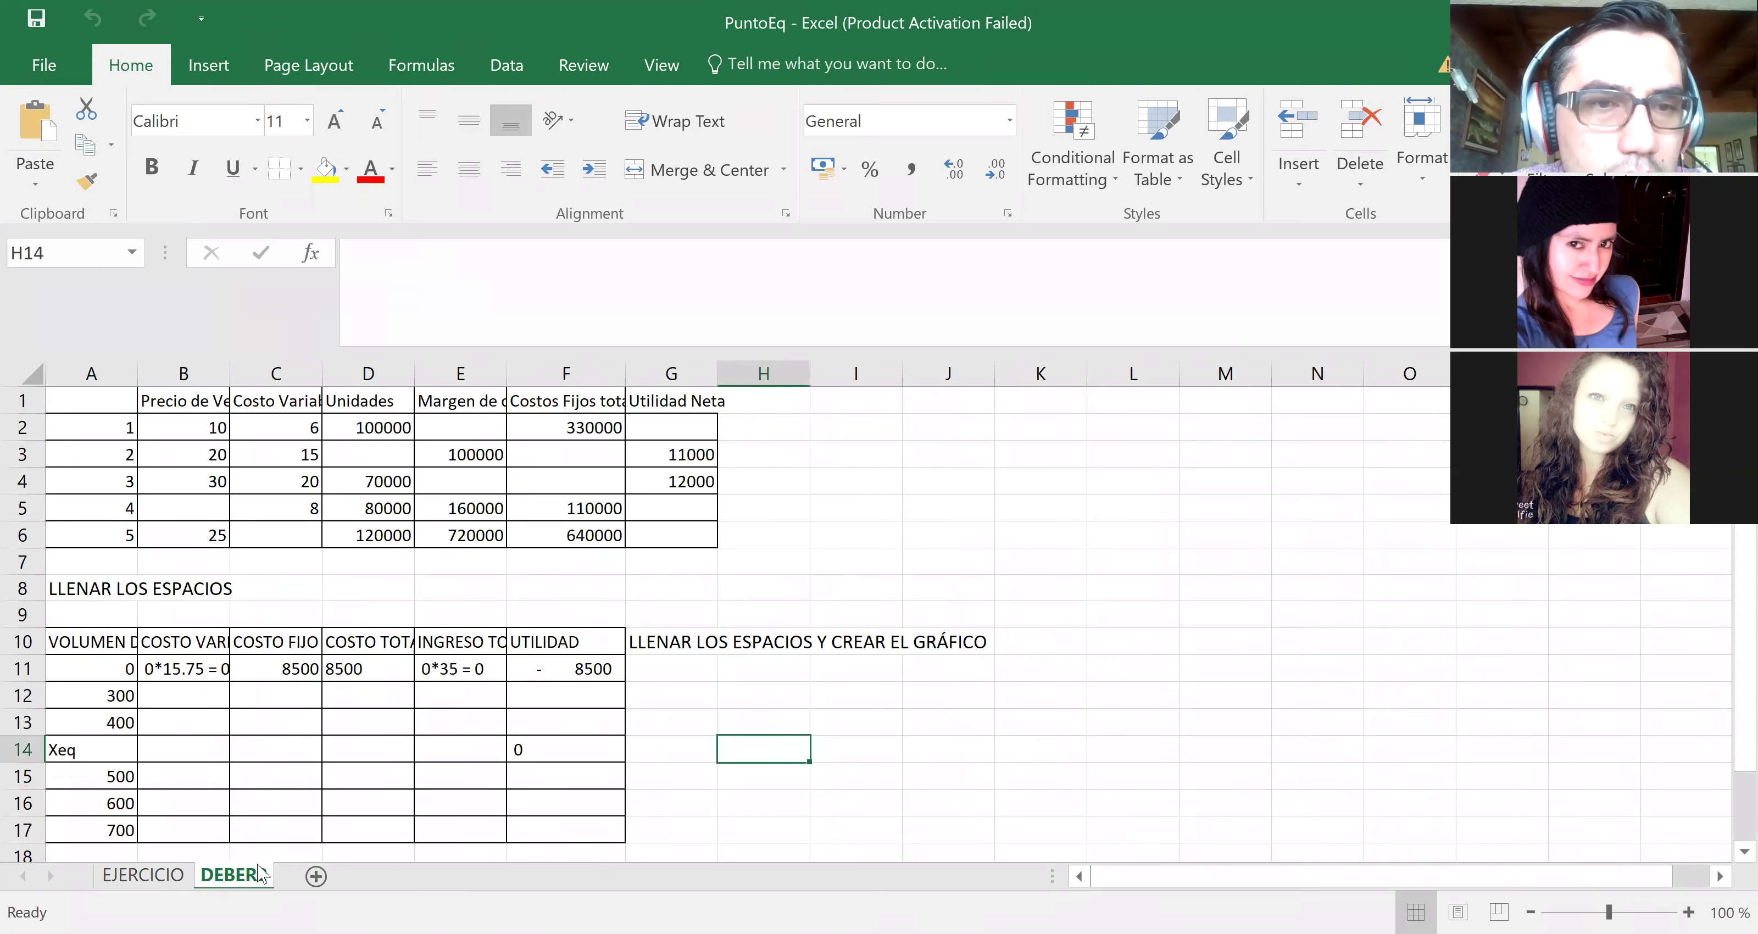
Step: Look over the production volumes in column A of the second table, from its header down to the last row
left_click(148, 720)
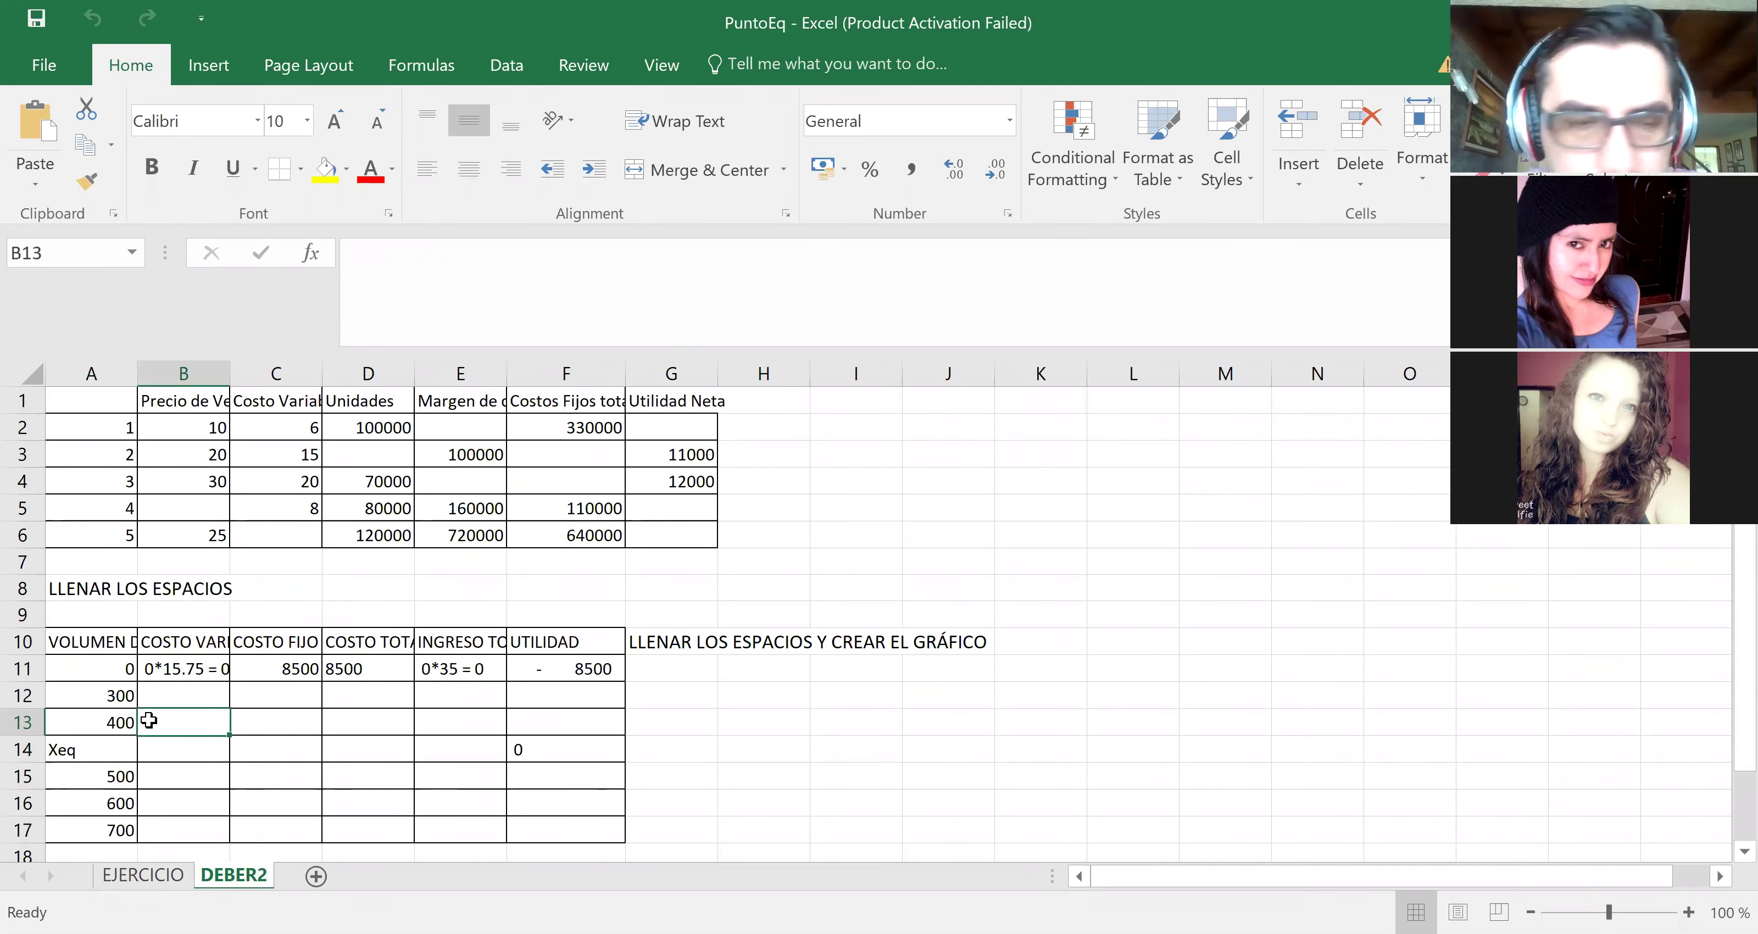
key("Left")
key("Down")
key("Down")
key("Down")
key("Down")
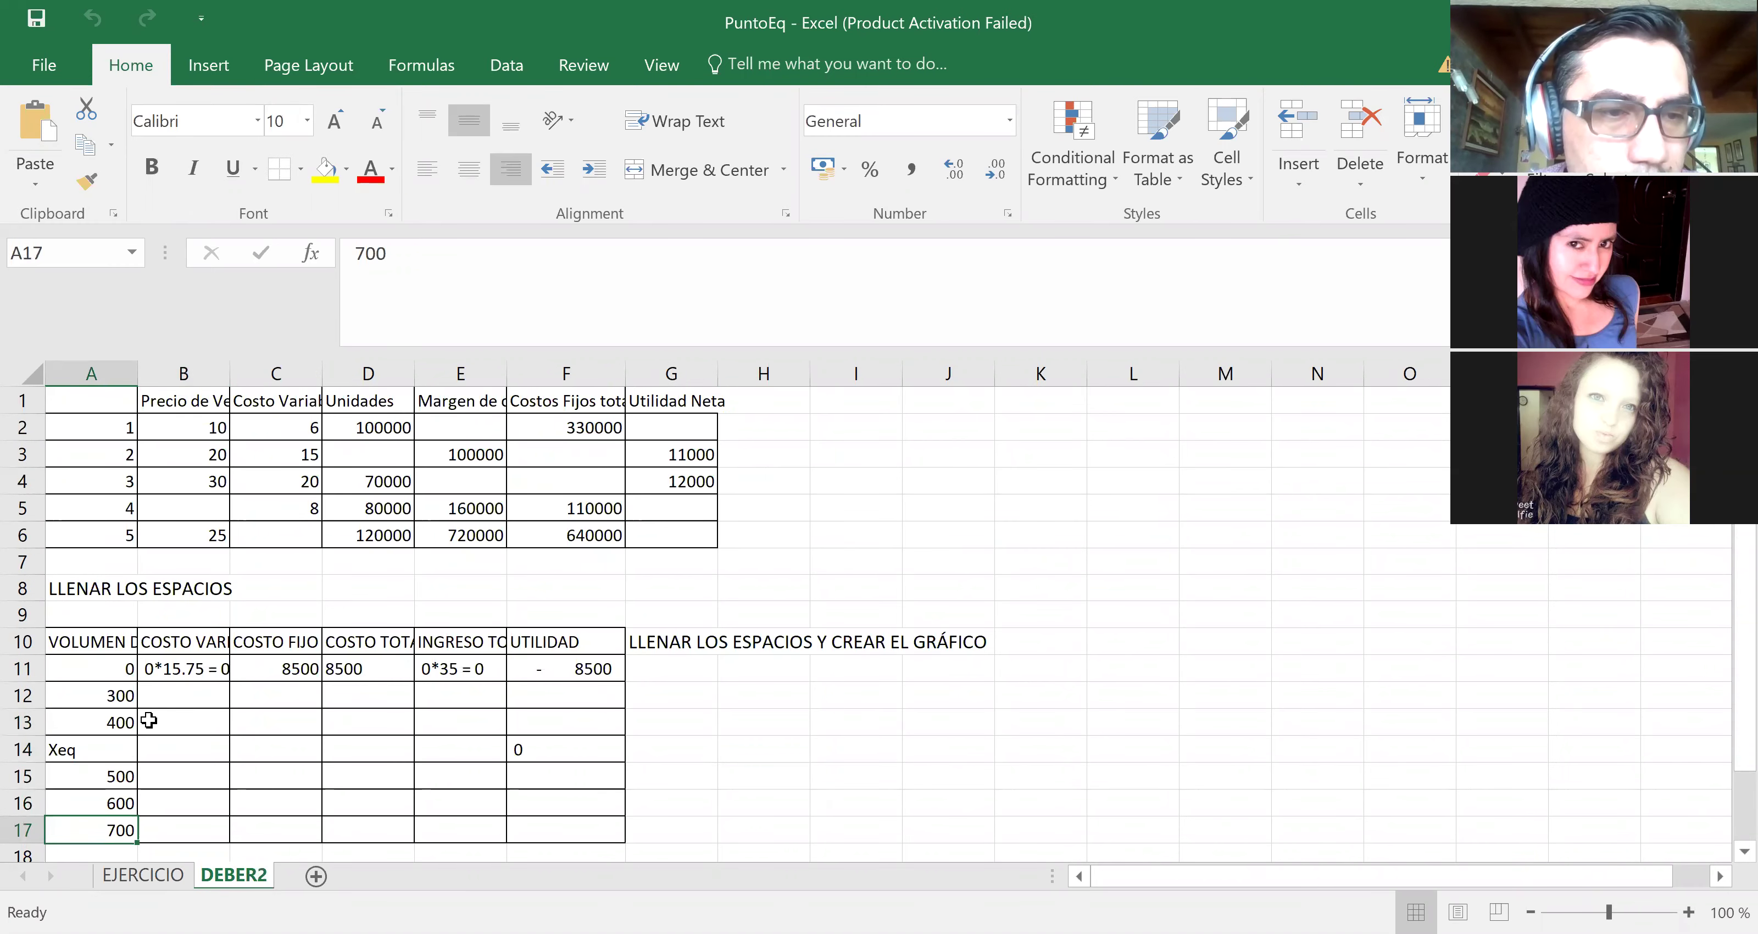
key("Down")
key("Down")
key("Up")
key("Up")
key("Up")
key("Up")
key("Up")
key("Up")
key("Up")
key("Up")
key("Up")
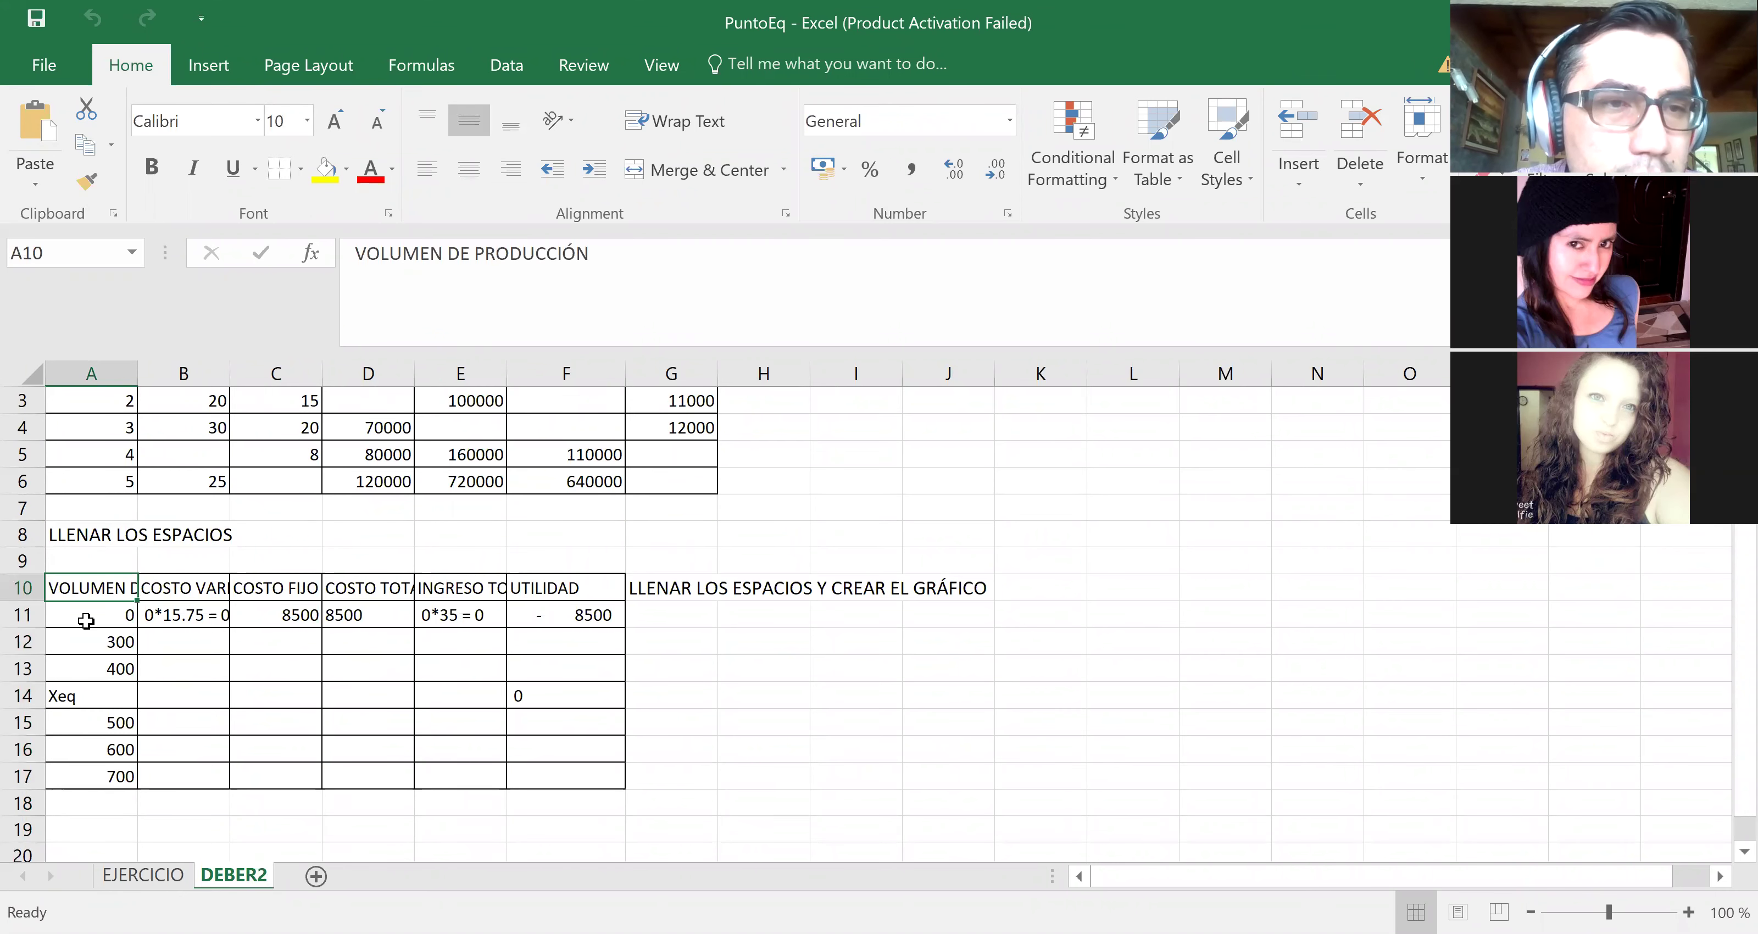
Step: Widen columns A and B until the headers VOLUMEN DE PRODUCCIÓN and COSTO VARIABLE TOTAL fit completely
left_click_drag(135, 377, 287, 386)
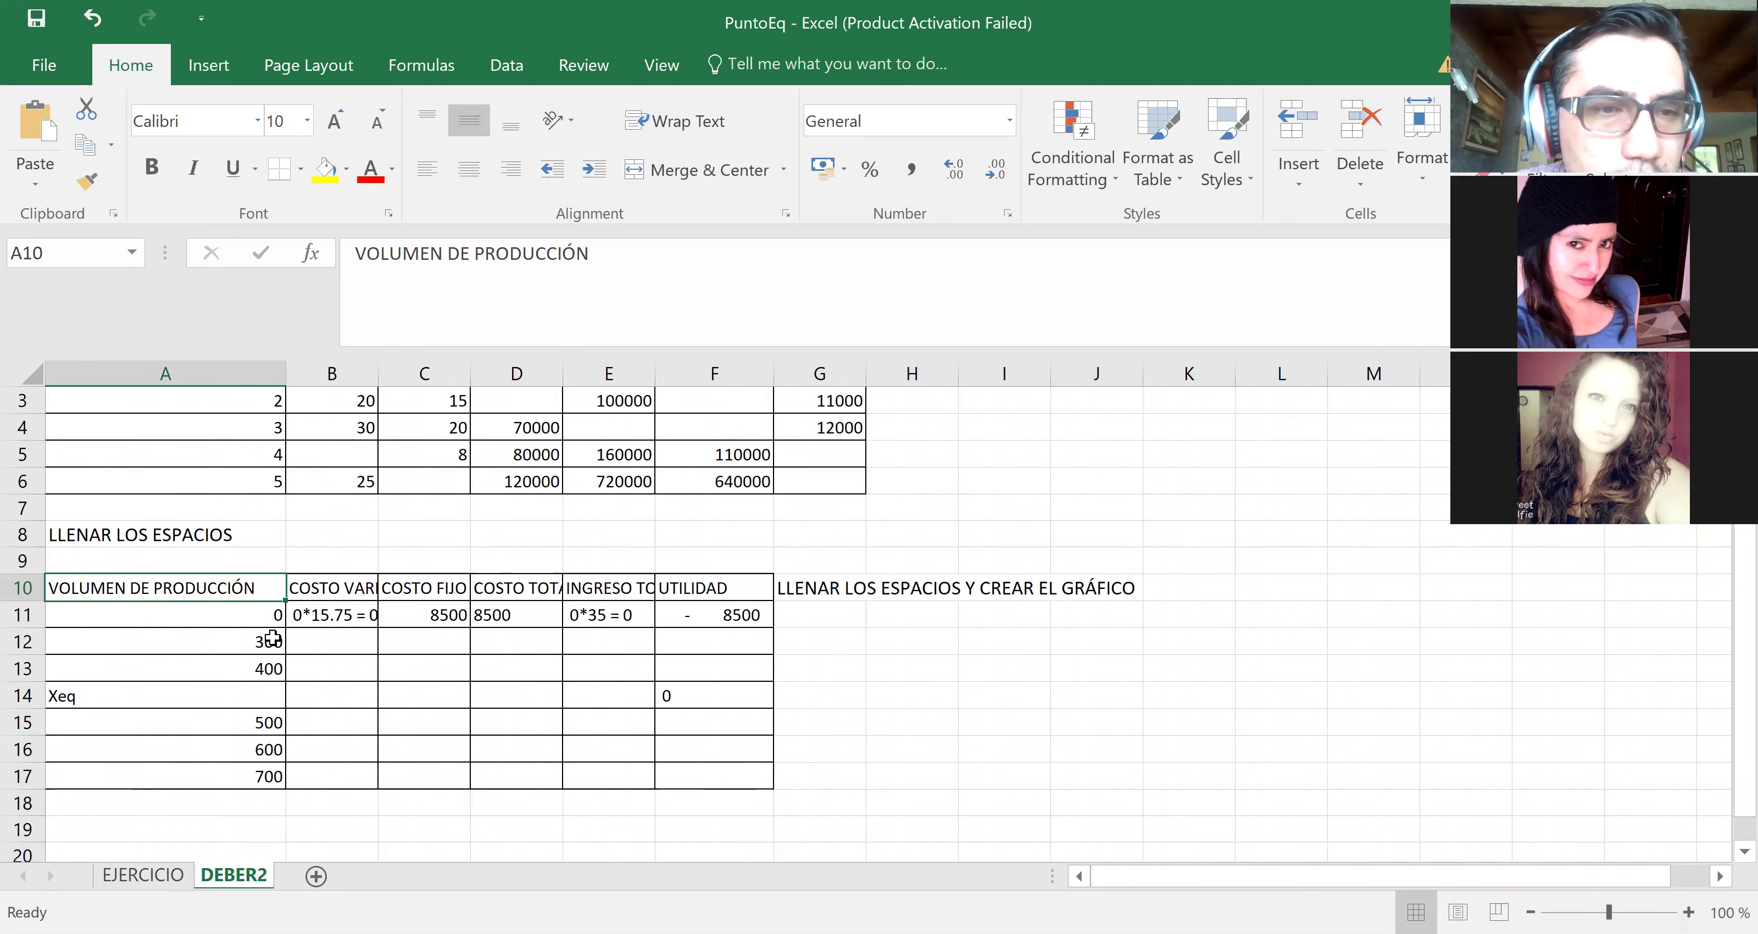
left_click(346, 614)
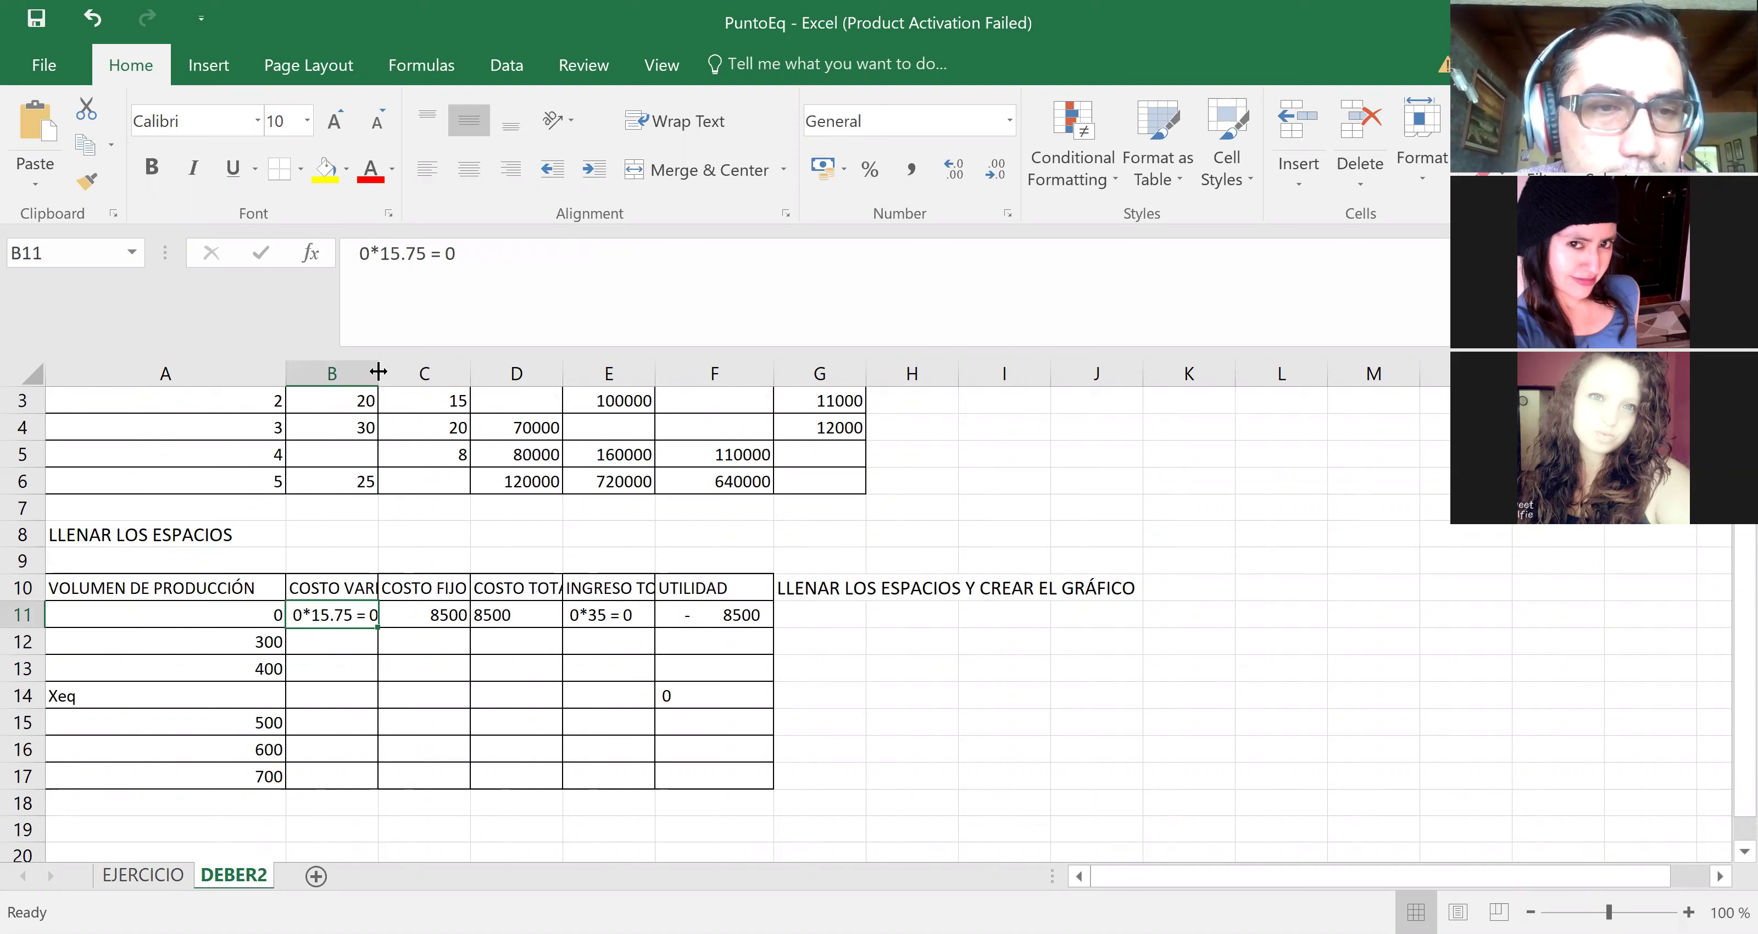
left_click_drag(378, 371, 411, 370)
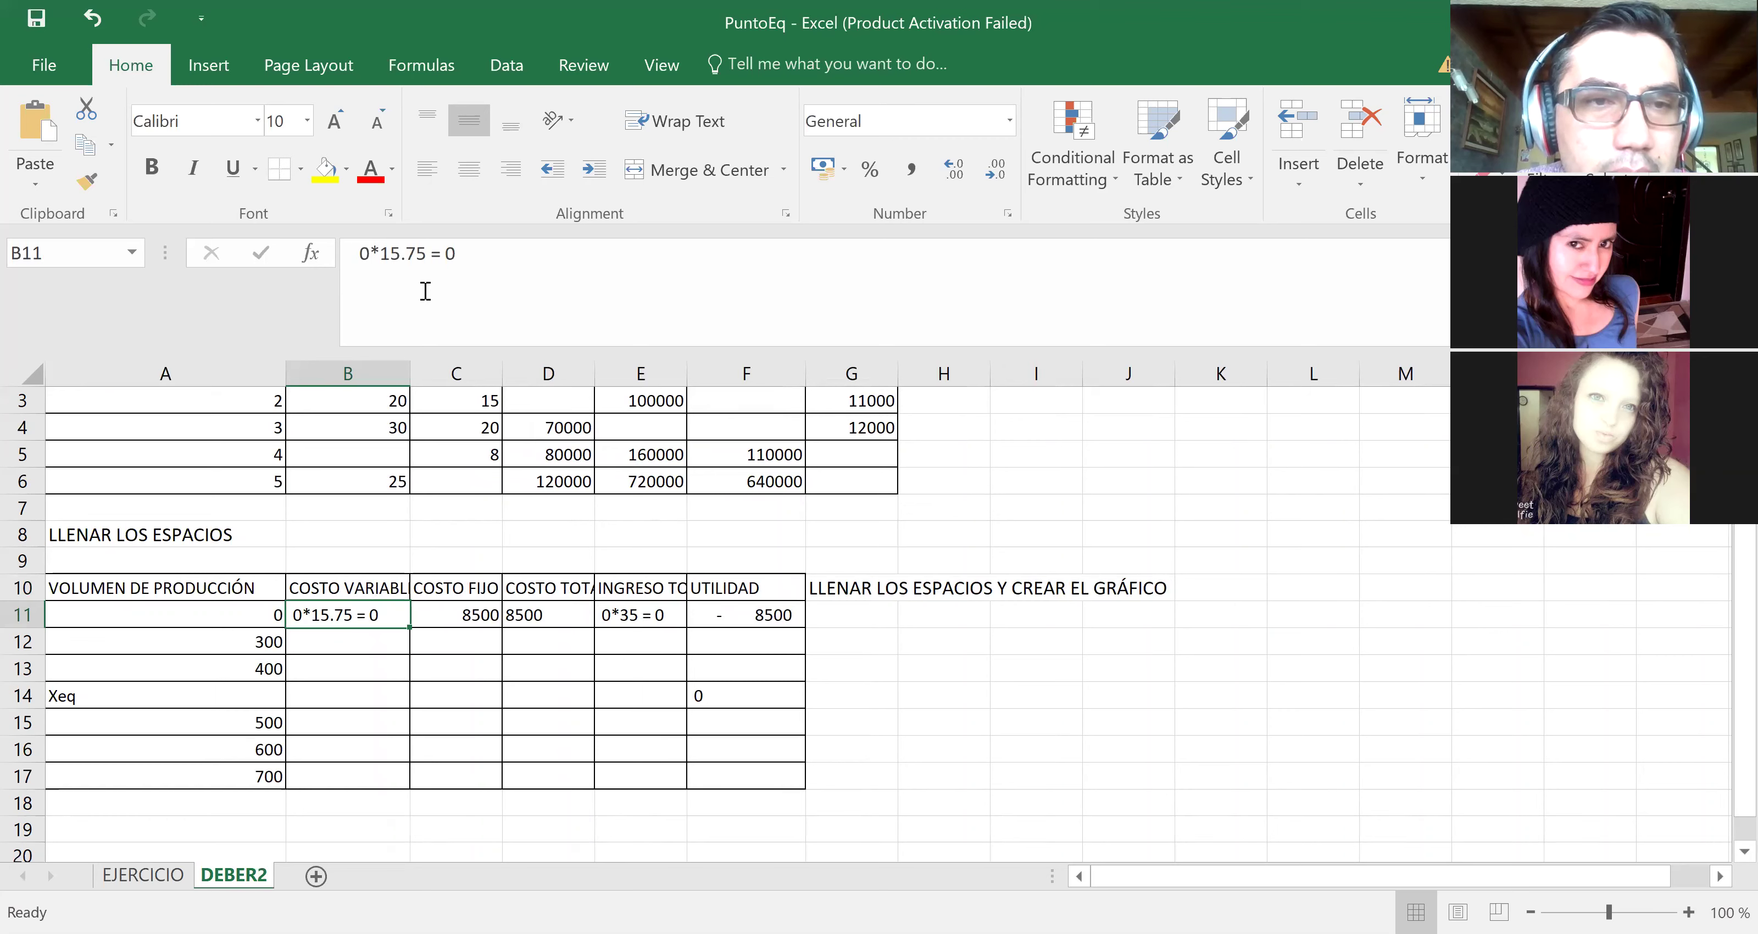
left_click_drag(411, 373, 445, 382)
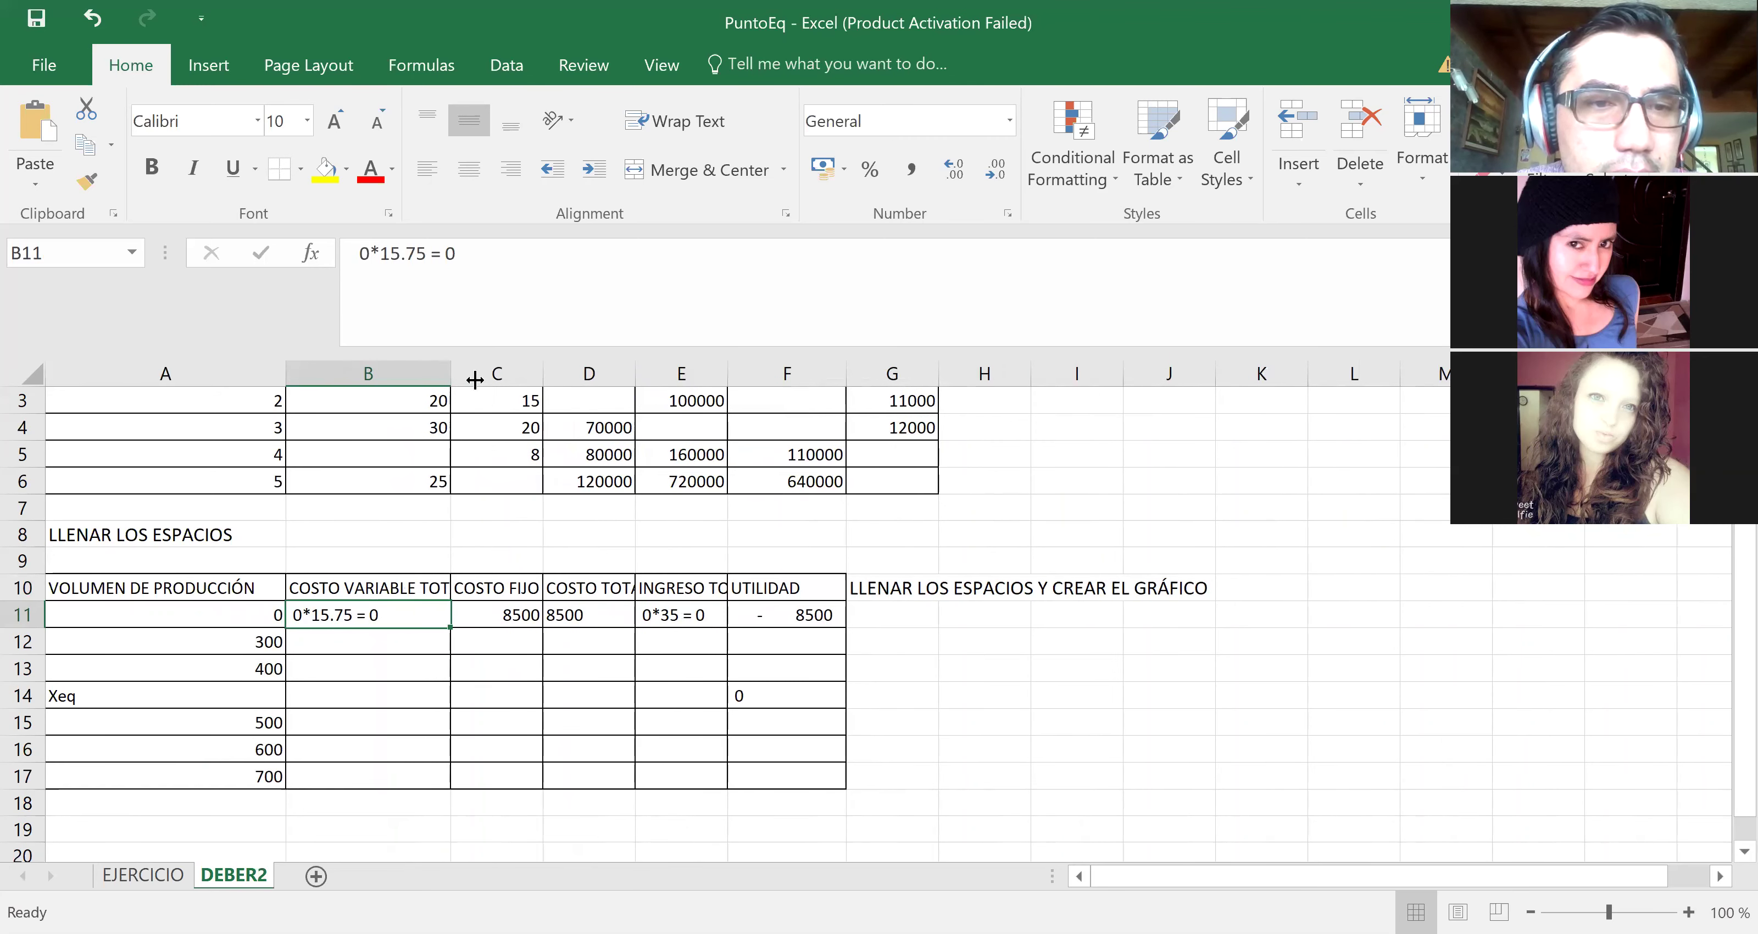
left_click_drag(475, 379, 477, 380)
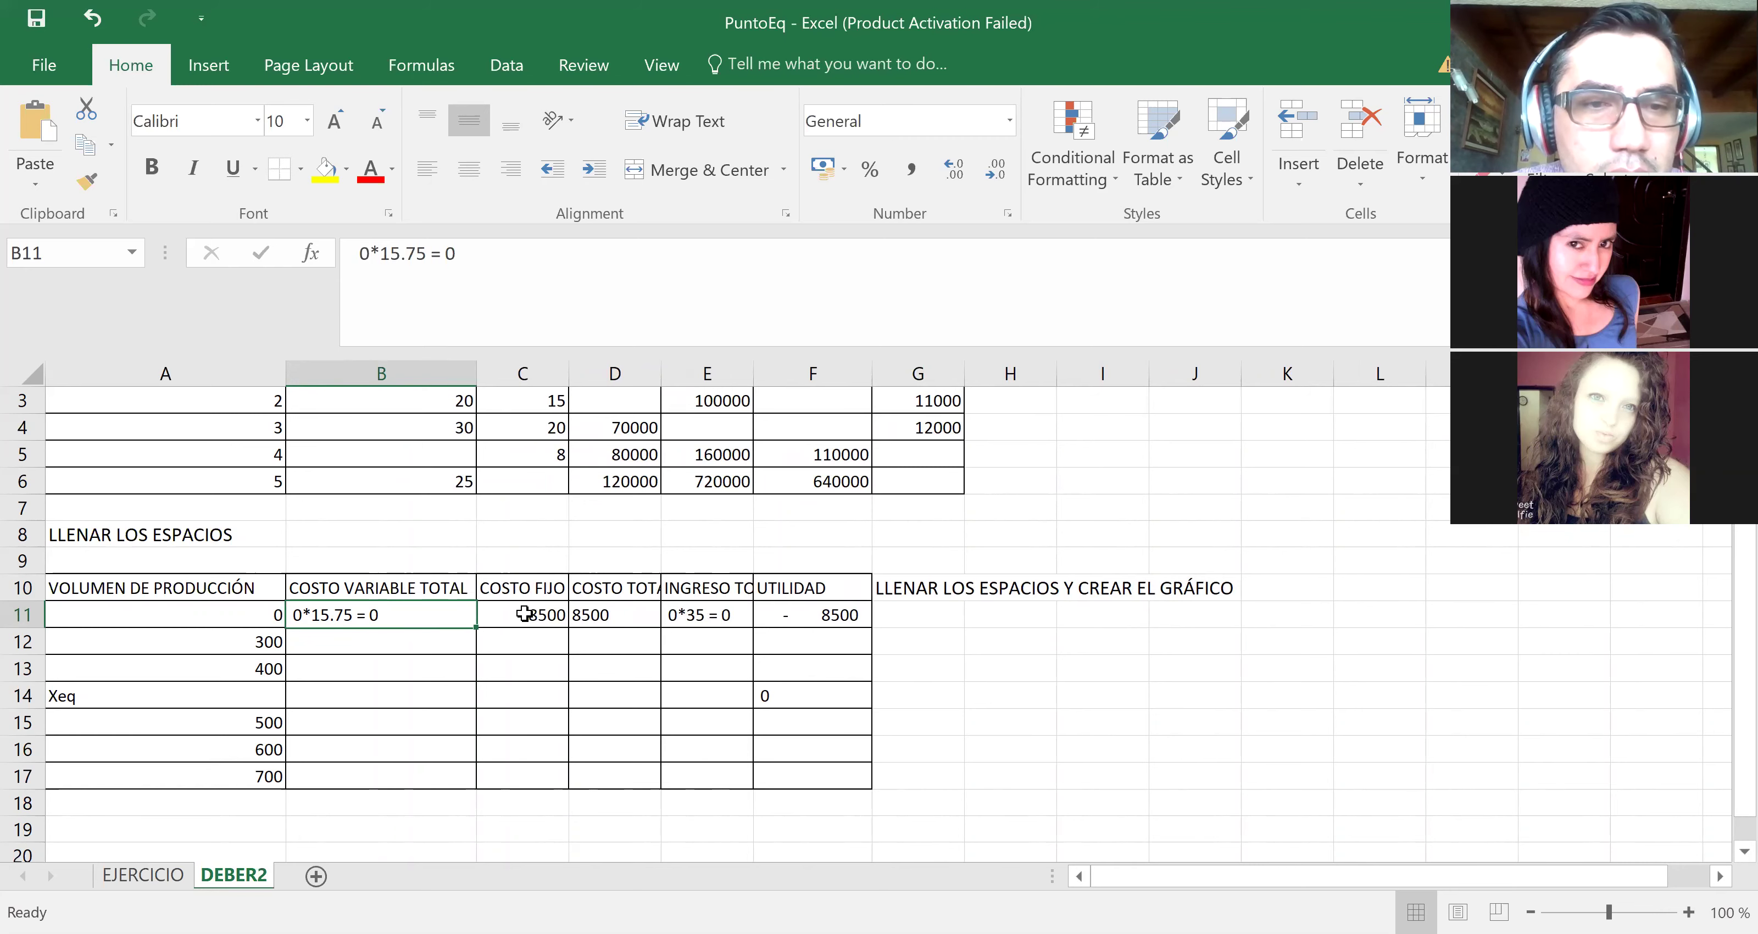
Step: Widen columns C, D and E so the COSTO FIJO, COSTO TOTAL and INGRESO TOTAL headers fit
left_click(524, 611)
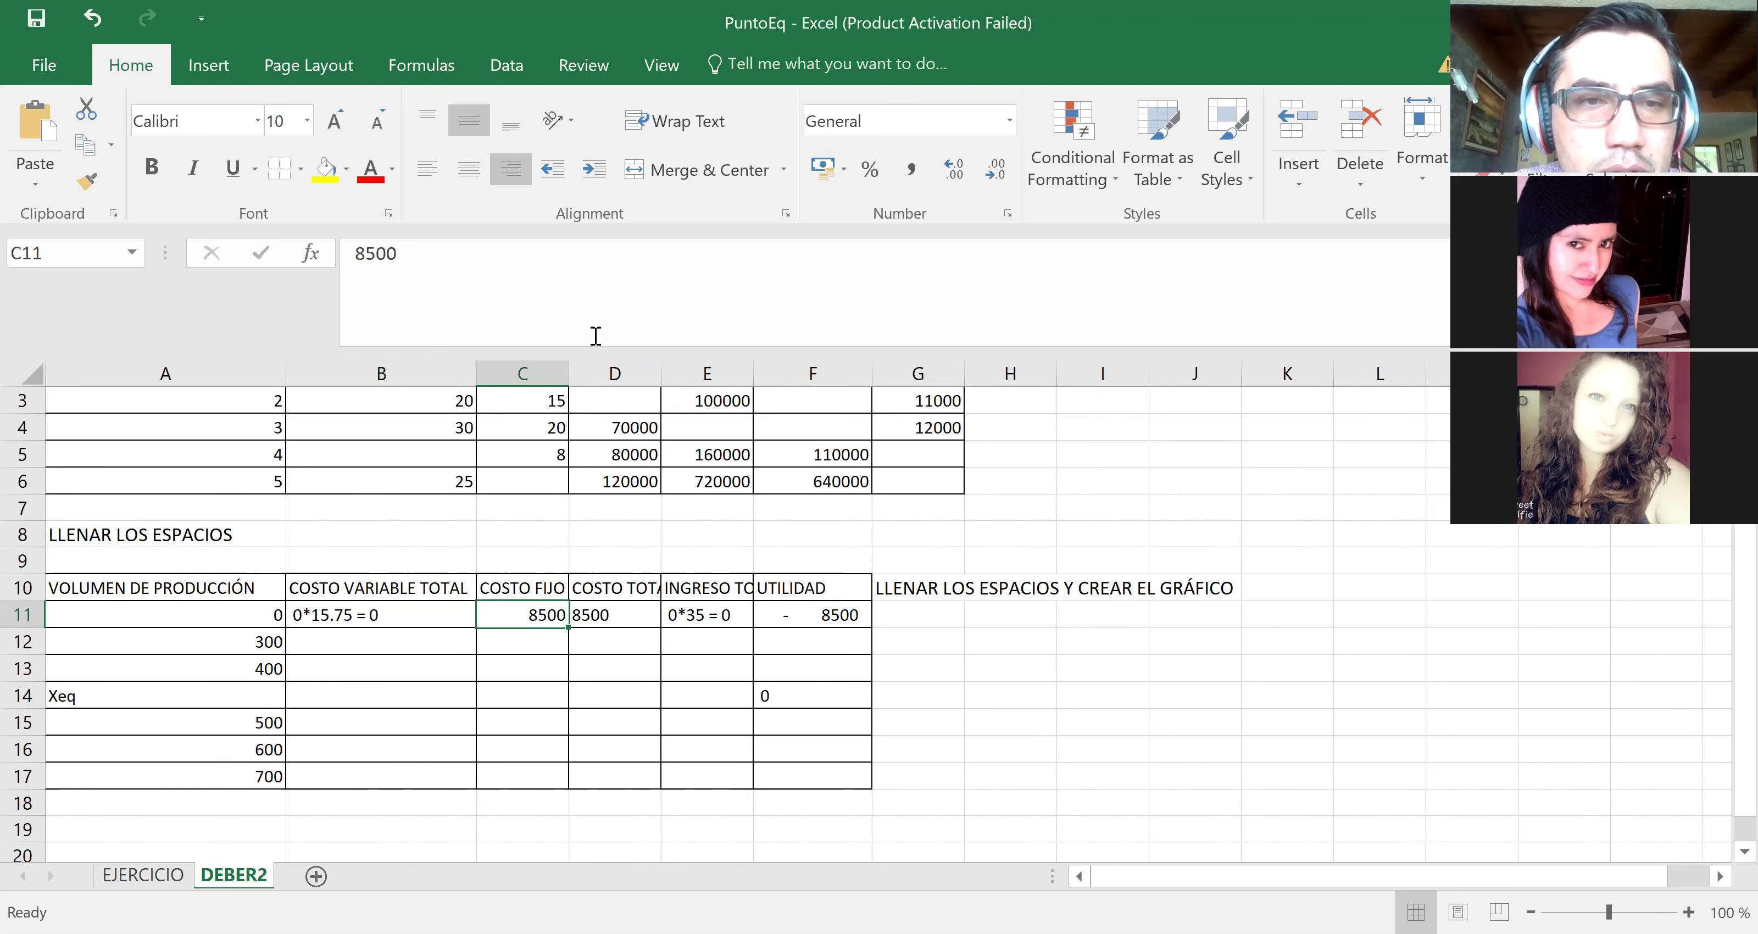
left_click_drag(569, 377, 597, 377)
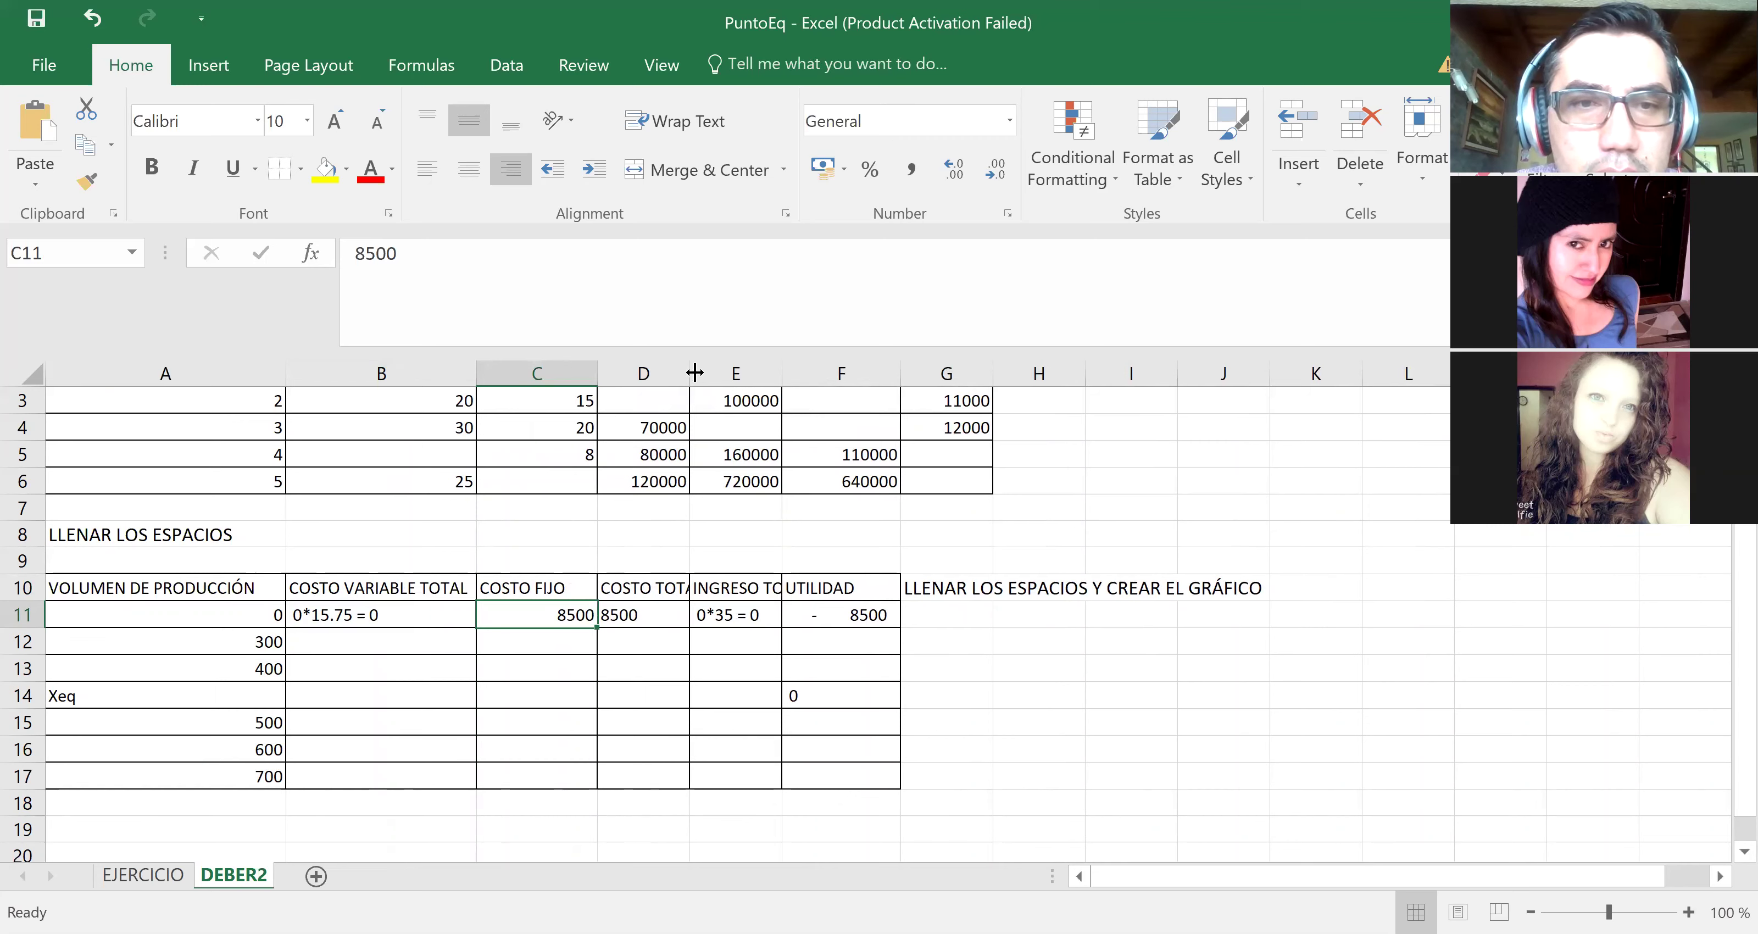
left_click_drag(693, 376, 746, 376)
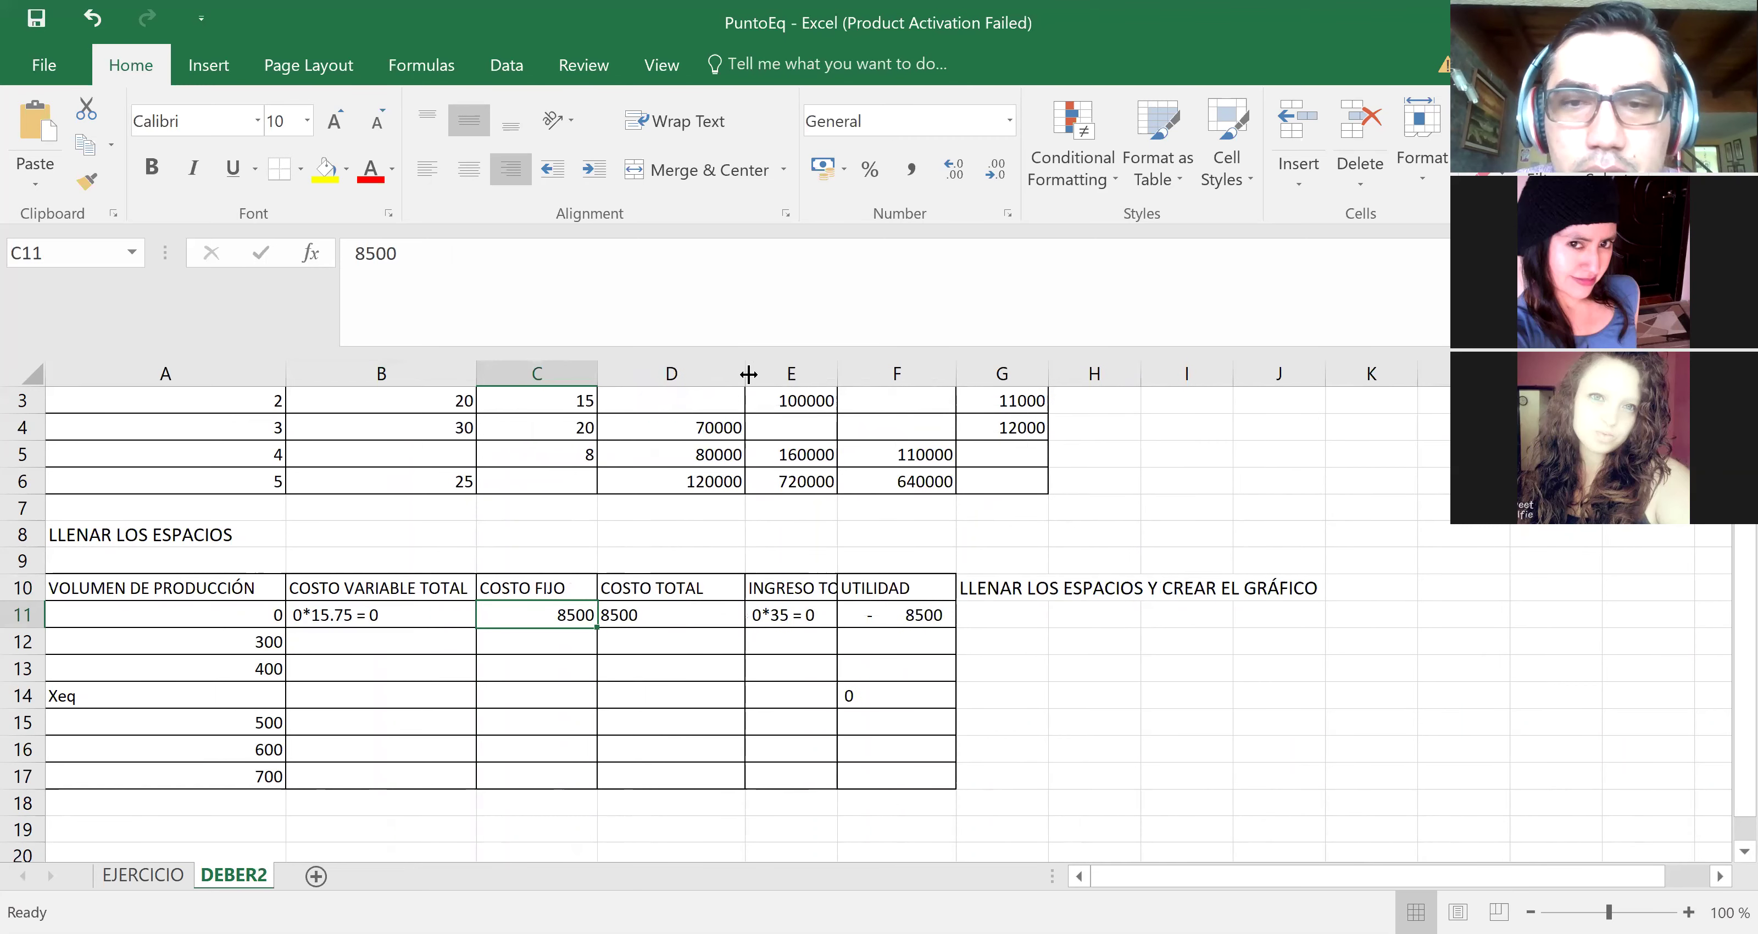
left_click(791, 614)
left_click_drag(838, 373, 914, 373)
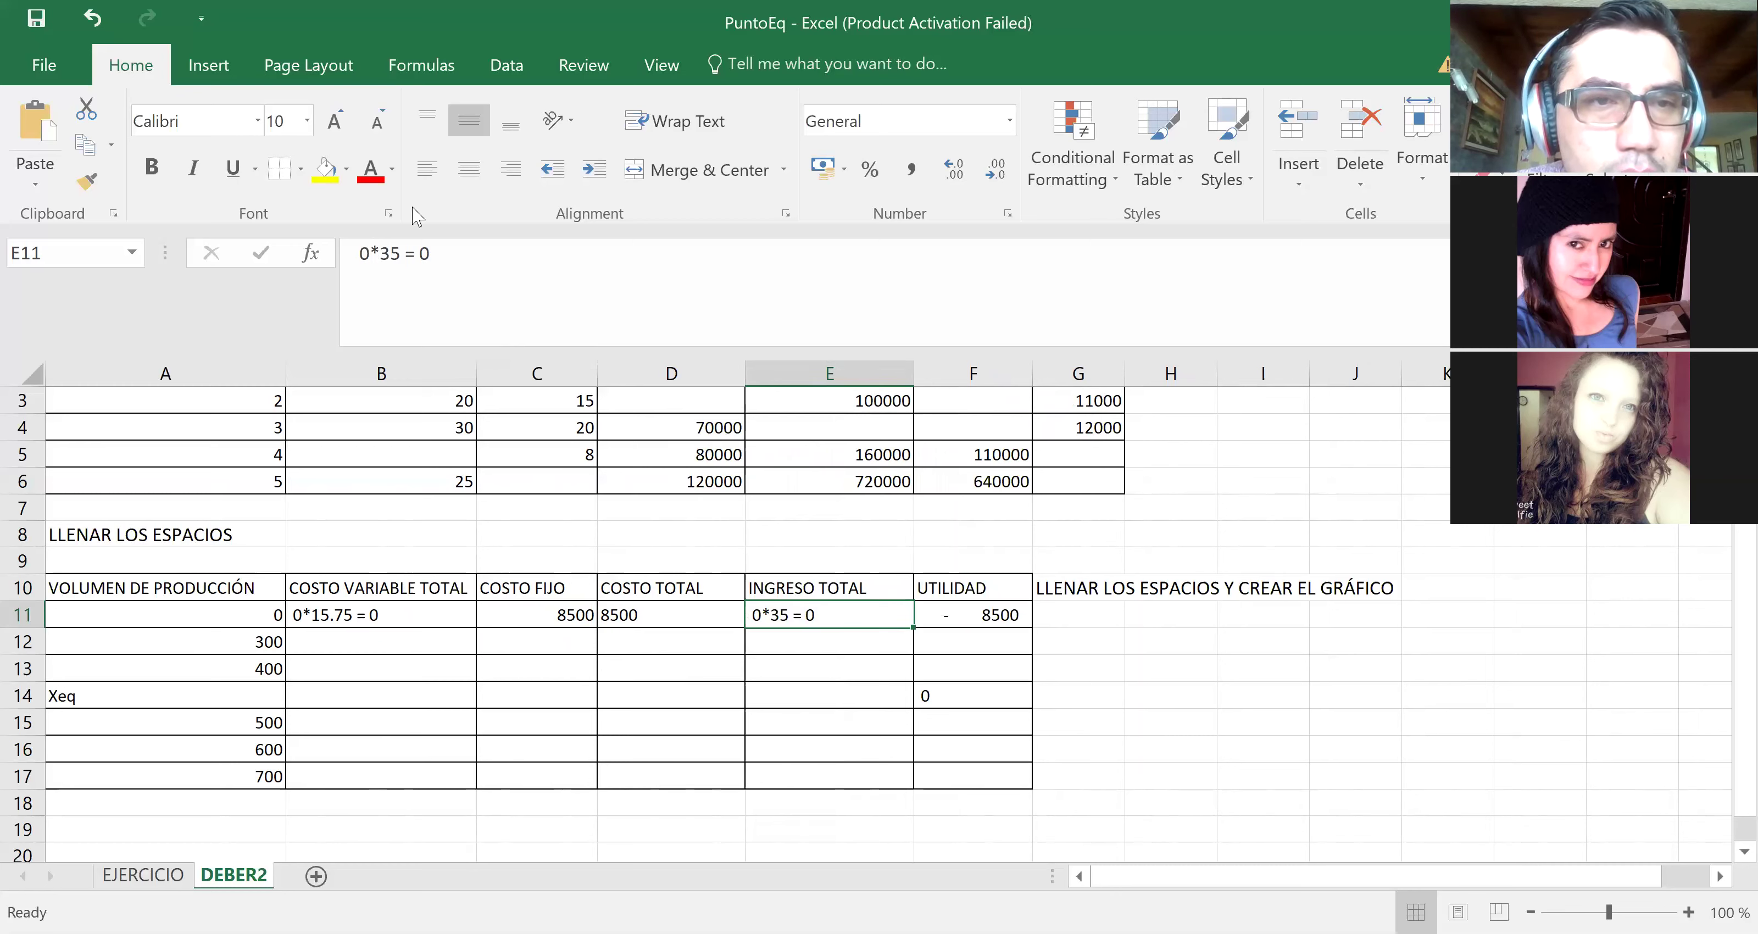
Step: Change the unit price in the INGRESO TOTAL entry of E11 to 25, making it 0*25 = 0
left_click(398, 254)
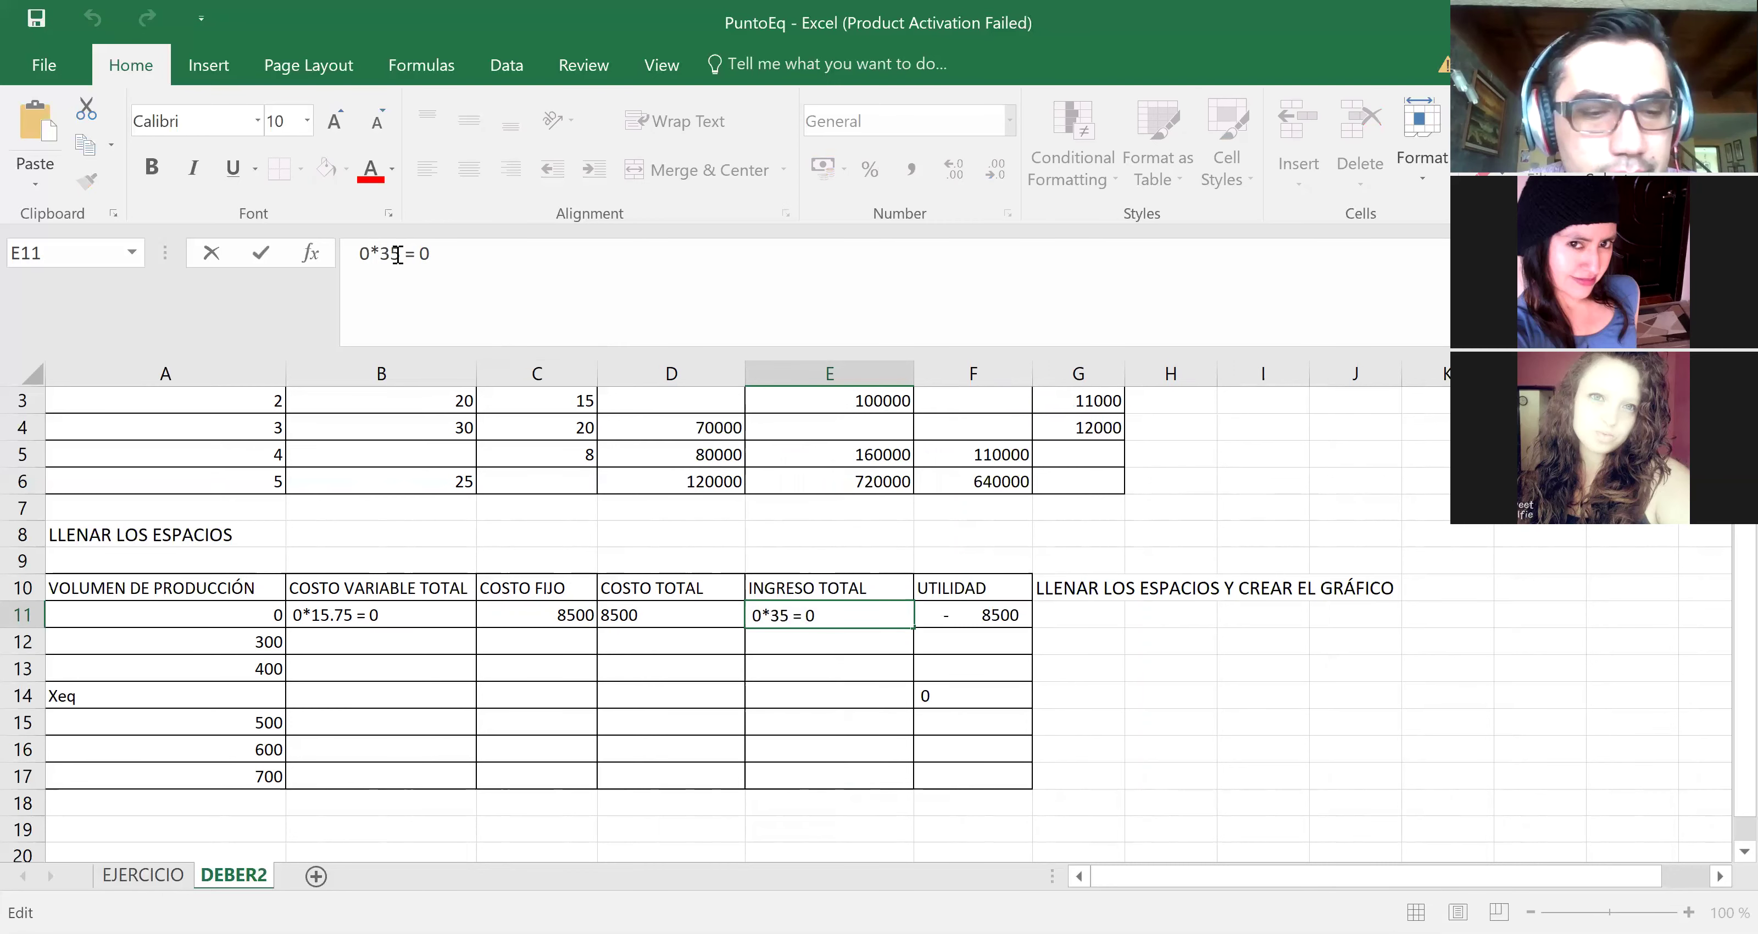
key("BackSpace")
key("BackSpace")
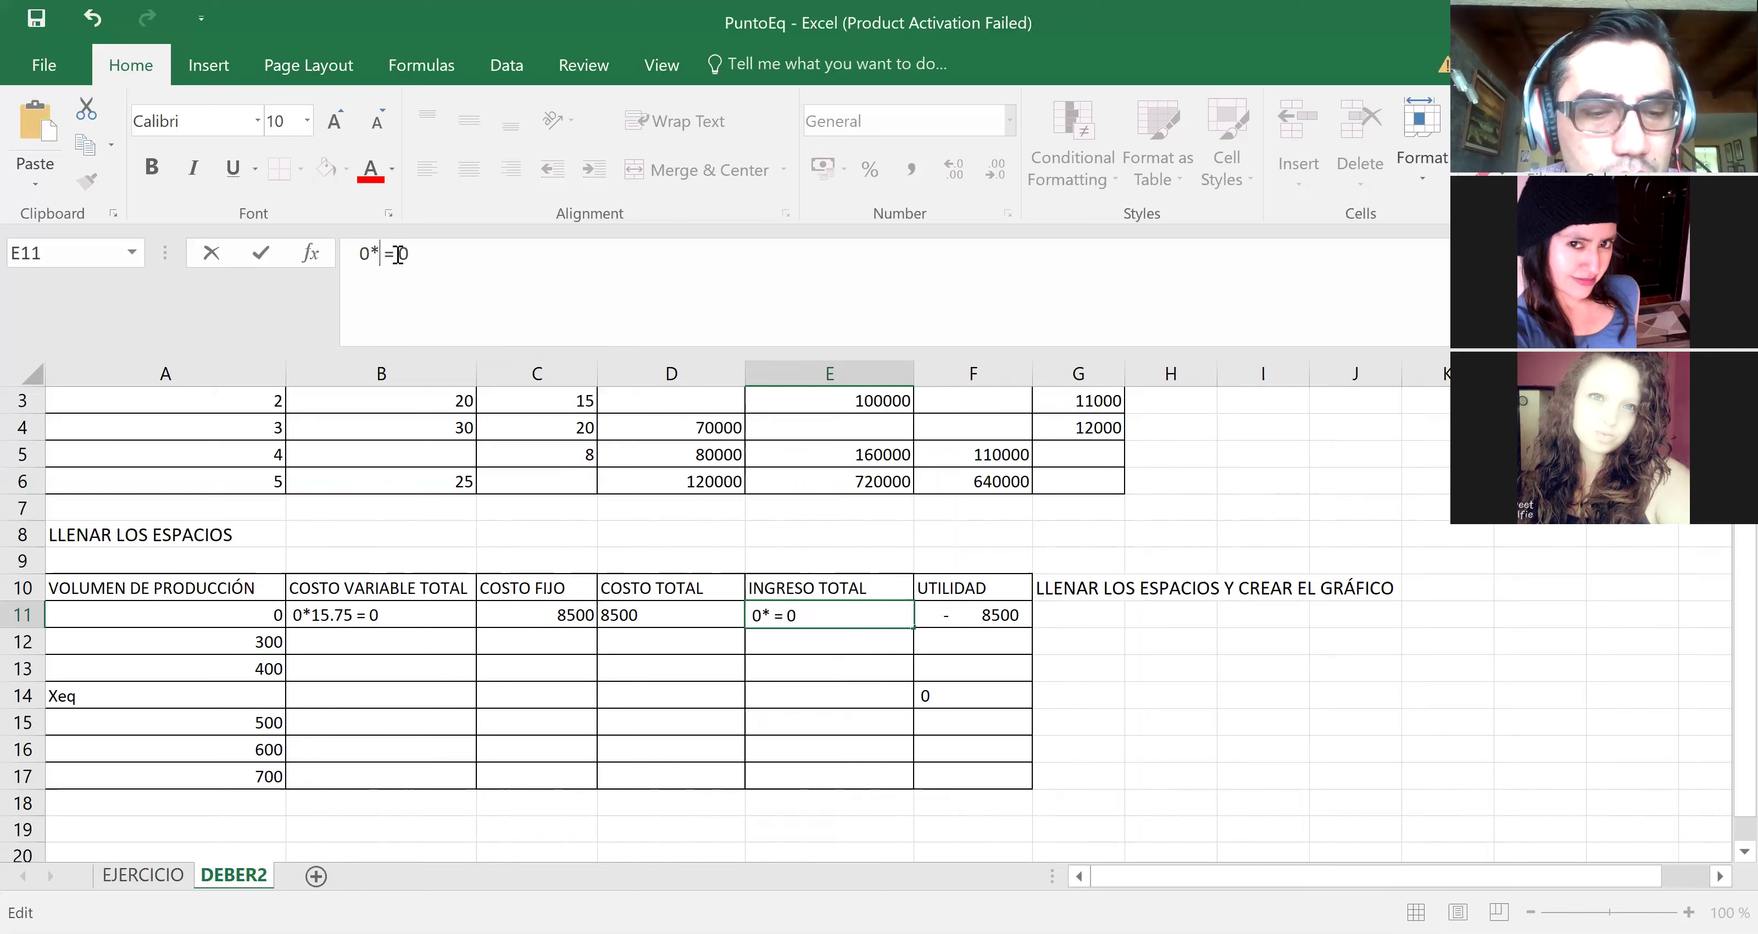
type("20")
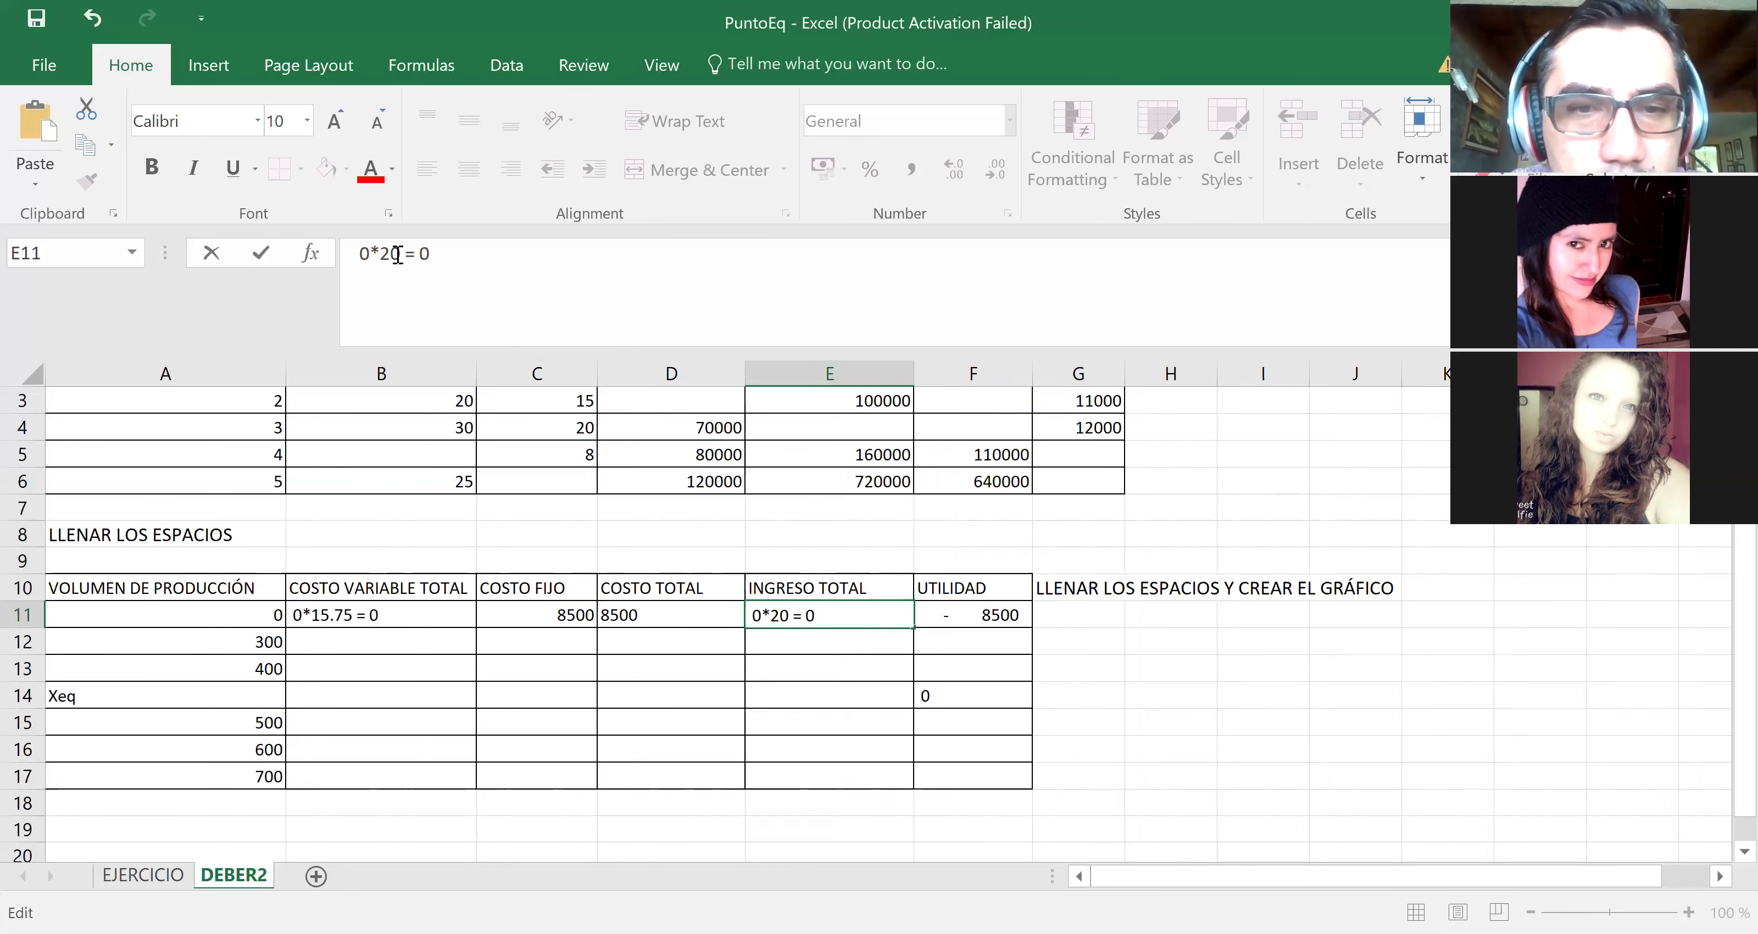
key("BackSpace")
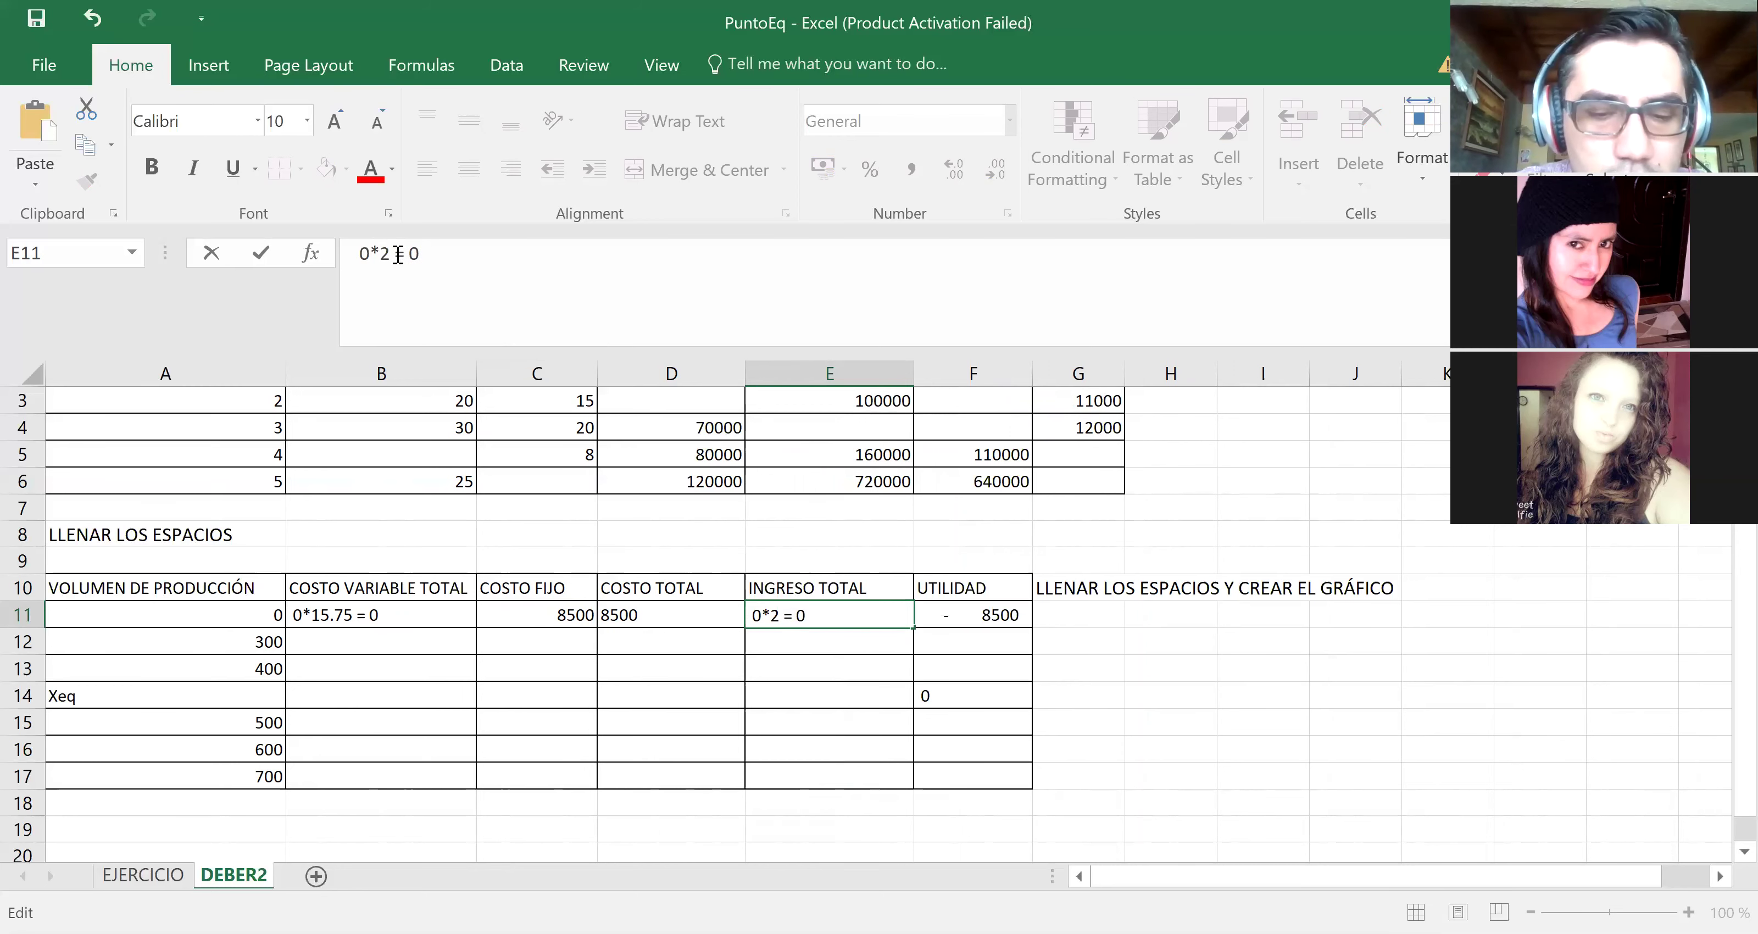
type("5")
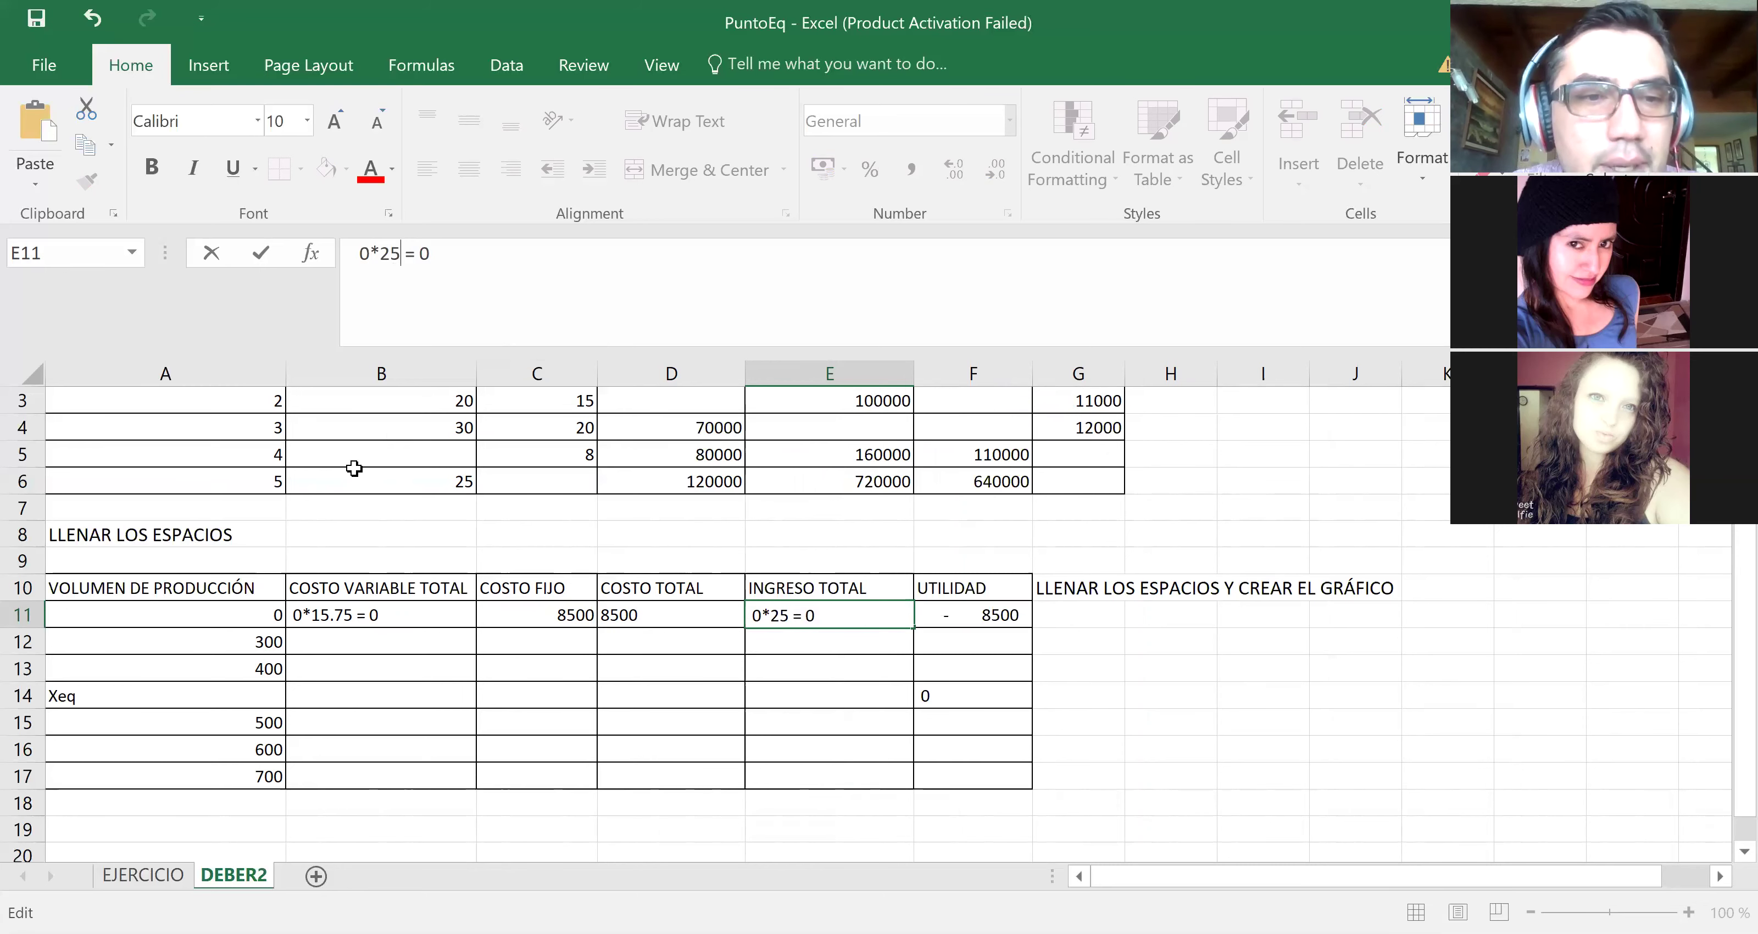
Step: Enter the formula =A12*15.75 in B12 for the total variable cost at a volume of 300
left_click(362, 644)
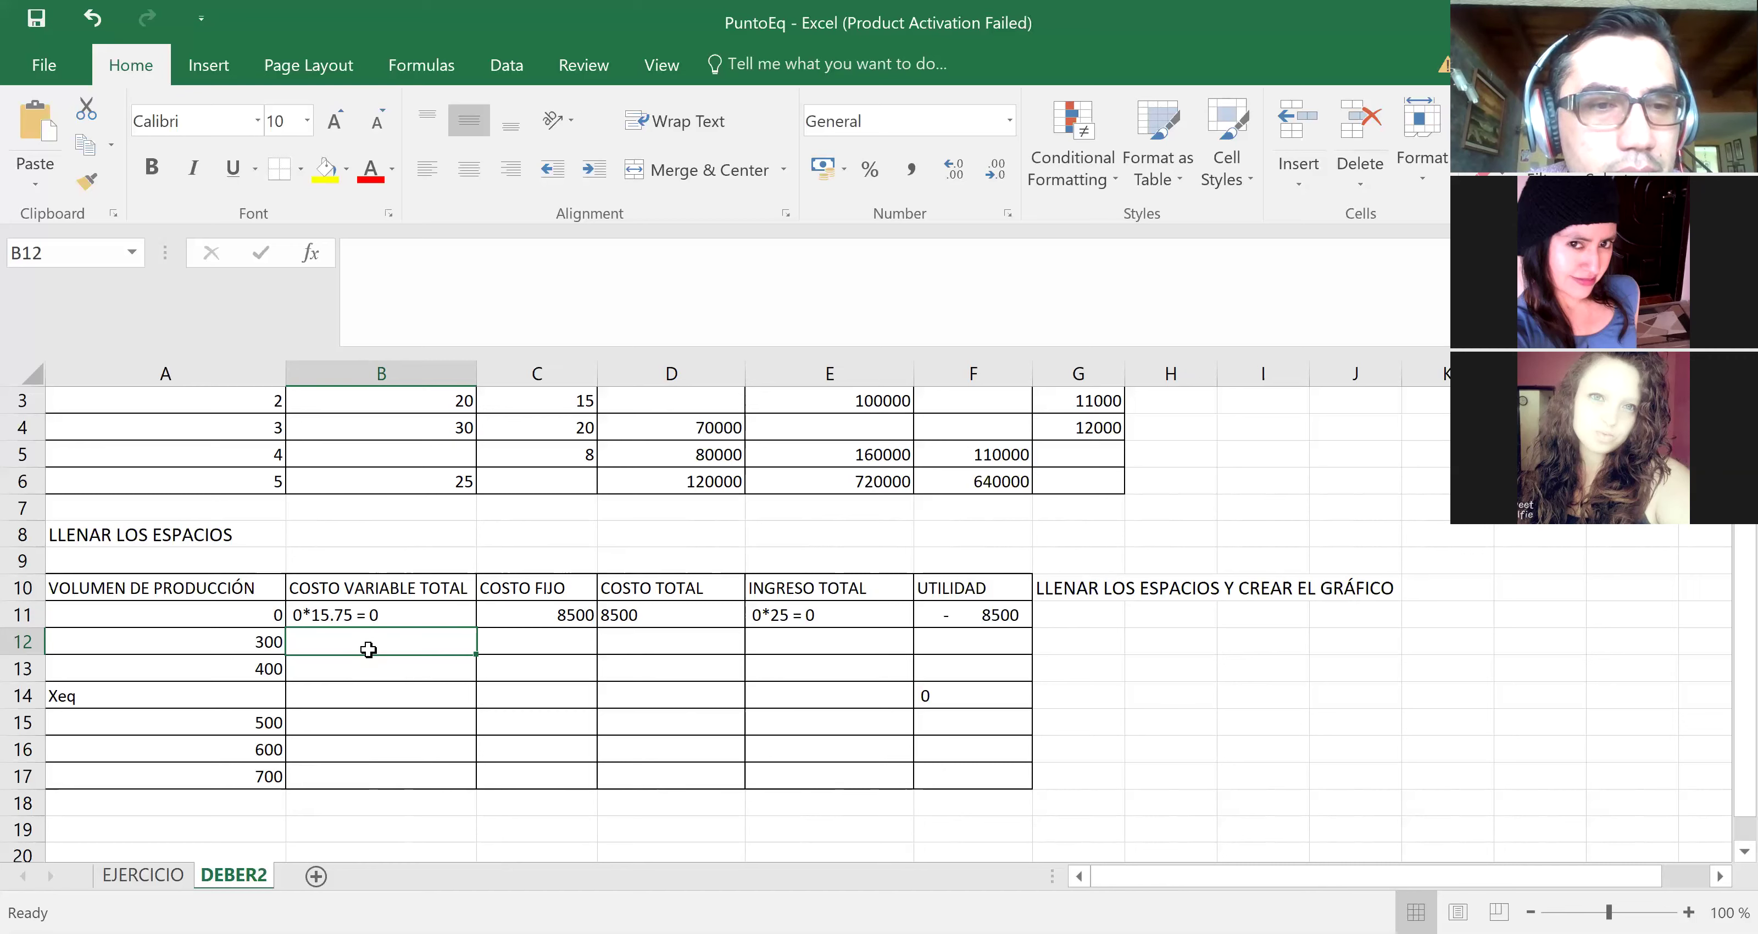
type("=")
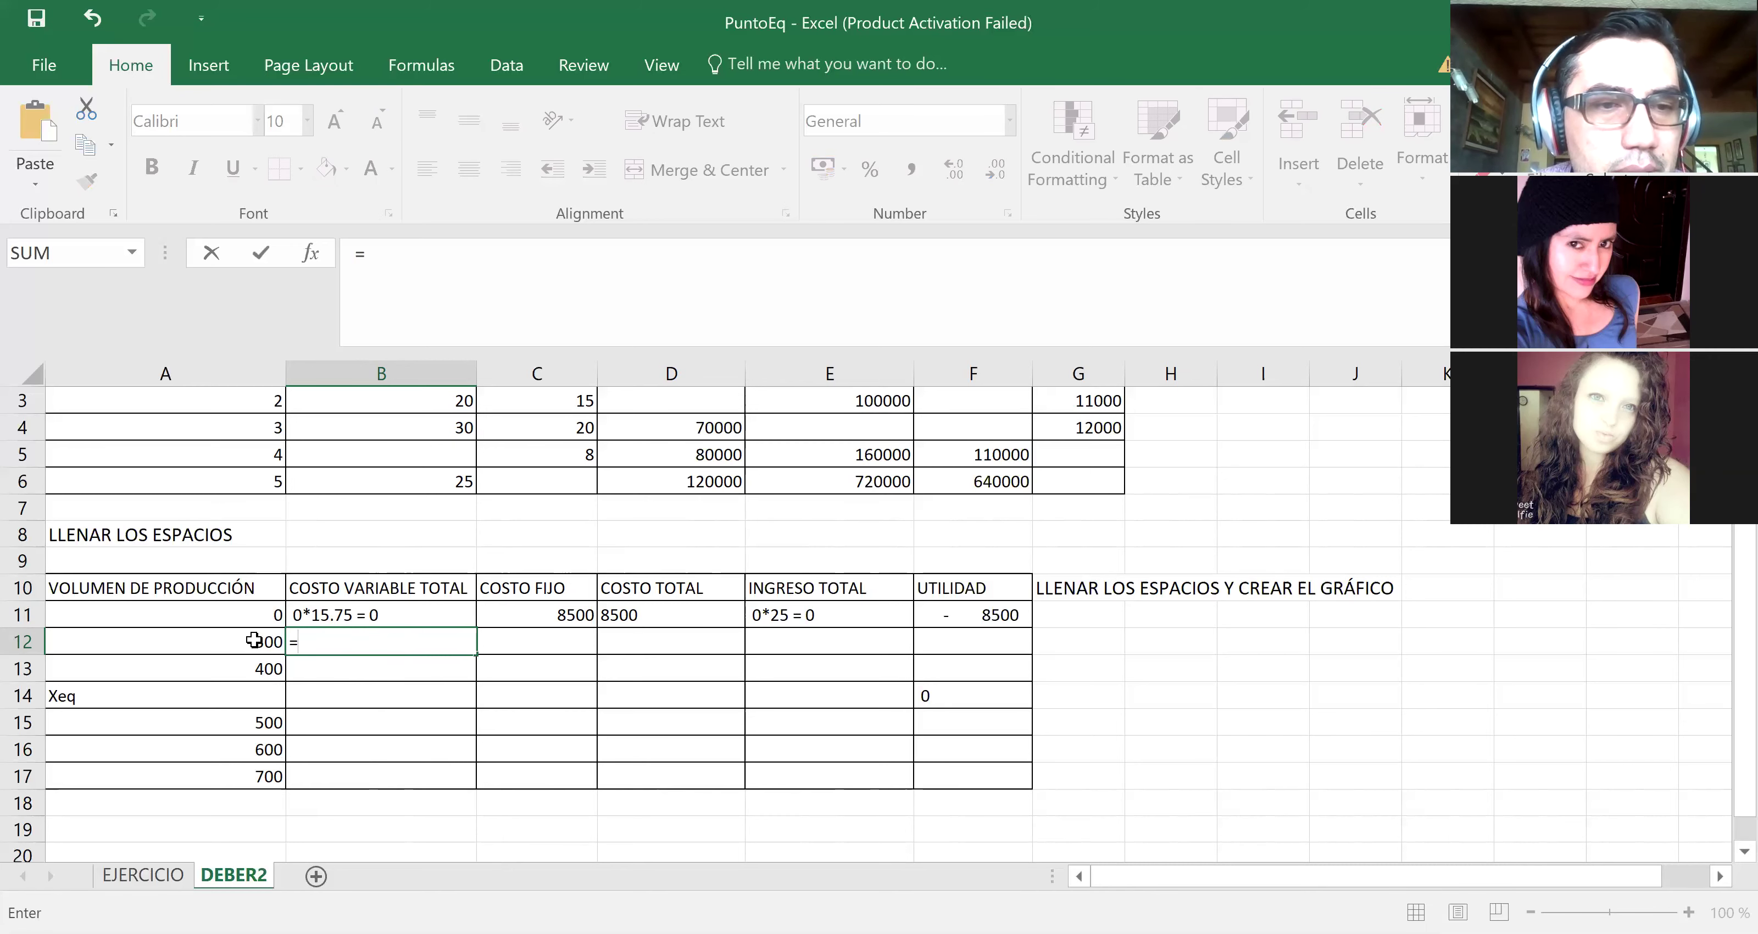
left_click(254, 640)
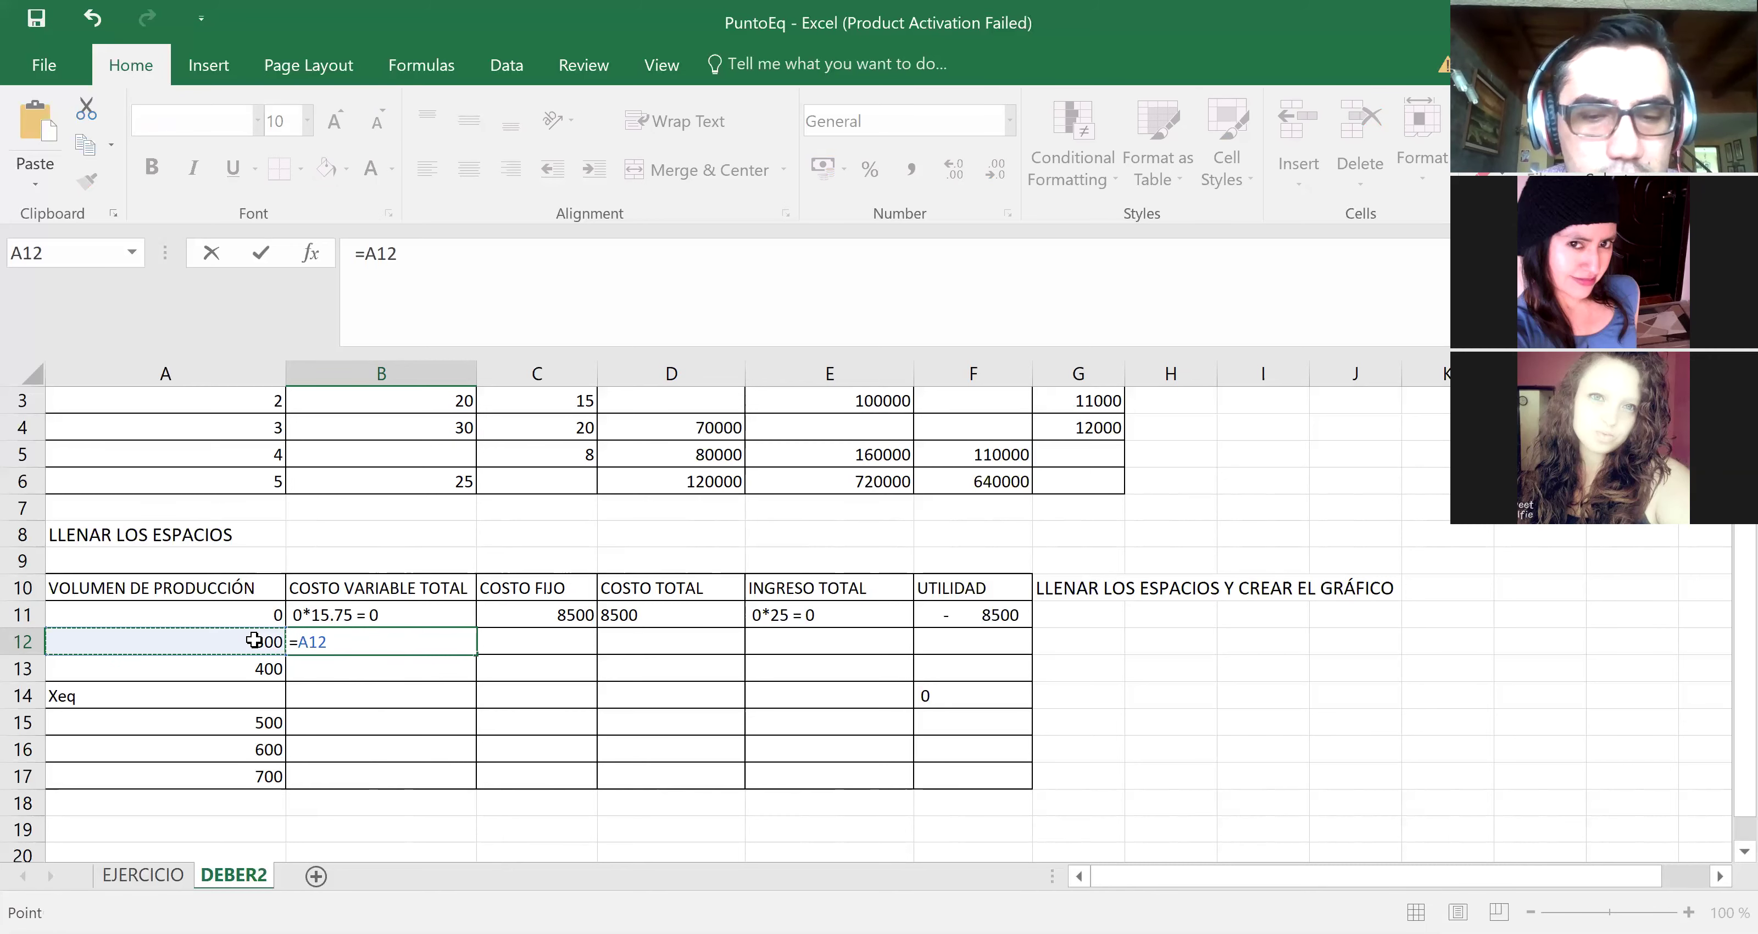
type("*")
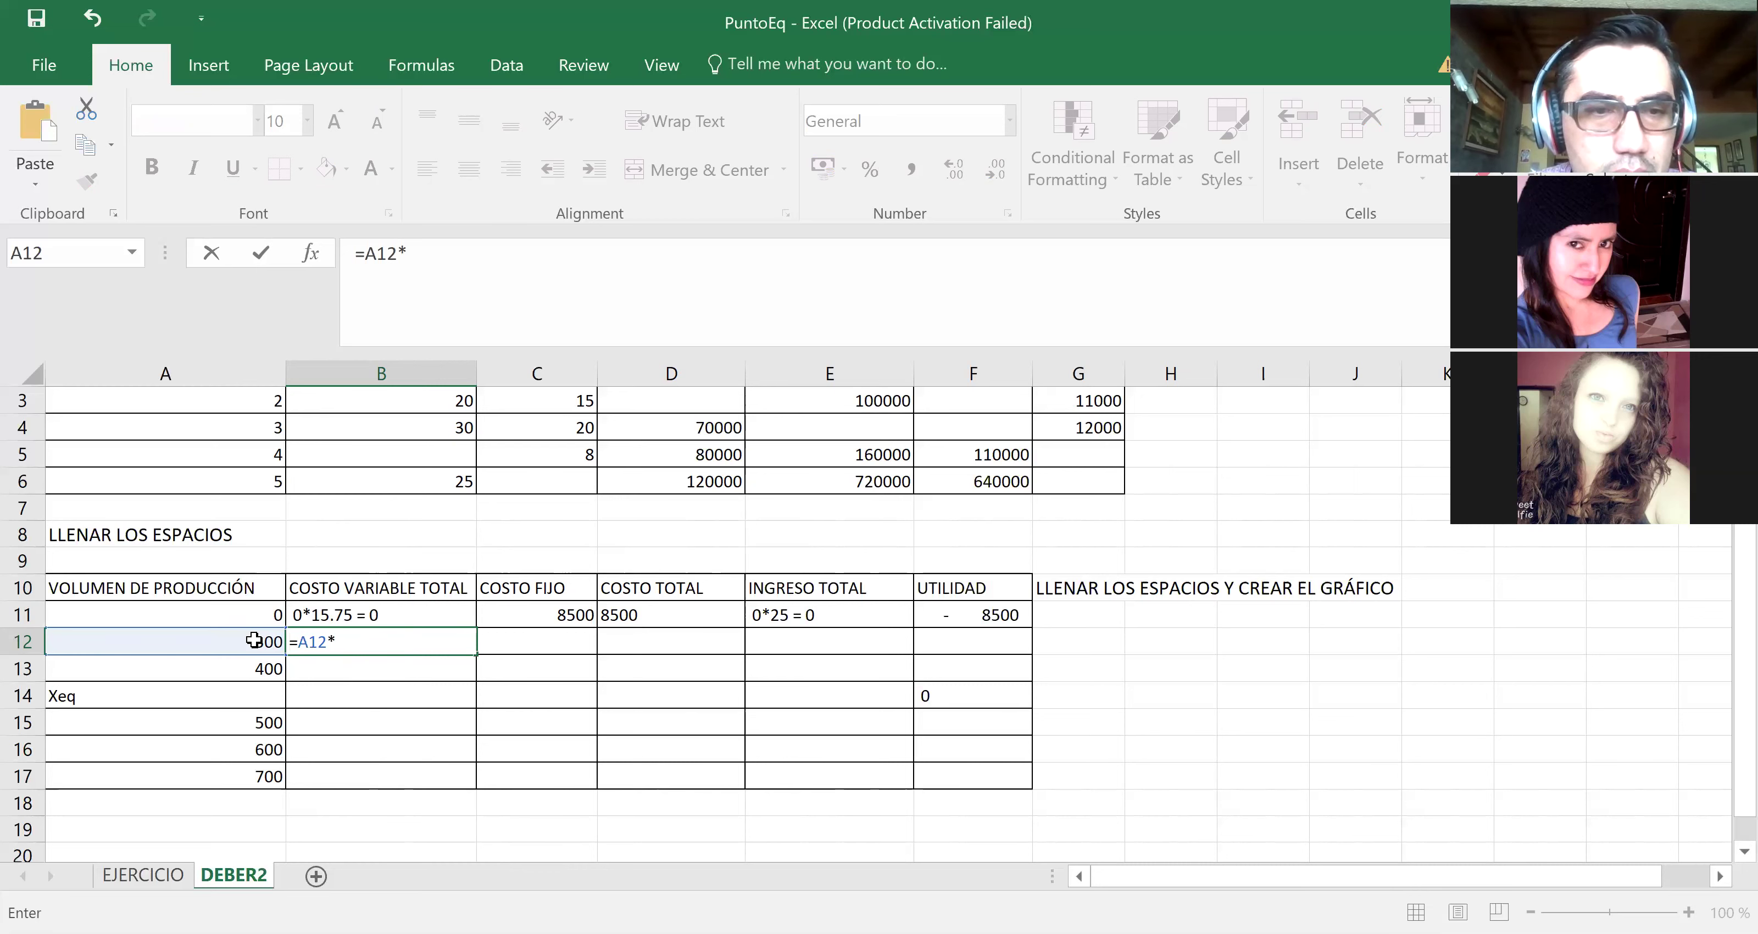
type("20")
key("BackSpace")
key("BackSpace")
type("15")
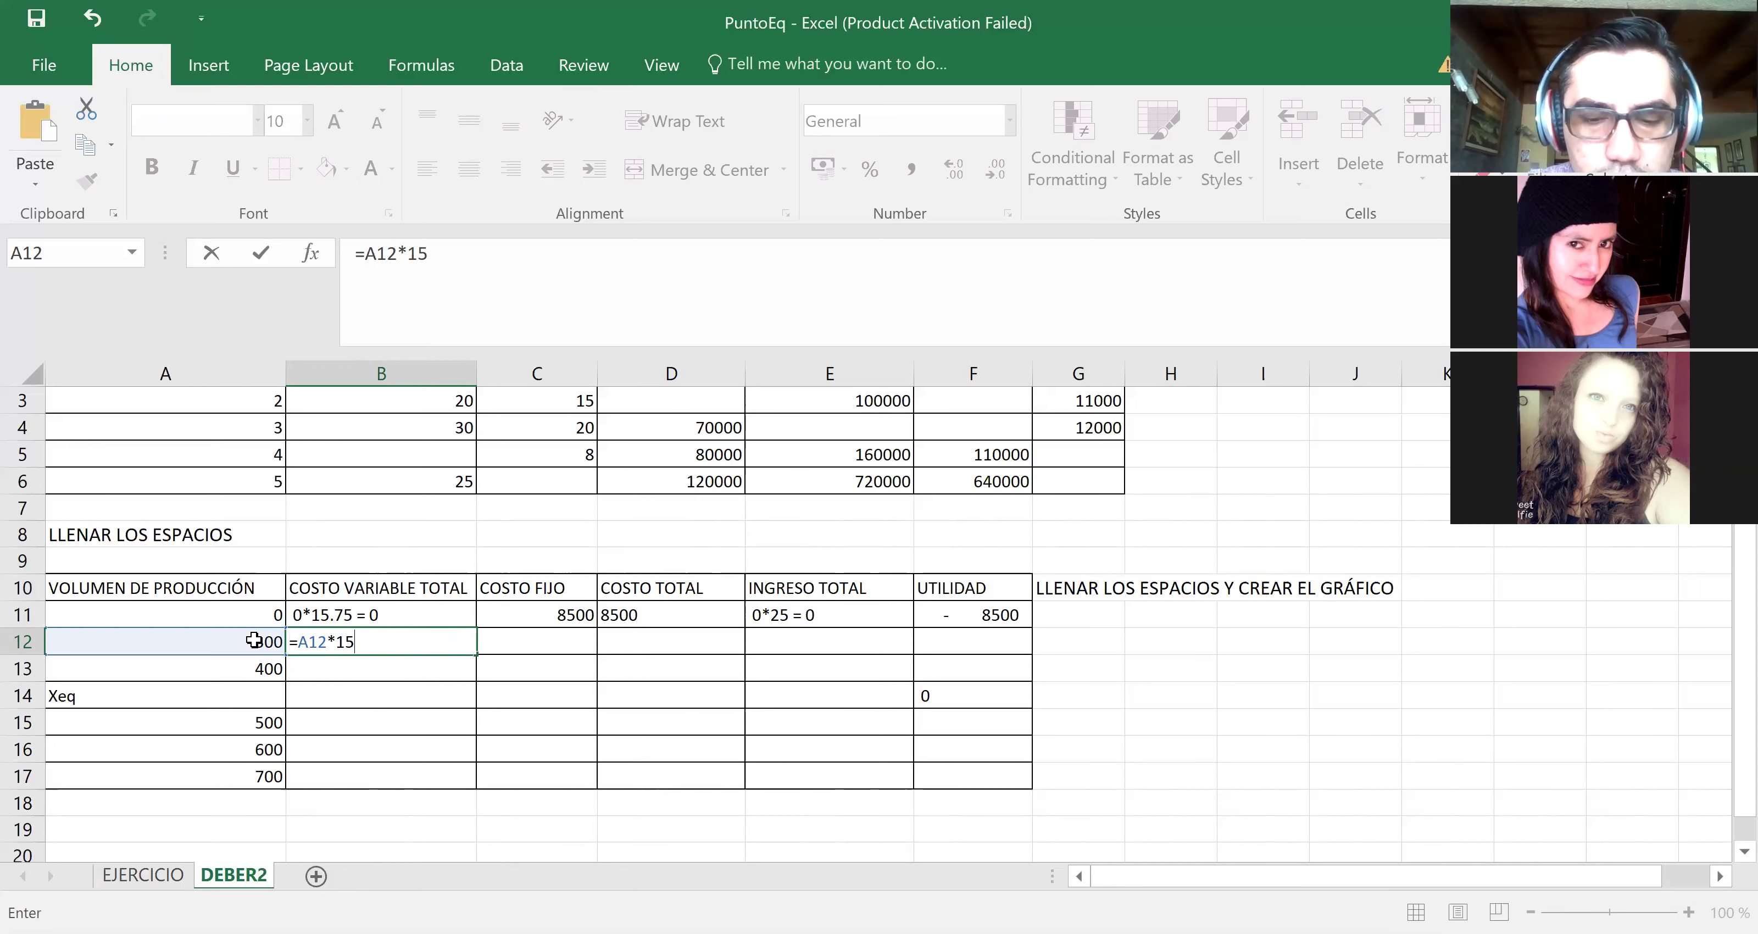
type(".75")
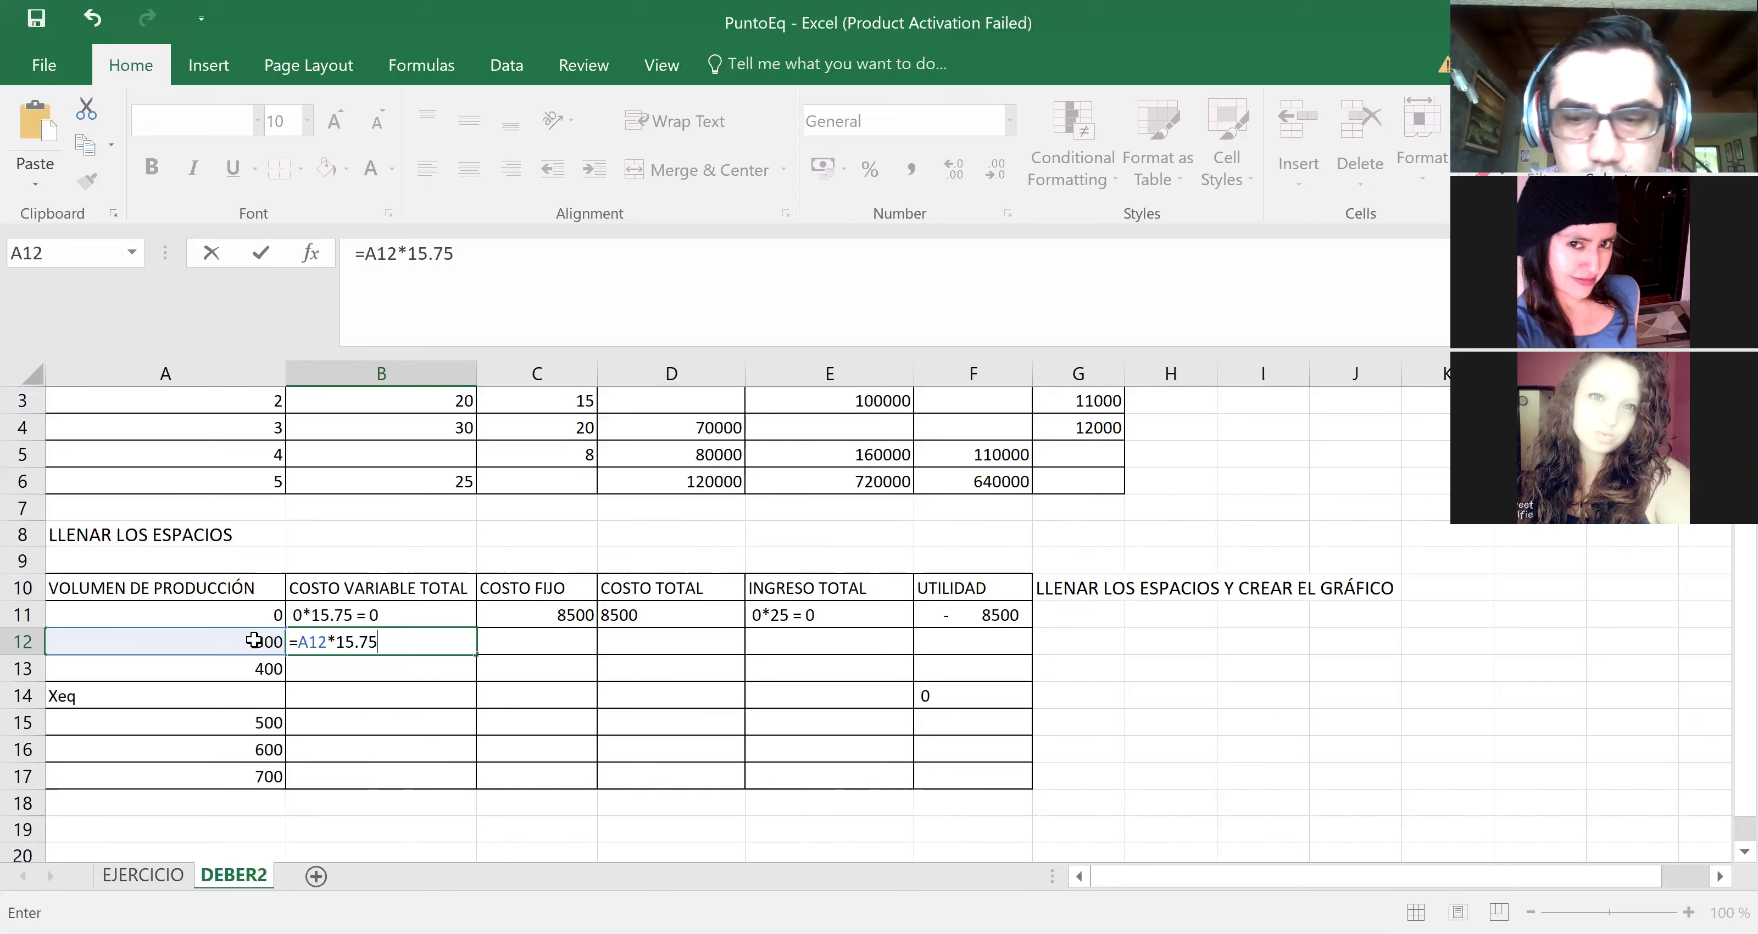
key("Return")
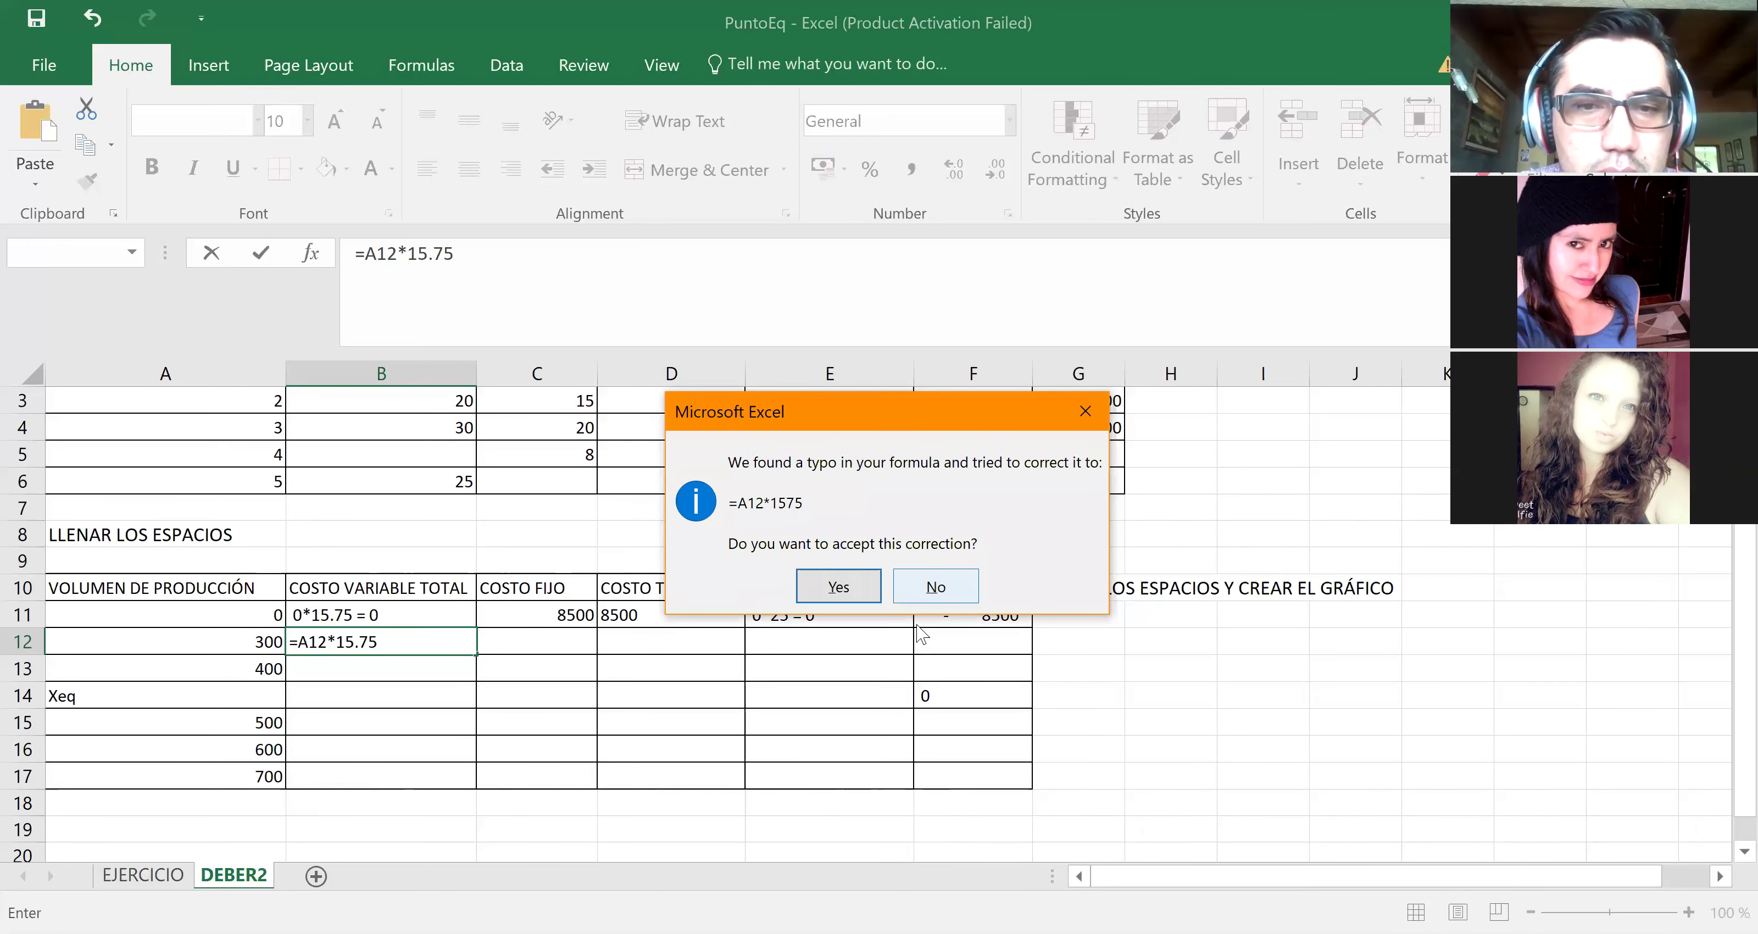
Step: Reject the suggested correction, rewrite the B12 formula with a decimal comma as =A12*15,75, and fill it down to B13
left_click(935, 587)
key("Return")
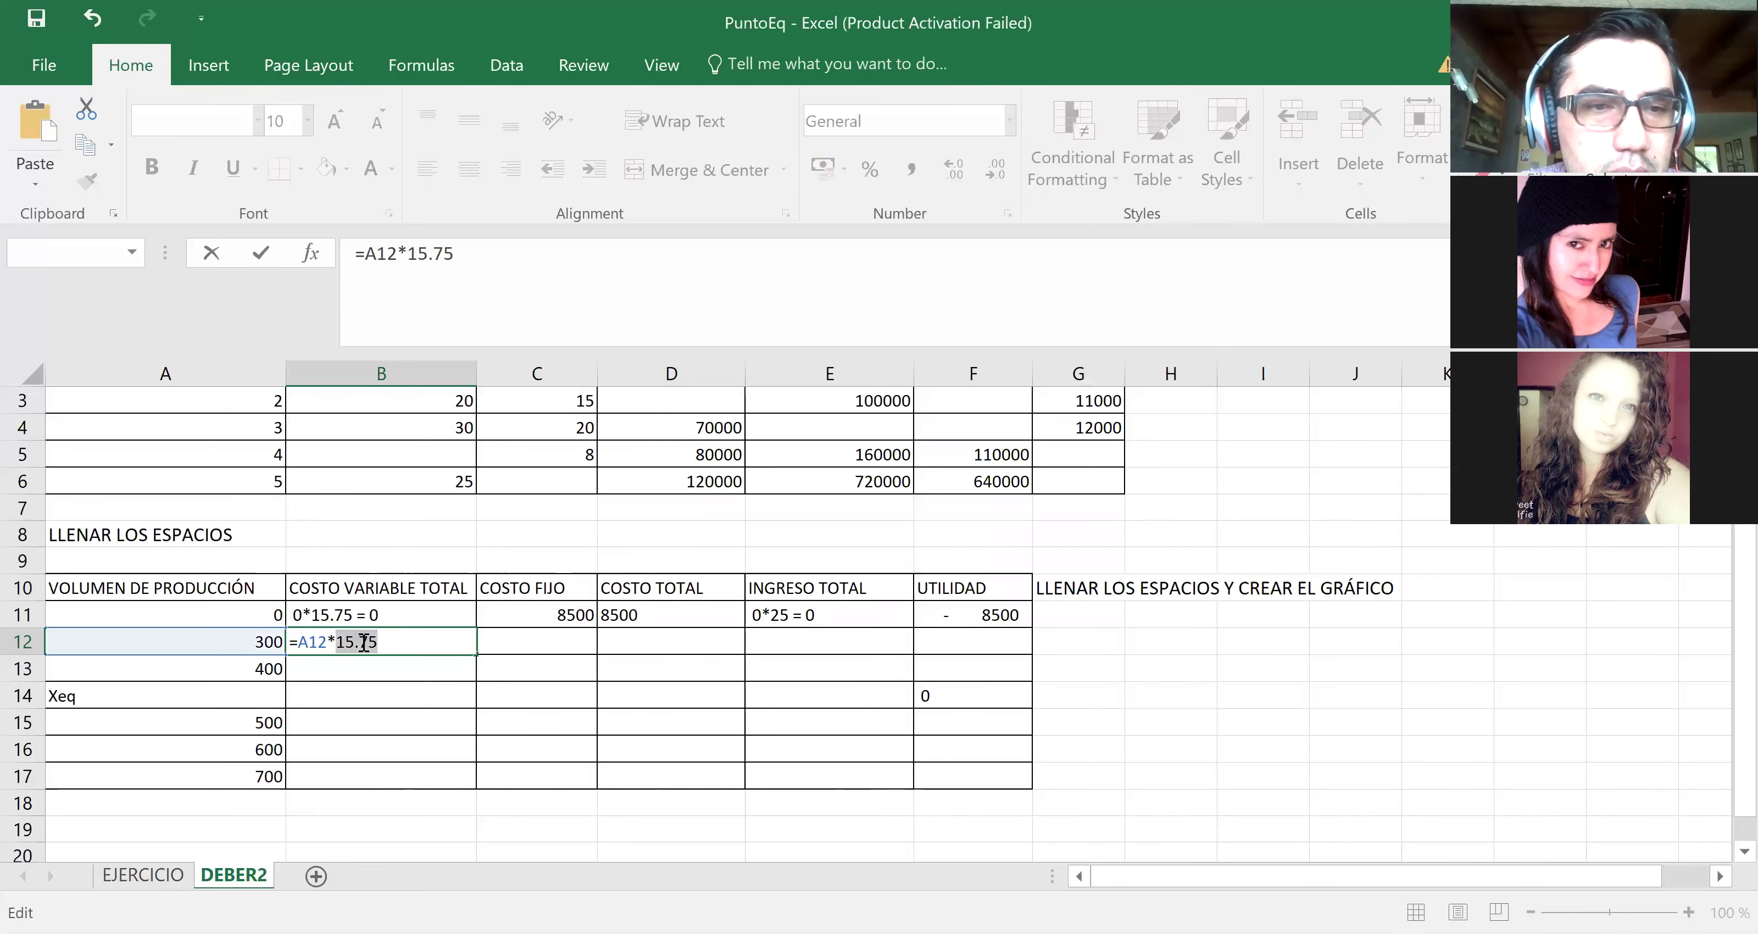
key("BackSpace")
type(",")
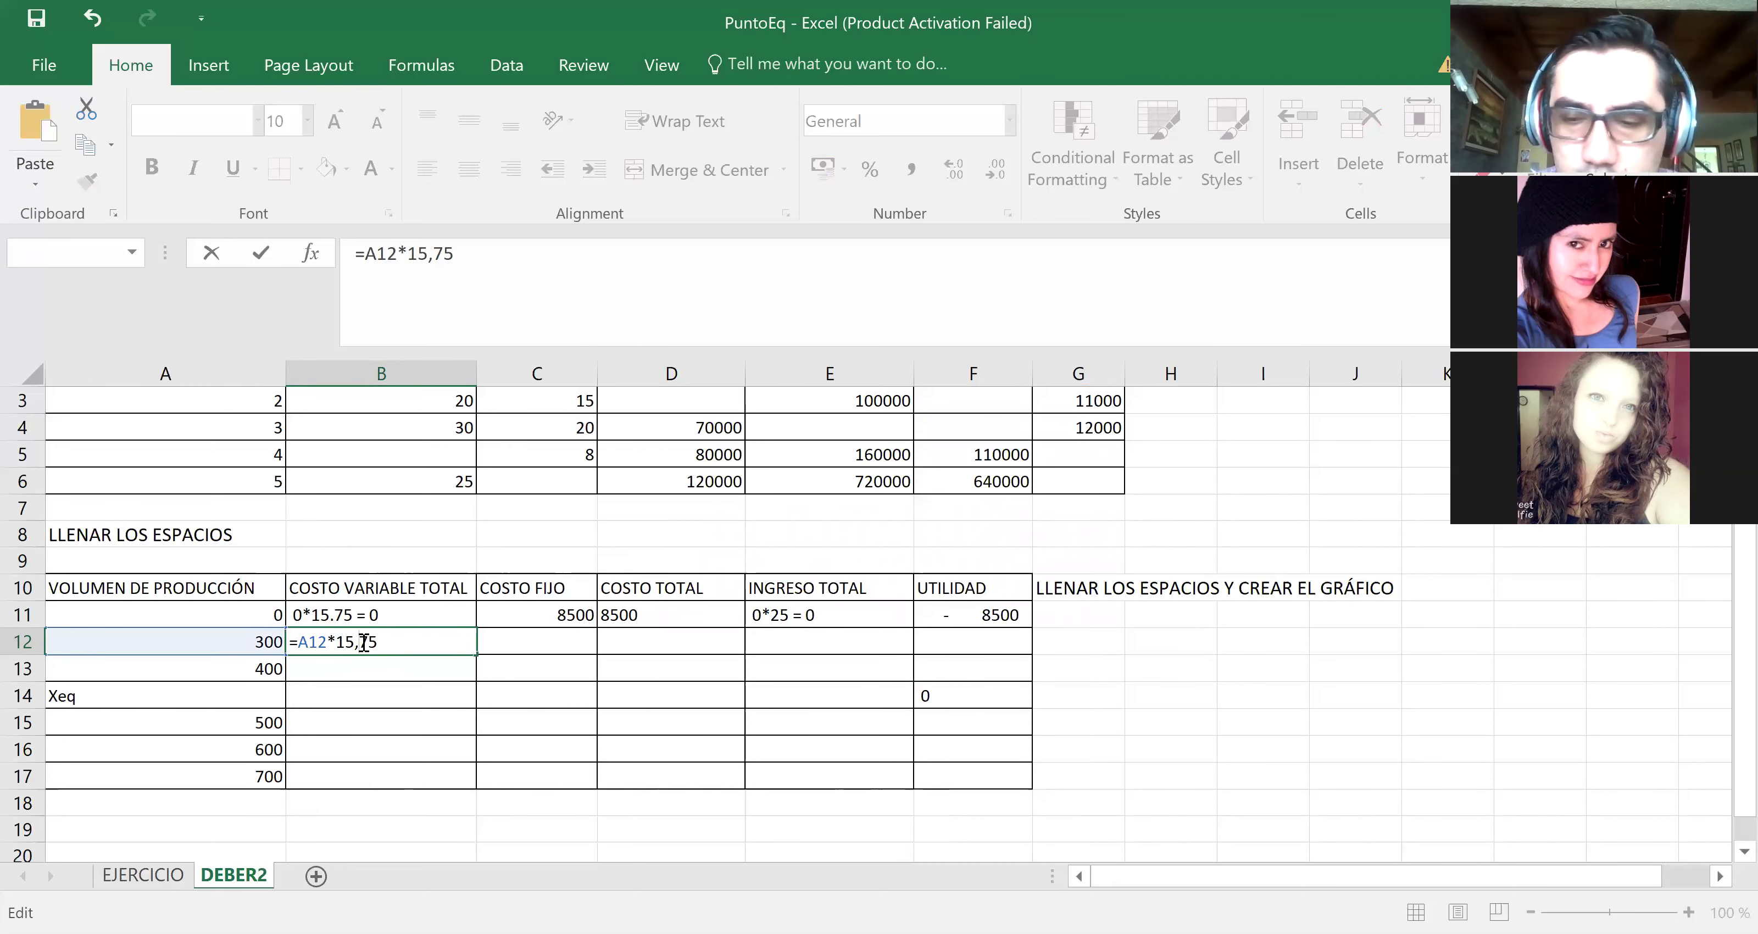
key("Return")
left_click(409, 644)
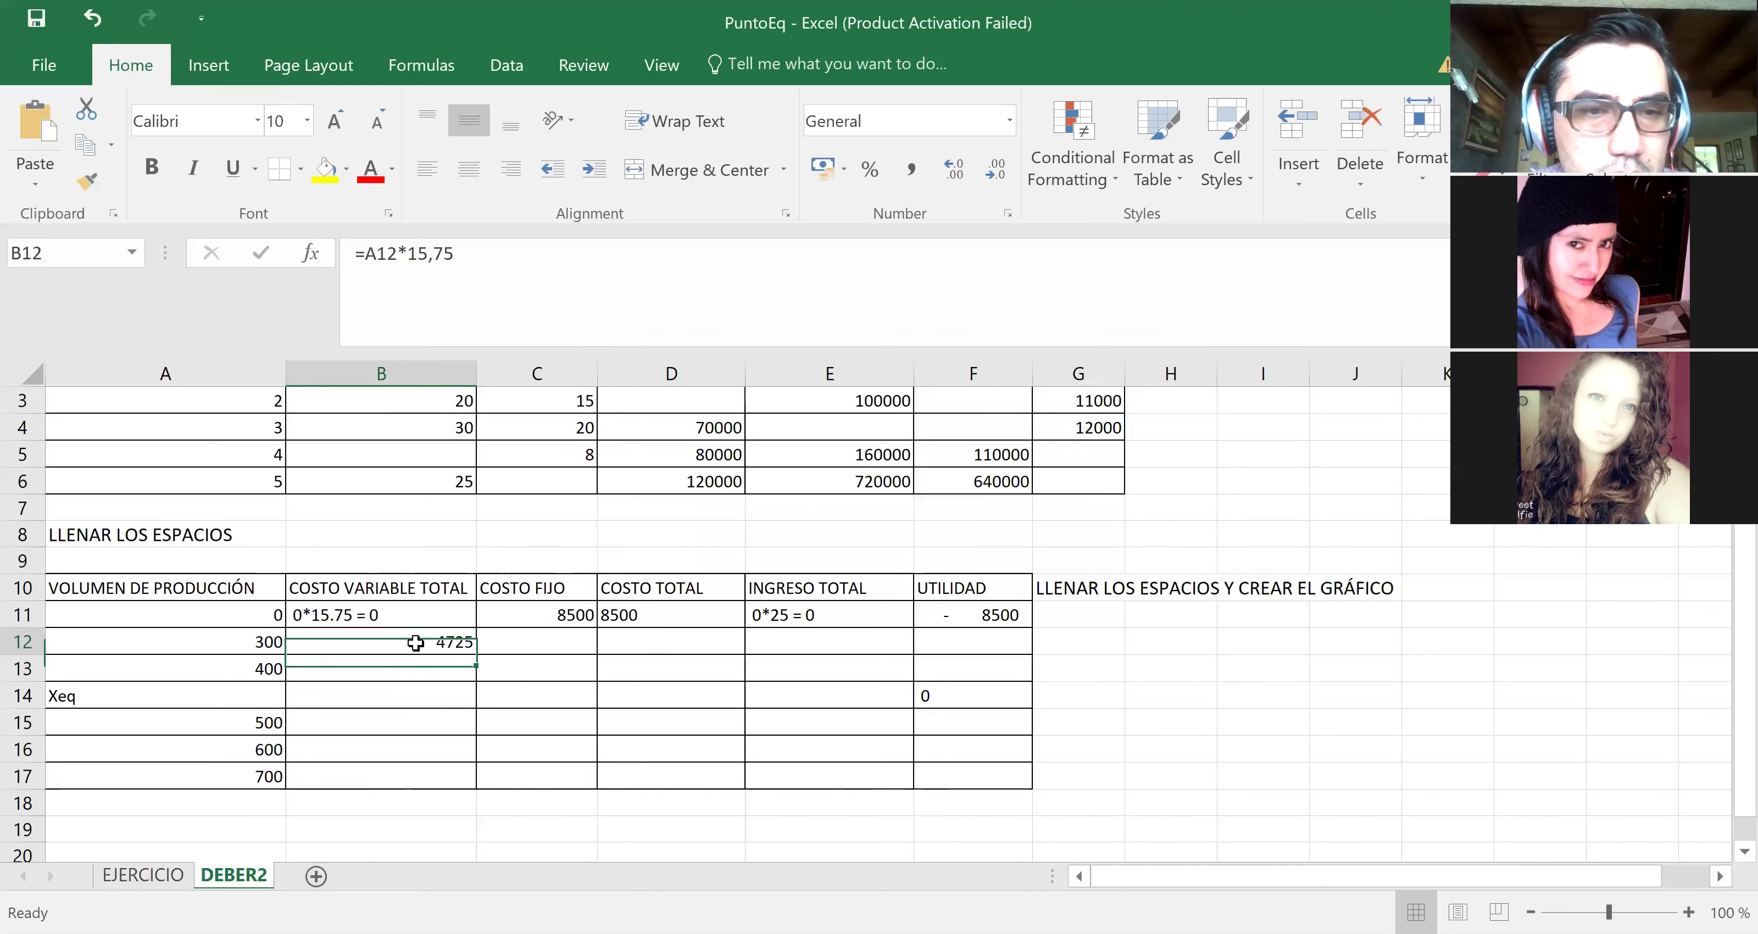
left_click_drag(478, 653, 479, 690)
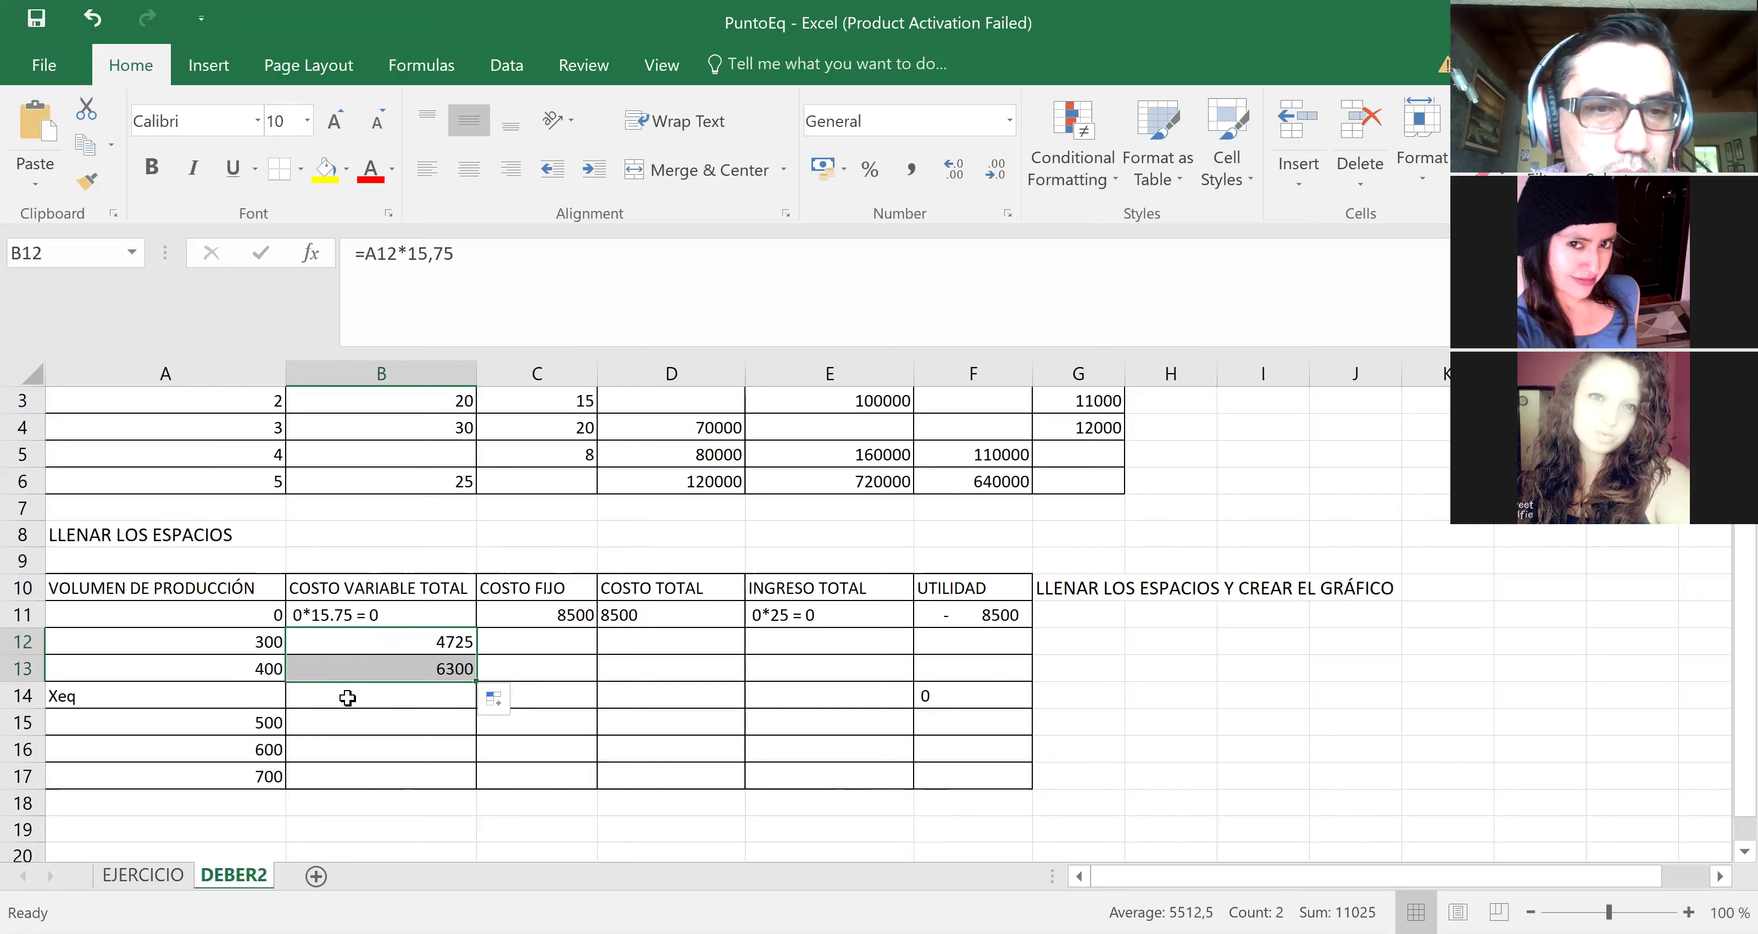
Step: Calculate the equilibrium volume in H13 with the formula =C11/(25-15,75)
left_click(223, 695)
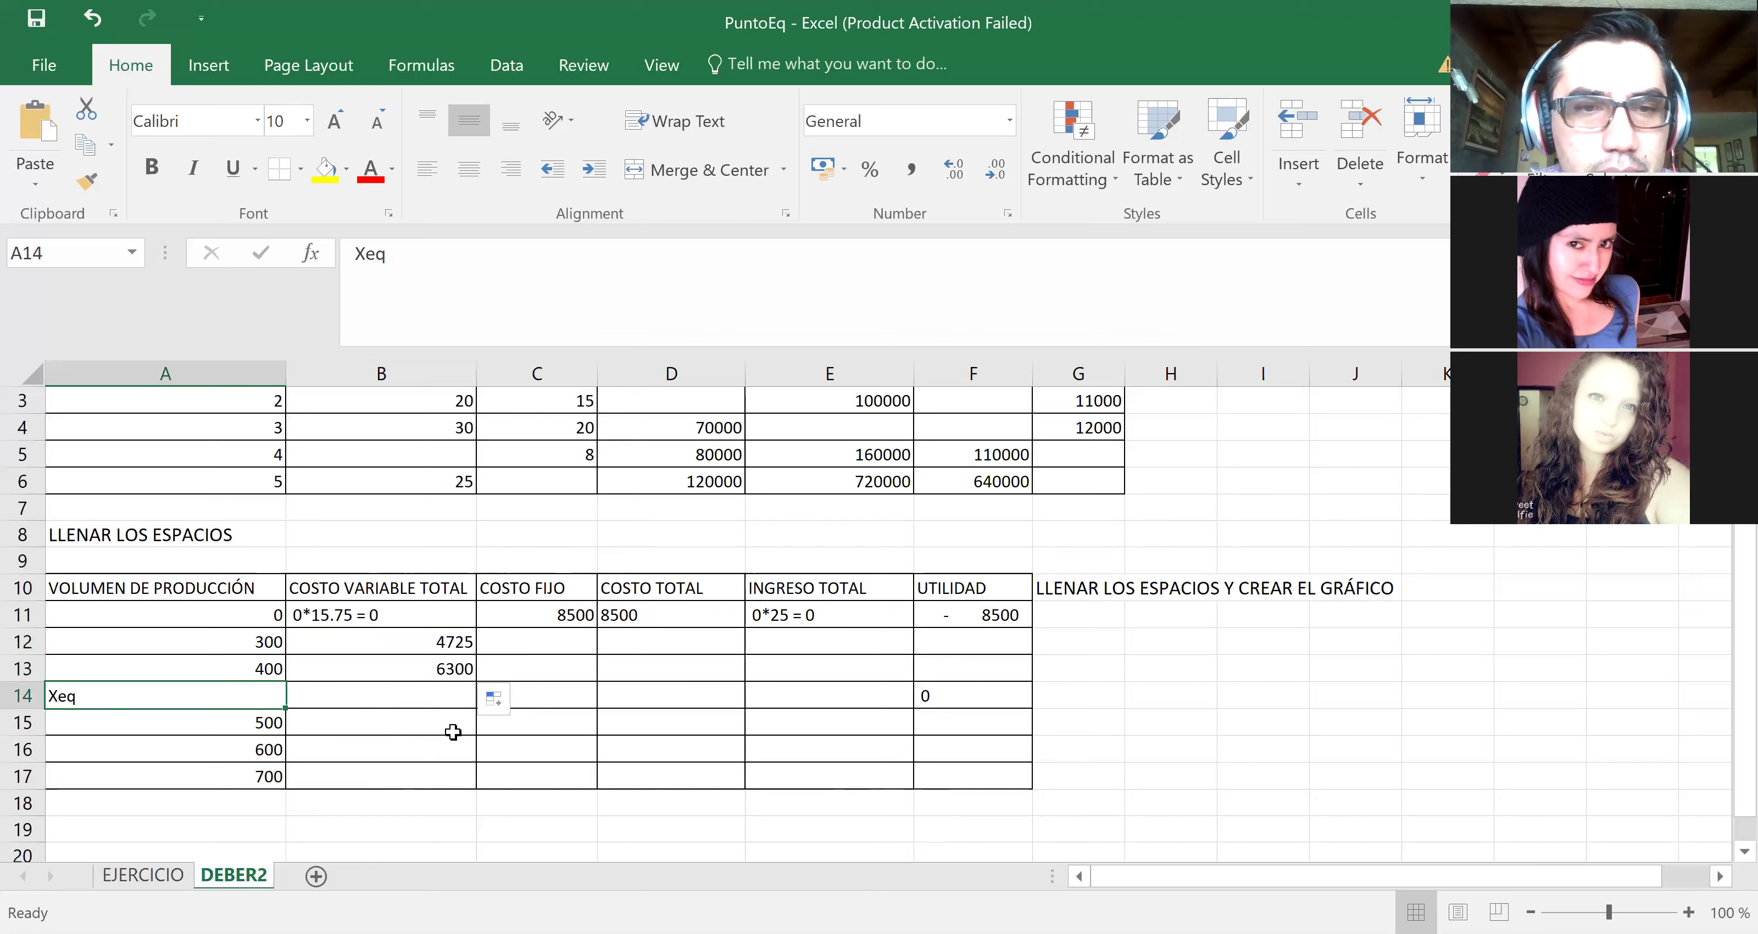
left_click(1185, 666)
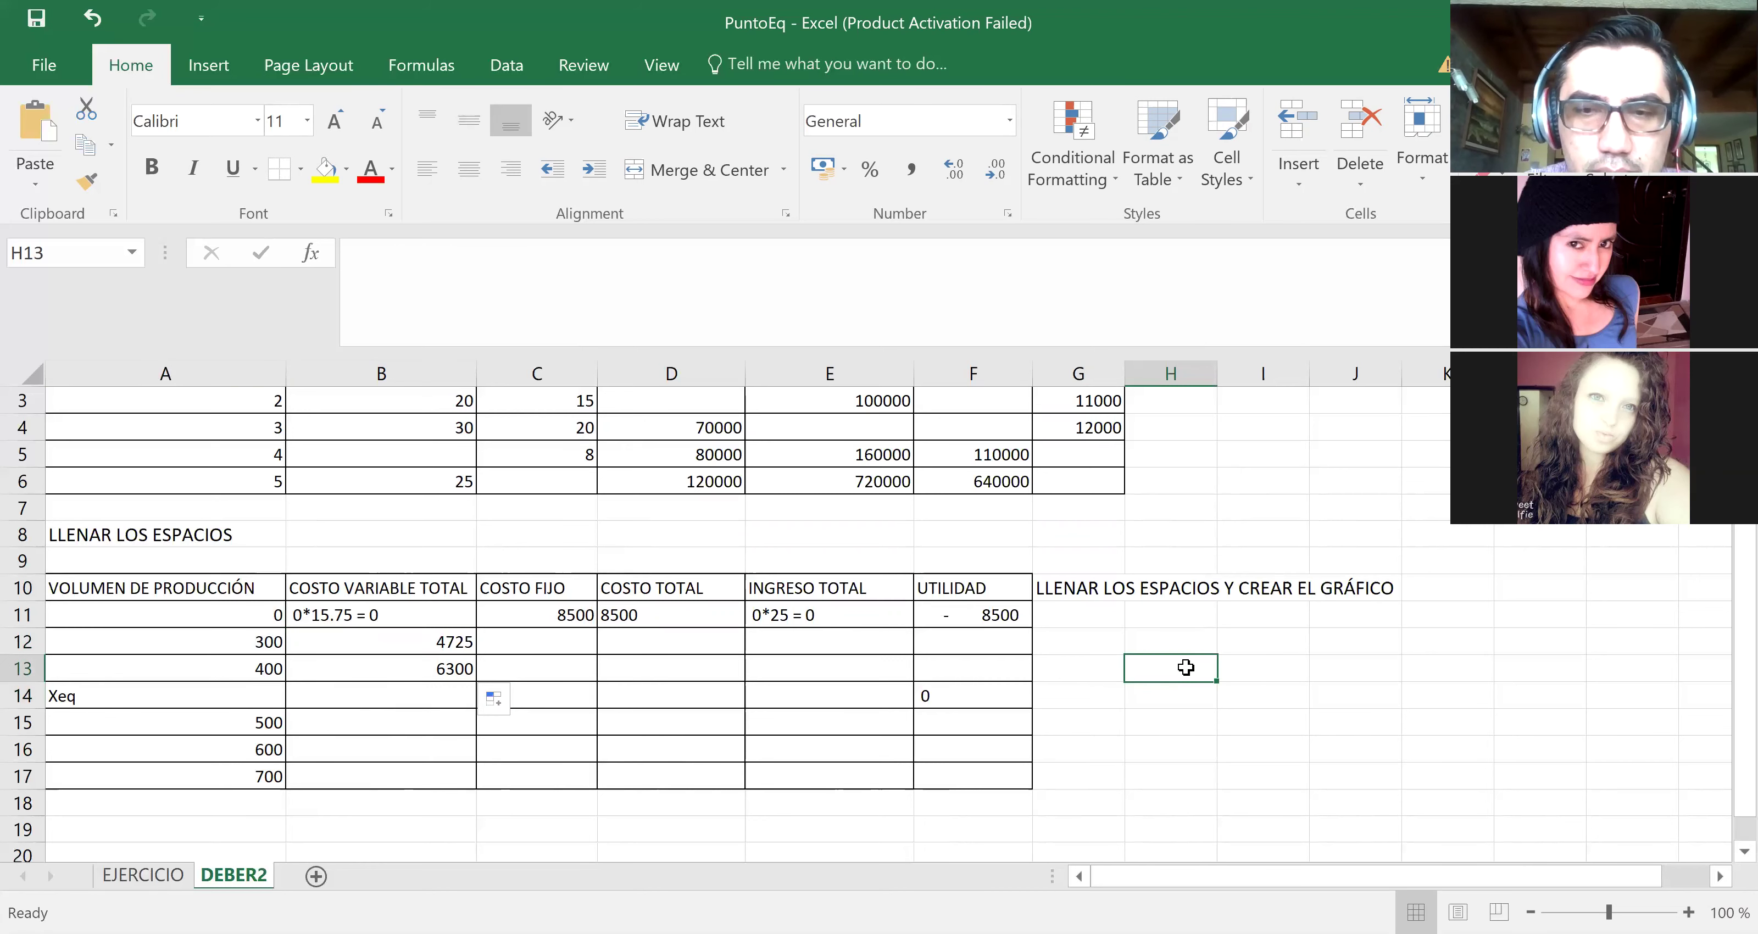
type("=")
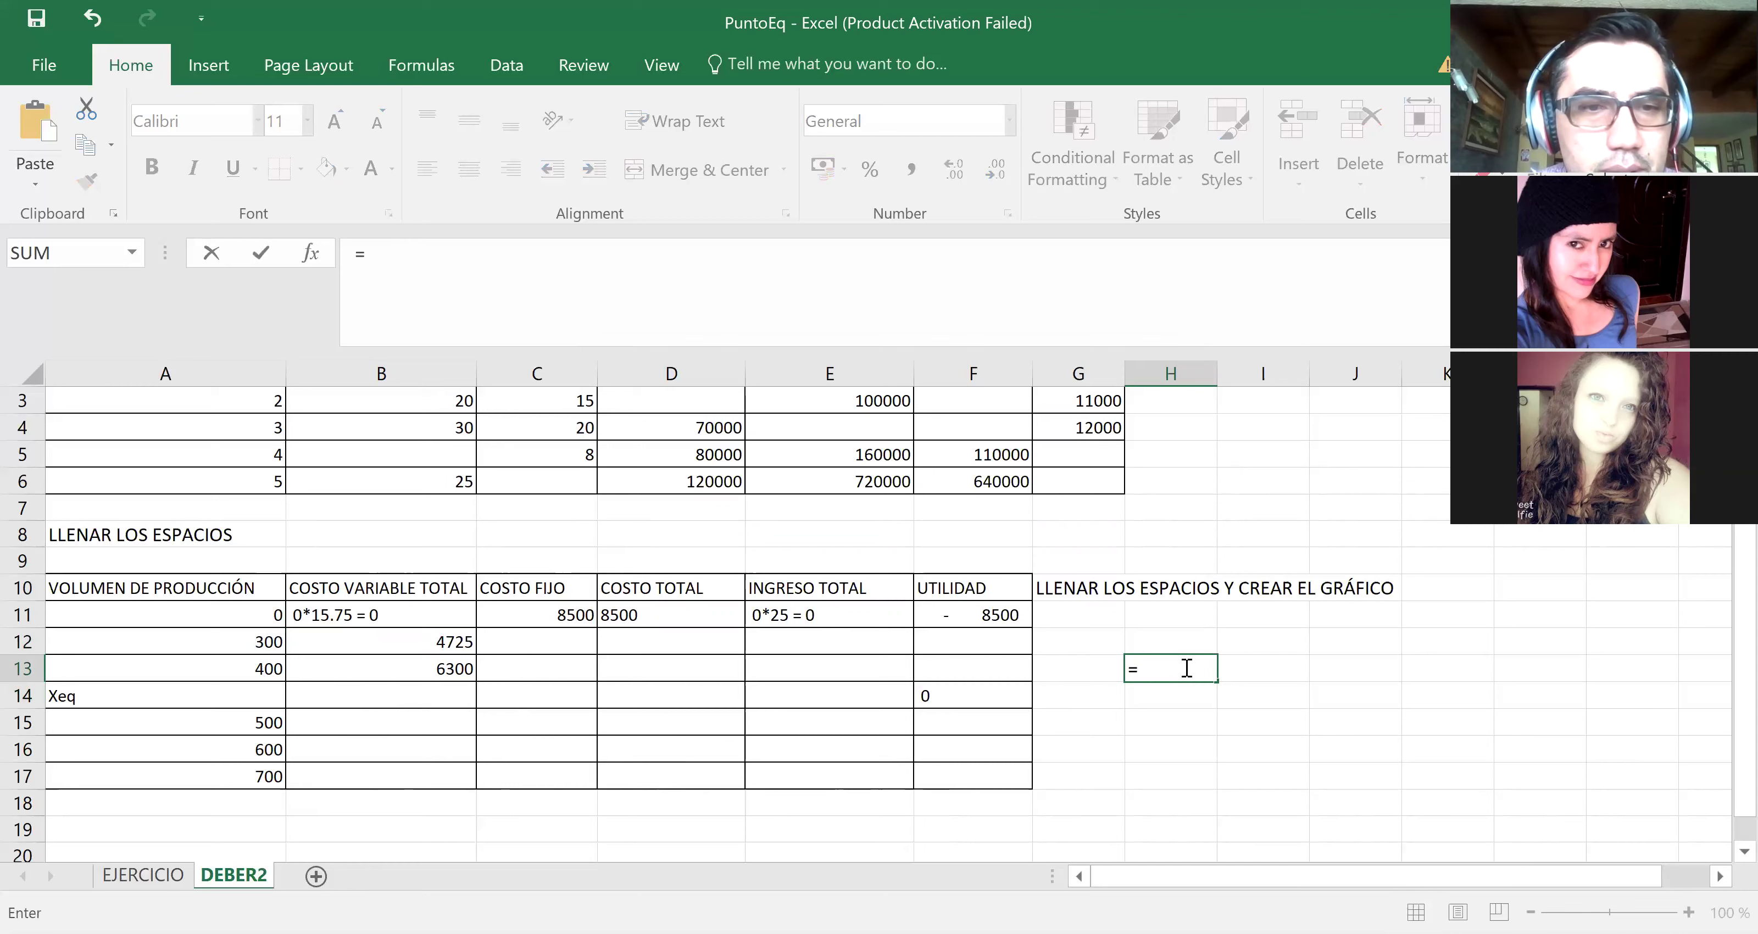
left_click(567, 618)
type("/")
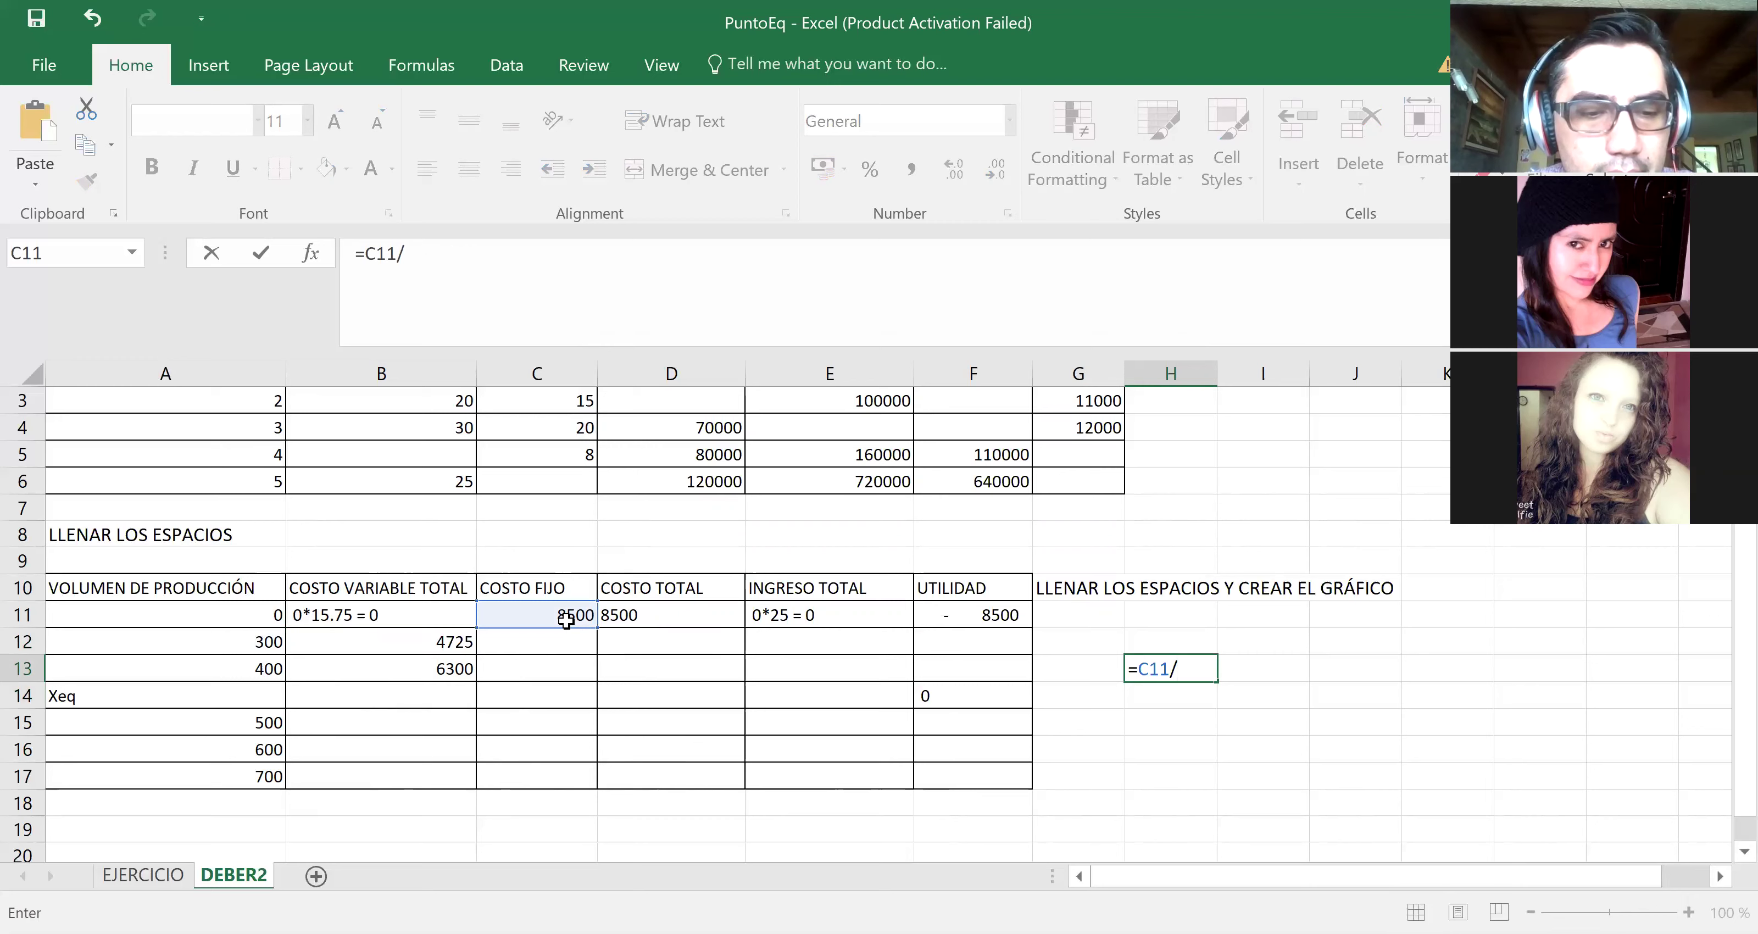
type("2")
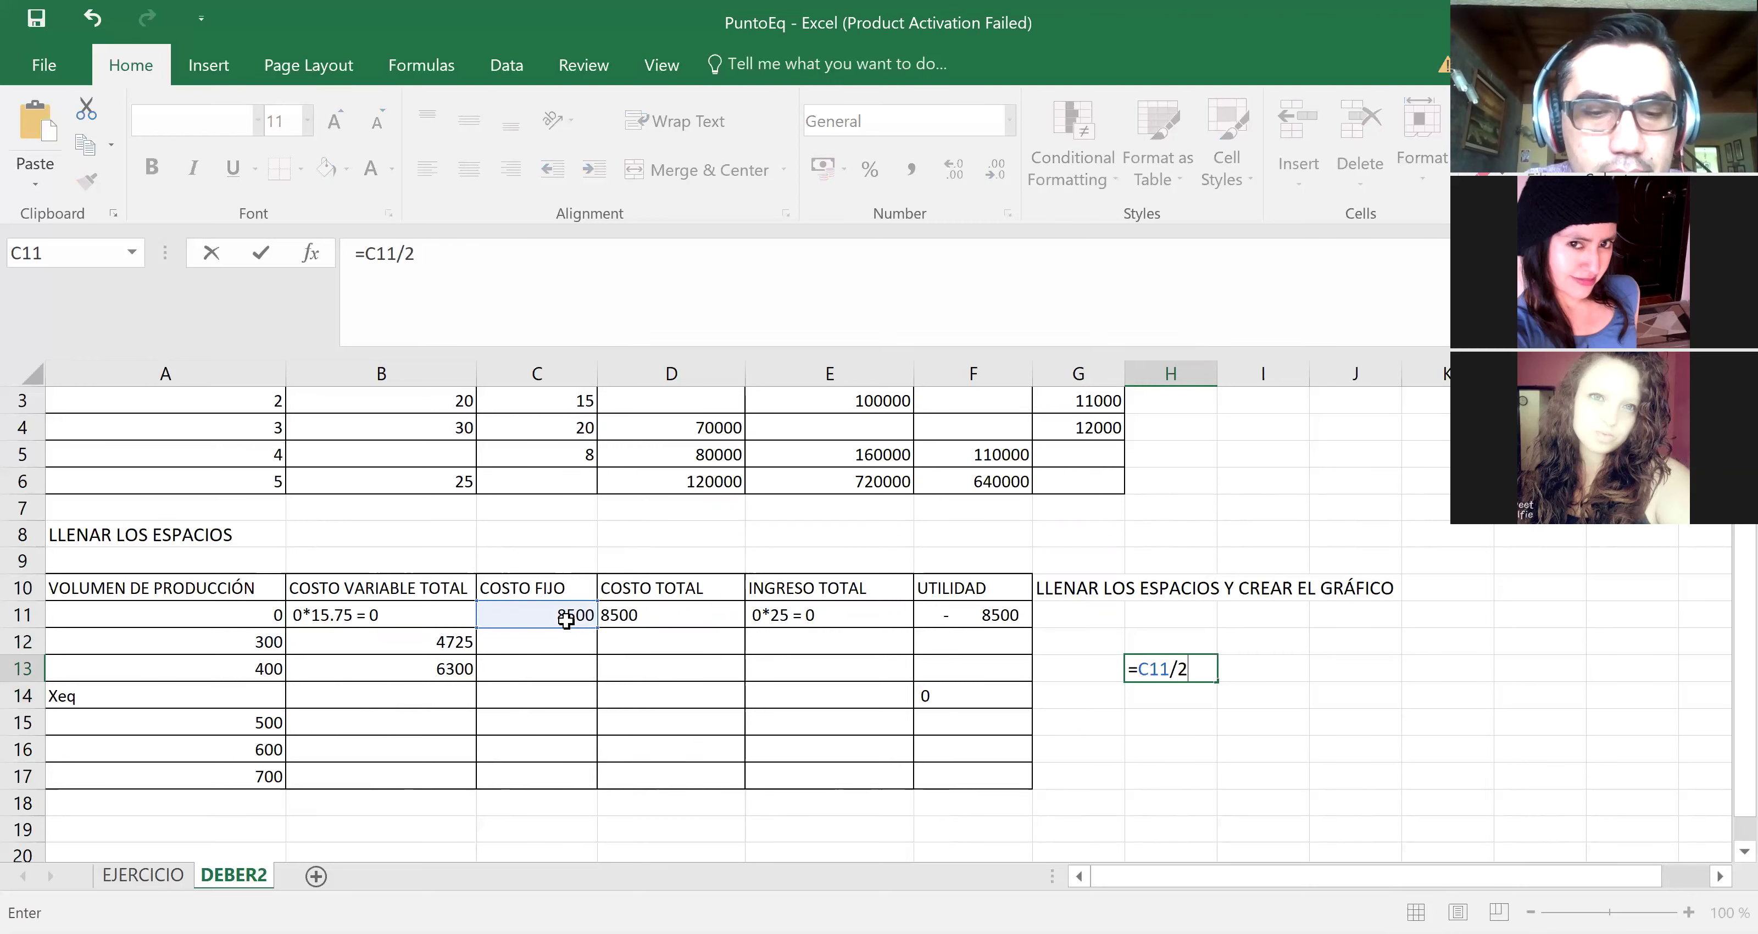
type("5-1")
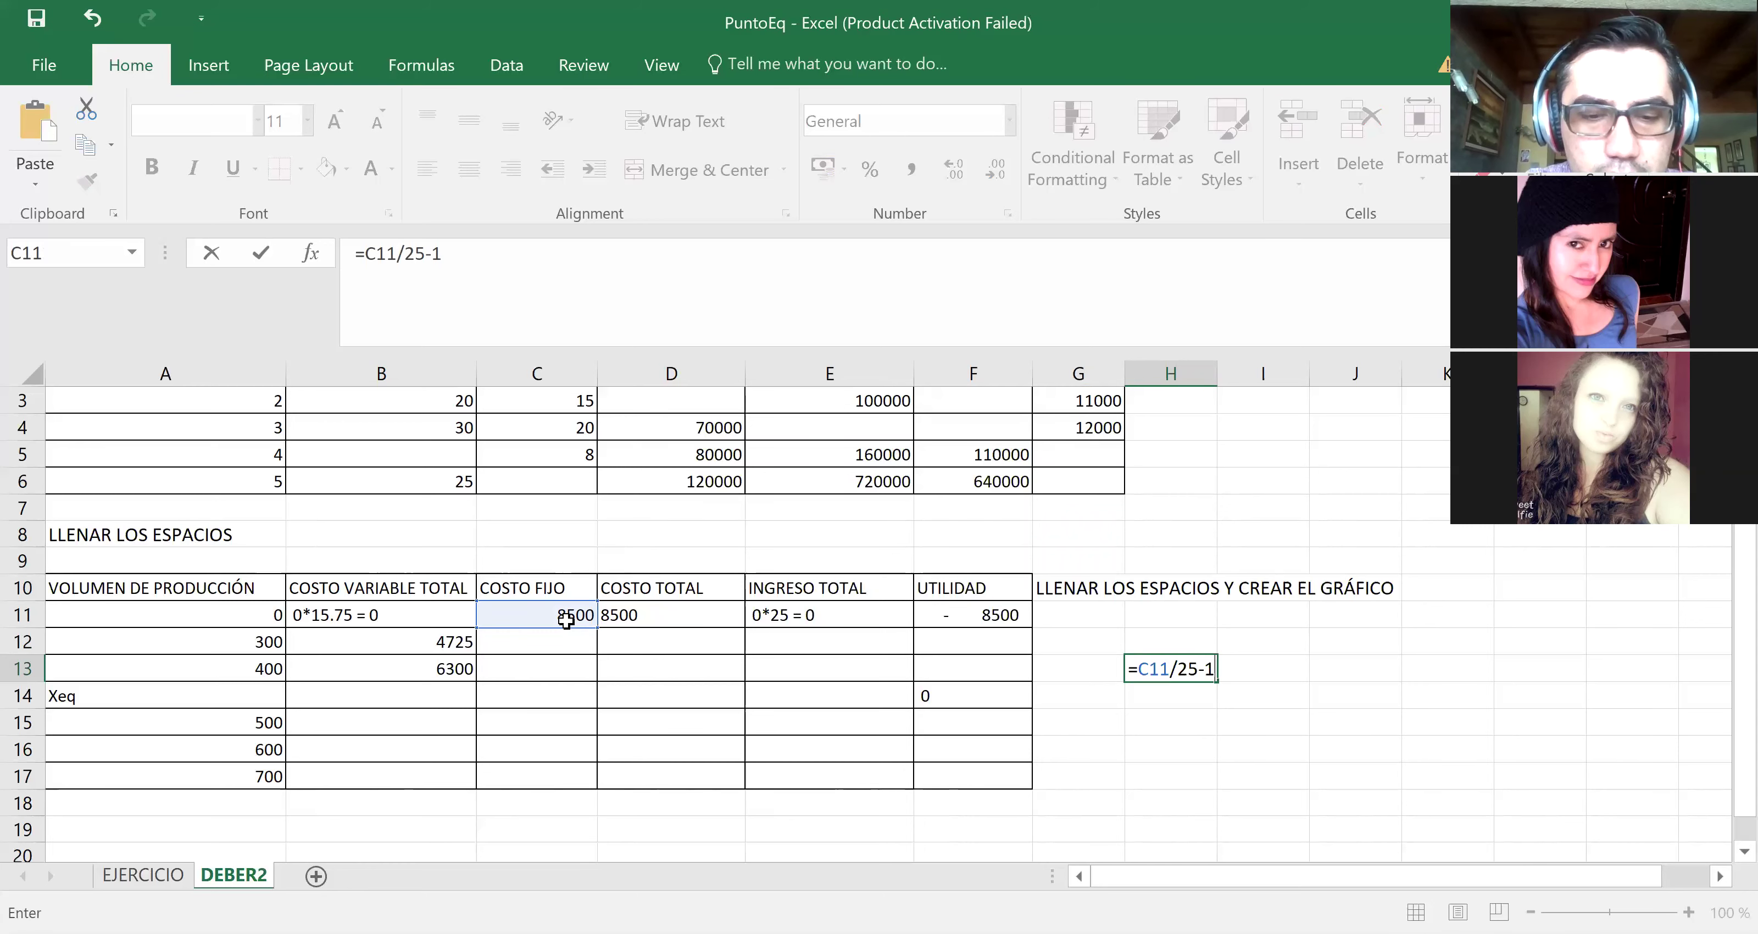
type("5,75")
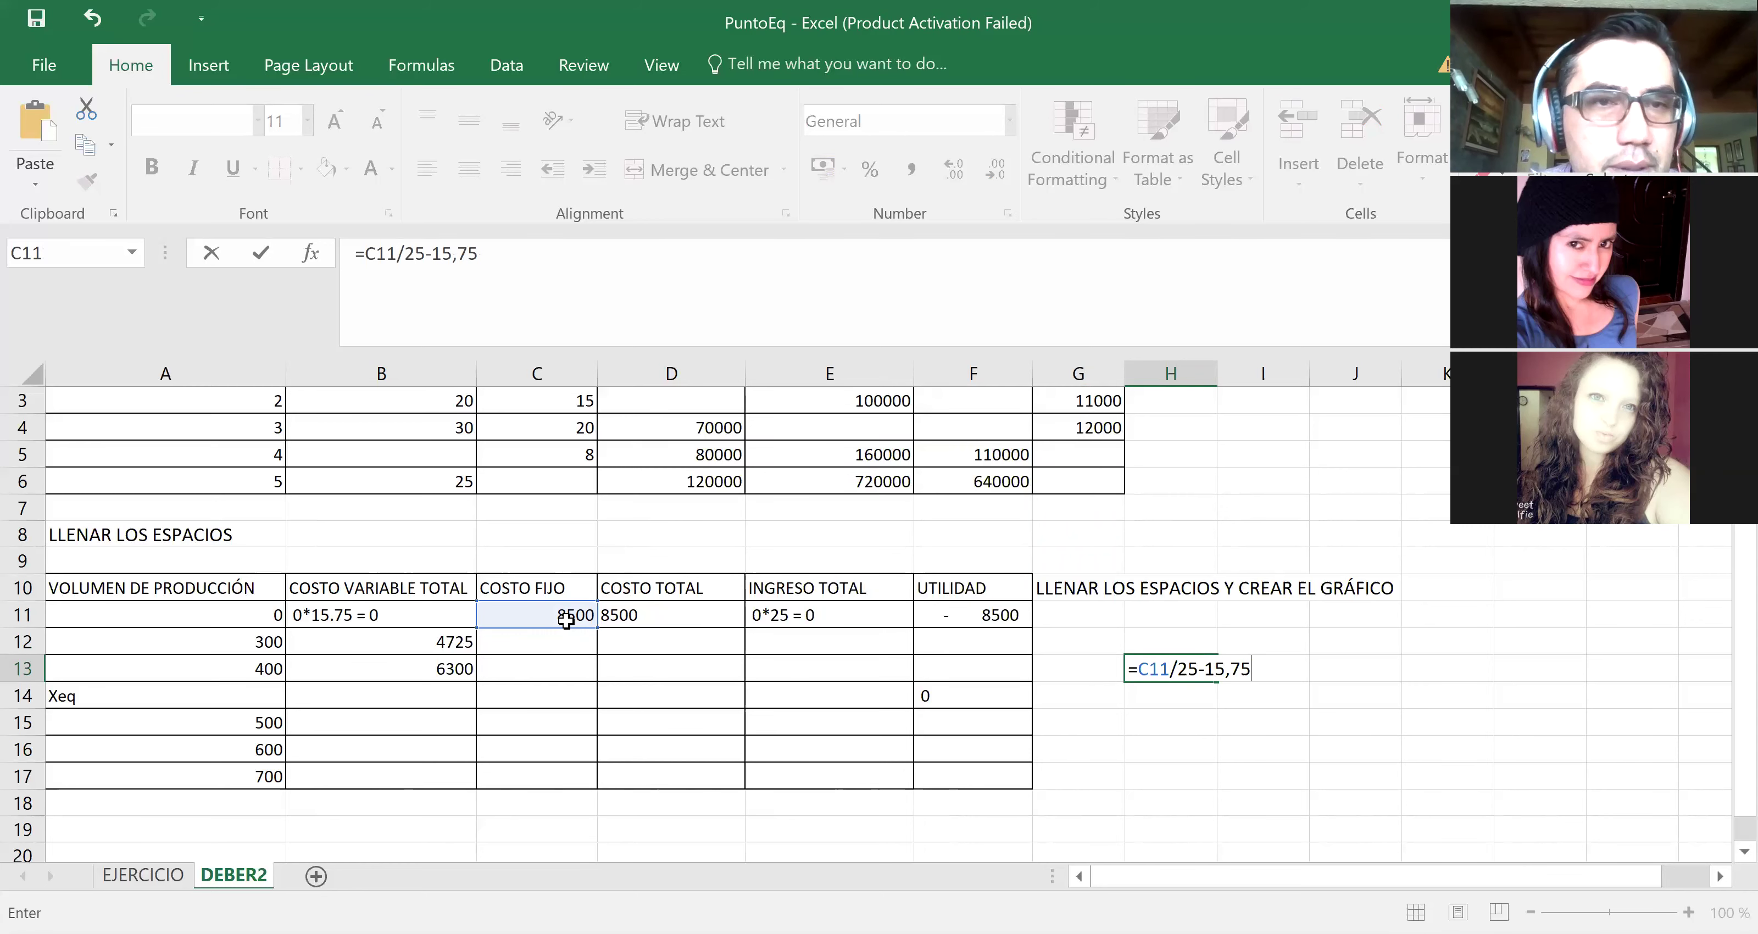
left_click(404, 255)
type("(")
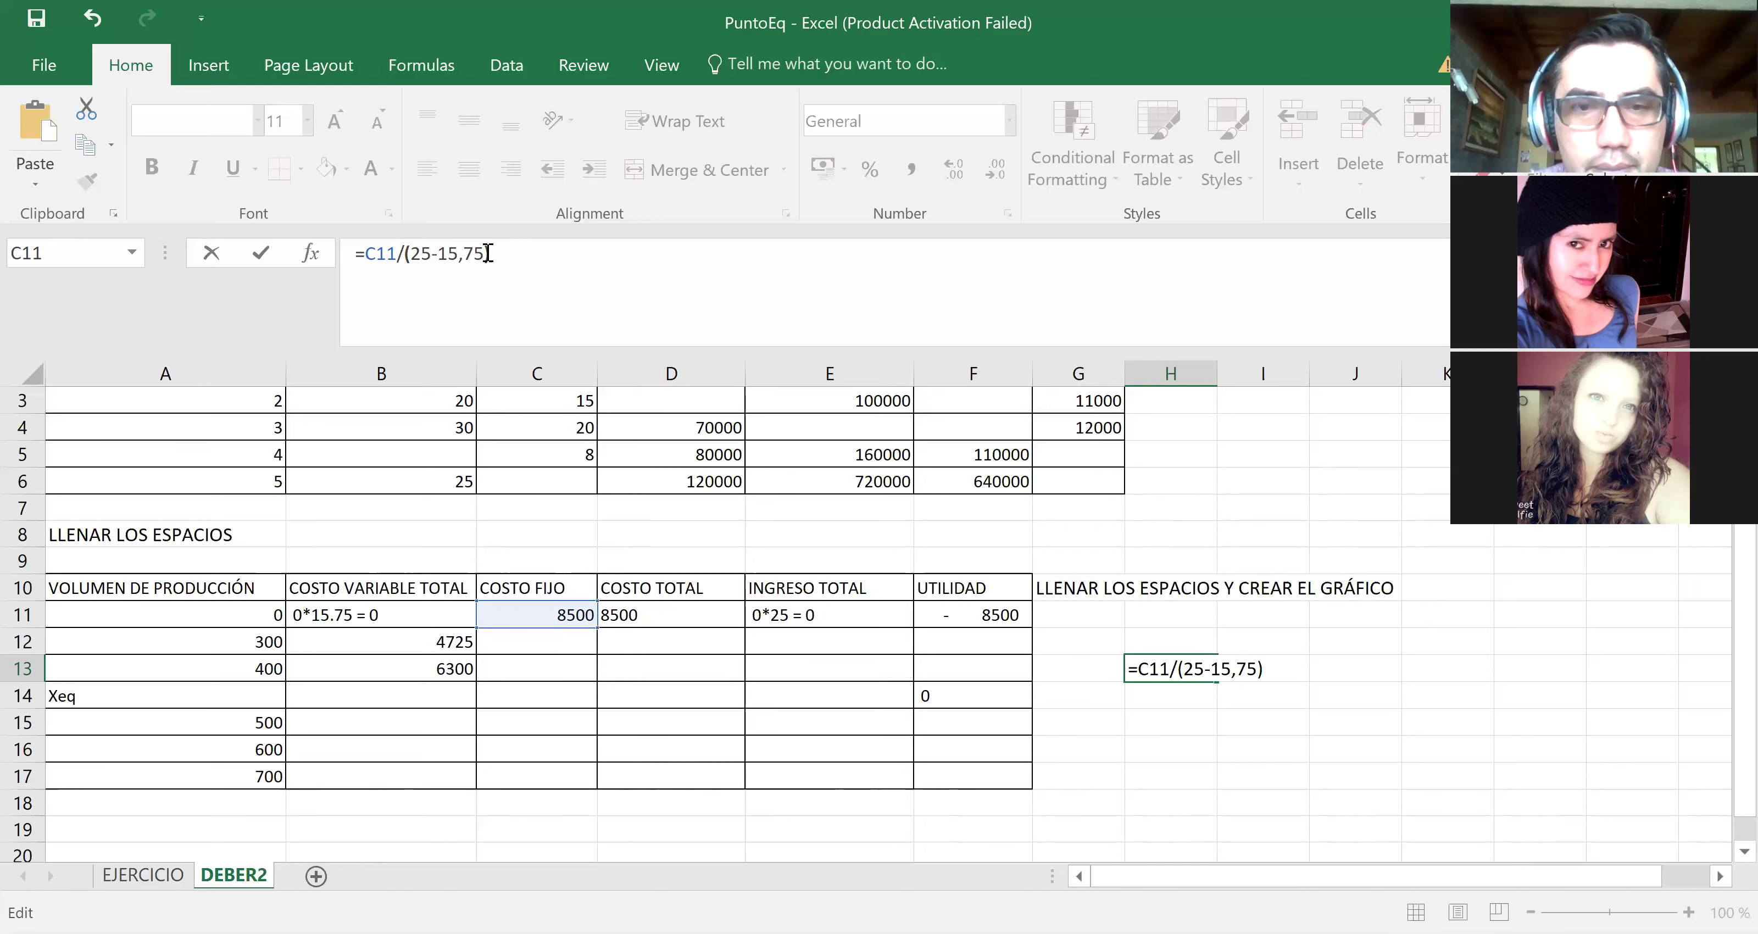
key("Return")
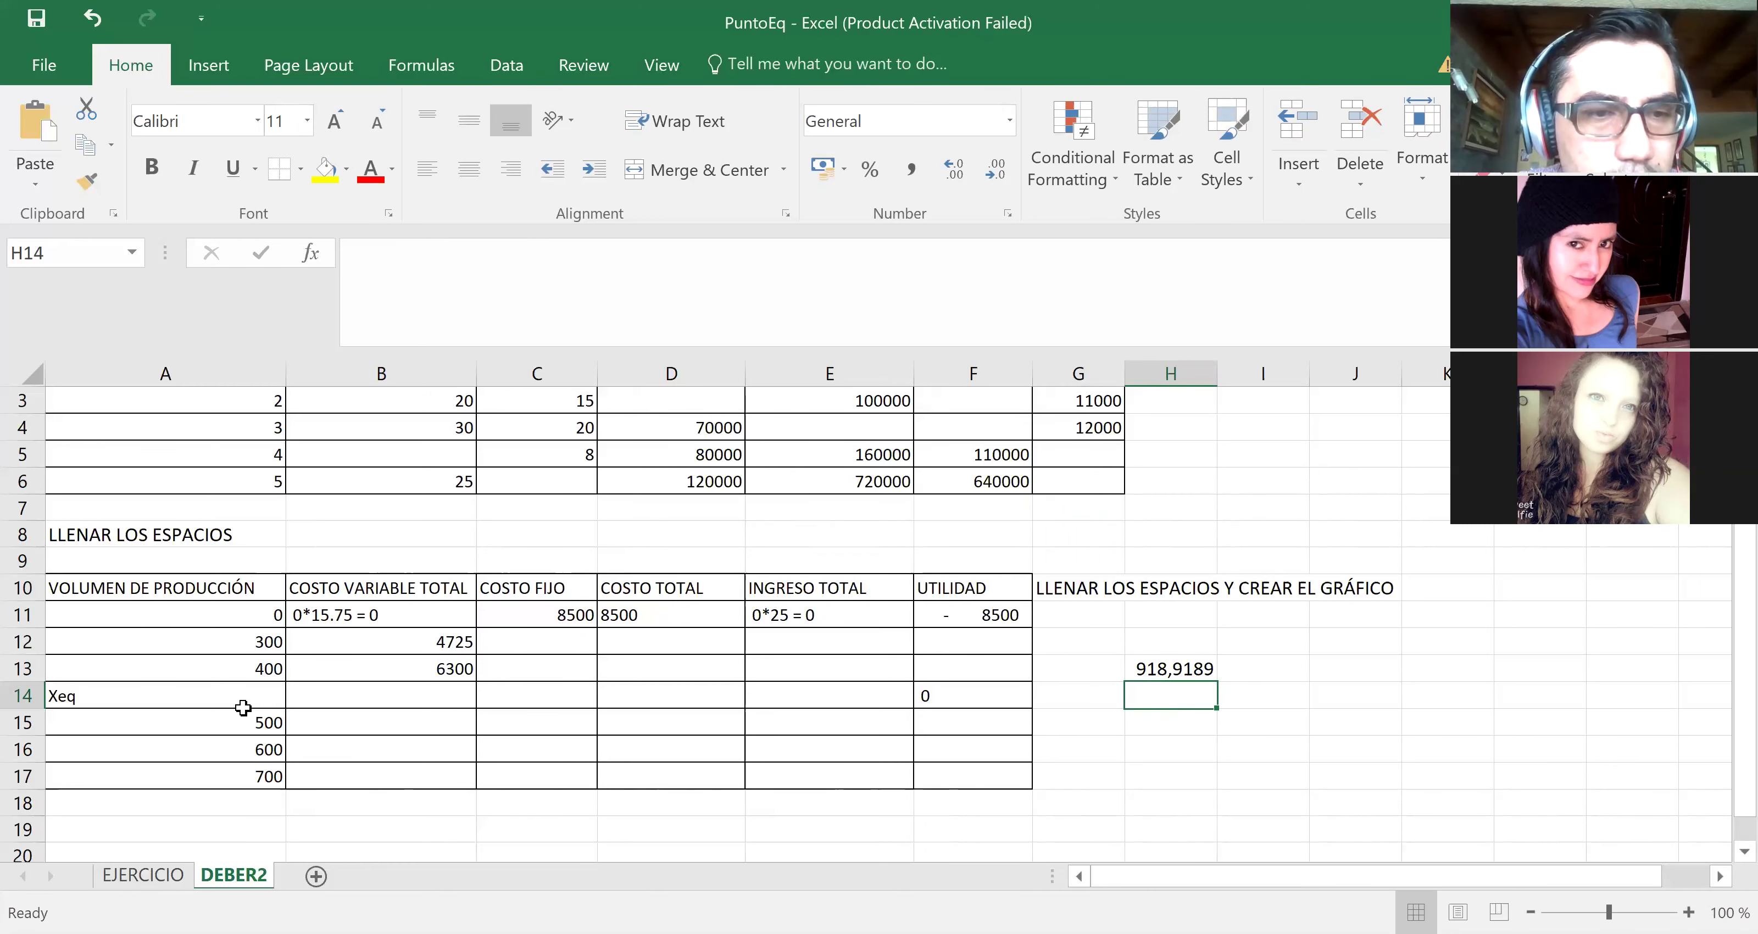
Step: Clear the volumes in A15:A17 and change the unit price in the E11 entry to 22, making it 0*22 = 0
left_click_drag(256, 723, 264, 773)
key("Delete")
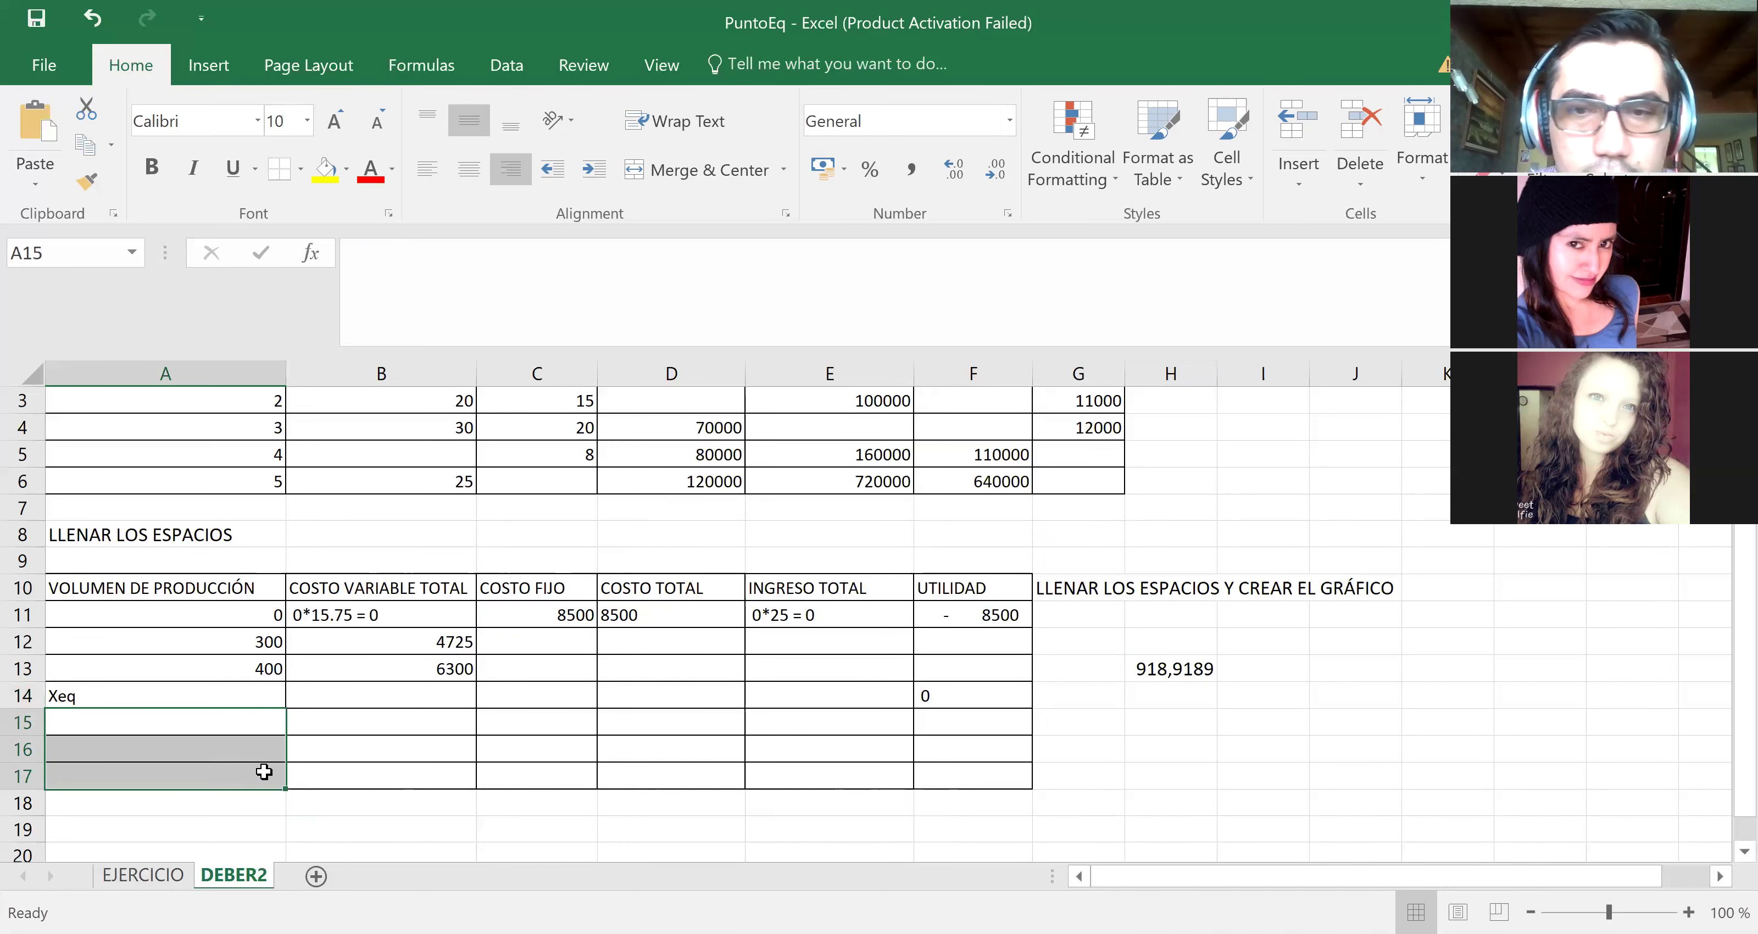
left_click(816, 606)
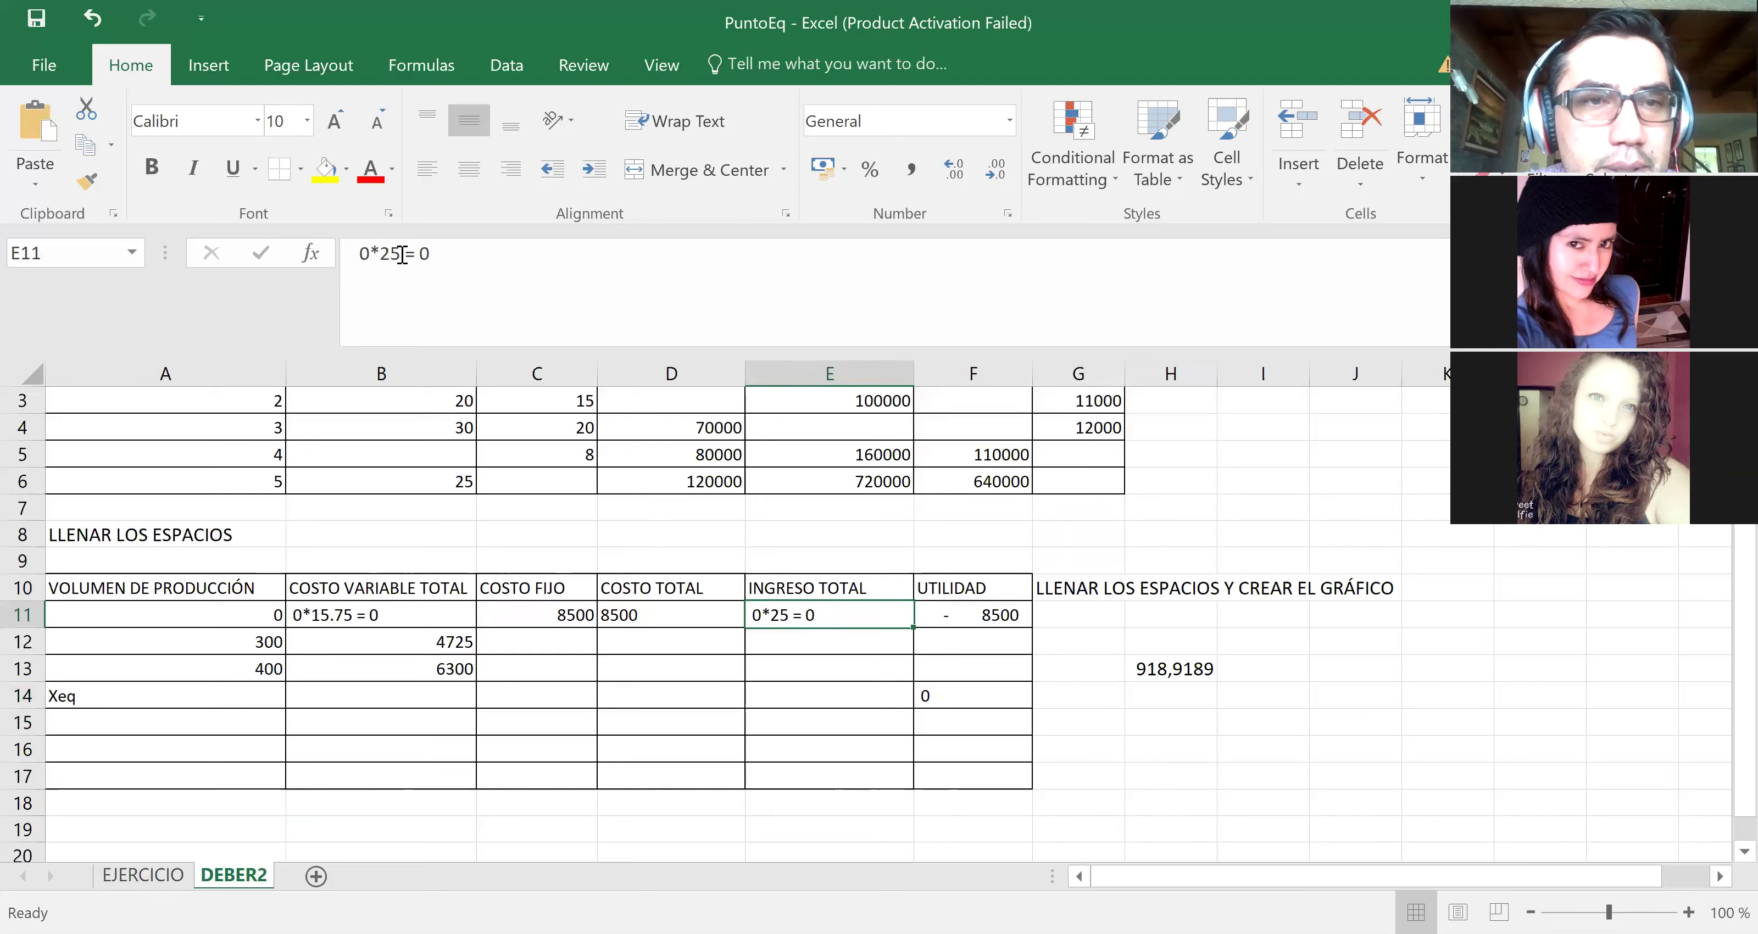
left_click(401, 254)
key("BackSpace")
type("2")
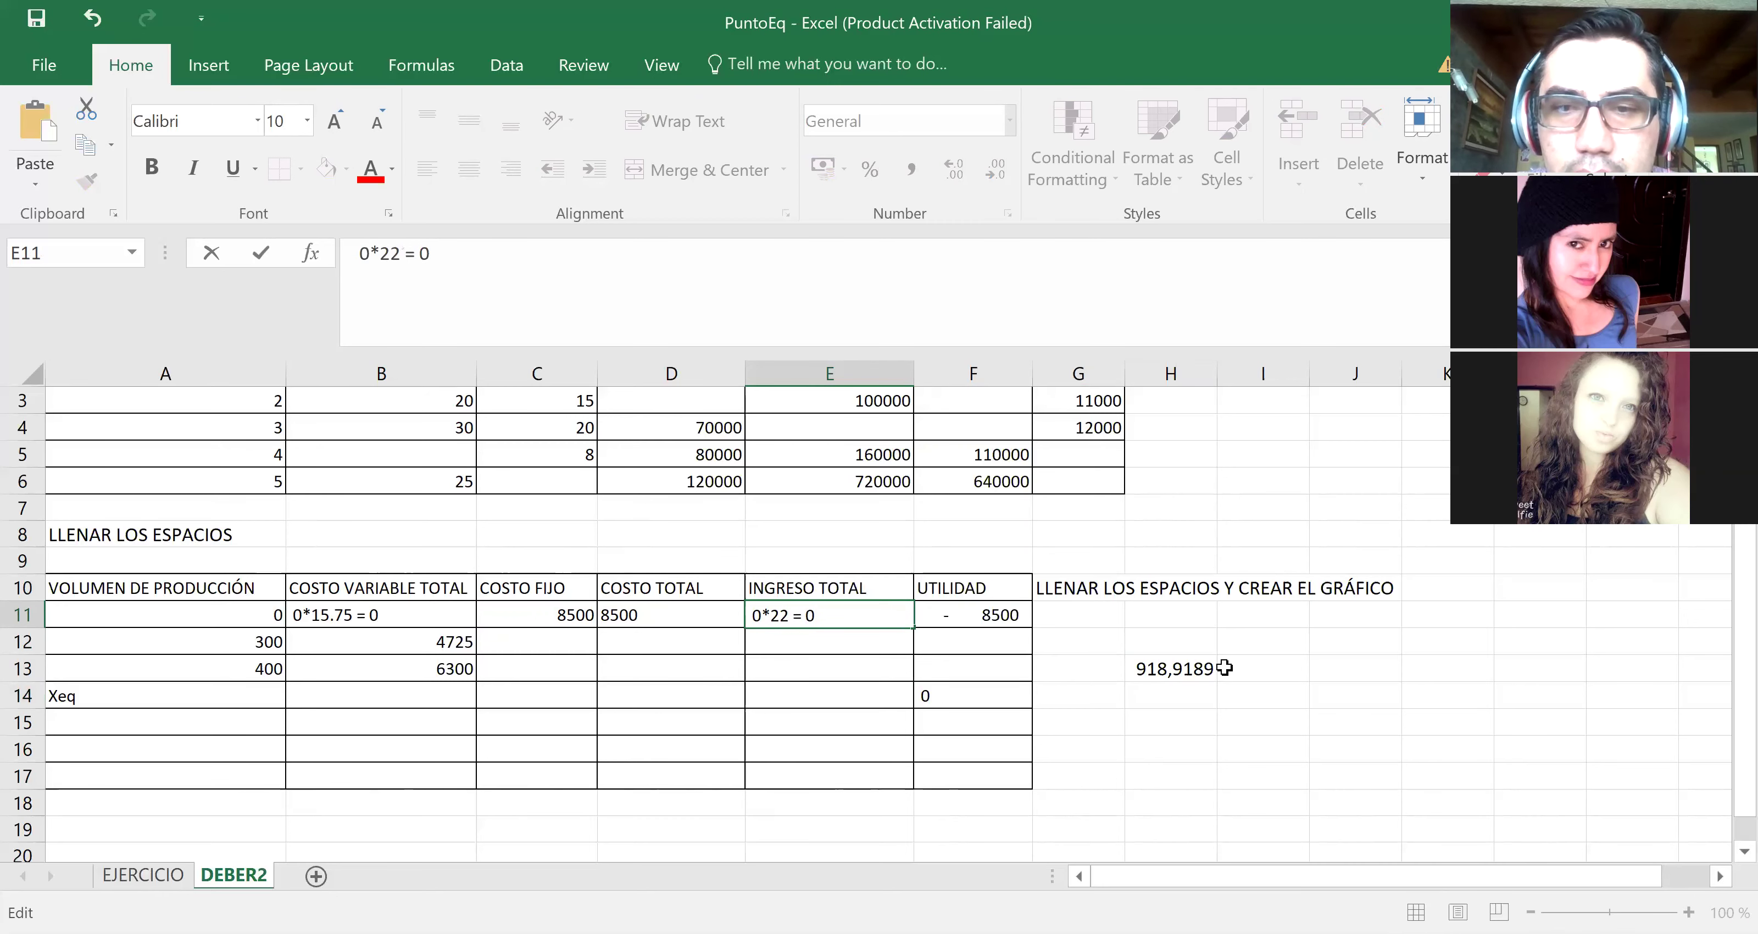
Step: Change the unit price in the H13 equilibrium formula to 22, making it =C11/(22-15,75)
left_click(1181, 666)
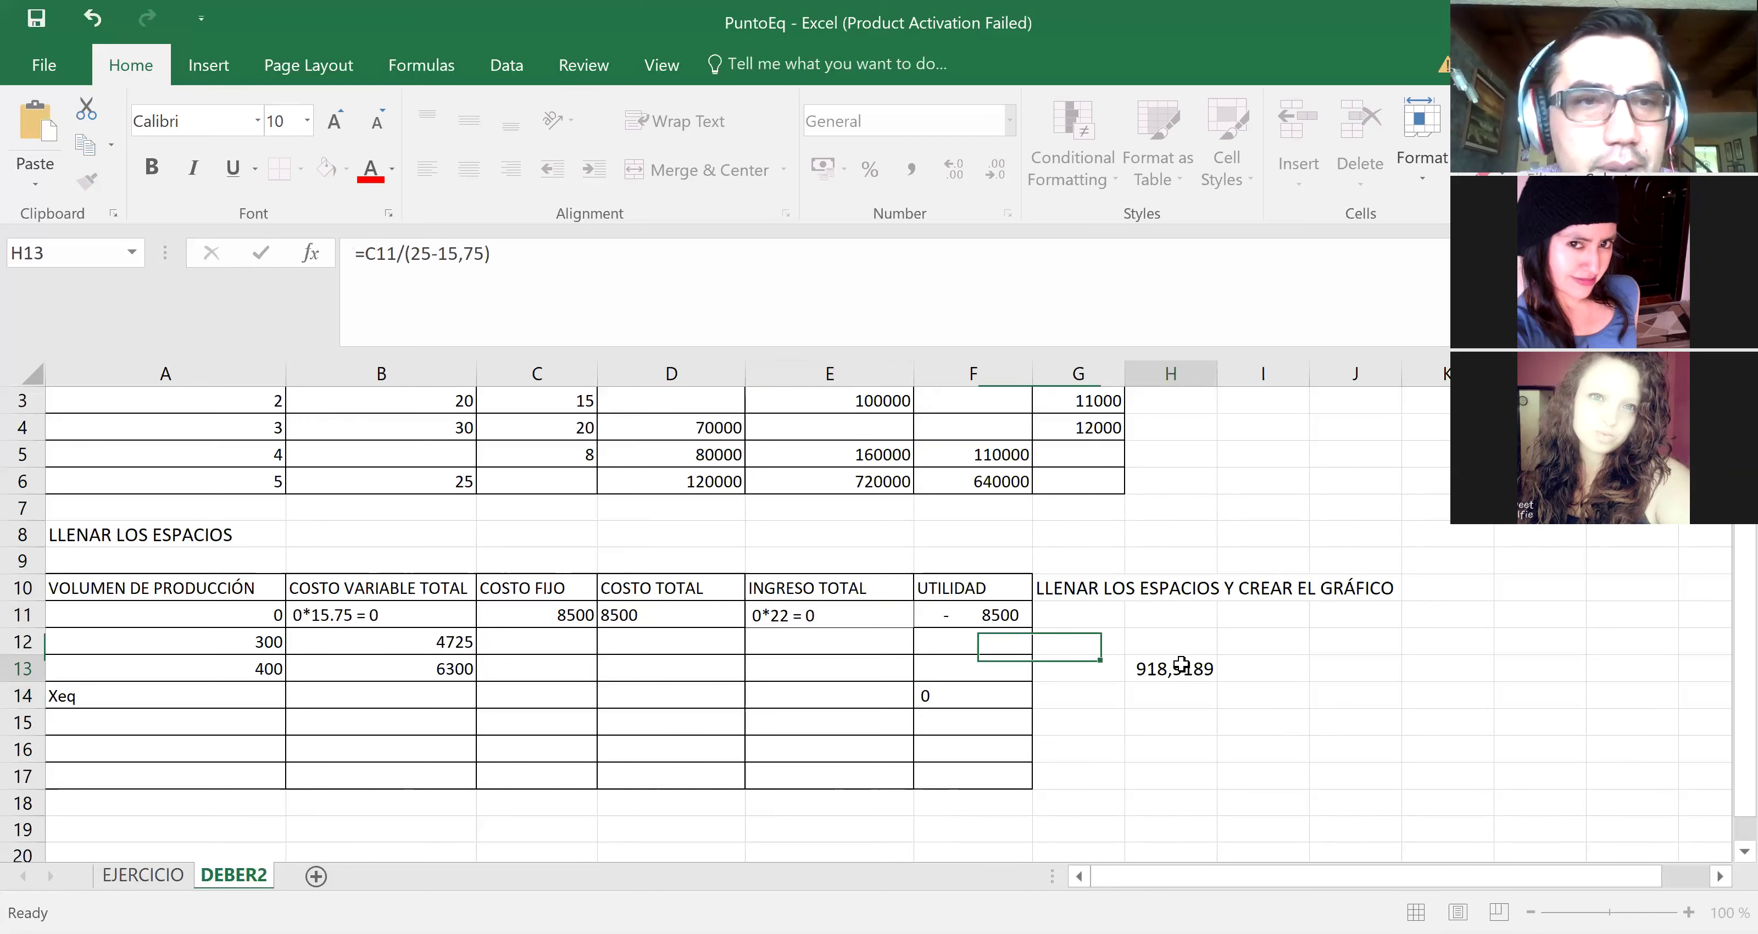
left_click(431, 255)
key("BackSpace")
type("2")
key("Return")
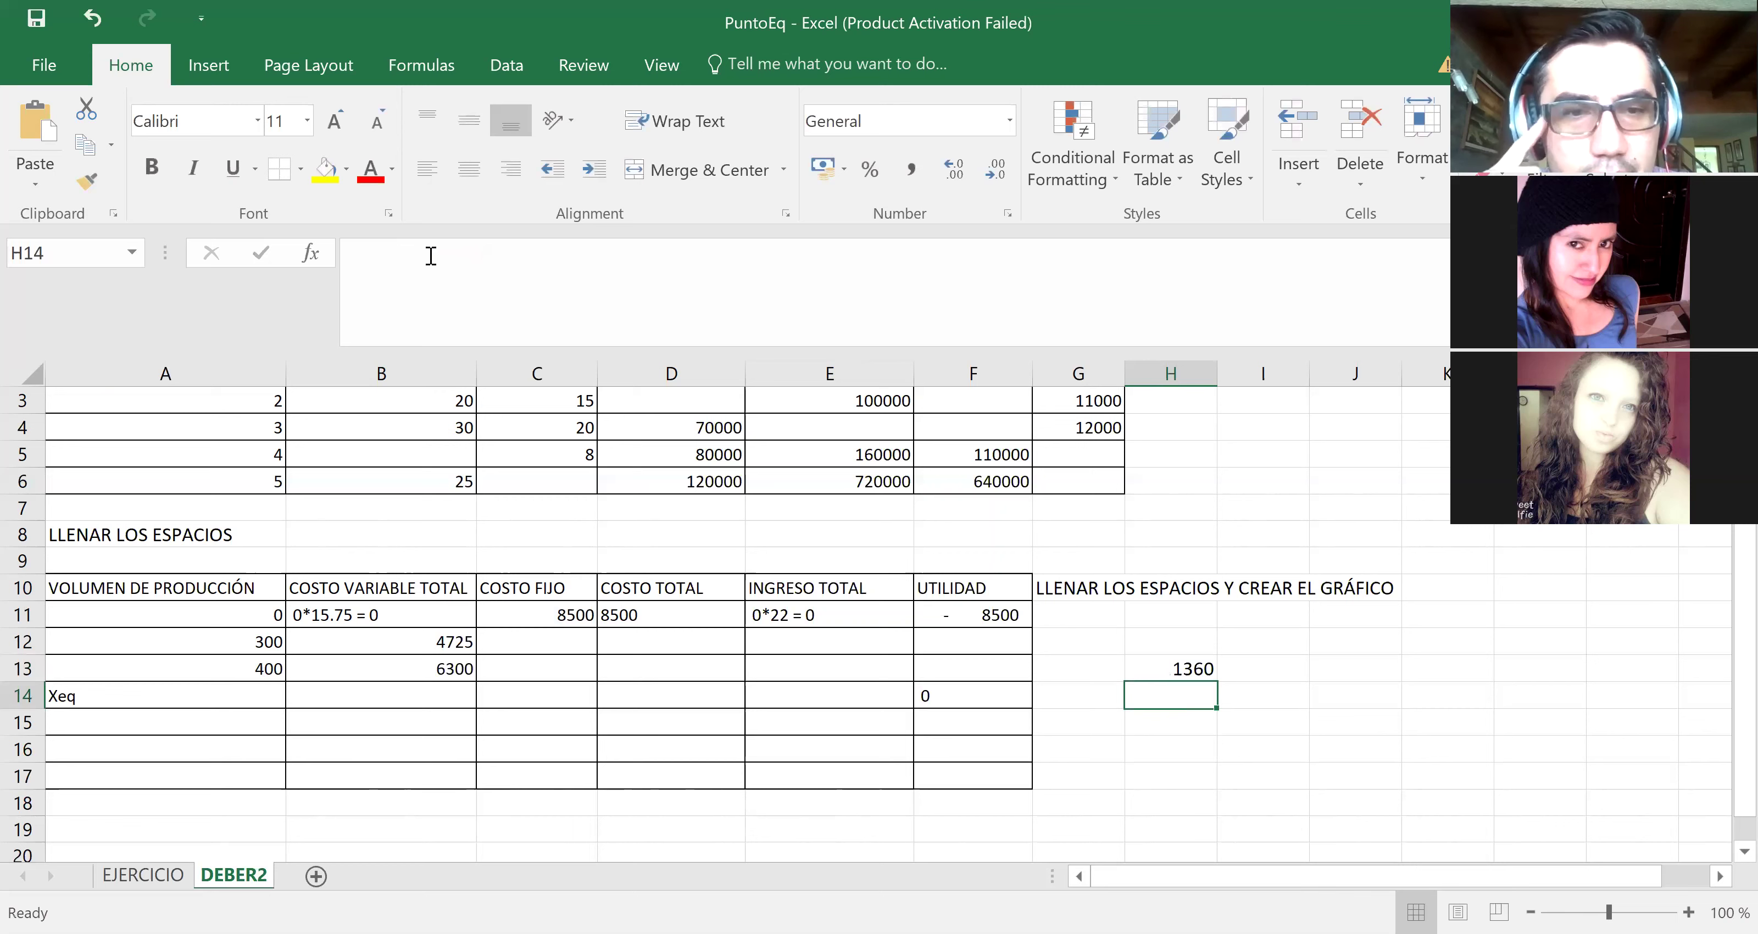
Step: Set the unit price in the H13 equilibrium formula to 30, making it =C11/(30-15,75)
key("Up")
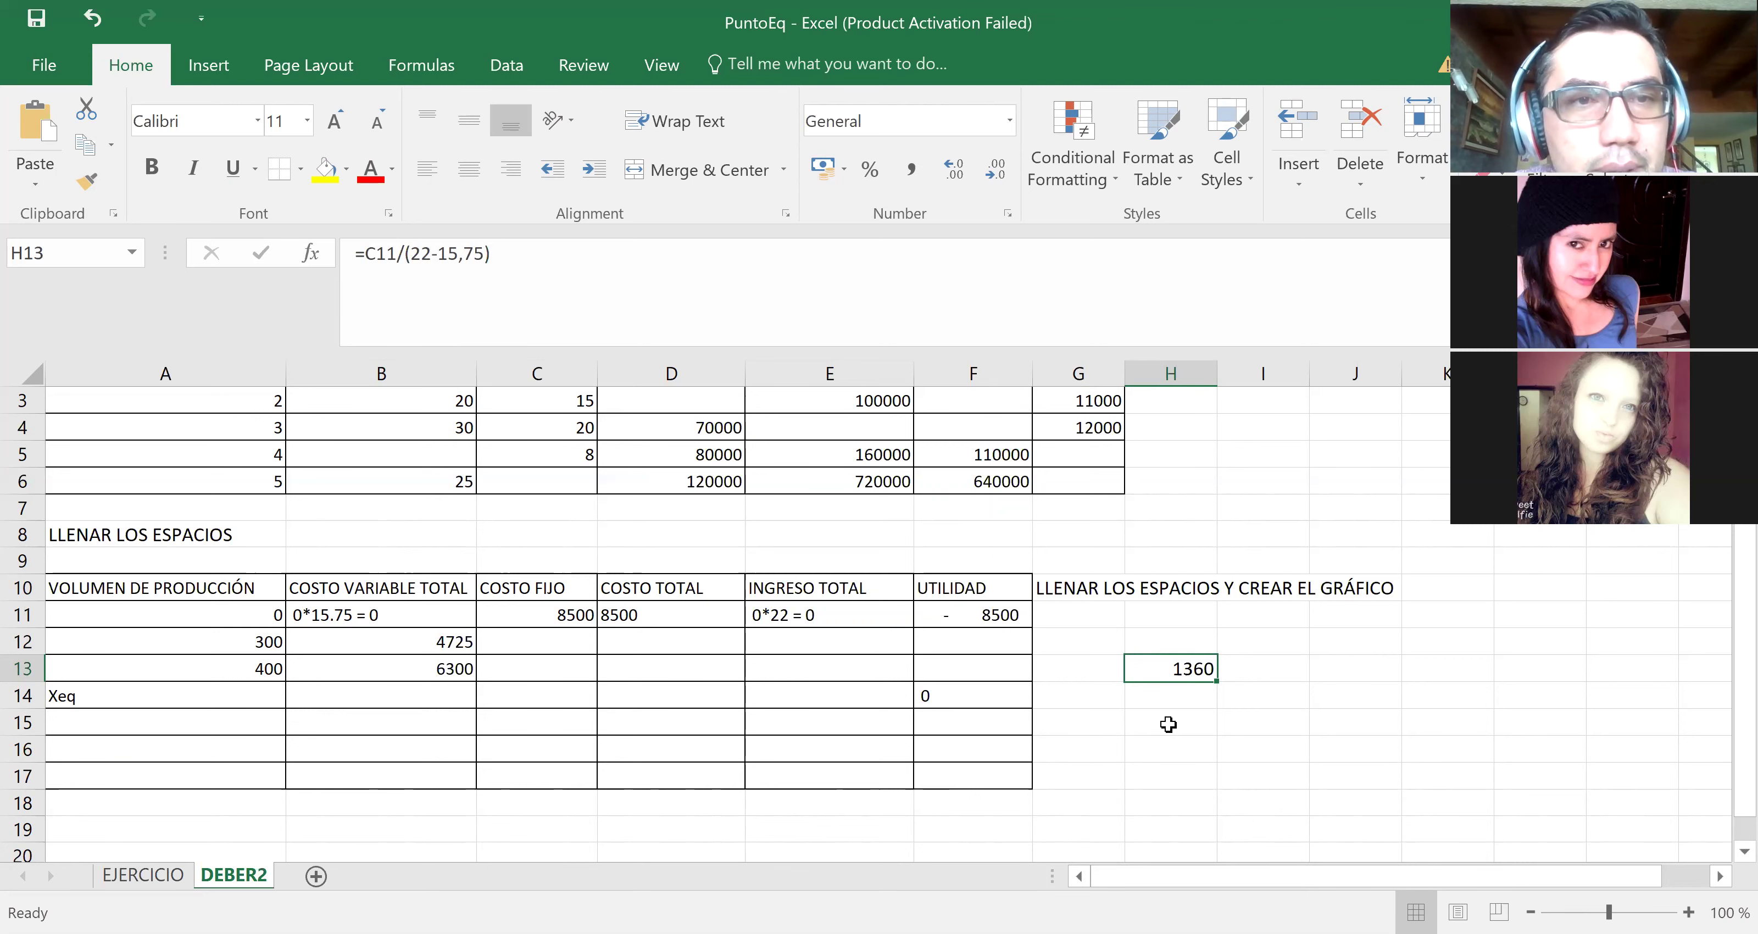
left_click(1187, 717)
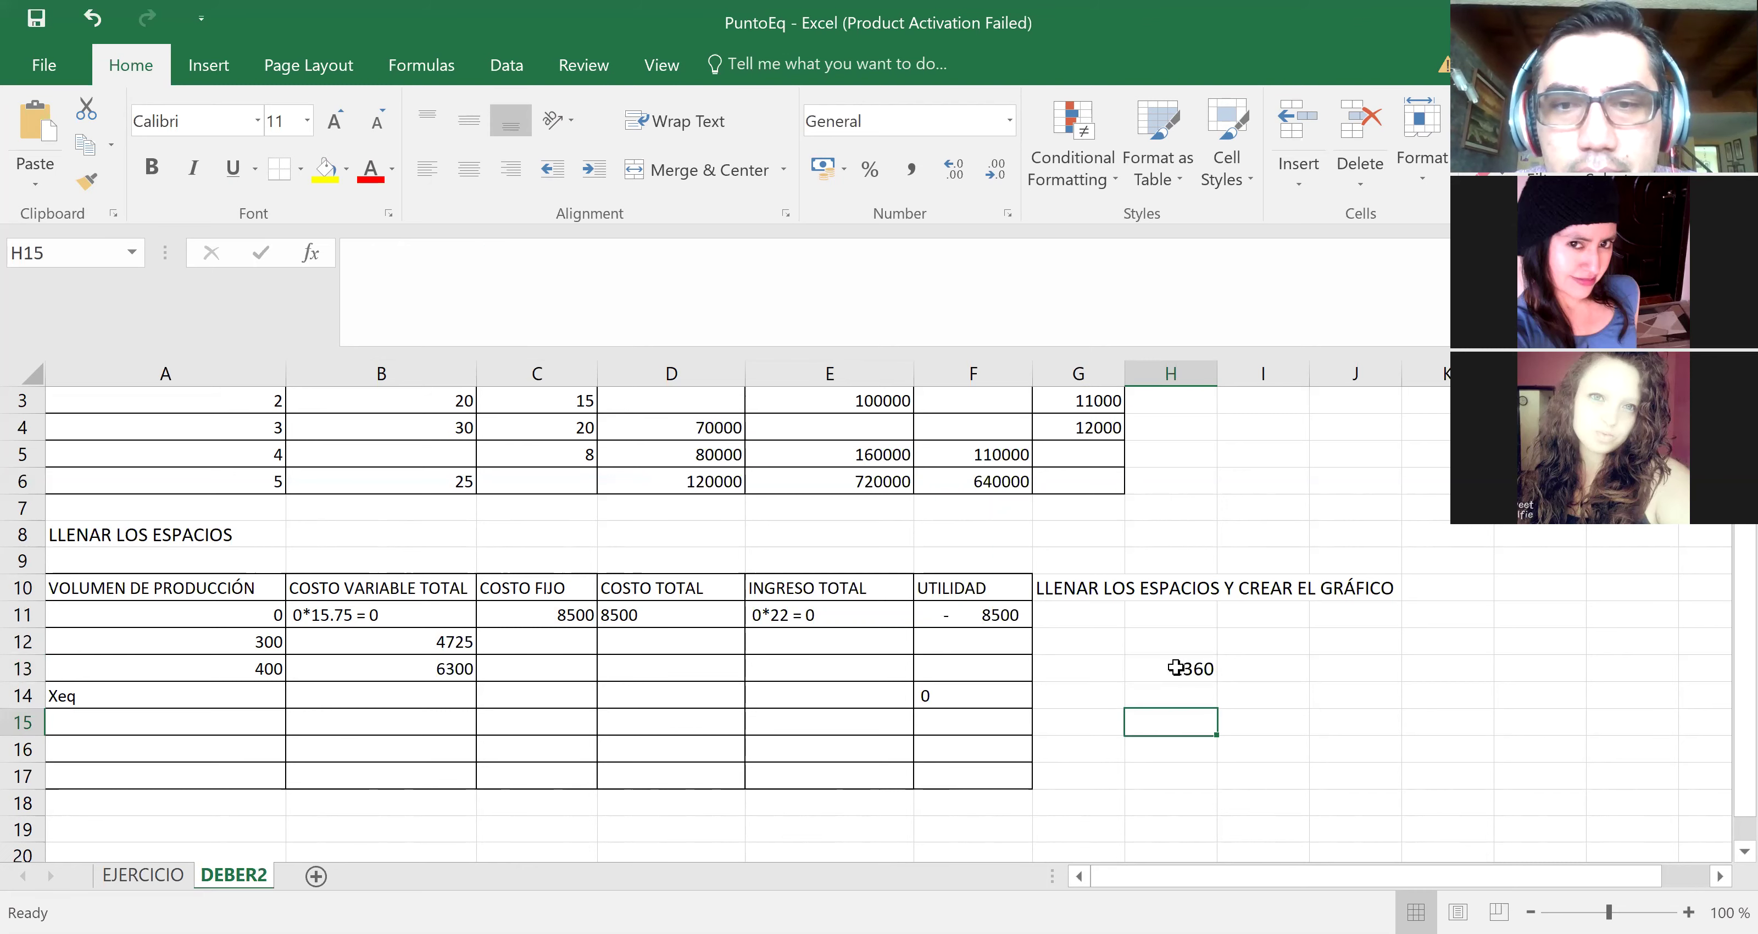
left_click(1175, 667)
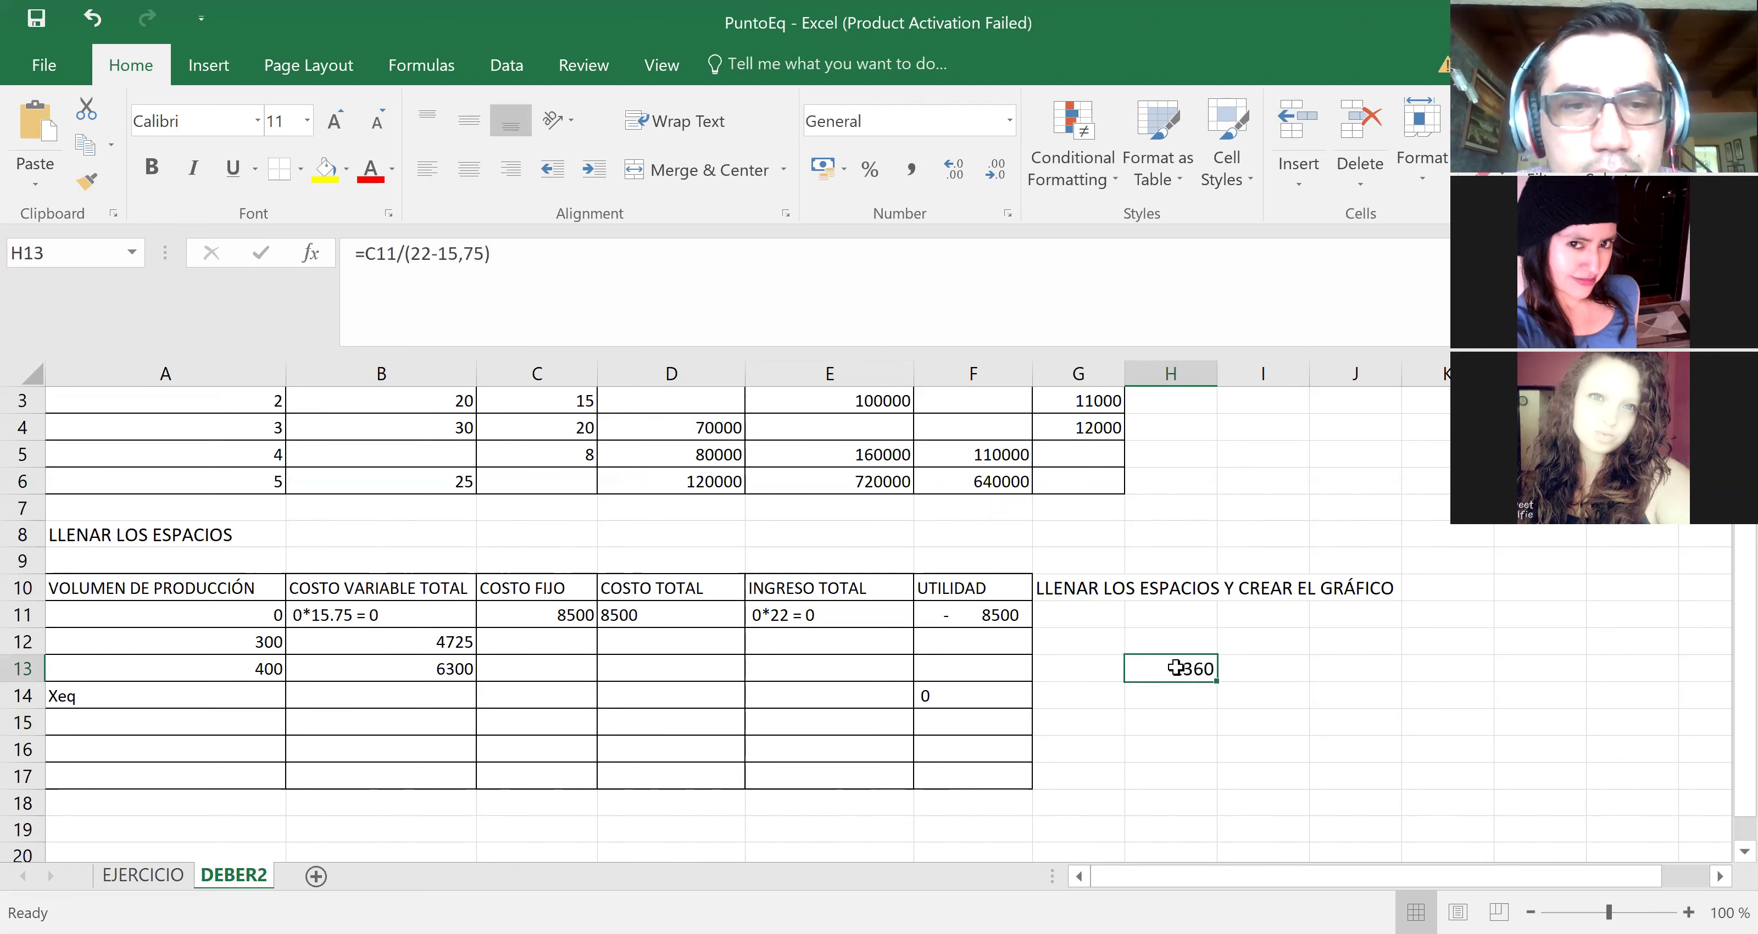
left_click(431, 254)
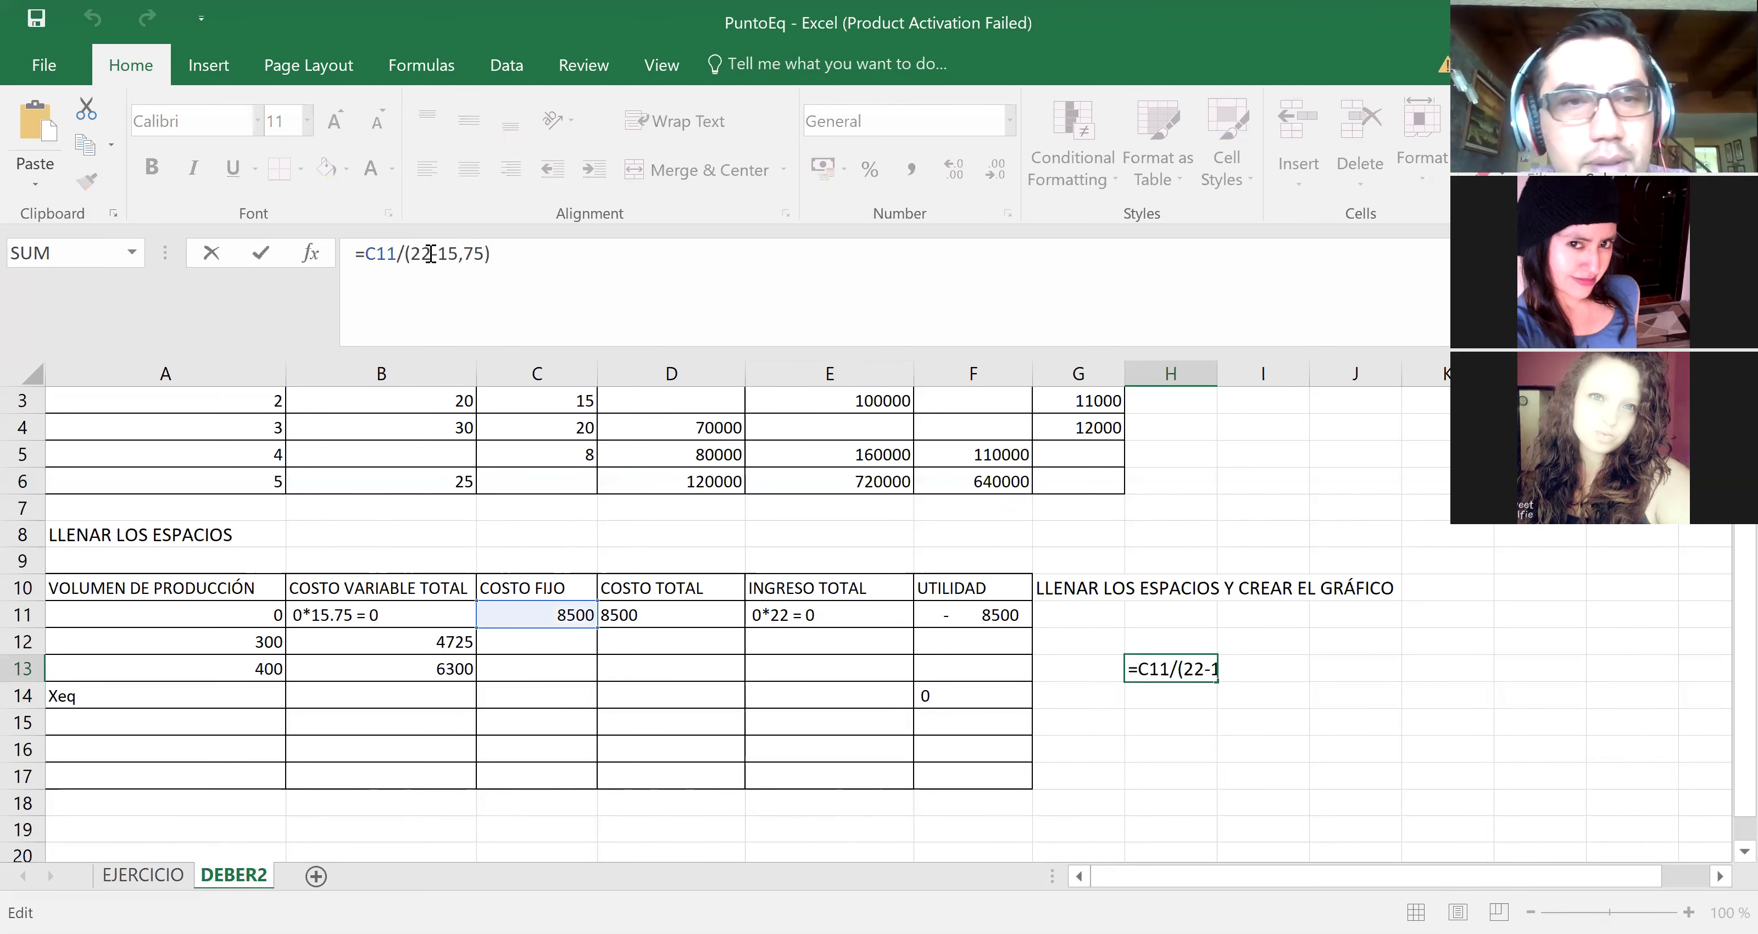
key("BackSpace")
key("BackSpace")
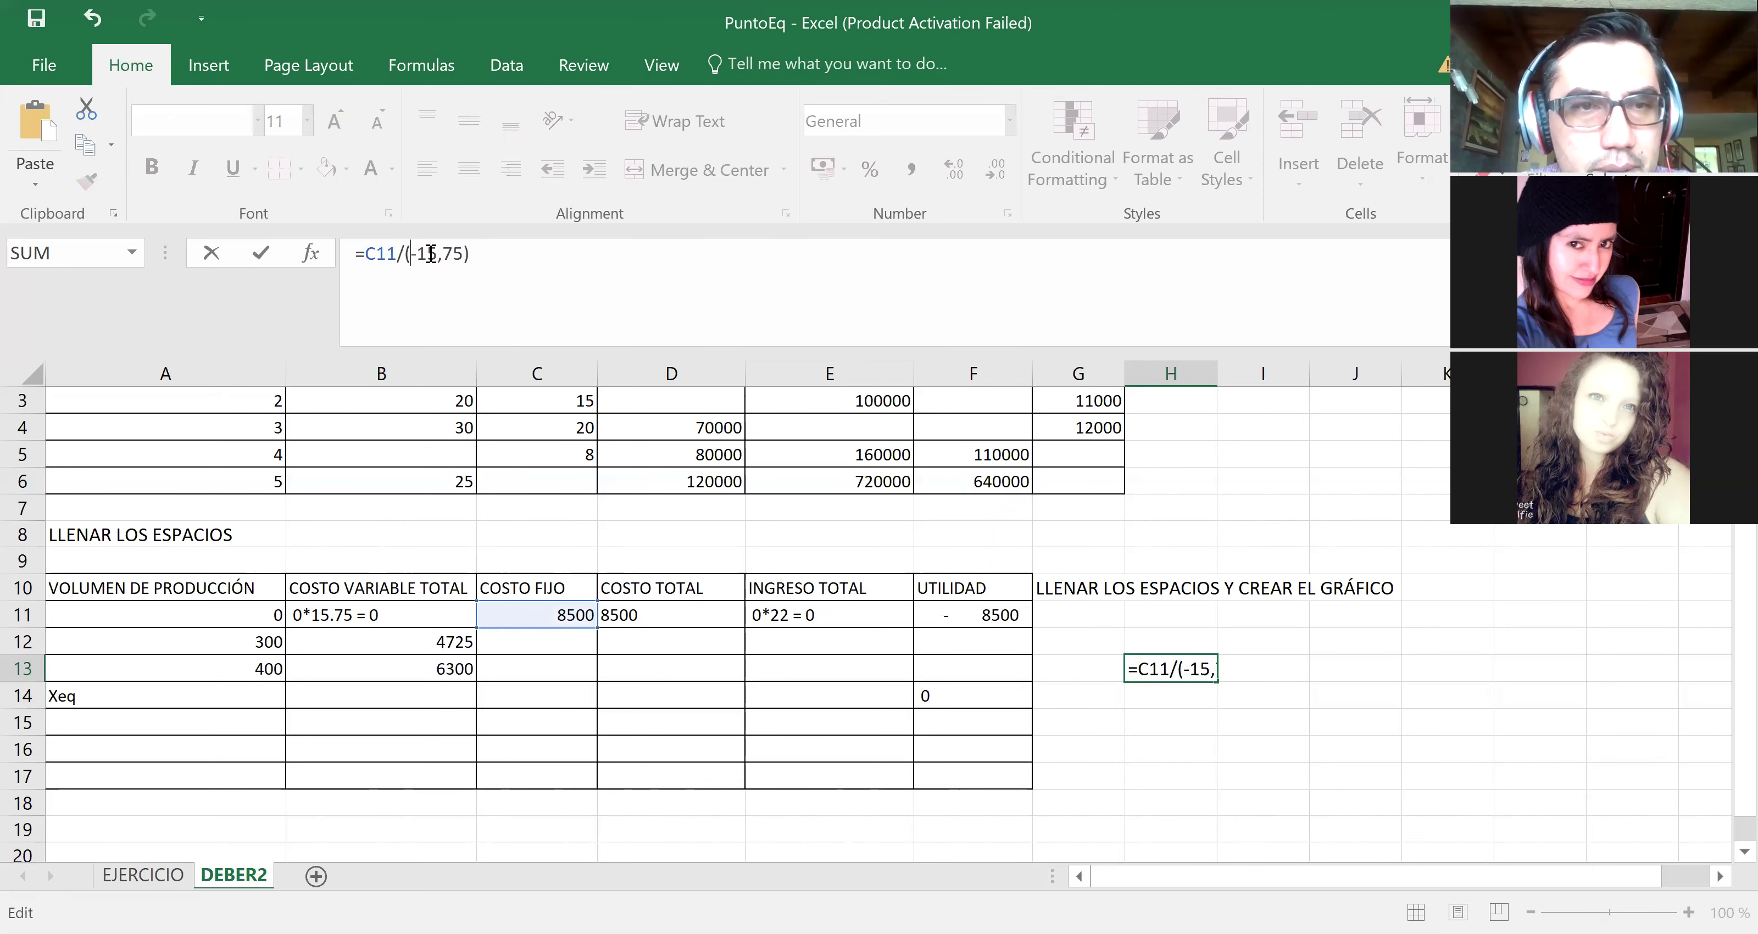
type("30")
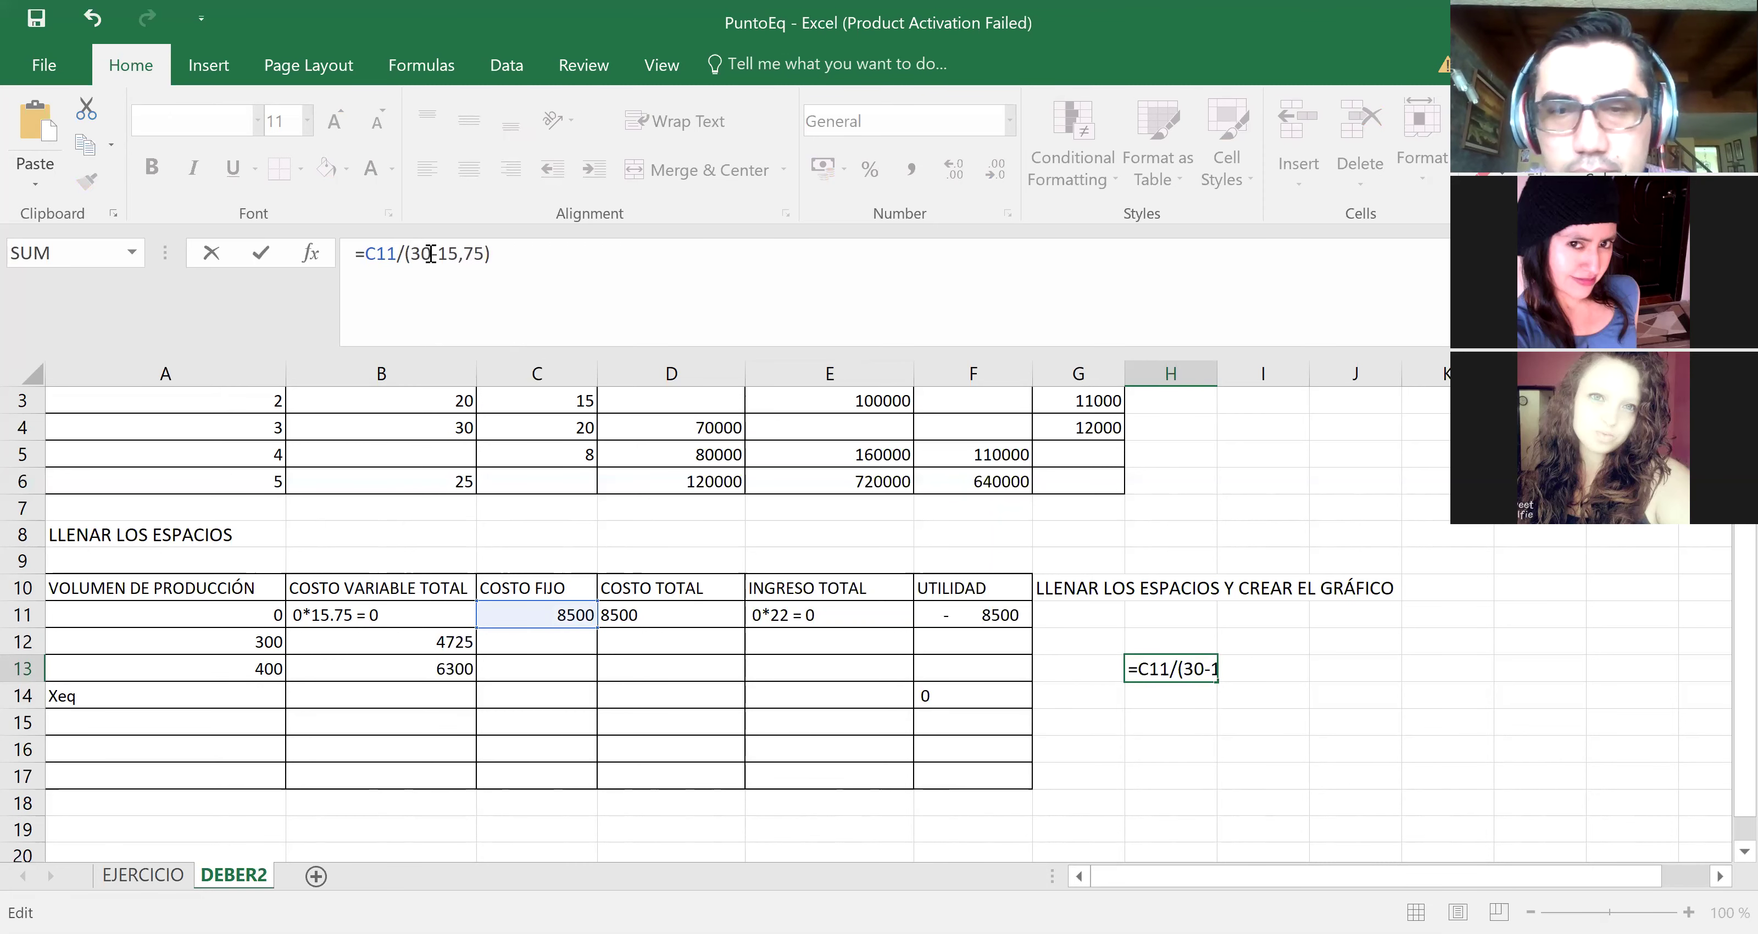
key("Return")
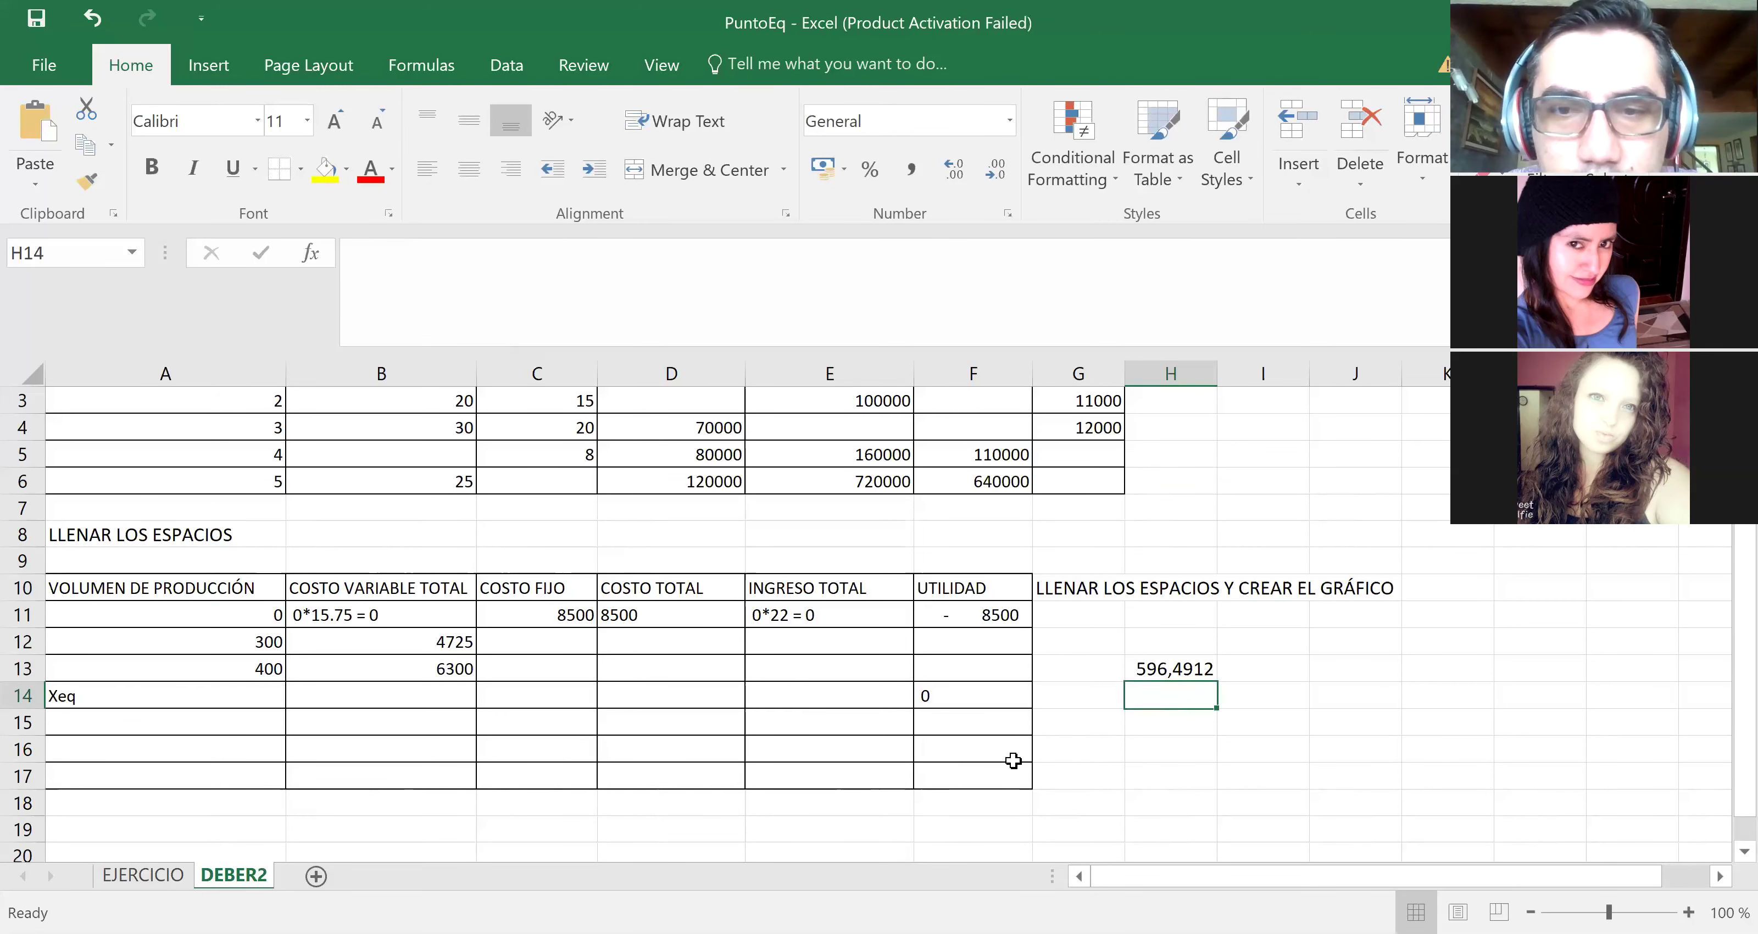
Step: Replace the Xeq placeholder in A14 with 596 and fill the variable cost formula from B13 down to B14
left_click(231, 693)
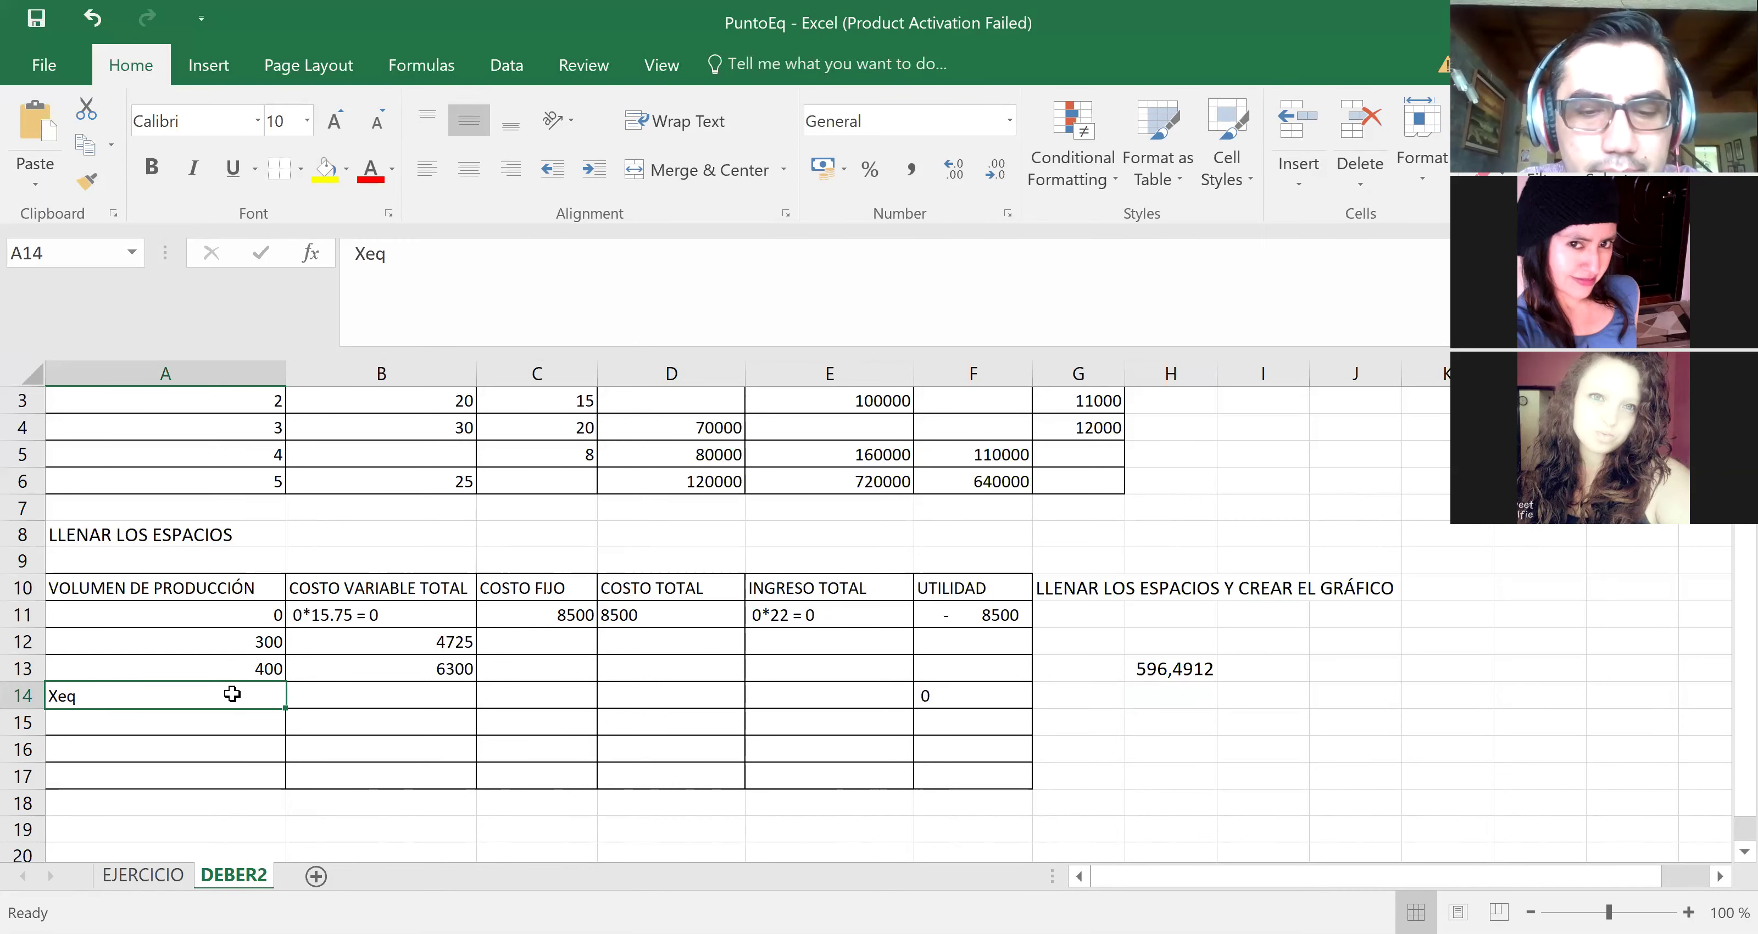
type("596")
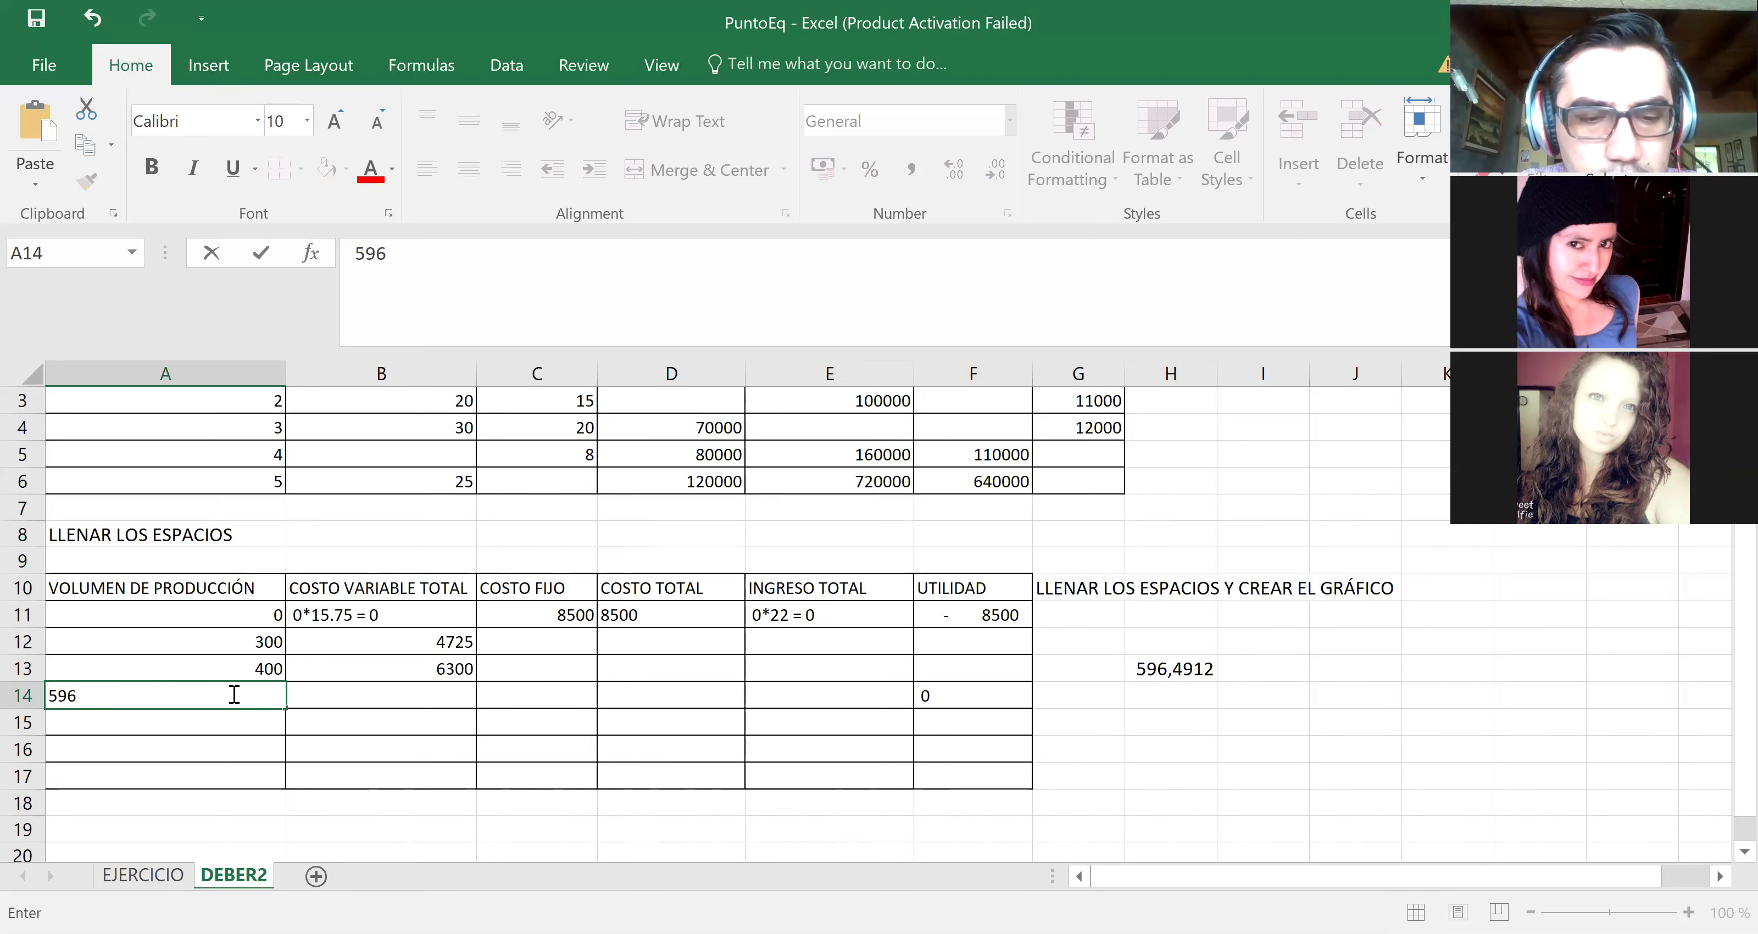
key("Tab")
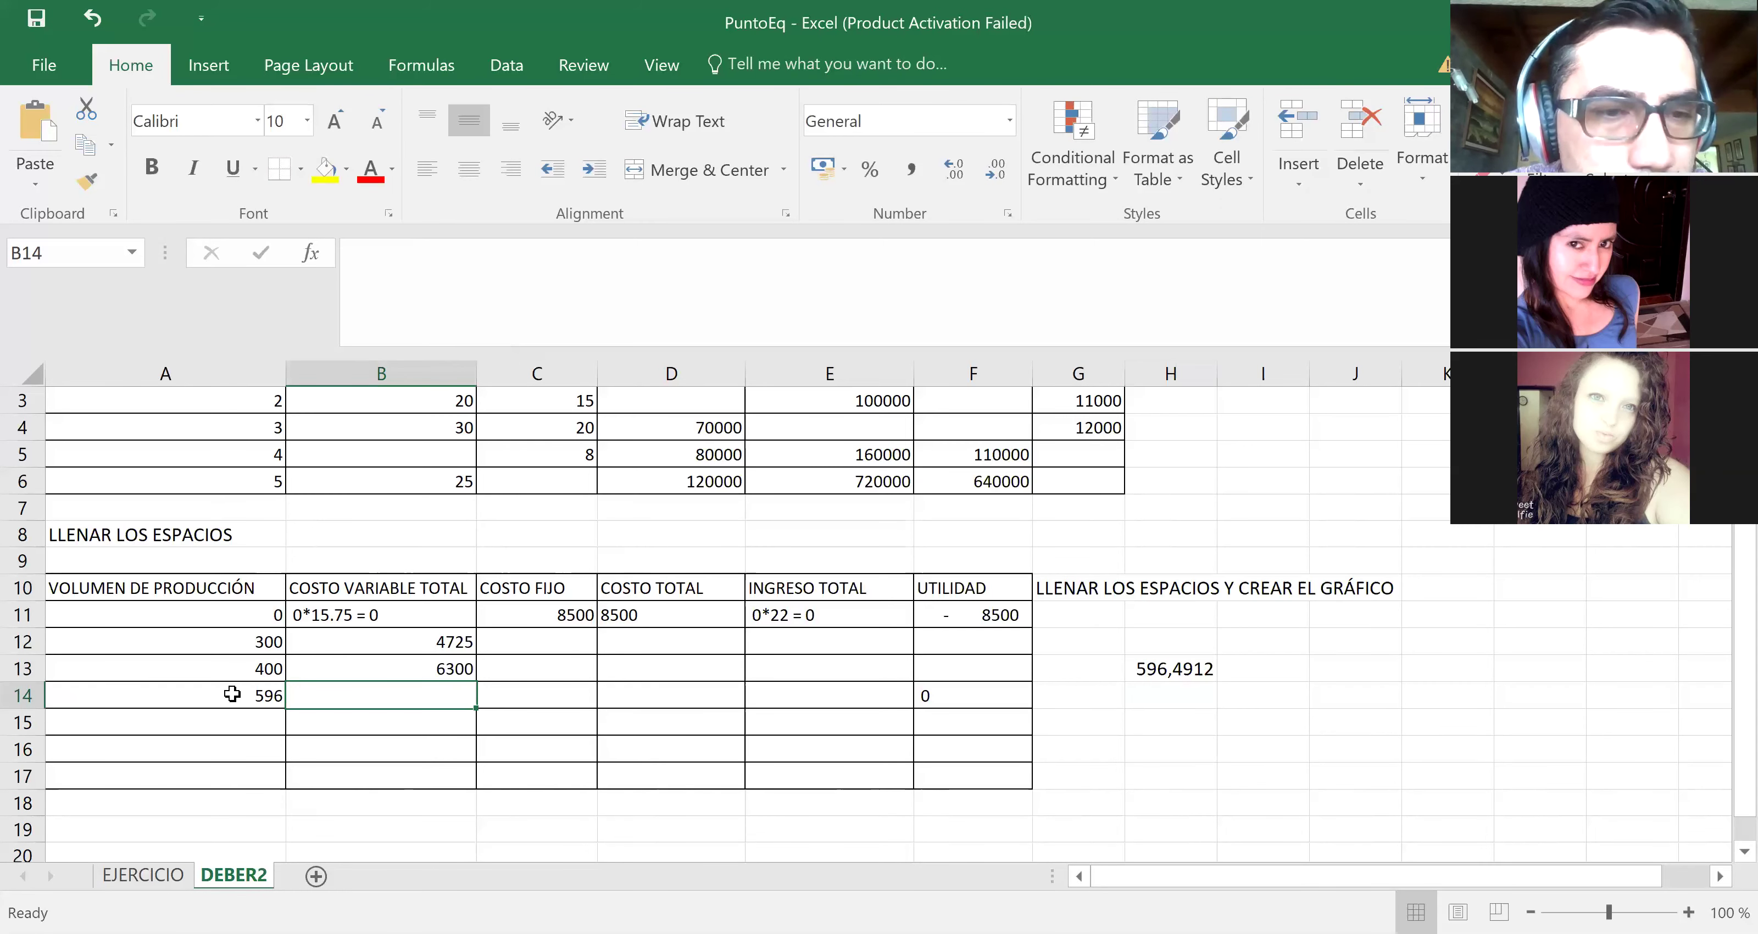
left_click(456, 669)
left_click_drag(476, 680, 479, 711)
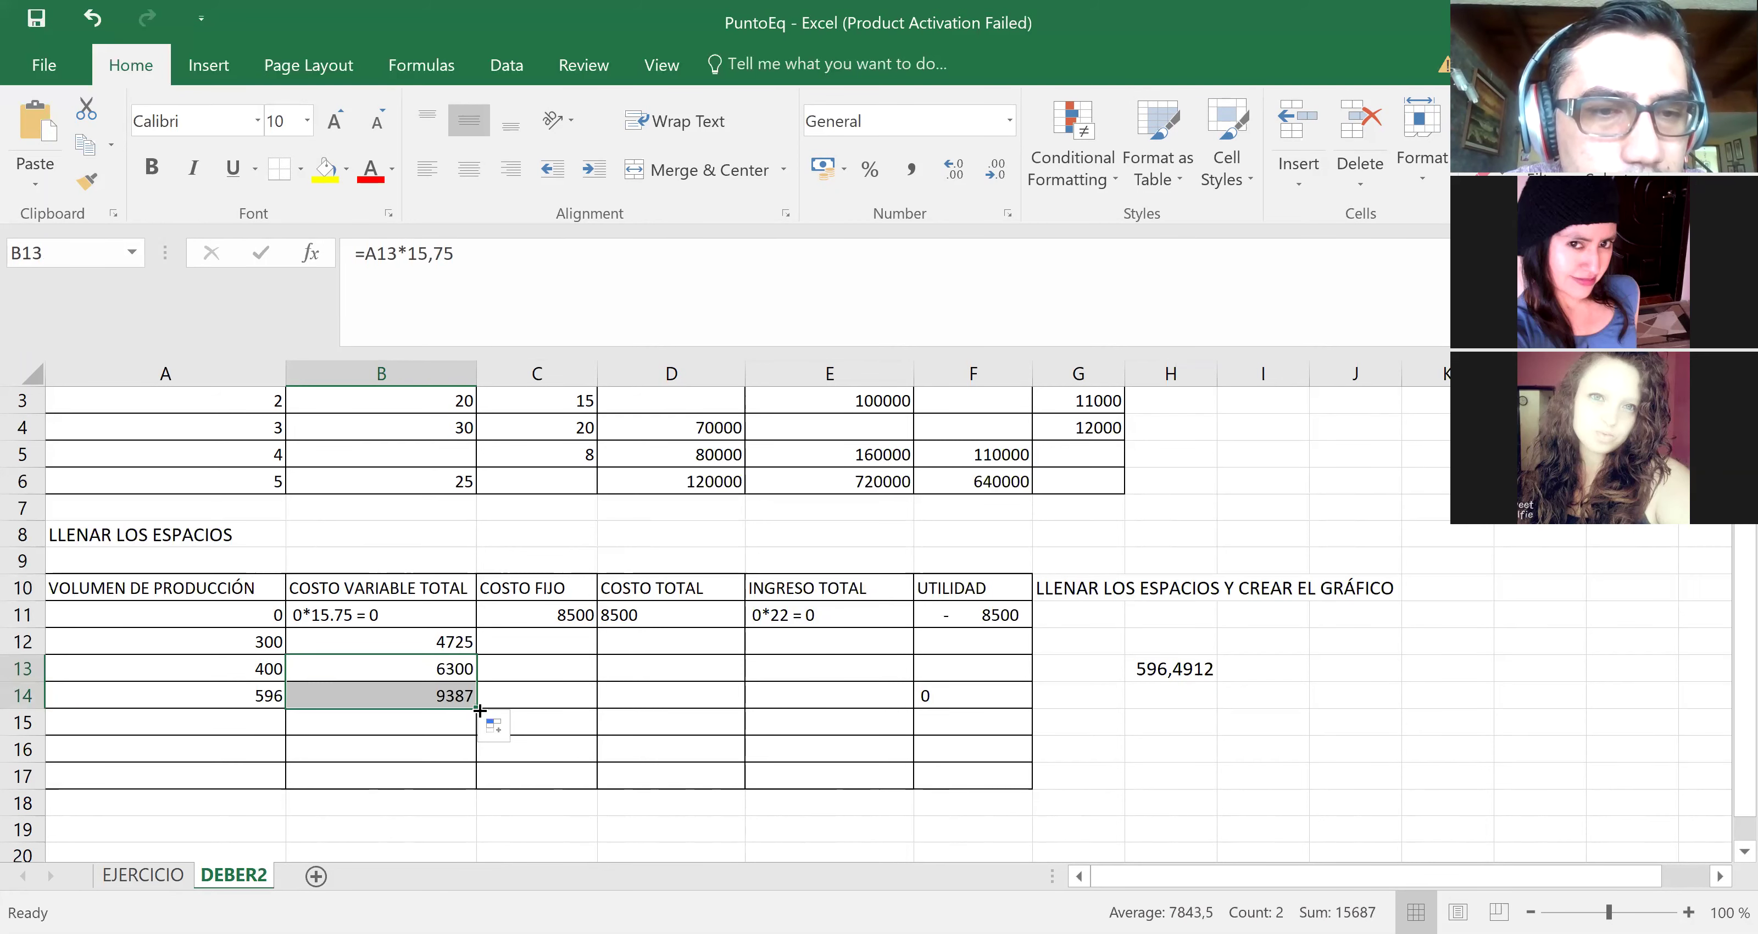
Step: Enter the production volumes 800, 1000 and 1200 in A15, A16 and A17
left_click(249, 723)
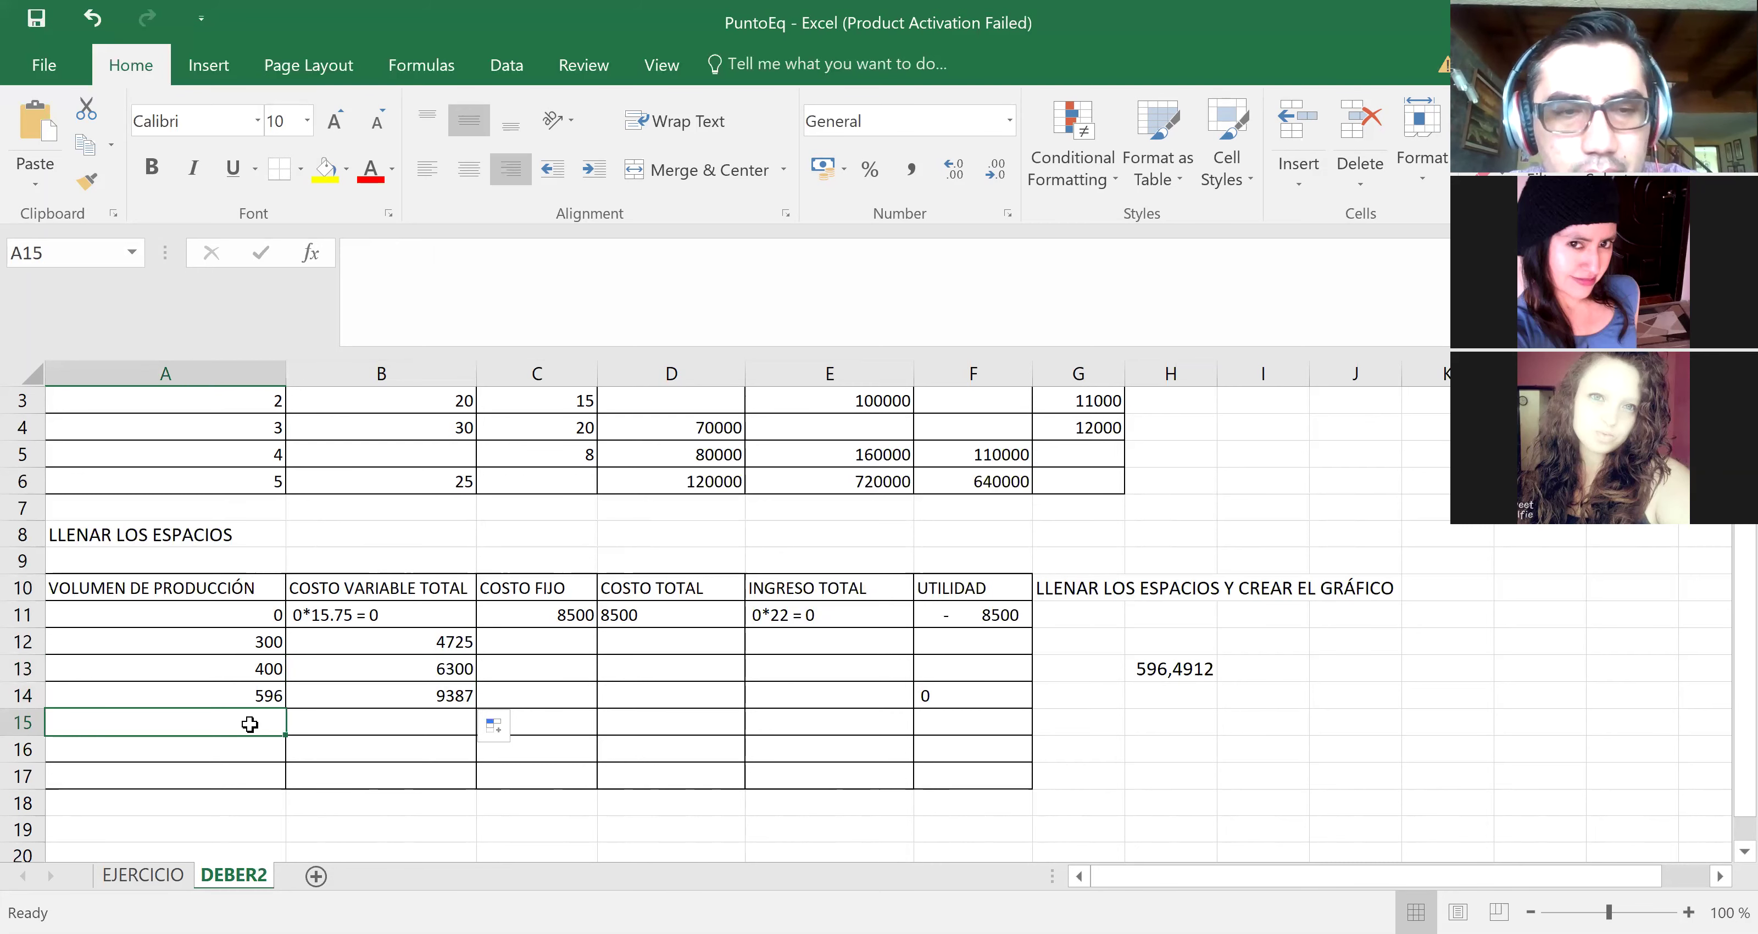
type("800")
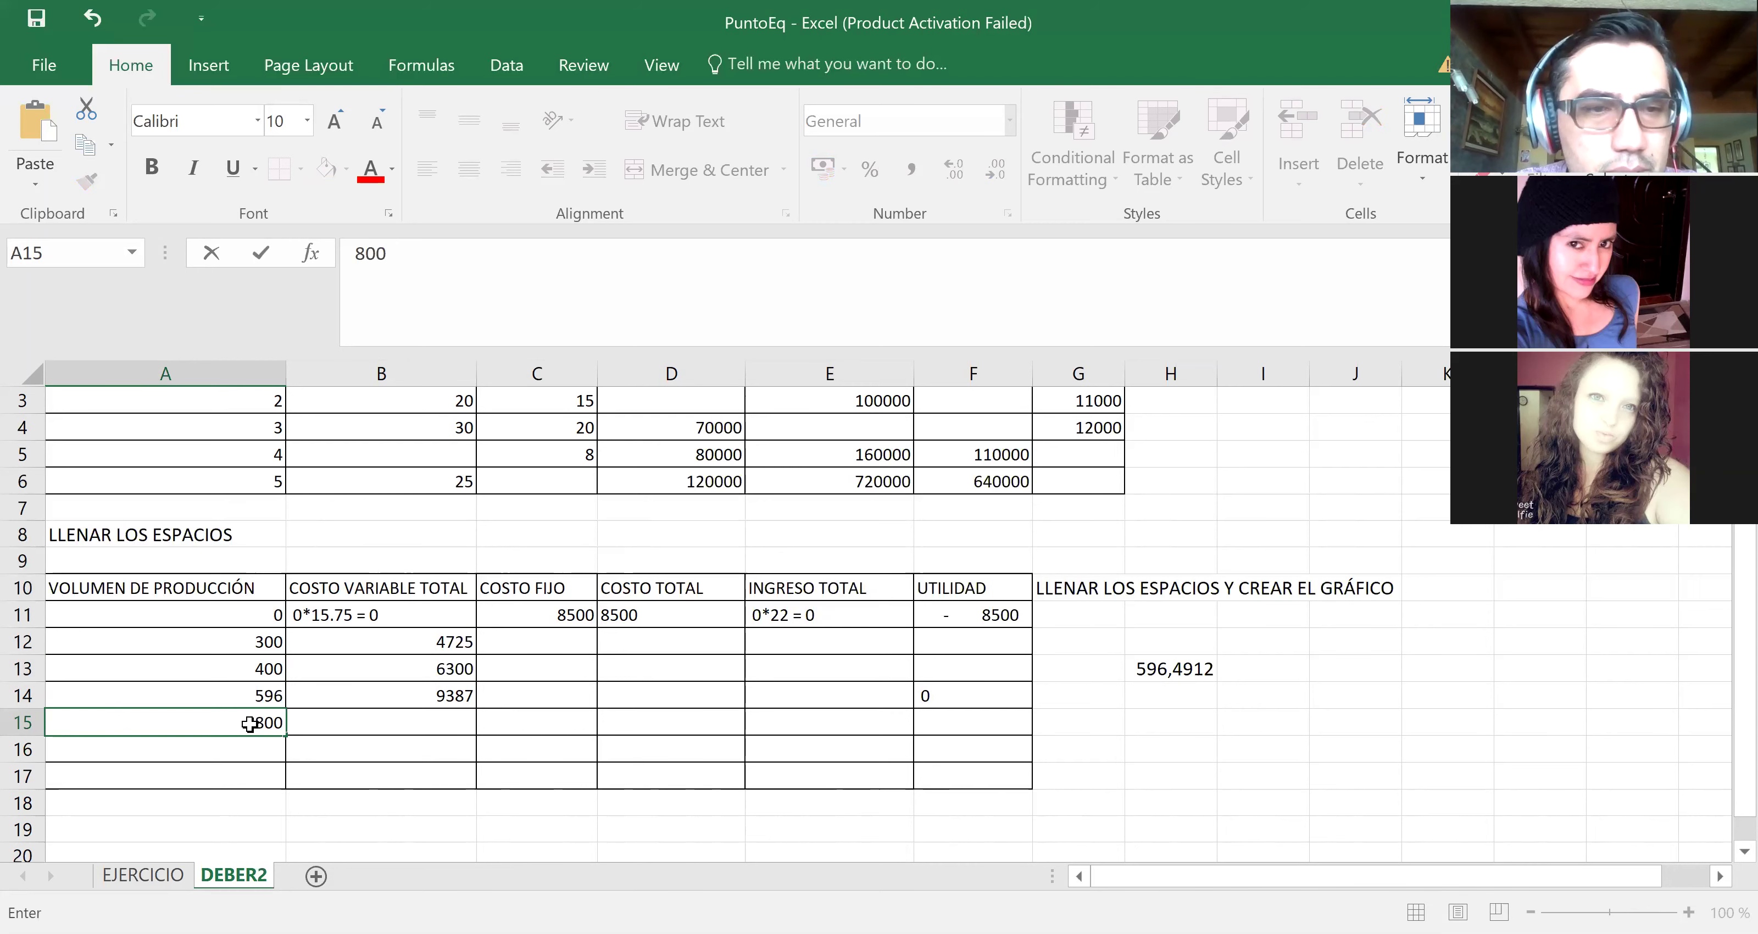
key("Return")
type("100")
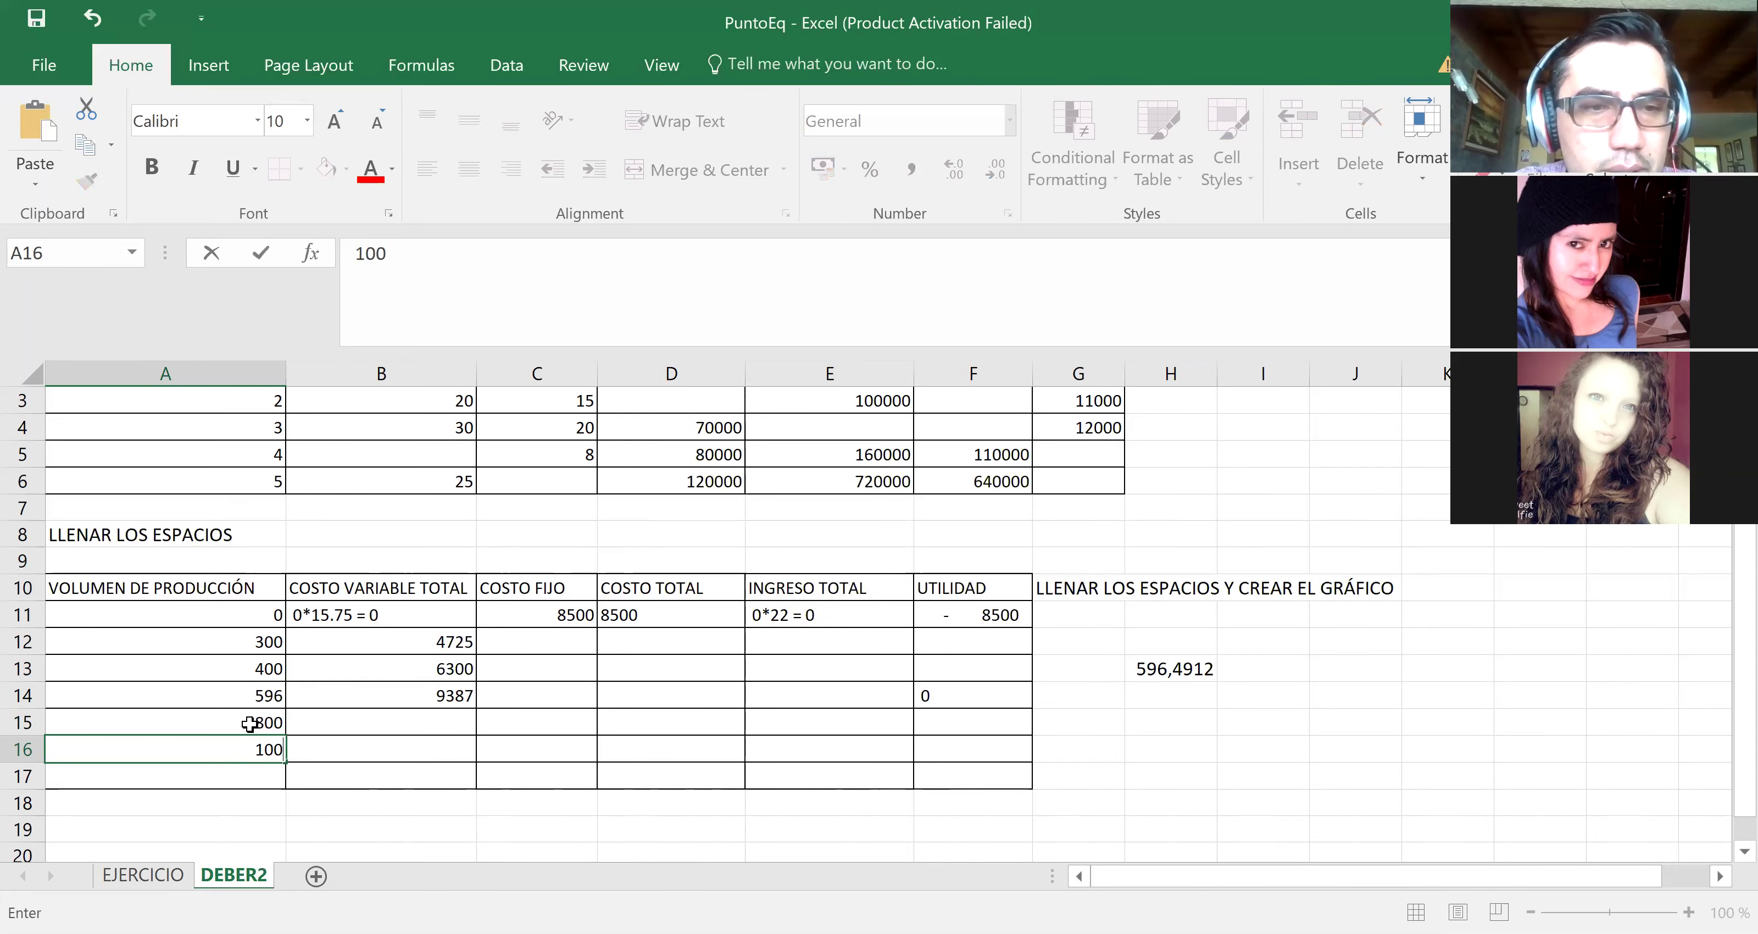
type("0")
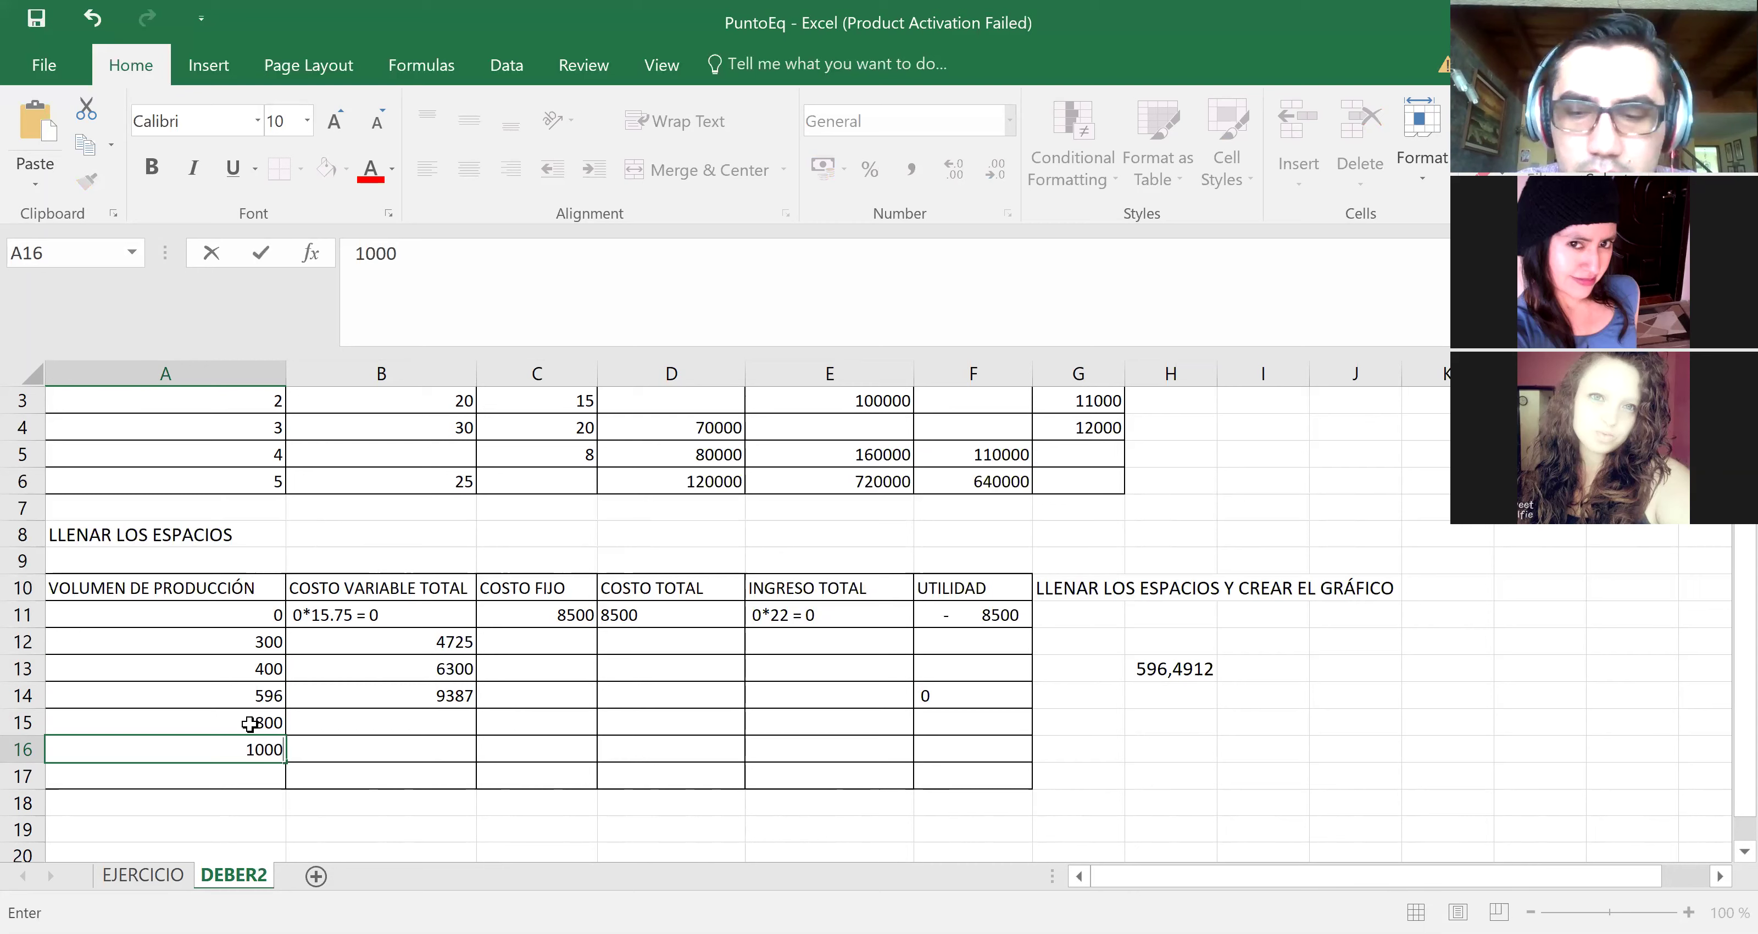
key("Return")
type("1200")
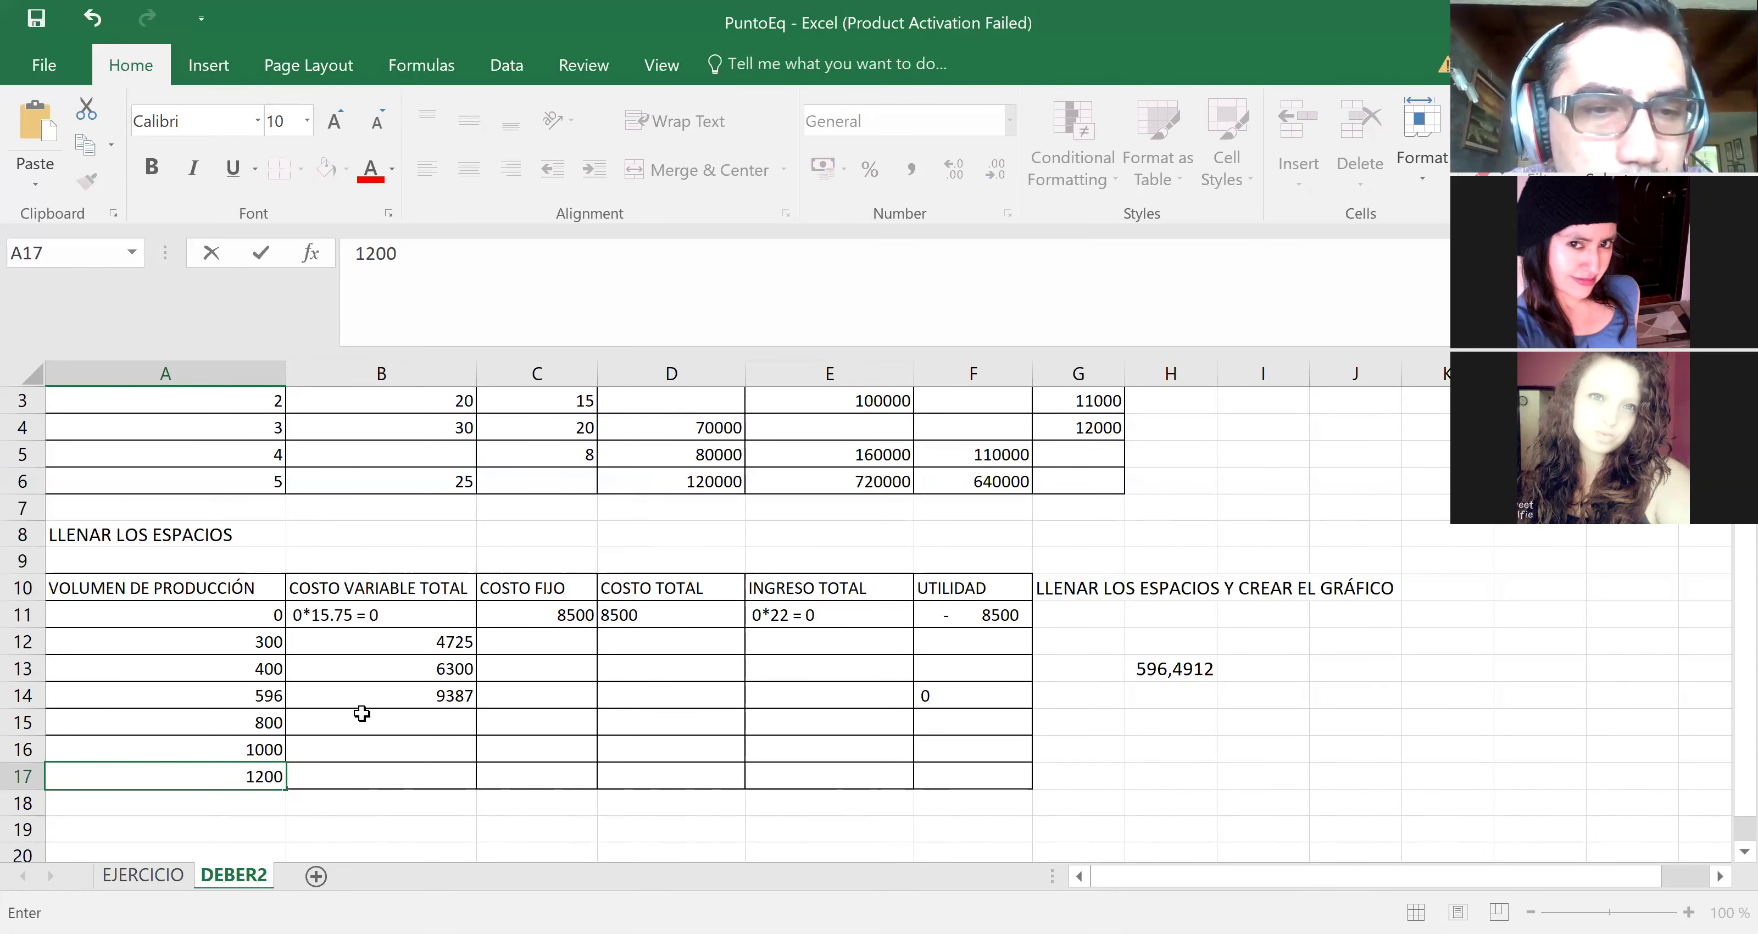
Step: Fill the variable cost formula from B14 down to B17 and the fixed cost 8500 from C11 down to C17
left_click(447, 703)
left_click_drag(478, 710, 482, 792)
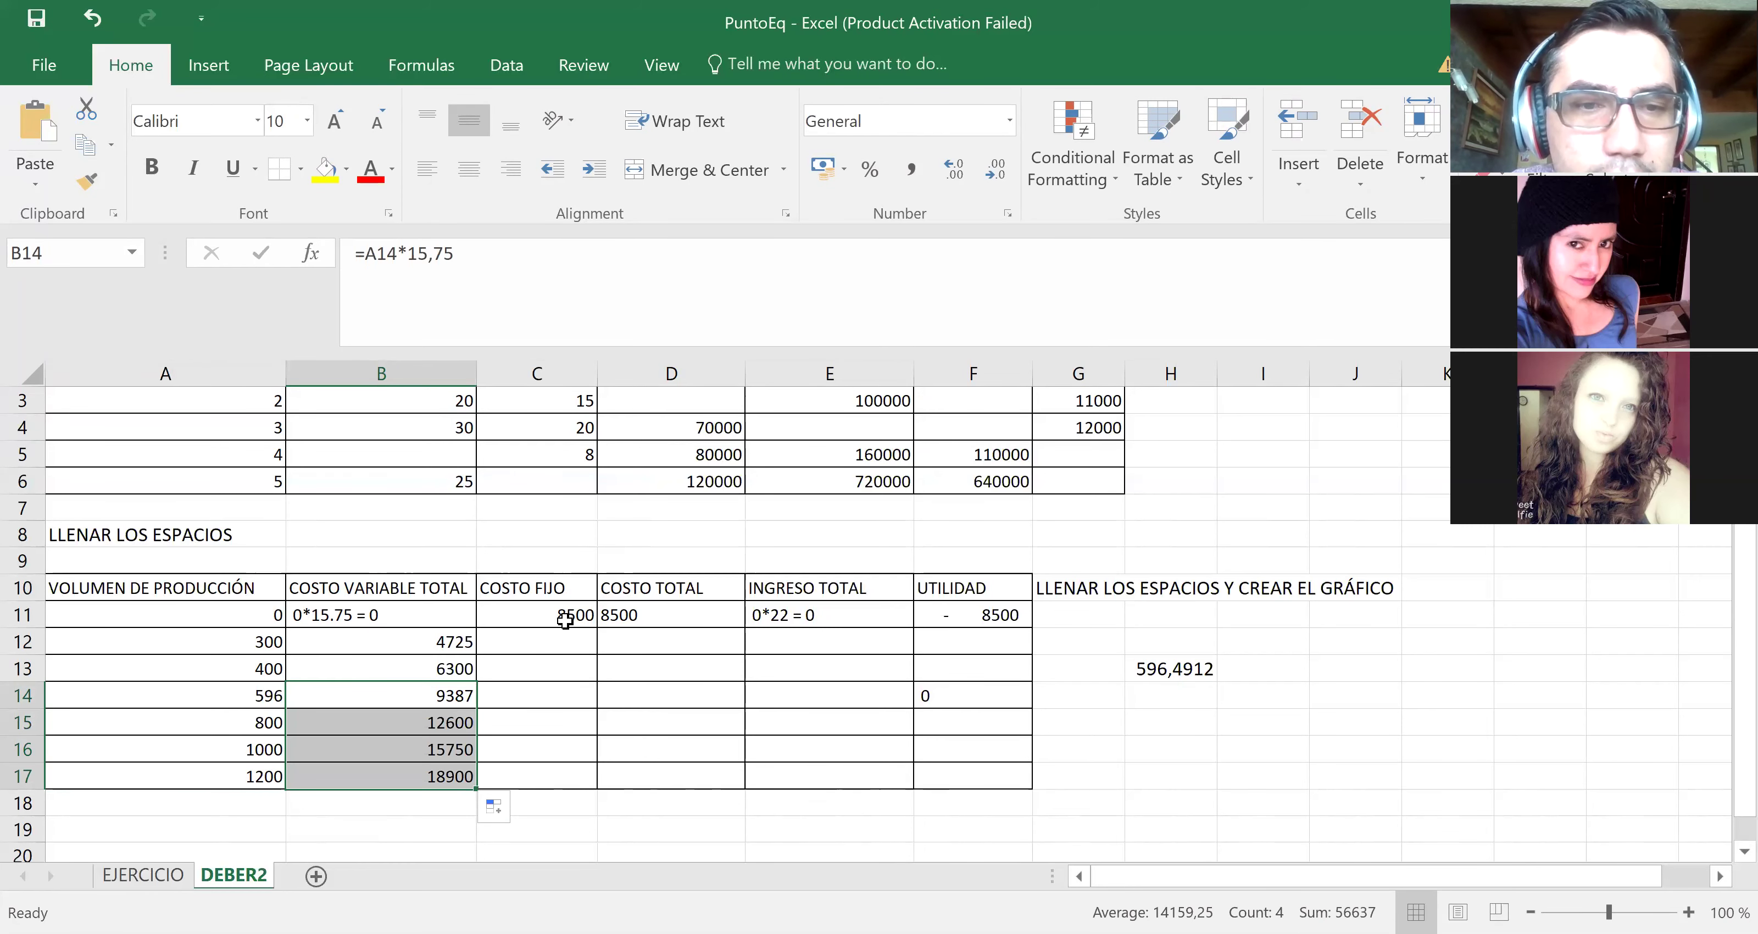
left_click(543, 624)
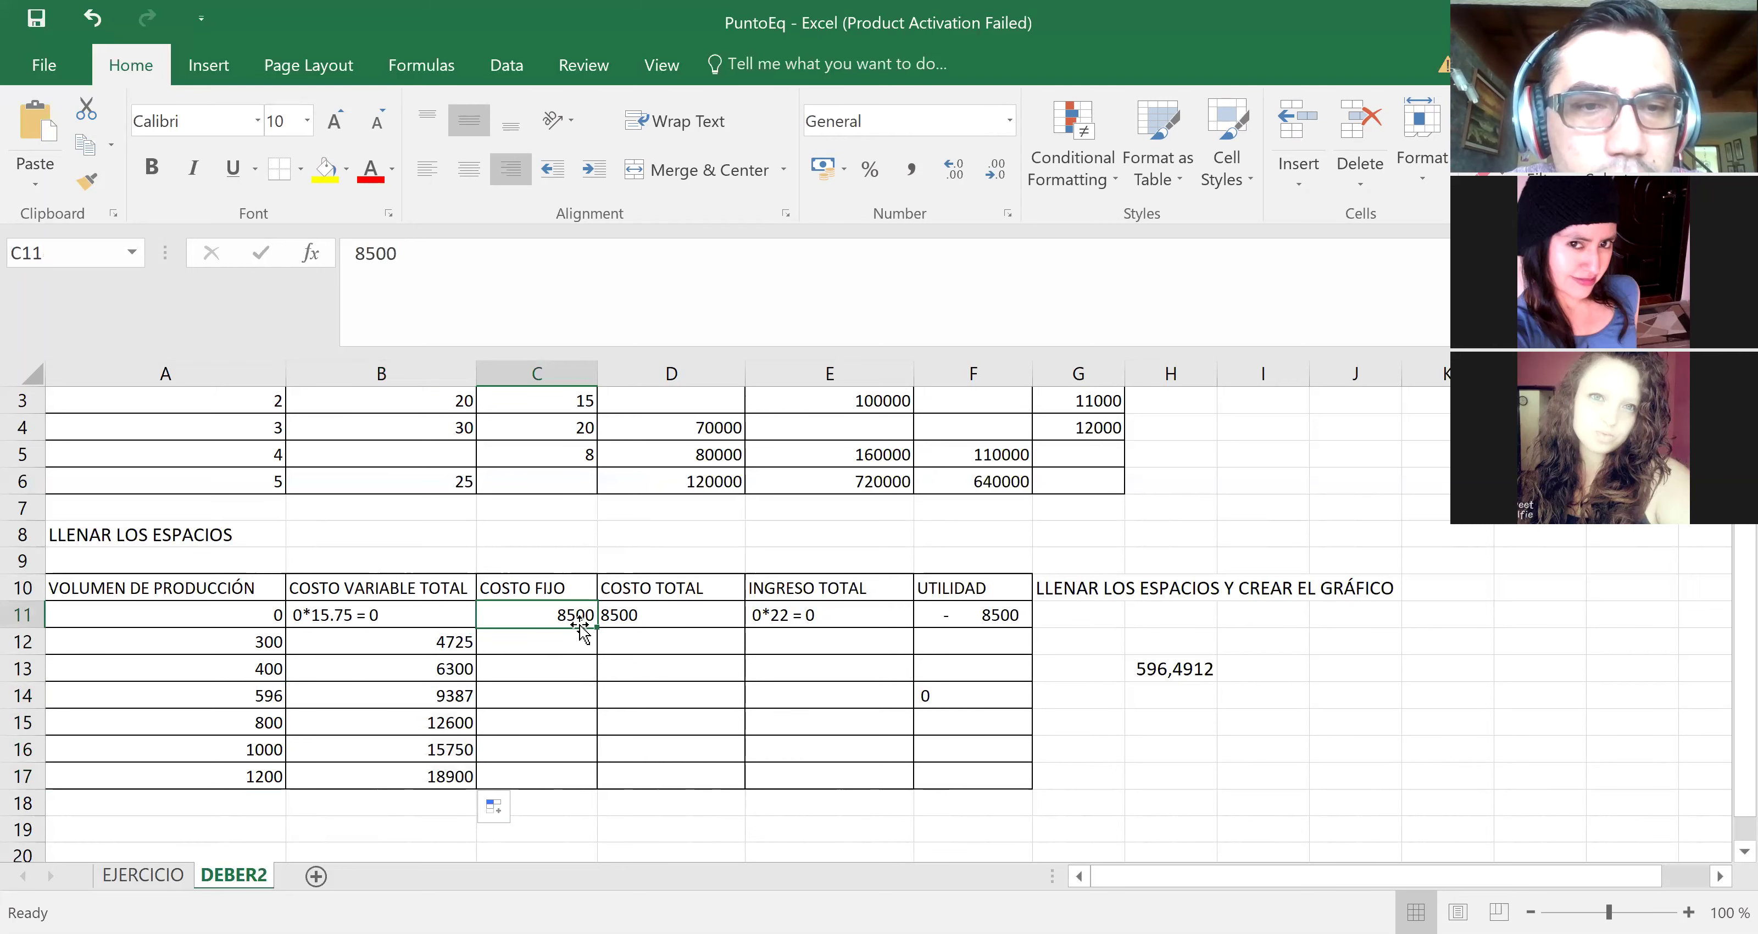
left_click_drag(597, 626, 635, 777)
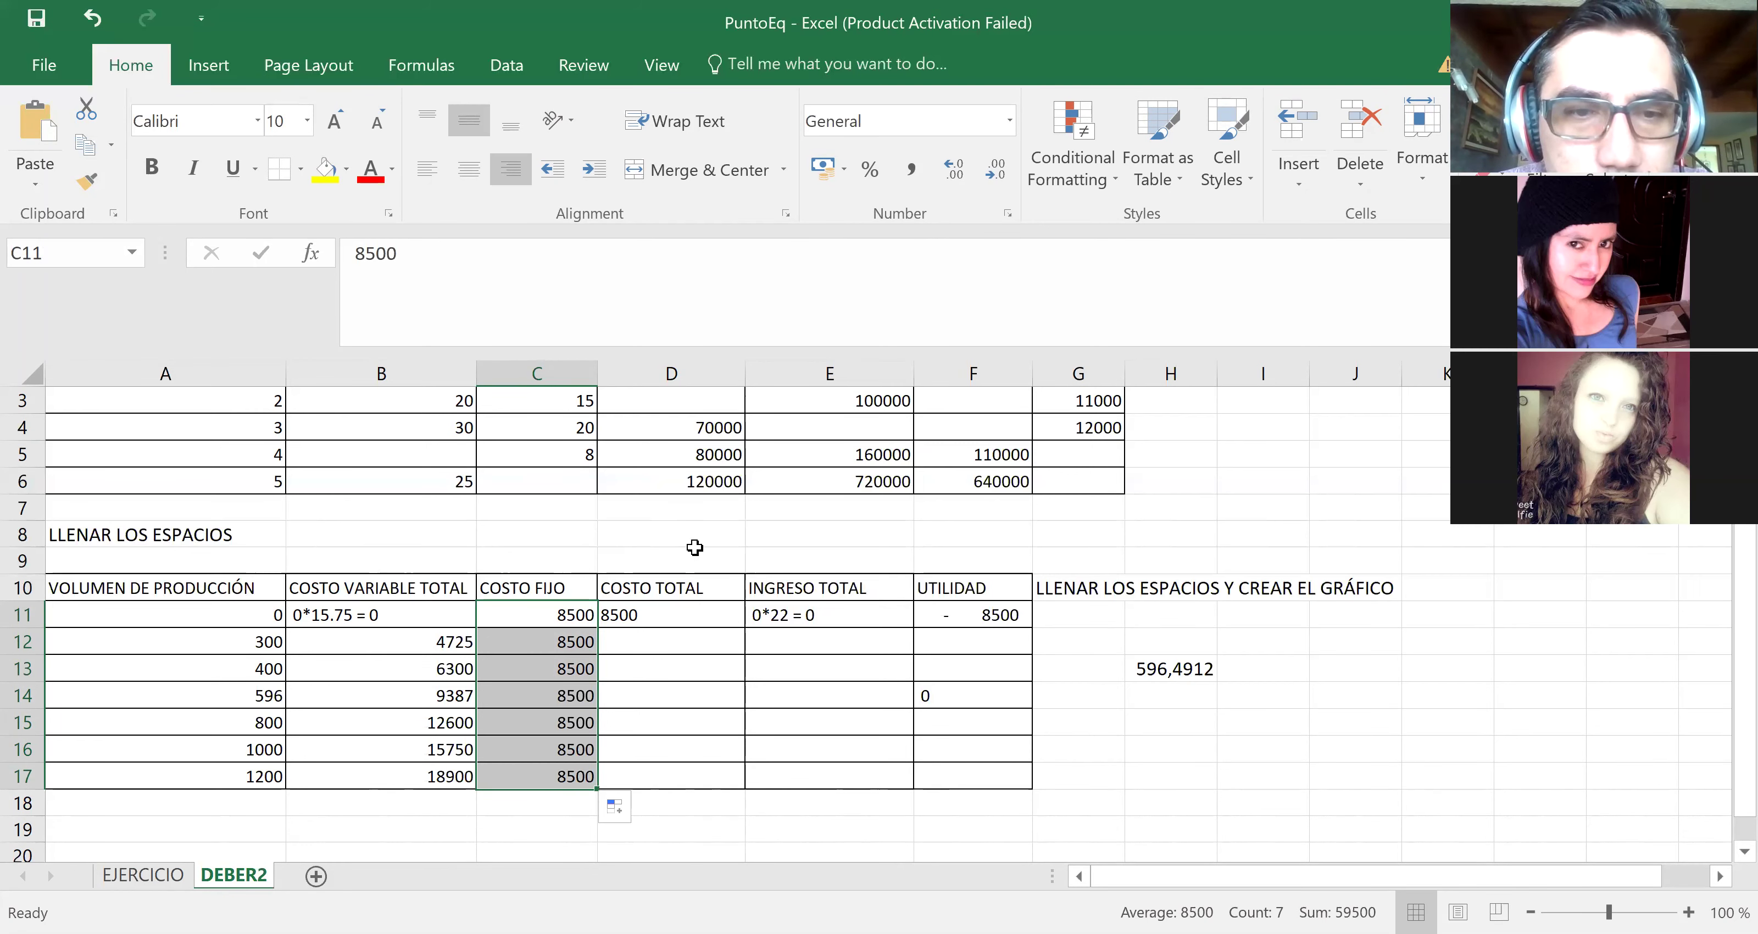
Step: Calculate the total cost in D12 with =B12+C12 and fill the formula down to D17
left_click(685, 613)
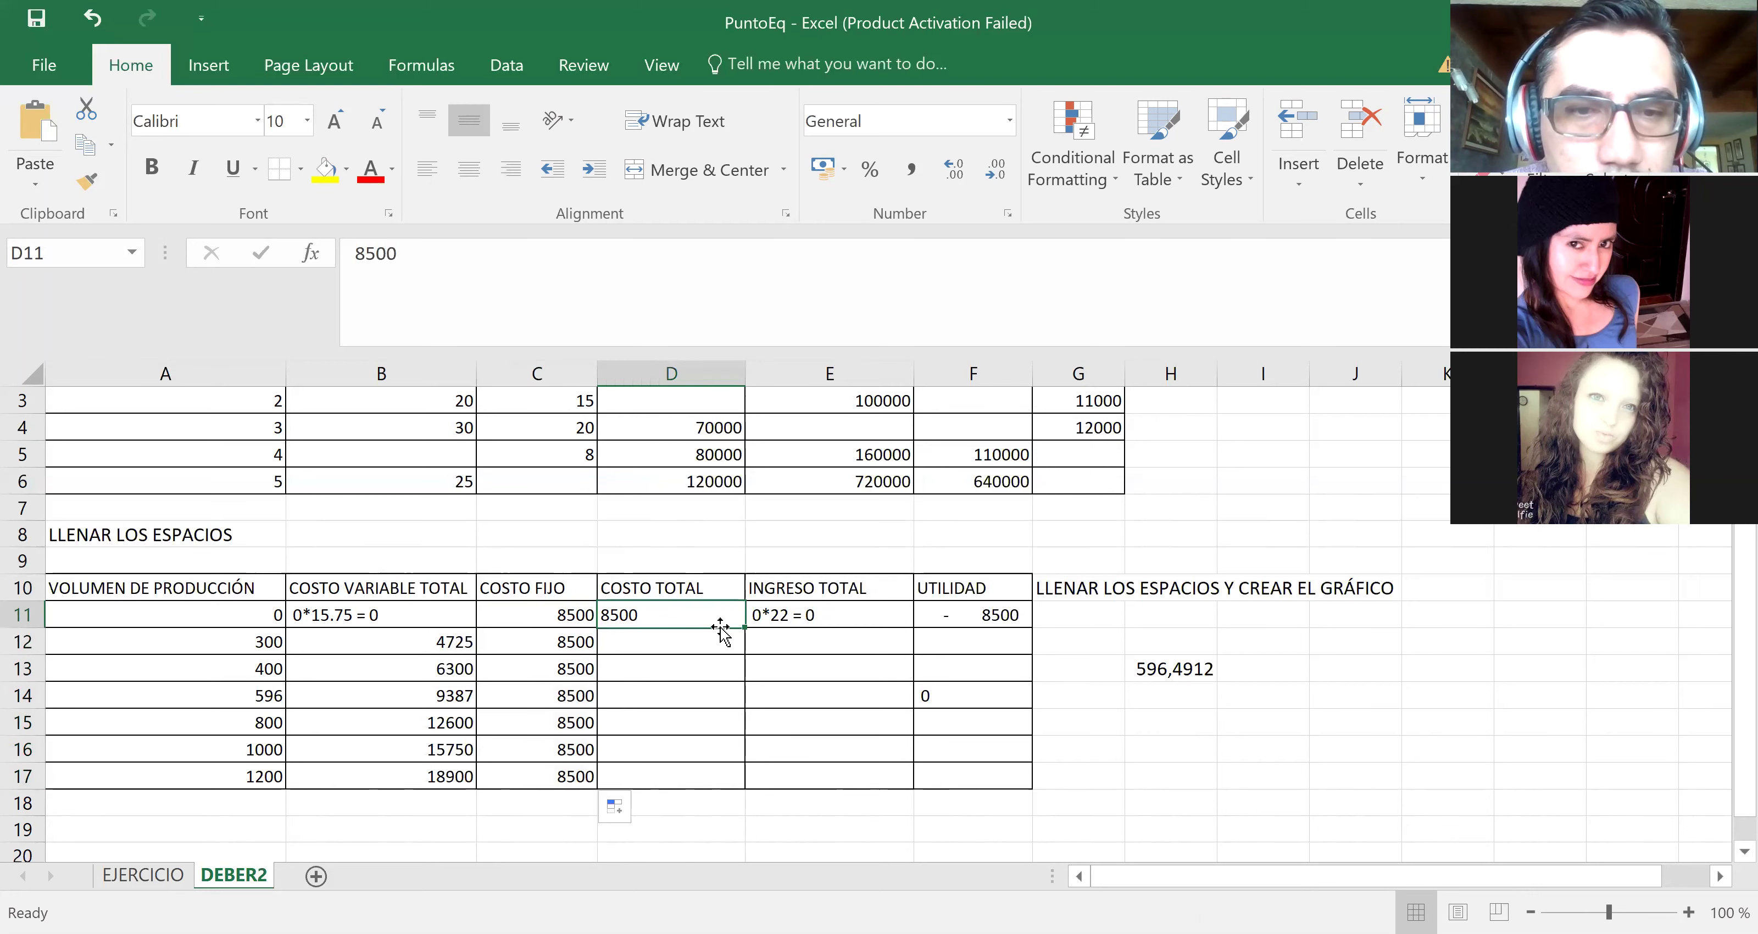
left_click(675, 644)
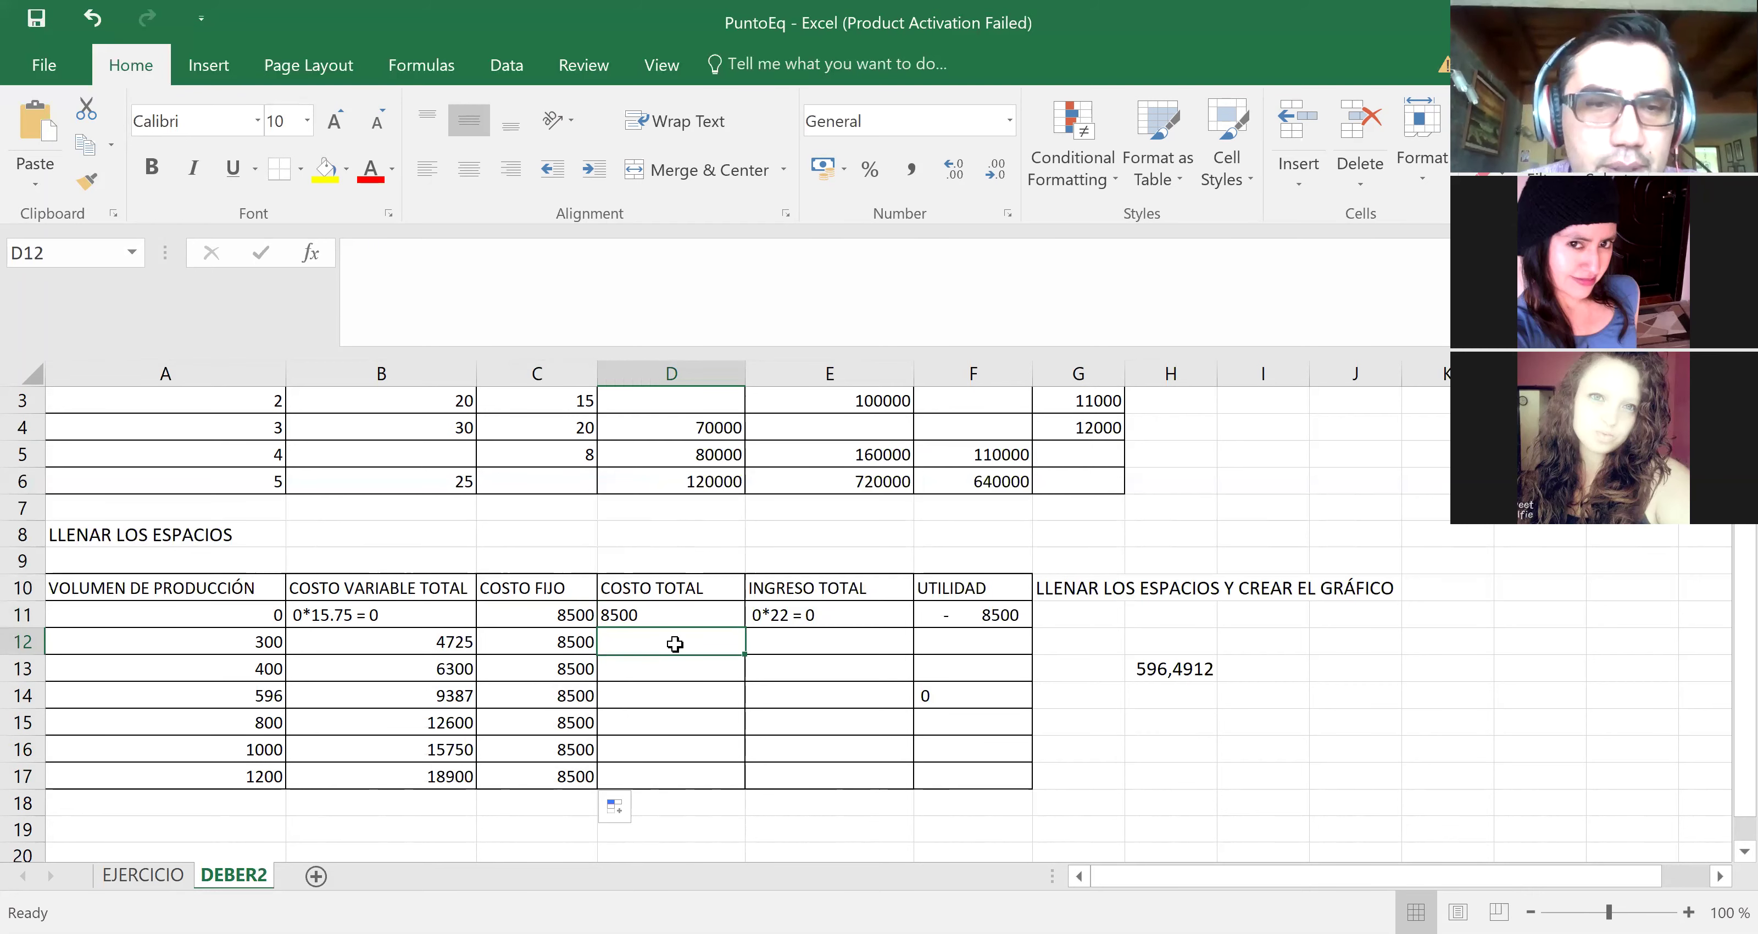
type("=")
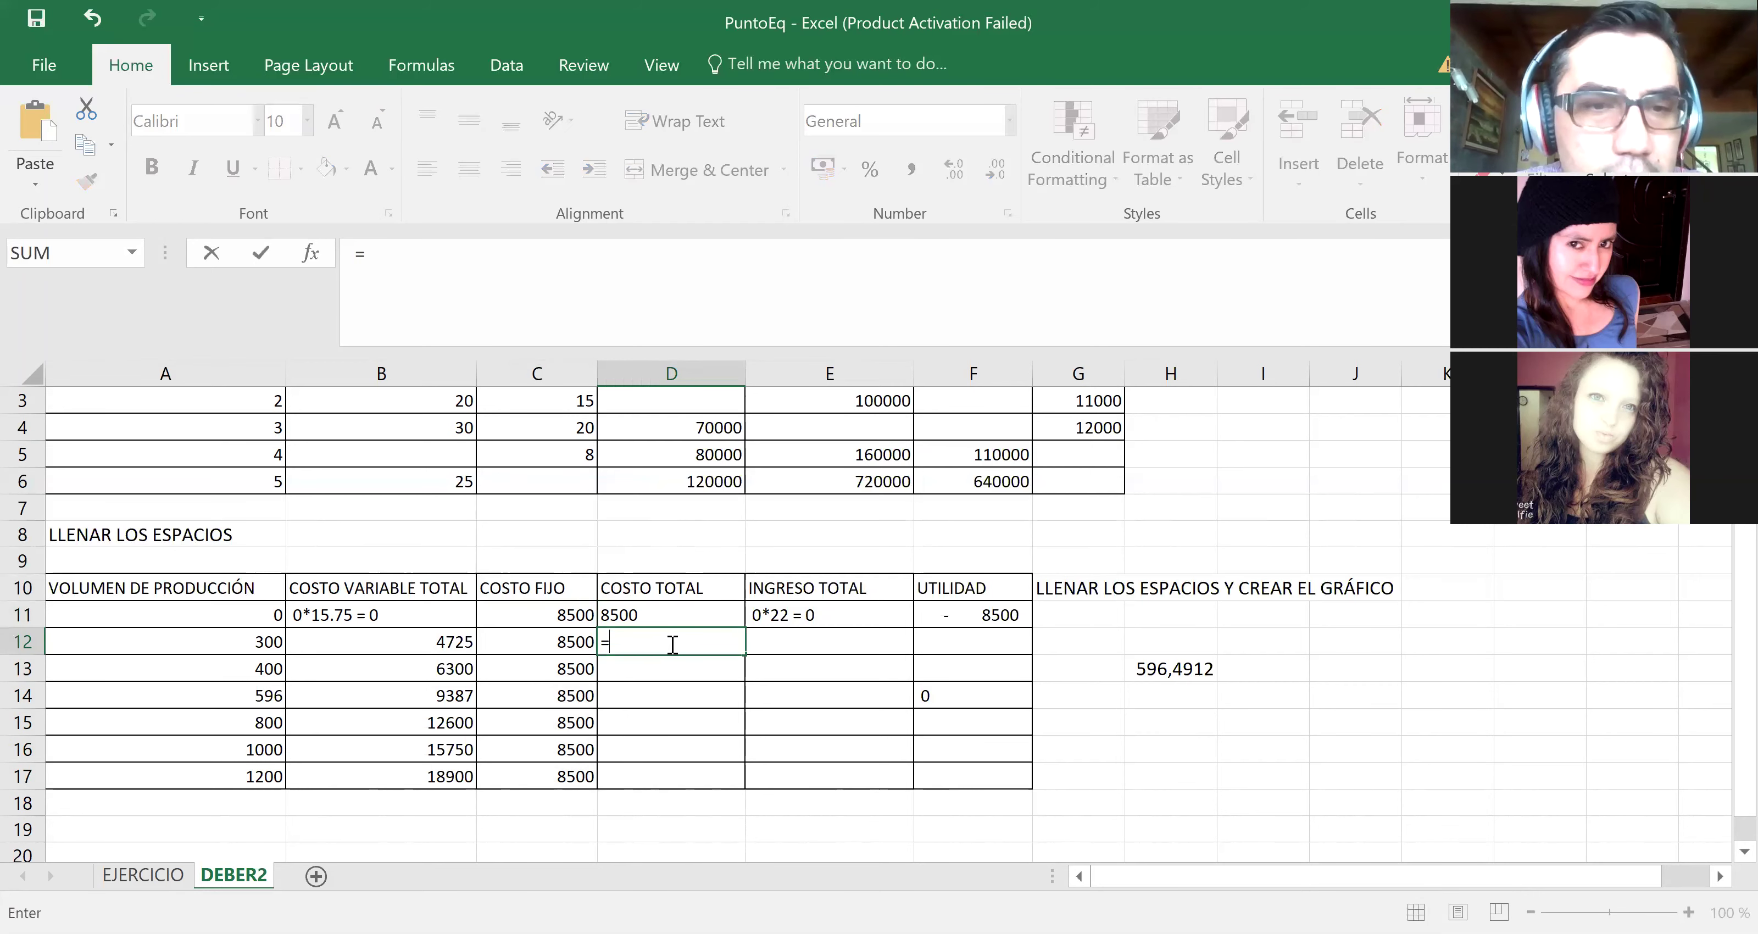
left_click(420, 644)
type("+")
left_click(533, 646)
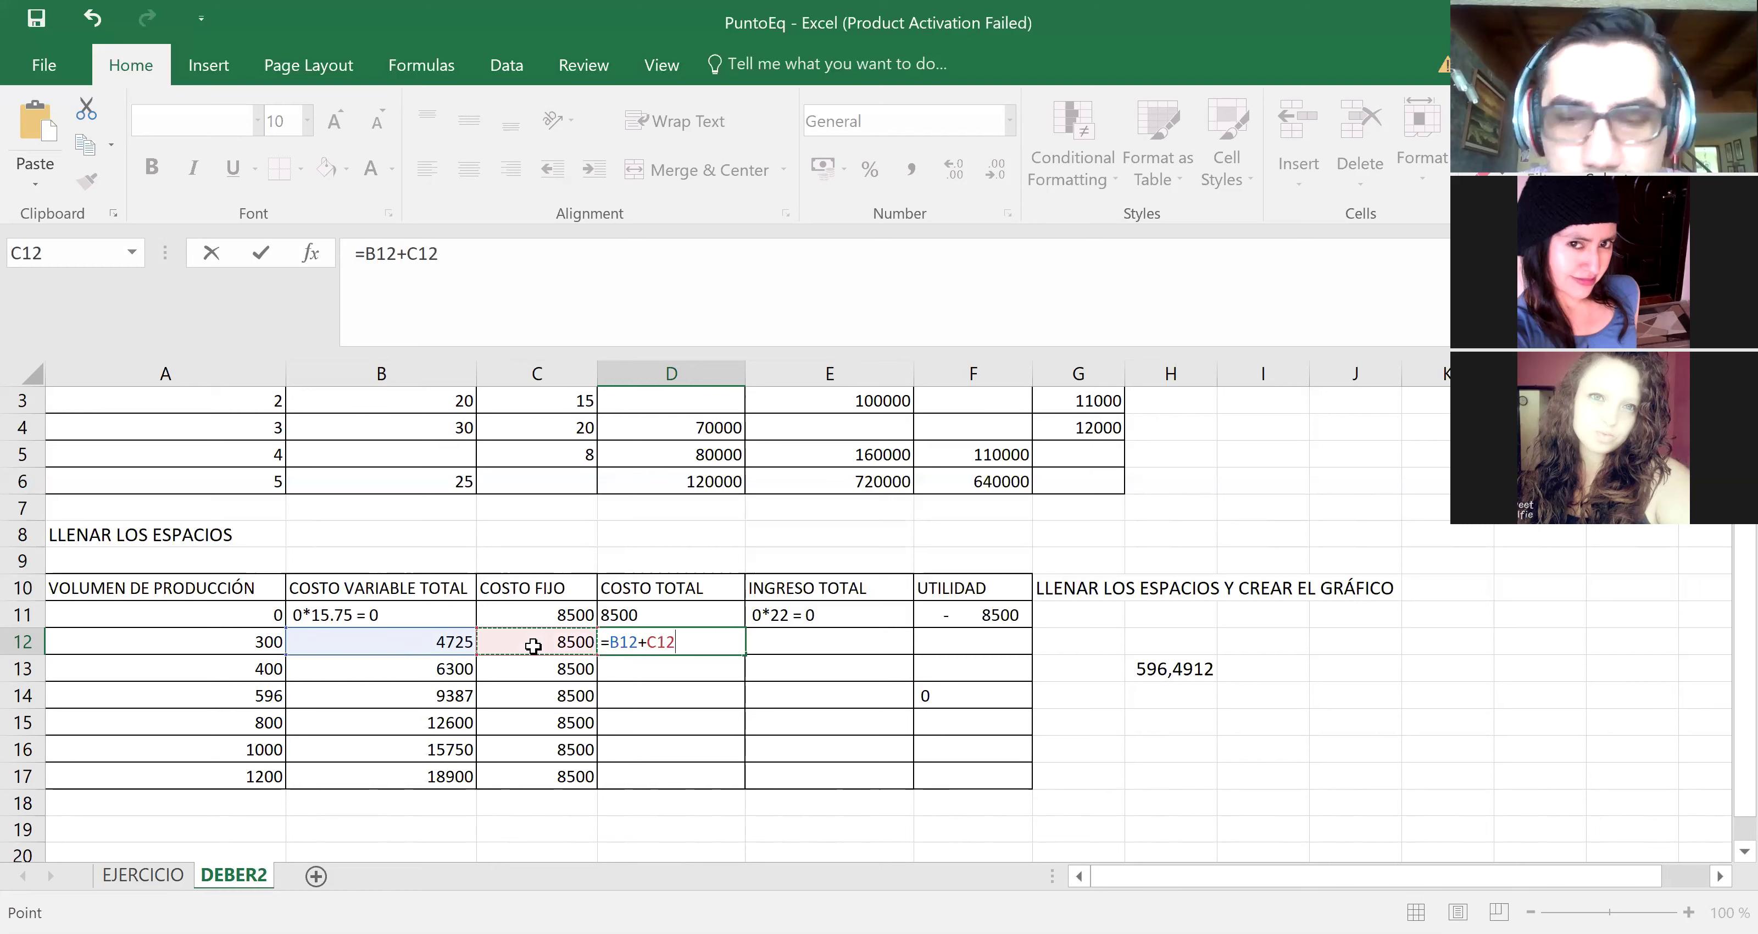
key("Return")
left_click(716, 645)
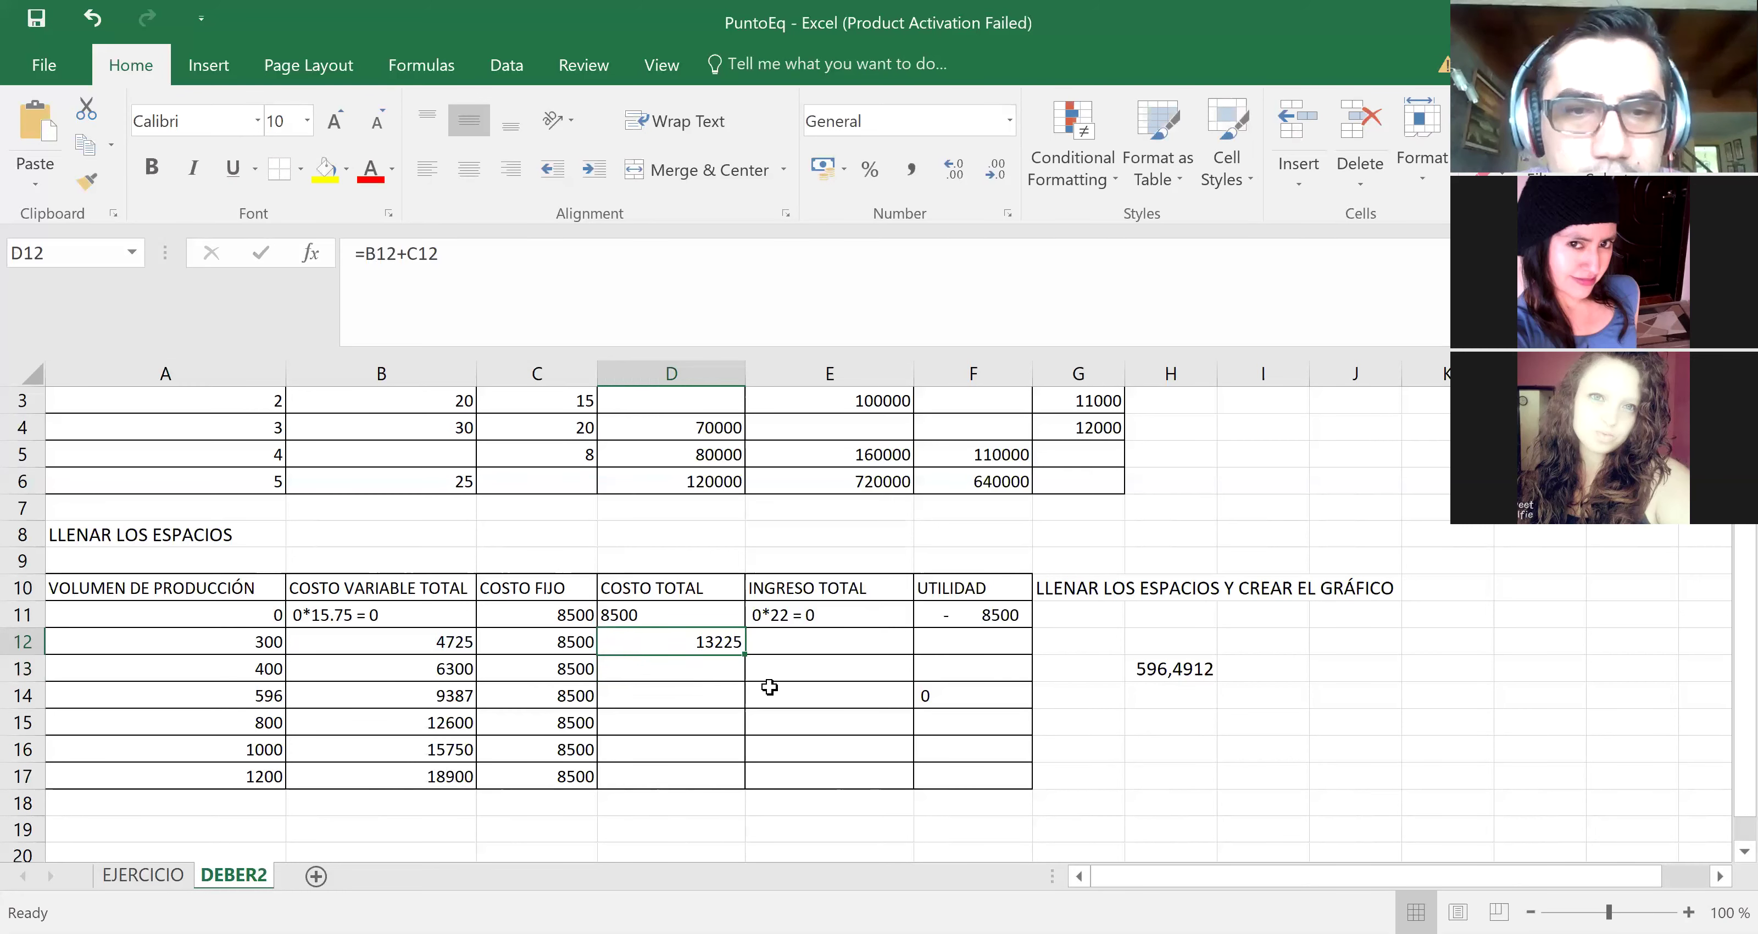
left_click_drag(743, 654, 745, 790)
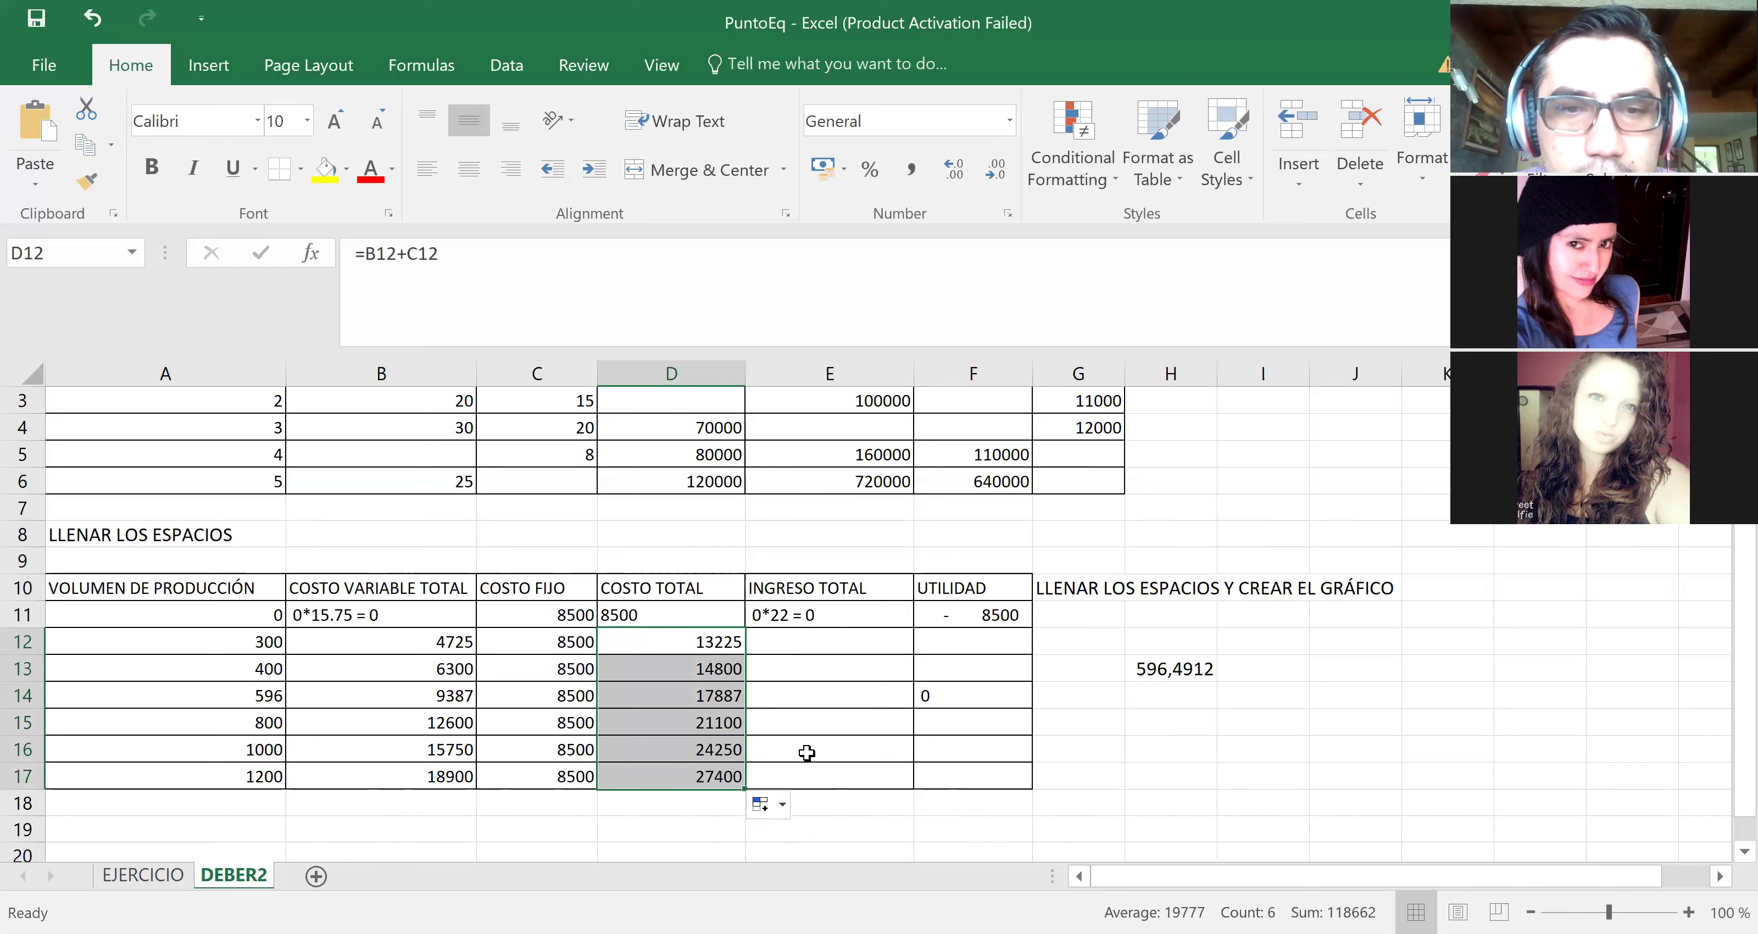
Step: Change the unit price in E11's total revenue text to 30, making it 0*30 = 0
left_click(853, 644)
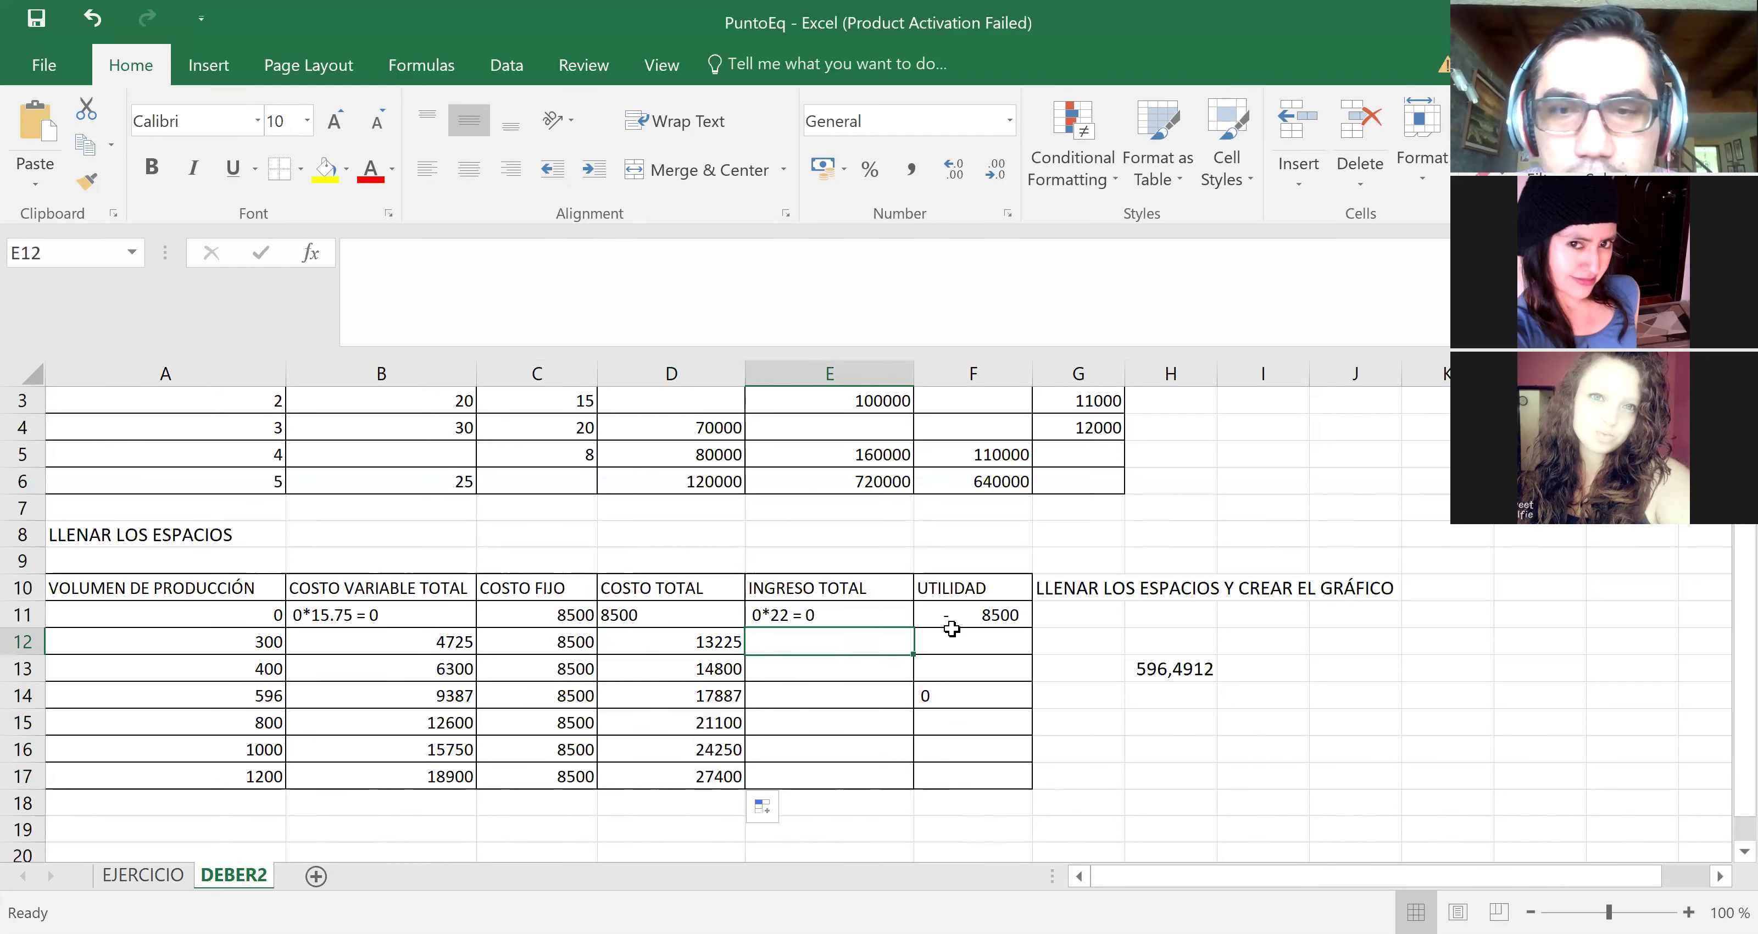
left_click(1176, 666)
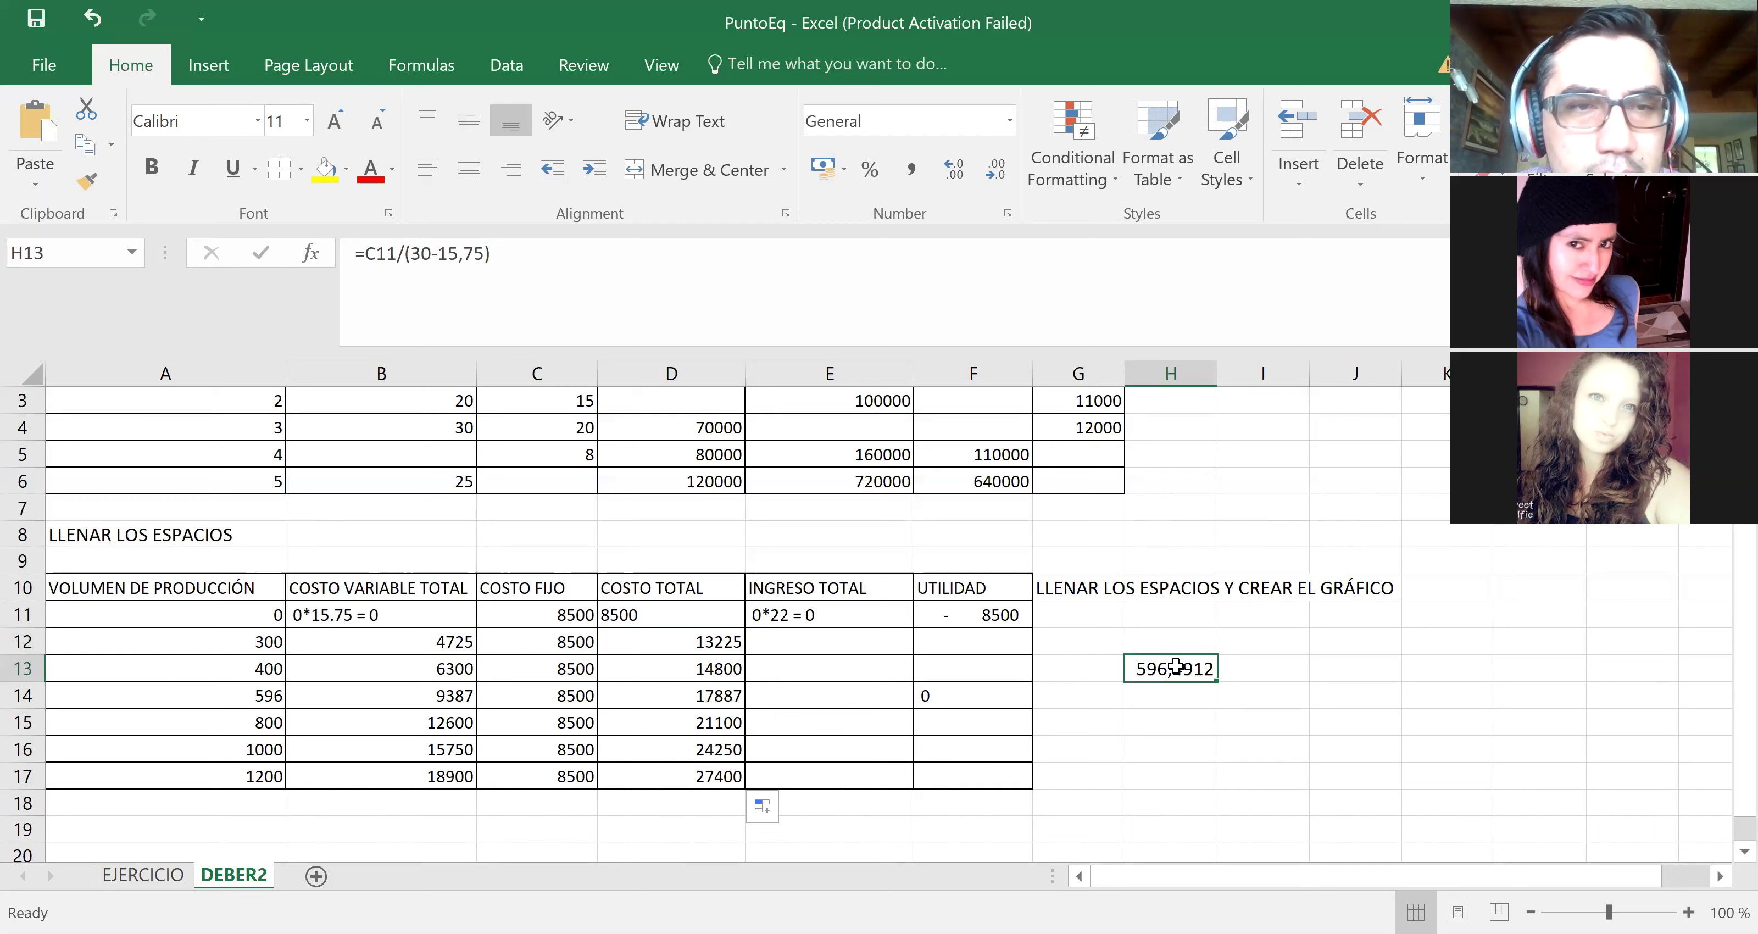
left_click(811, 636)
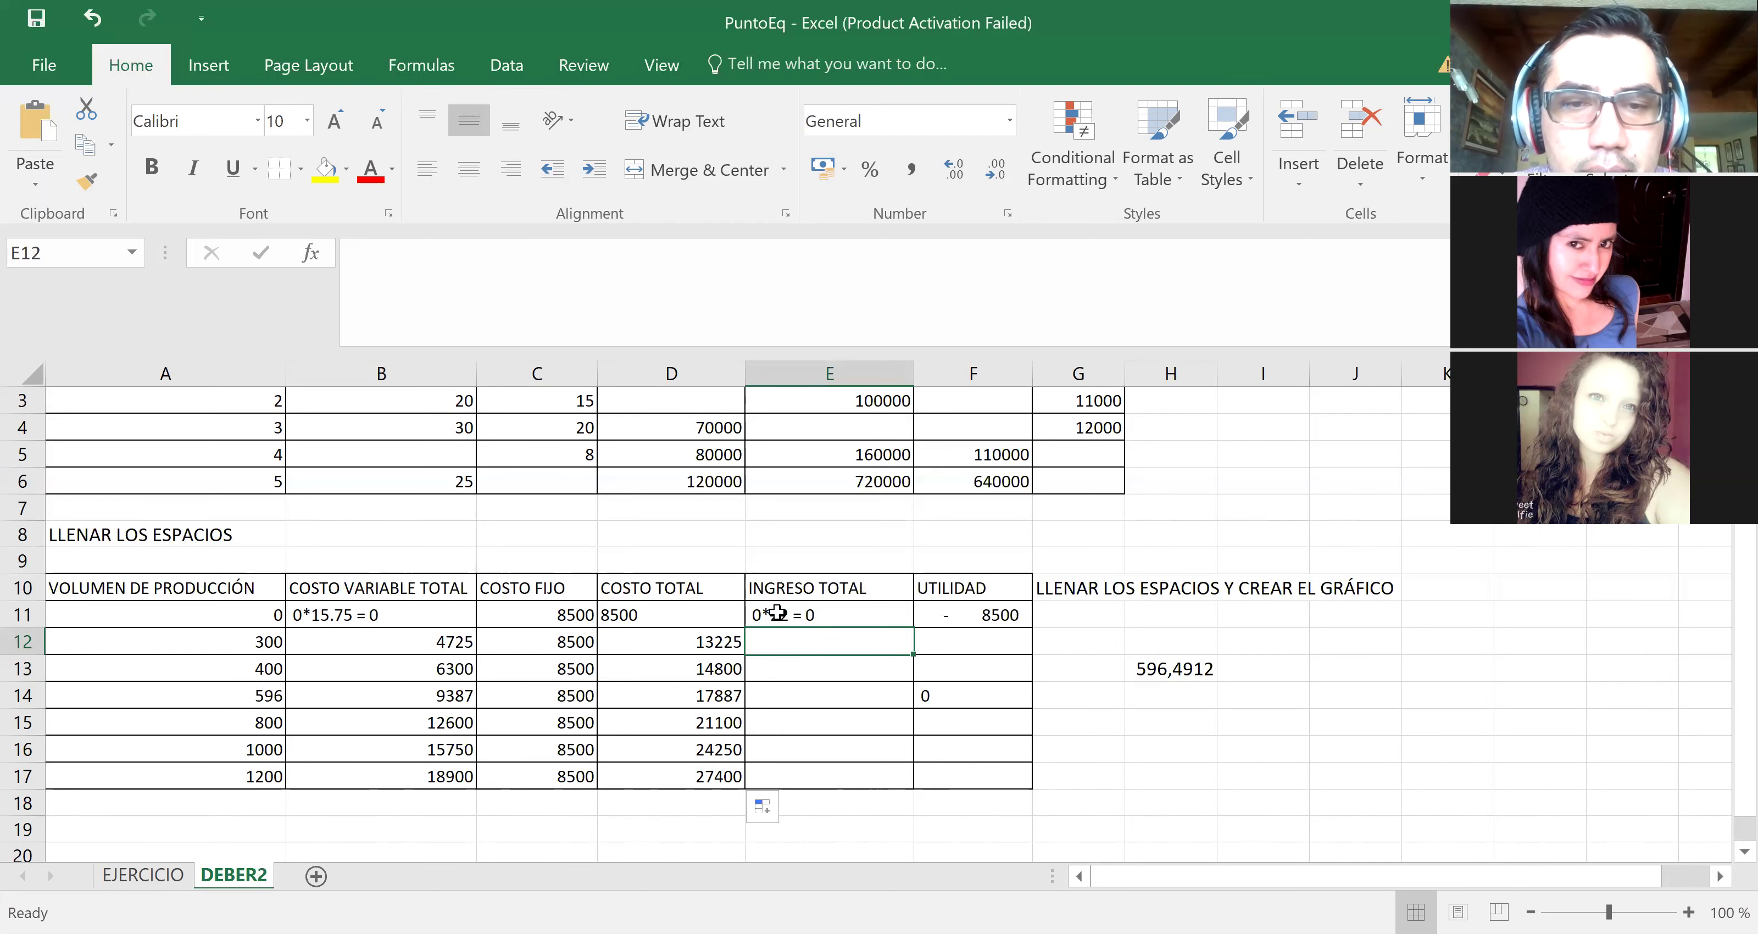
left_click(781, 615)
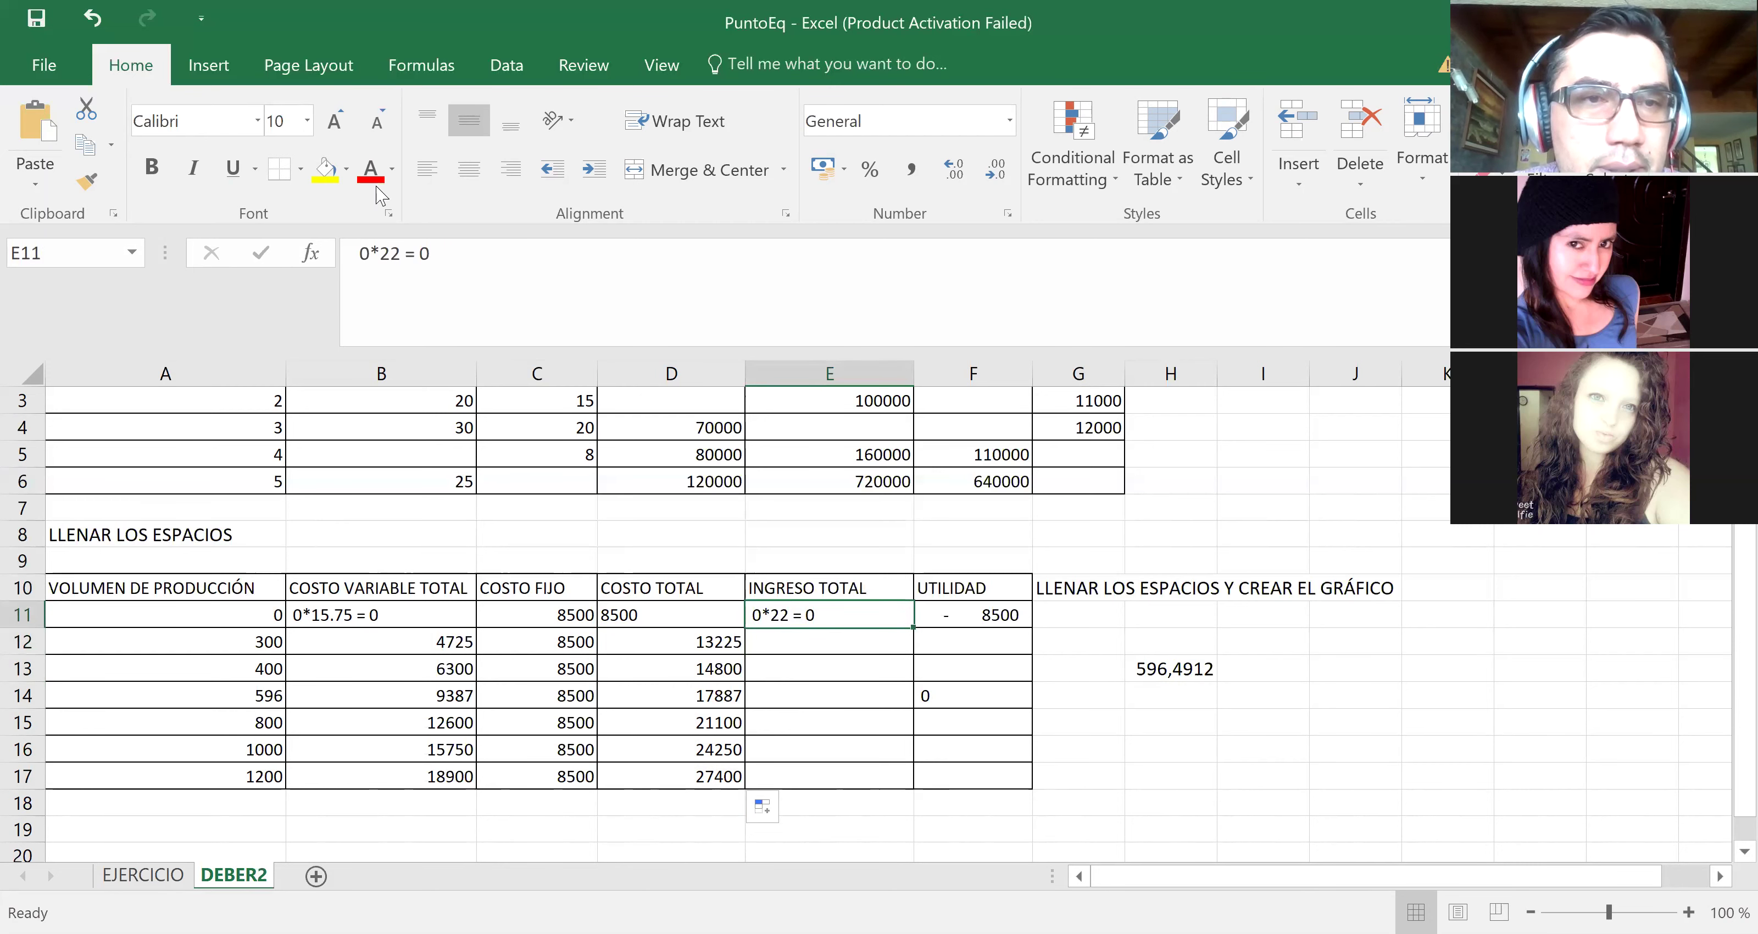
left_click(400, 253)
key("BackSpace")
key("BackSpace")
type("30")
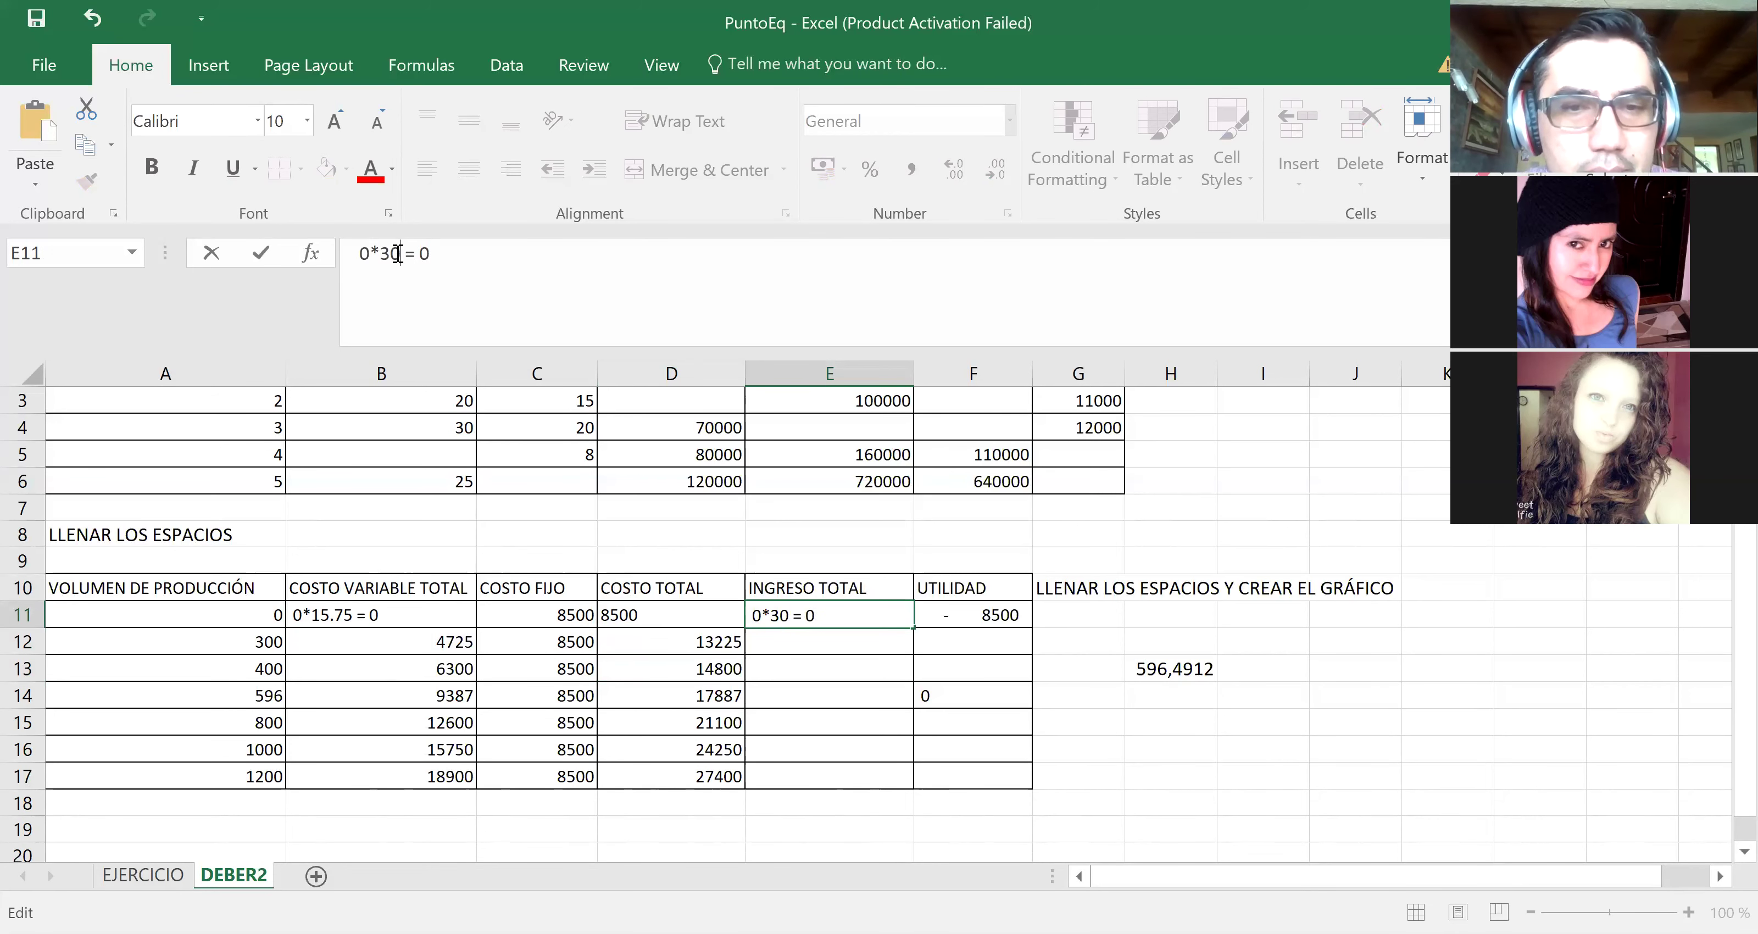
left_click(834, 655)
Step: Calculate the total revenue in E12 with =A12*30 and fill the formula down to E17
left_click(830, 638)
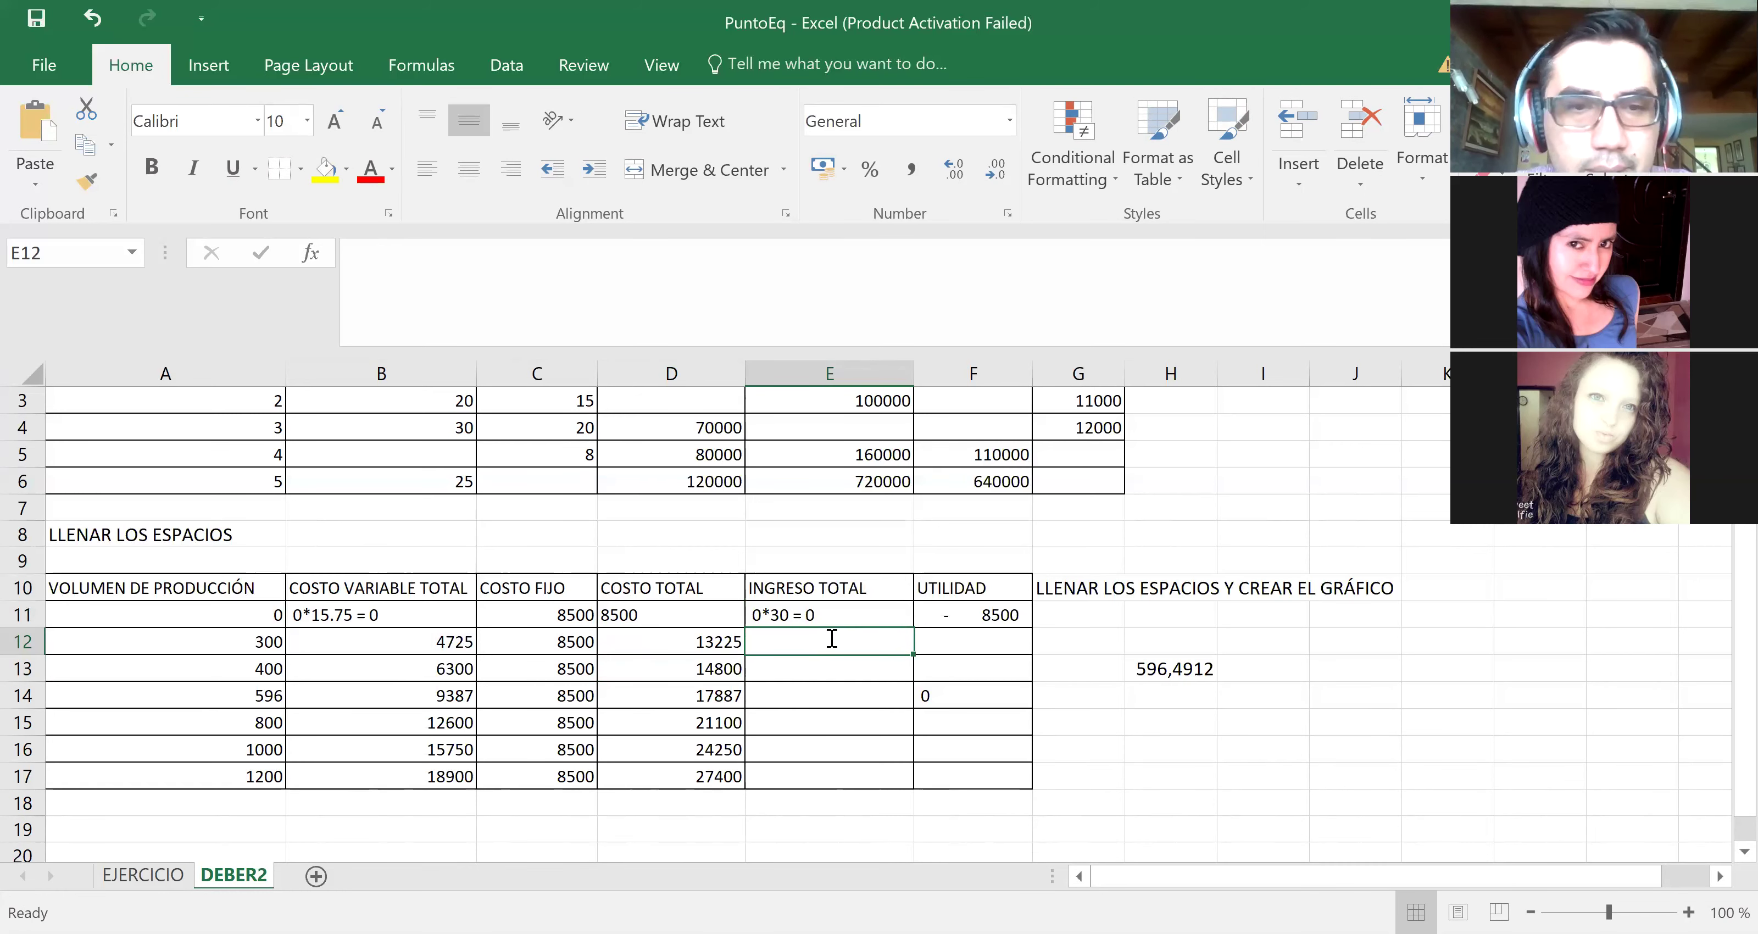
type("=")
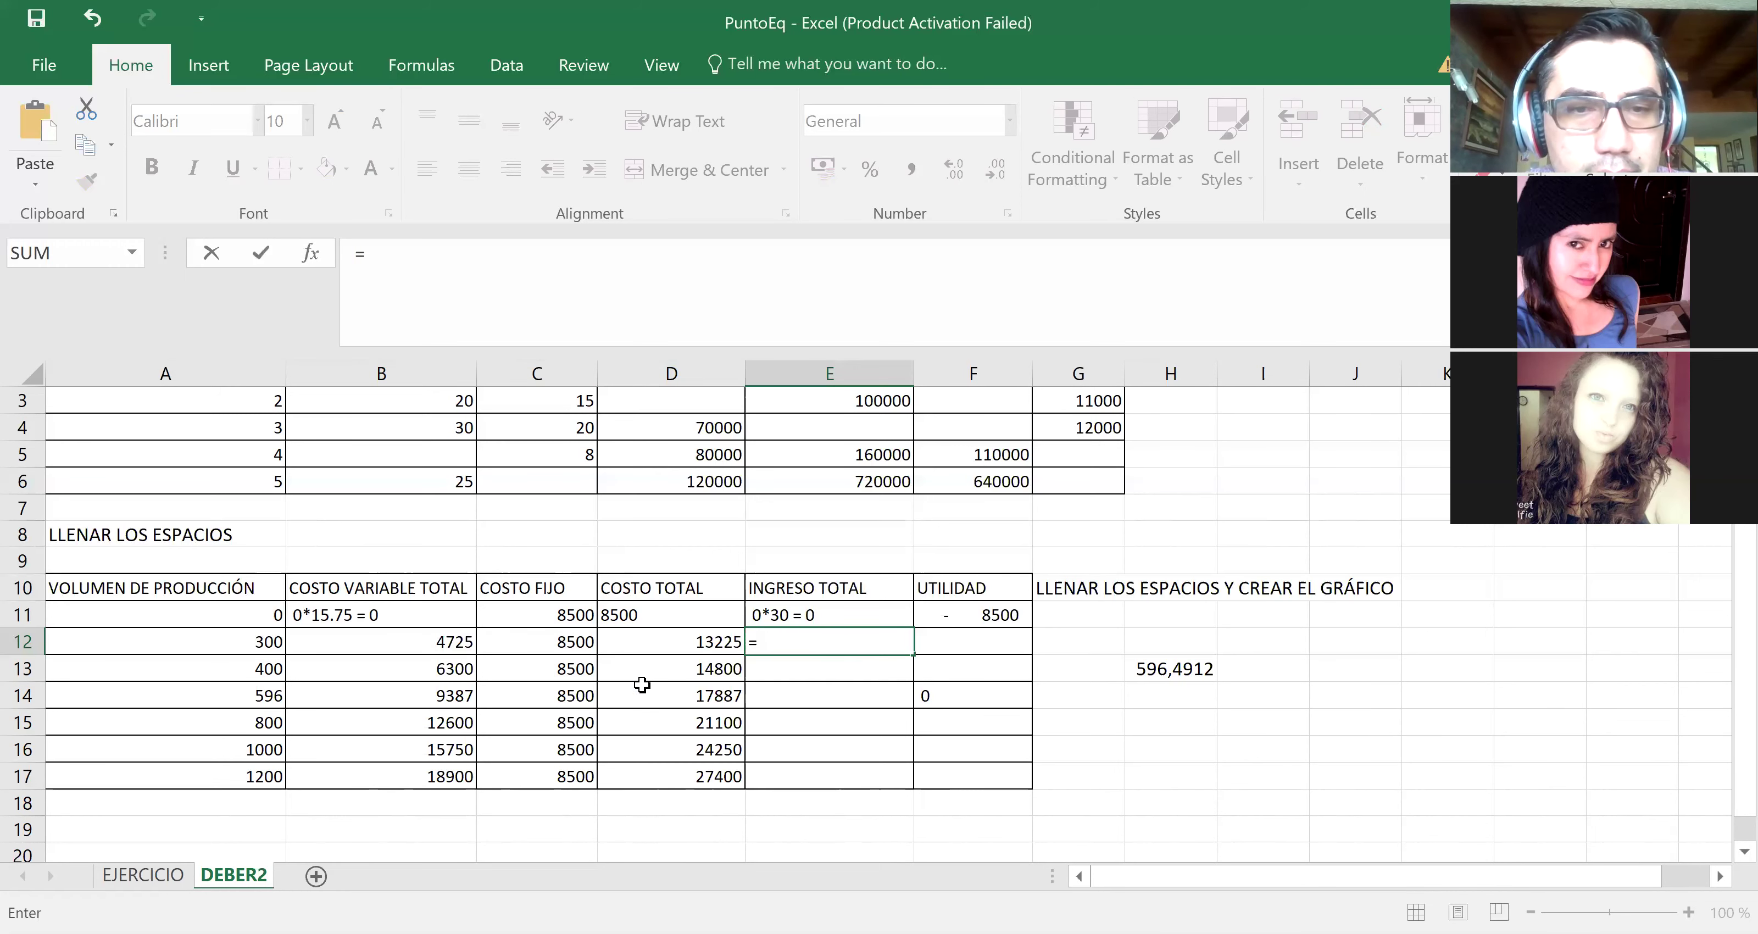
left_click(238, 644)
type("*")
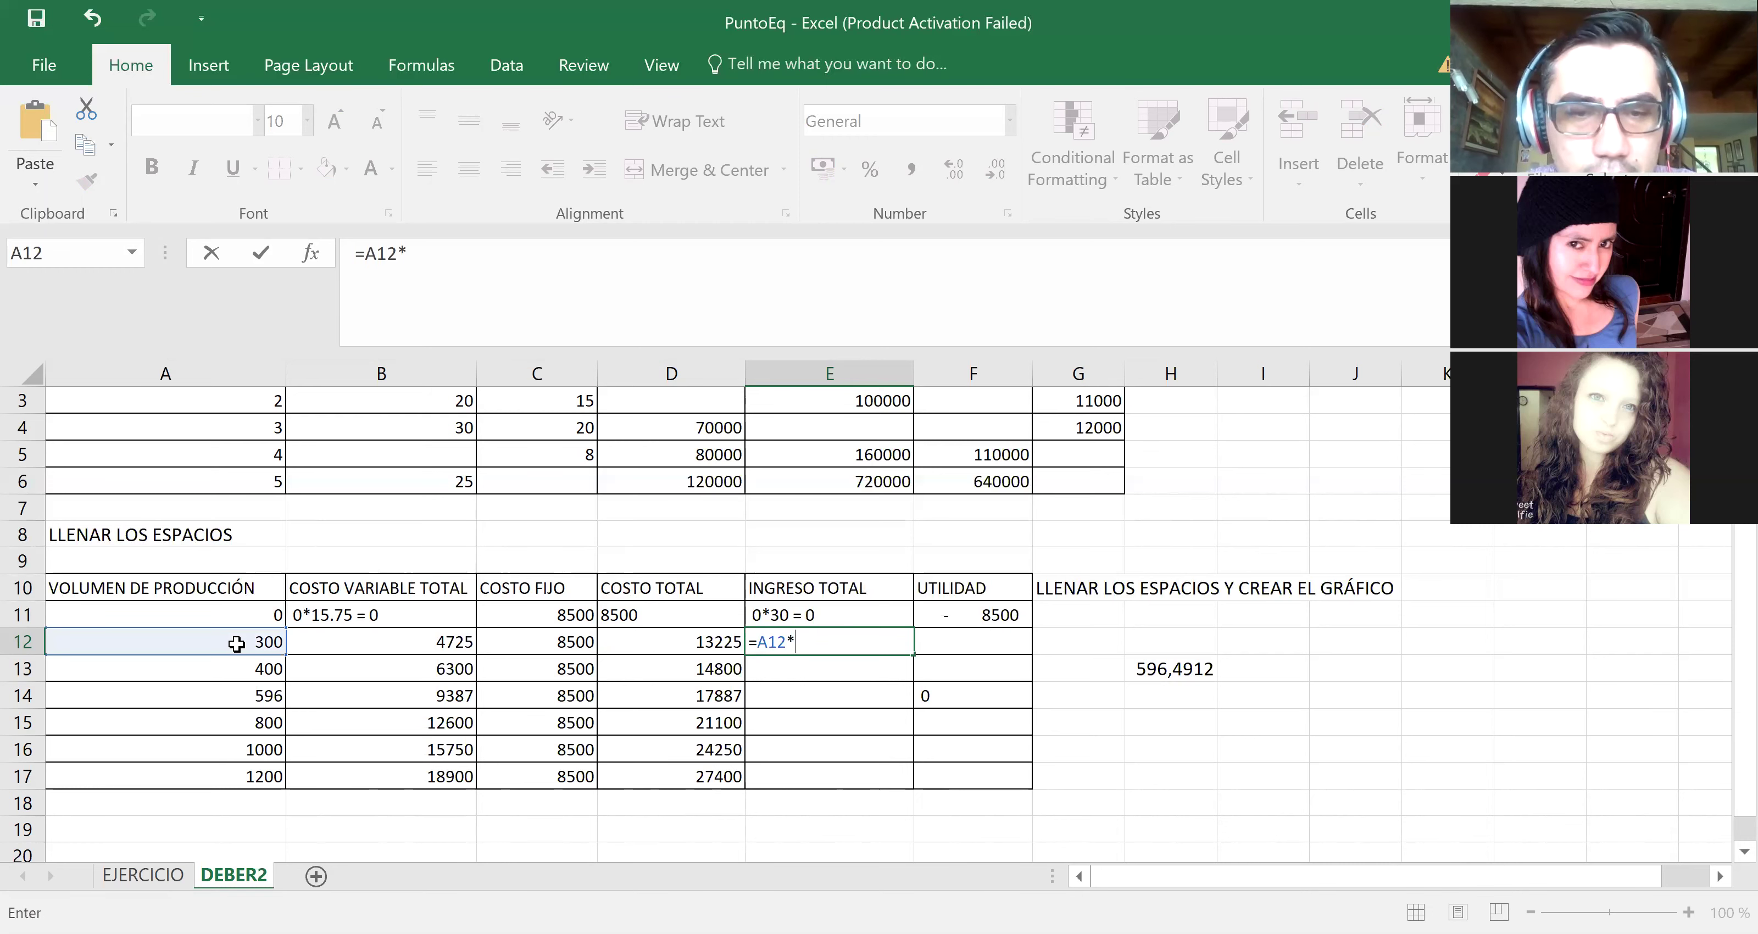
type("30")
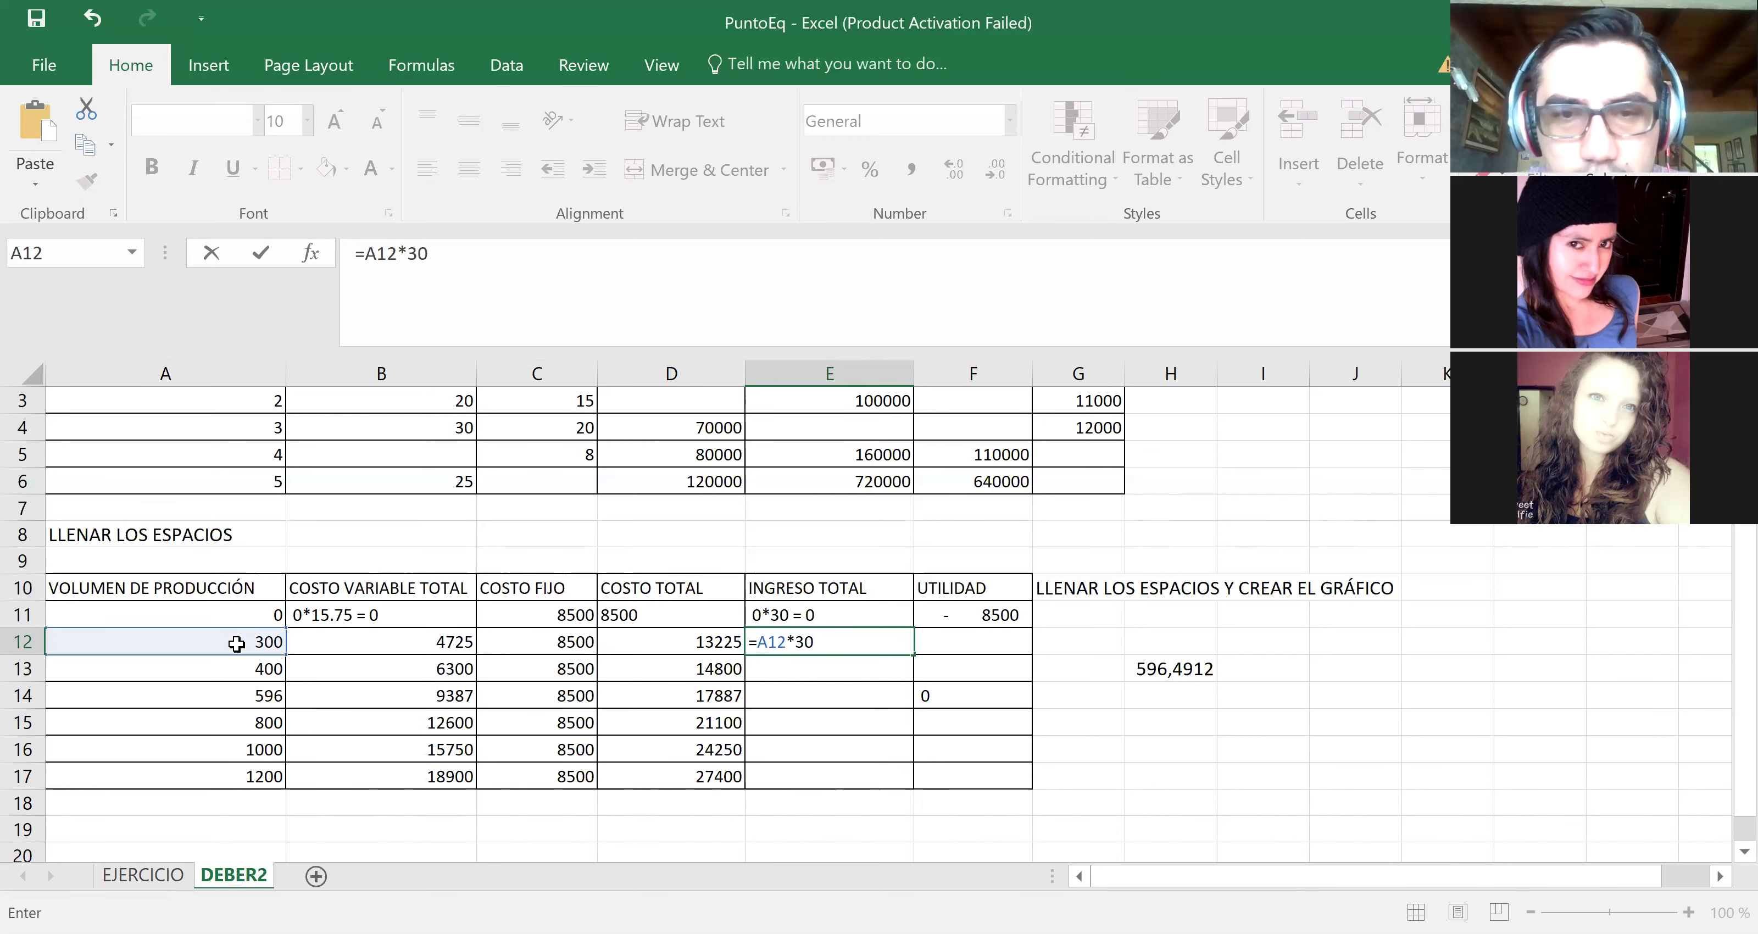
key("Return")
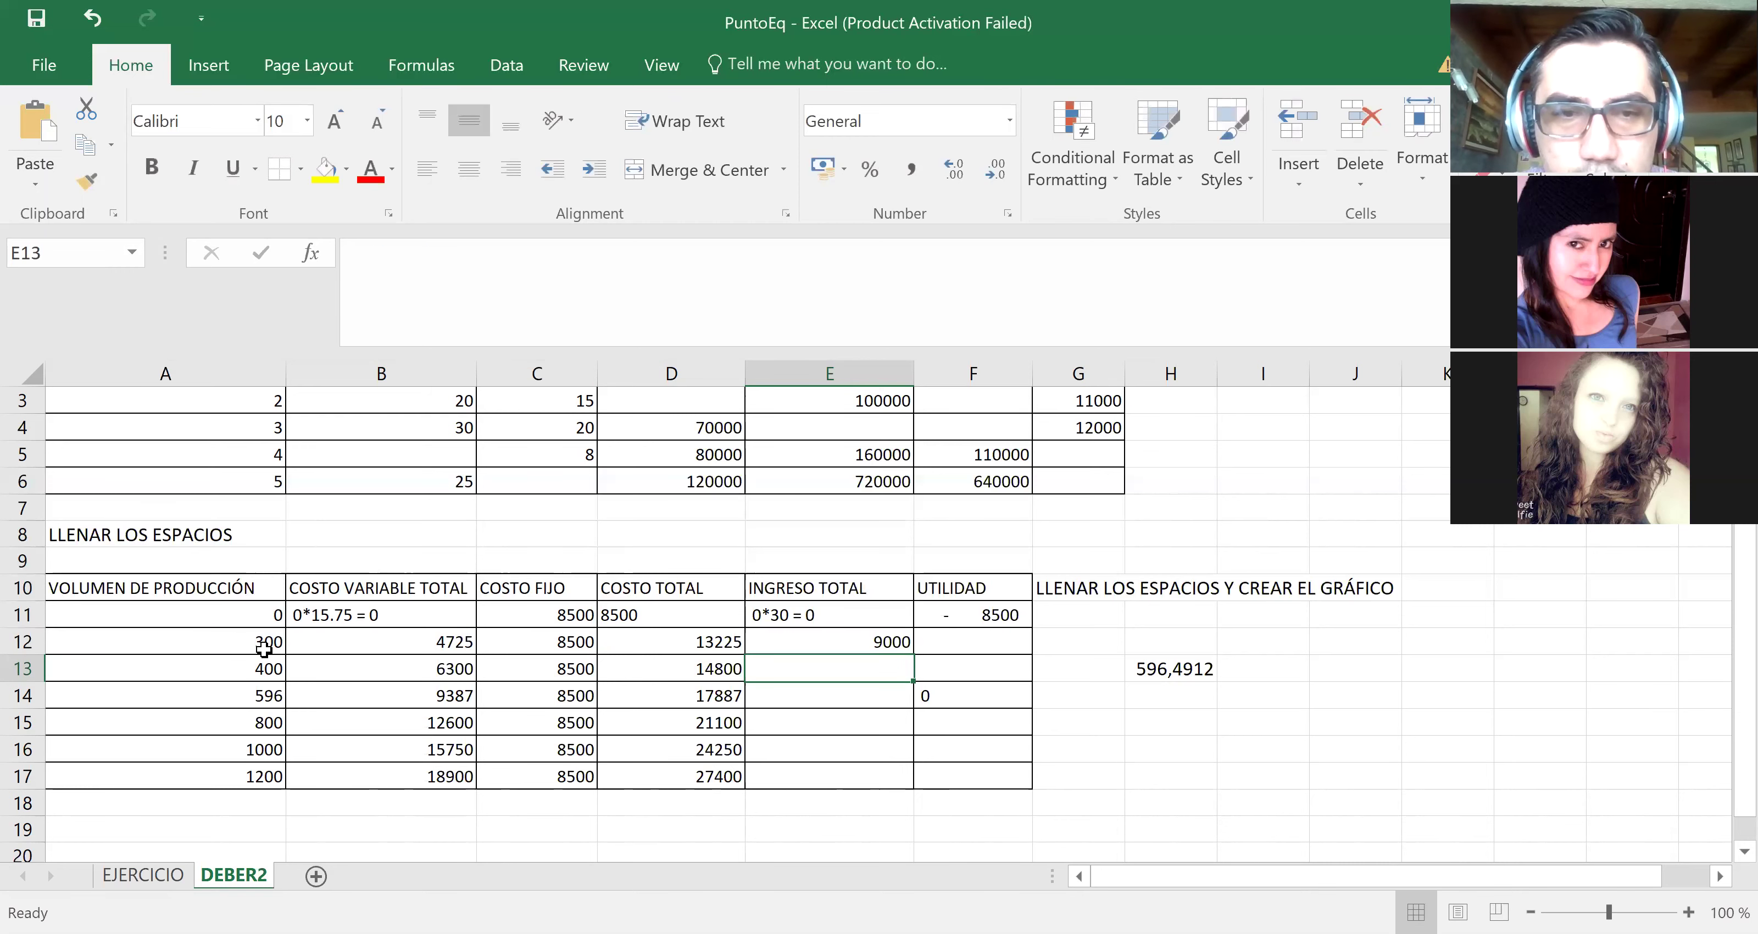
left_click(806, 633)
double_click(807, 633)
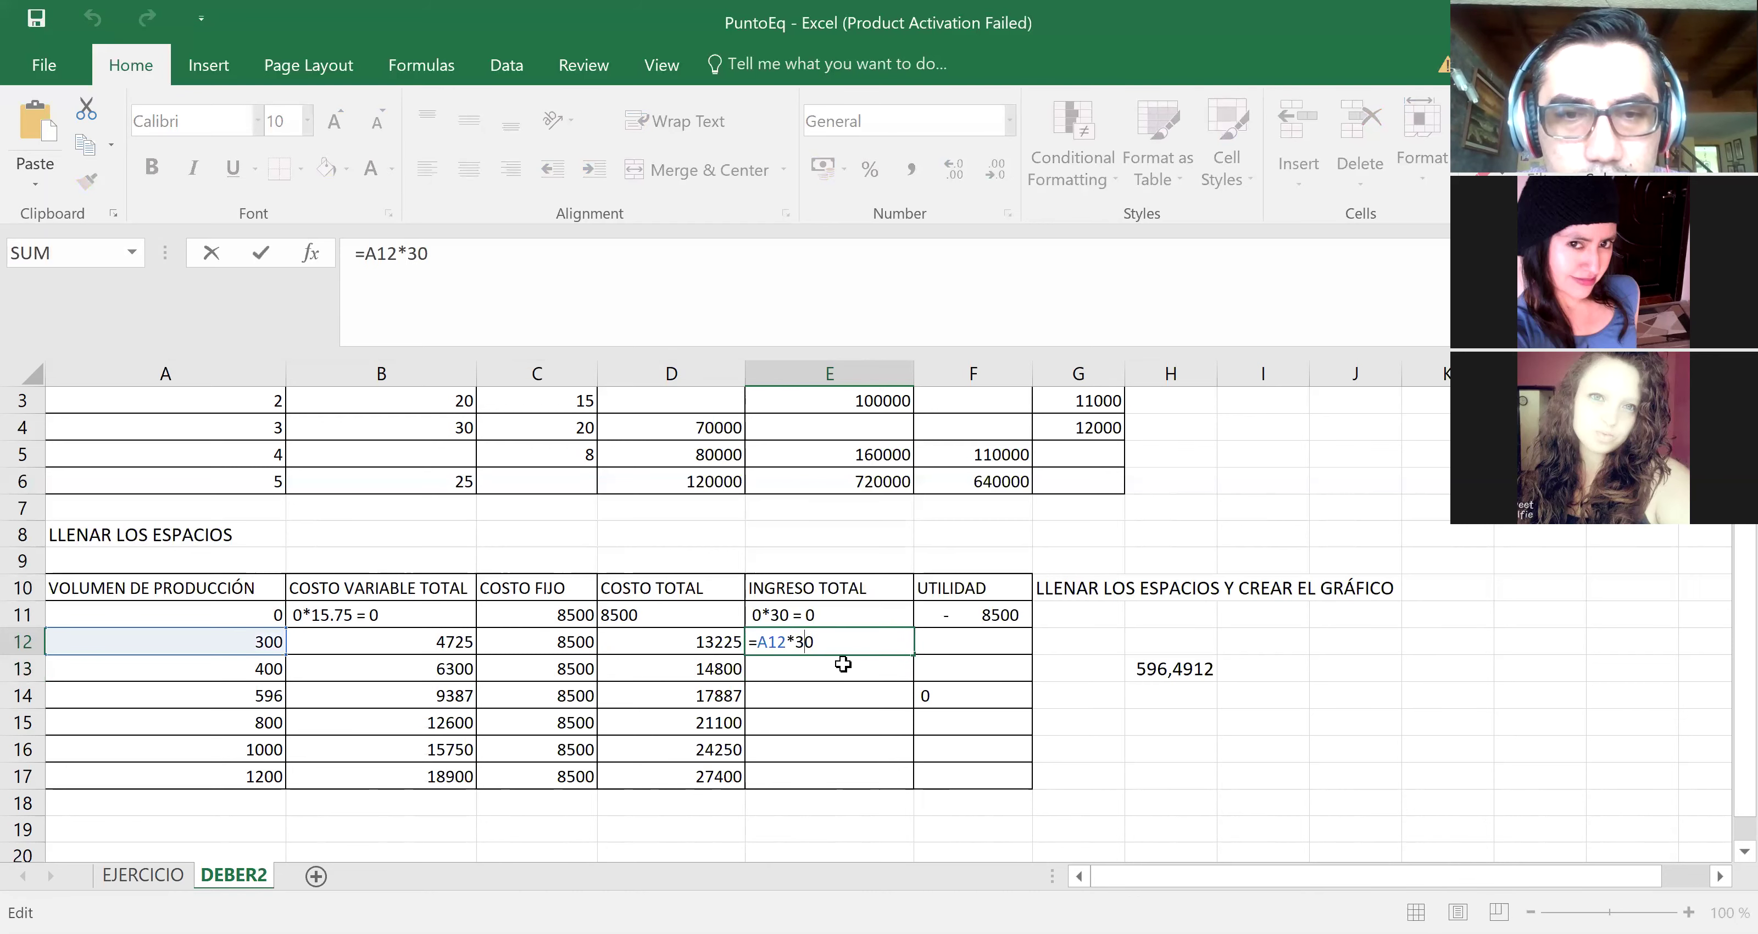
left_click(837, 639)
key("Return")
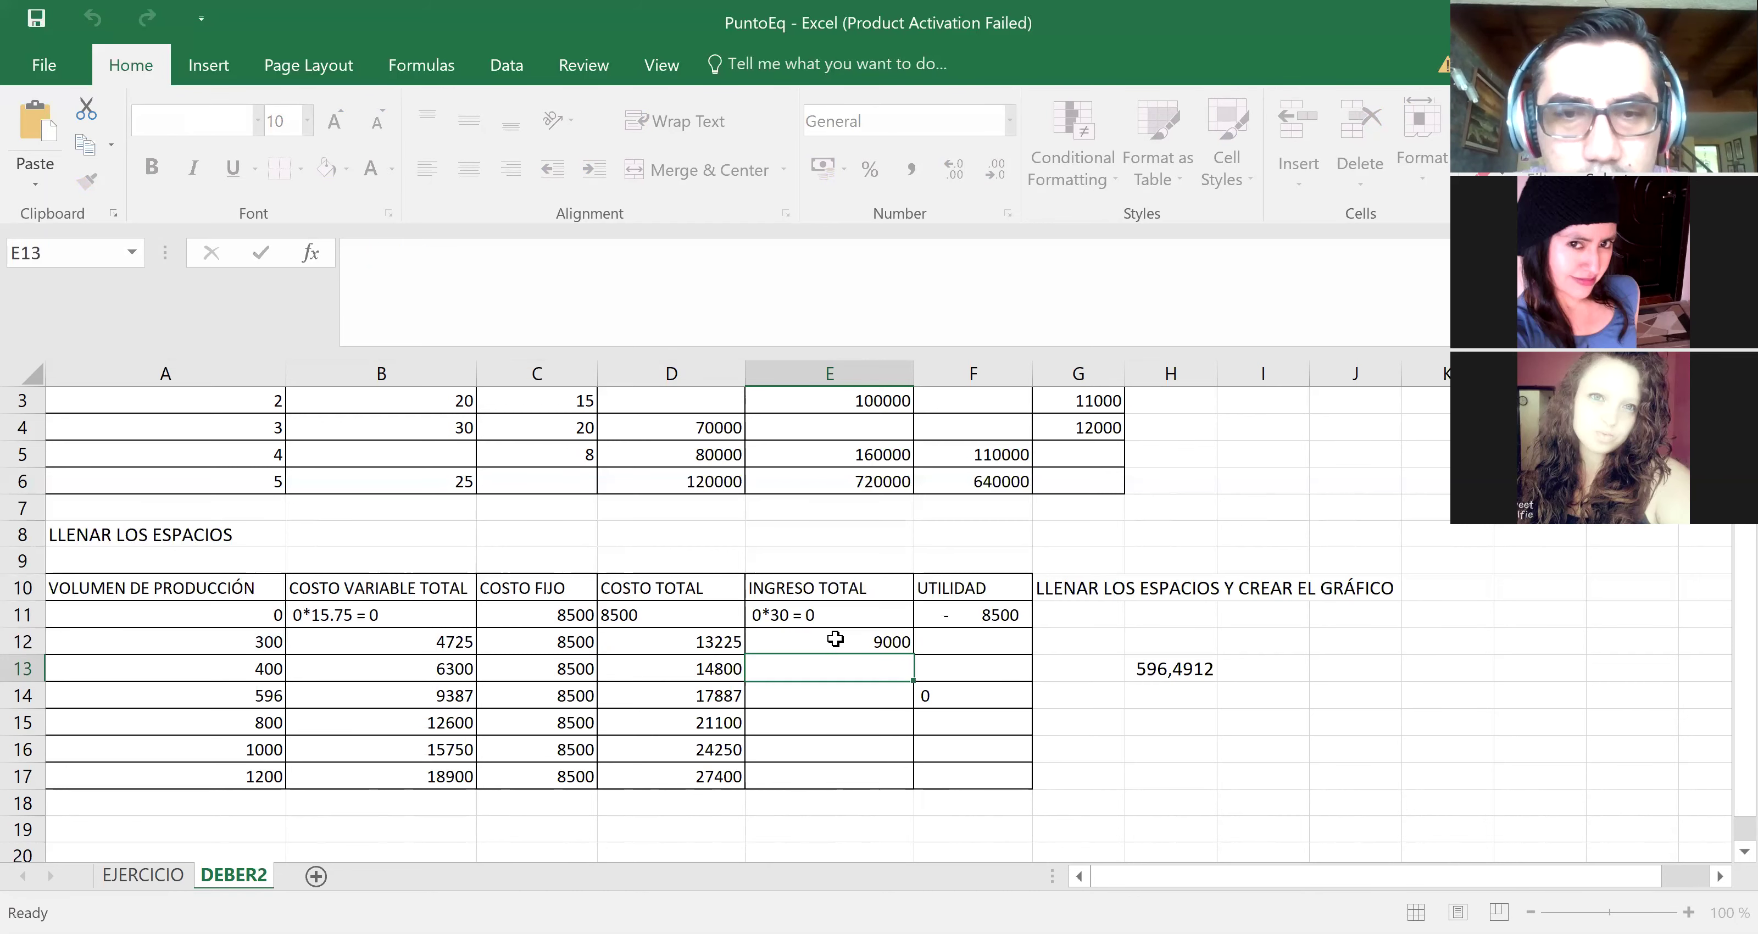
left_click(911, 649)
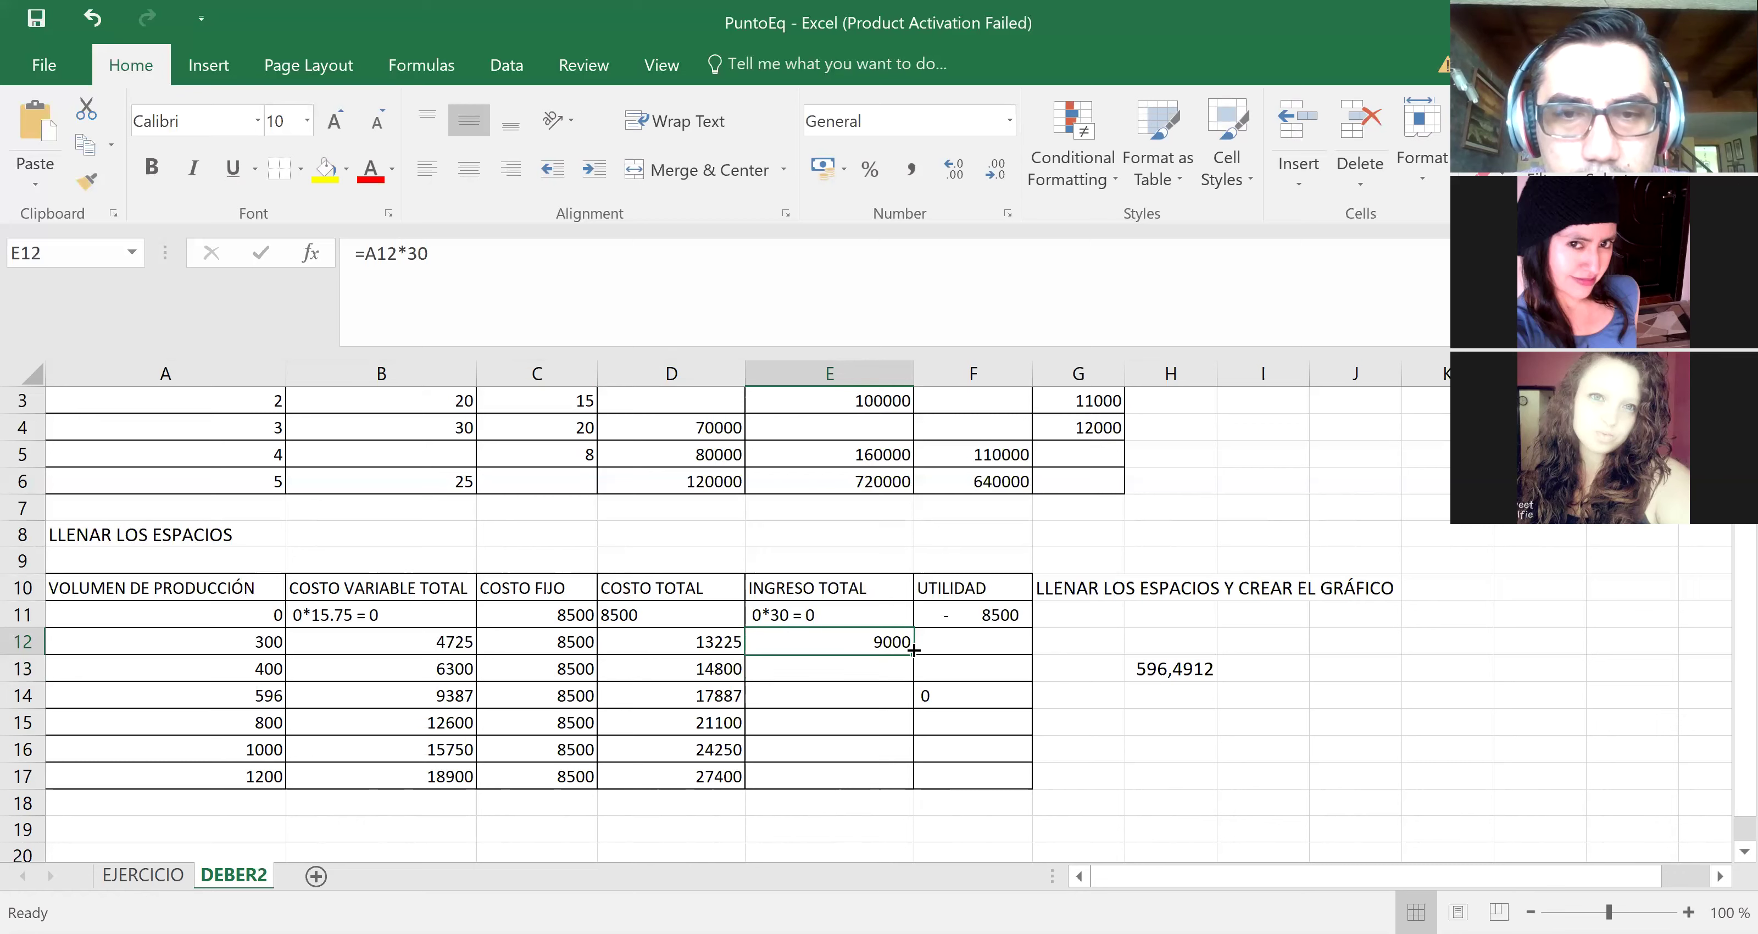
left_click_drag(914, 653, 907, 795)
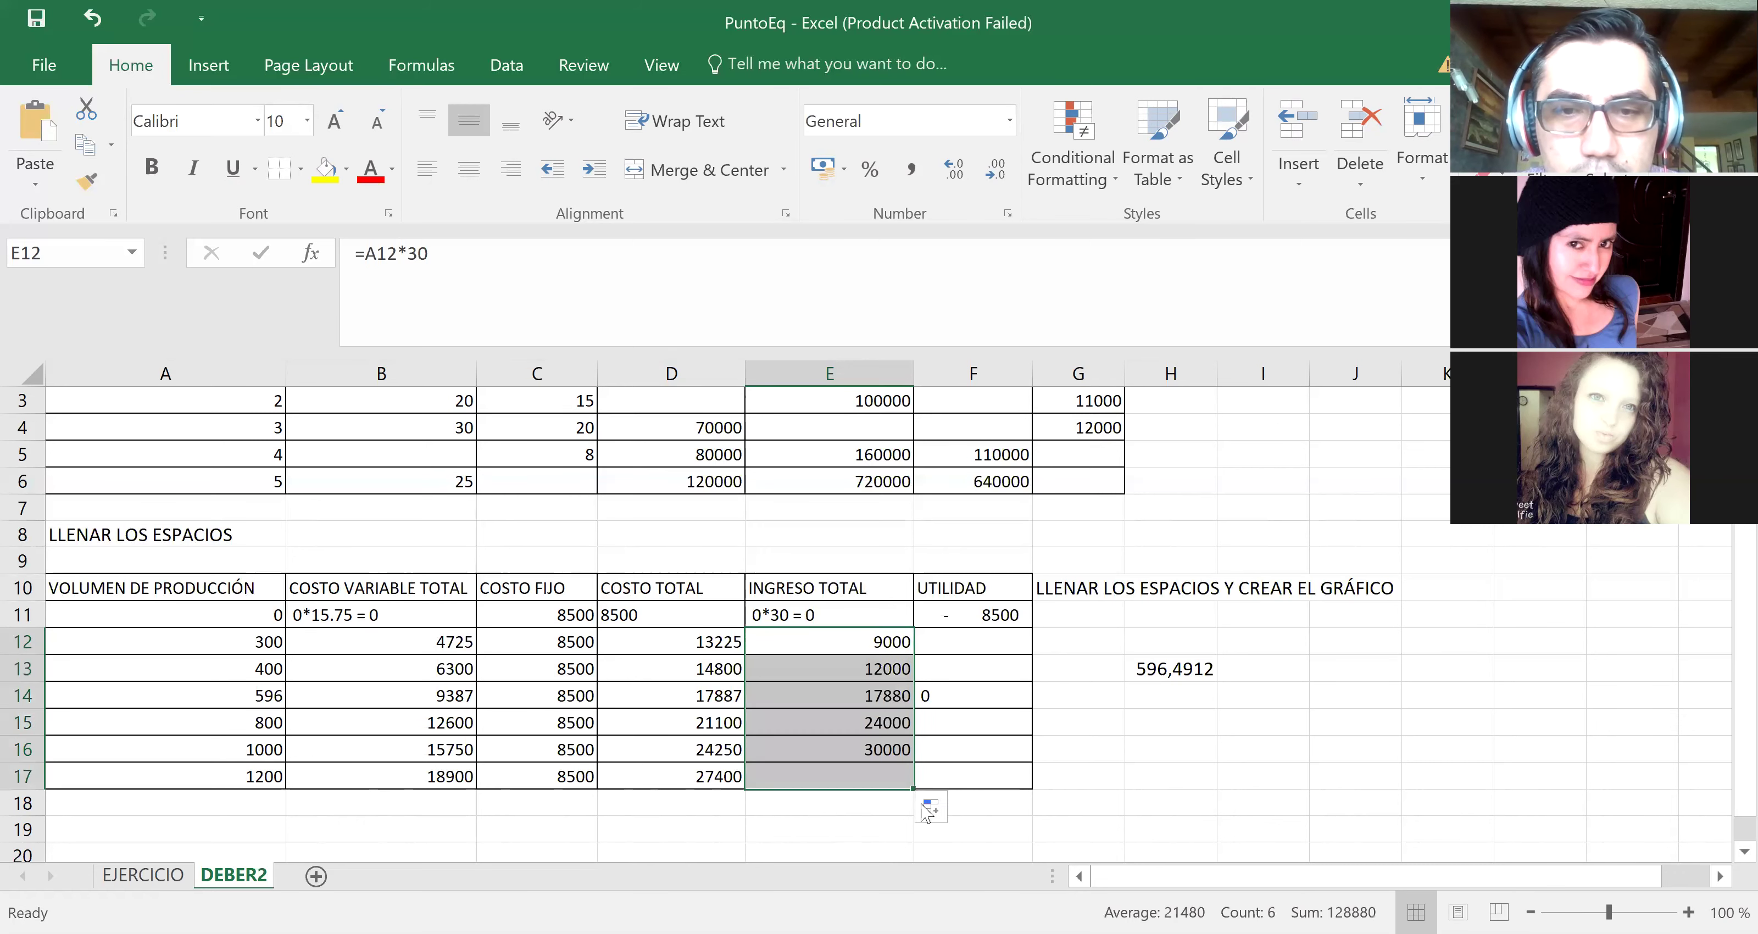
Step: Calculate the profit in F12 with =E12-D12 and fill the formula down to F17
left_click(990, 641)
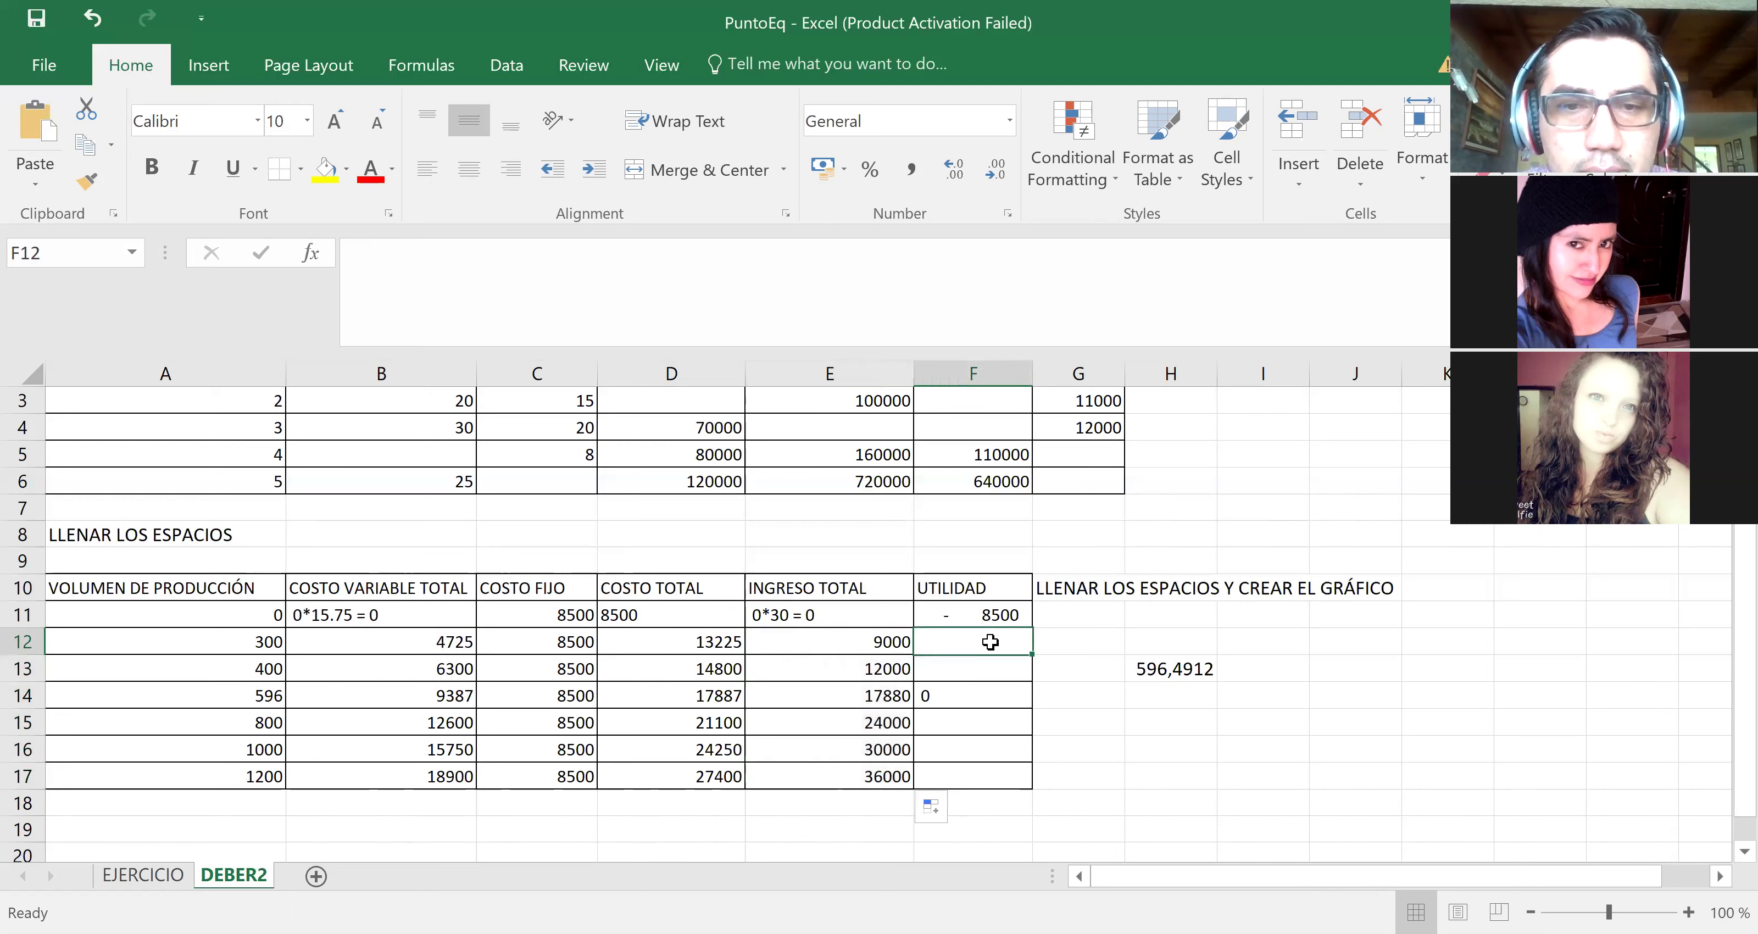
type("=")
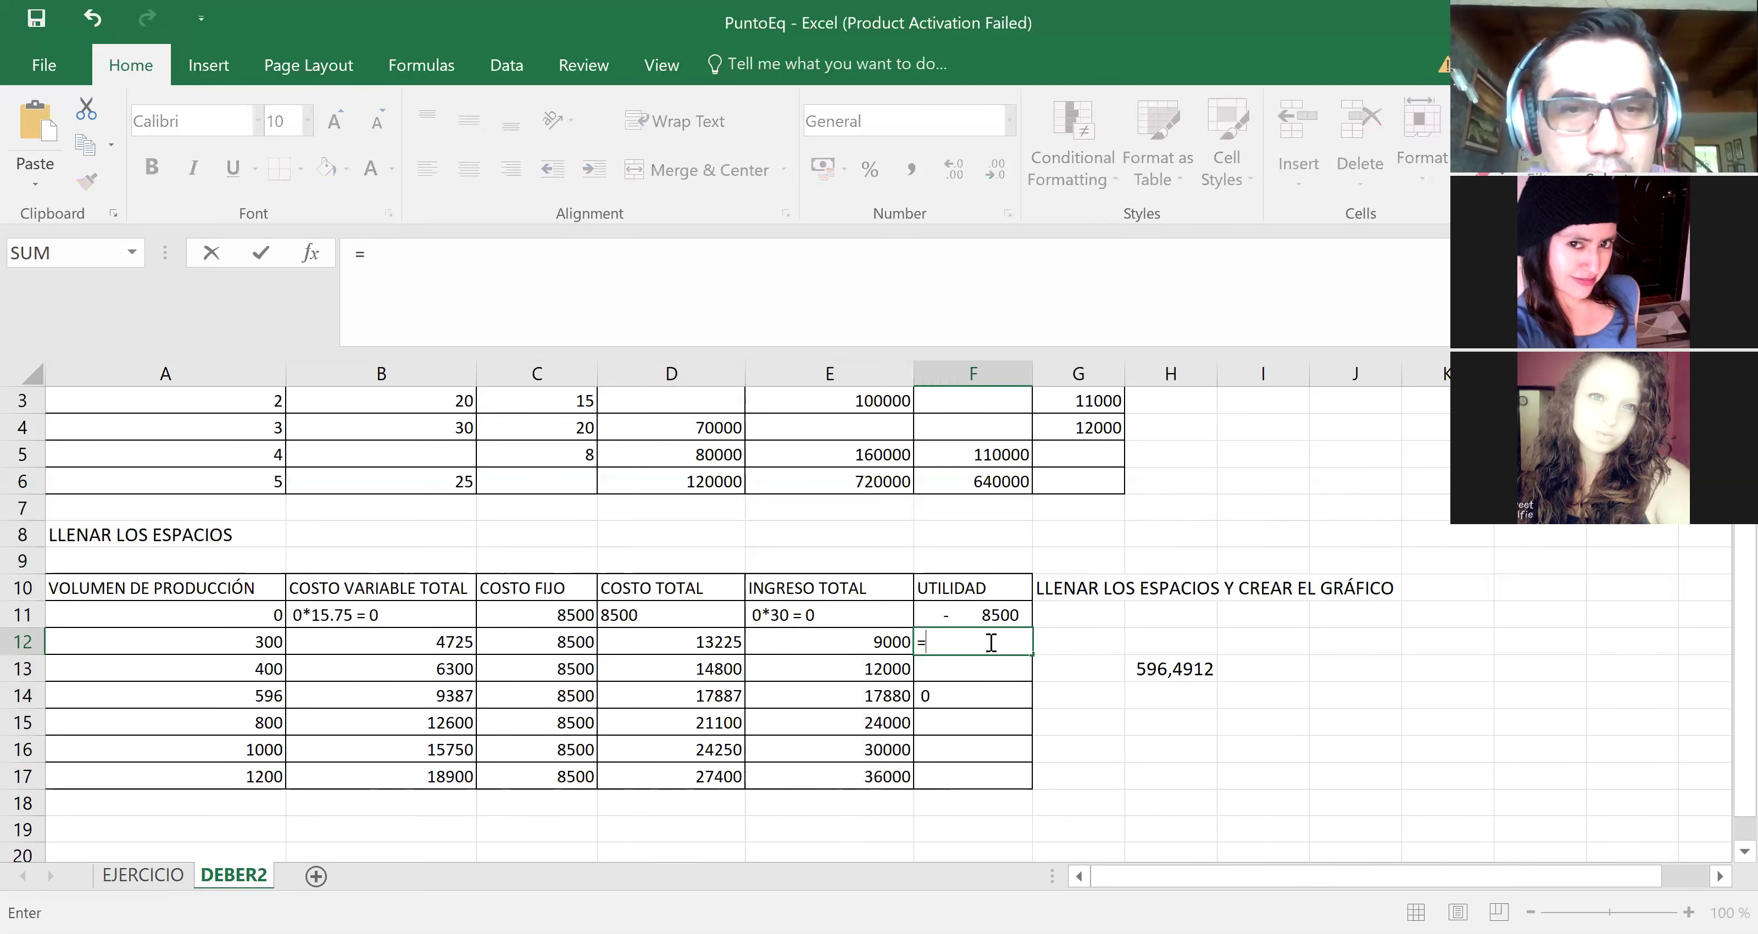
left_click(819, 639)
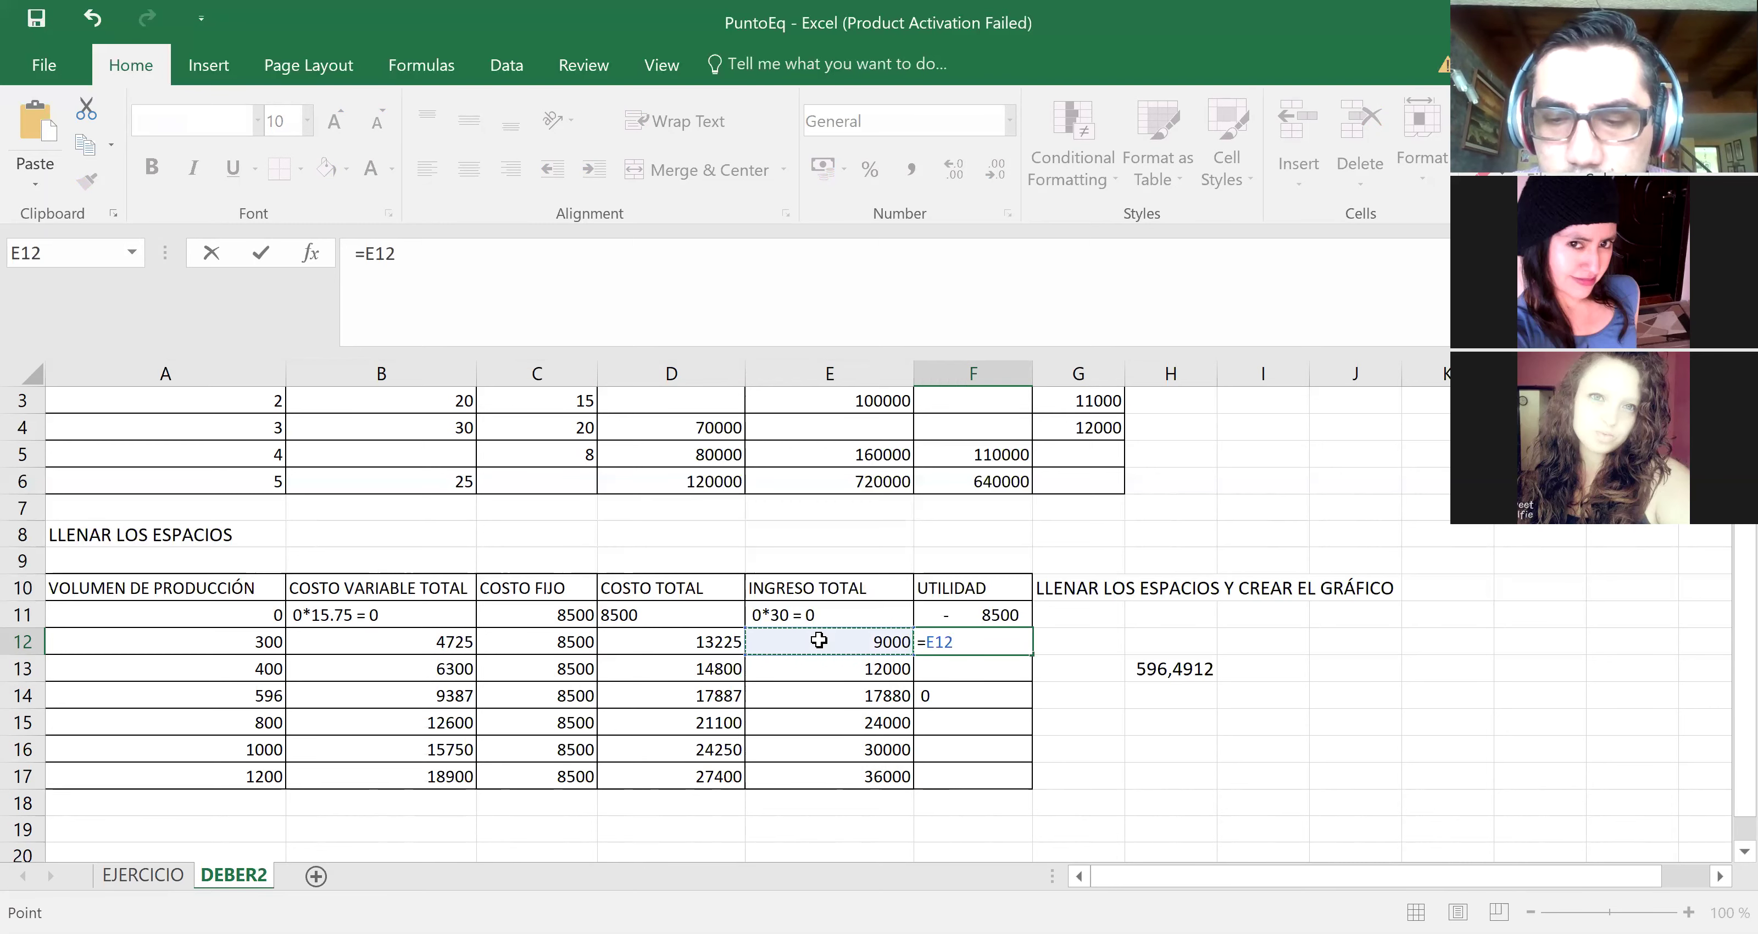
type("-")
left_click(693, 642)
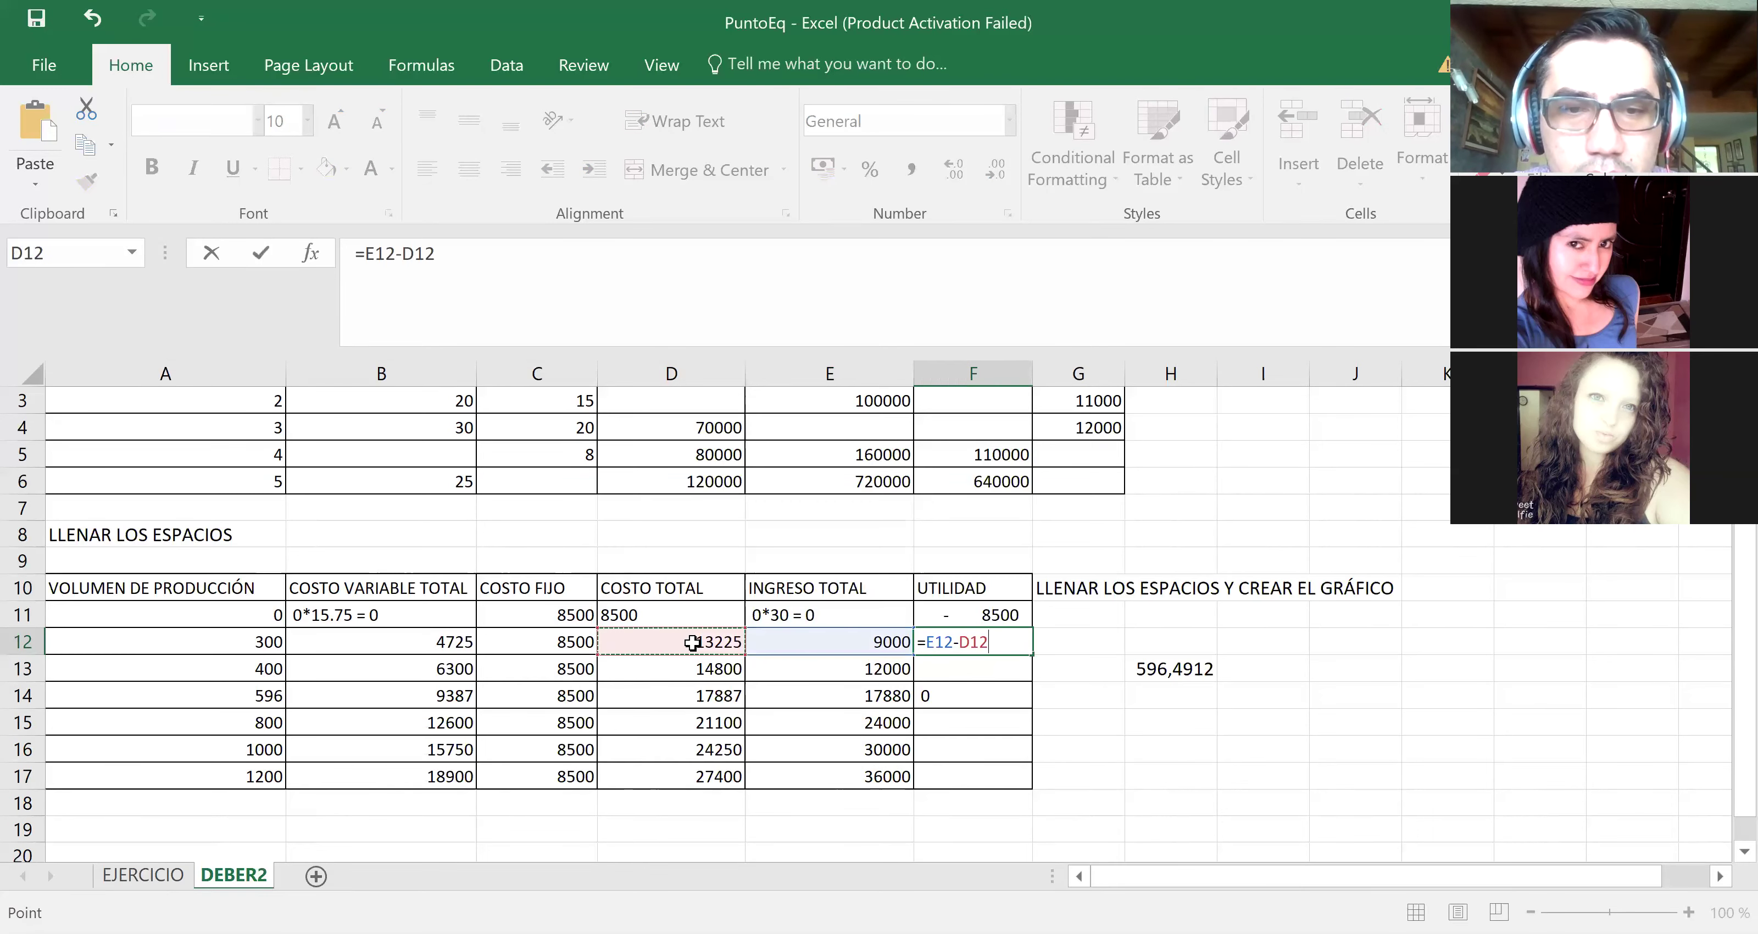
key("Return")
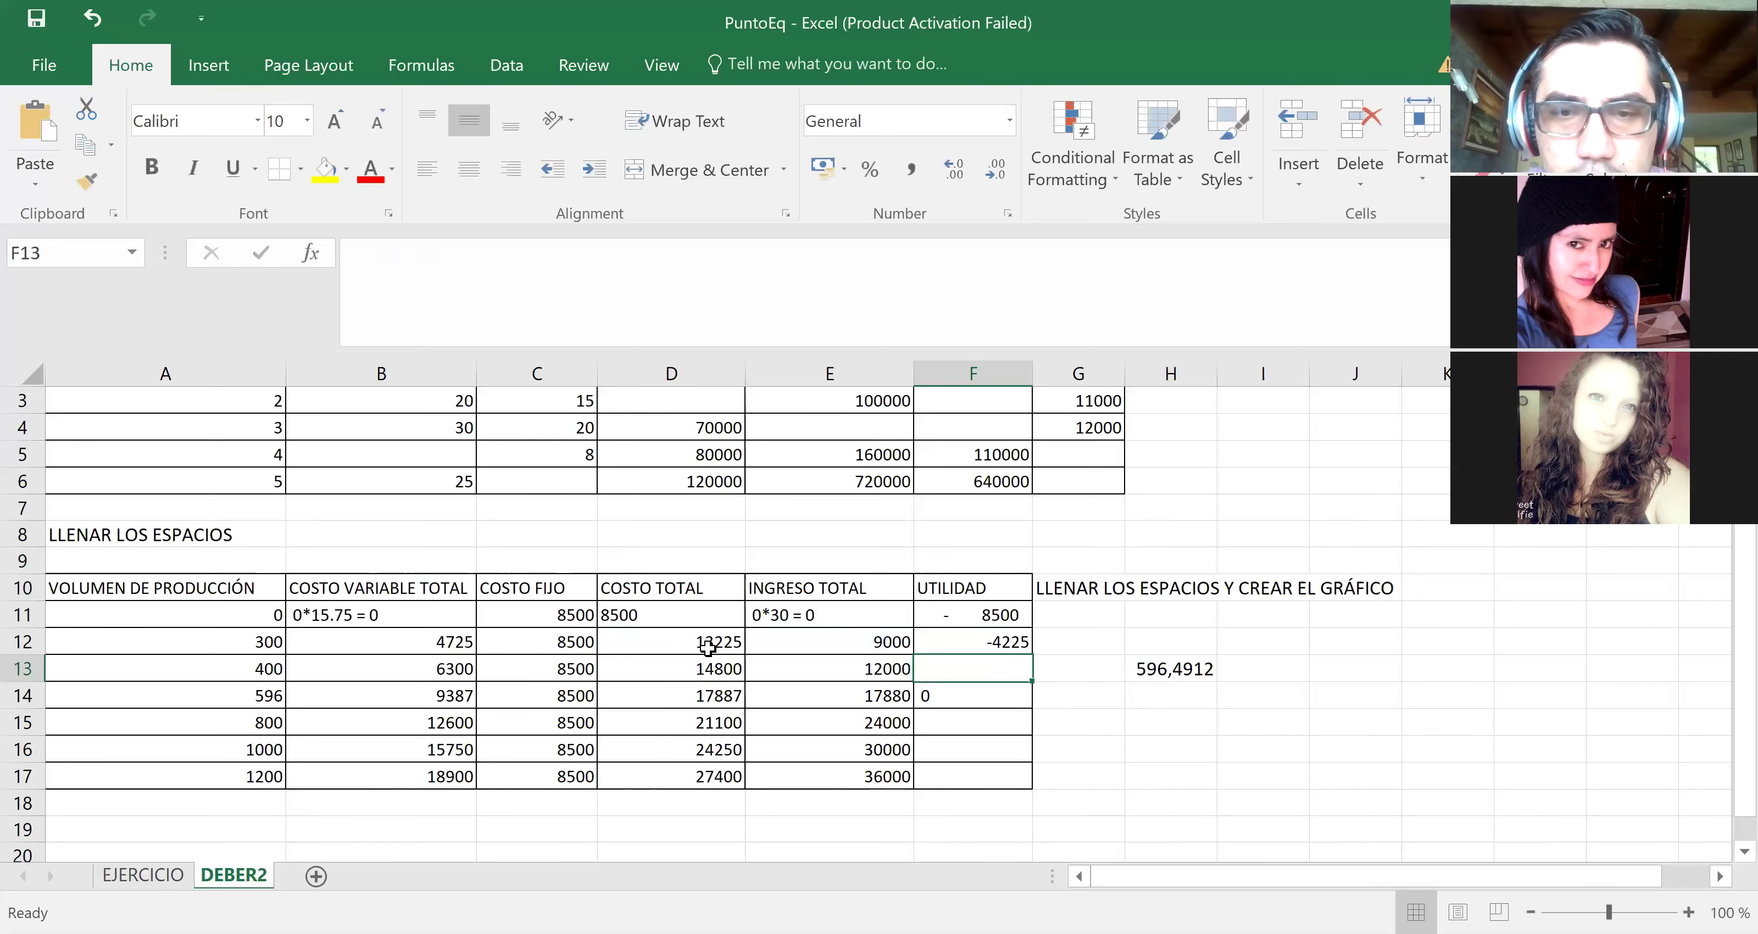
left_click(973, 642)
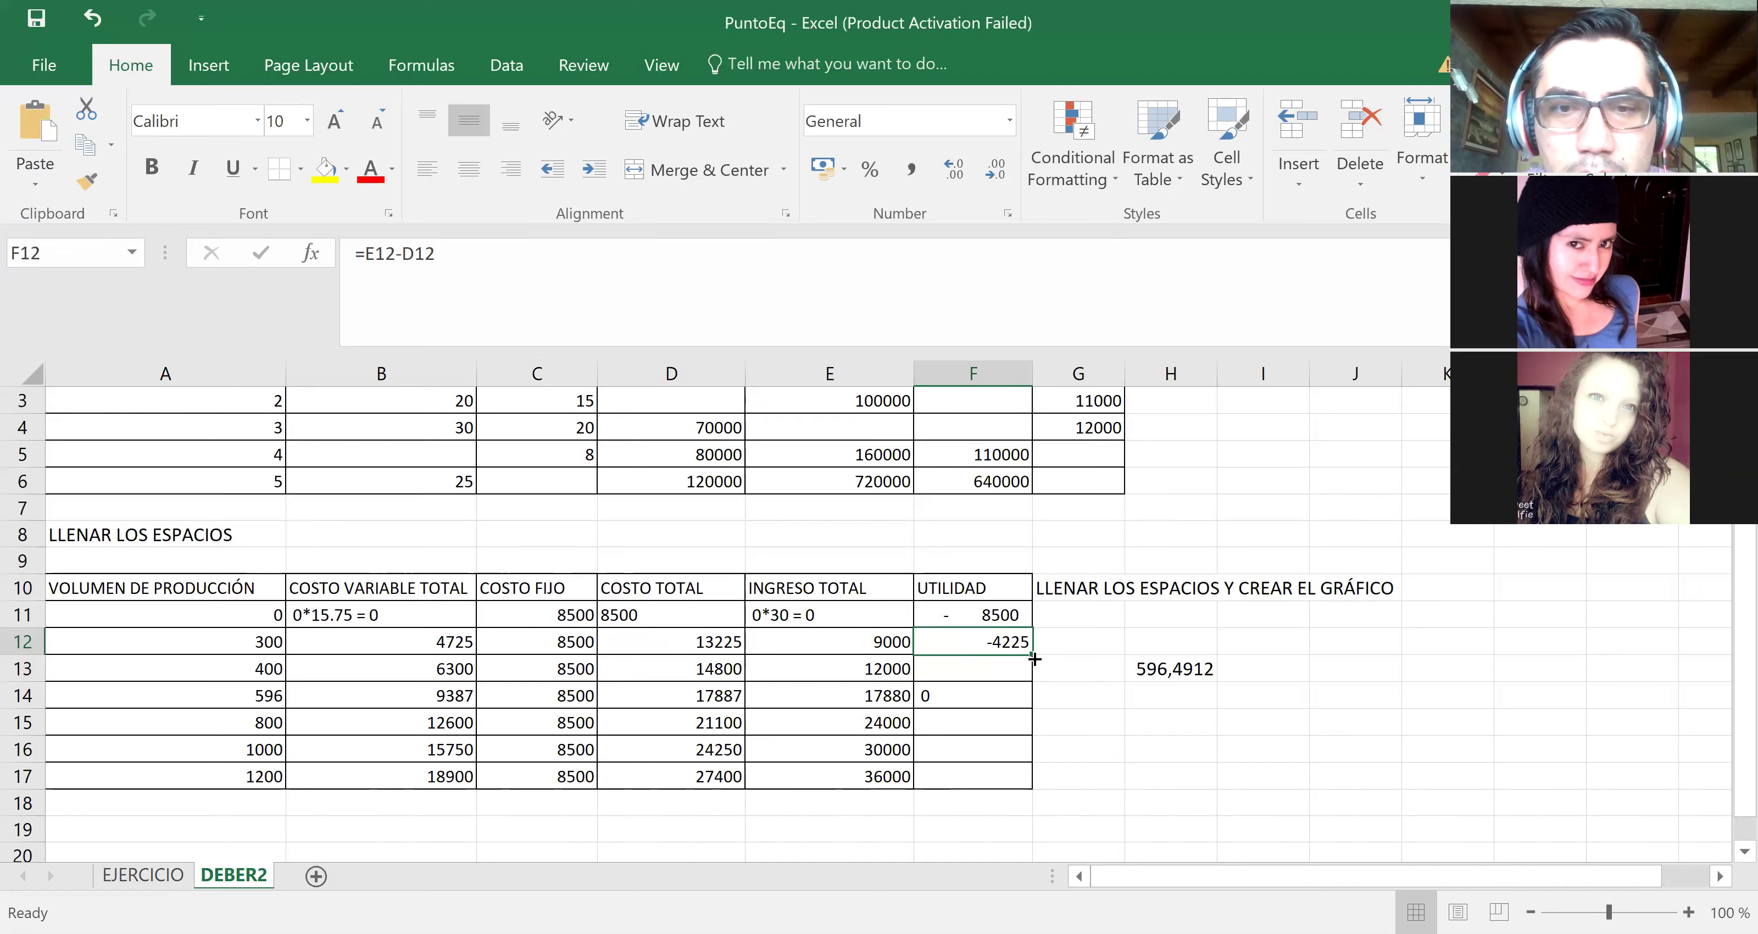
left_click_drag(1034, 655, 1038, 790)
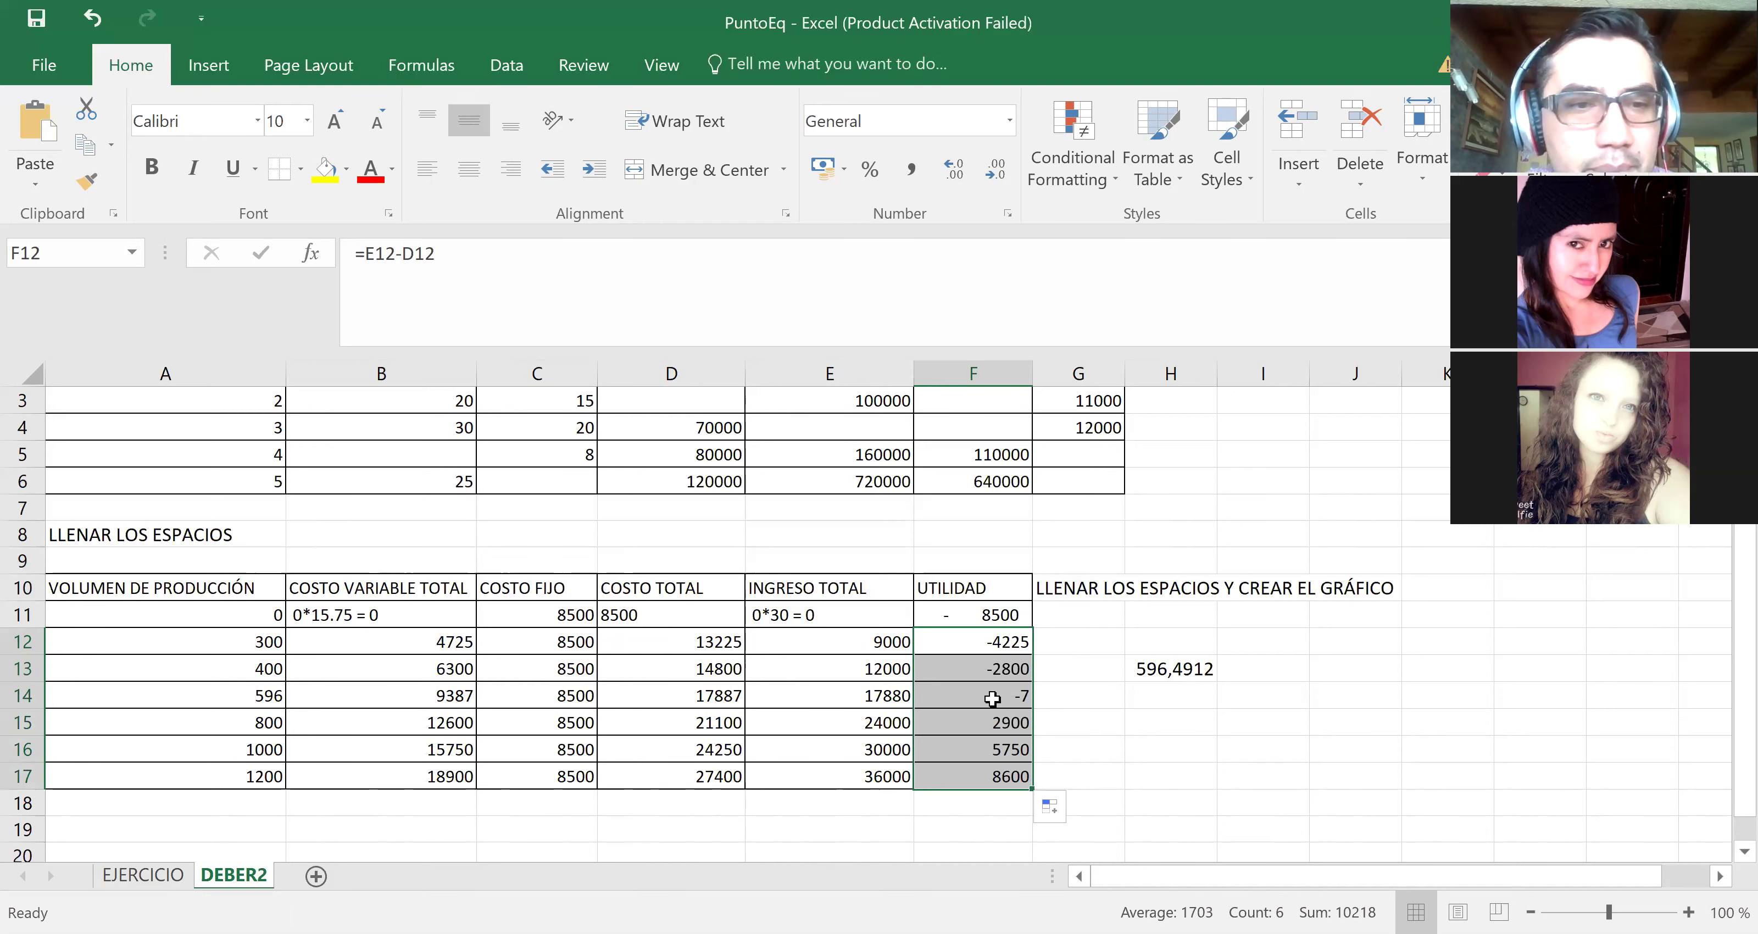
Step: Set the equilibrium production volume in A14 to 596,4912
left_click(247, 696)
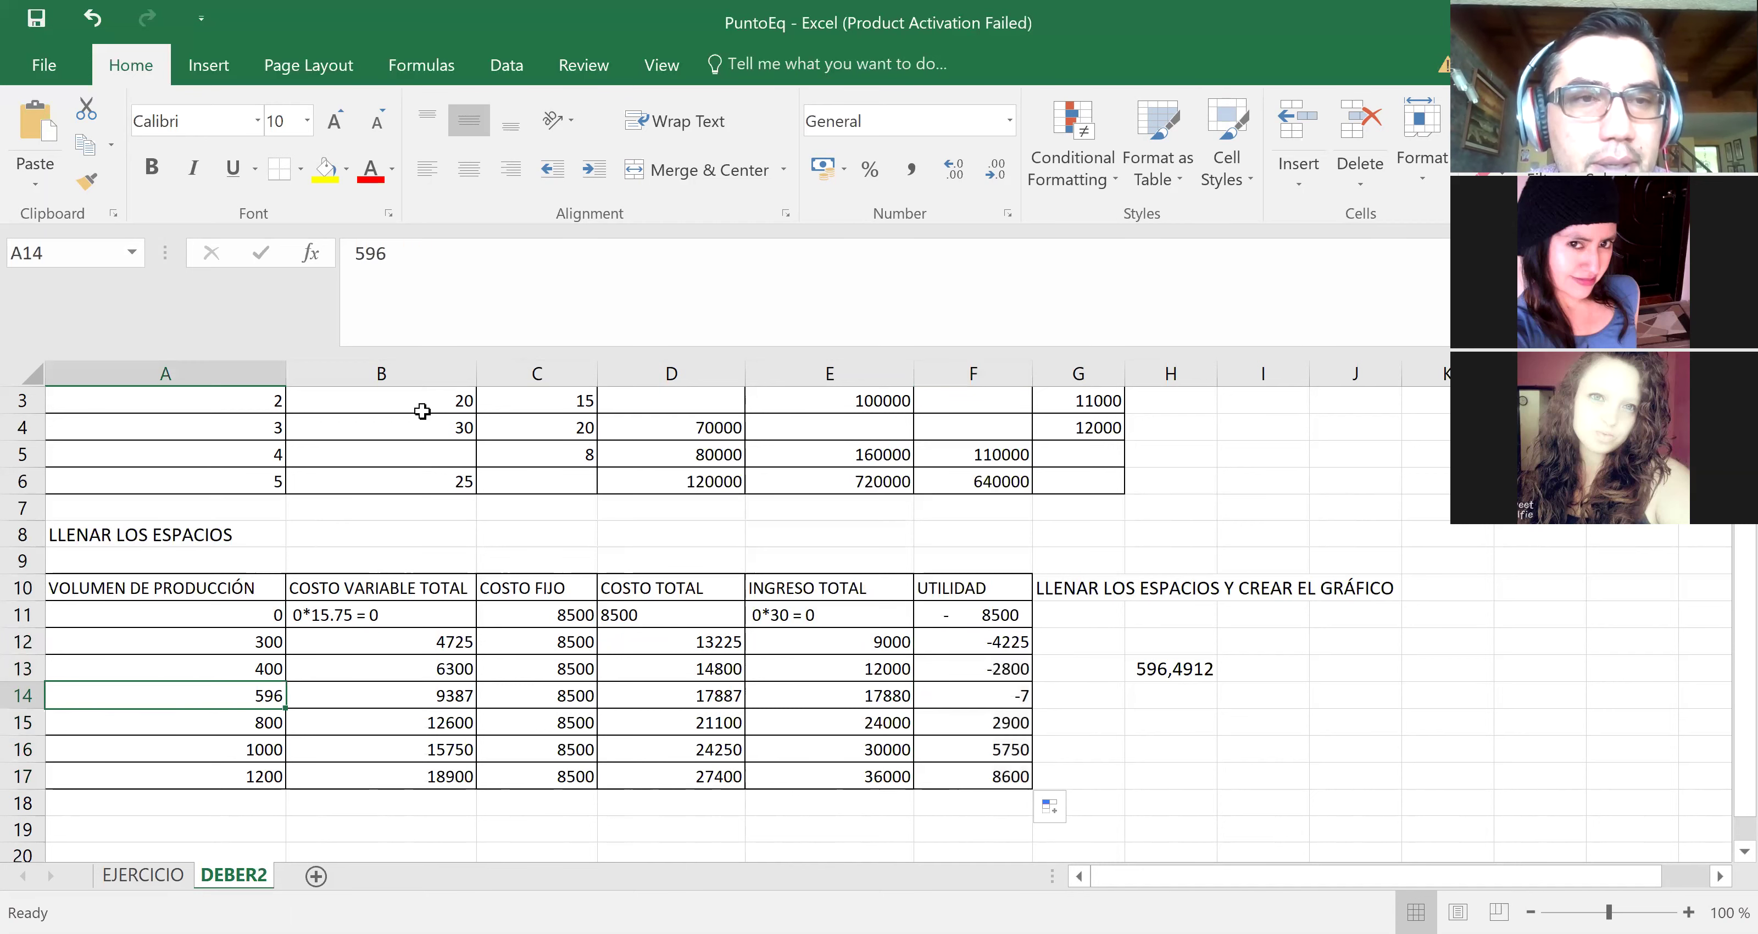
left_click(389, 253)
type(",")
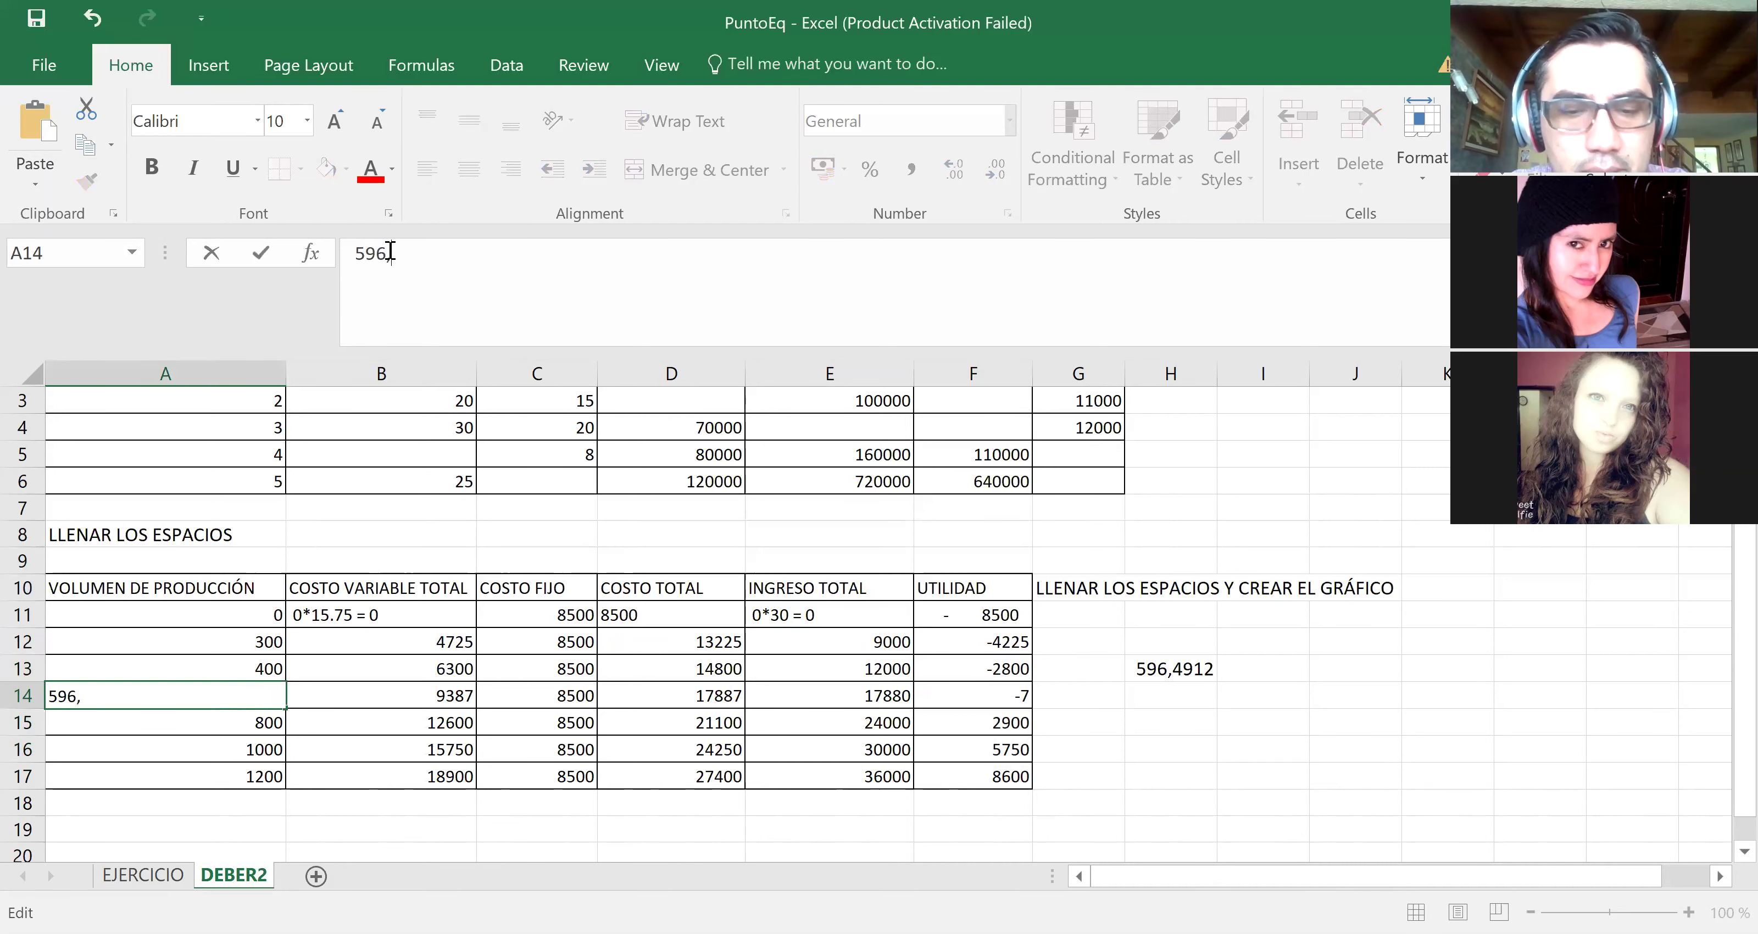
type("49")
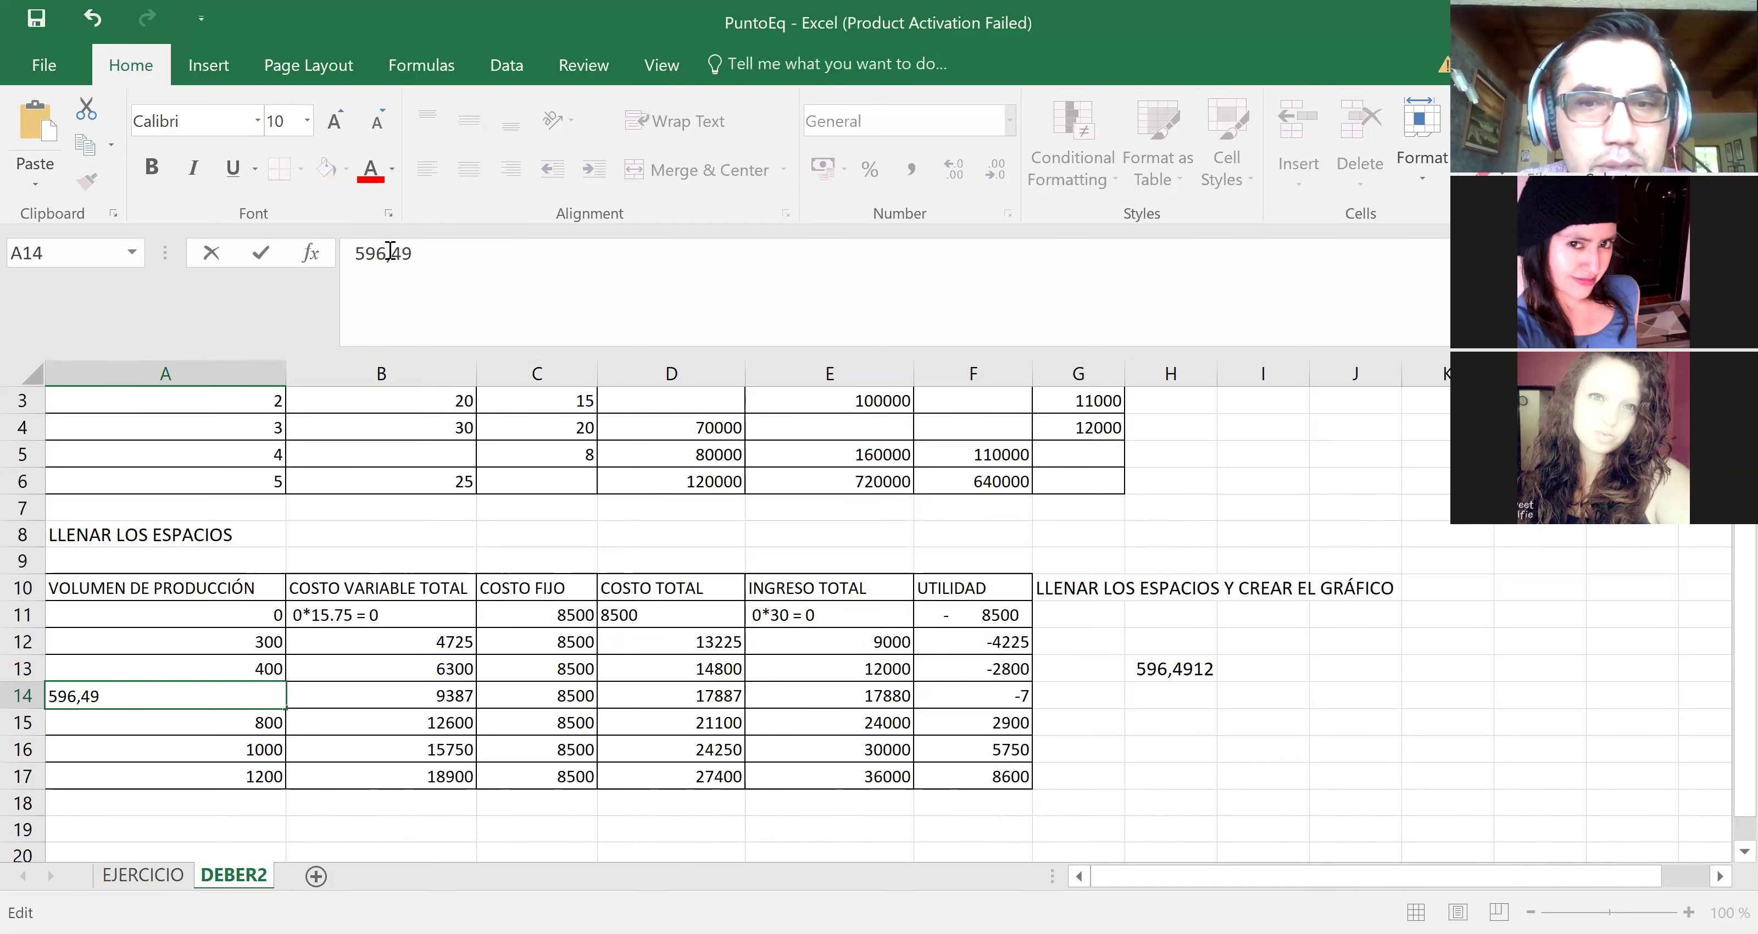
type("12")
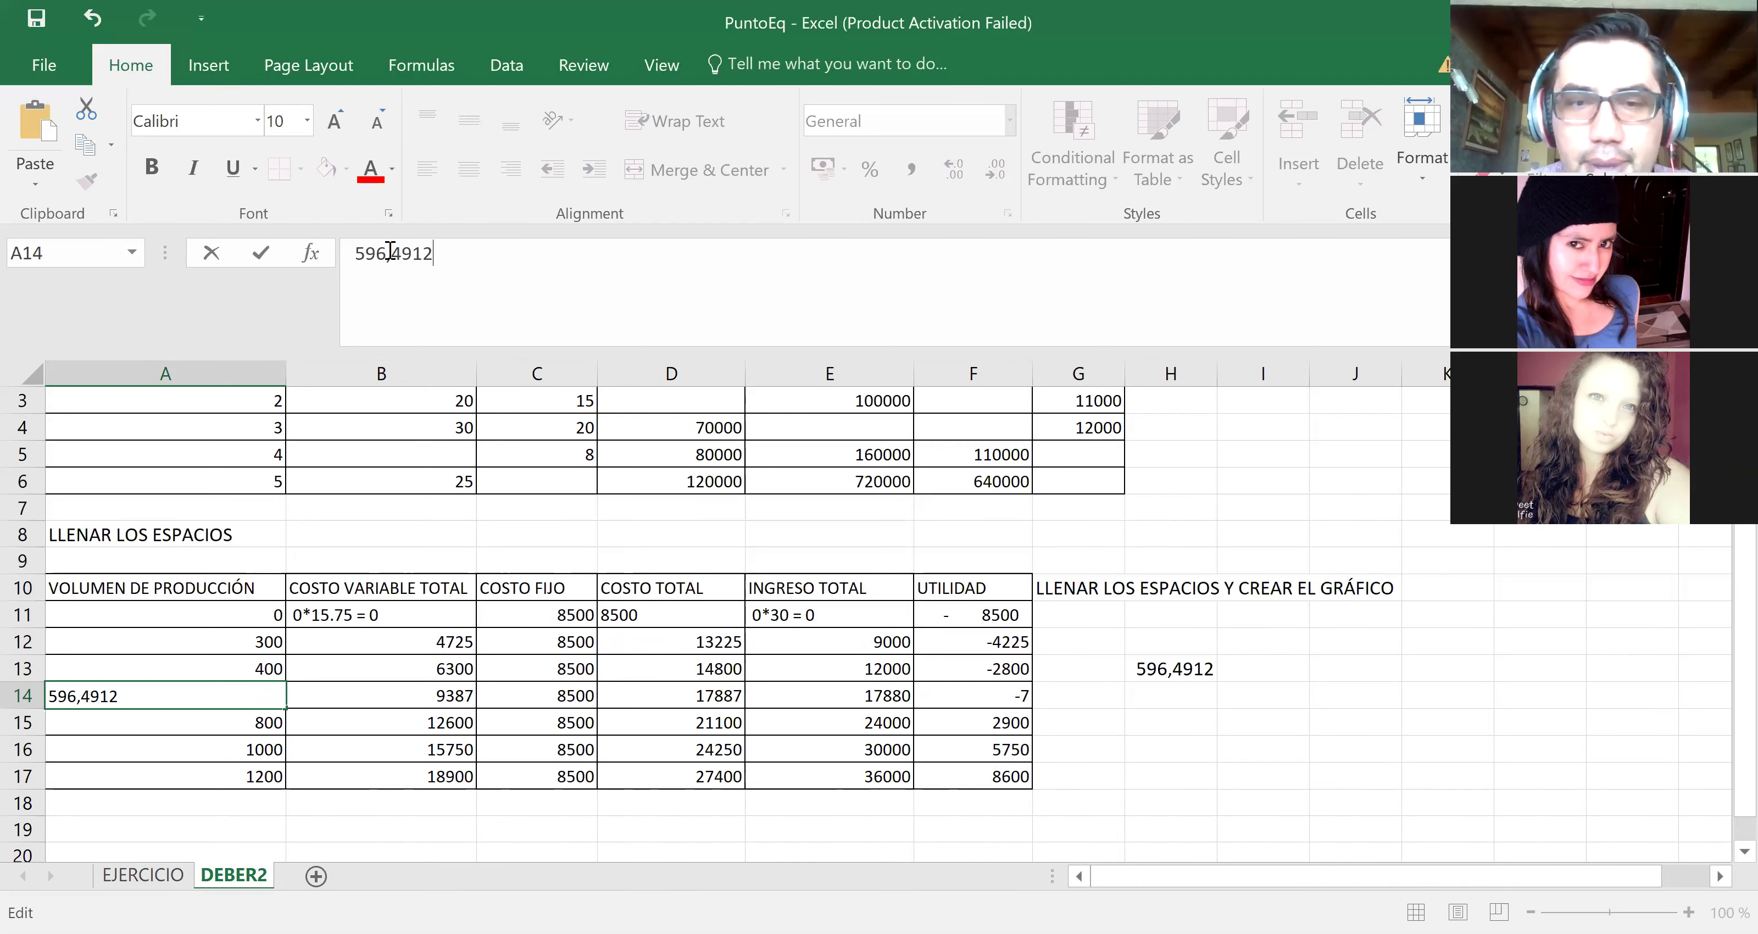
key("Return")
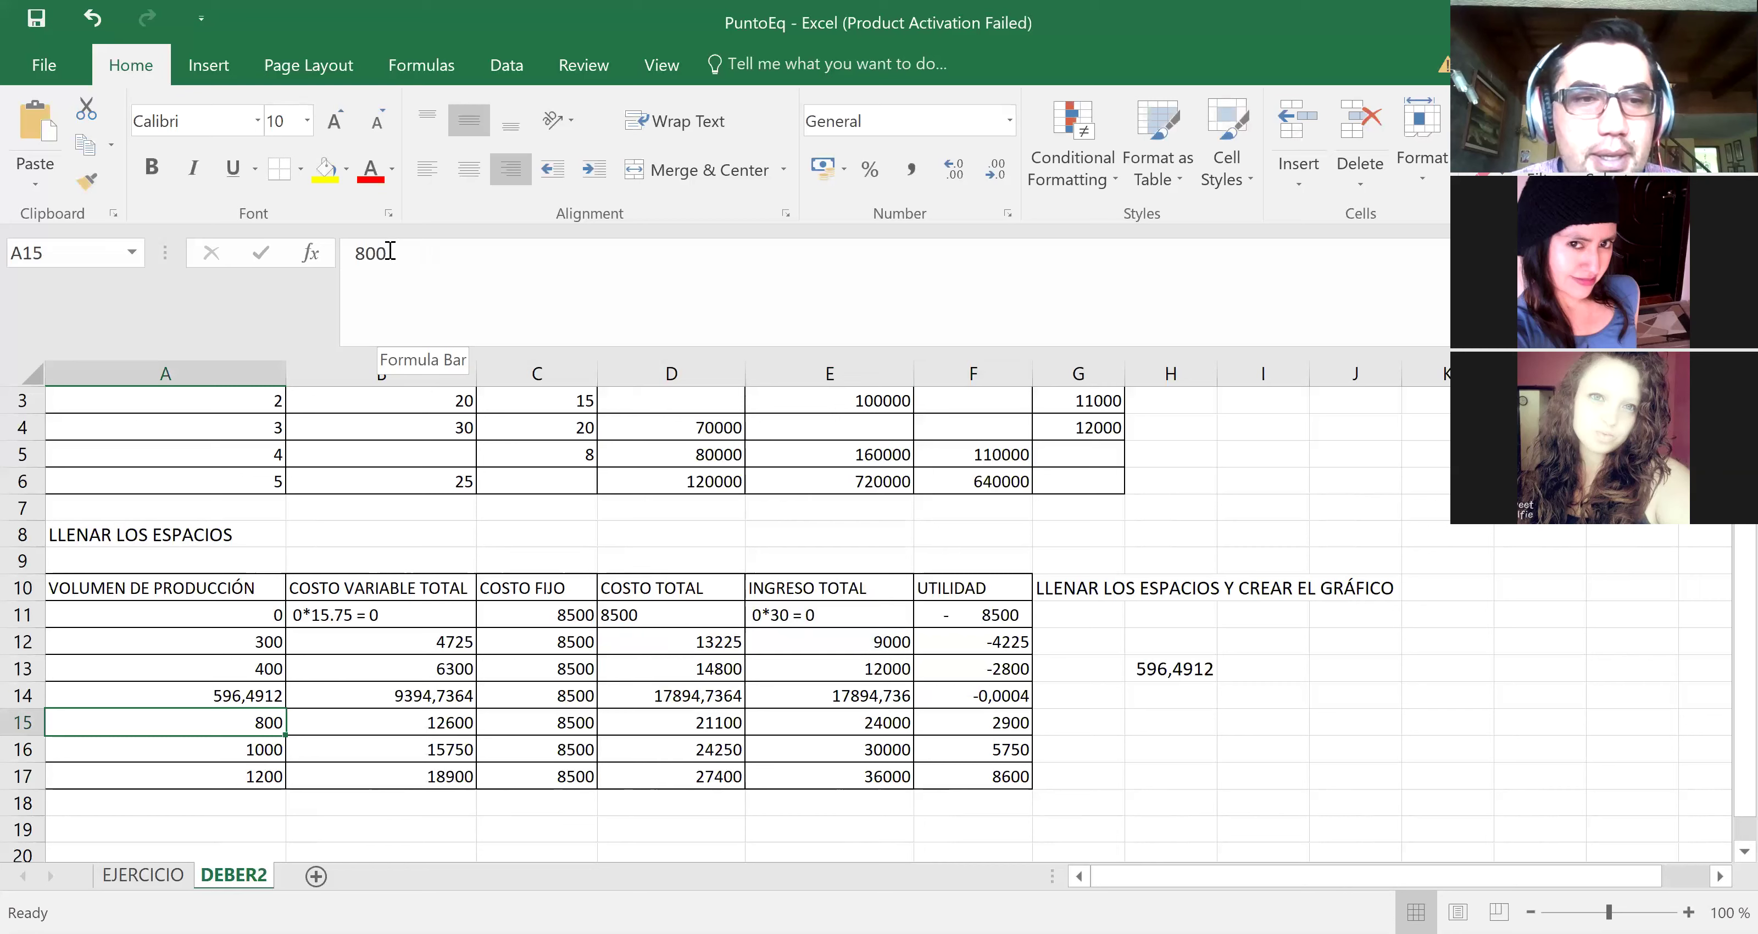
Step: Highlight the equilibrium row A14:F14 with the standard orange fill color
left_click(147, 691)
left_click_drag(314, 683, 995, 690)
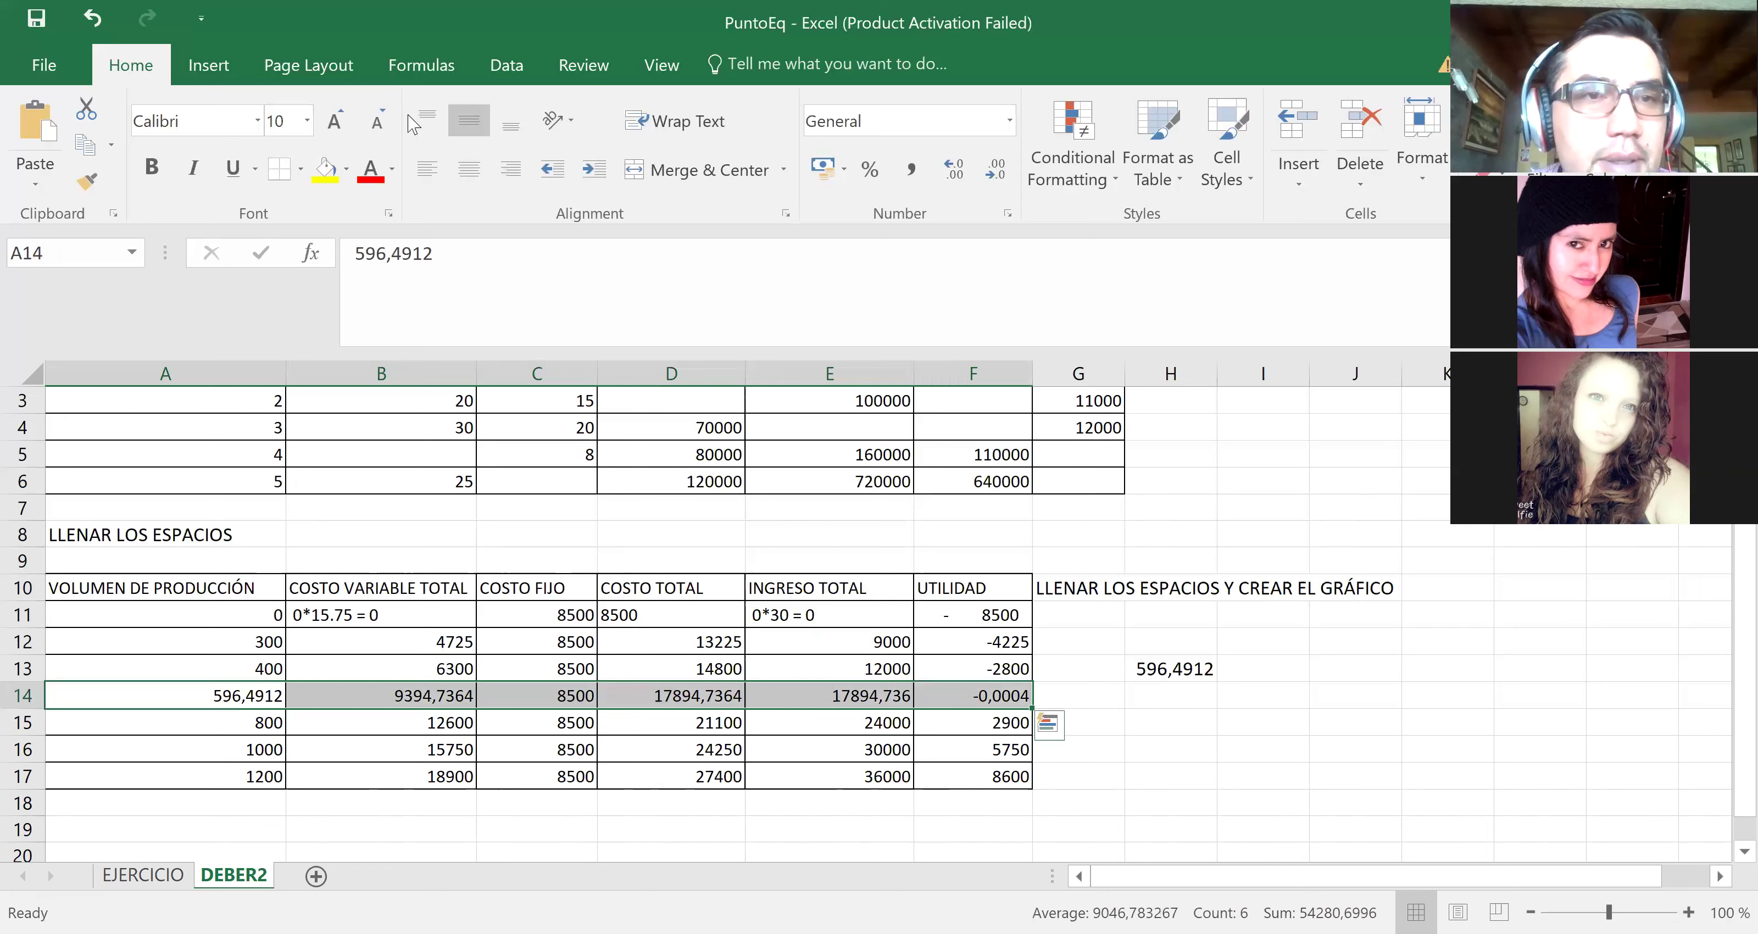
left_click(345, 171)
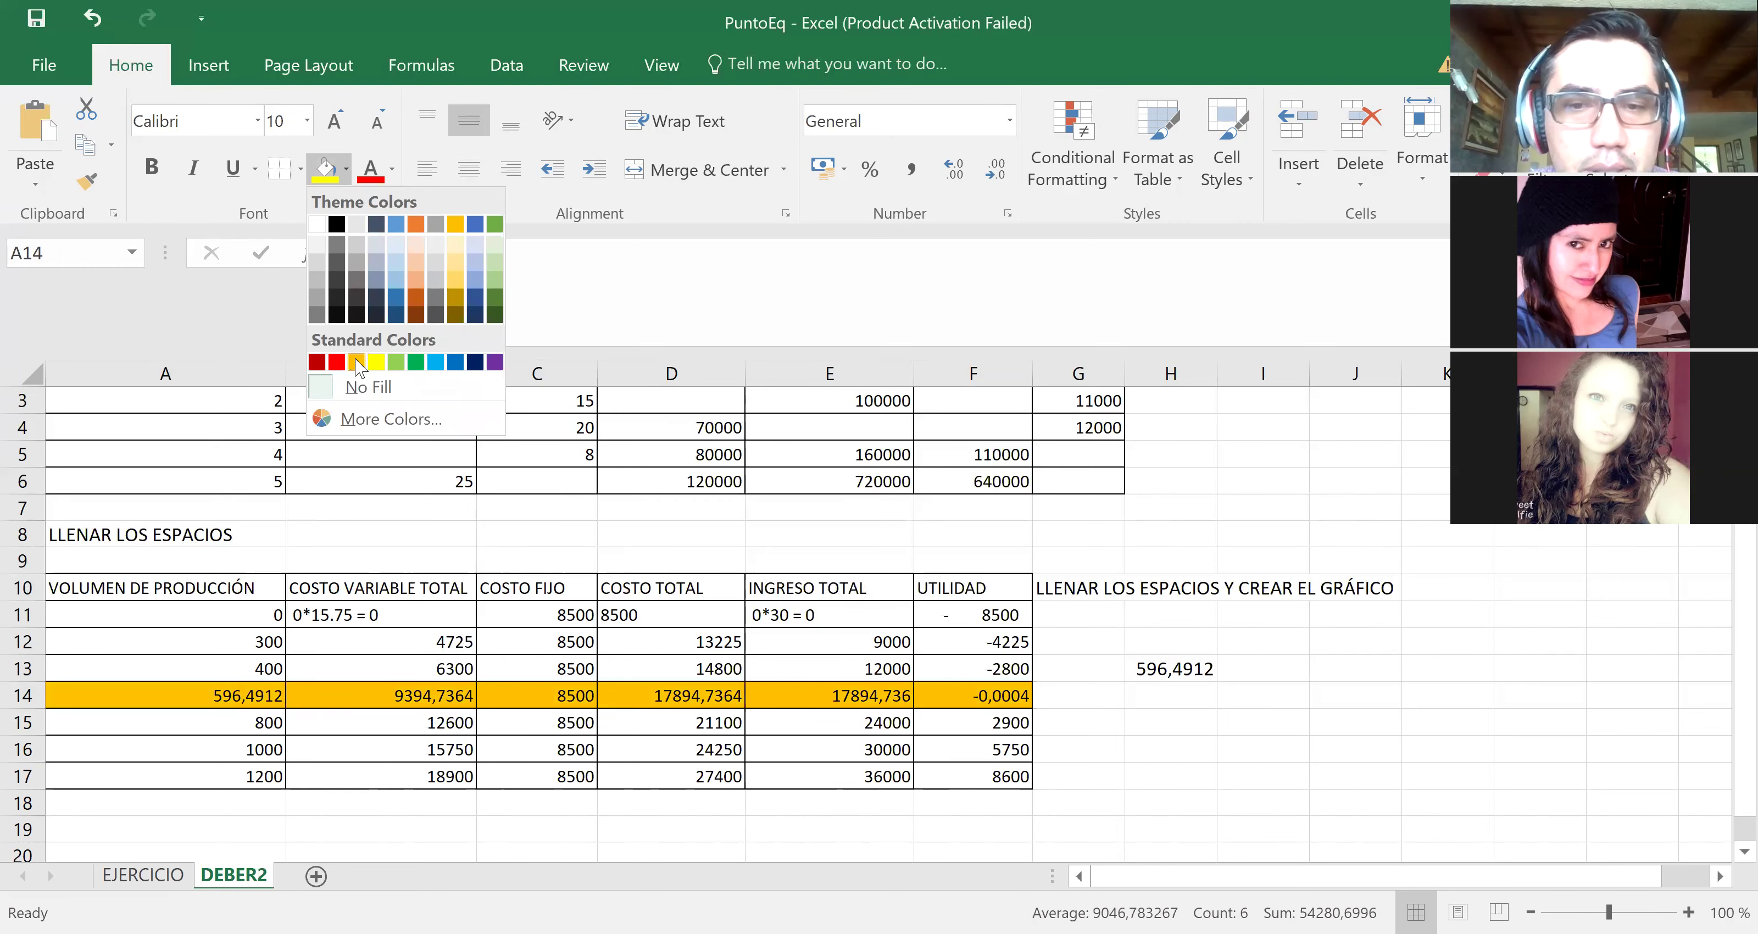
left_click(356, 363)
left_click(962, 725)
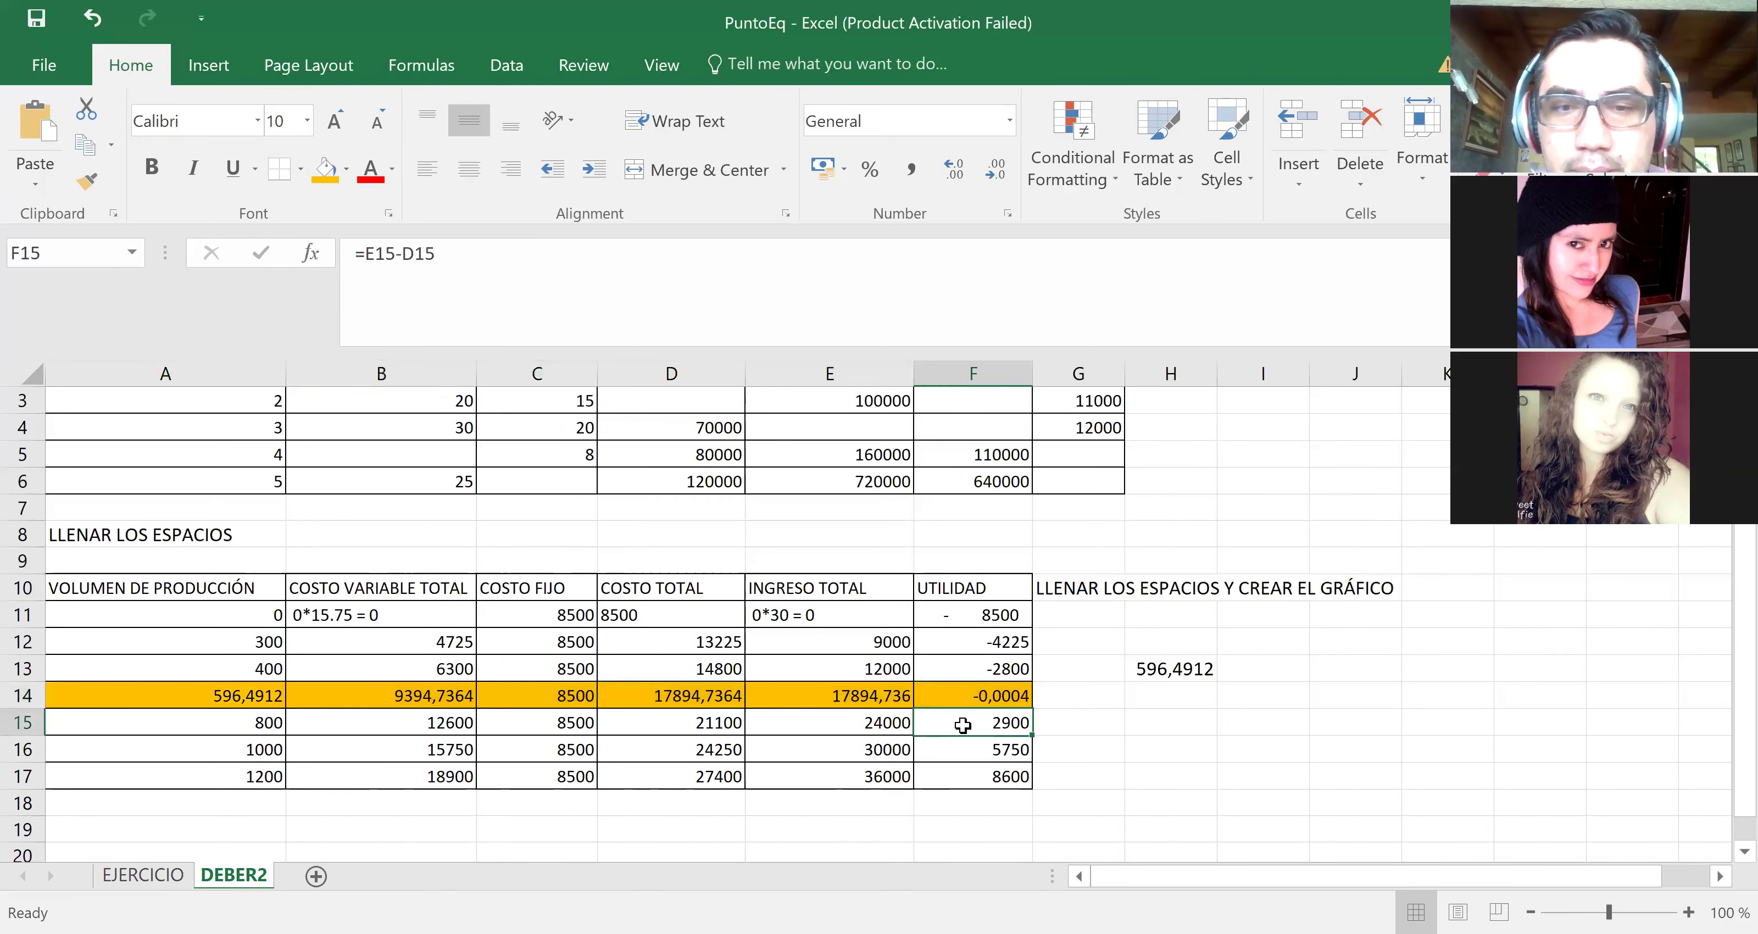
Step: Replace the text entries for variable cost in B11 and total revenue in E11 with the number 0
key("Down")
key("Down")
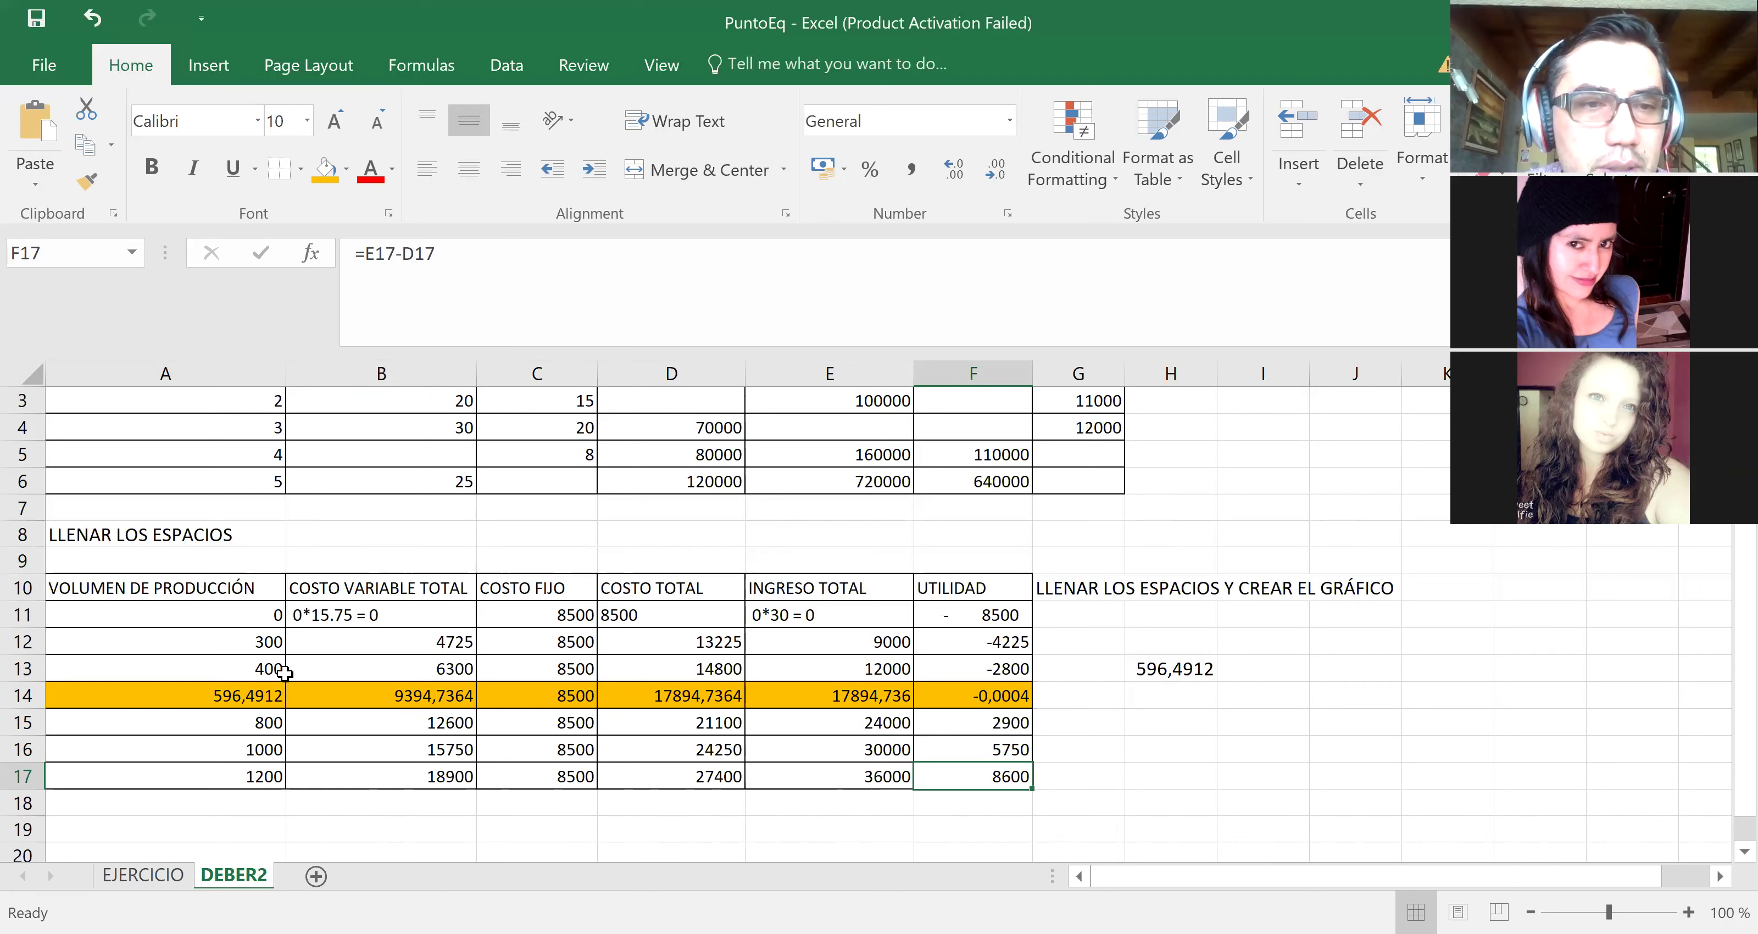
left_click(362, 614)
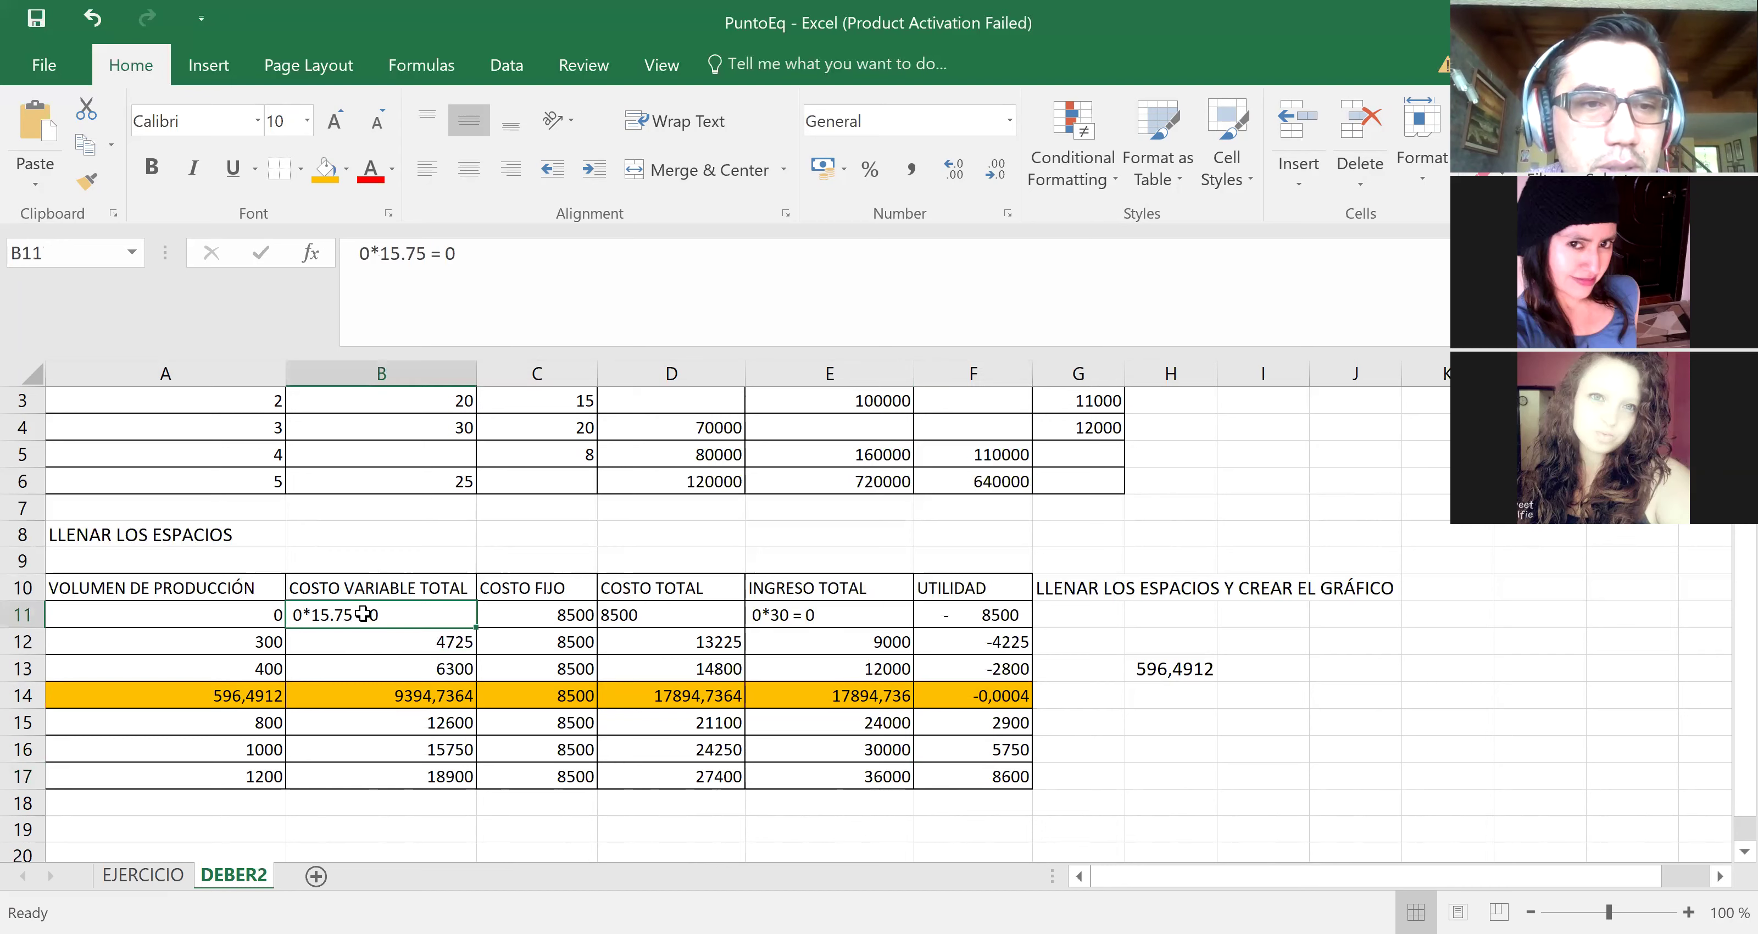
type("0")
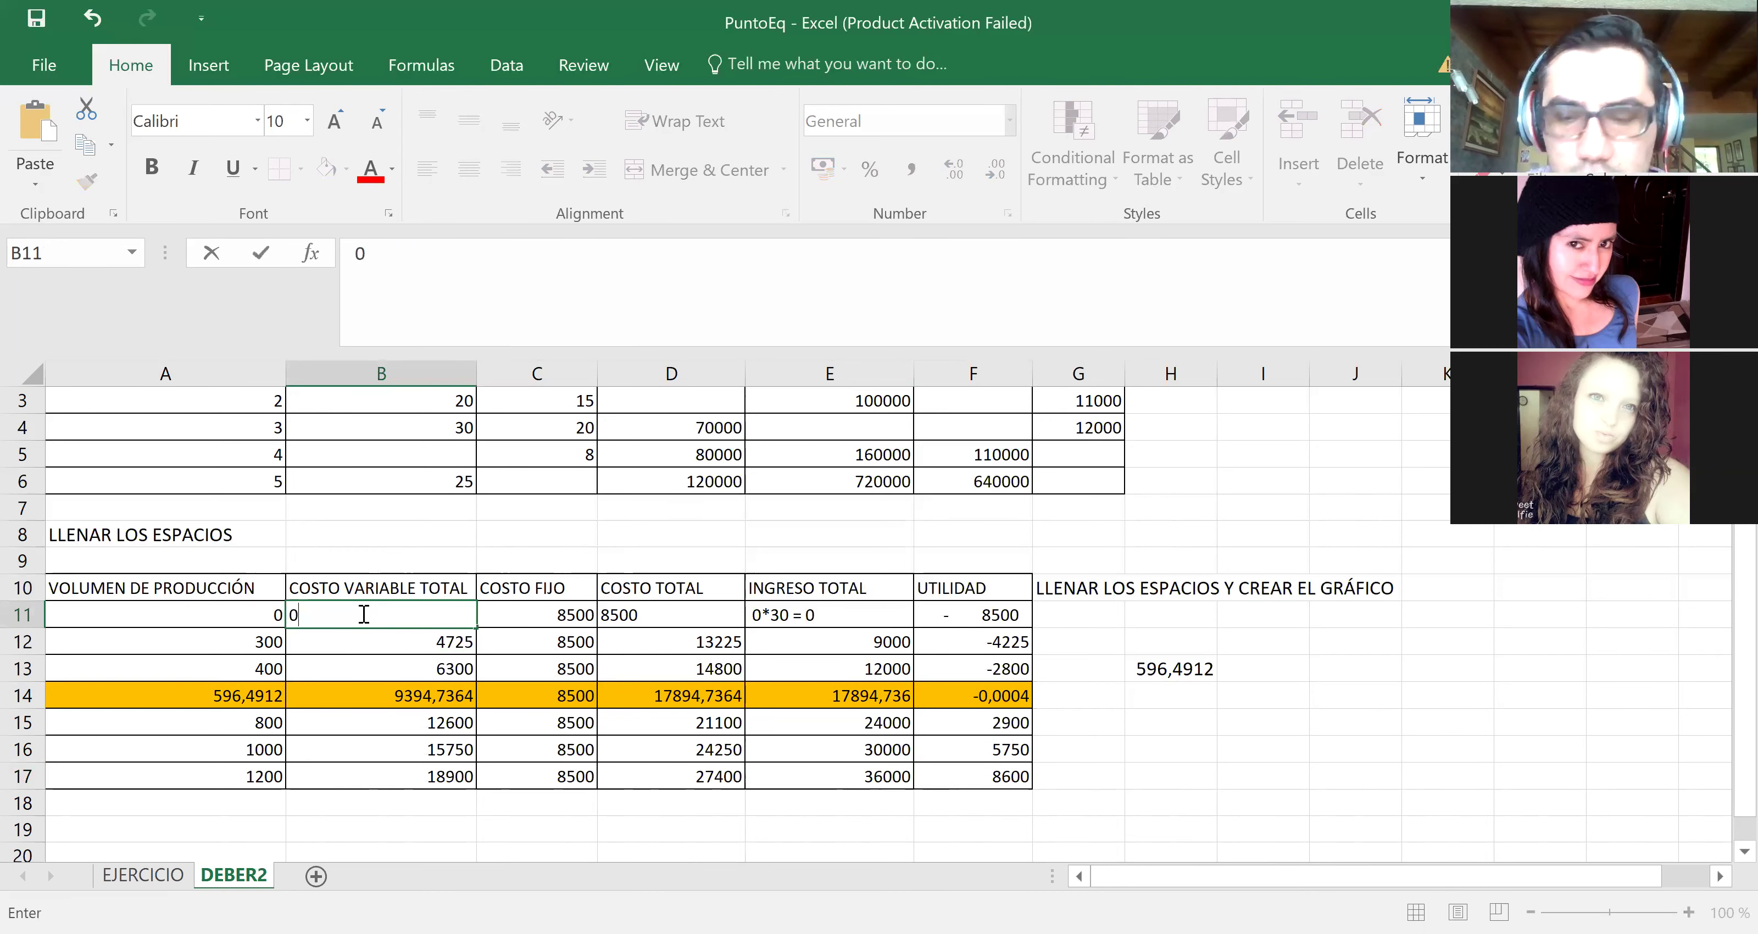
key("Tab")
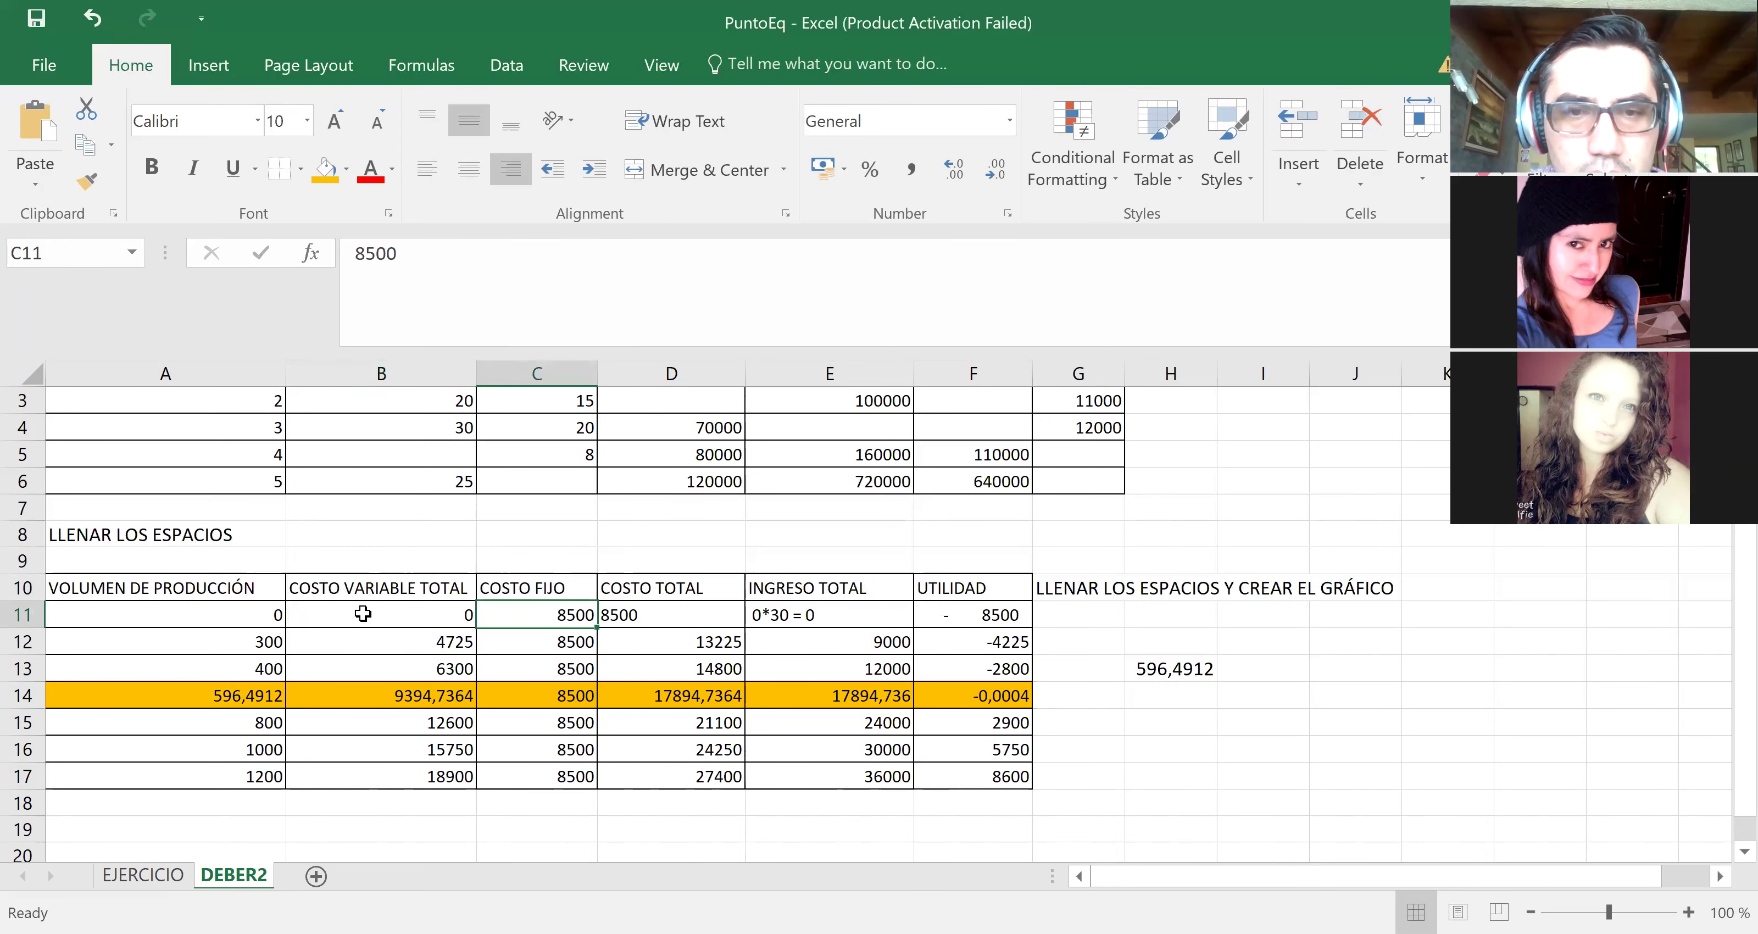
key("Tab")
key("Tab")
type("0")
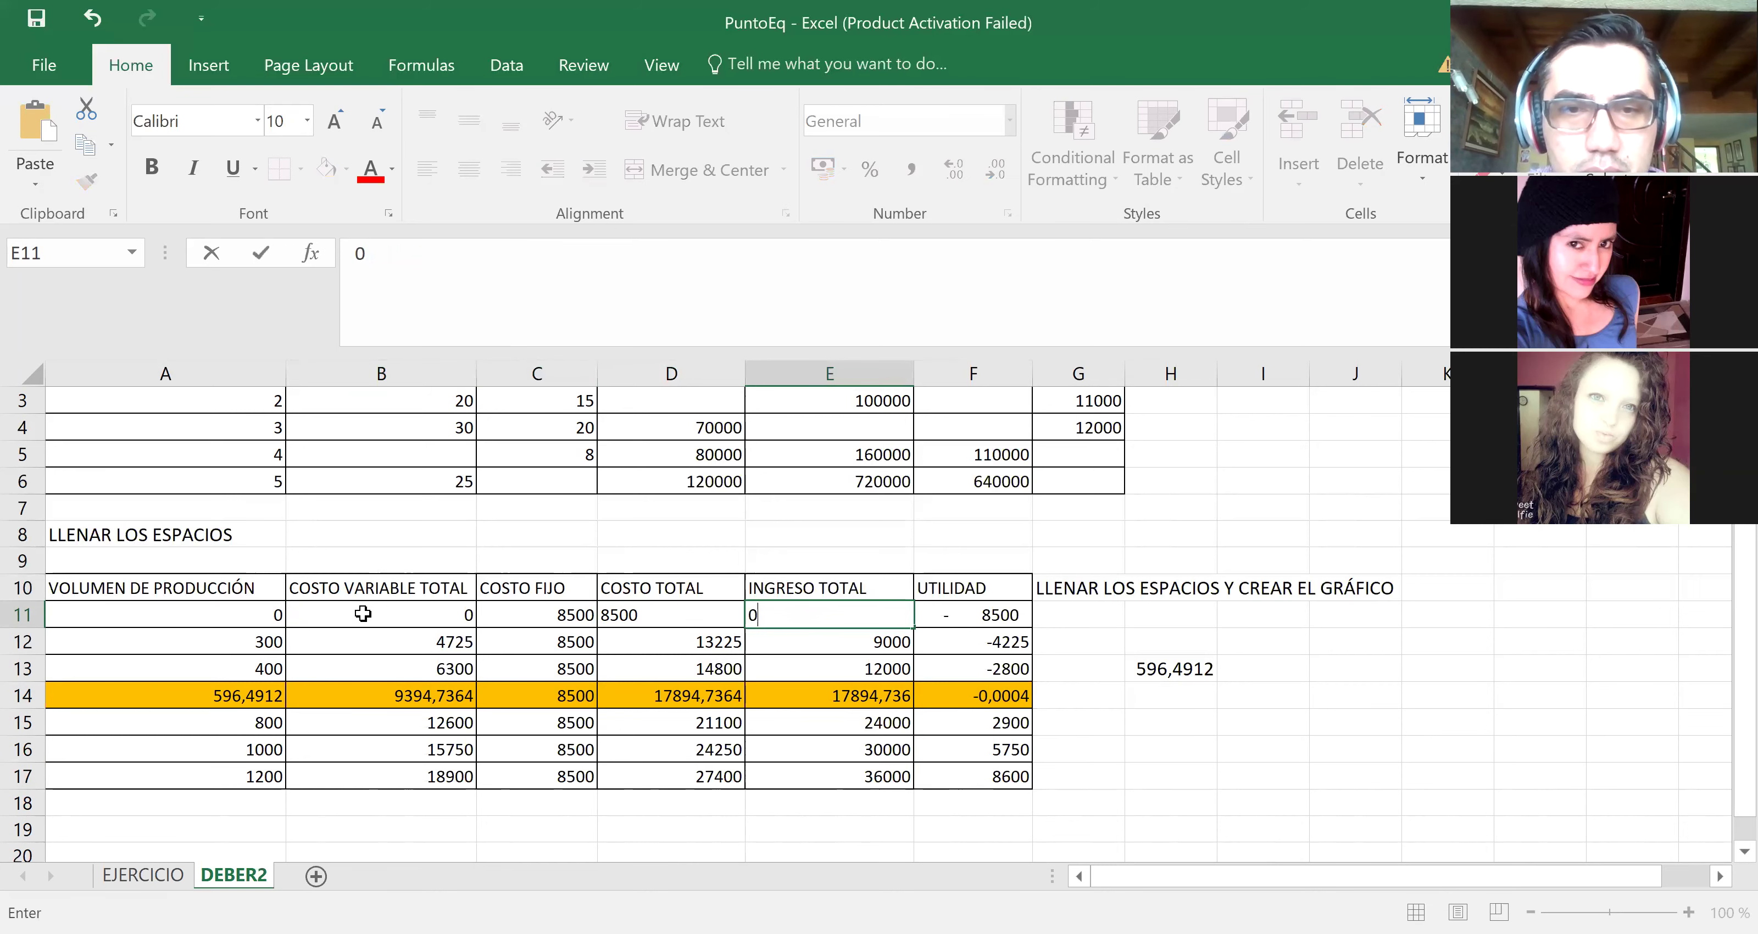
key("Tab")
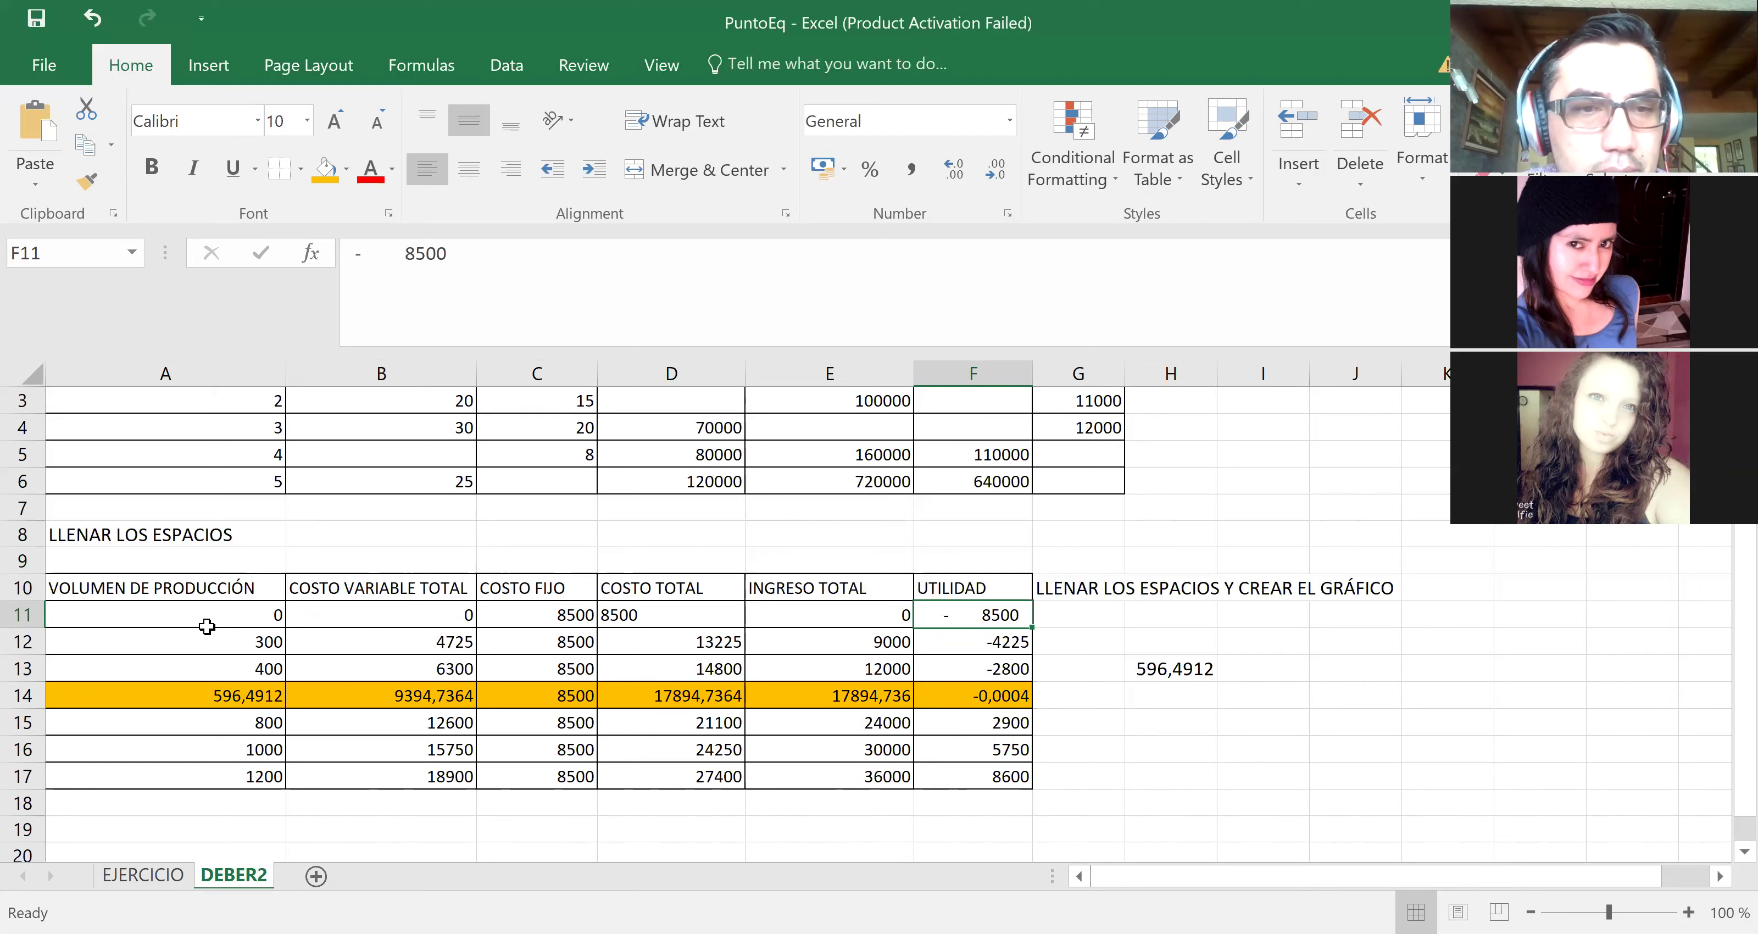
Step: Insert a Line with Markers chart from A11:A17, C11:C17, D11:D17 and E11:E17, and place it beside the UTILIDAD column
left_click_drag(226, 616, 253, 775)
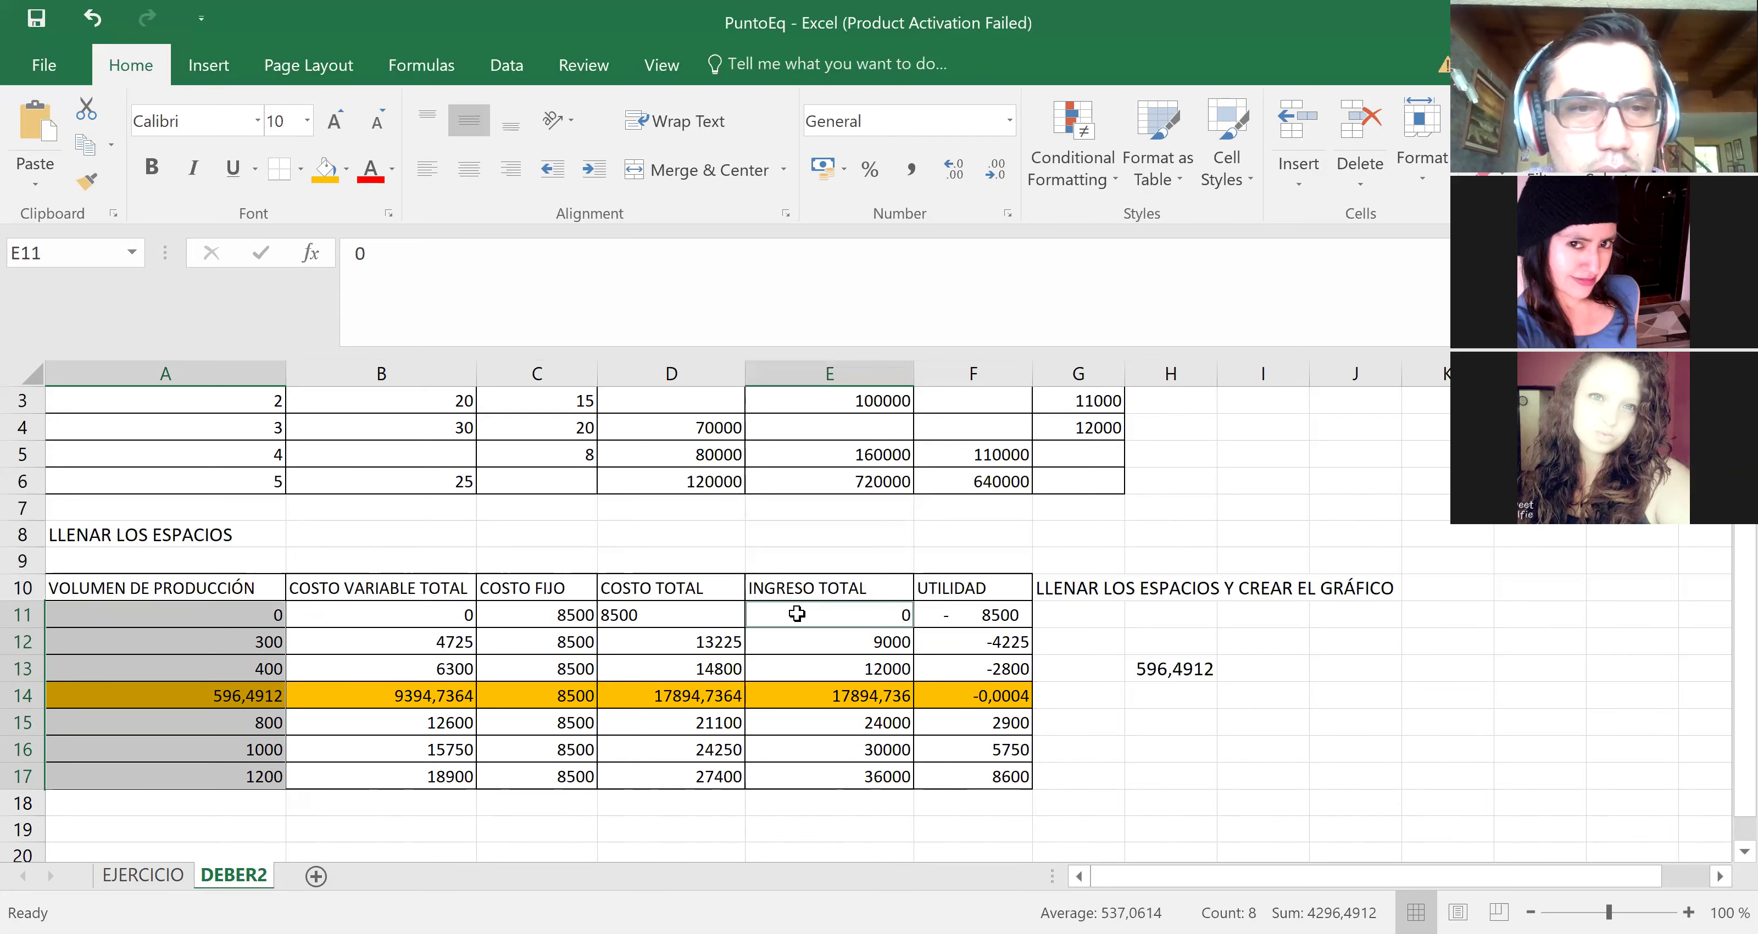
key("ctrl+Down")
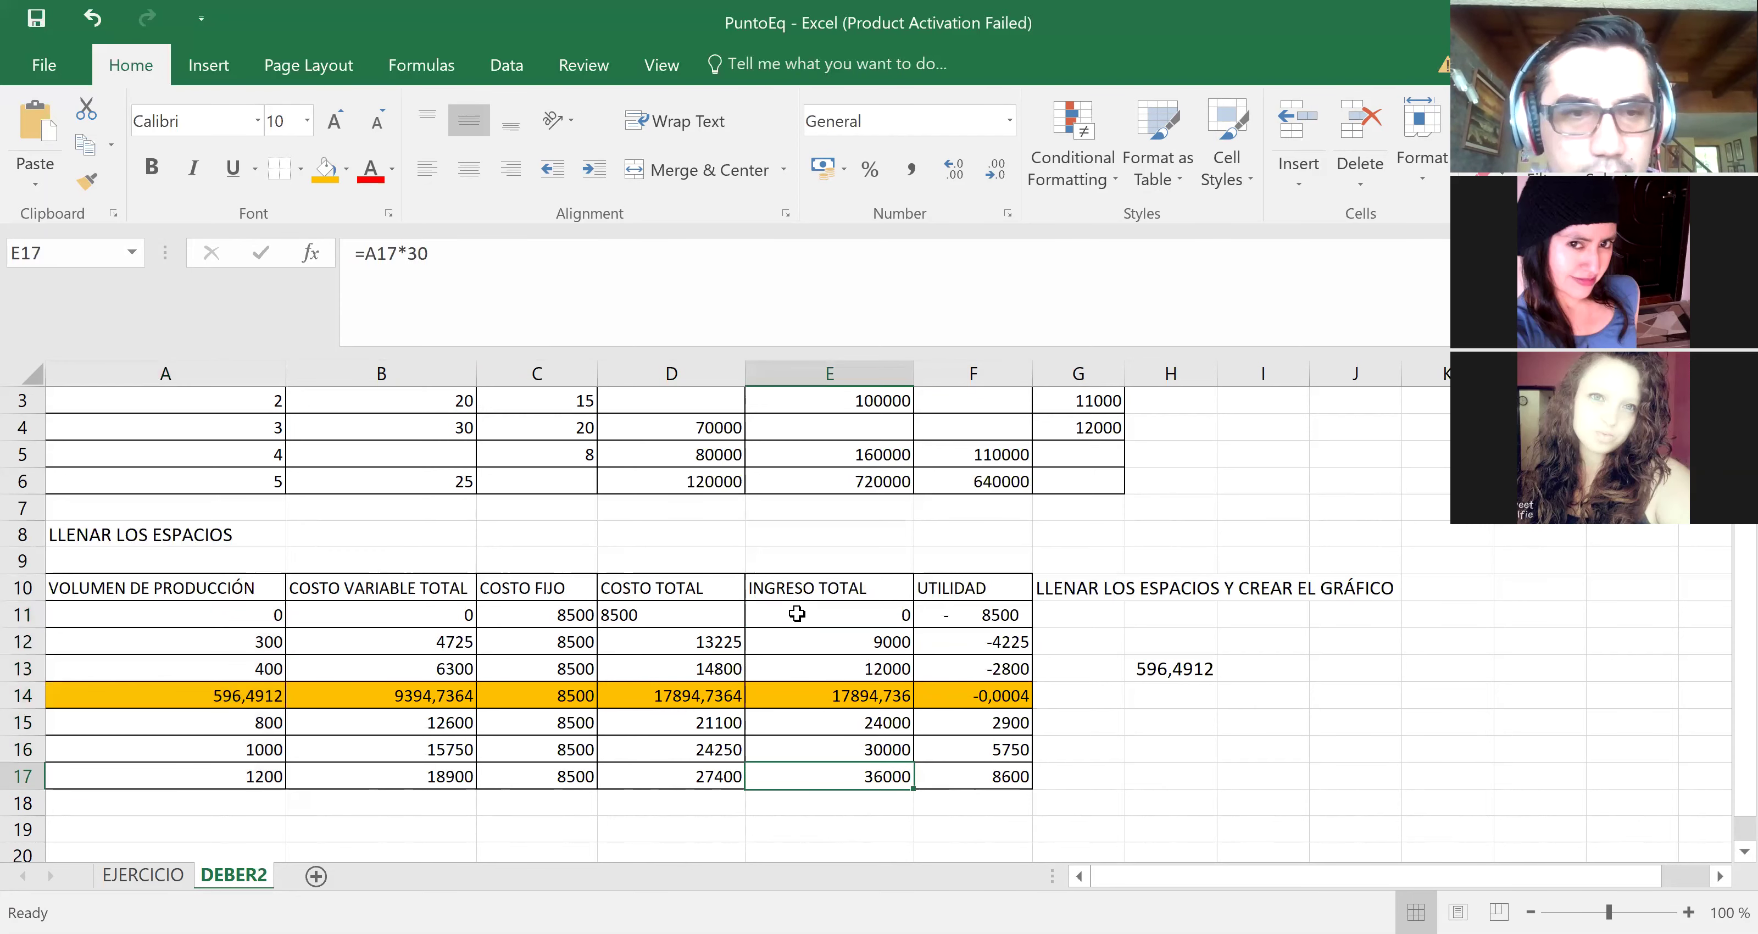
left_click_drag(248, 621, 262, 763)
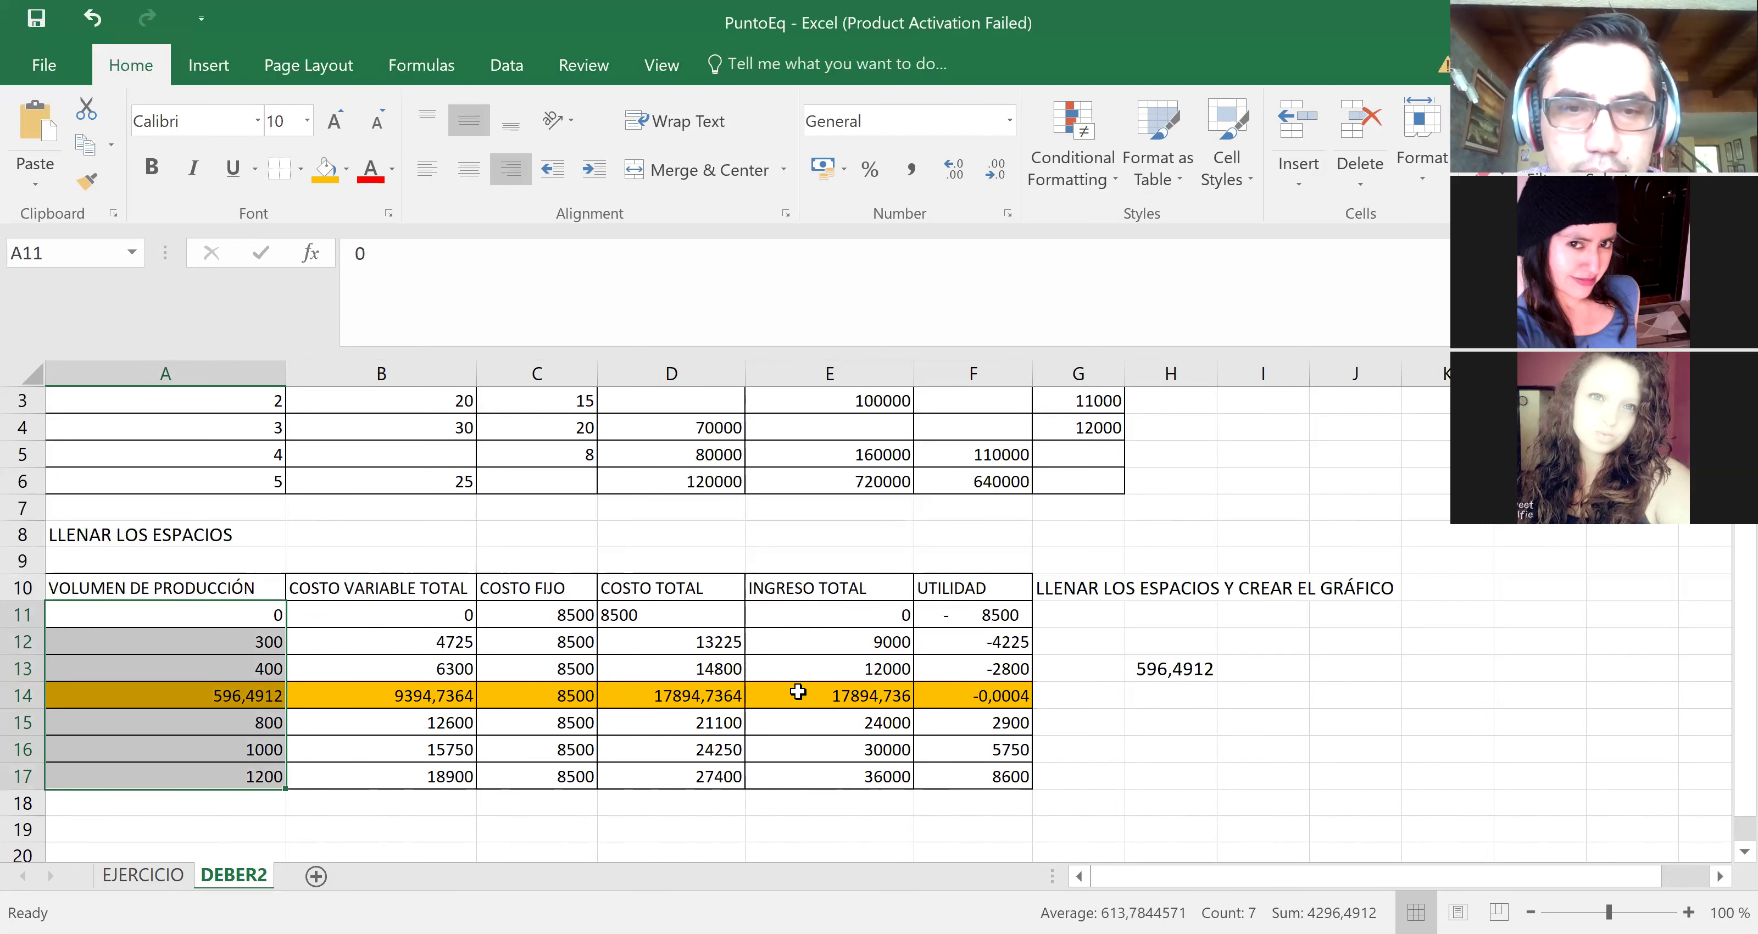
left_click(839, 613, "ctrl")
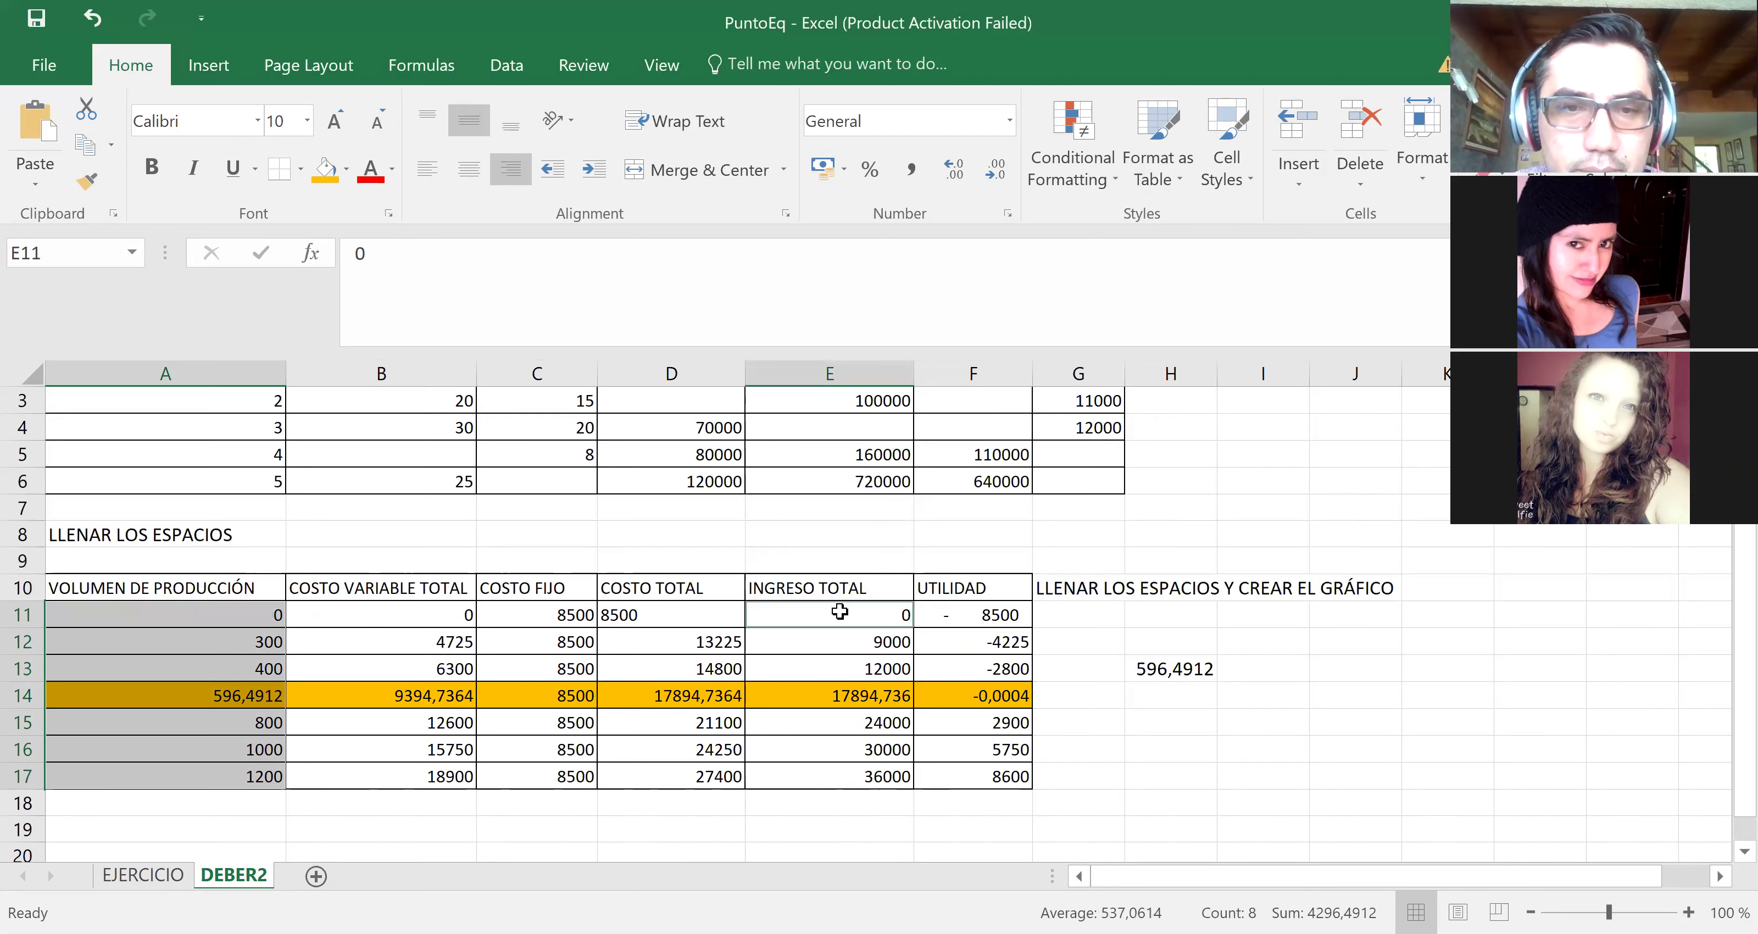
left_click_drag(839, 621, 848, 774)
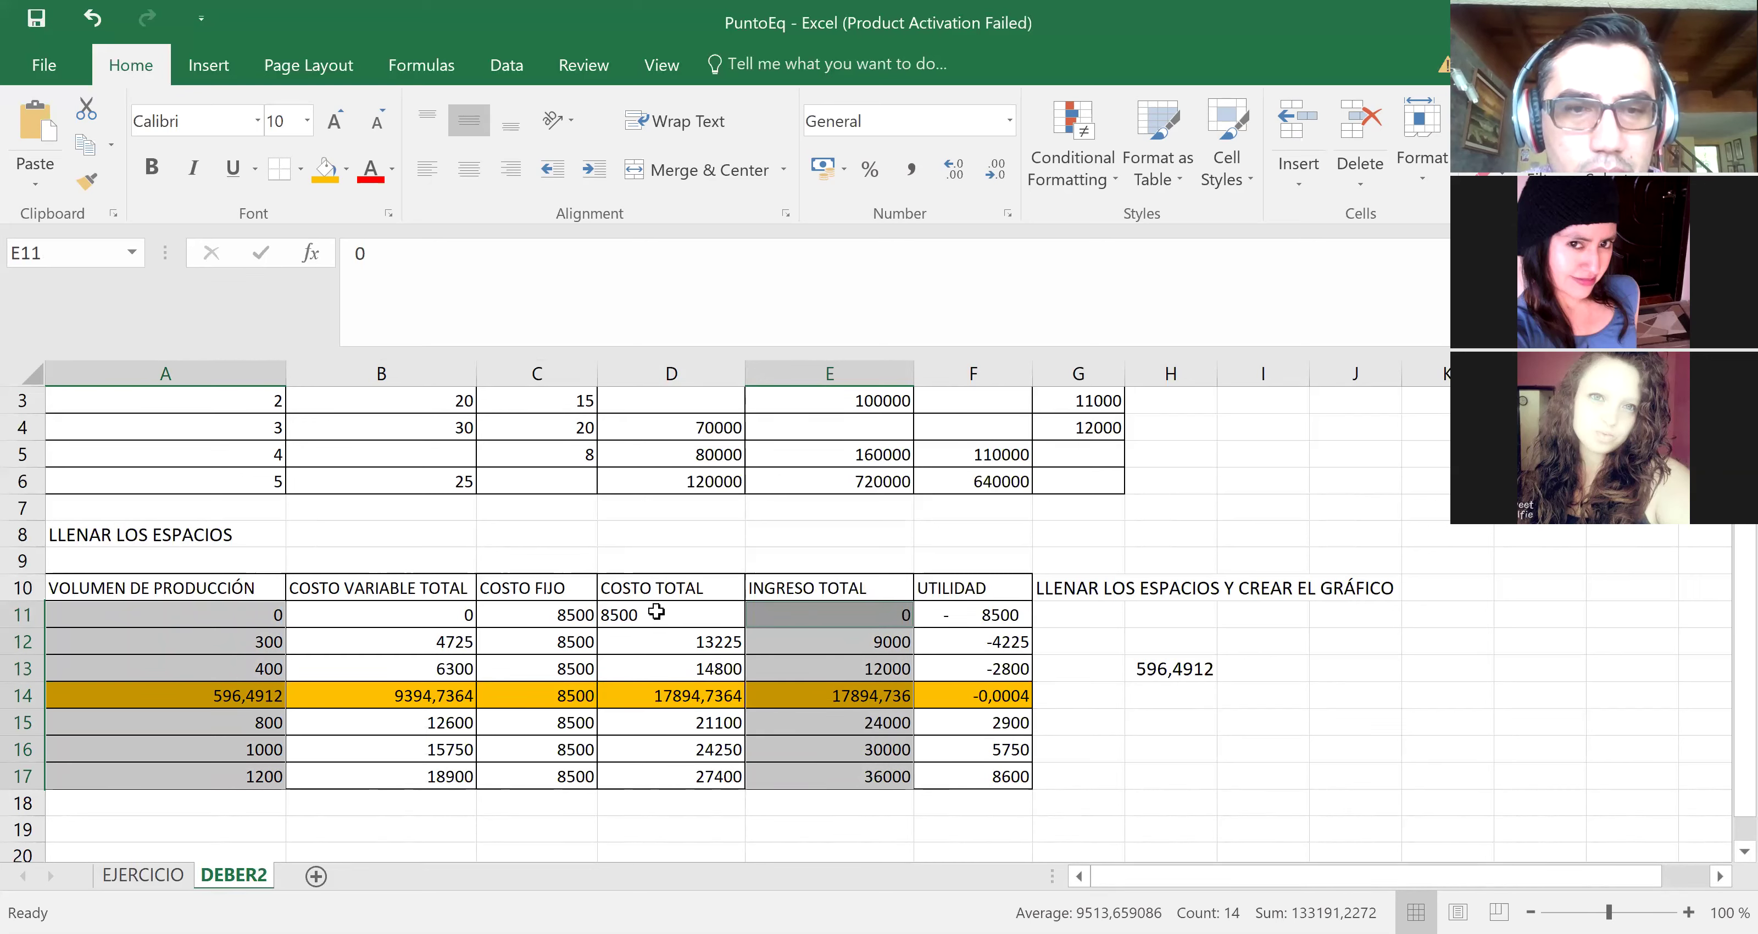
left_click_drag(659, 607, 687, 785)
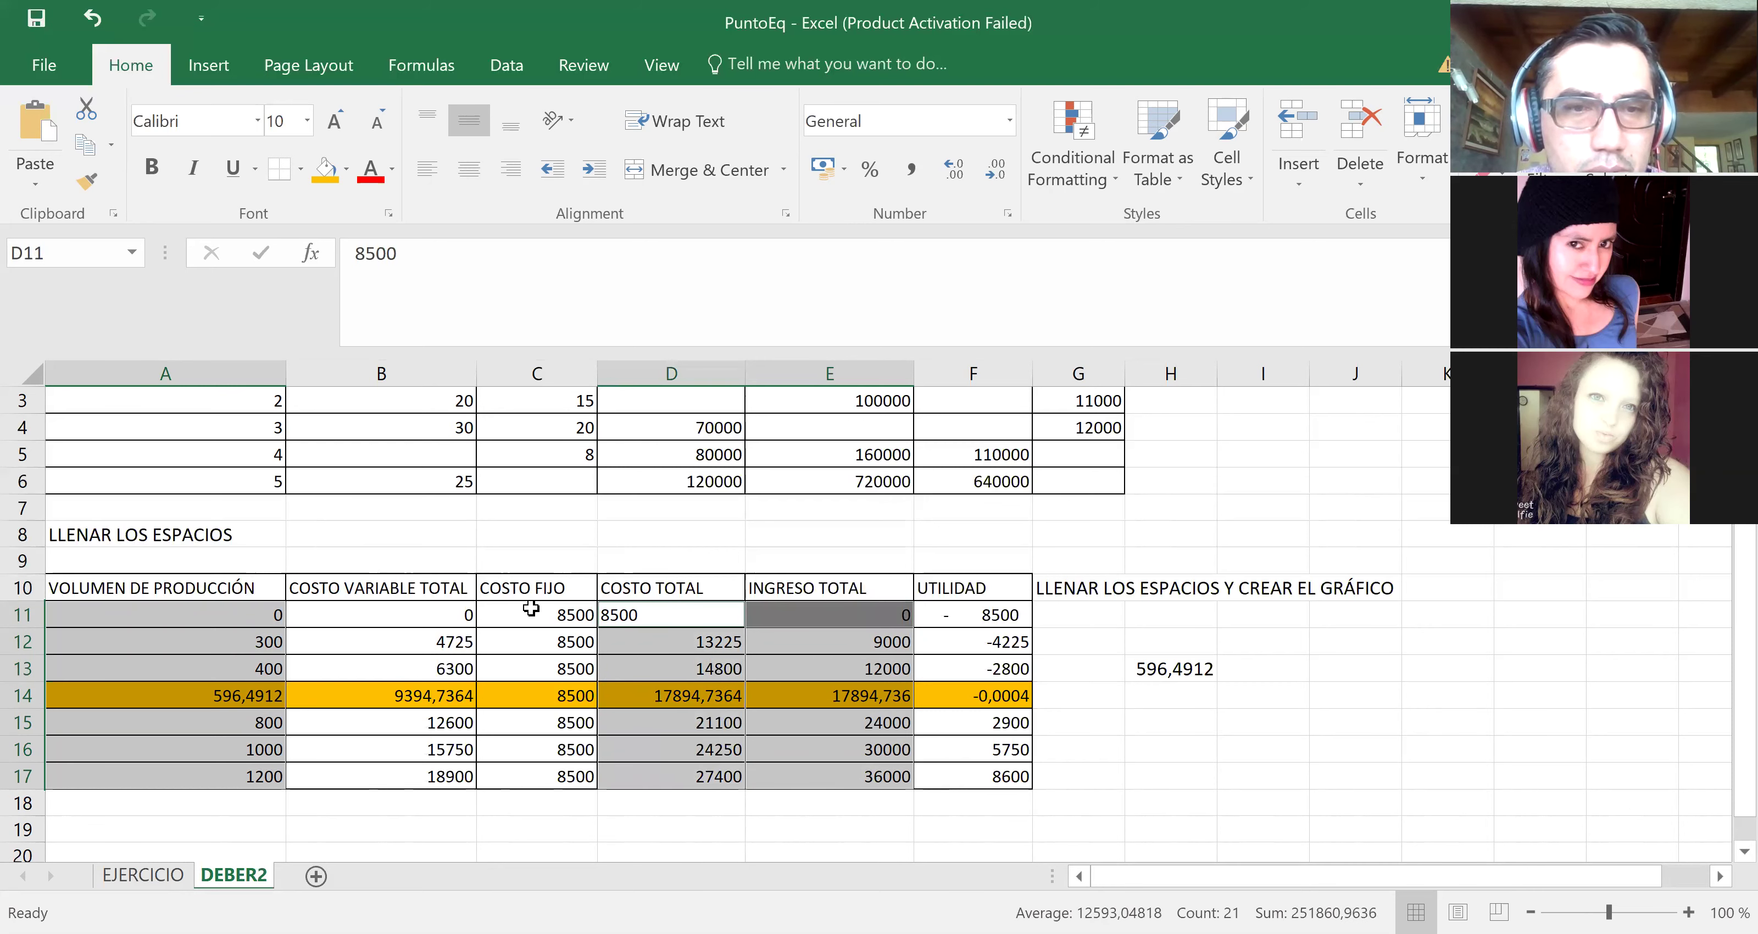
left_click_drag(531, 608, 551, 772)
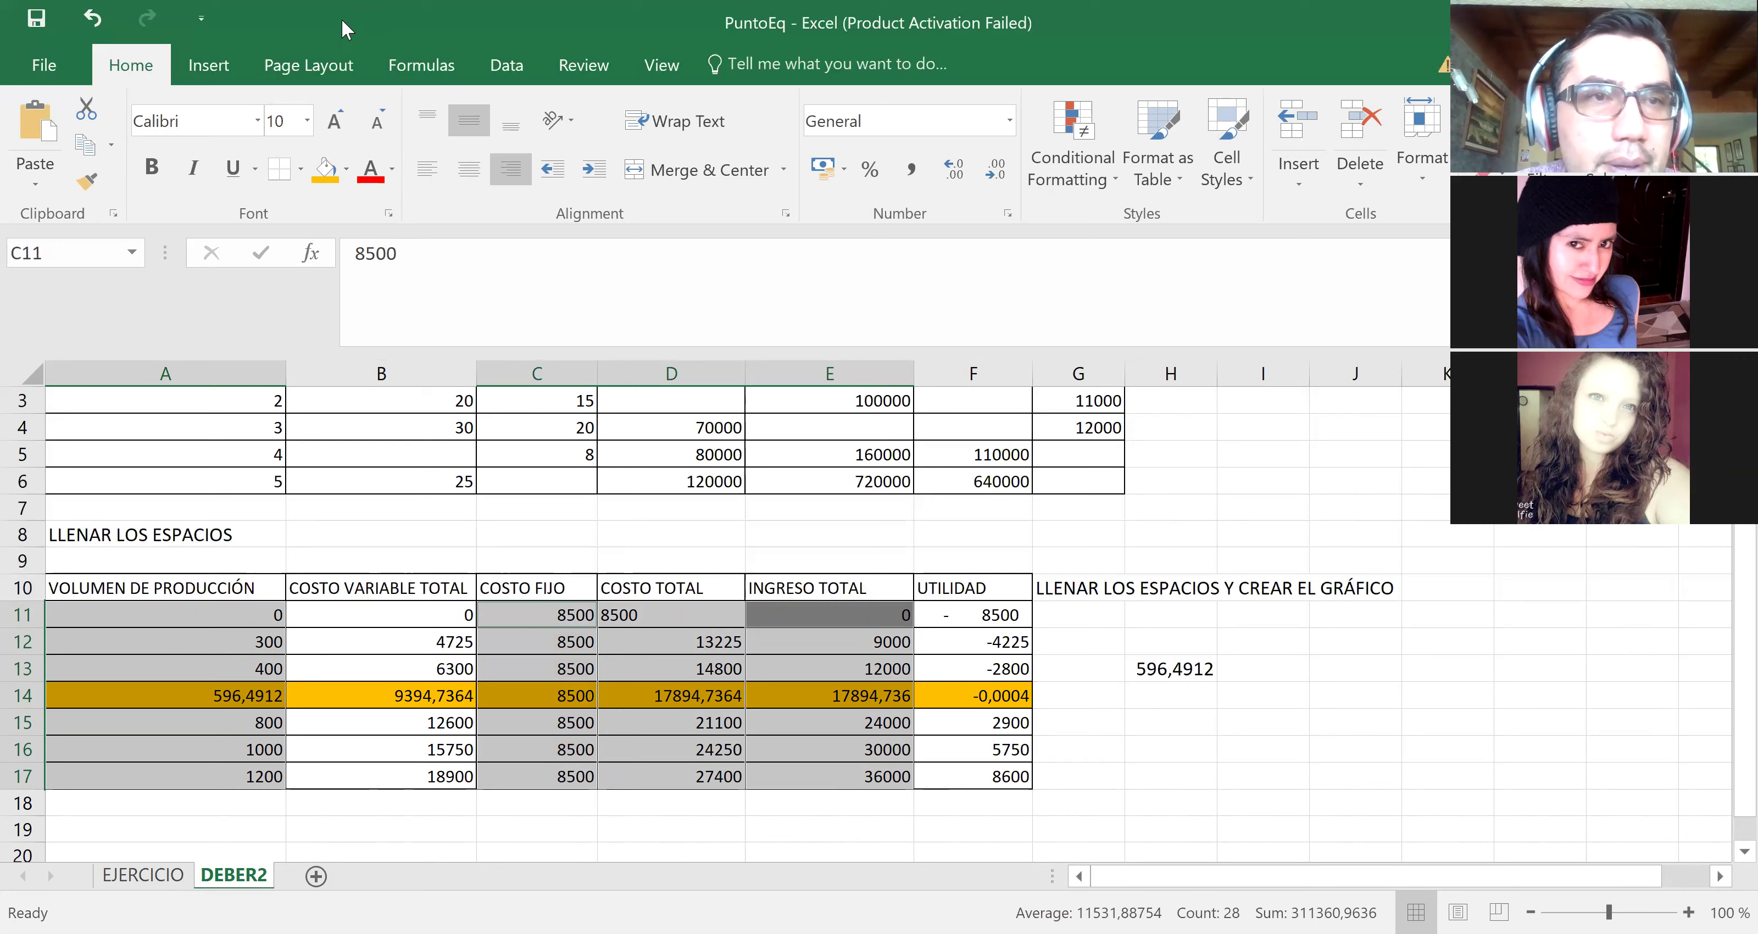
left_click(217, 63)
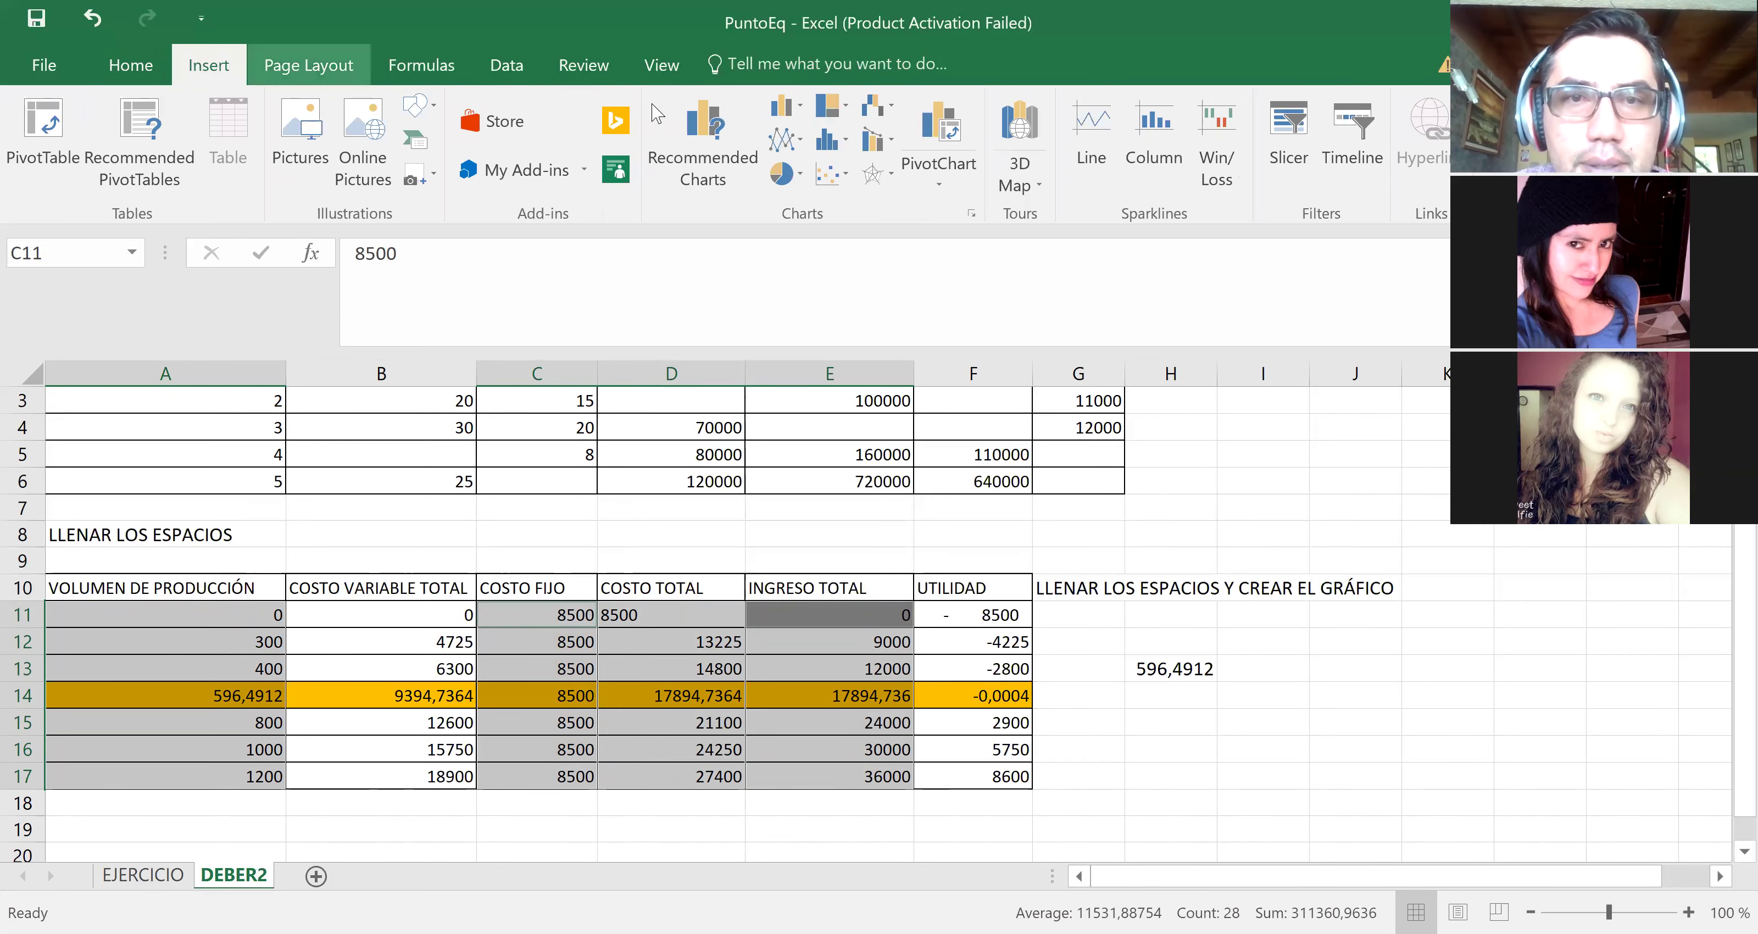
left_click(789, 139)
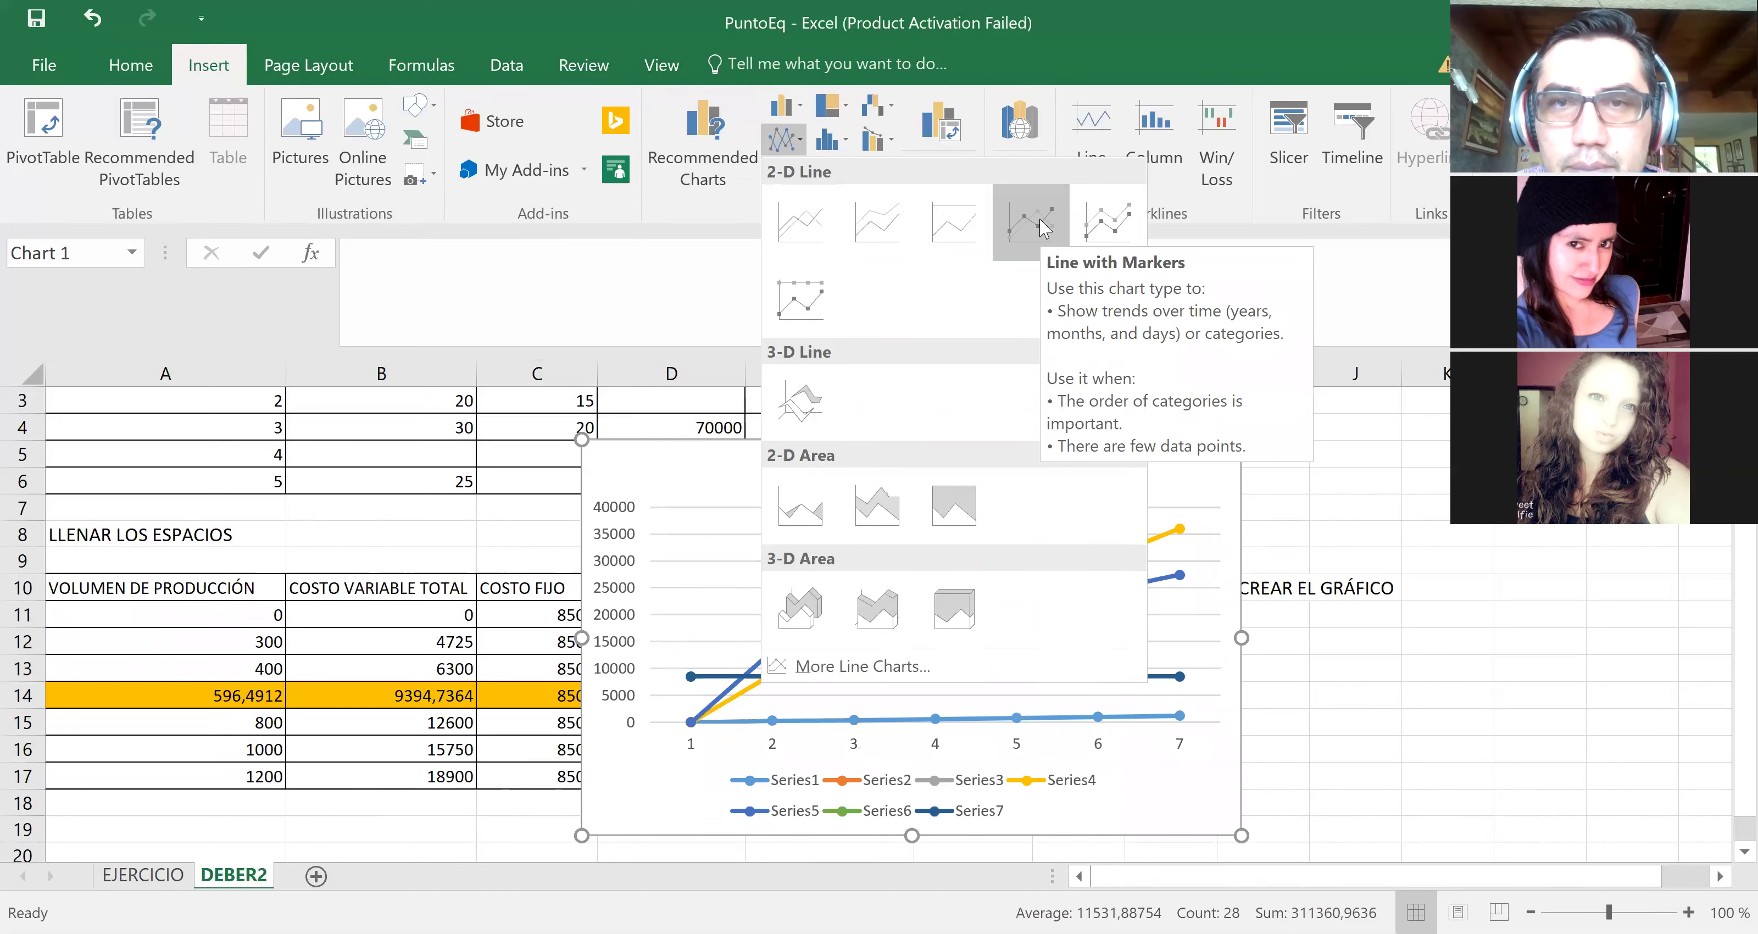
left_click(1030, 222)
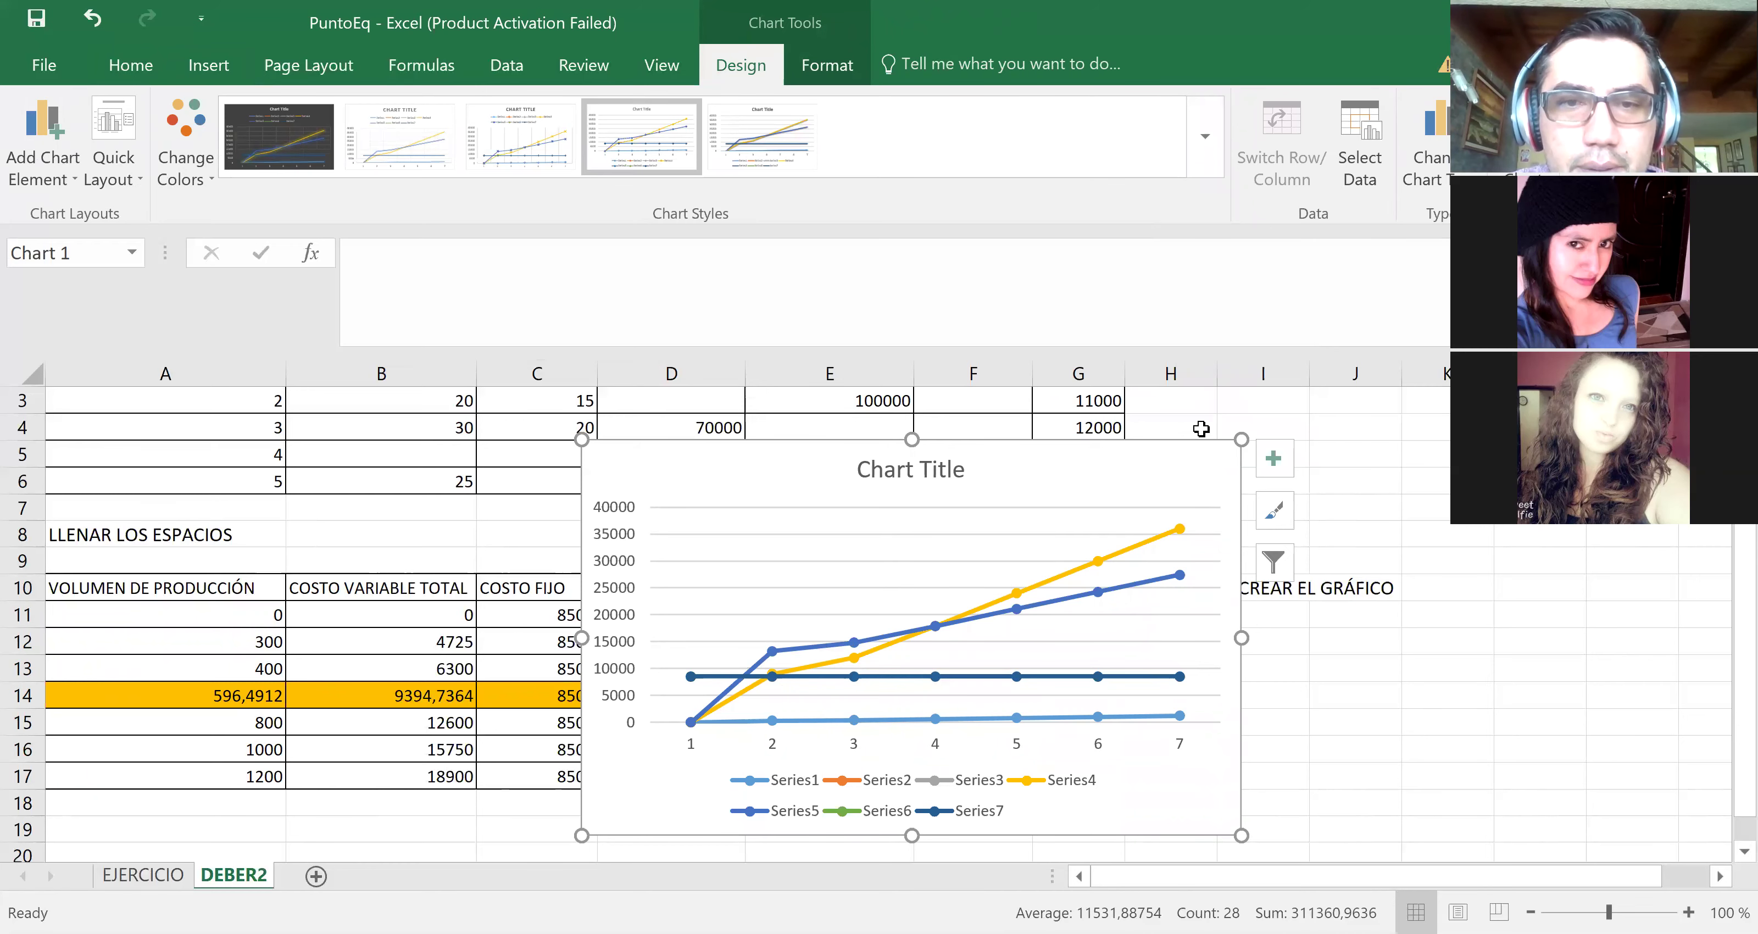
left_click_drag(855, 441, 1326, 439)
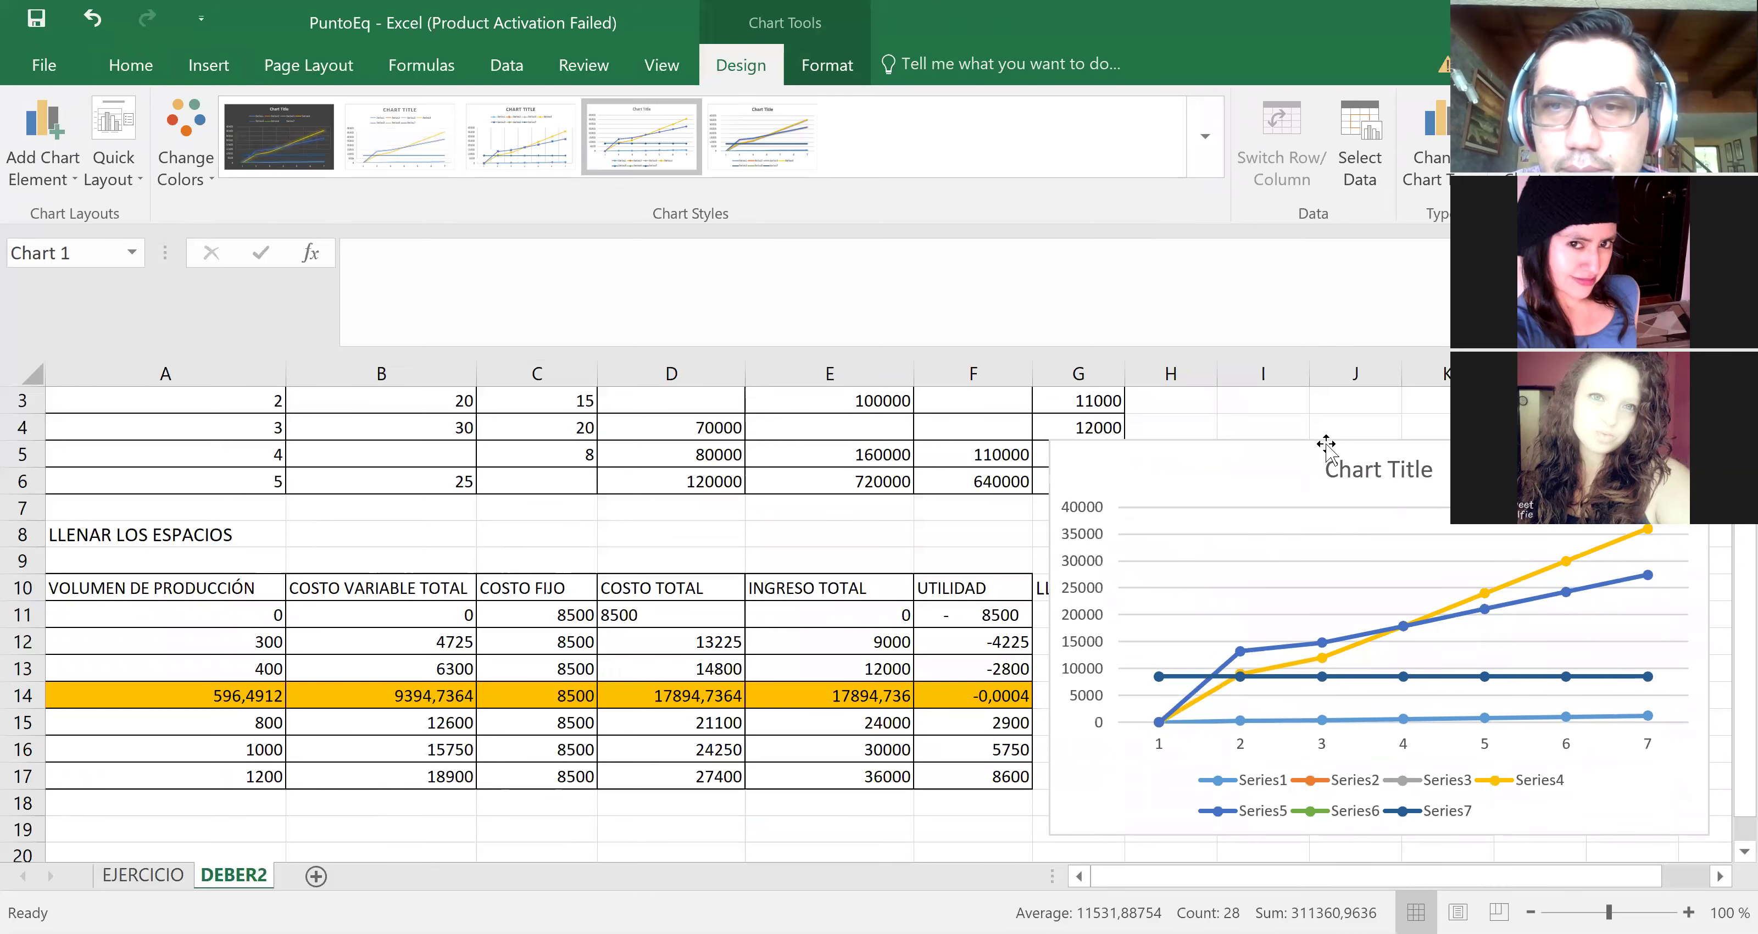
Step: Change the chart's title to "Punto Equilibrio"
left_click(1375, 475)
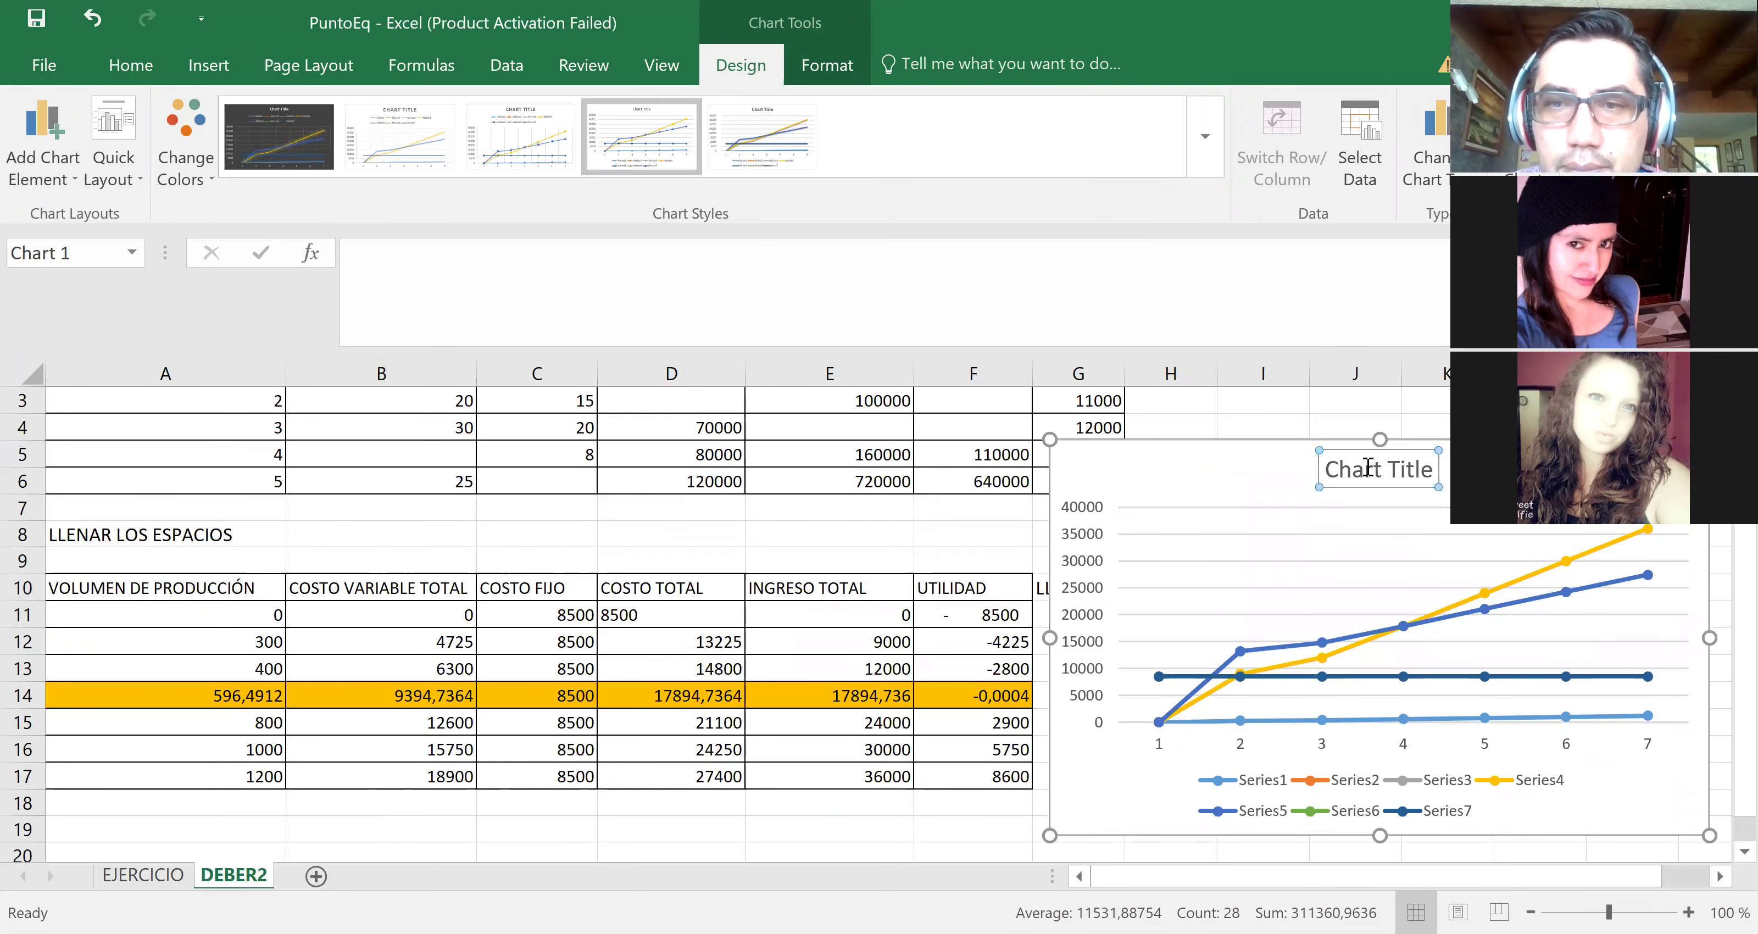
double_click(1327, 468)
left_click_drag(1327, 468, 1426, 490)
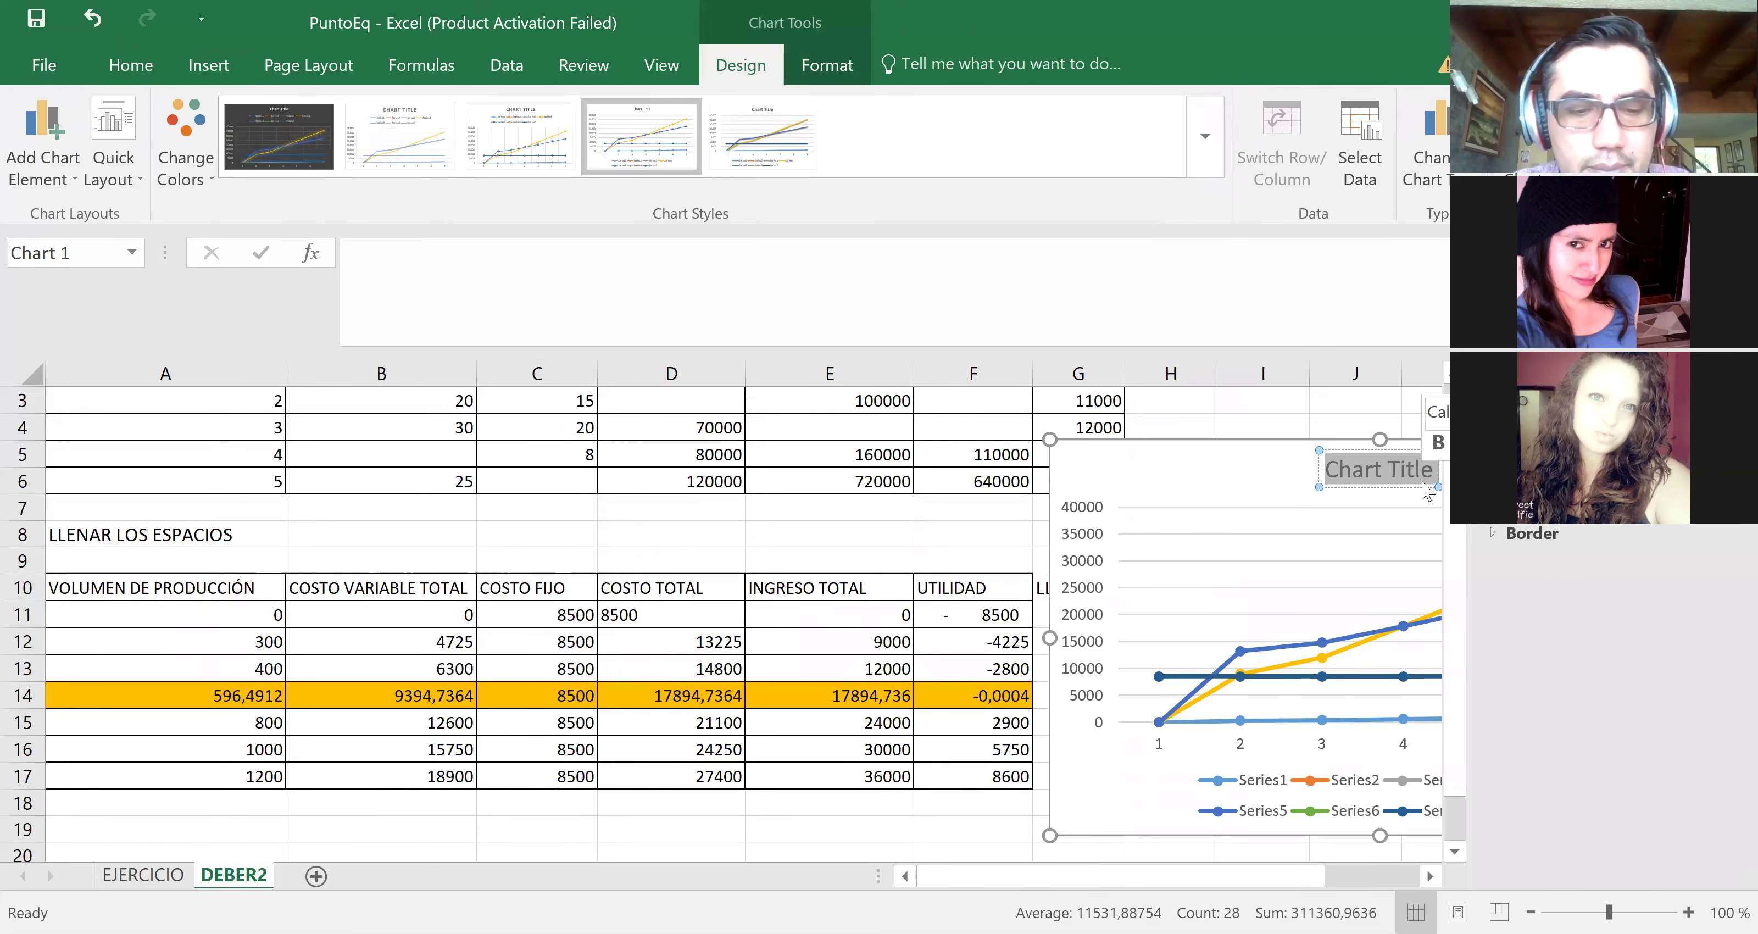
type("Punto")
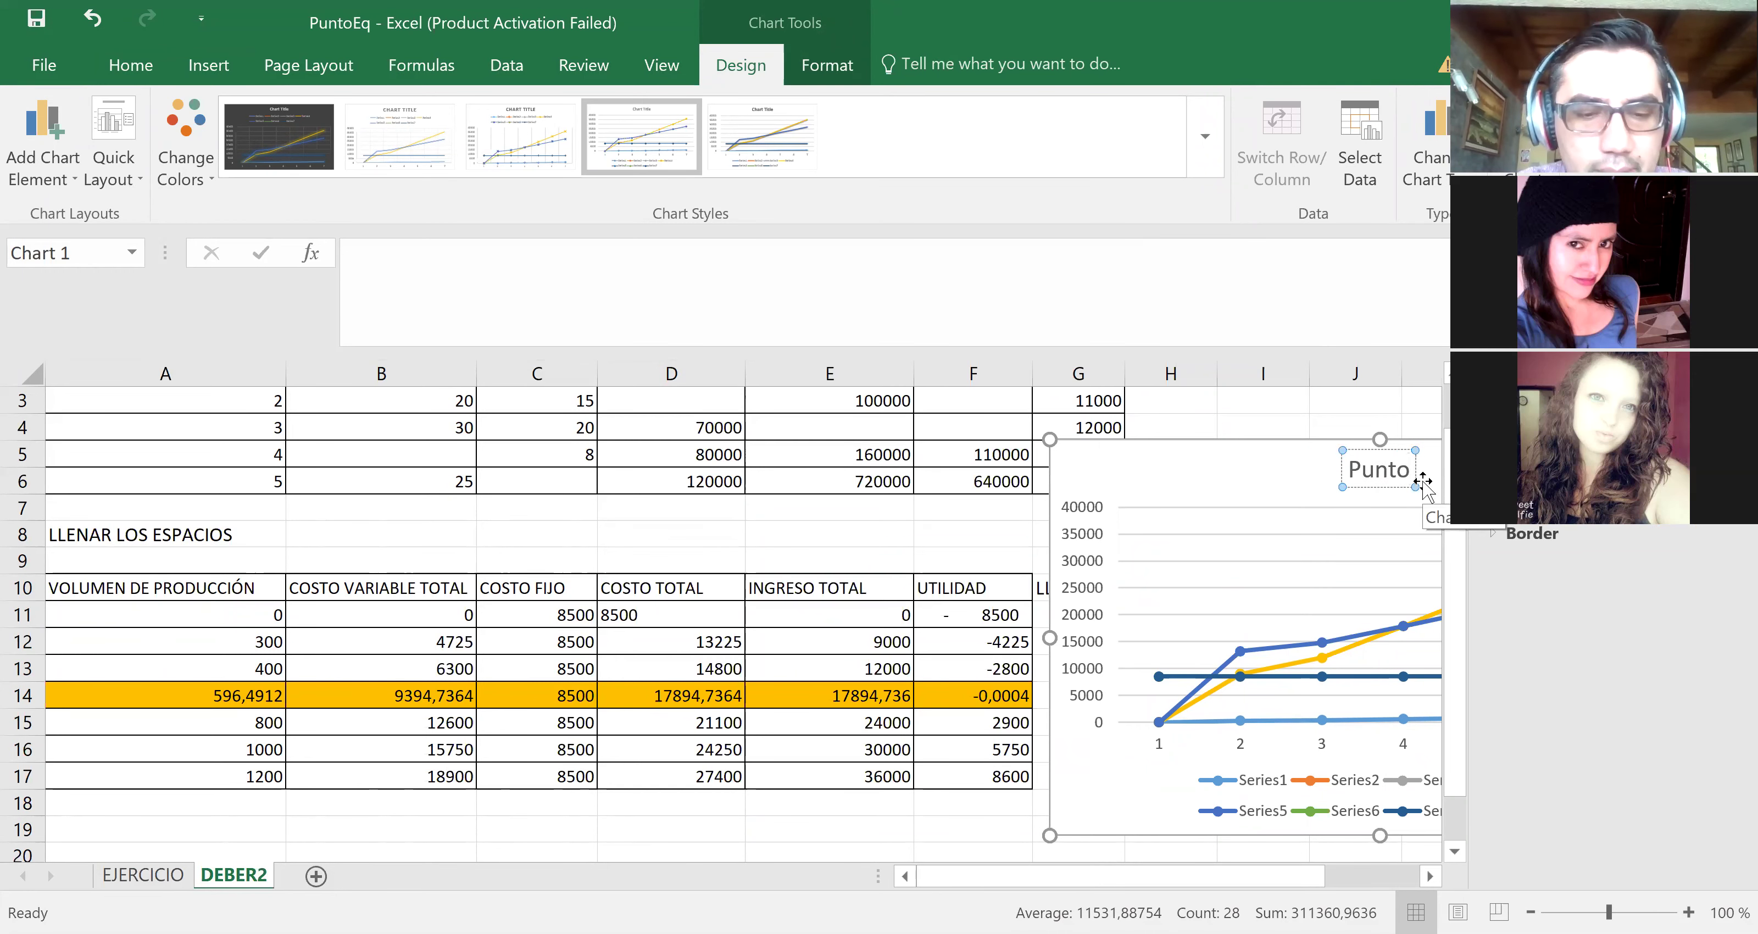
type(" Equilibrio")
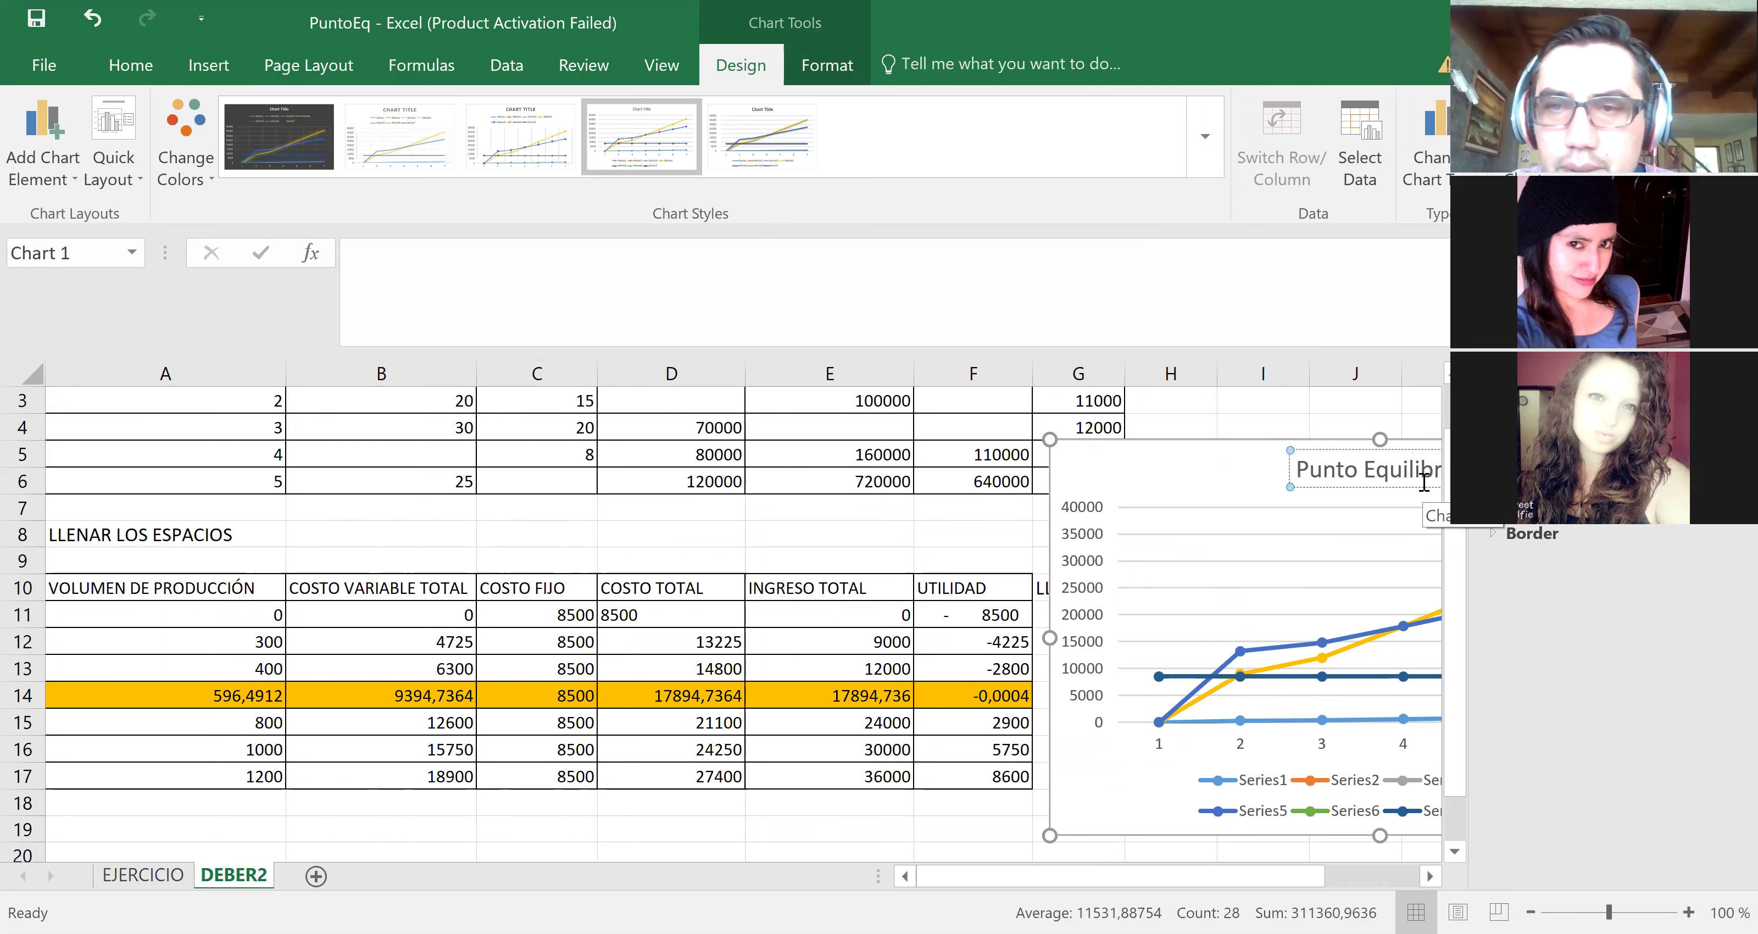
left_click(1257, 419)
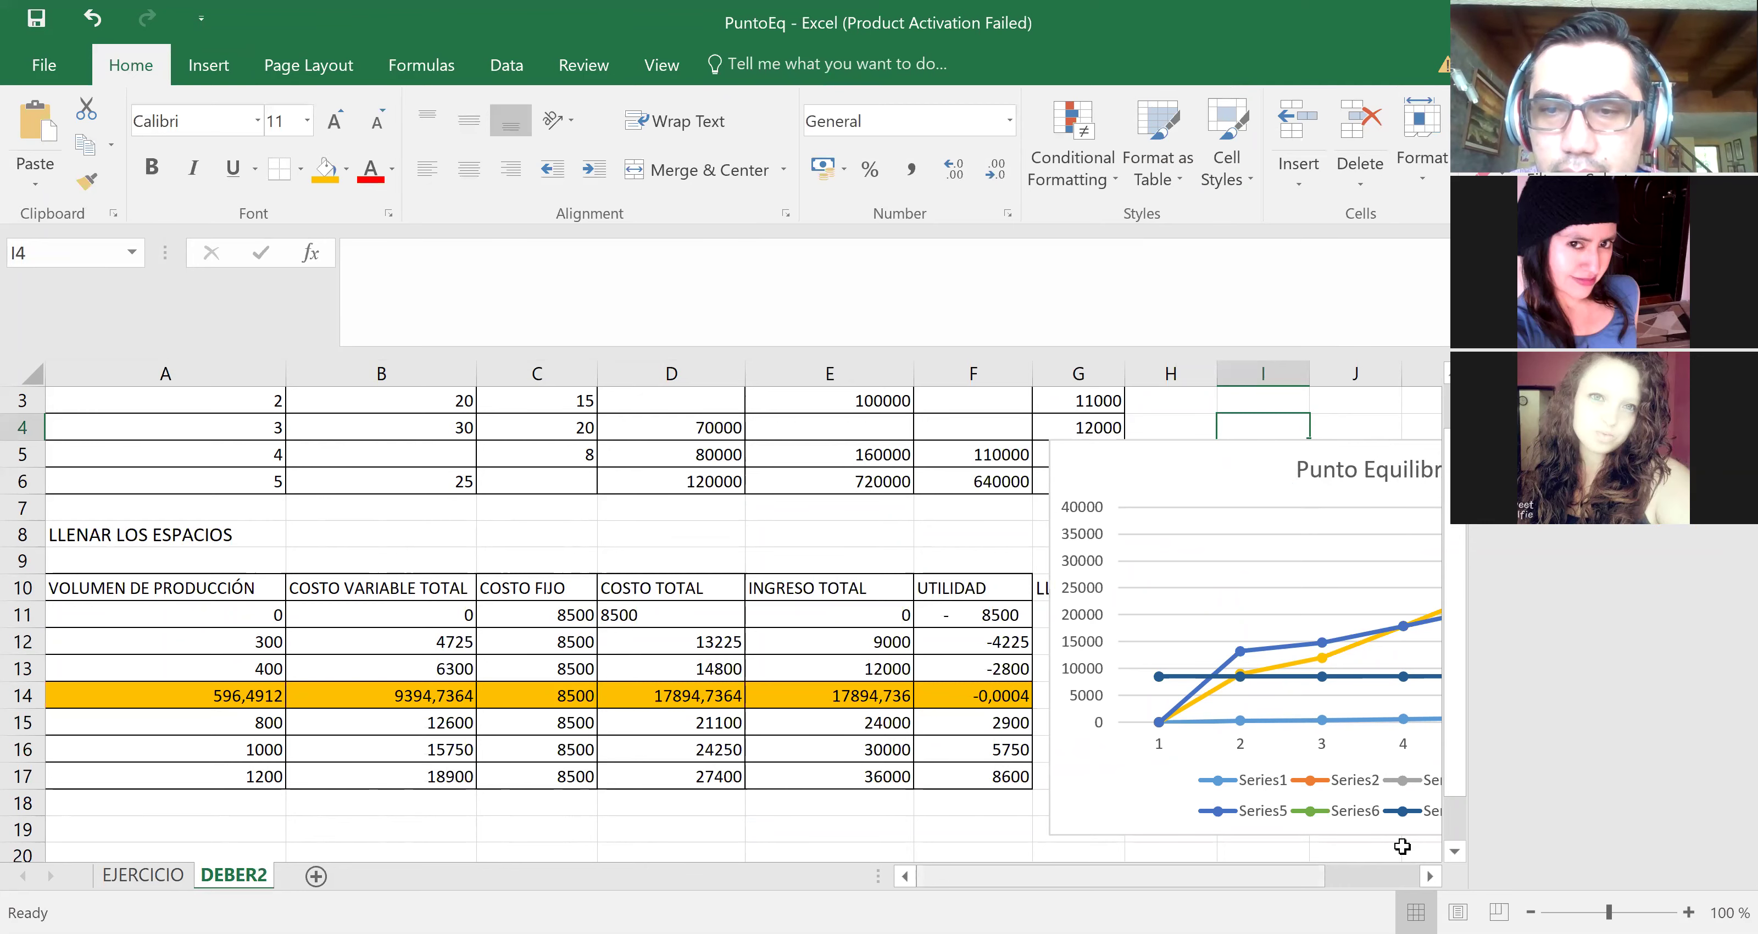
Step: Set the chart's horizontal axis labels to the production volumes in DEBER2!$A$11:$A$17
left_click(1403, 884)
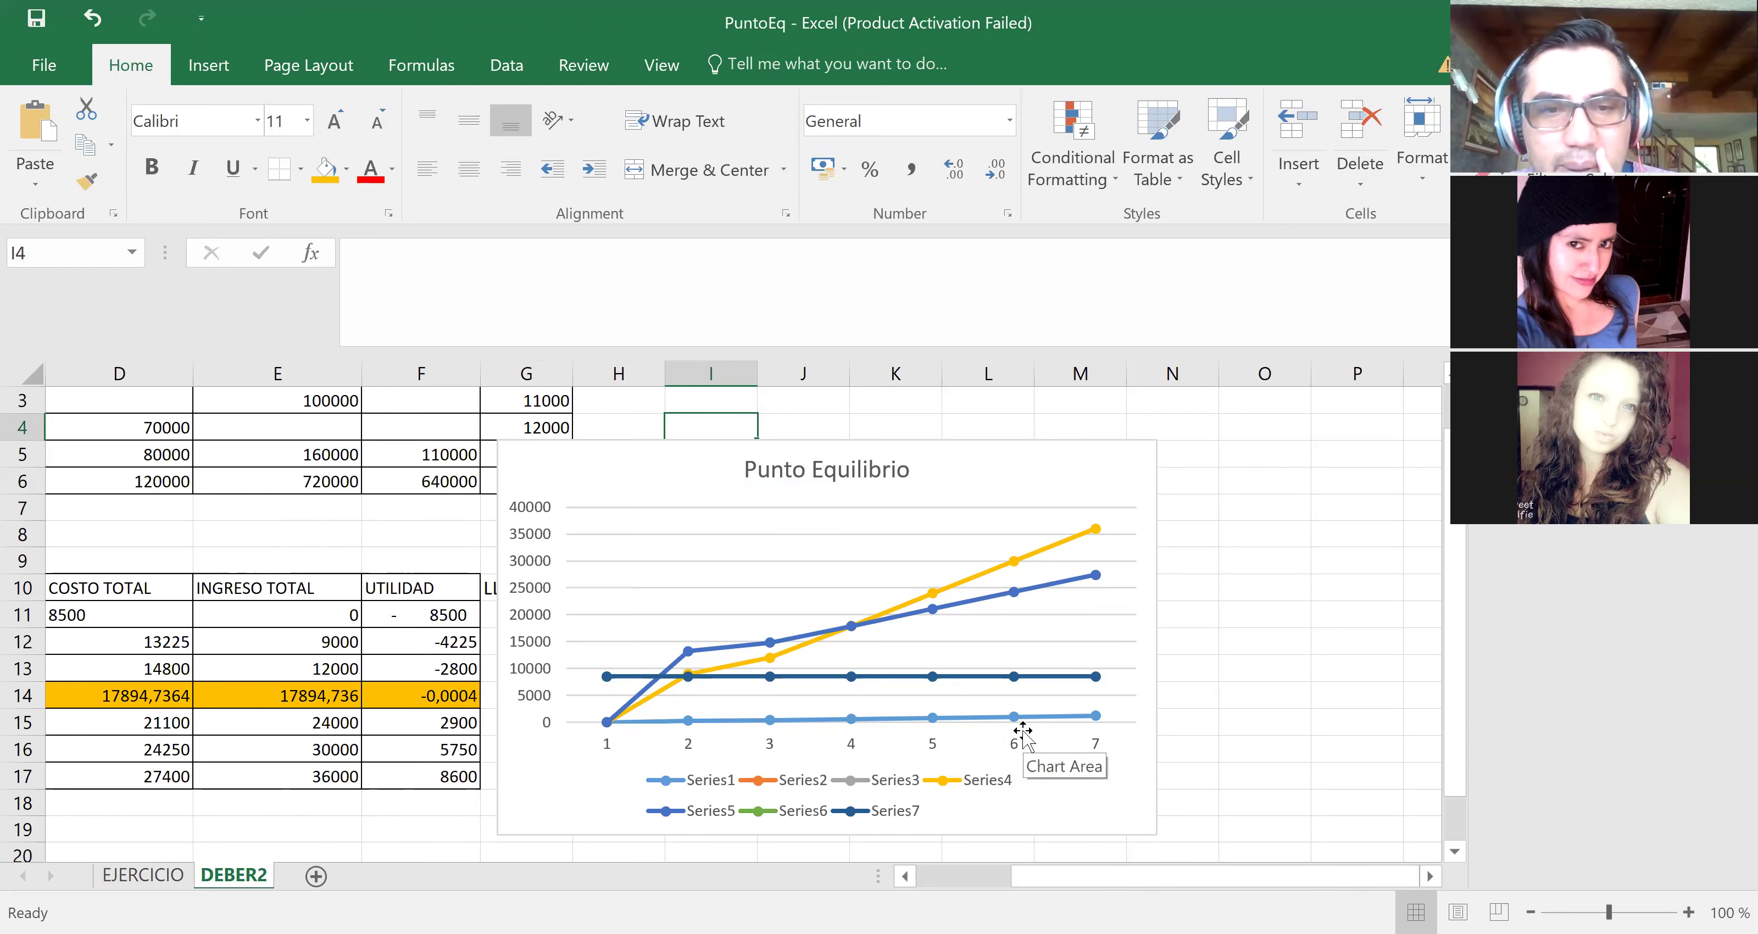
double_click(609, 753)
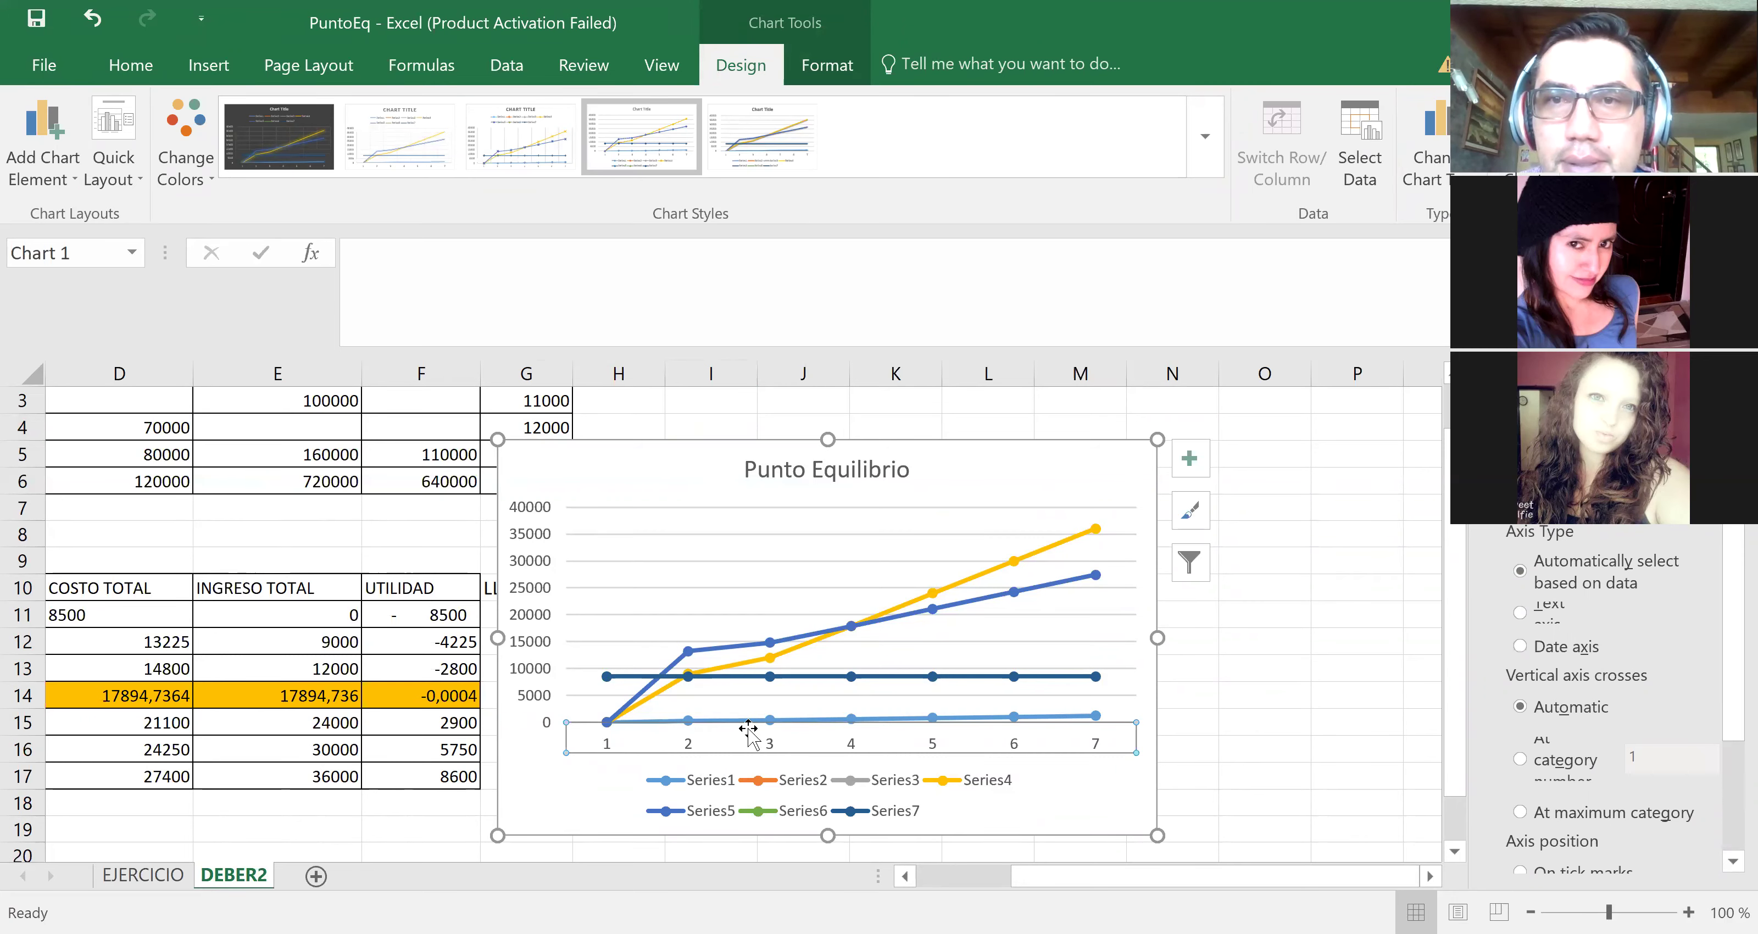
left_click(1352, 161)
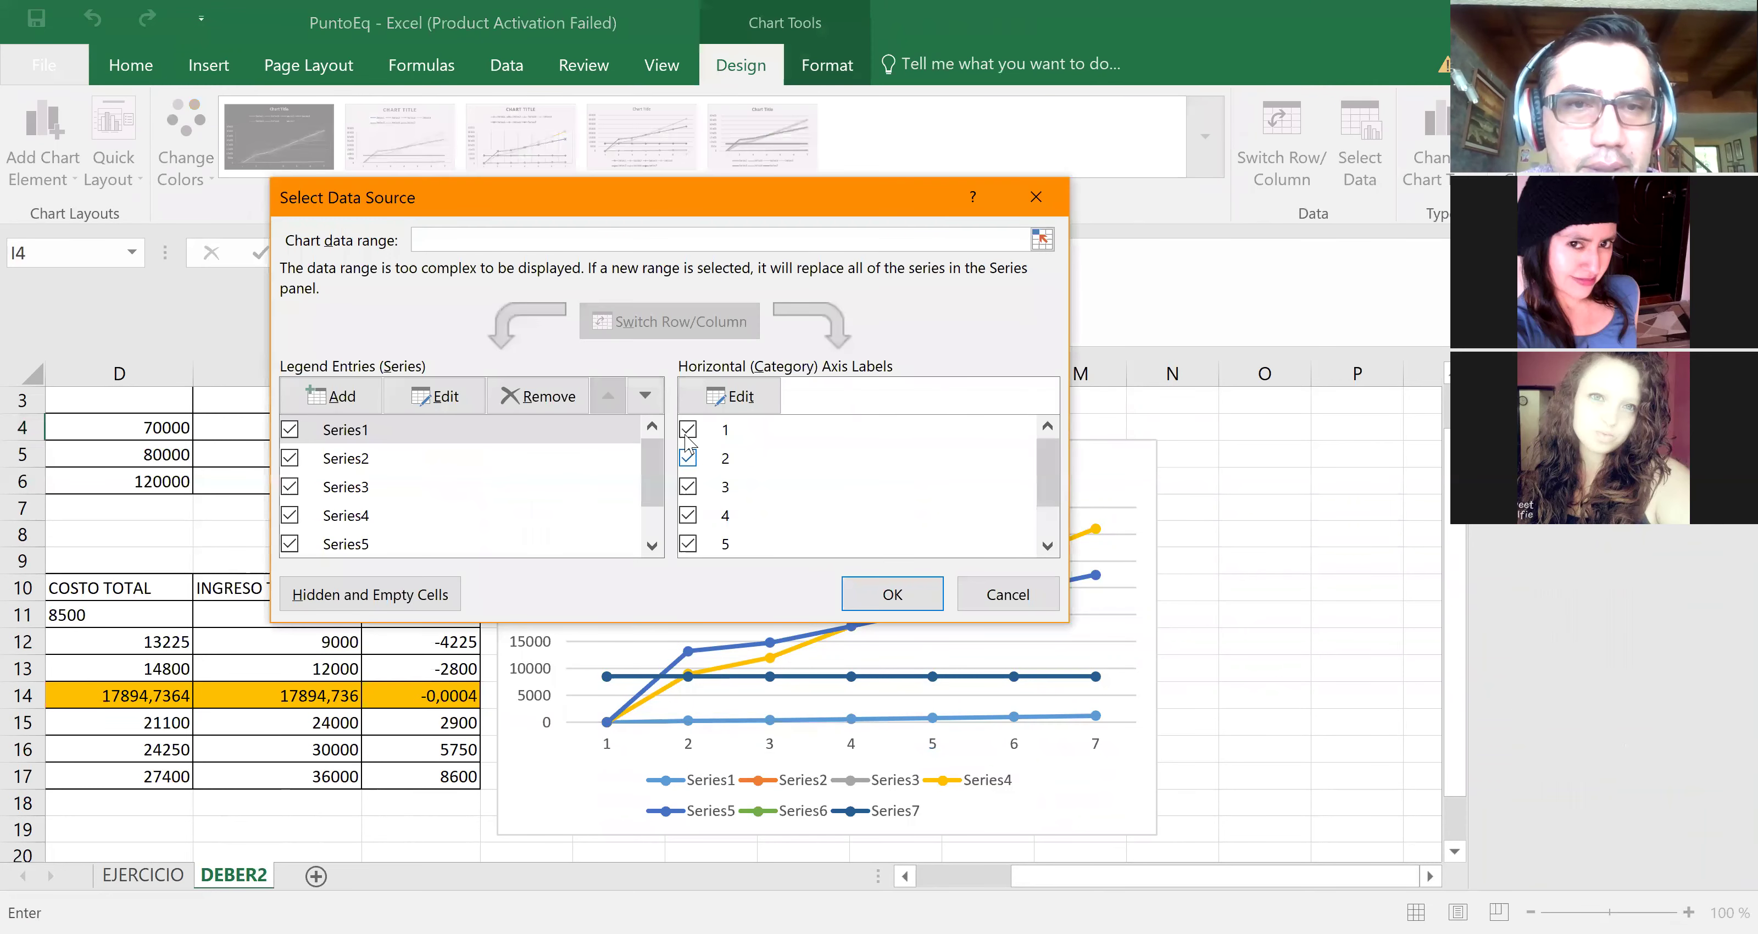
left_click(735, 397)
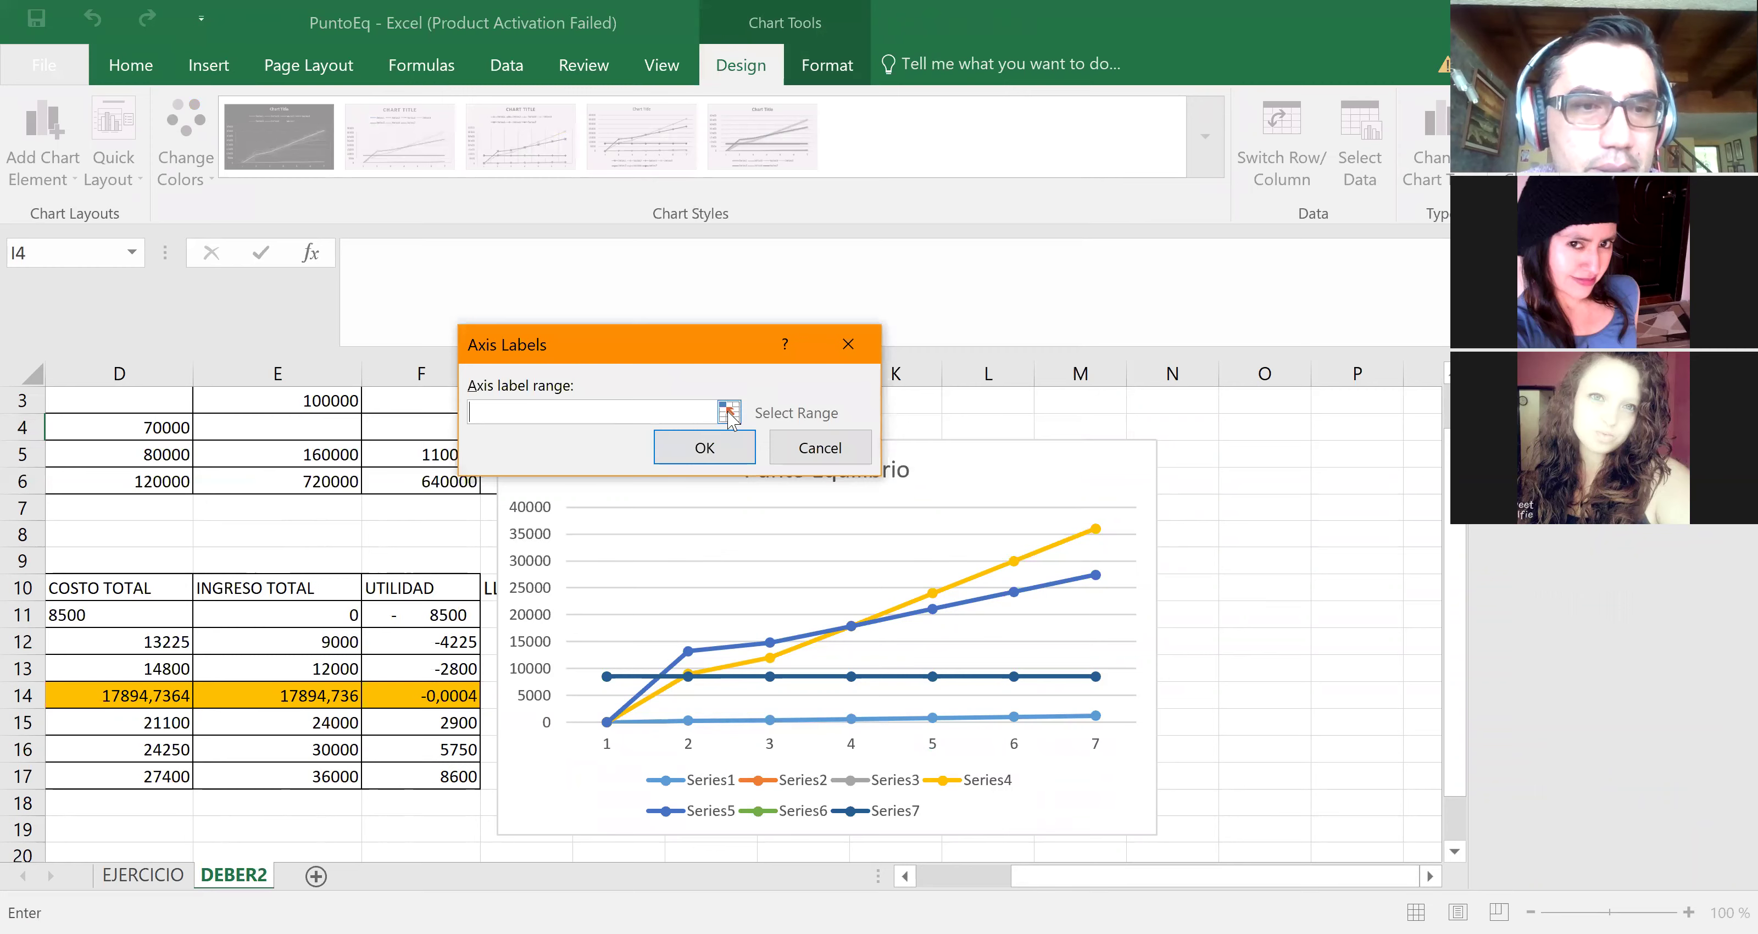
left_click(729, 413)
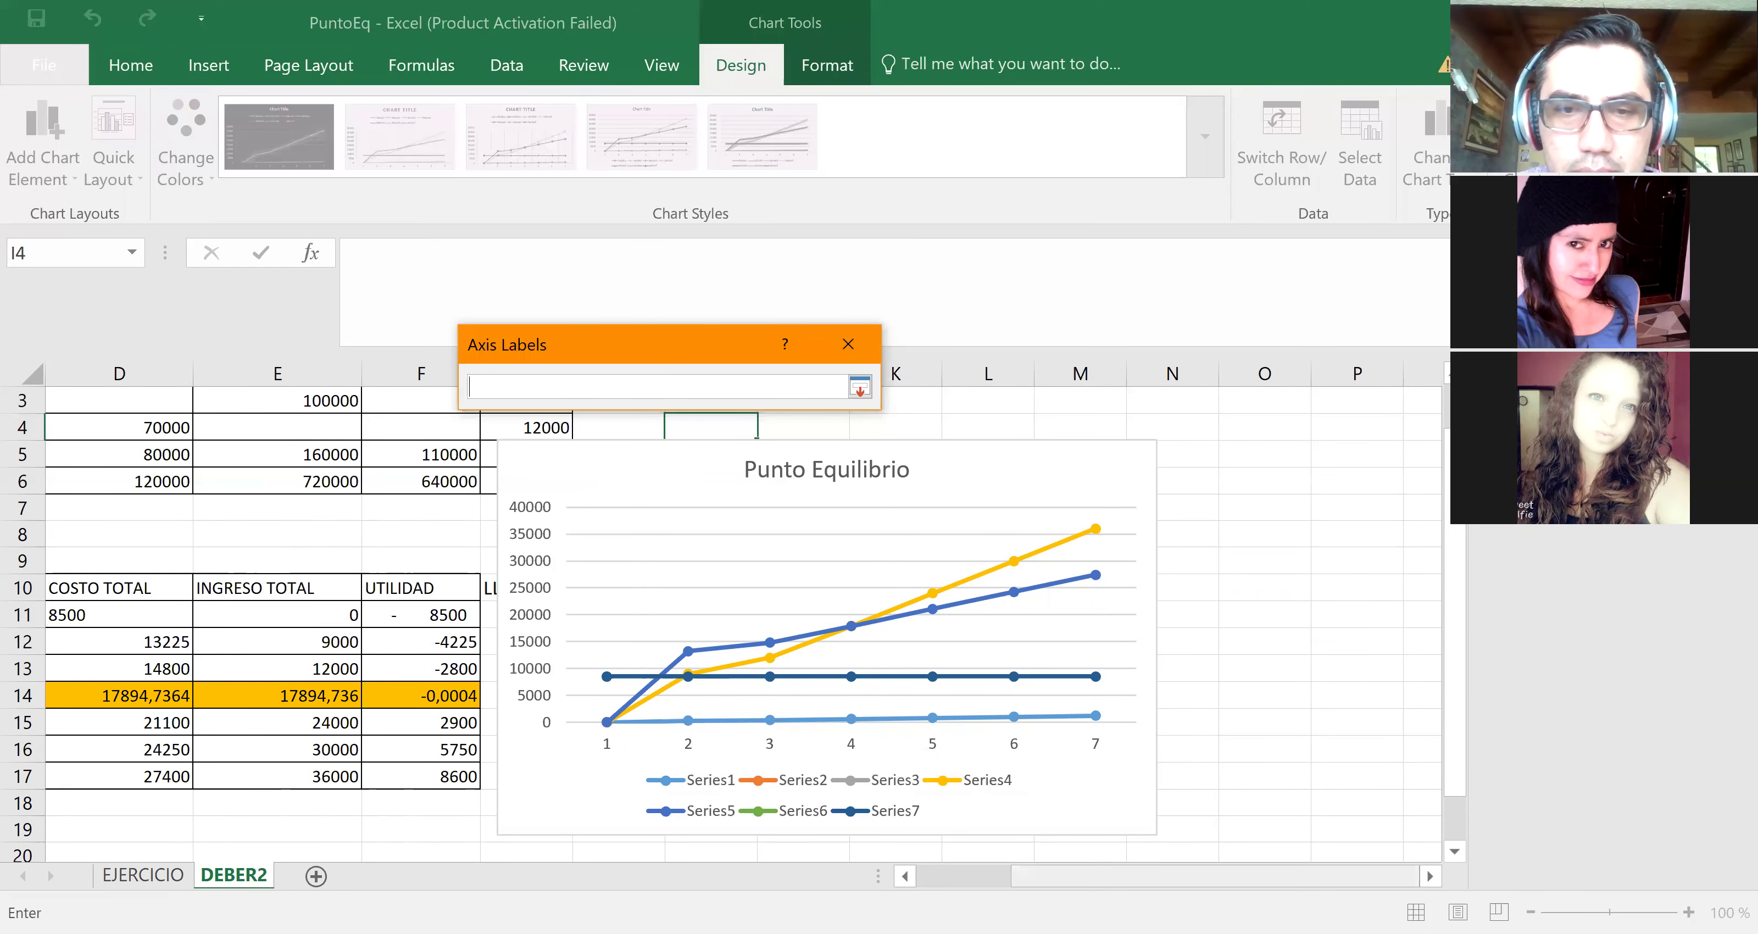
left_click_drag(969, 876, 941, 876)
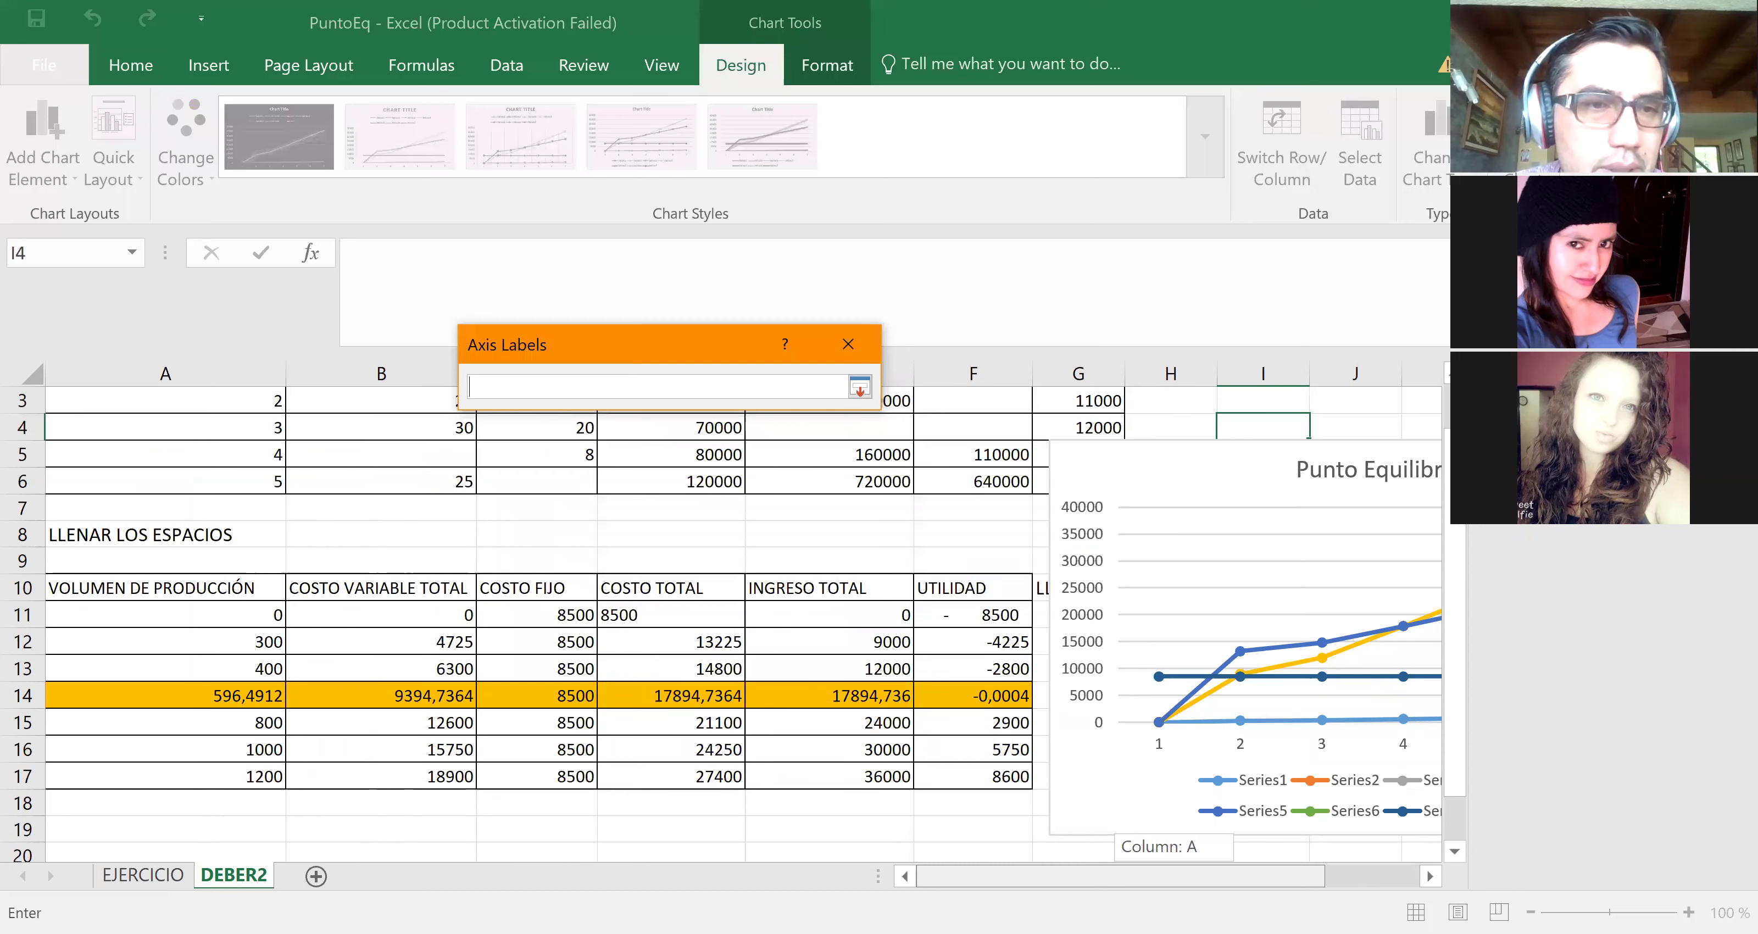
left_click(163, 616)
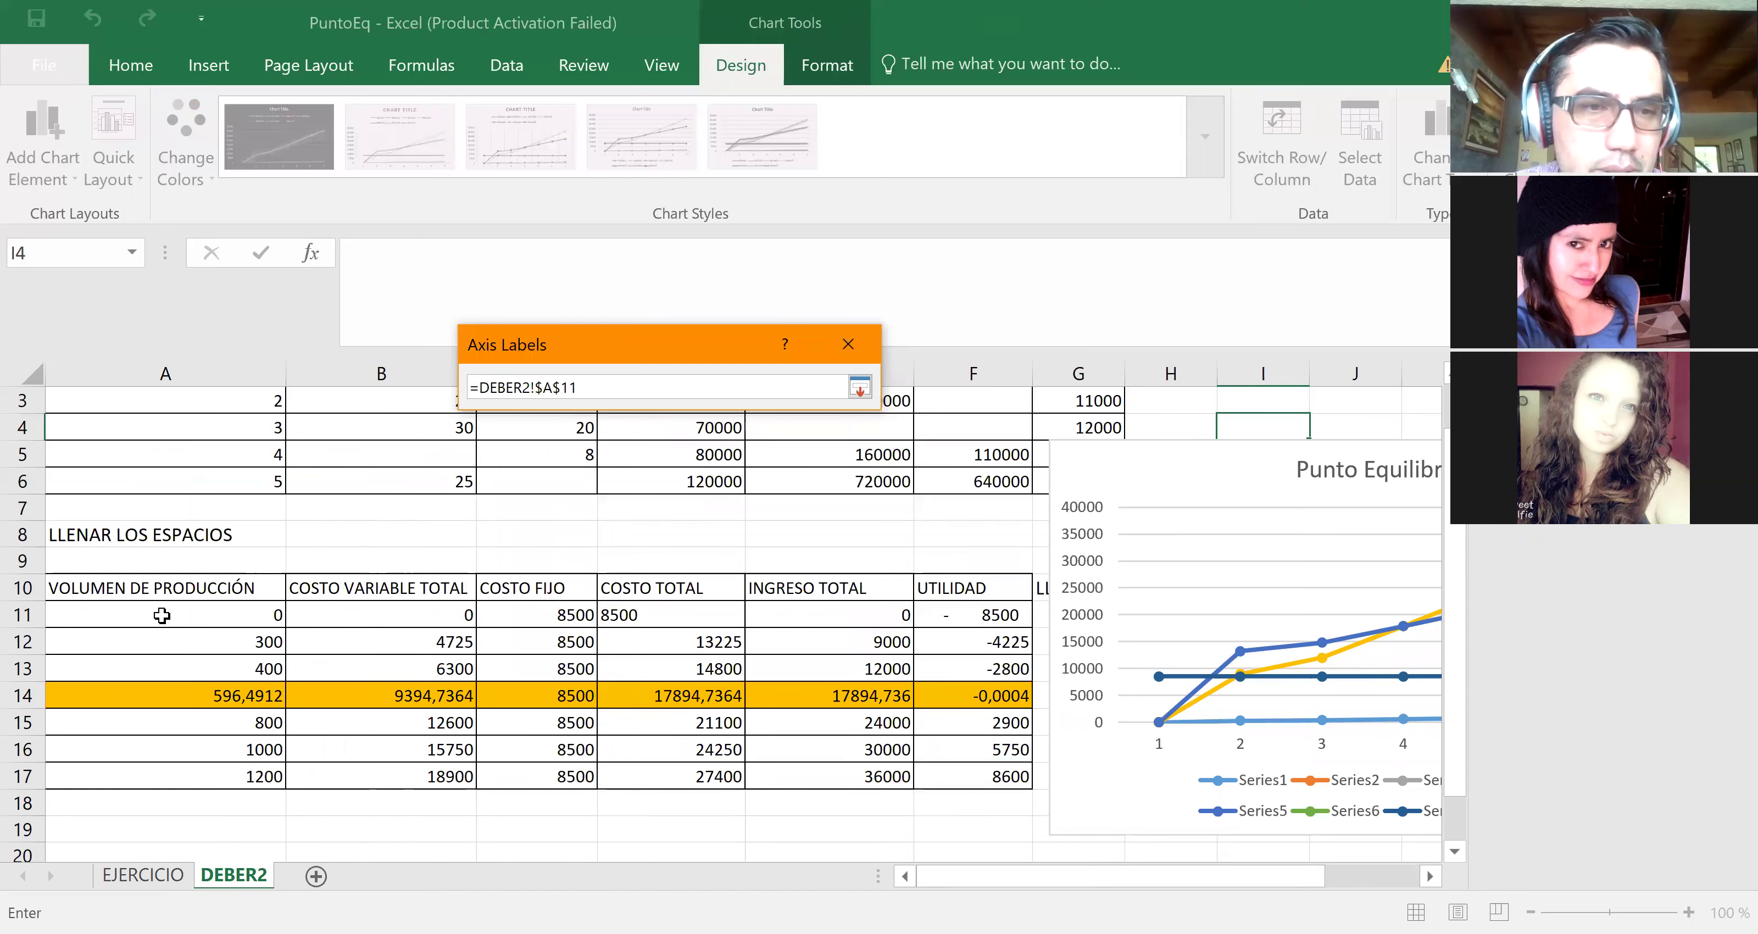
left_click(197, 777, "shift")
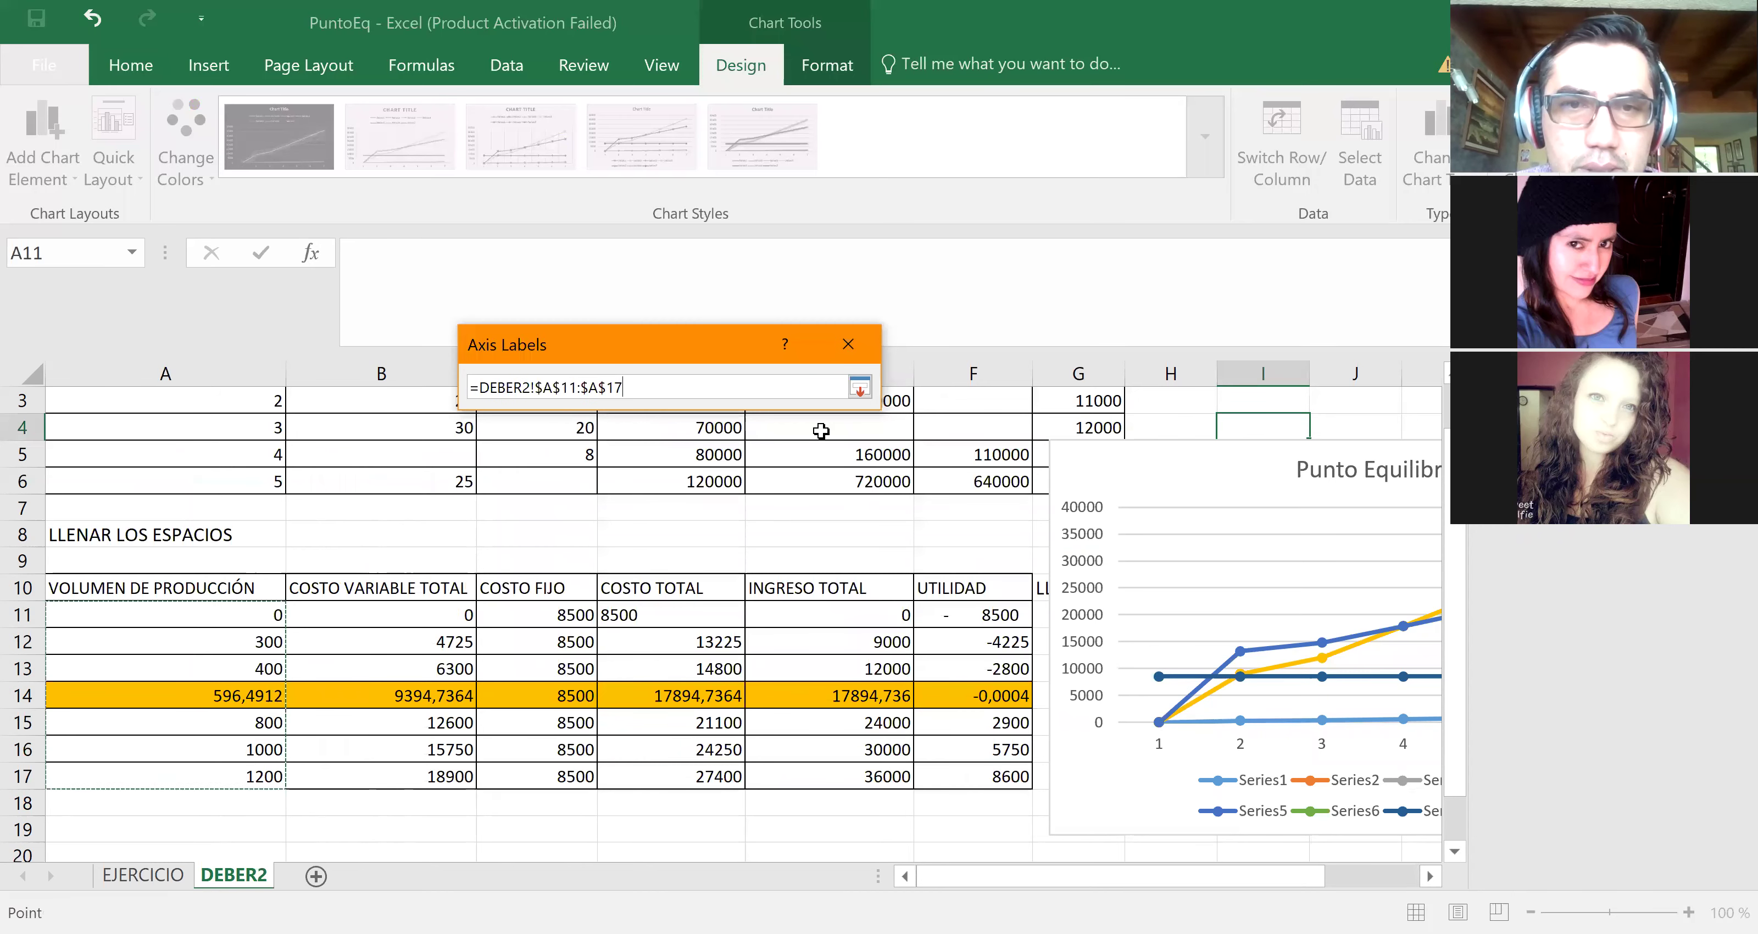
left_click(859, 388)
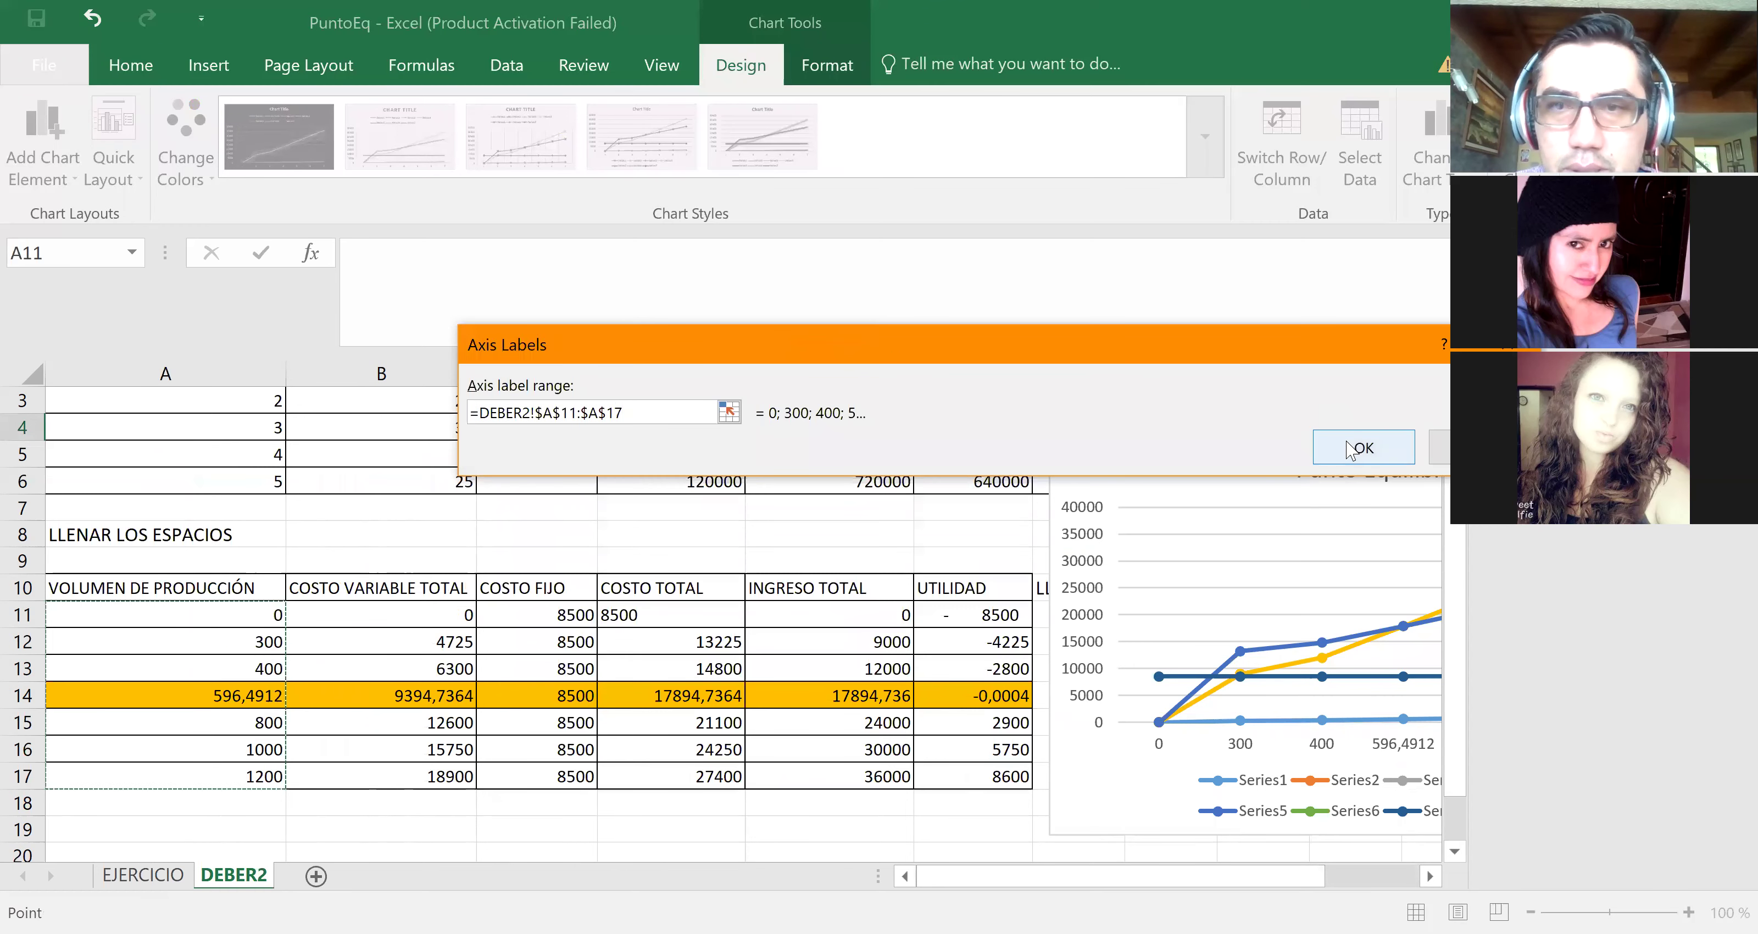
key("Return")
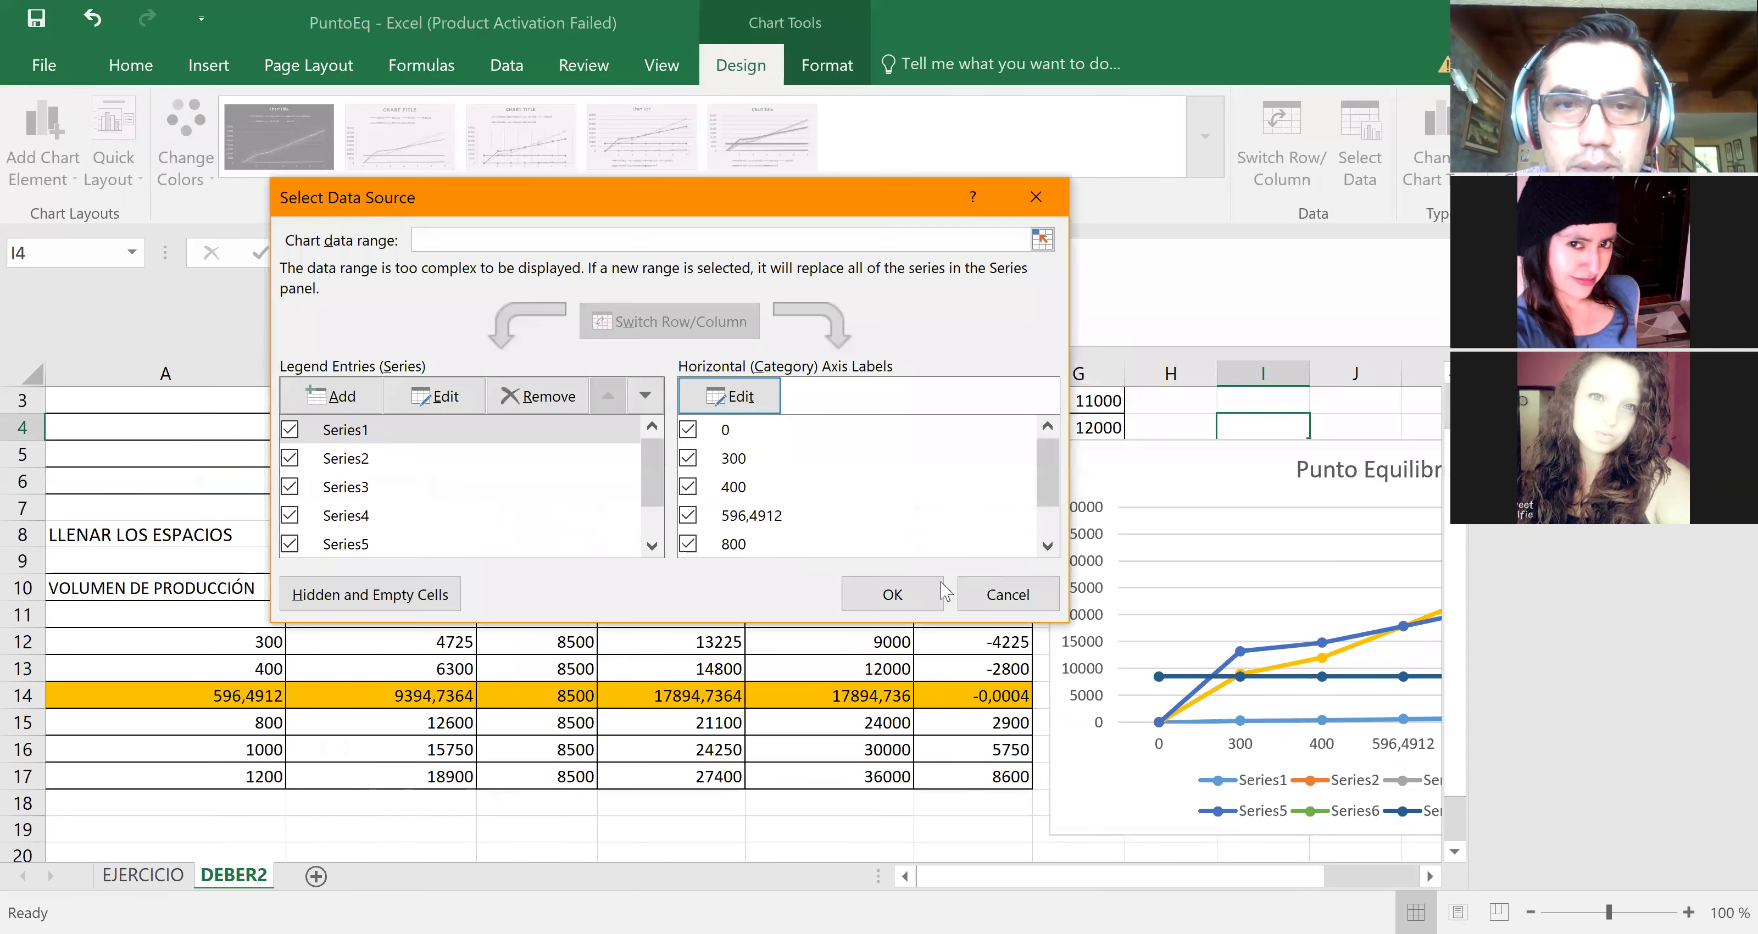
left_click(905, 593)
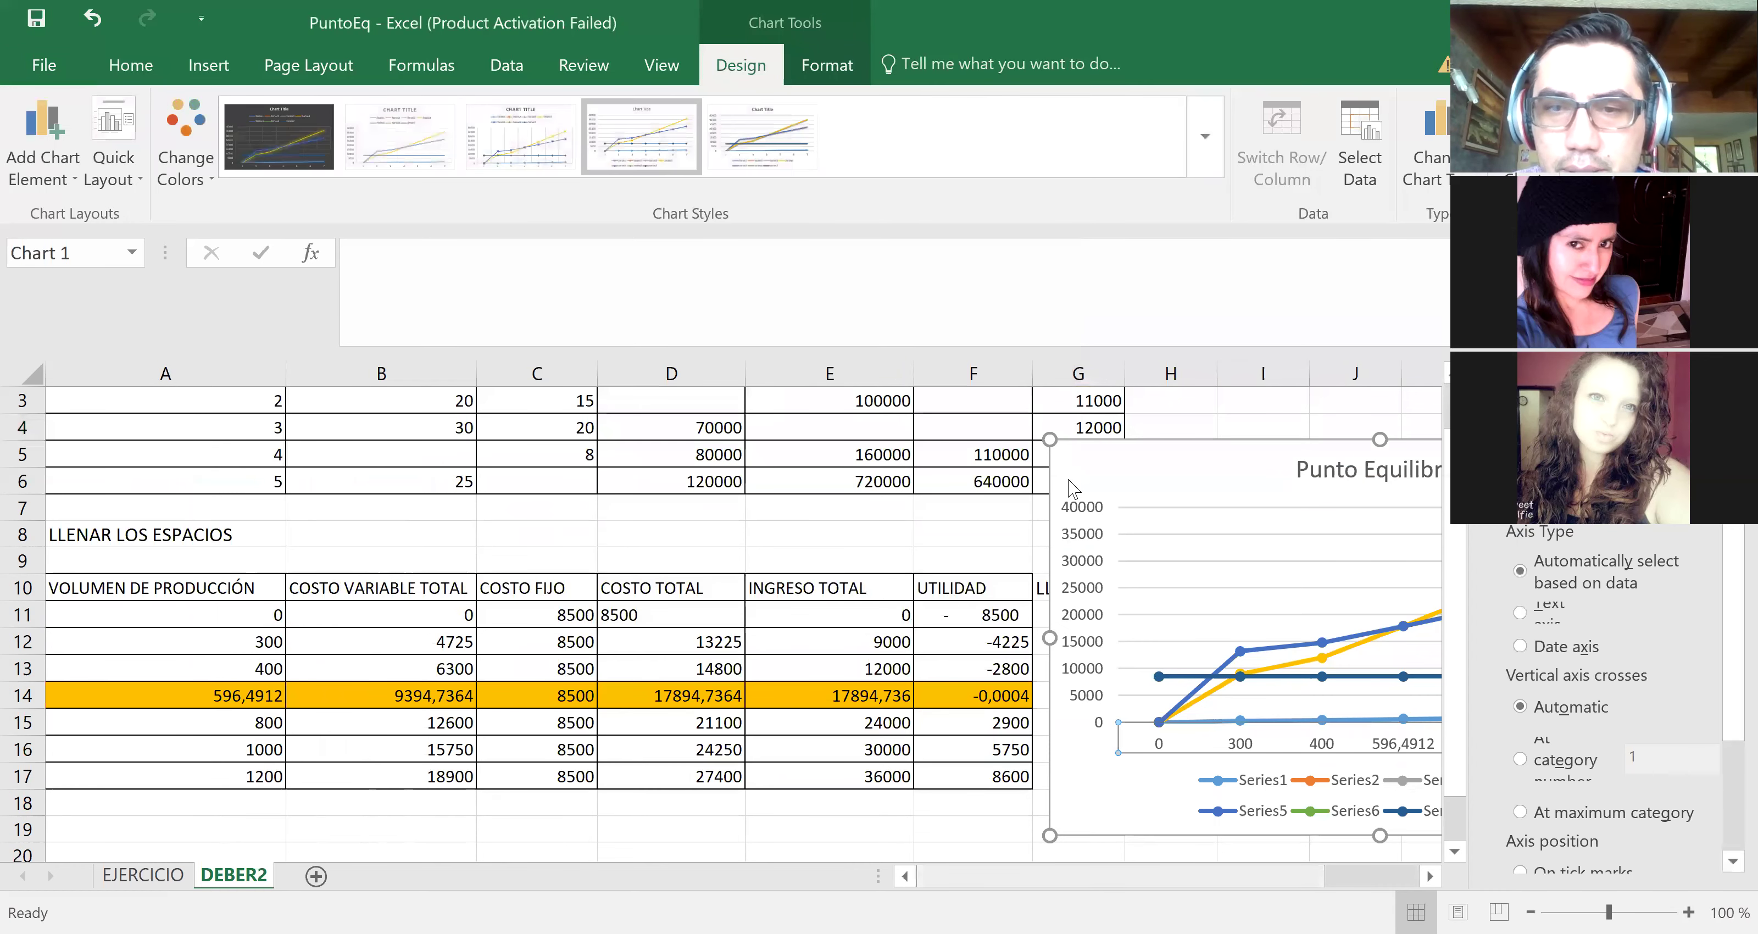
scroll(1073, 488, "right", 3)
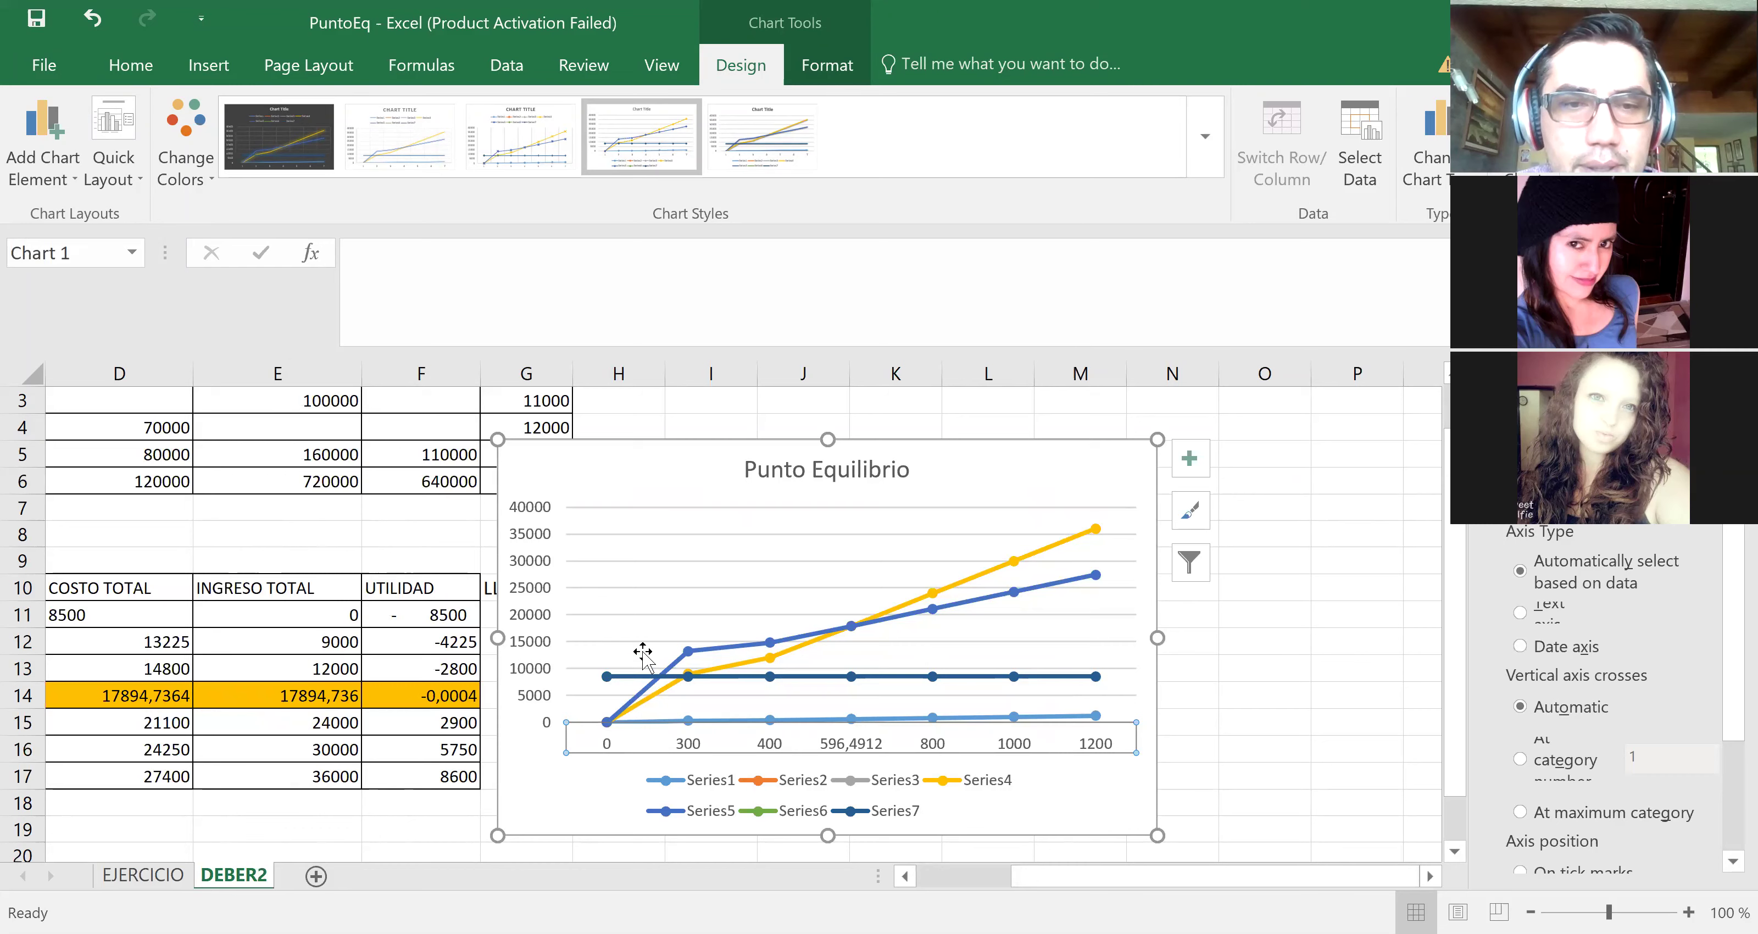
mouse_move(617, 722)
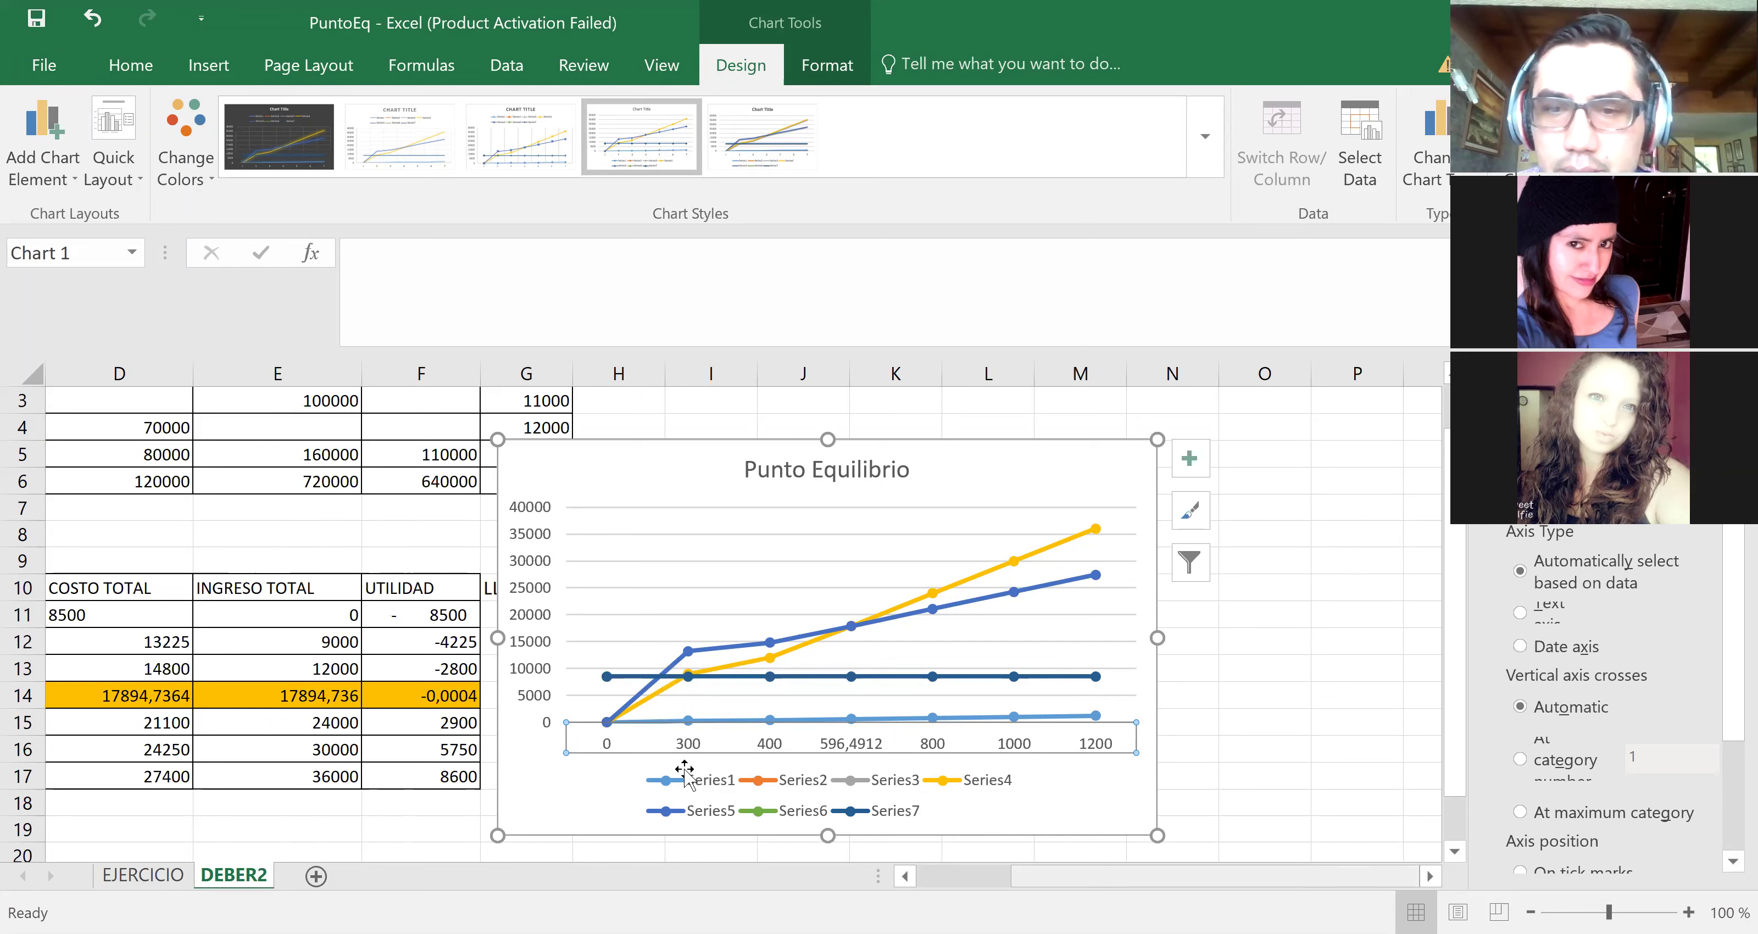
scroll(684, 769, "left", 3)
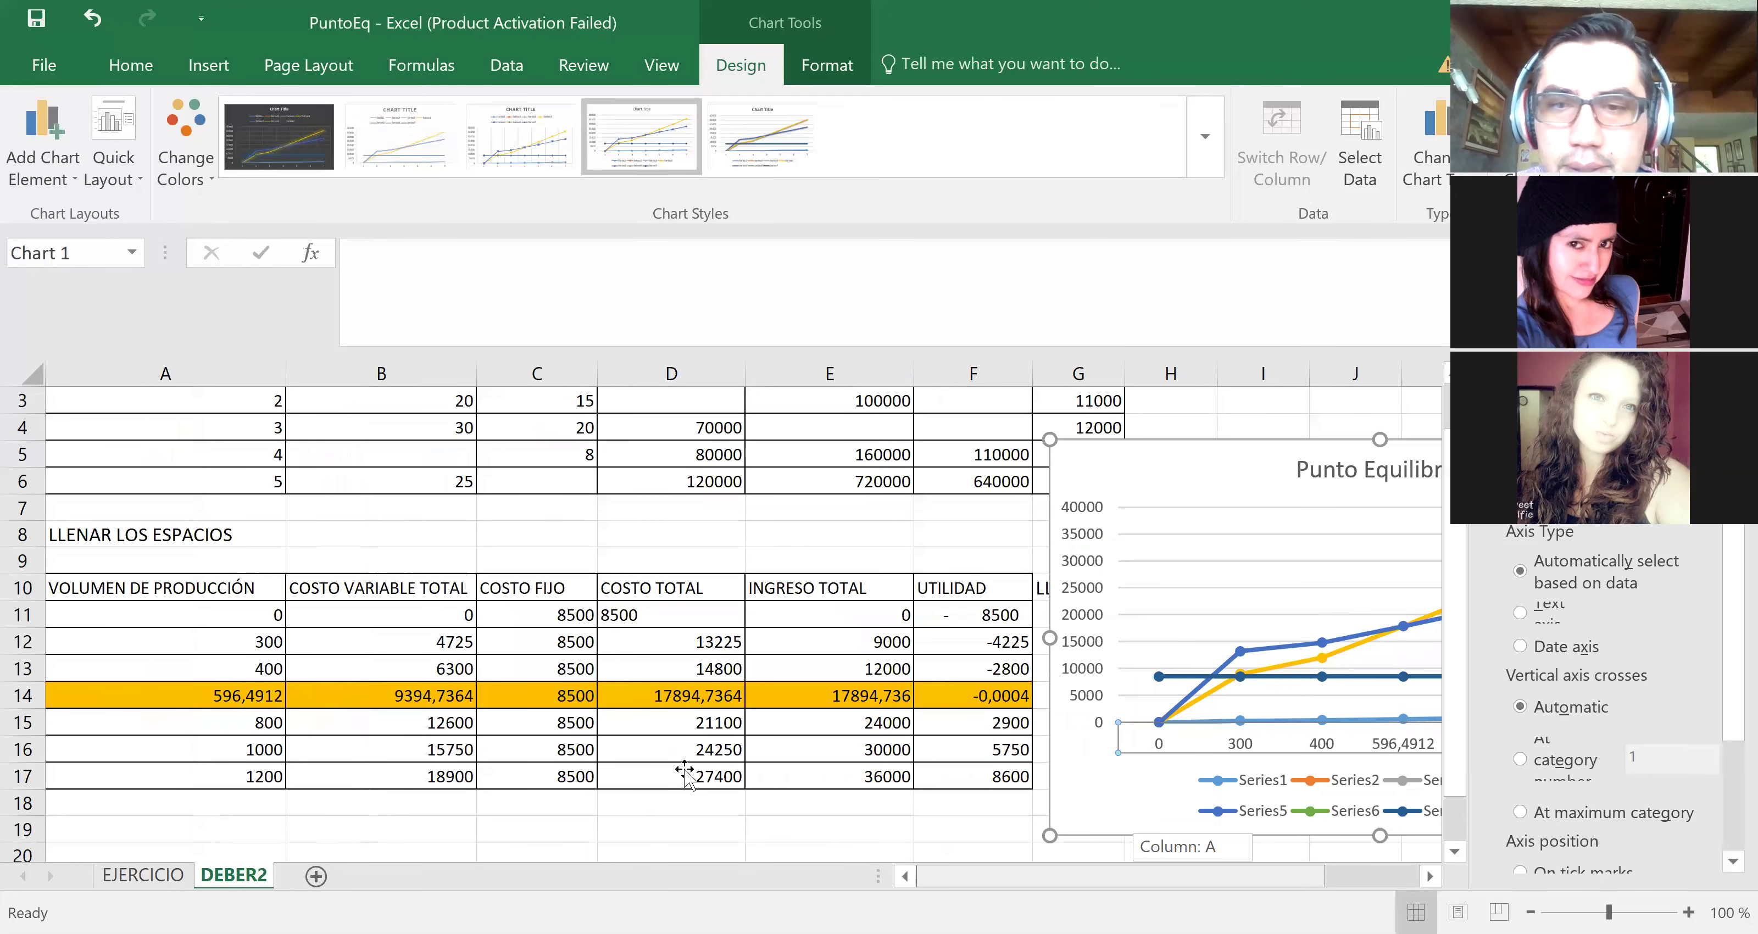
scroll(685, 769, "right", 3)
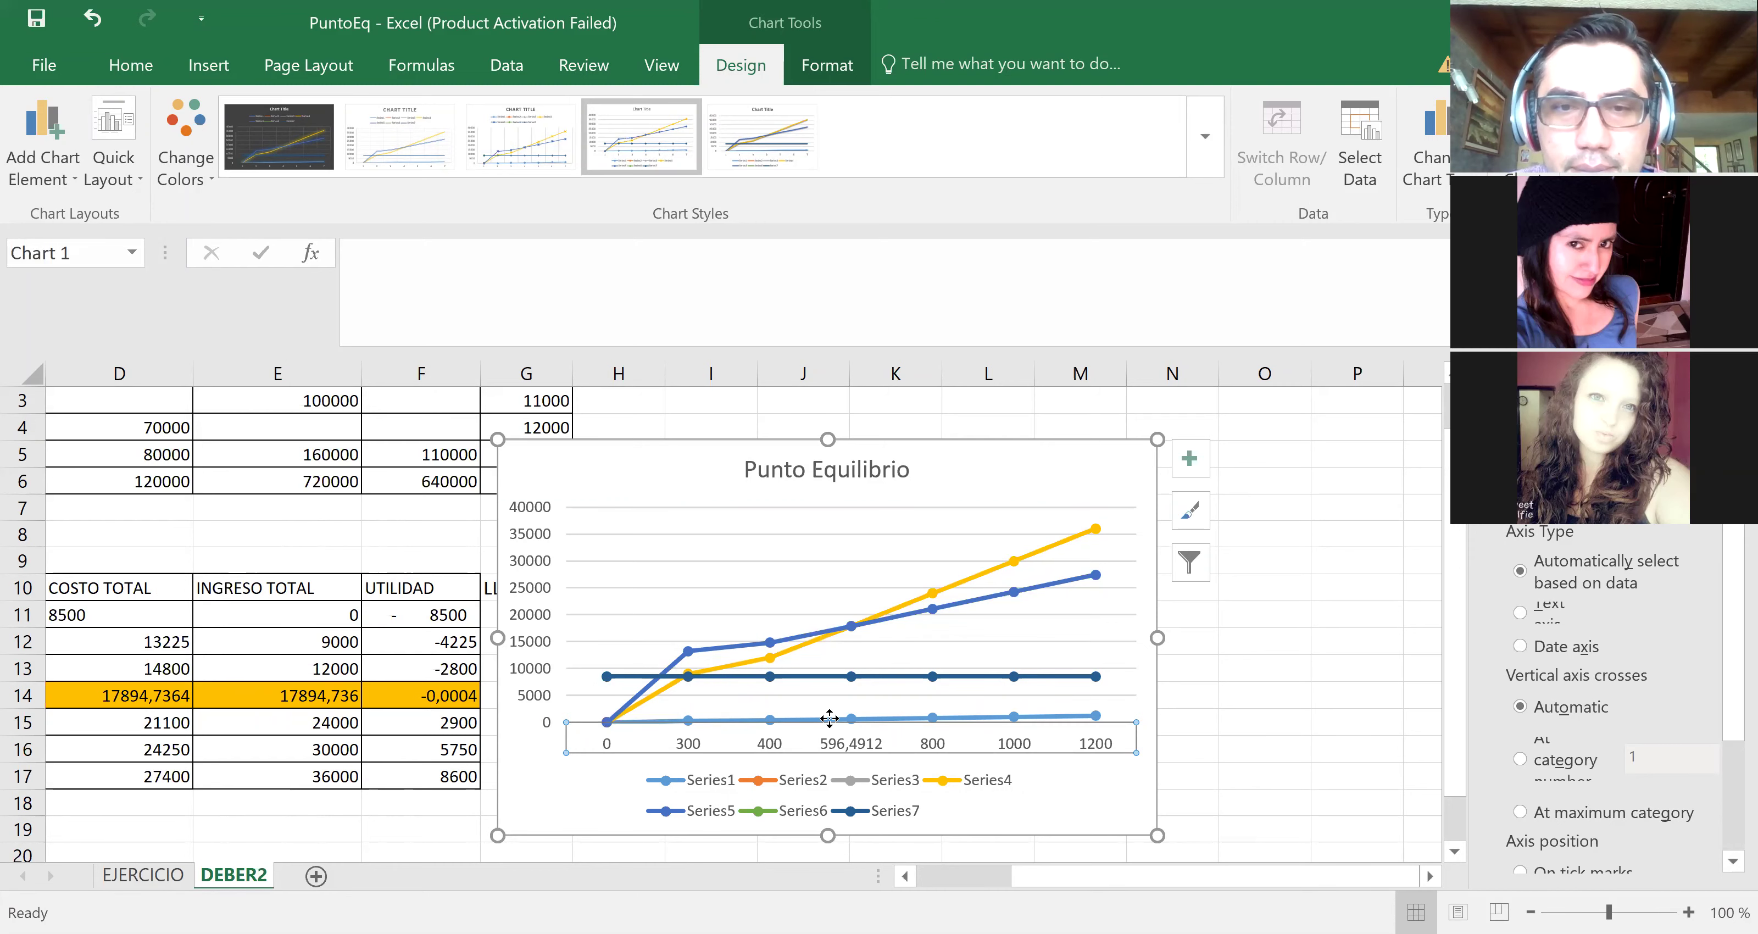
left_click(1326, 641)
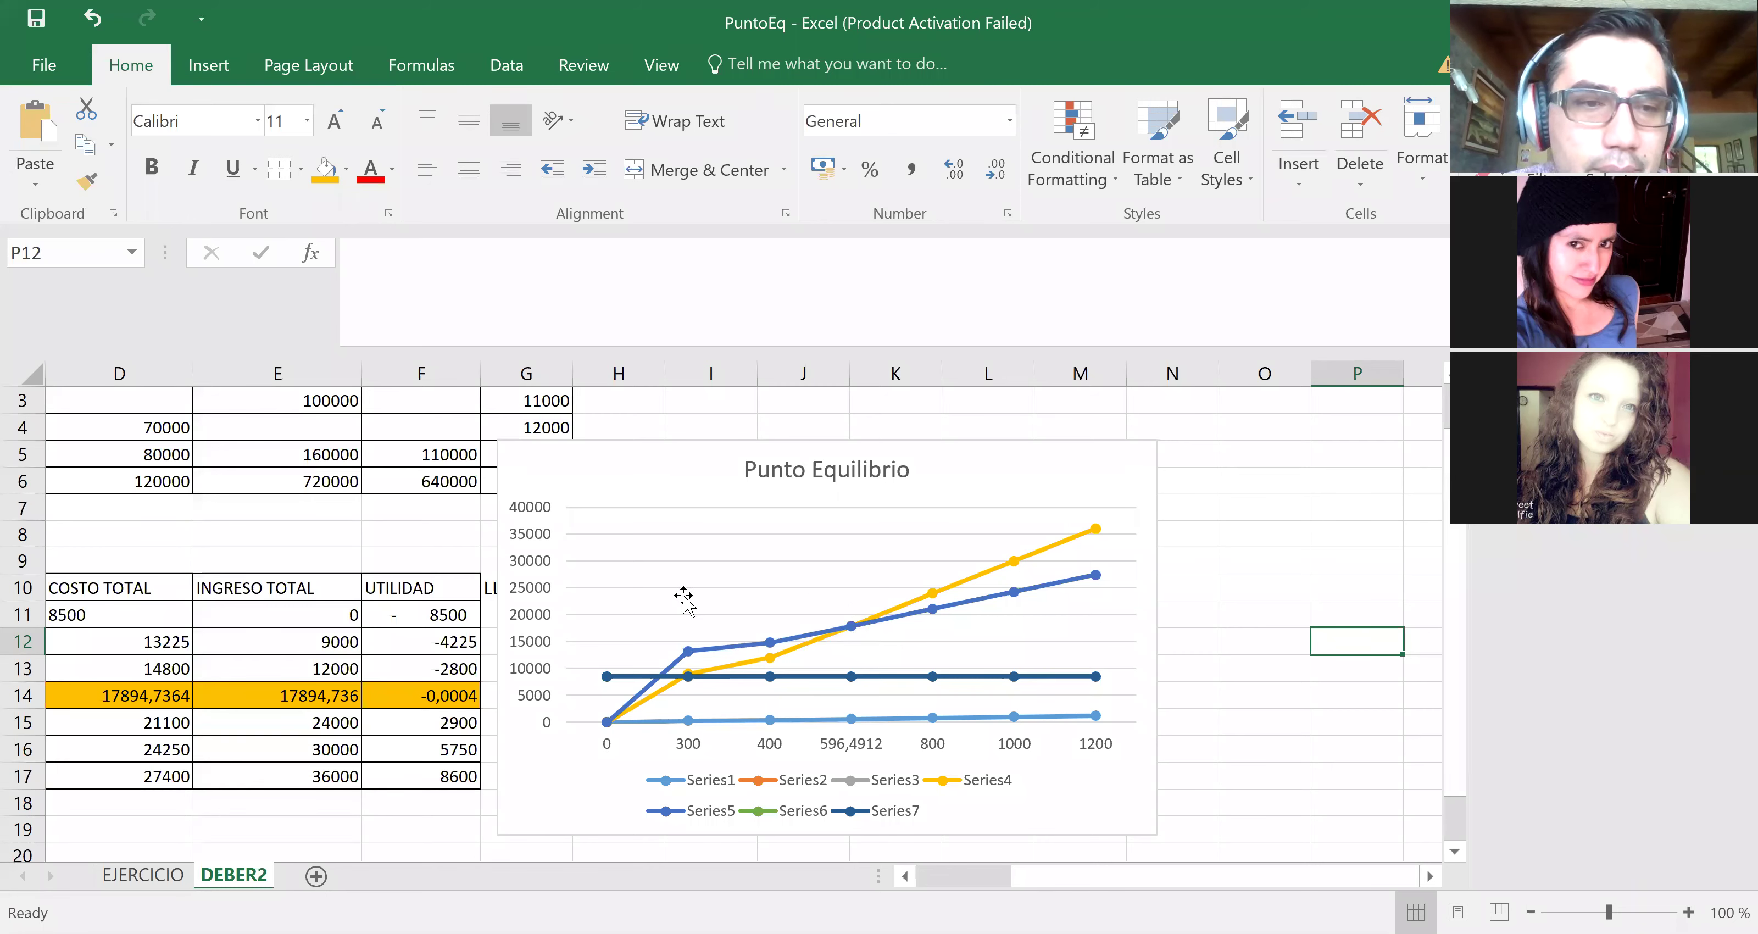
Step: Open the EJERCICIO sheet and look through the solved product table and the unfilled DEBER table below it
left_click(133, 877)
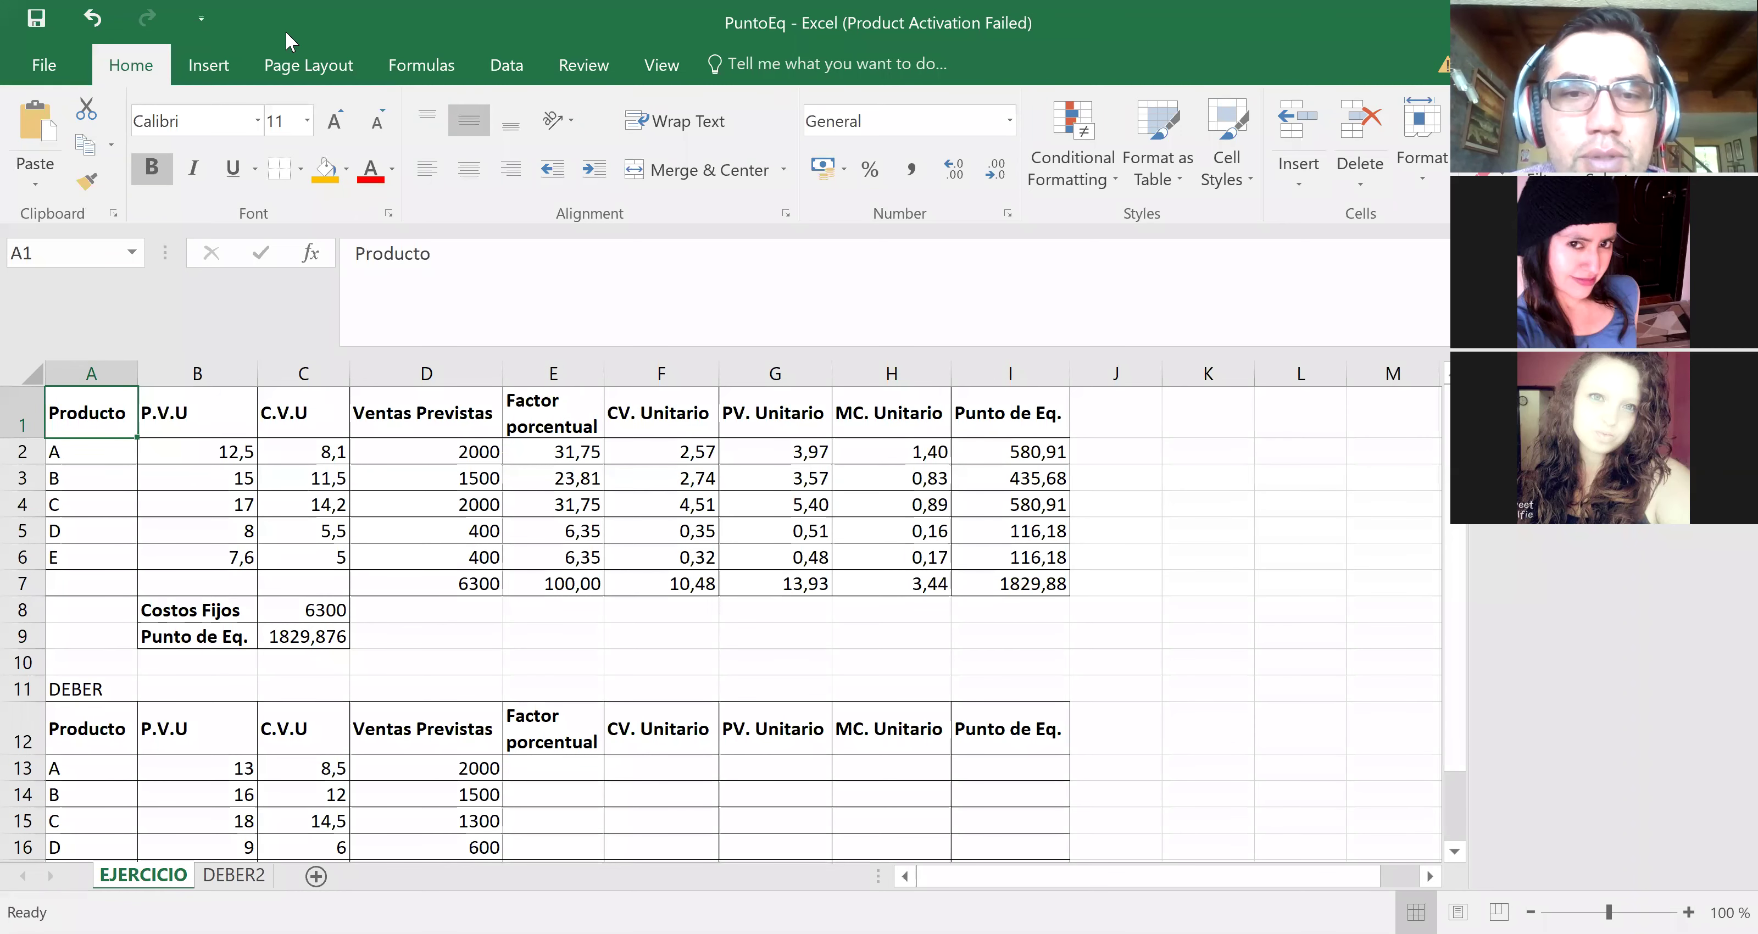
left_click(223, 787)
key("Left")
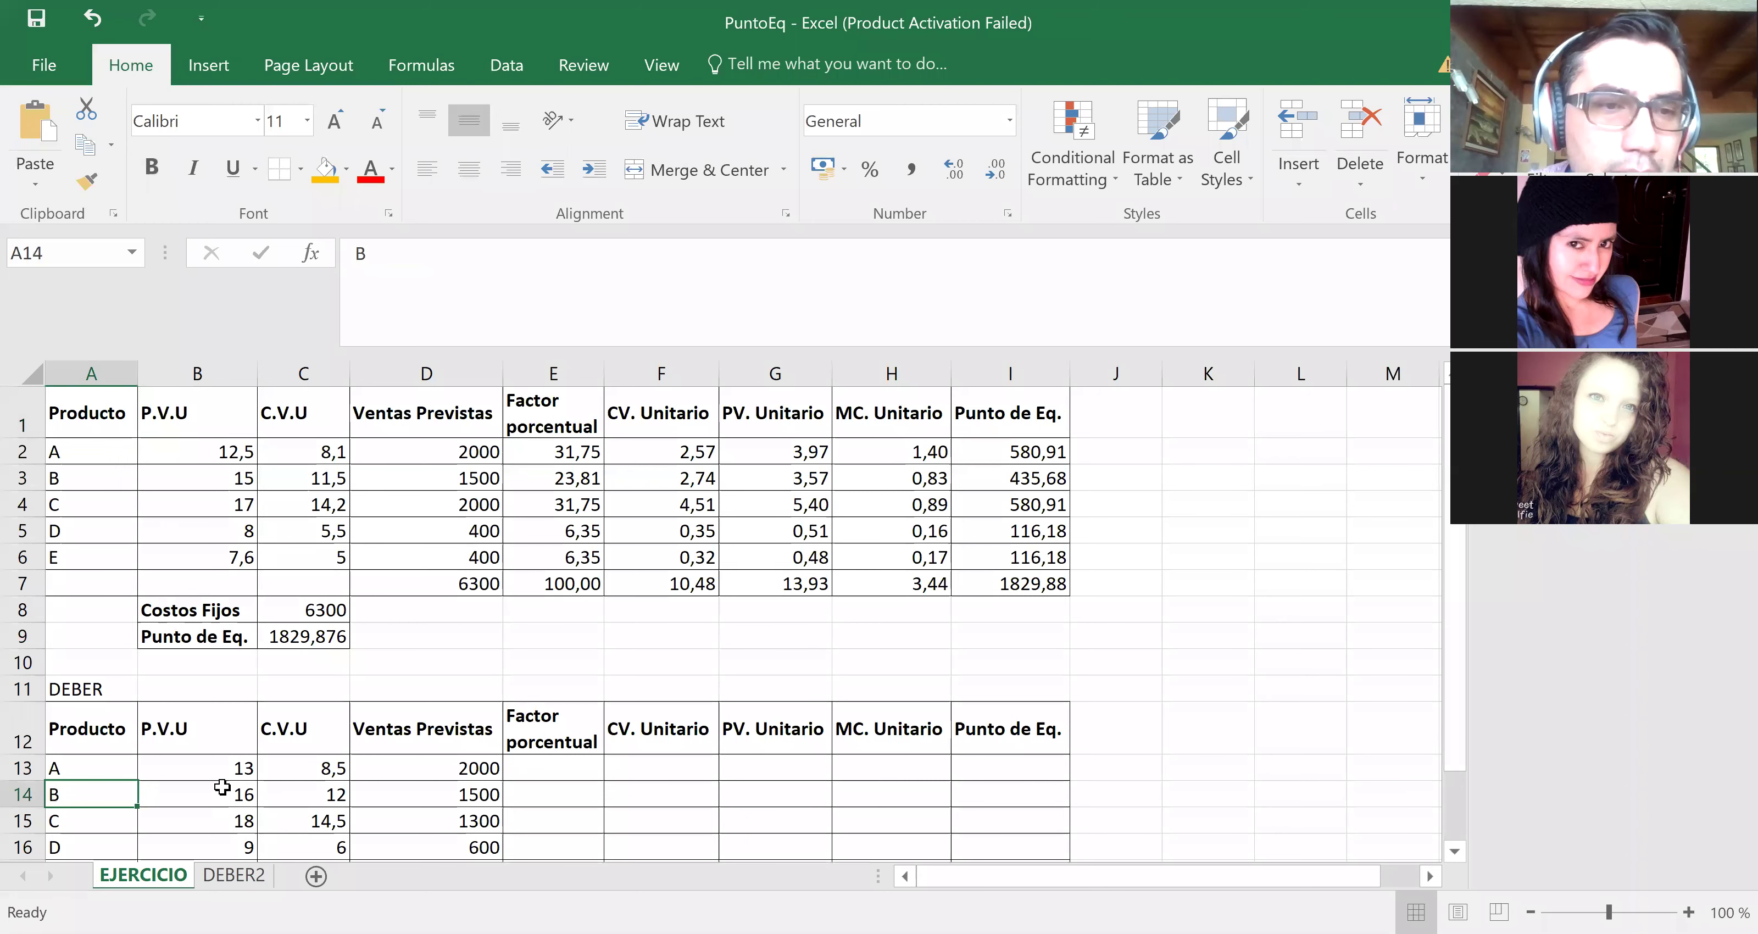
key("Down")
key("Down")
key("Down")
key("Down")
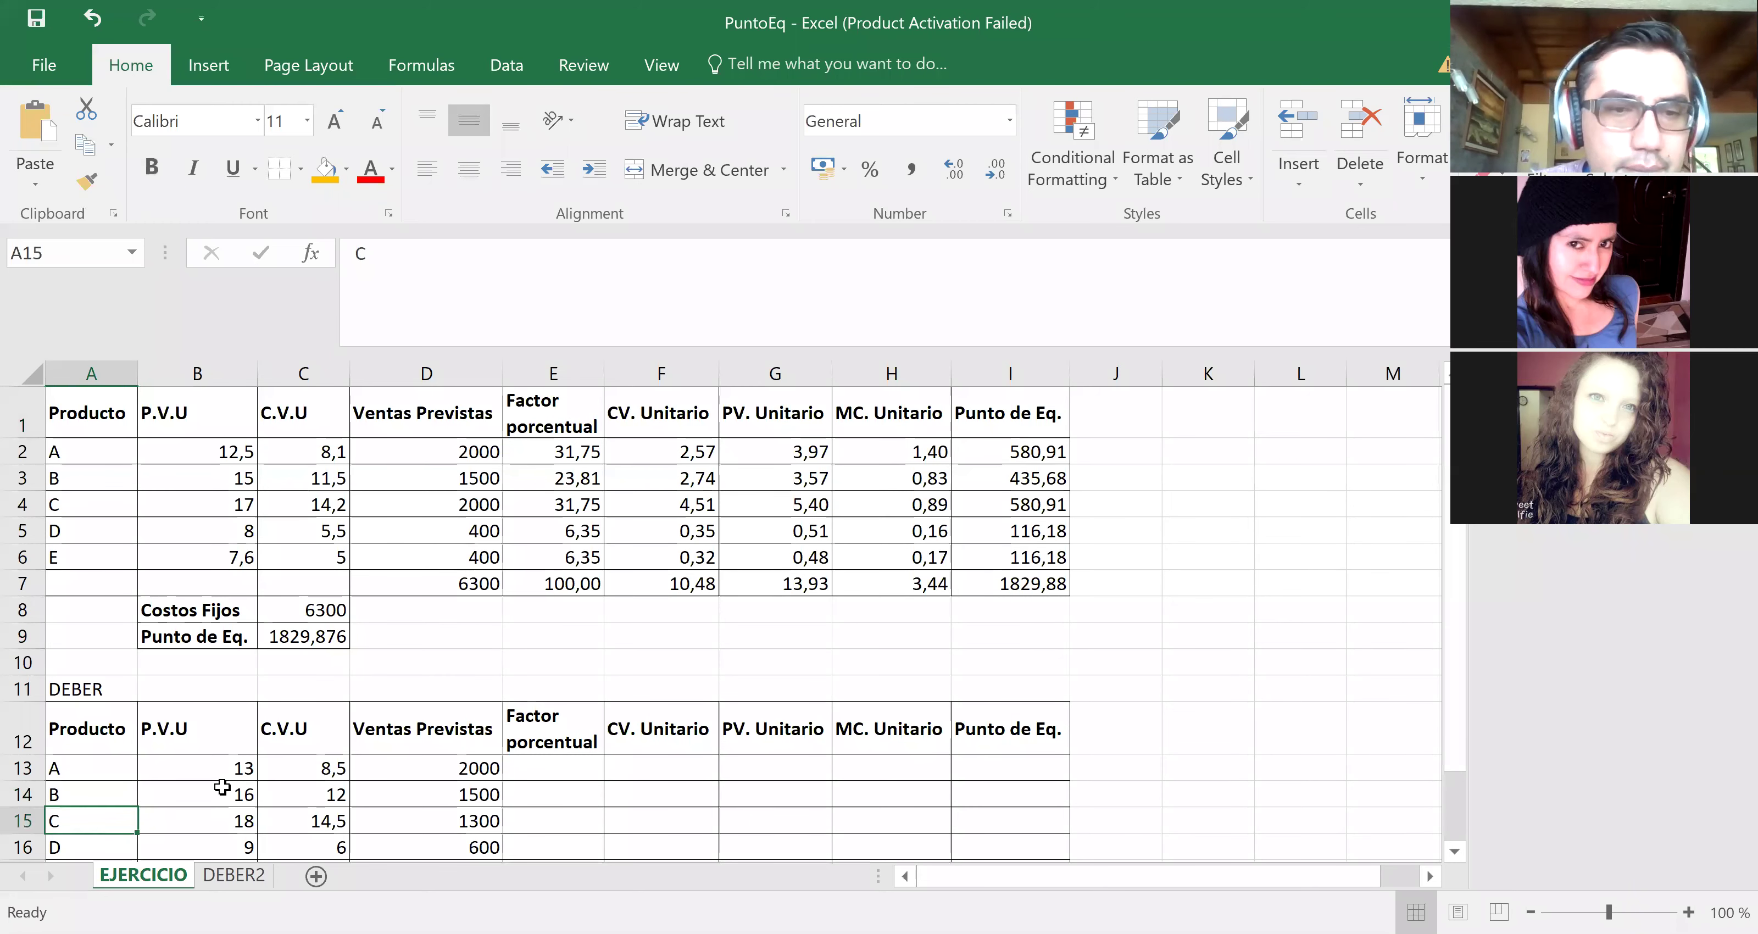
key("Down")
key("Down")
key("Down")
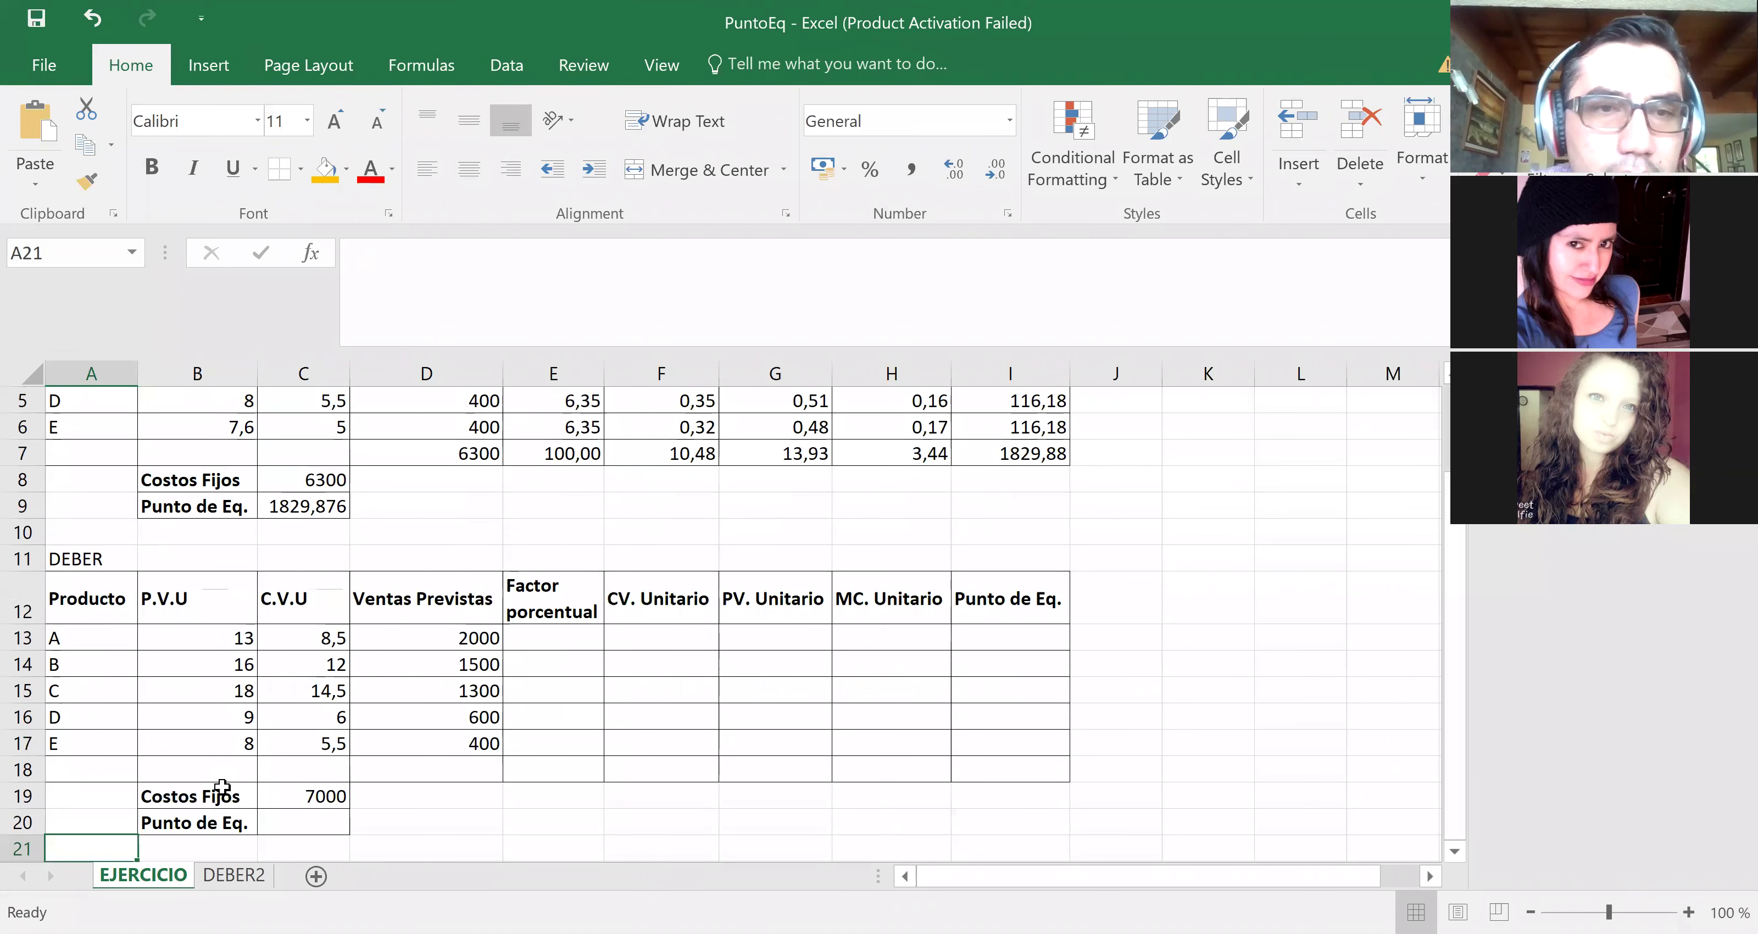
key("Up")
key("Up")
key("Up")
key("Up")
key("Up")
key("Up")
key("Up")
key("Up")
key("Up")
key("Up")
key("Up")
key("Up")
key("Up")
key("Up")
key("Up")
key("Up")
key("Up")
key("Up")
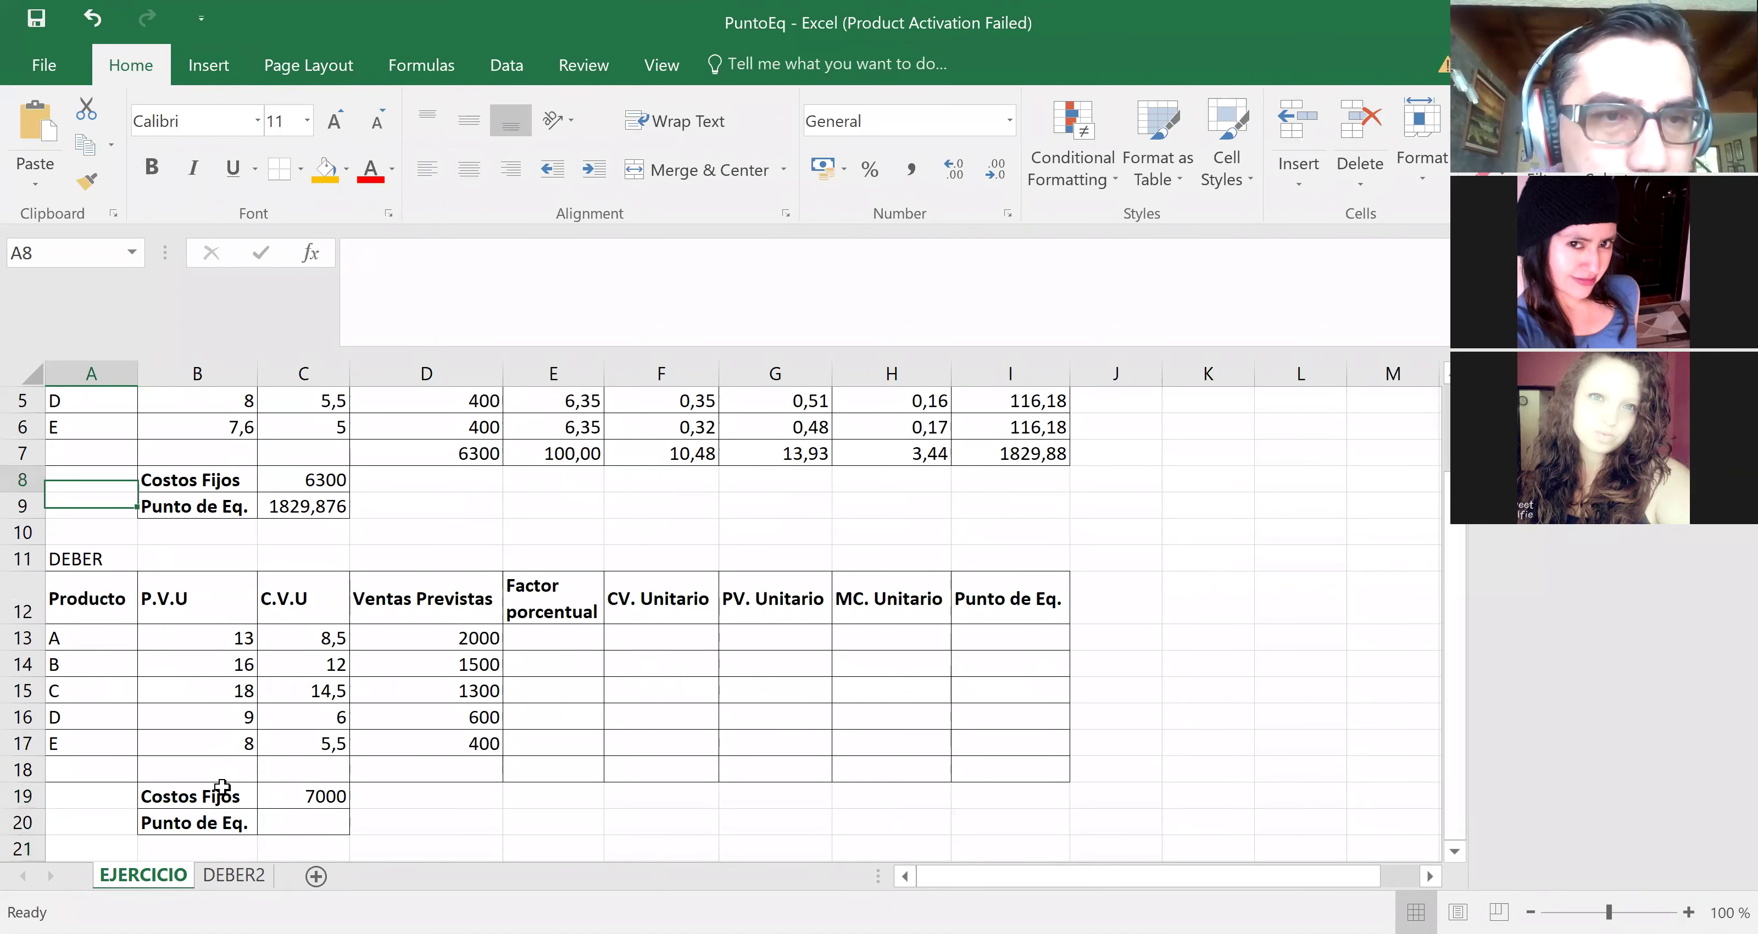
key("Up")
key("Up")
key("Down")
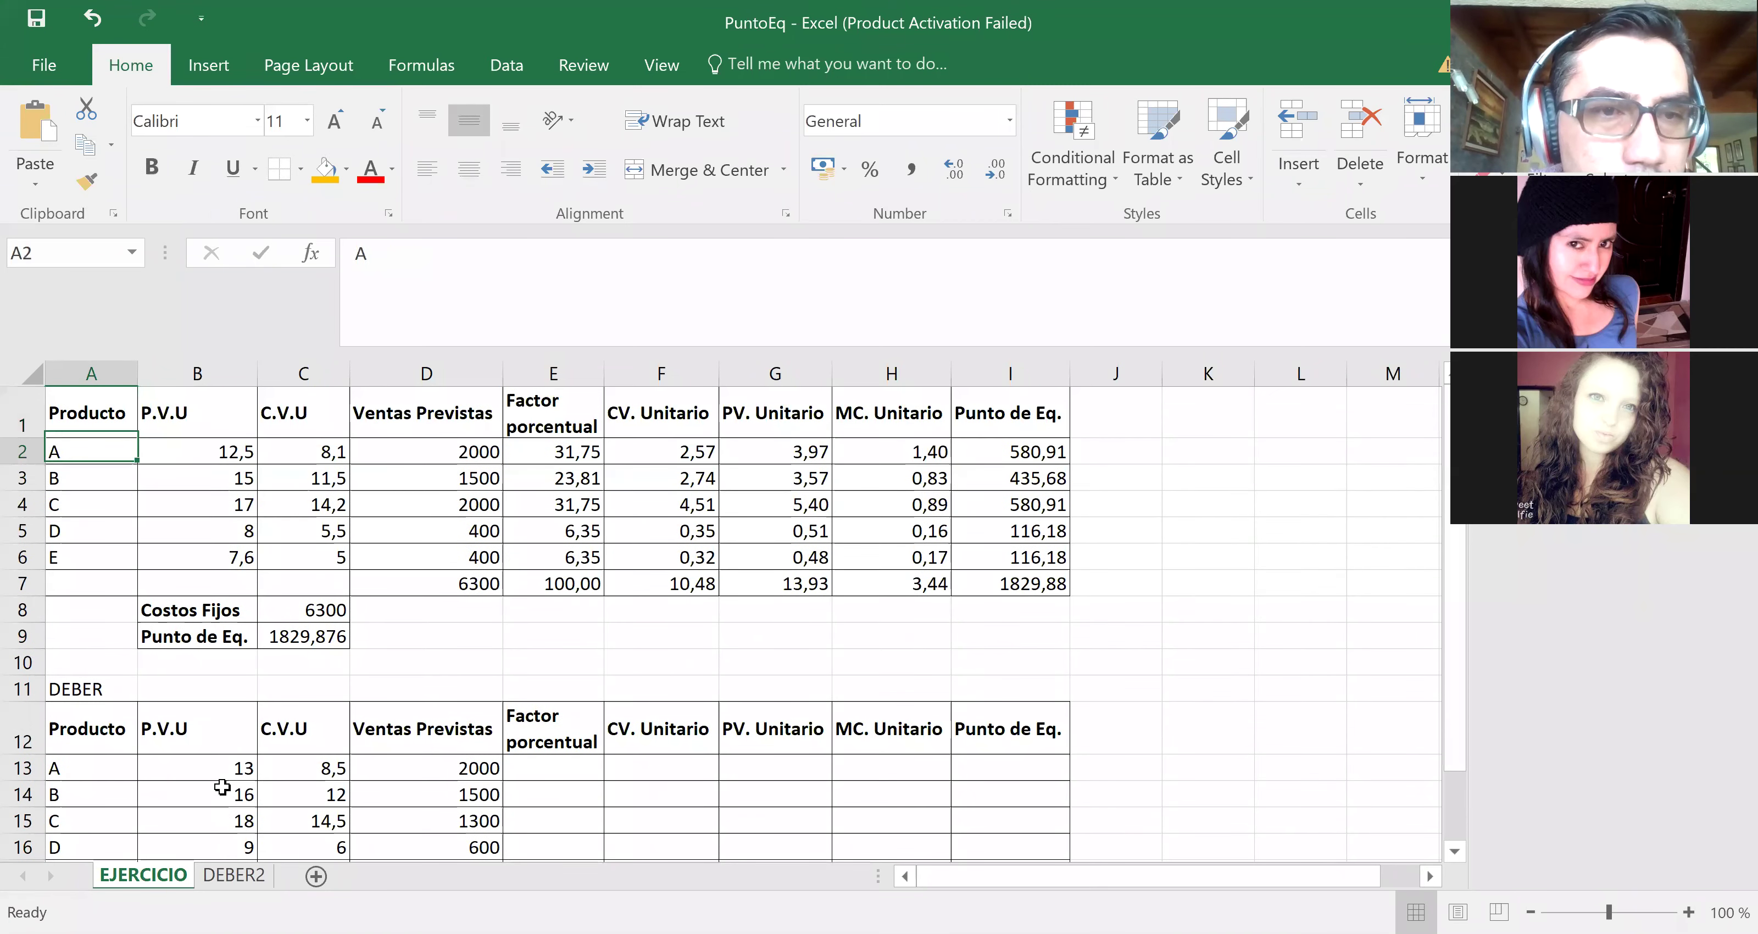
Step: Review the solved table's column headers in row 1, from Factor porcentual across to Punto de Eq
key("Up")
key("Right")
key("Right")
key("Right")
key("Right")
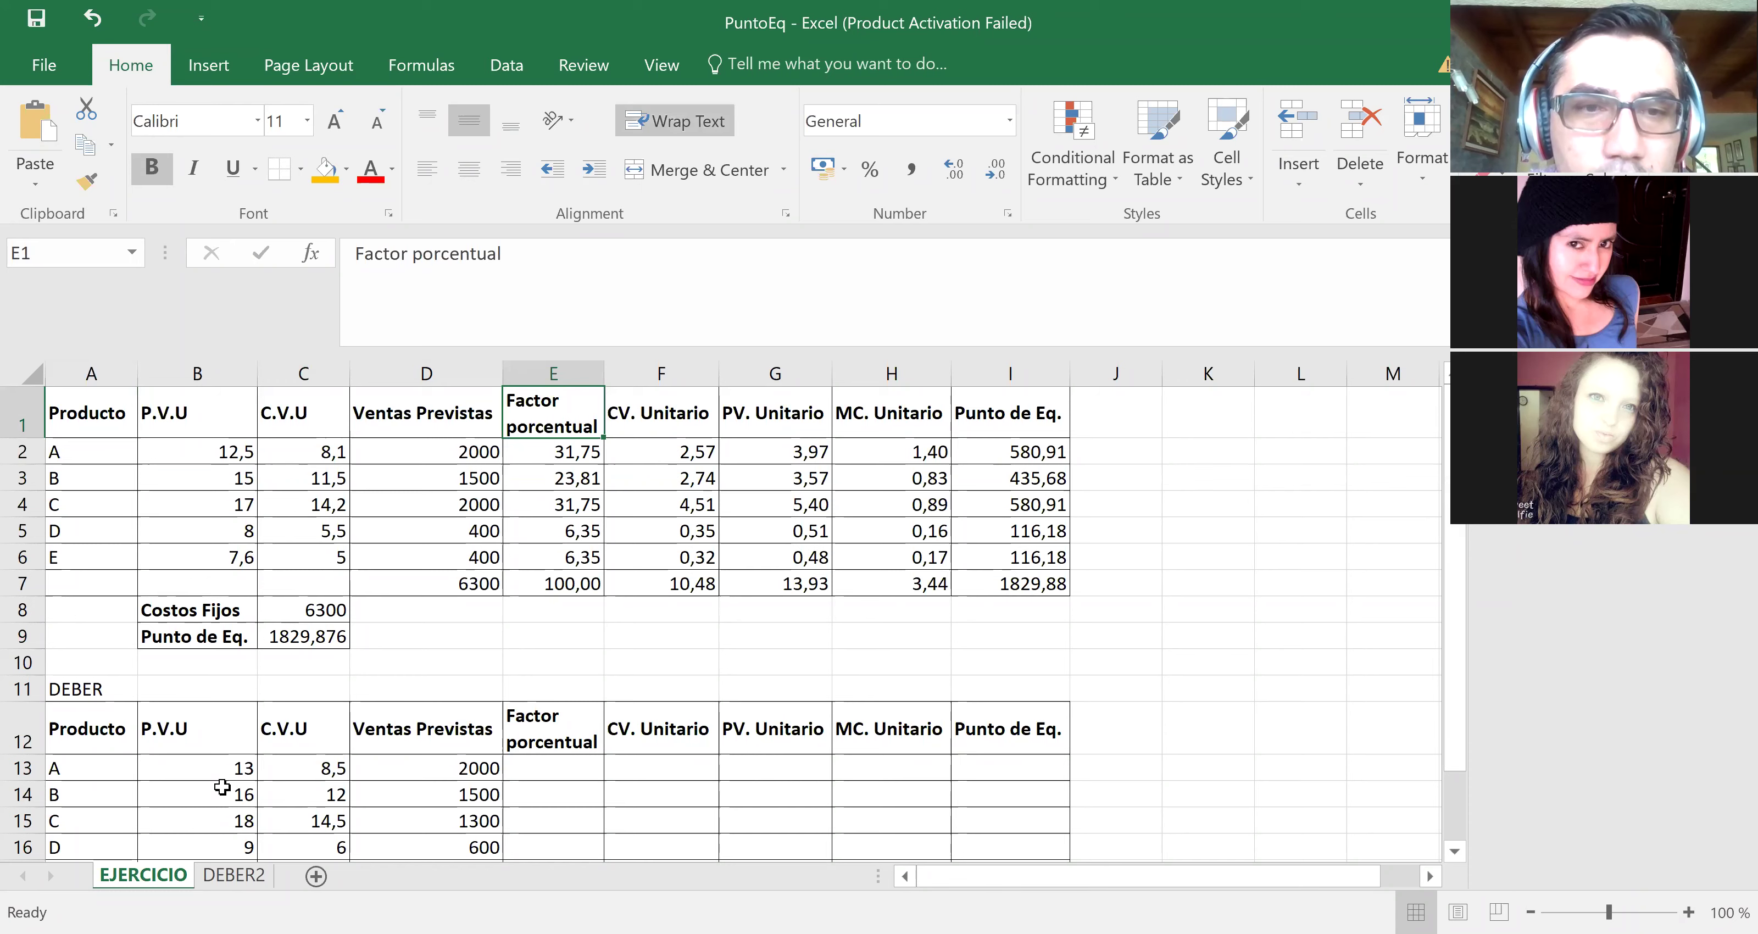
key("Right")
key("Right")
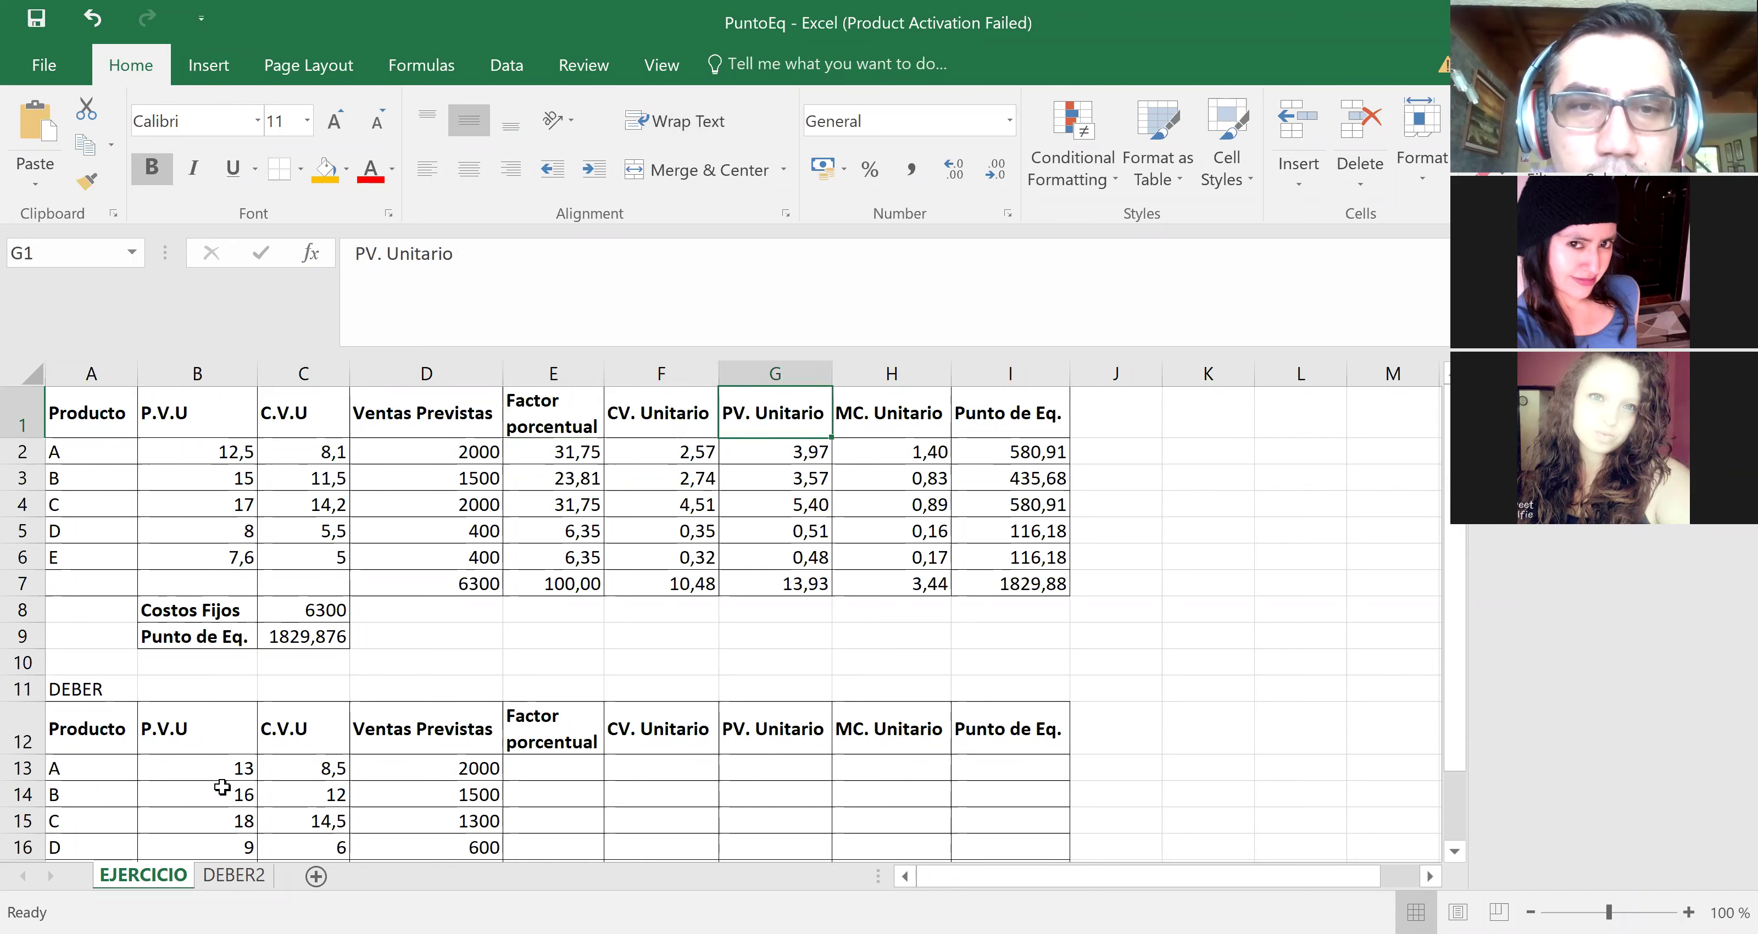
key("Left")
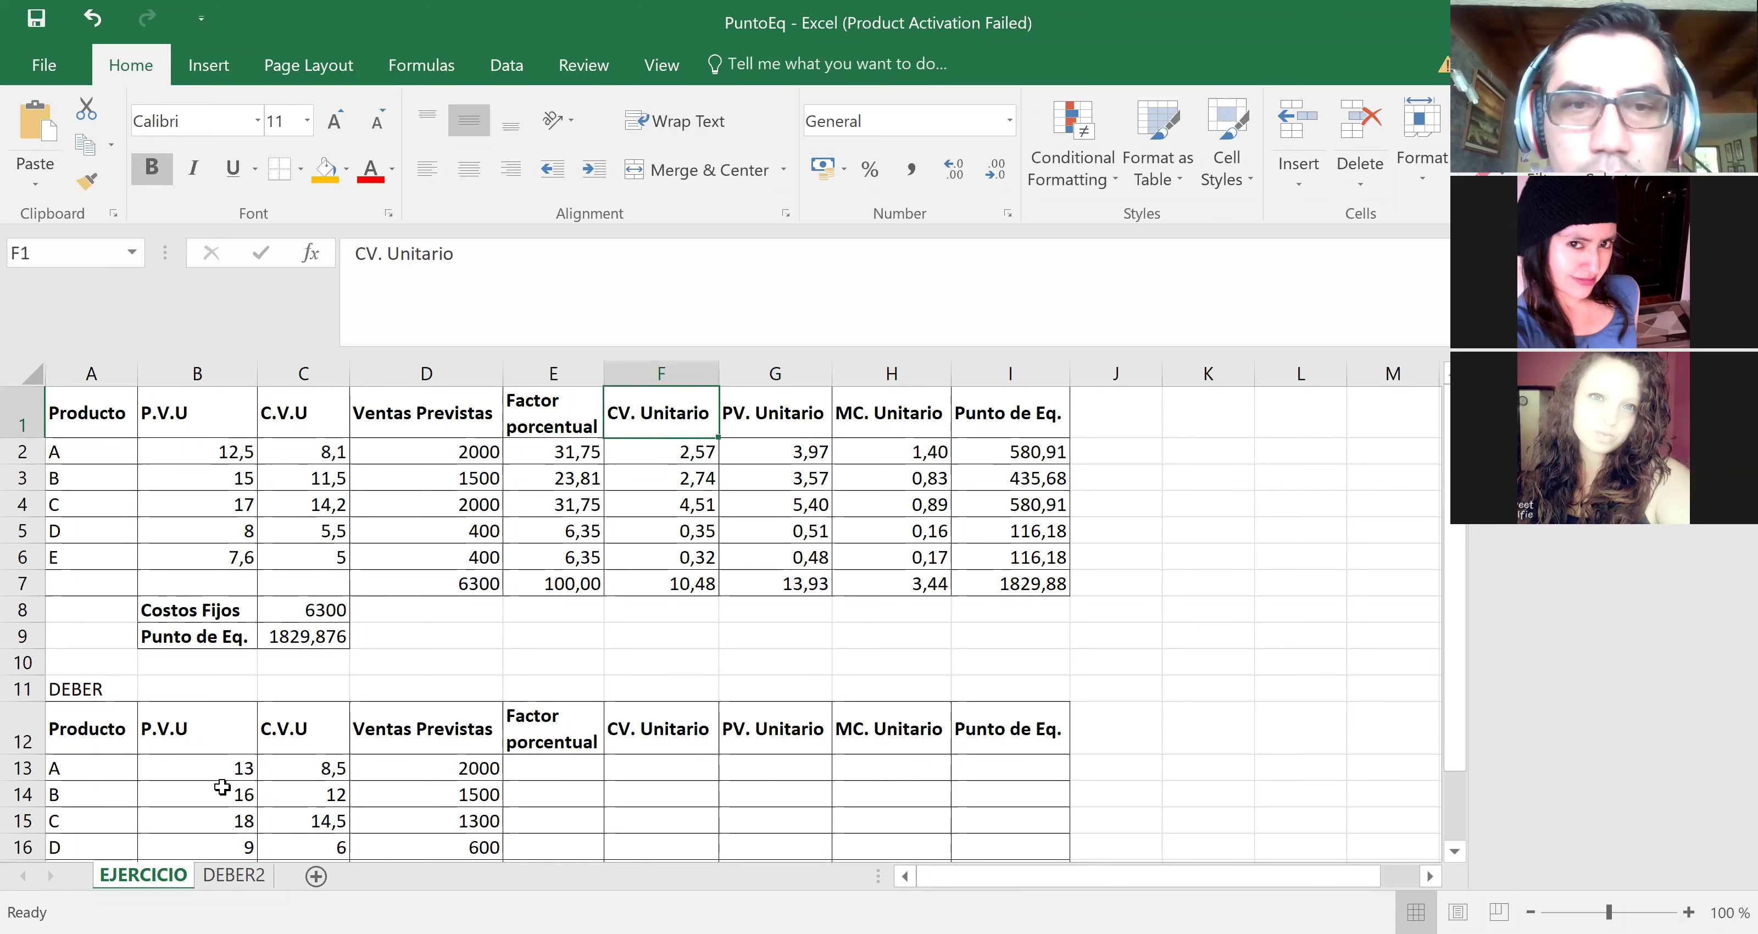
key("Right")
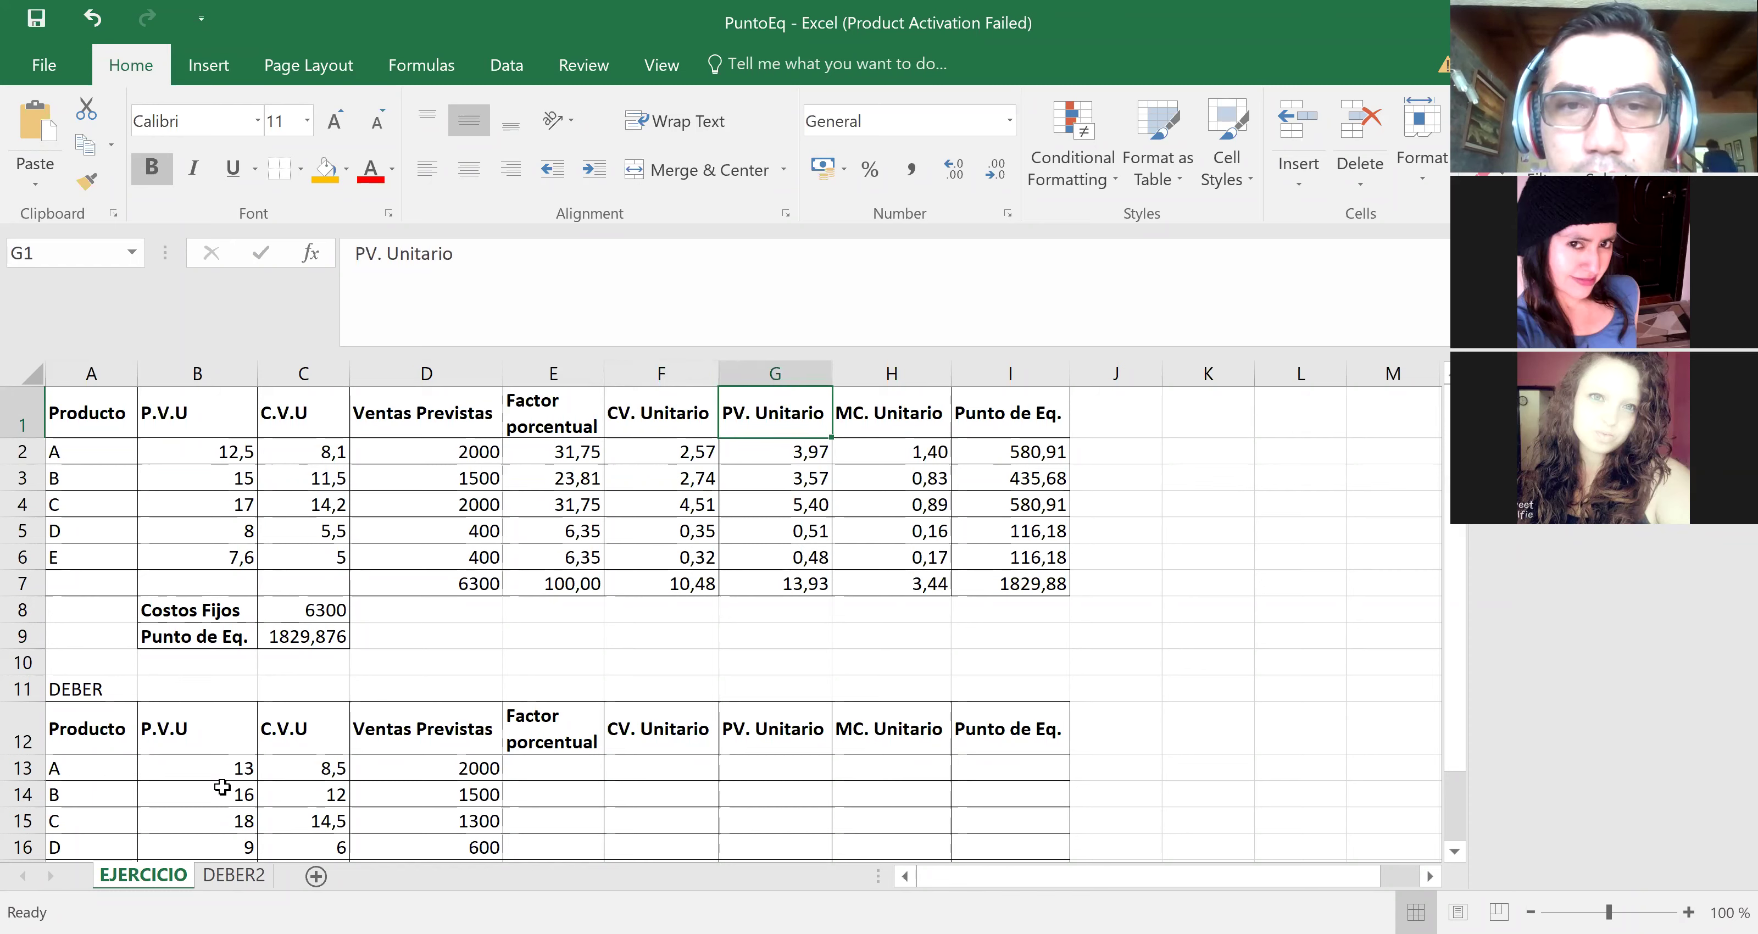
key("Right")
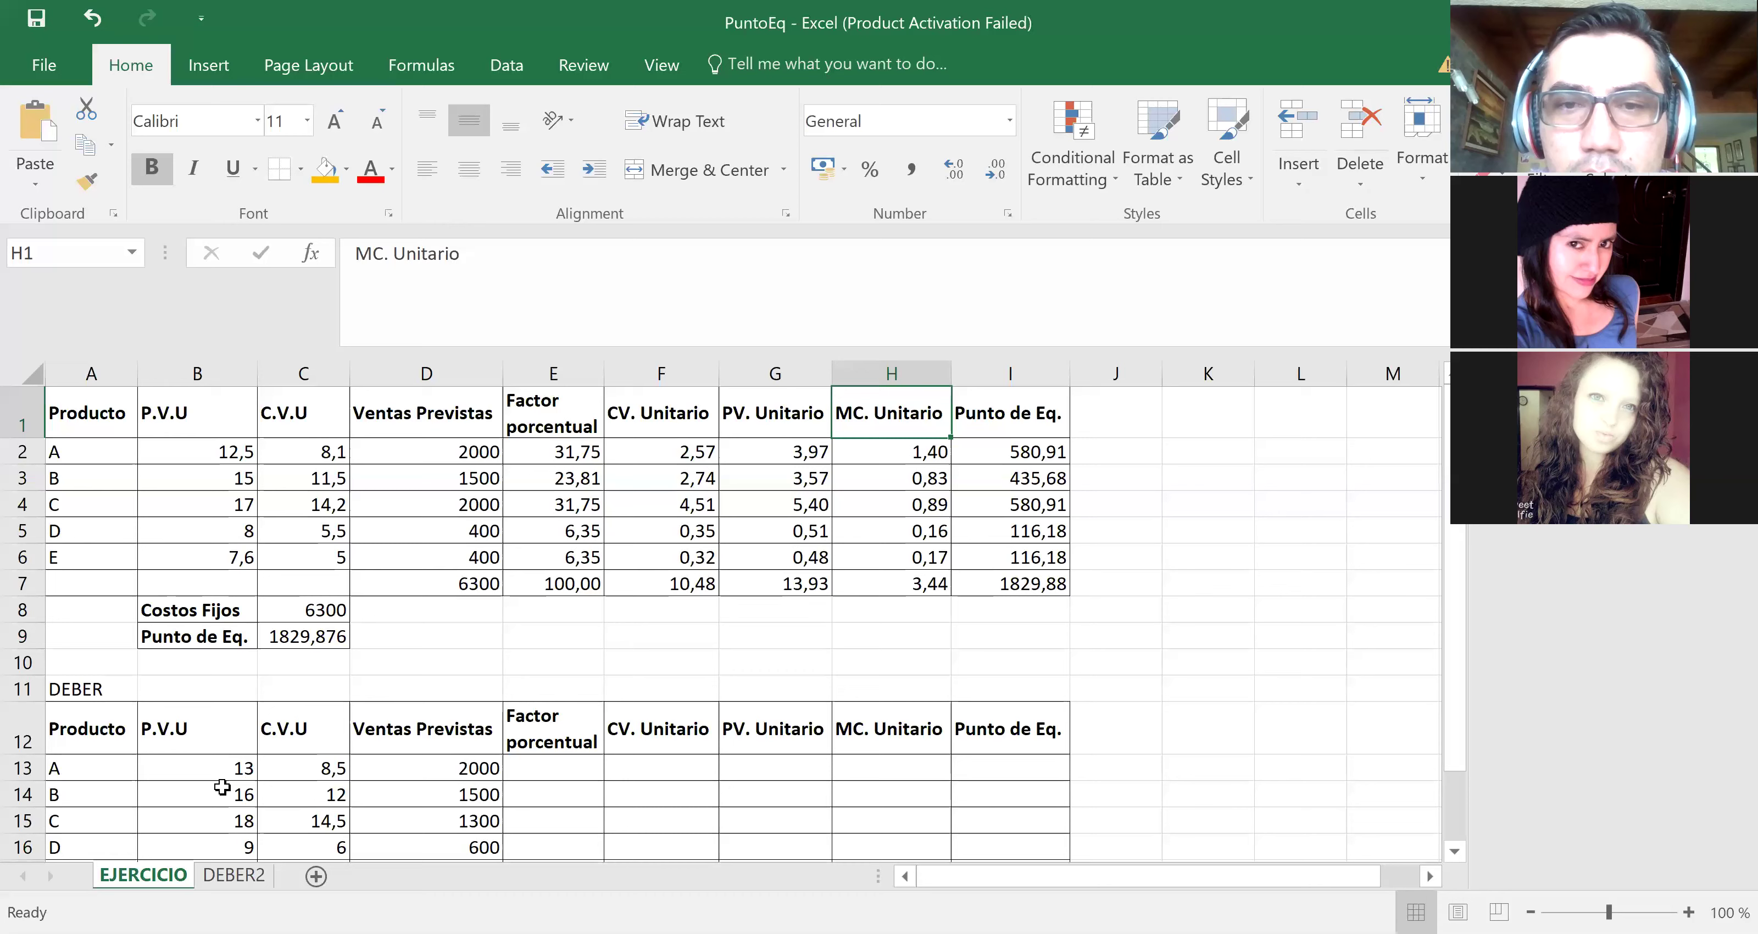
key("Right")
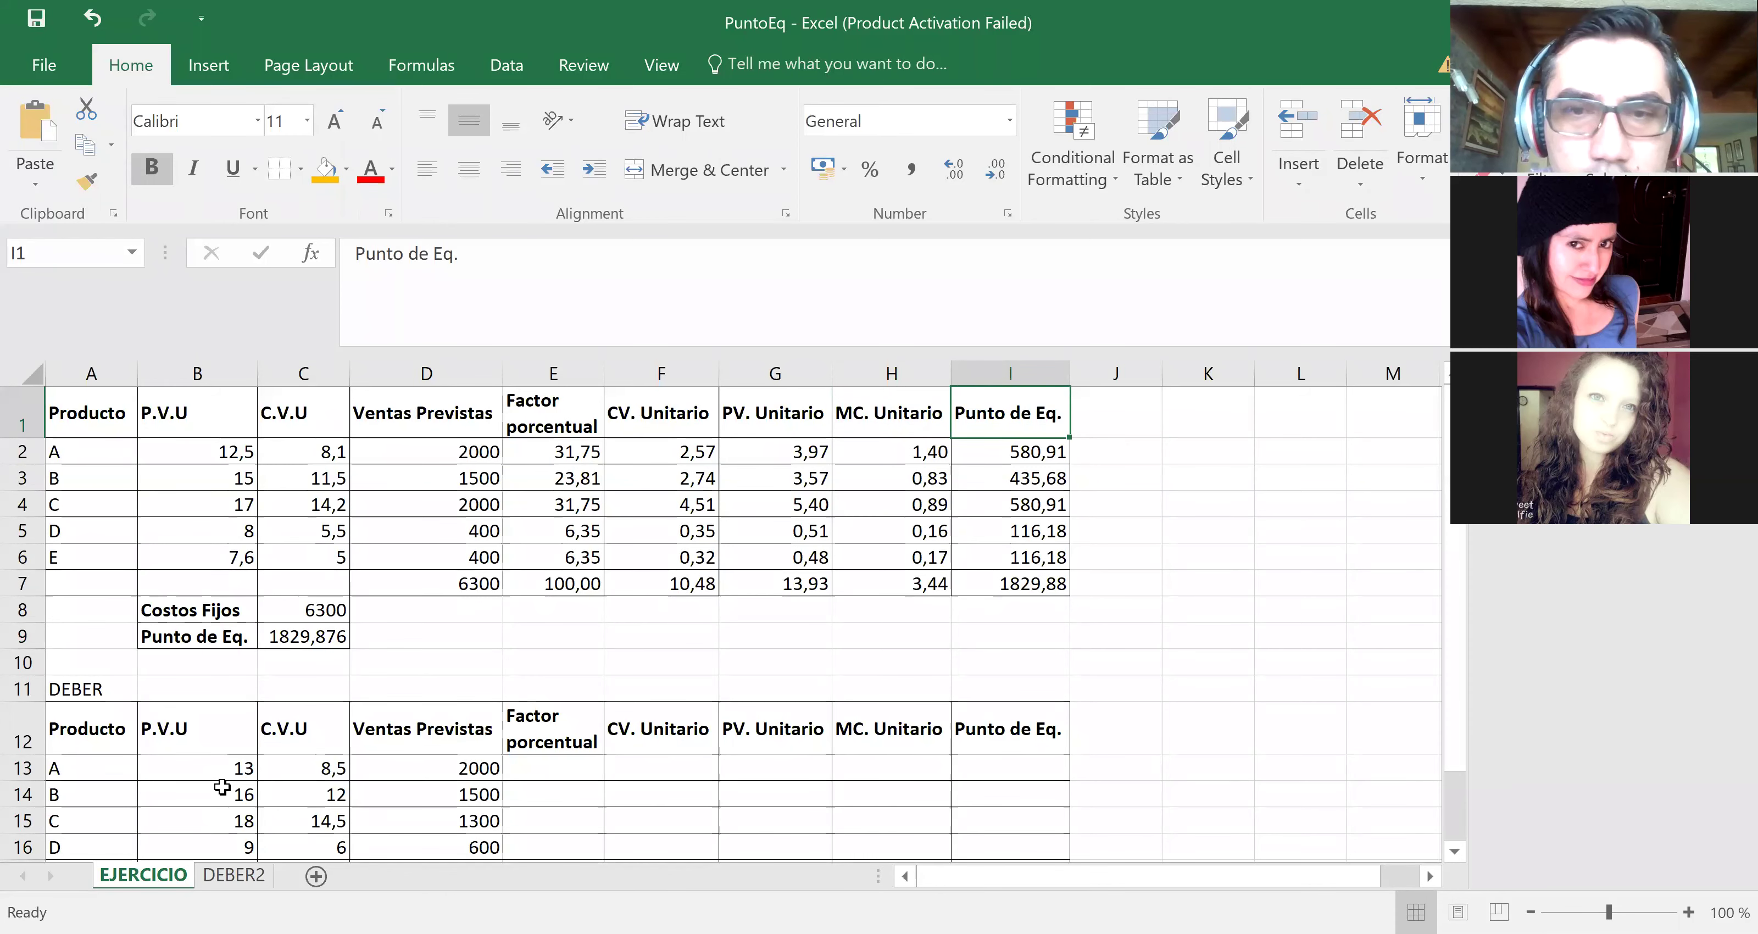
Step: Examine the Punto de Eq. formulas of the solved table in column I
key("Down")
key("Down")
key("Down")
key("Down")
key("Down")
key("Down")
key("Down")
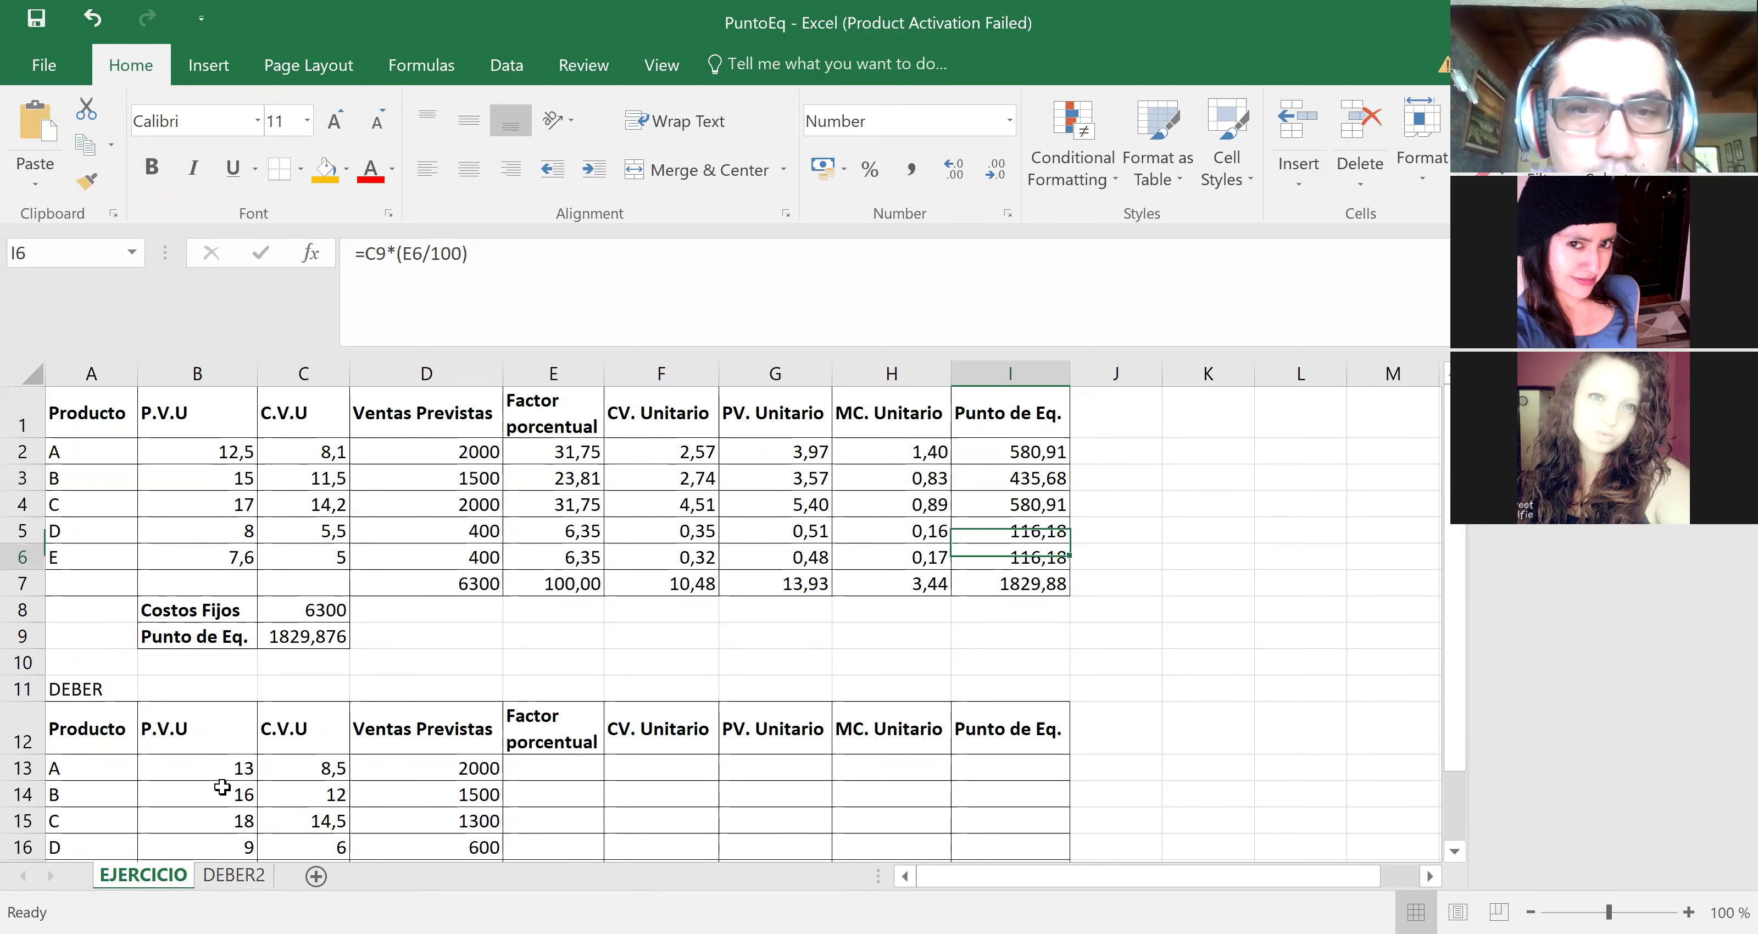
key("Up")
key("Up")
key("Up")
key("Up")
key("Up")
key("Up")
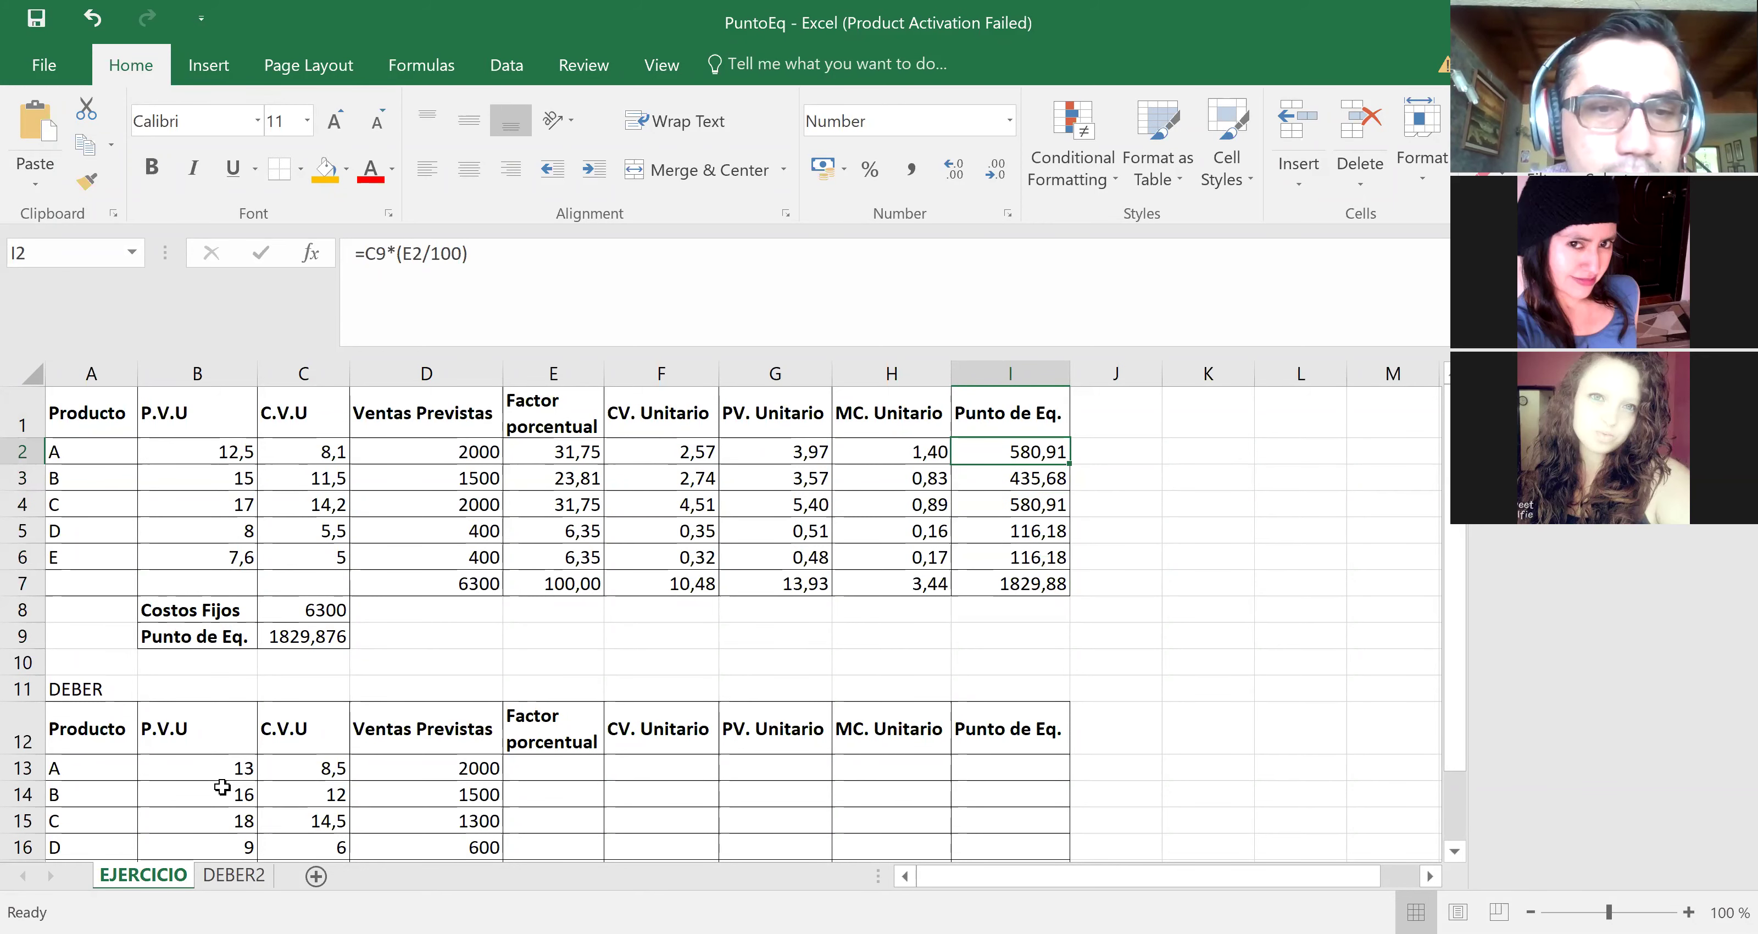
Step: Look over the DEBER table's product rows, fixed costs and empty break-even cell
left_click(88, 746)
key("Down")
key("Down")
key("Down")
key("Down")
key("Down")
key("Down")
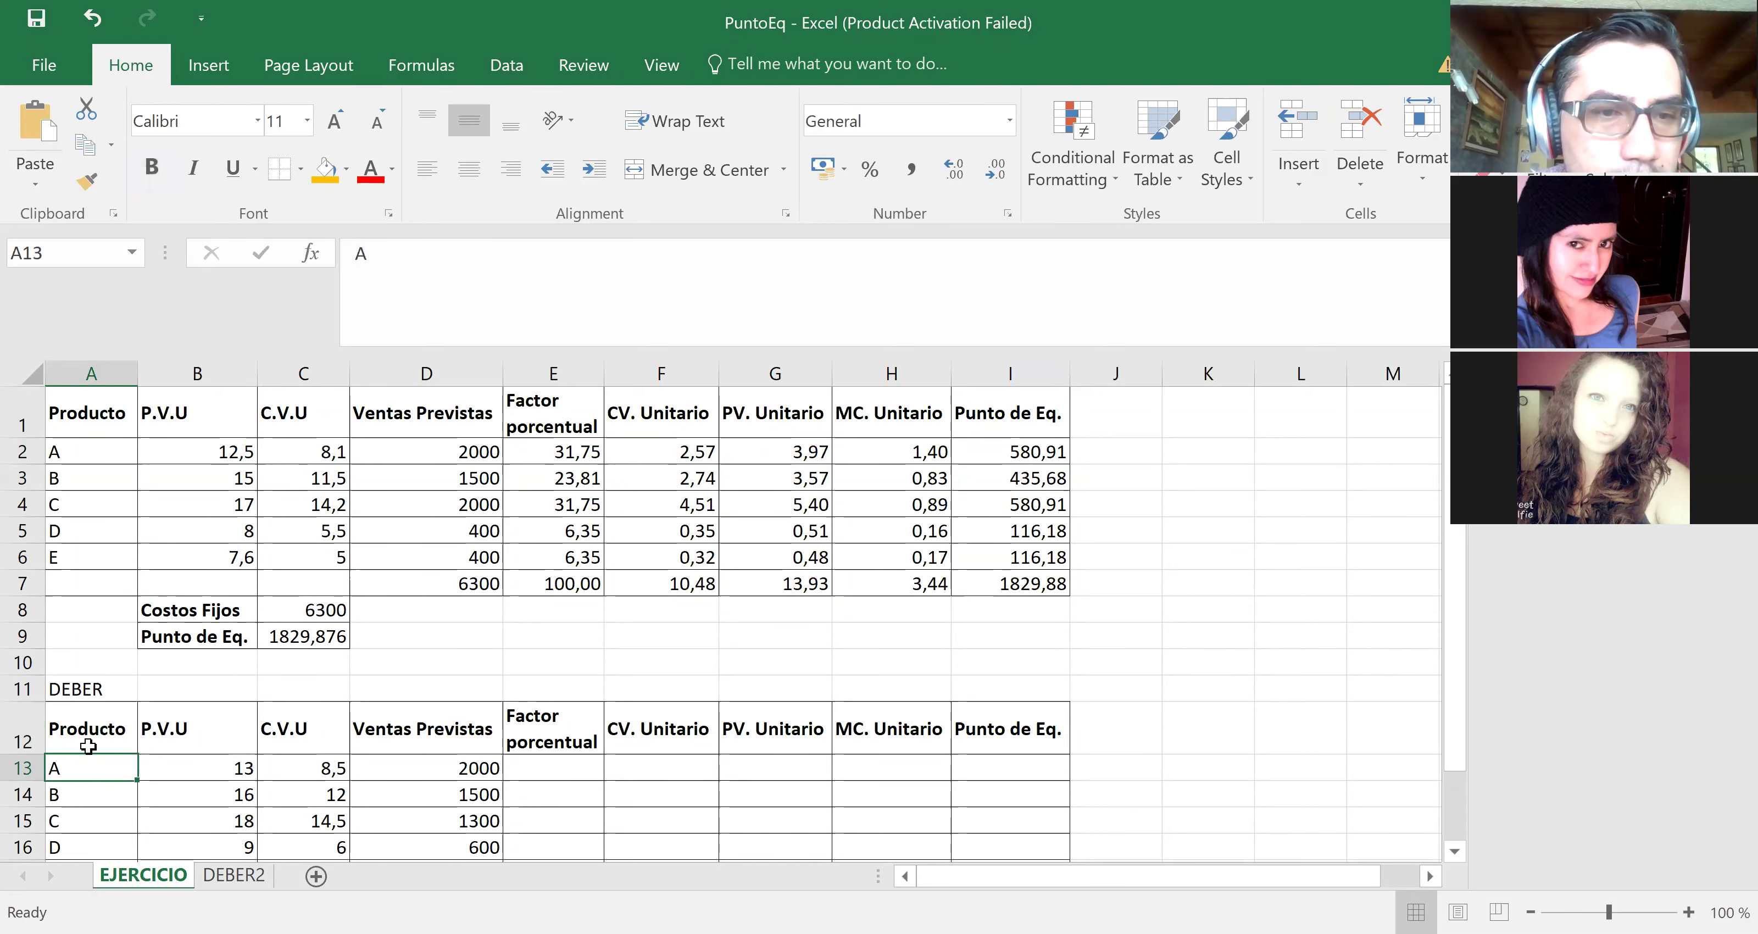
key("Down")
key("Down")
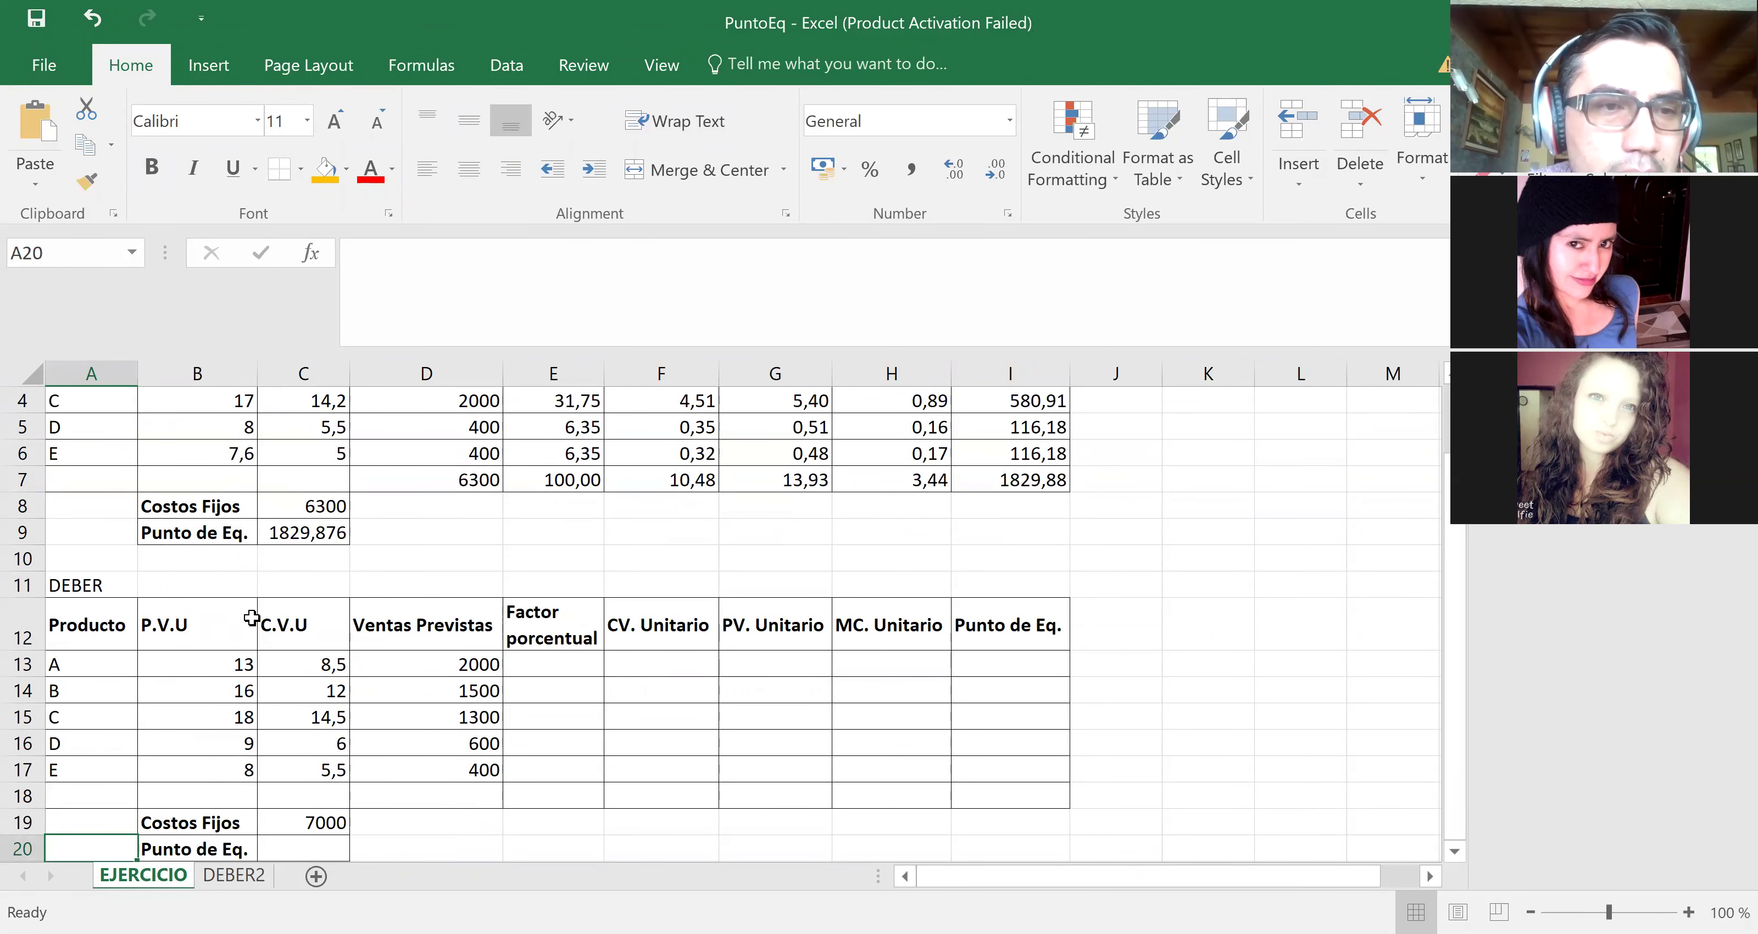
Step: Clear the DEBER label in A11 and copy the Ventas Previstas total formula from D7 into D18
left_click(86, 585)
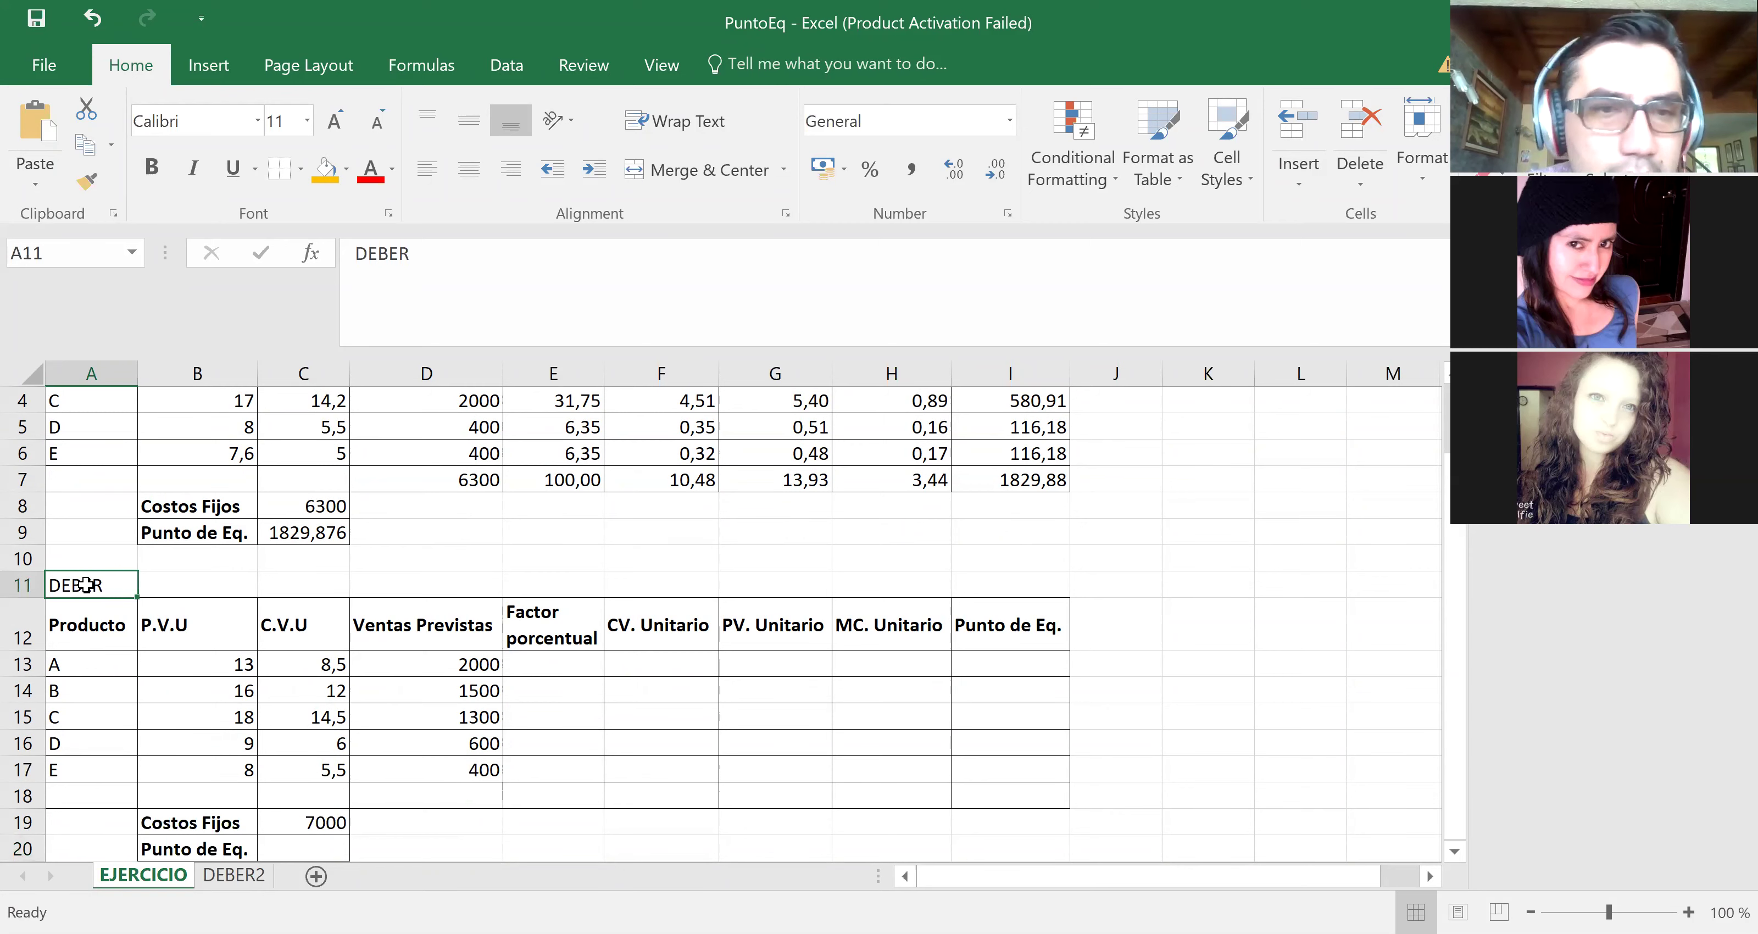
key("Delete")
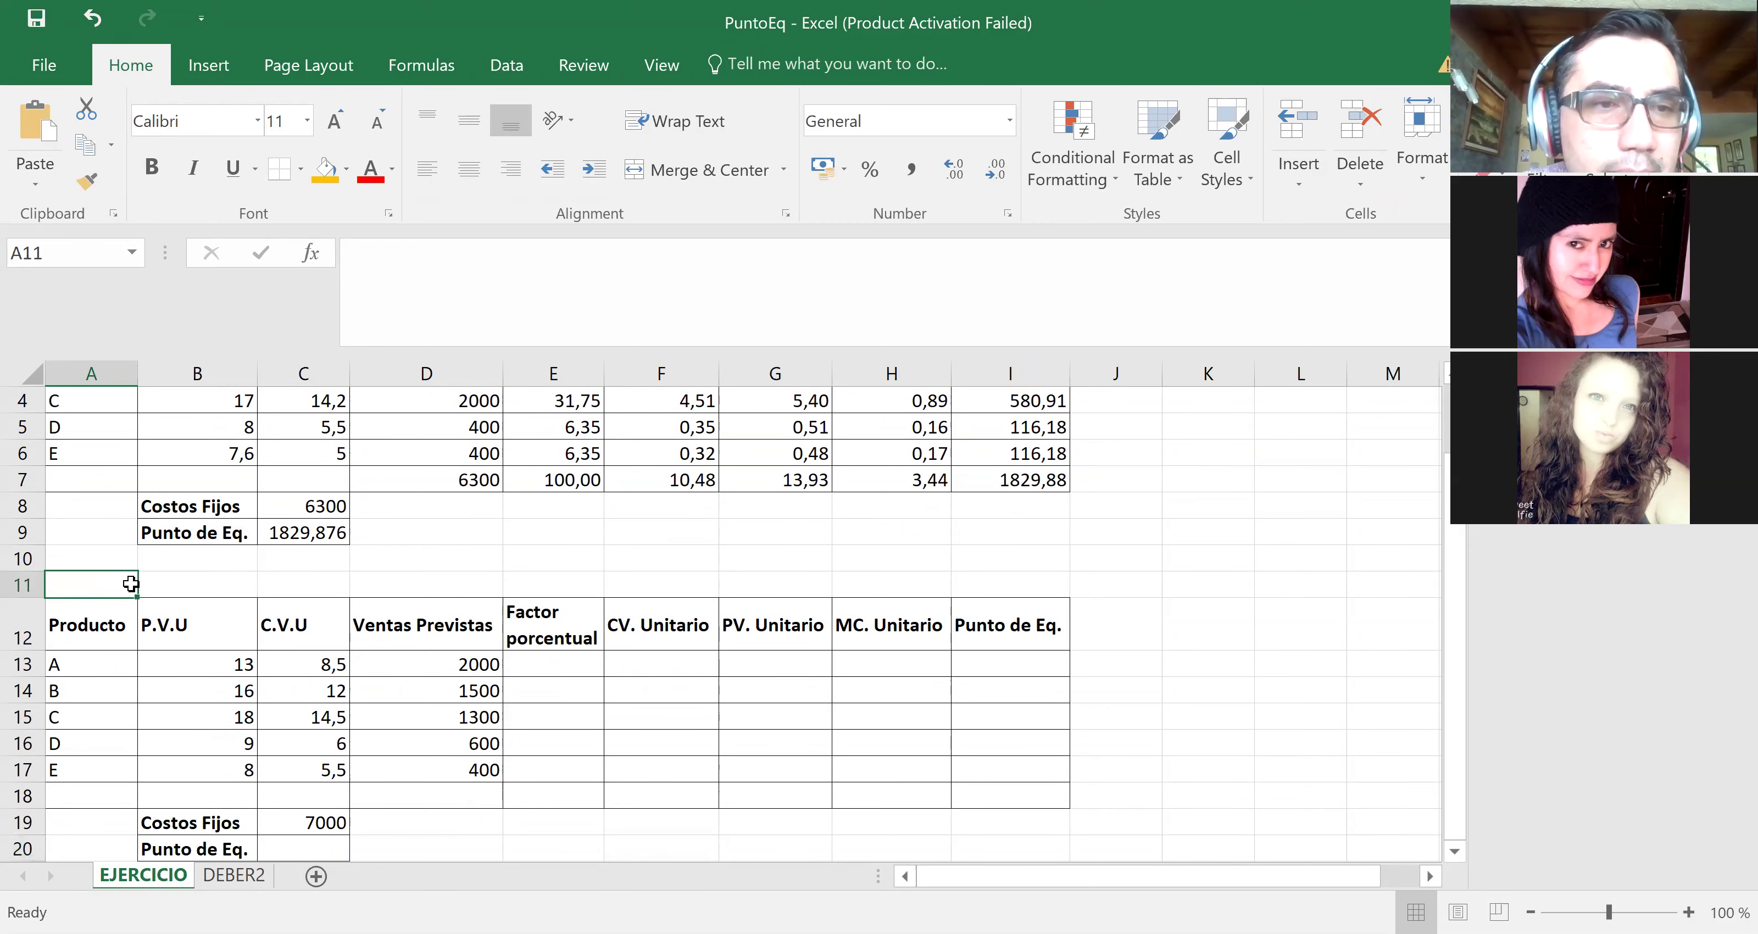
left_click(472, 481)
key("ctrl+c")
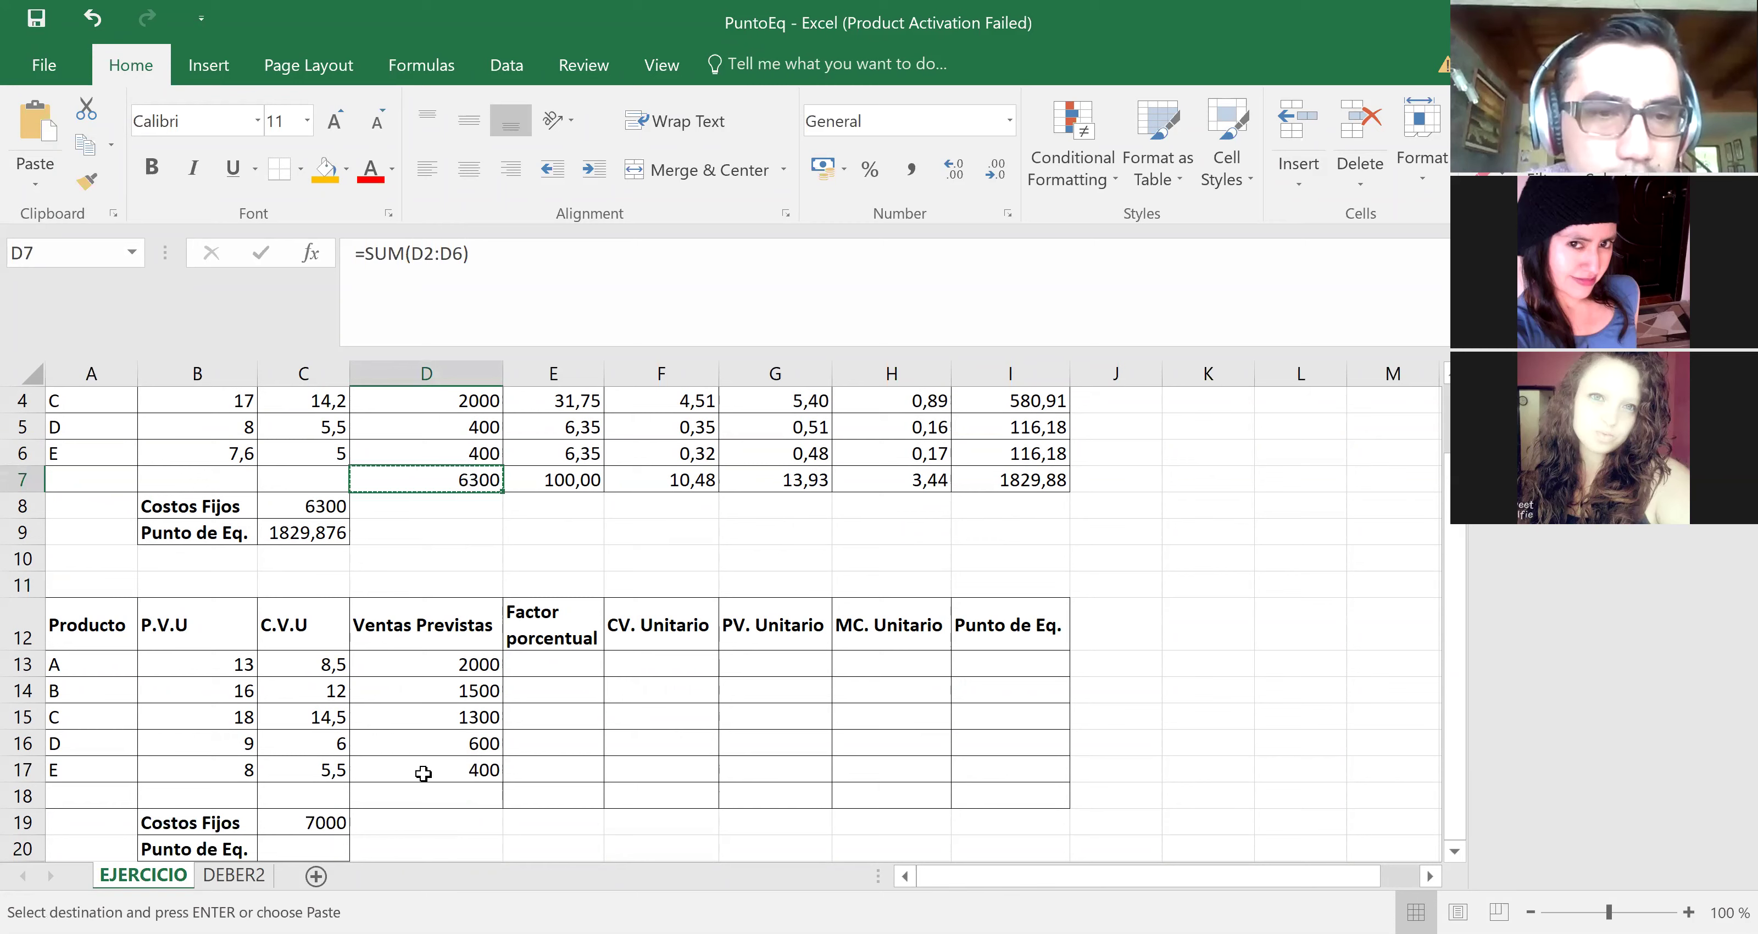
left_click(416, 797)
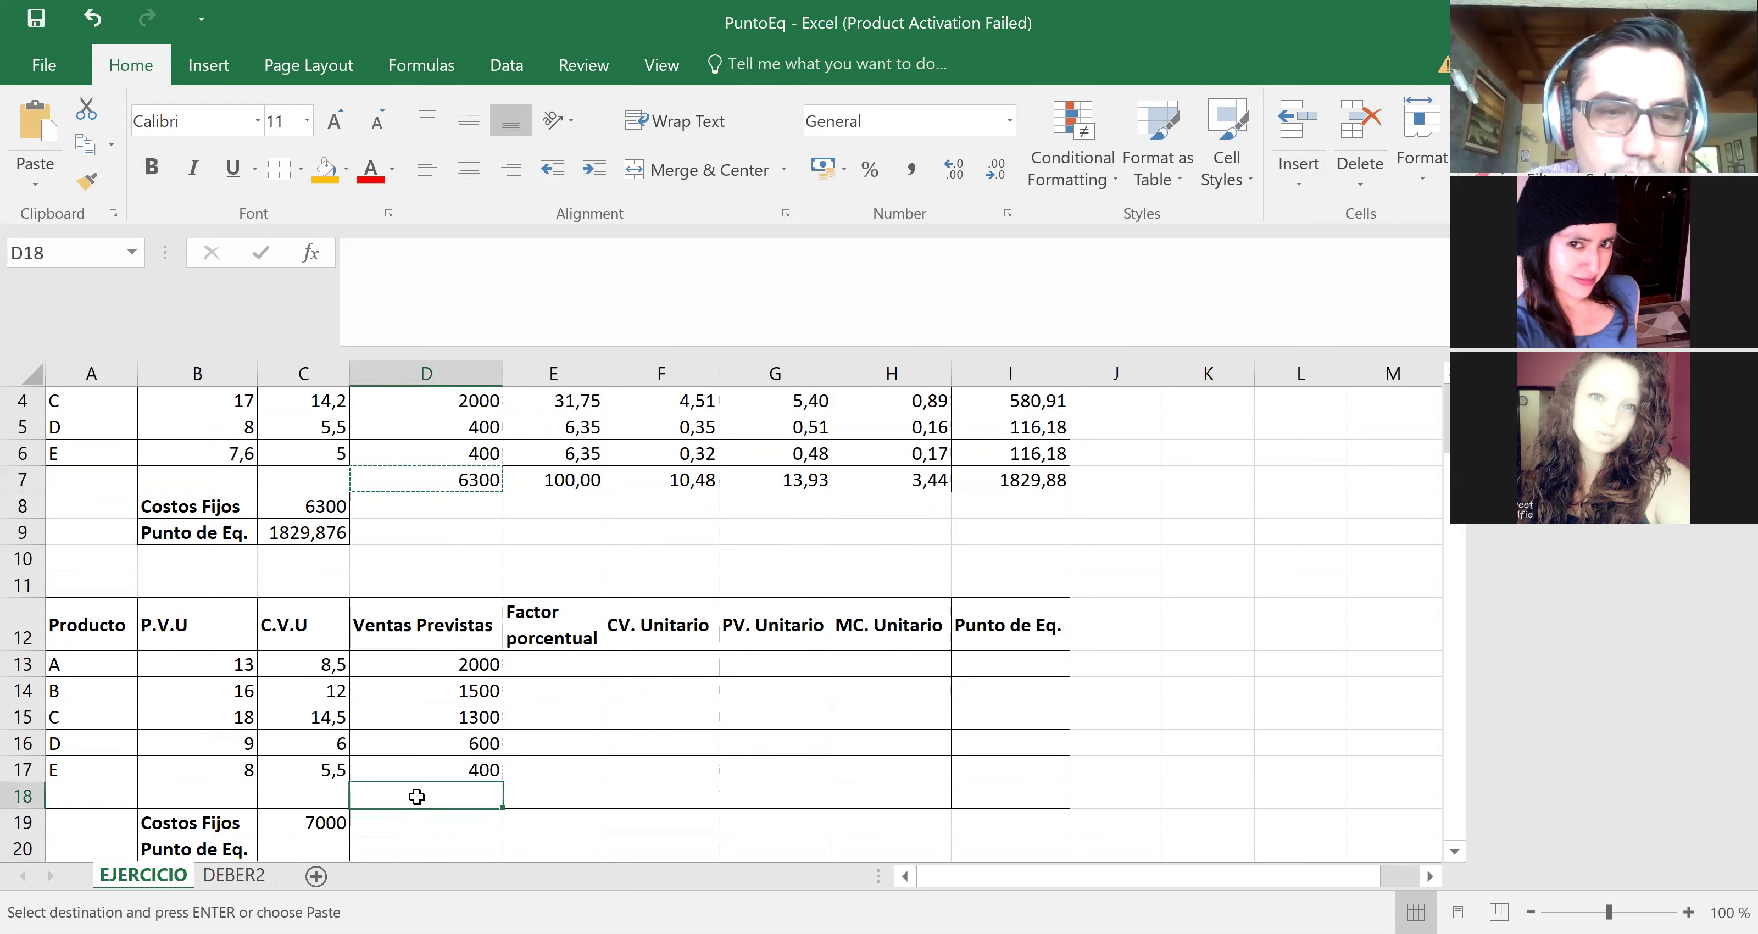
key("ctrl+v")
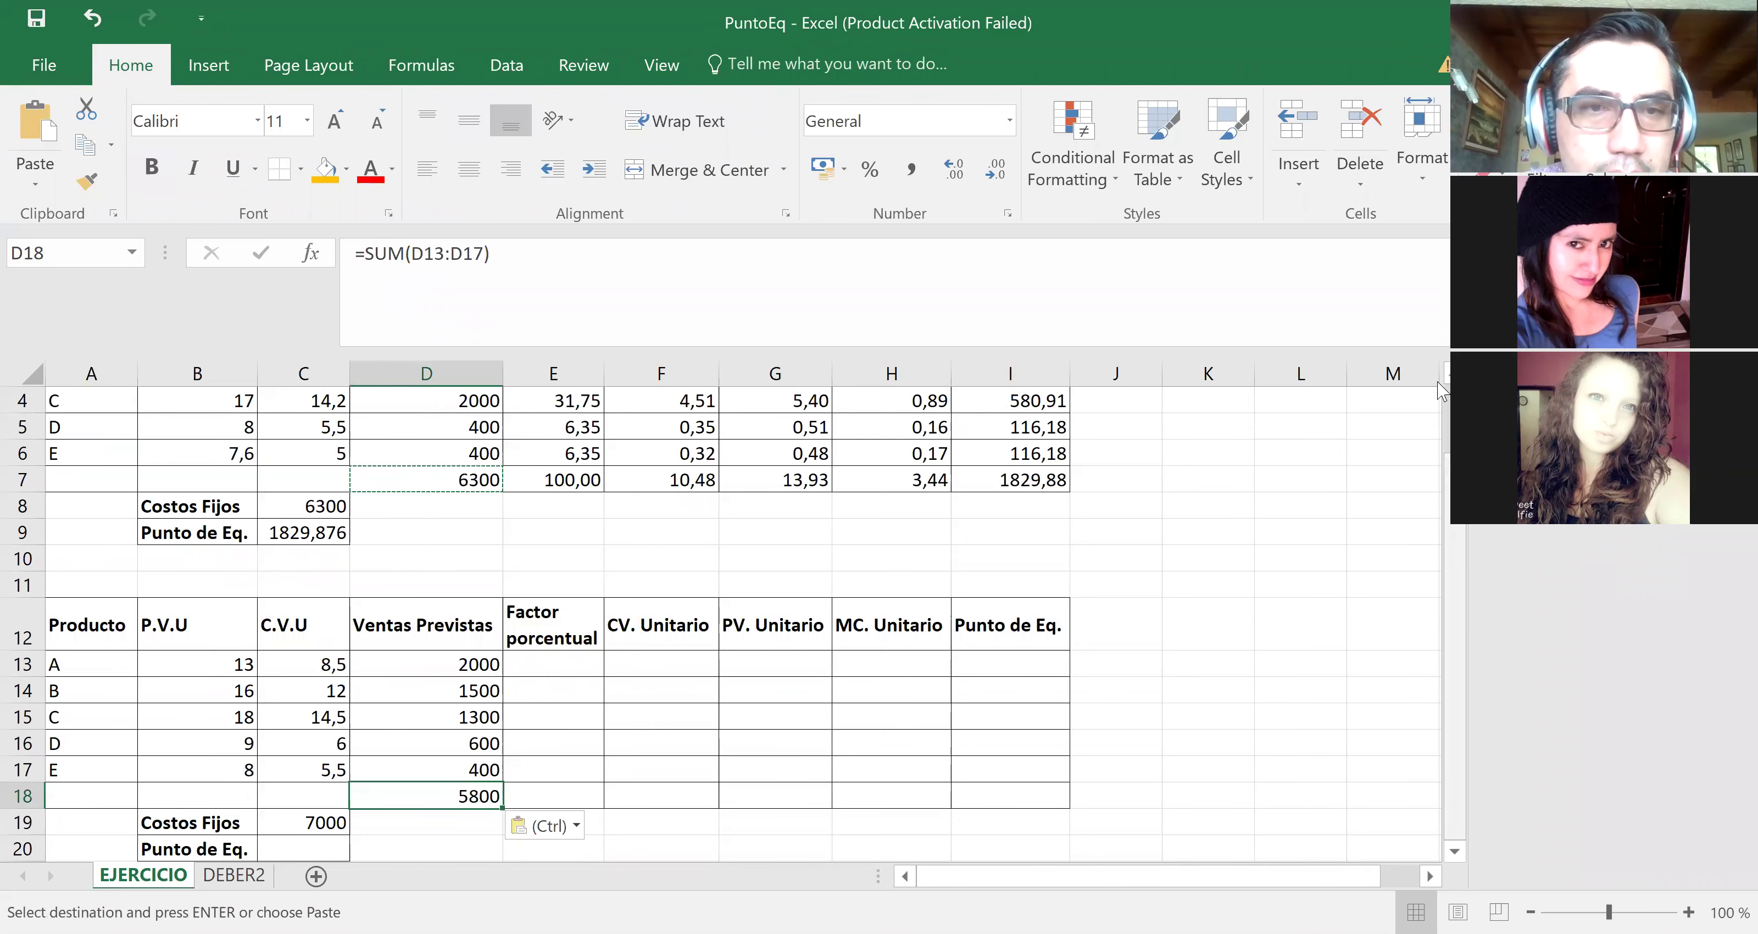
Step: Copy the Factor porcentual formula from E2 into E13 and fill it down through E17
scroll(1440, 391, "up", 1)
left_click(539, 452)
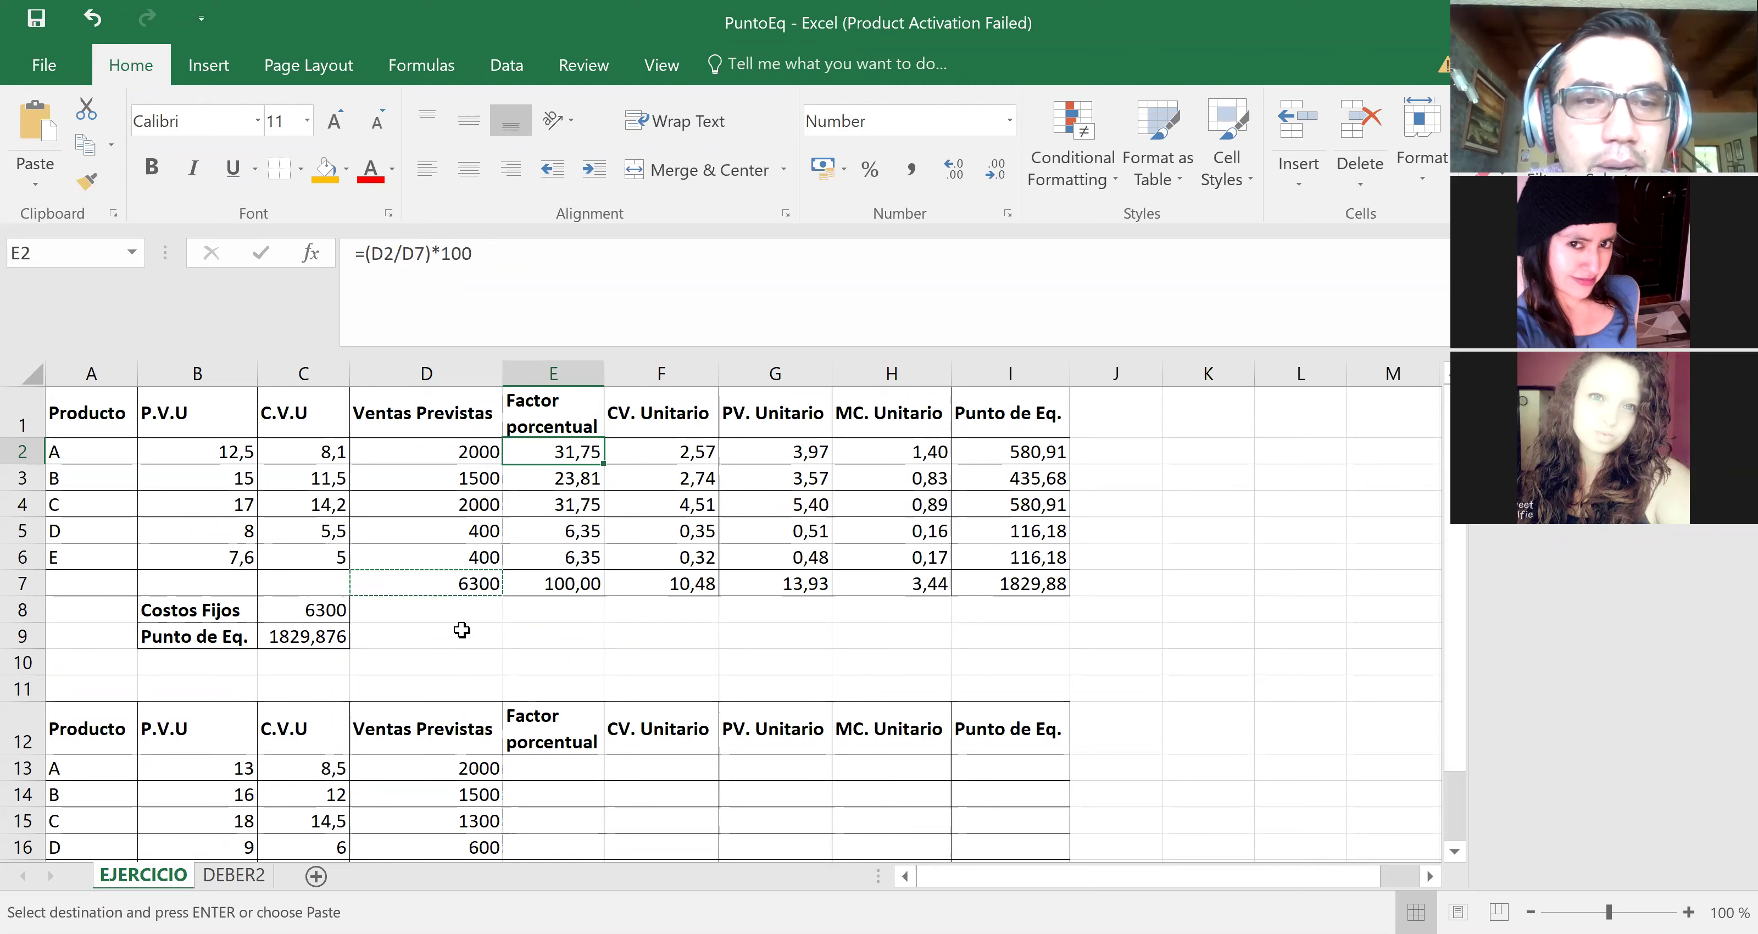
key("ctrl+c")
left_click(540, 772)
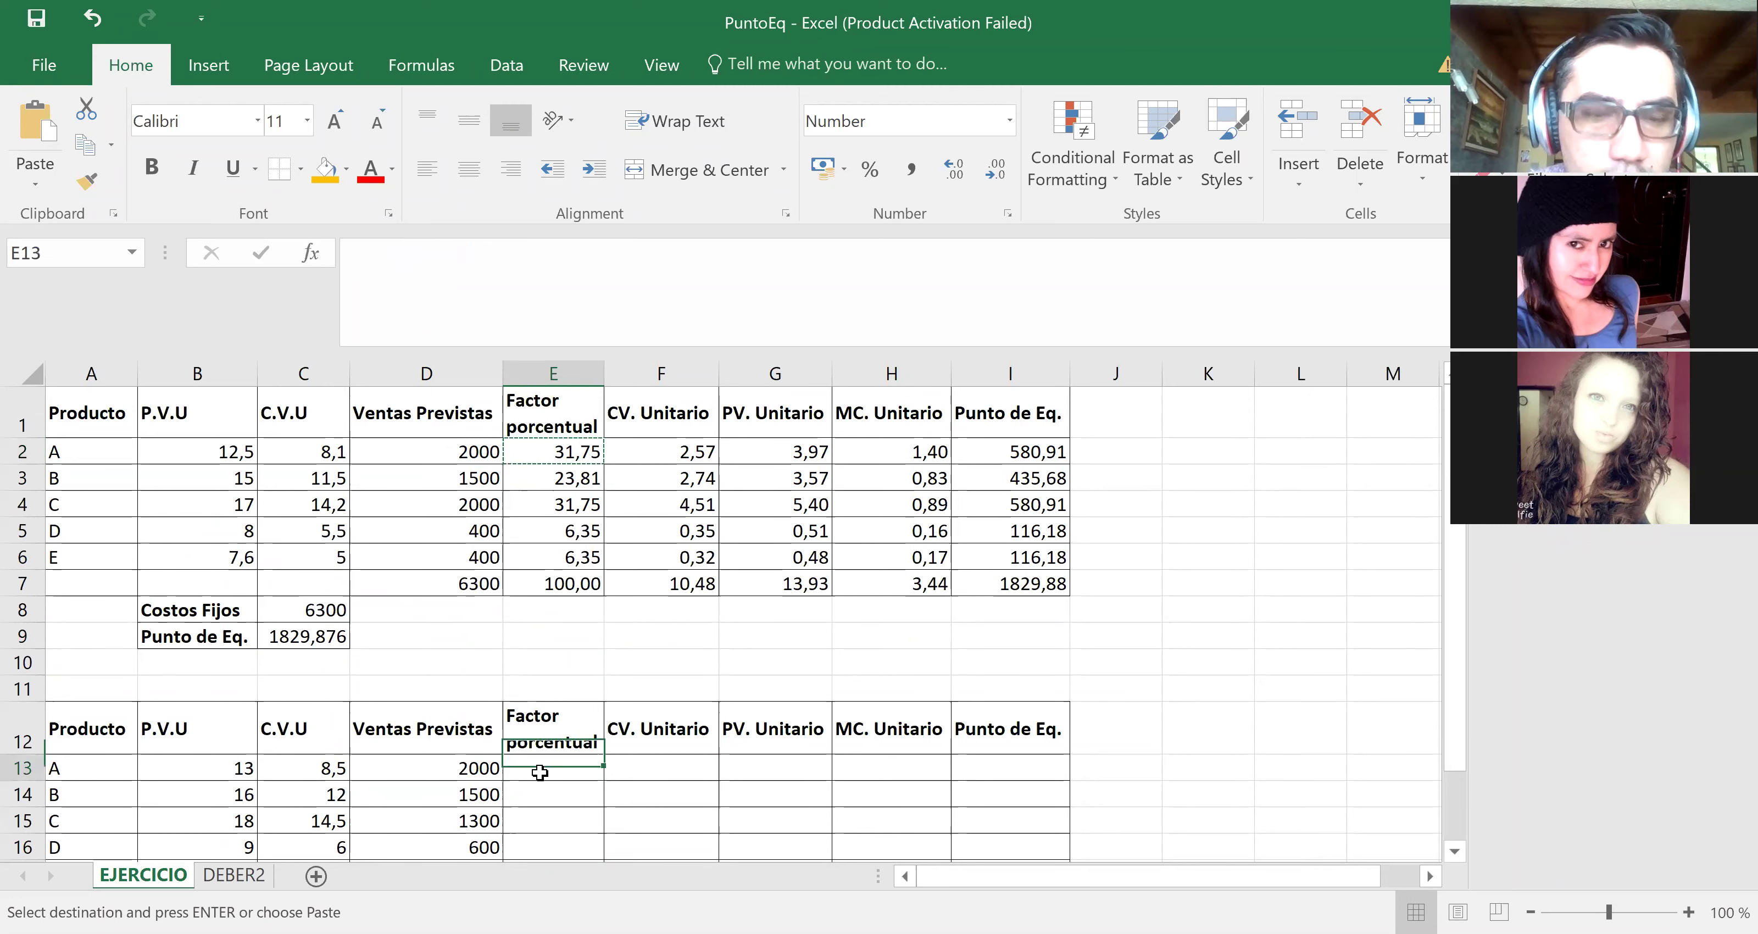
key("ctrl+v")
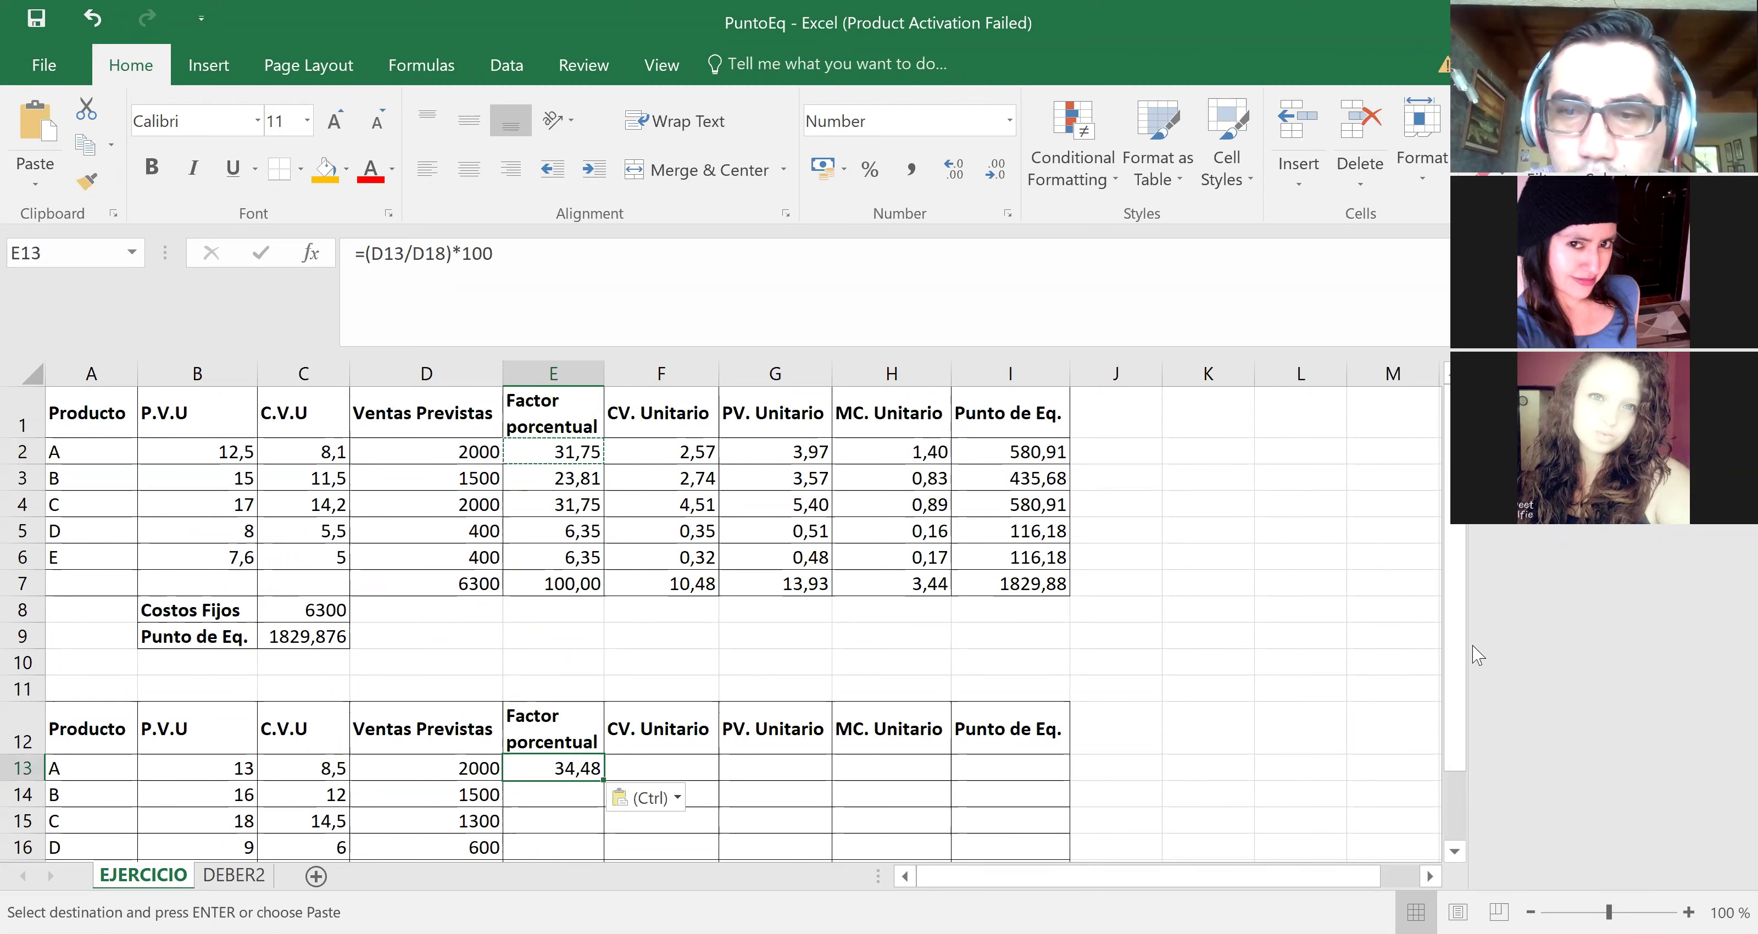
scroll(1456, 641, "down", 1)
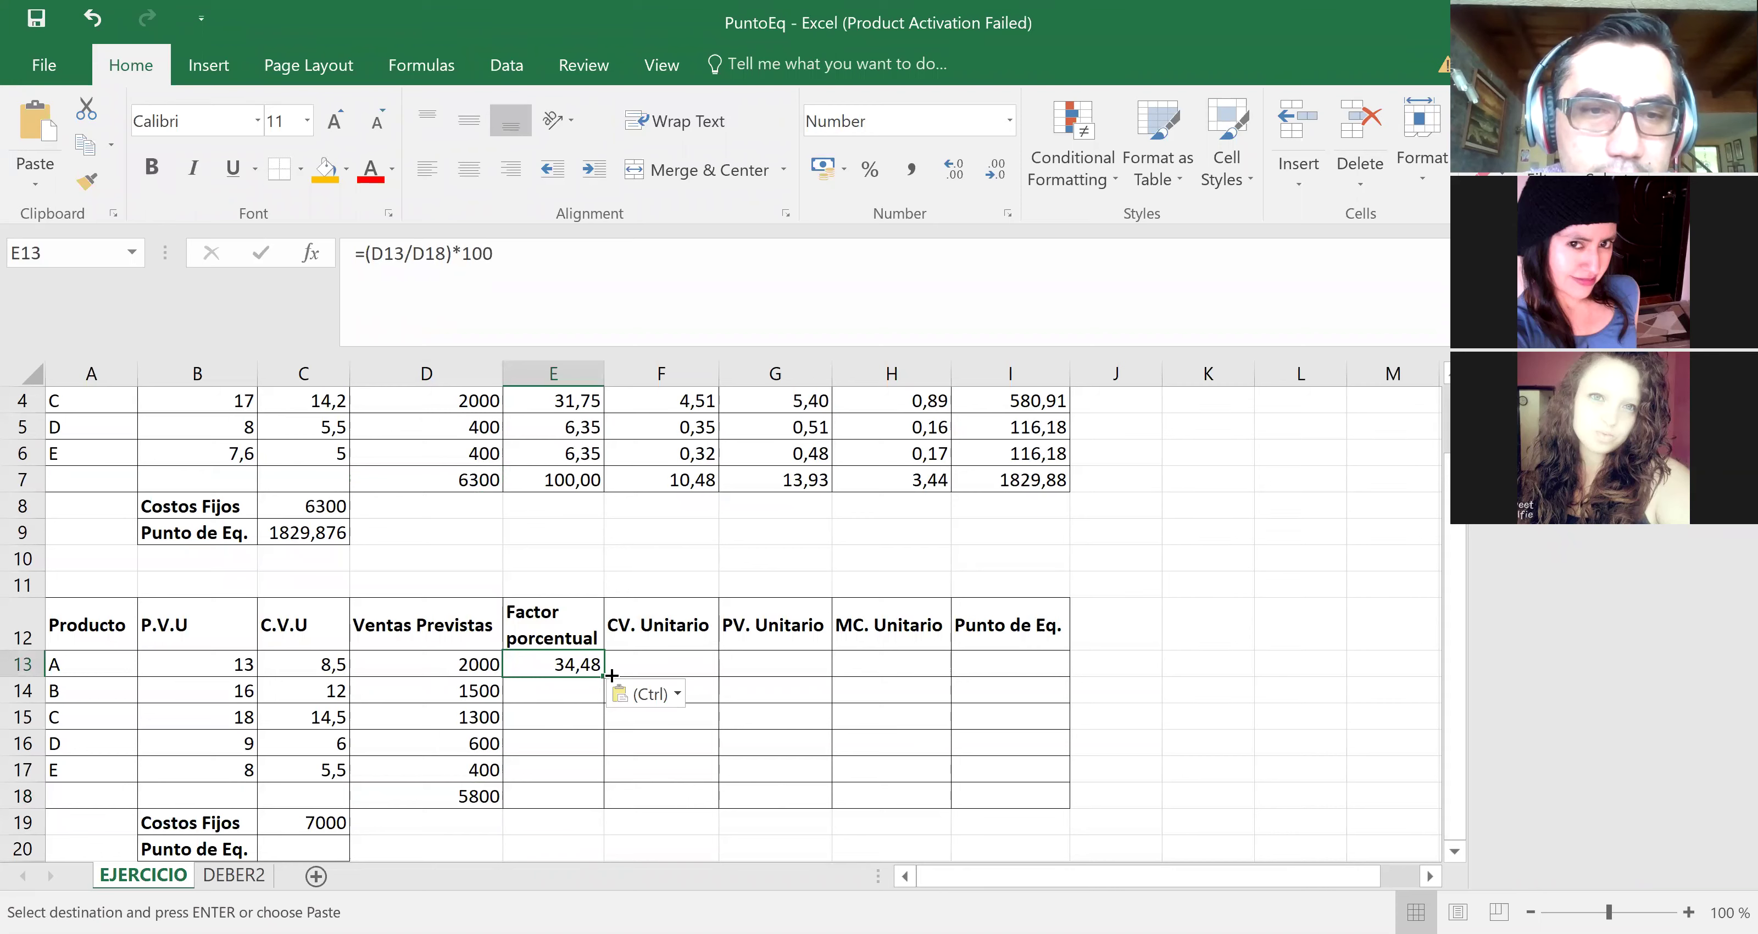
left_click_drag(607, 681, 610, 792)
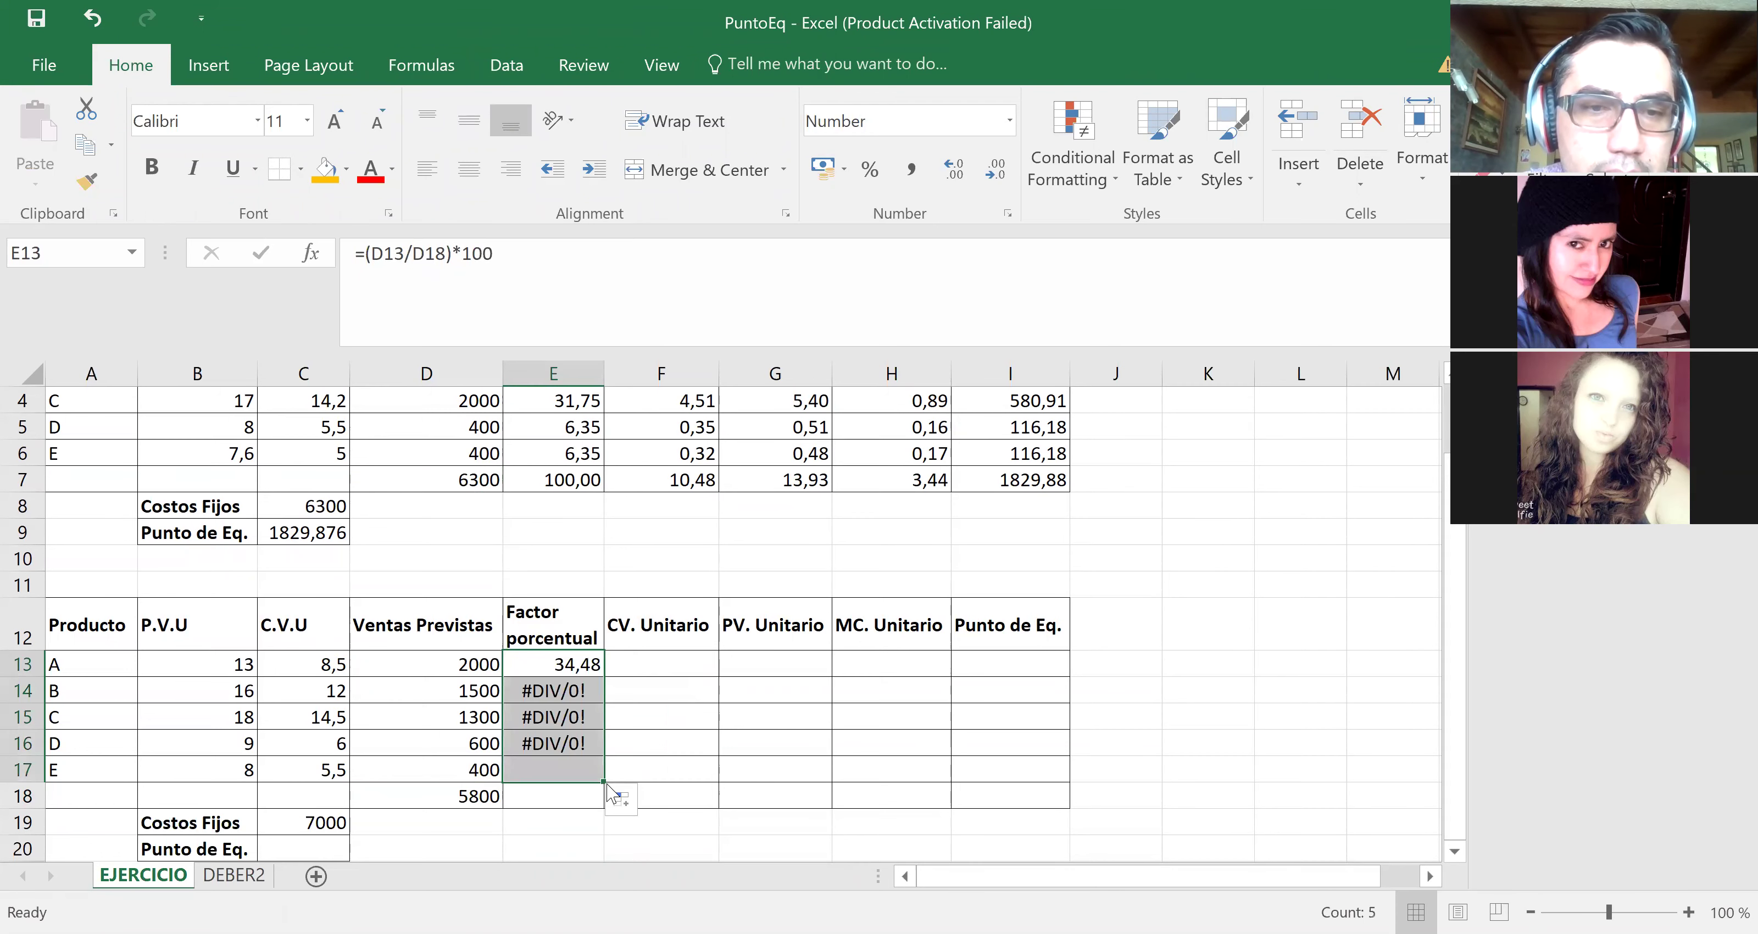
Step: Correct product B's Factor porcentual formula in E14 to =(D14/D18)*100
left_click(565, 691)
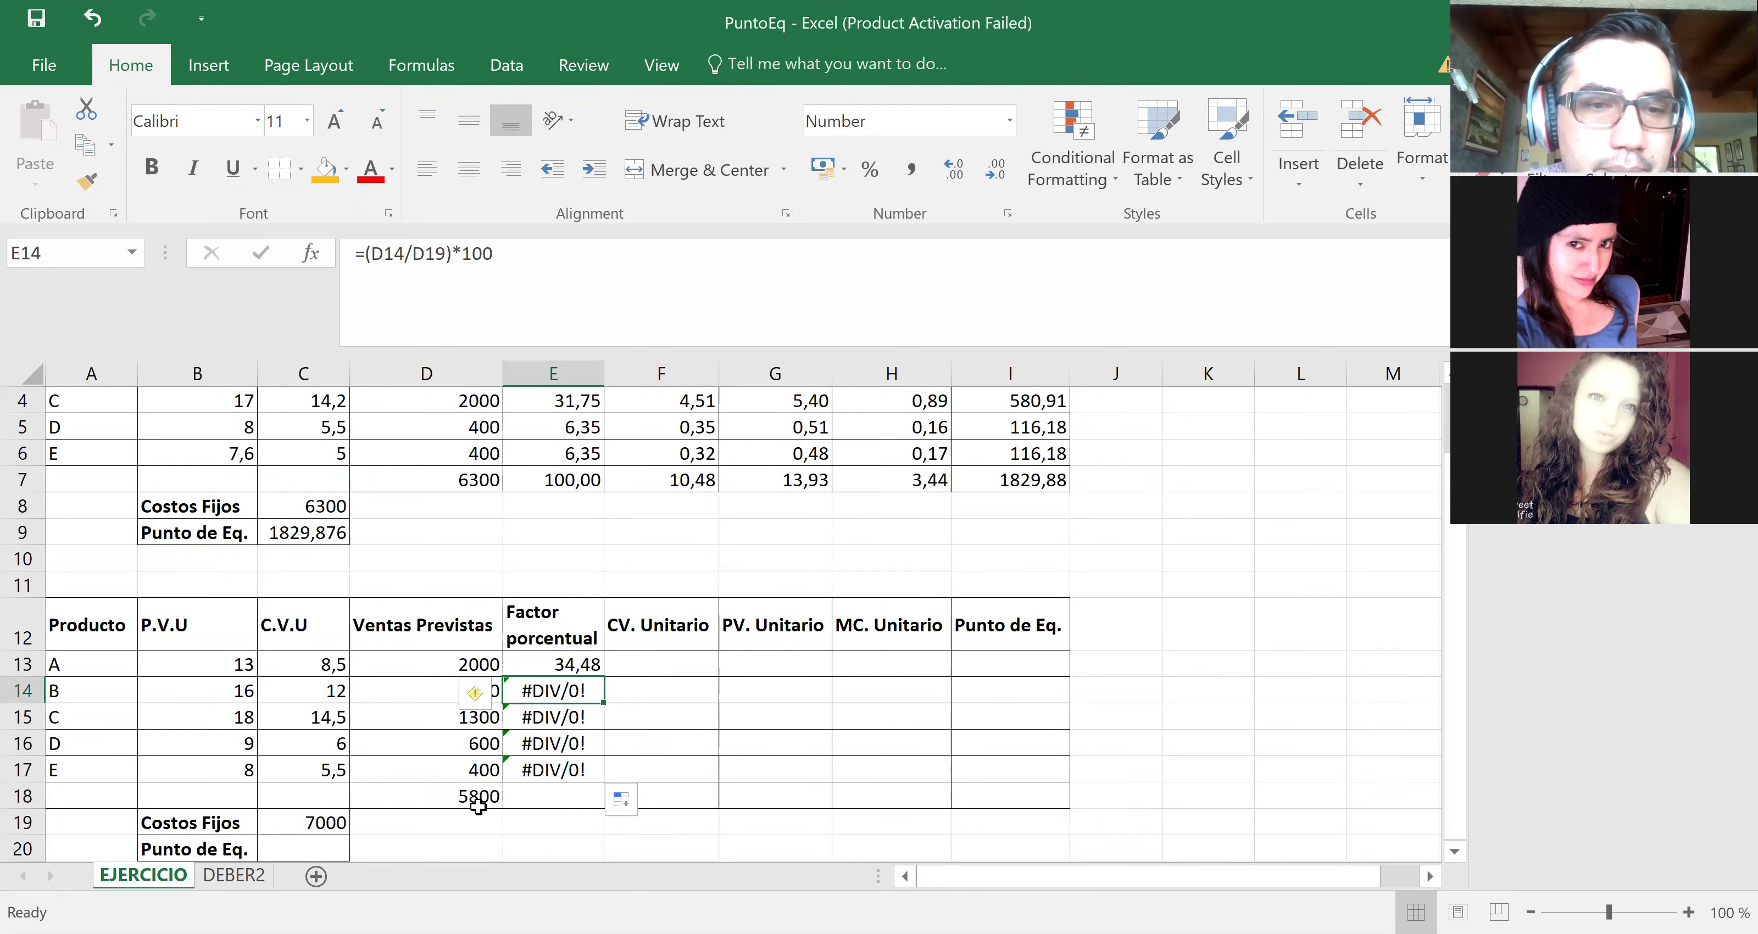
left_click(557, 661)
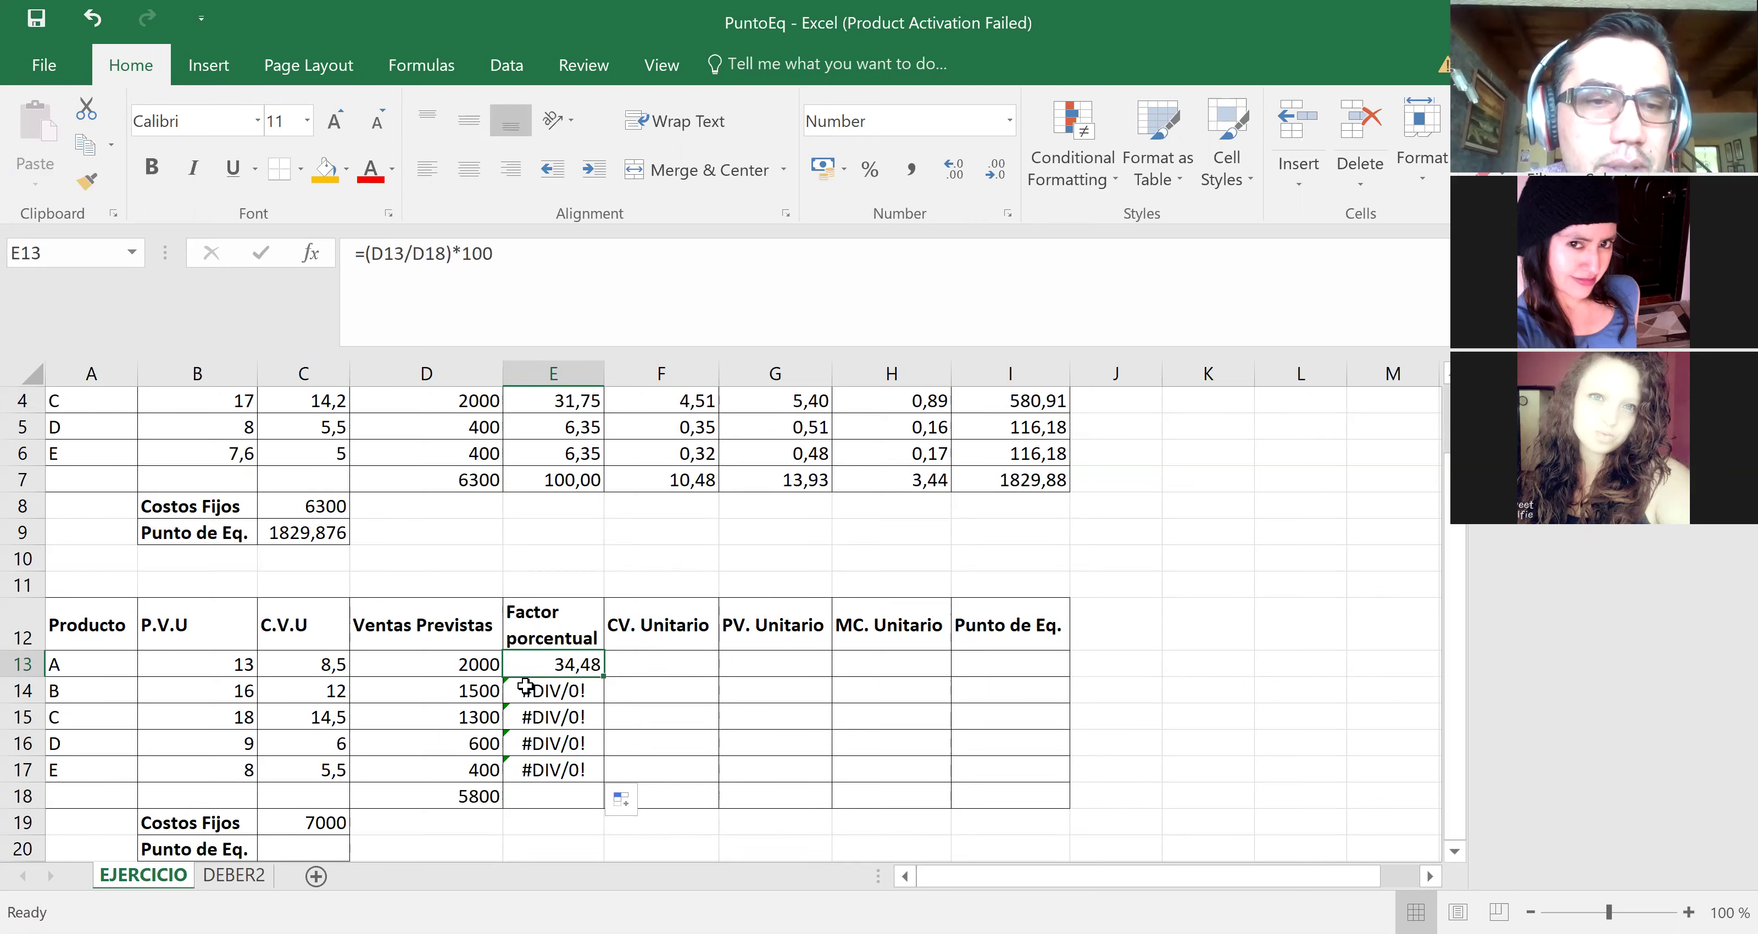
left_click(526, 686)
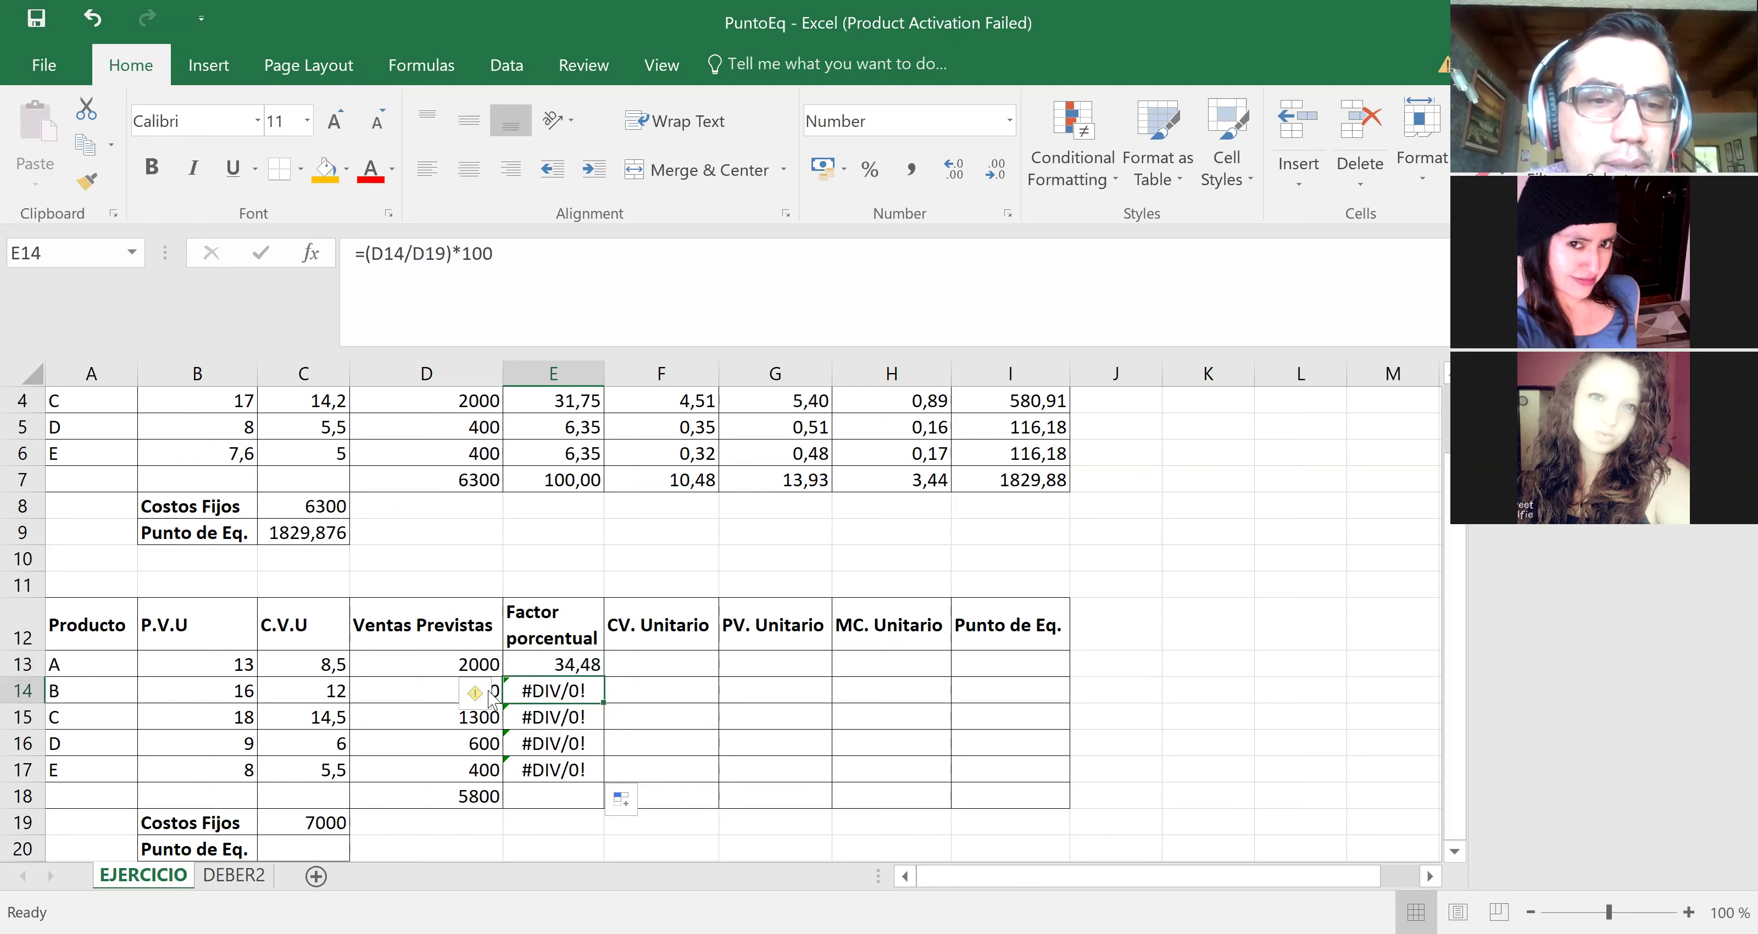
left_click(440, 686)
left_click(570, 694)
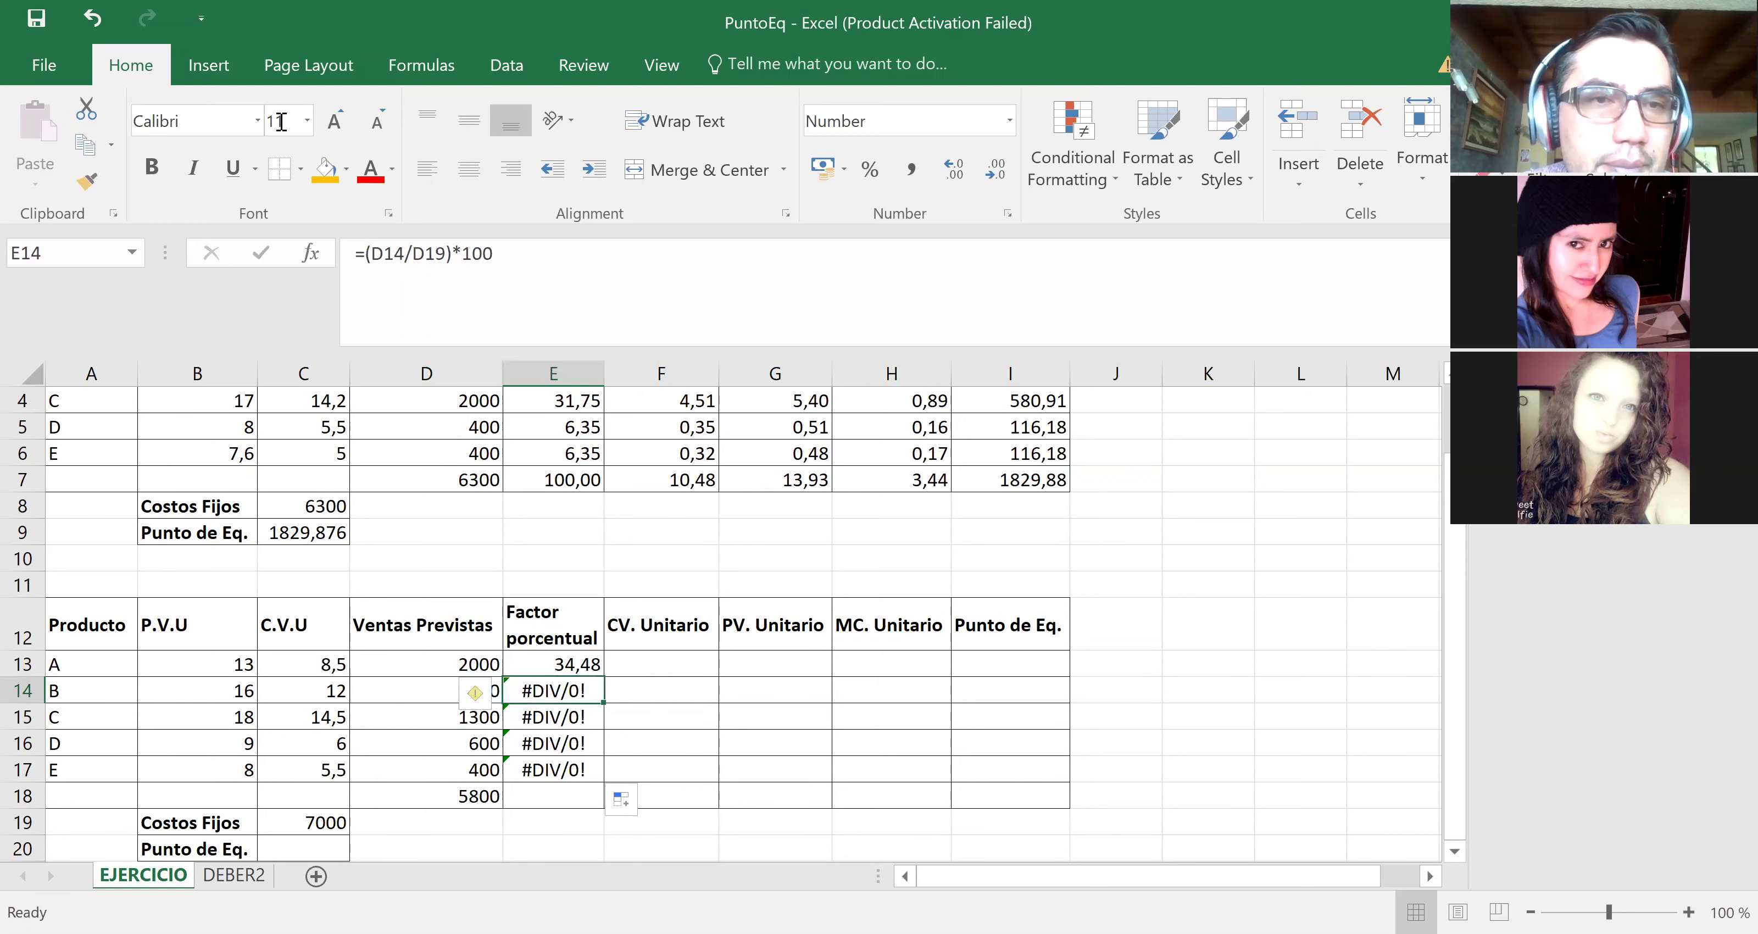
left_click(446, 256)
key("BackSpace")
type("8")
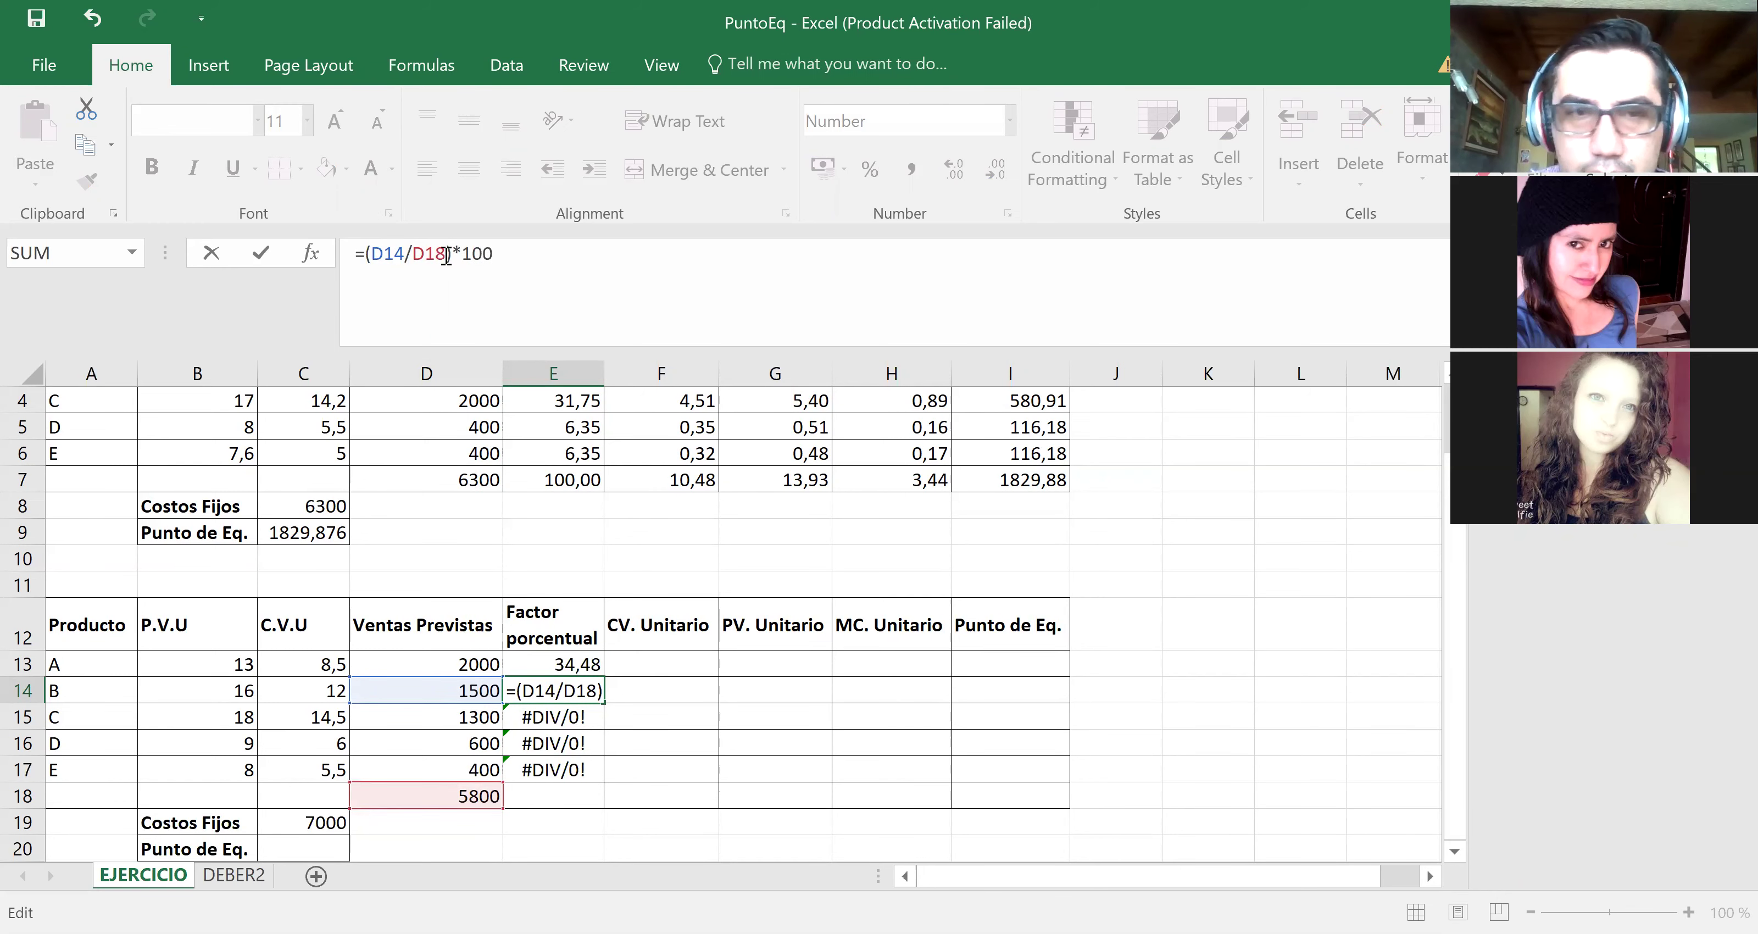
key("Return")
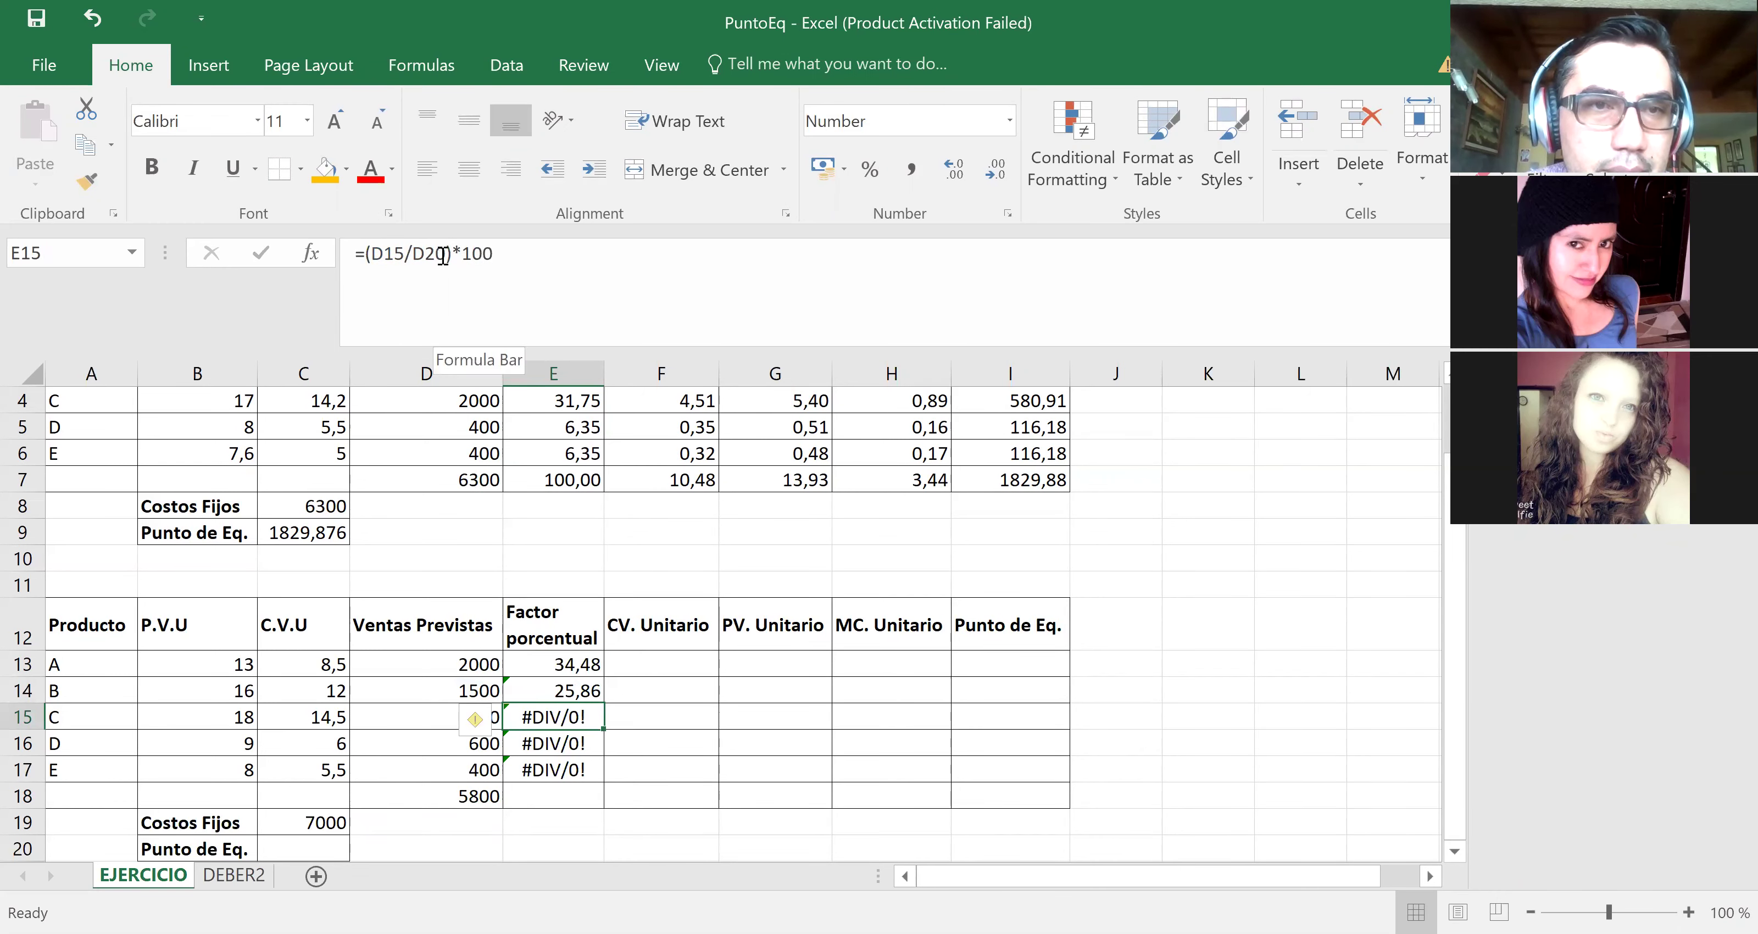
Step: Correct product C's Factor porcentual formula in E15 to =(D15/D18)*100
left_click(444, 254)
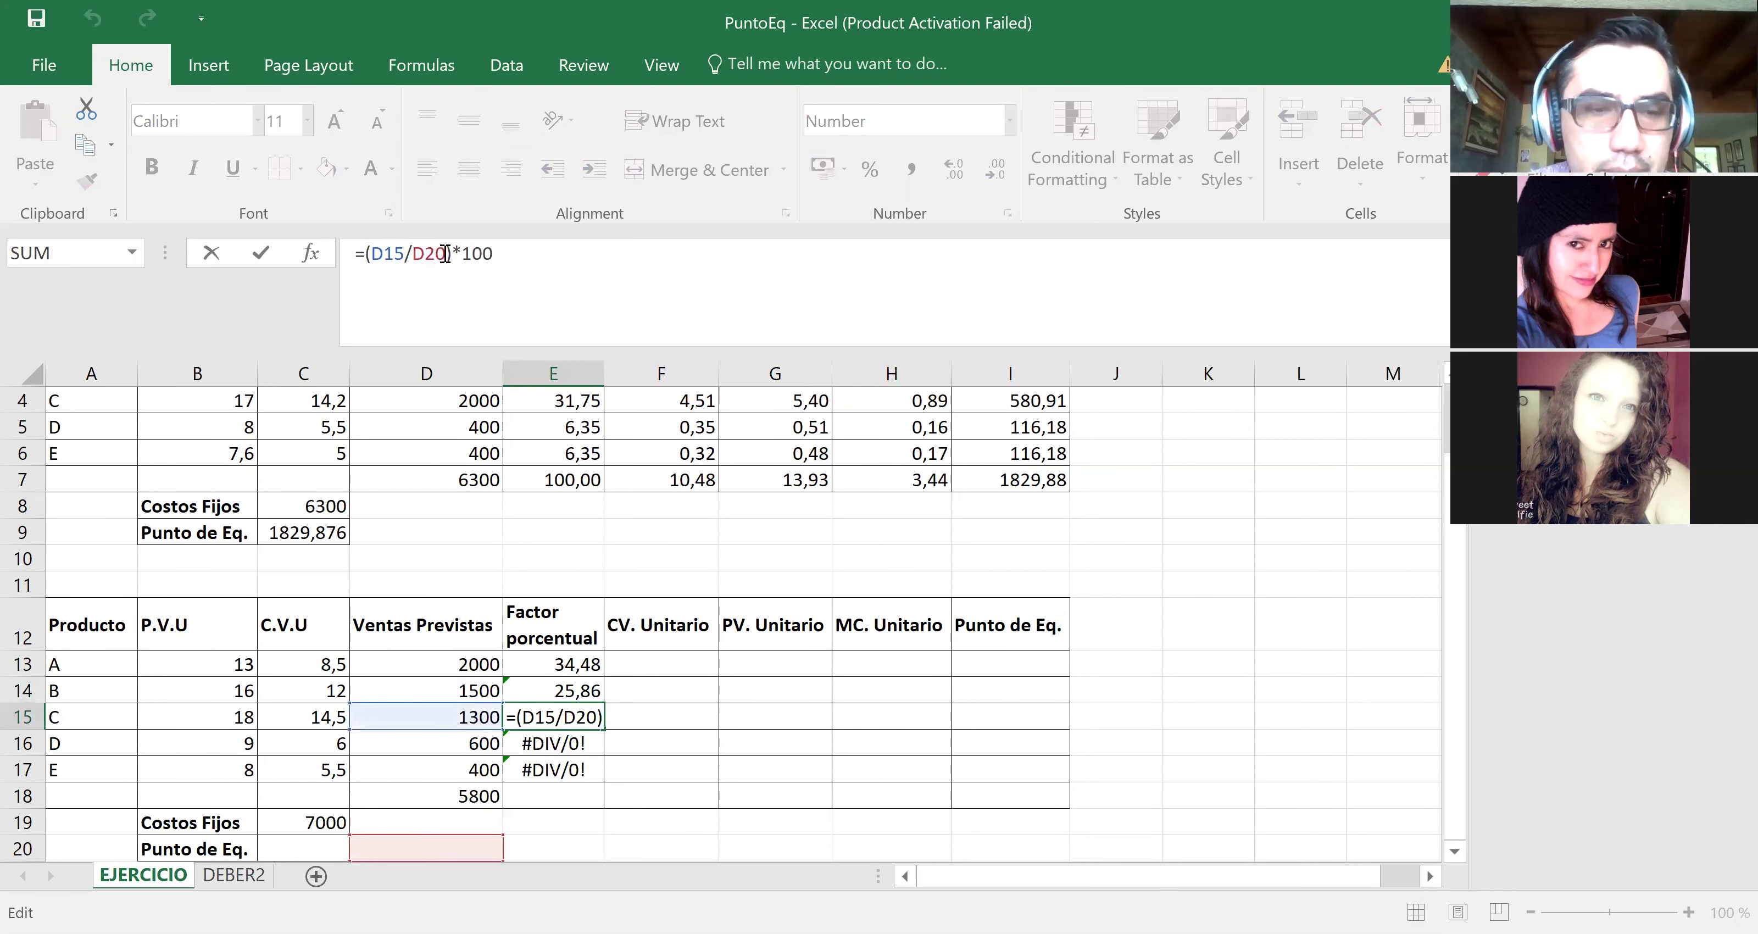
key("BackSpace")
key("BackSpace")
type("18")
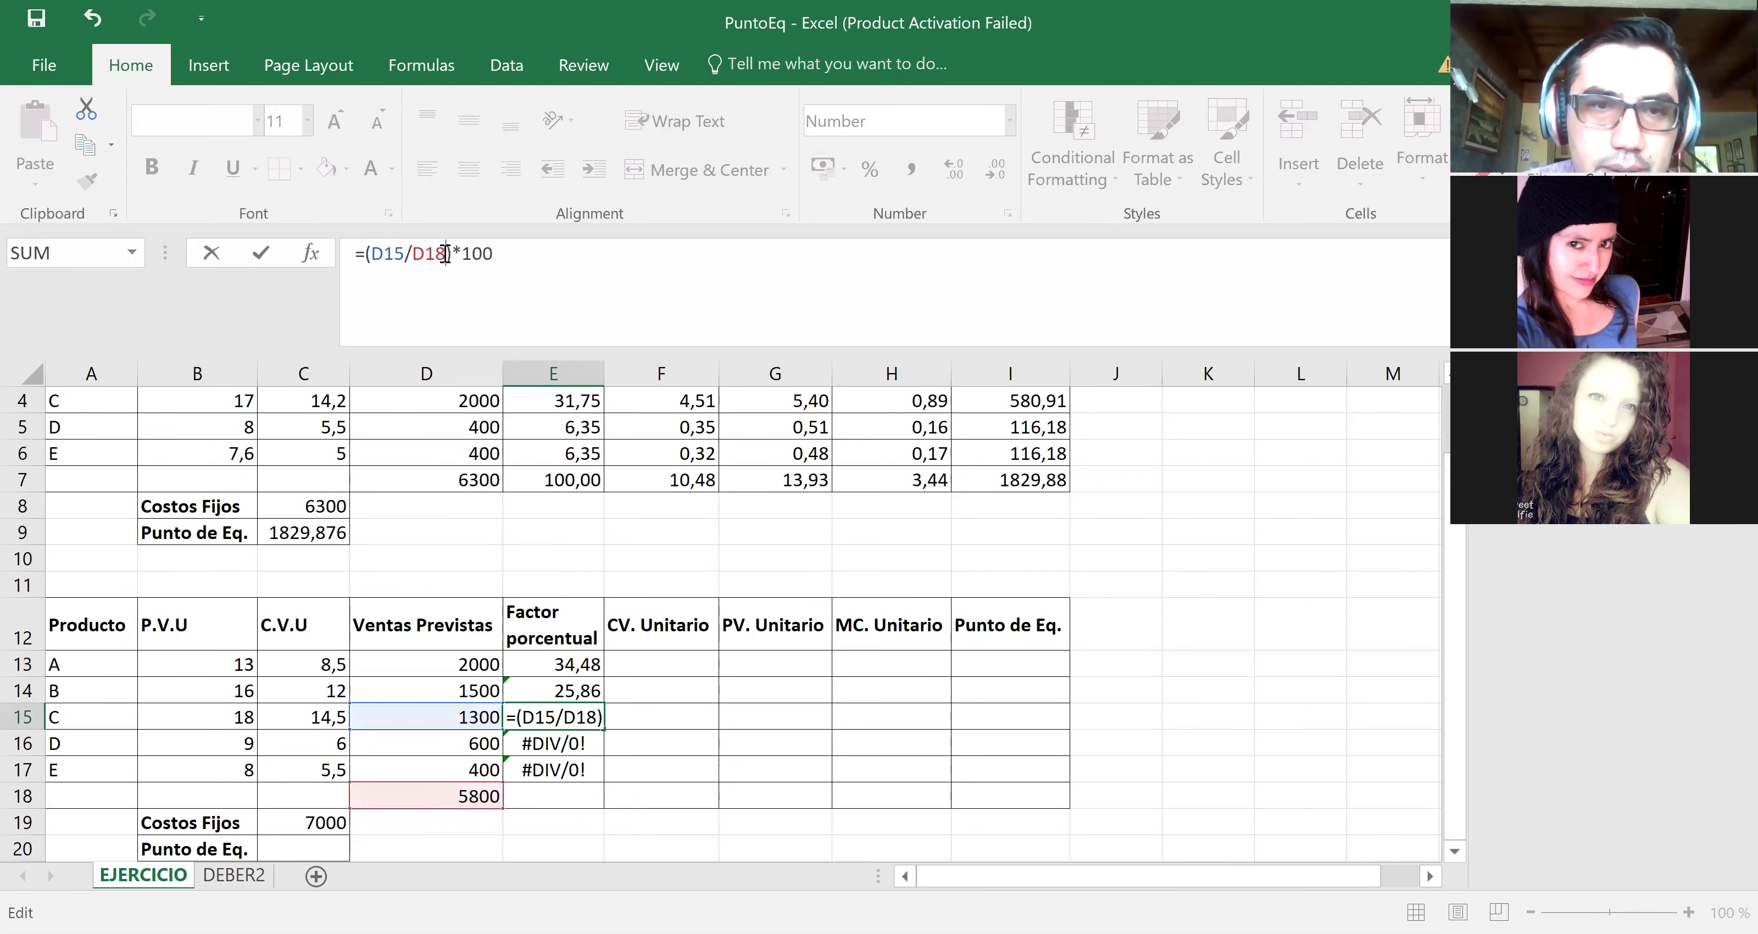
key("Return")
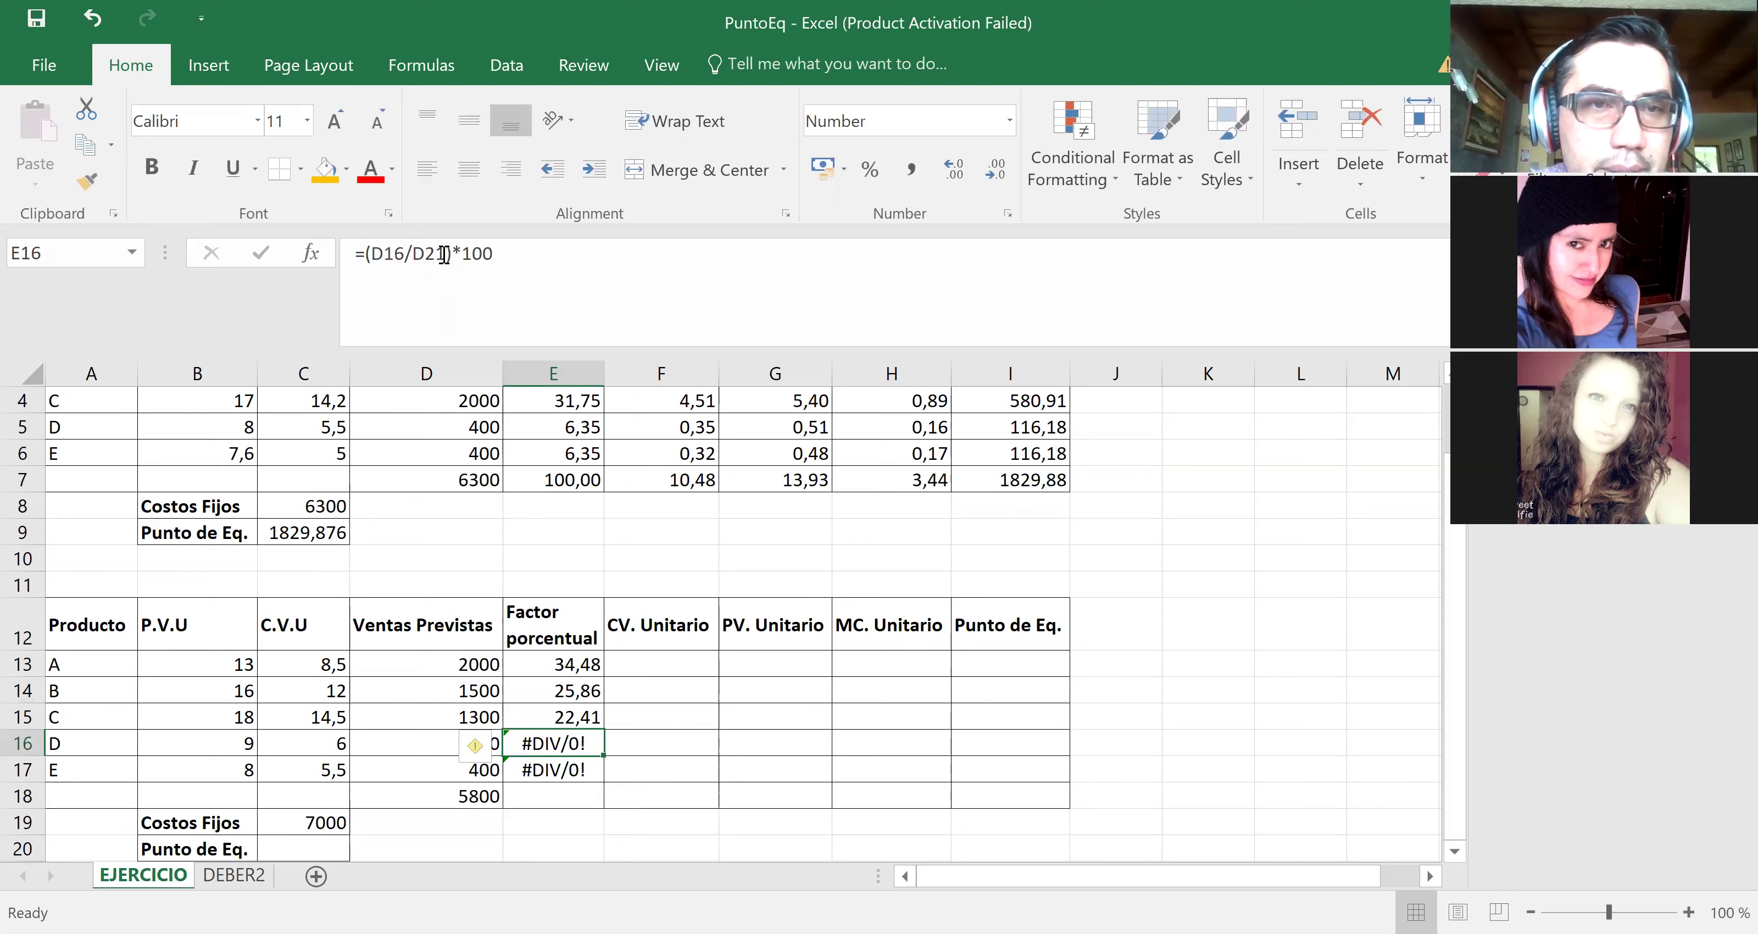
Step: Correct product D's Factor porcentual formula in E16 to =(D16/D18)*100
left_click(445, 254)
key("BackSpace")
key("BackSpace")
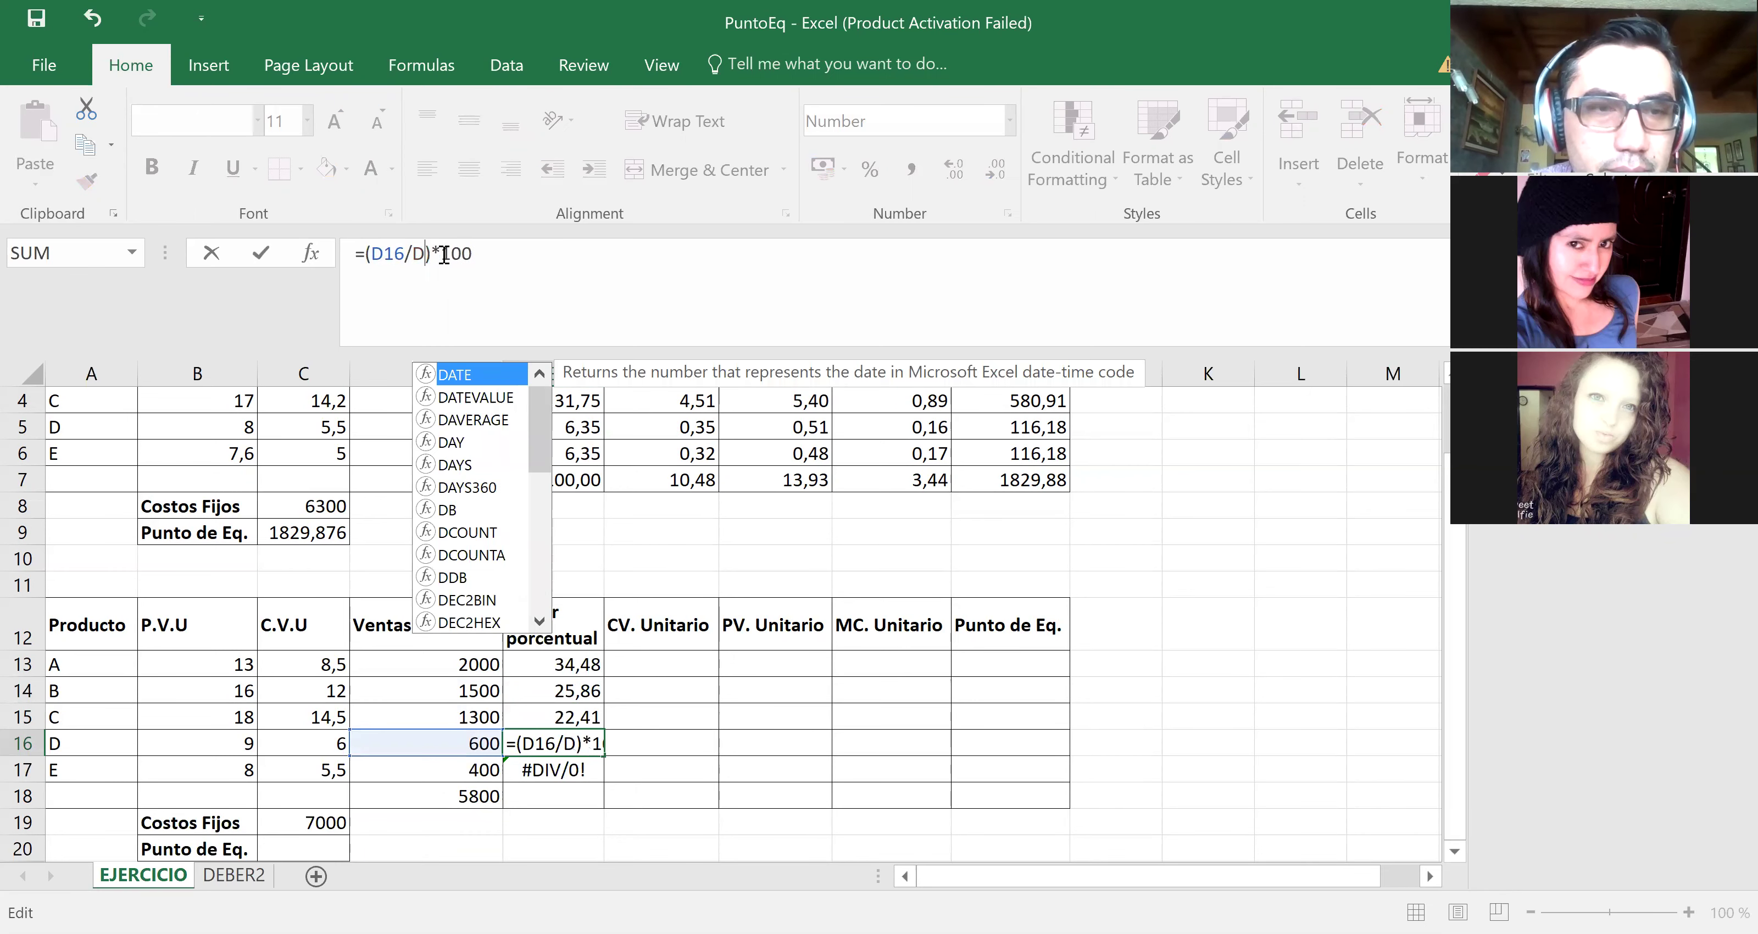
type("18")
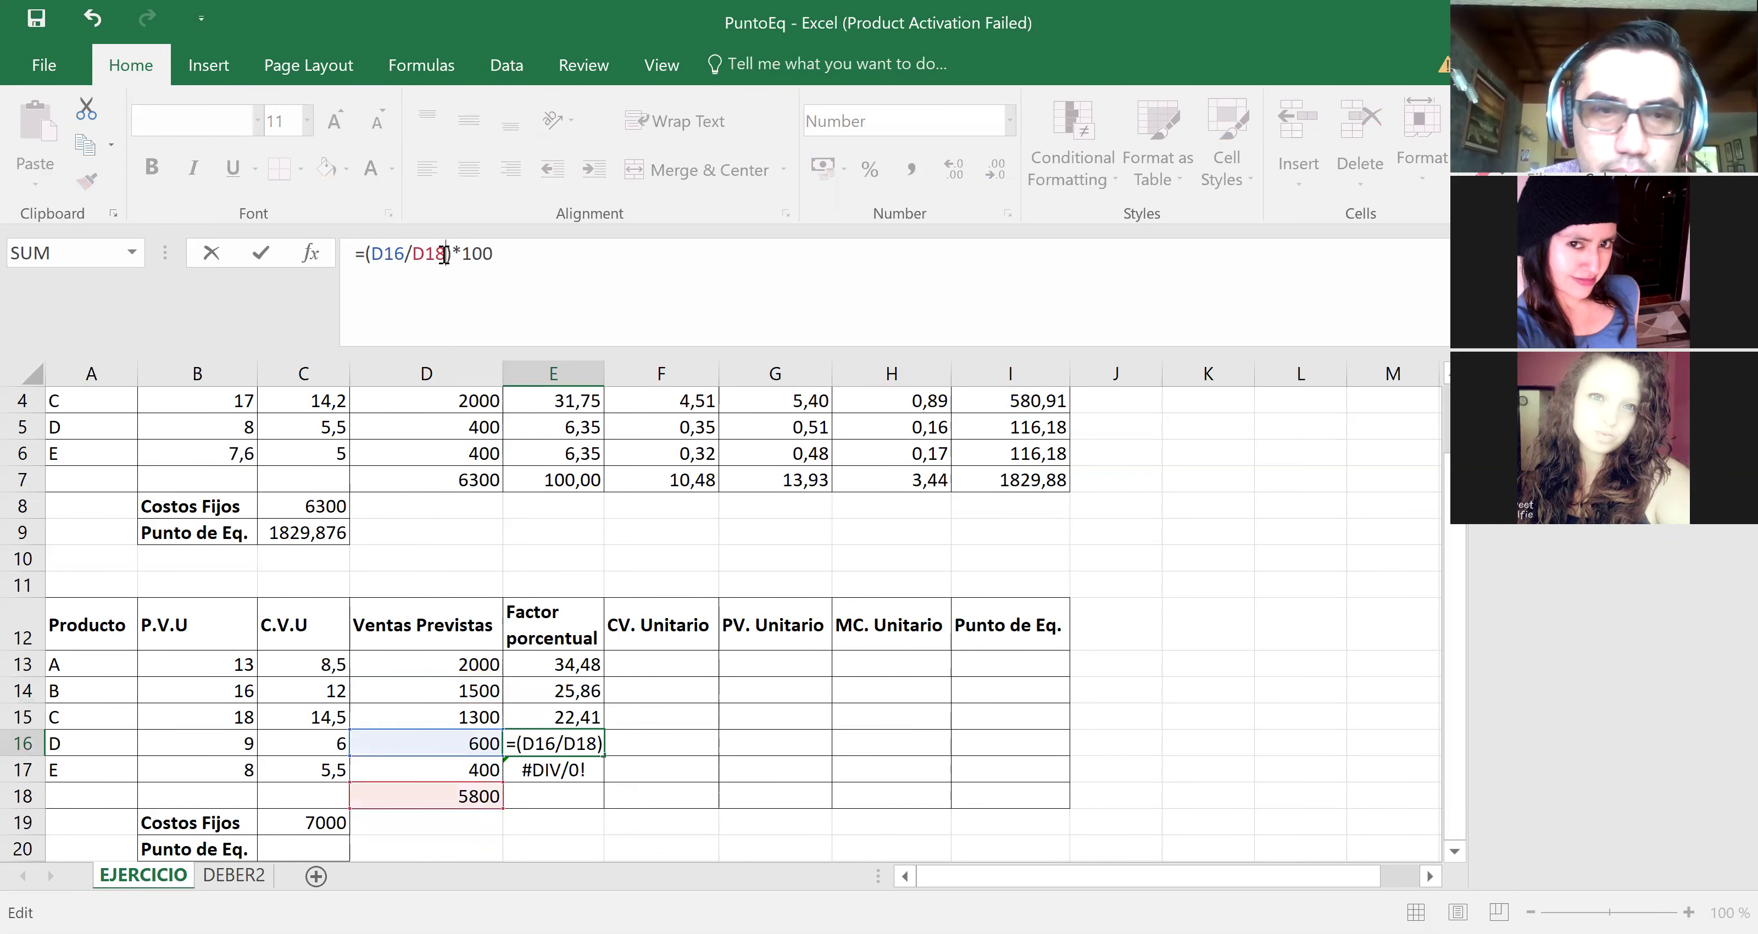
key("Return")
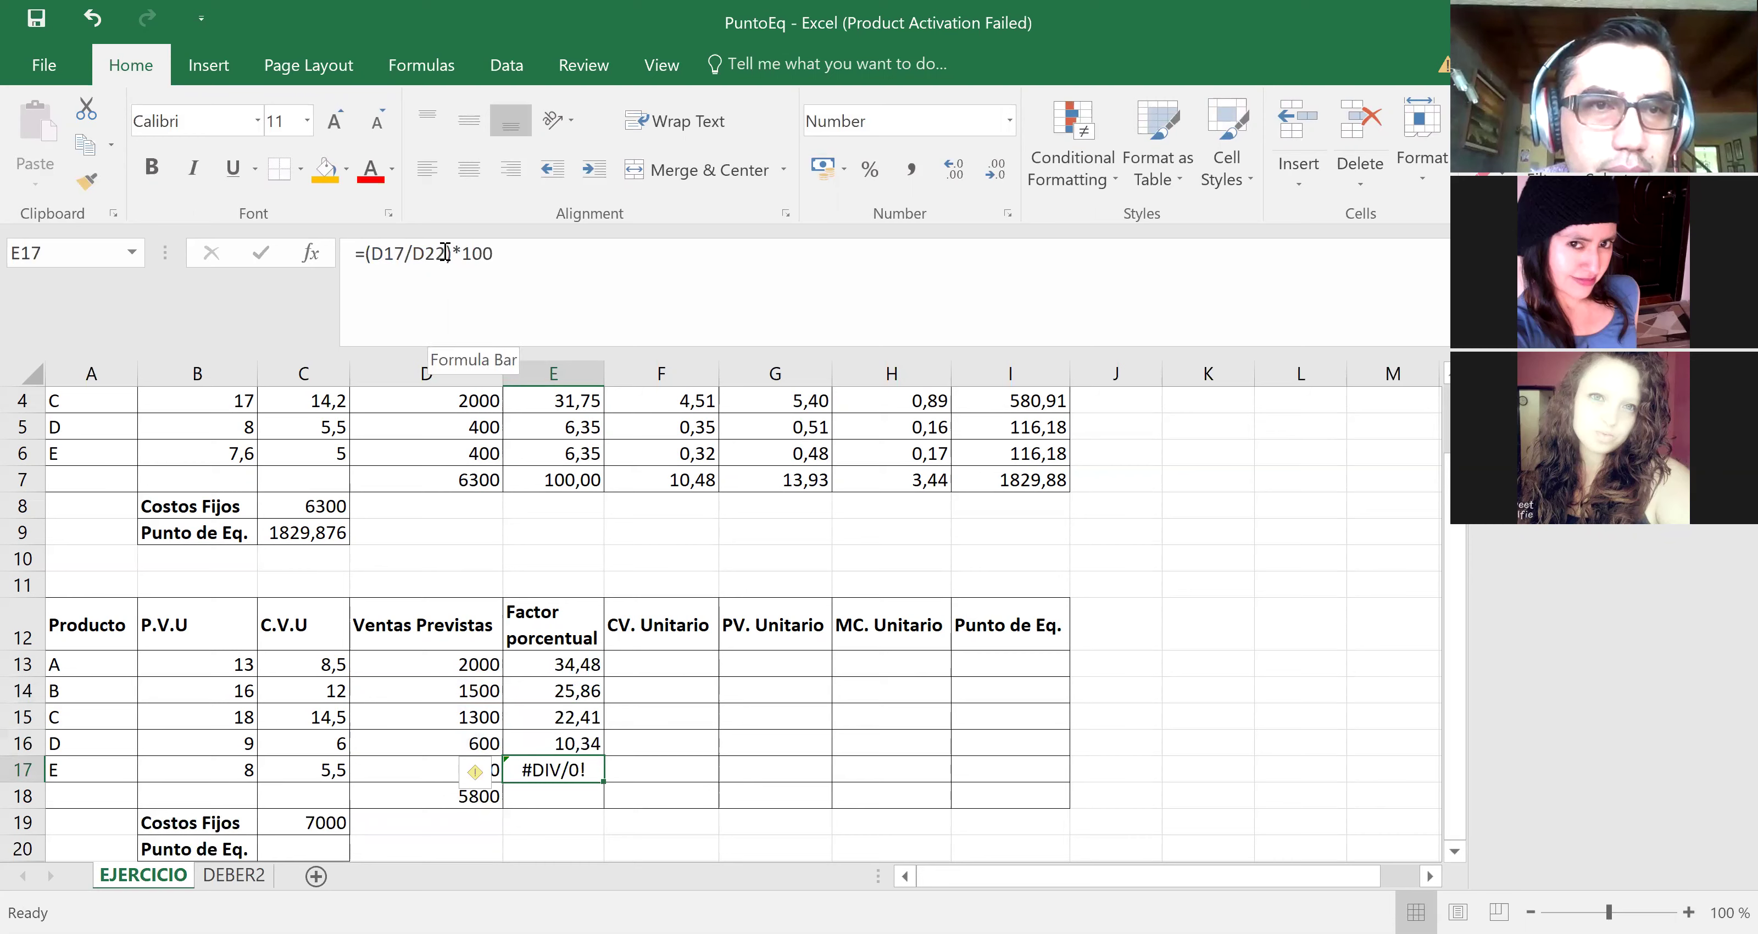
Step: Correct product E's Factor porcentual formula in E17 to =(D17/D18)*100
left_click(445, 253)
key("BackSpace")
key("BackSpace")
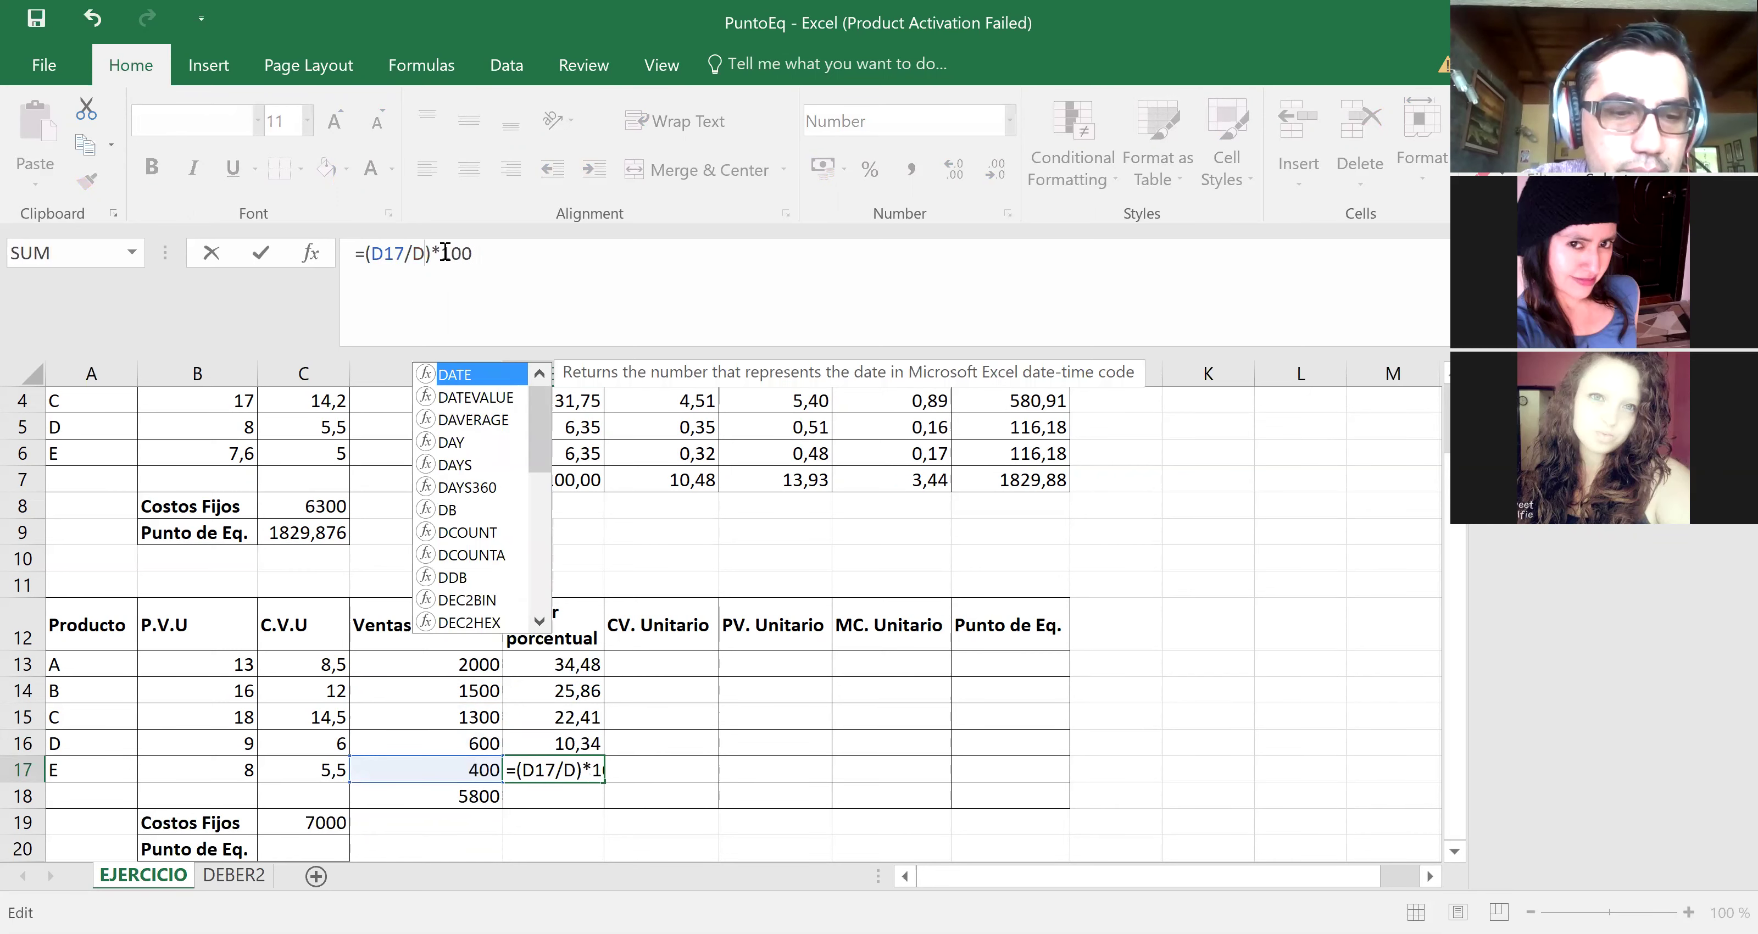
type("18")
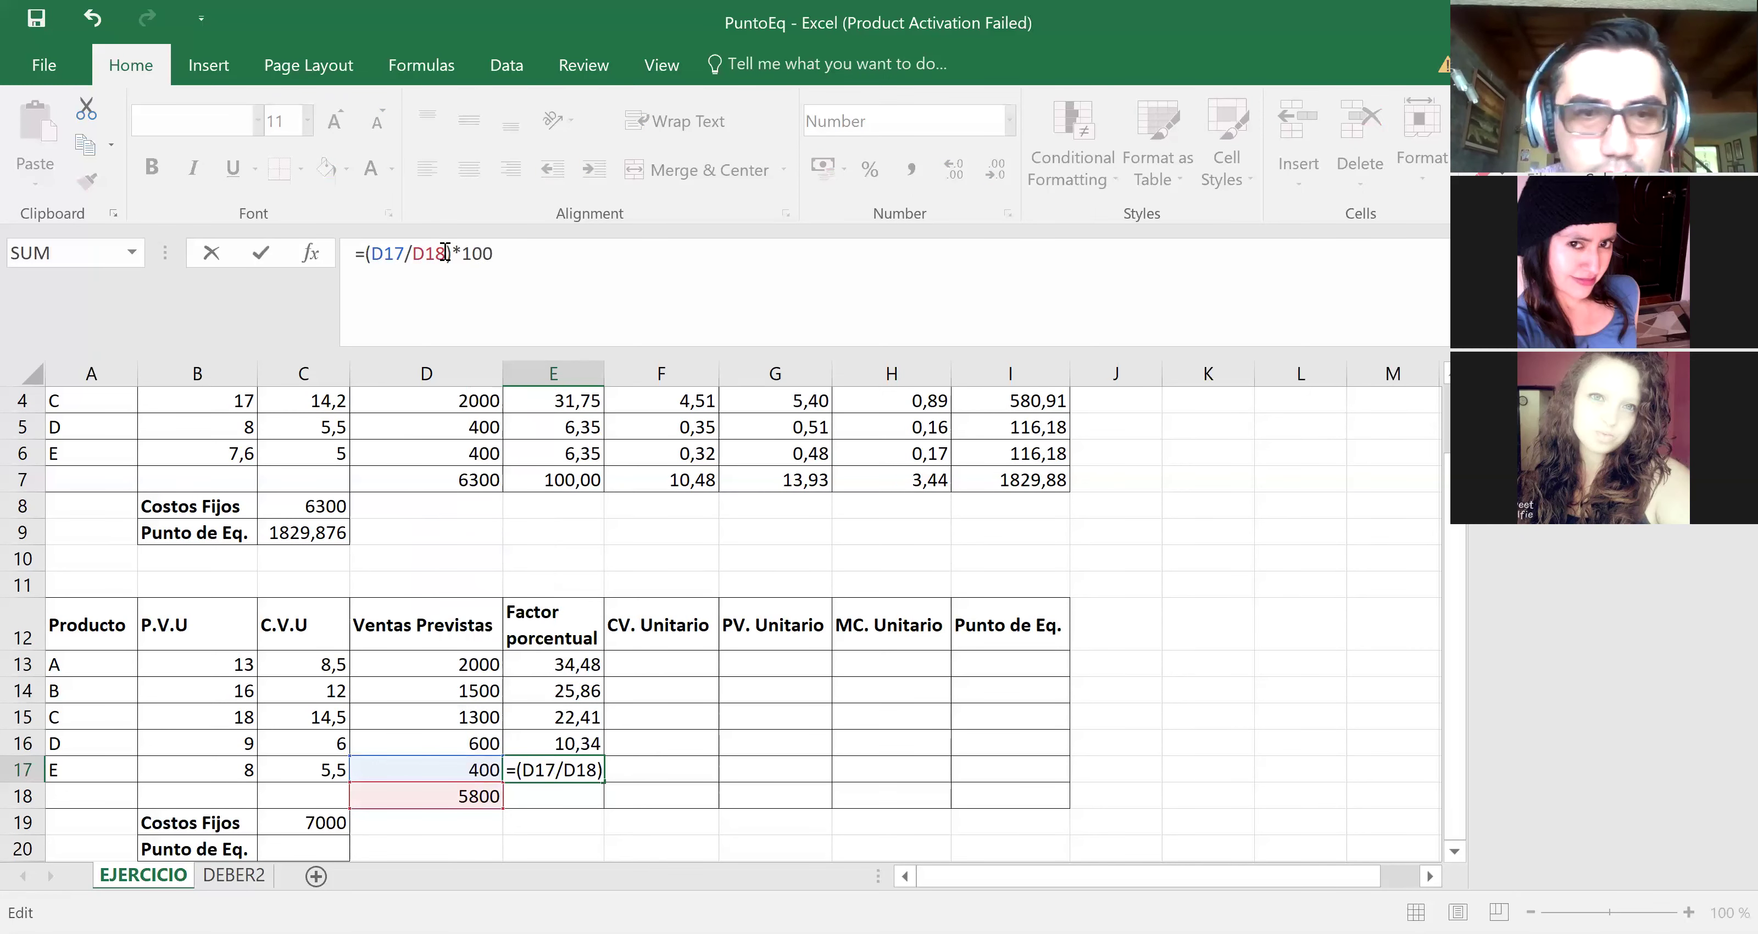
key("Return")
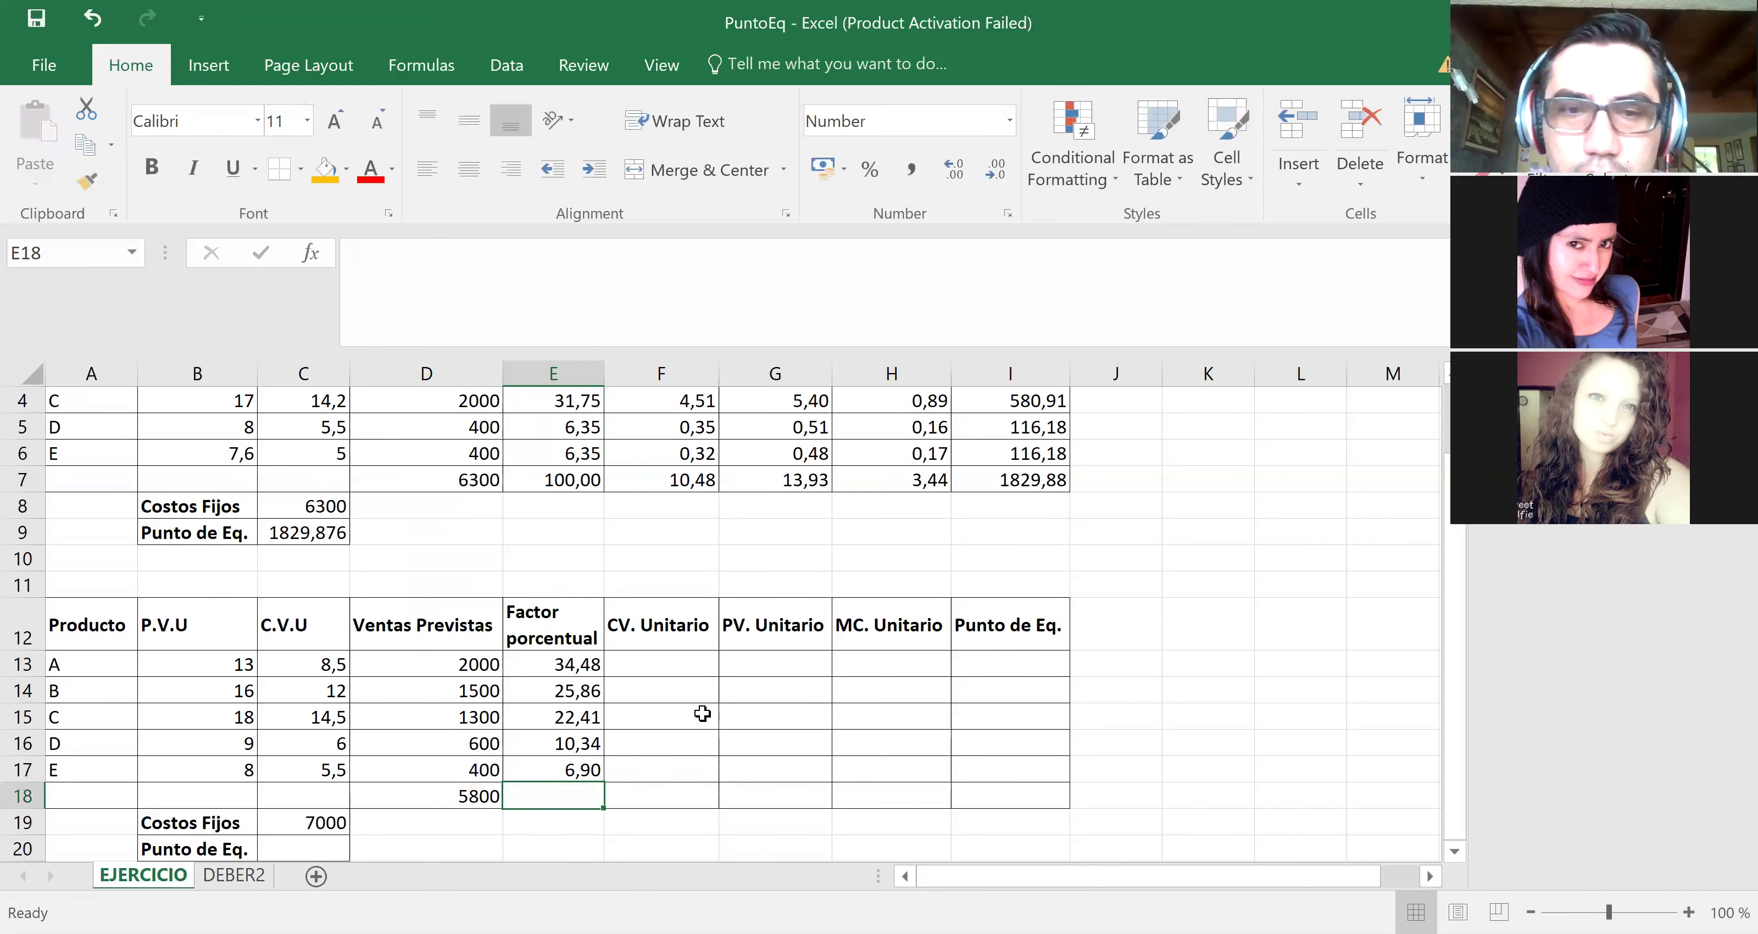
Step: Total the second table's Factor porcentual column in E18 with the SUM function over E13:E17
left_click(700, 741)
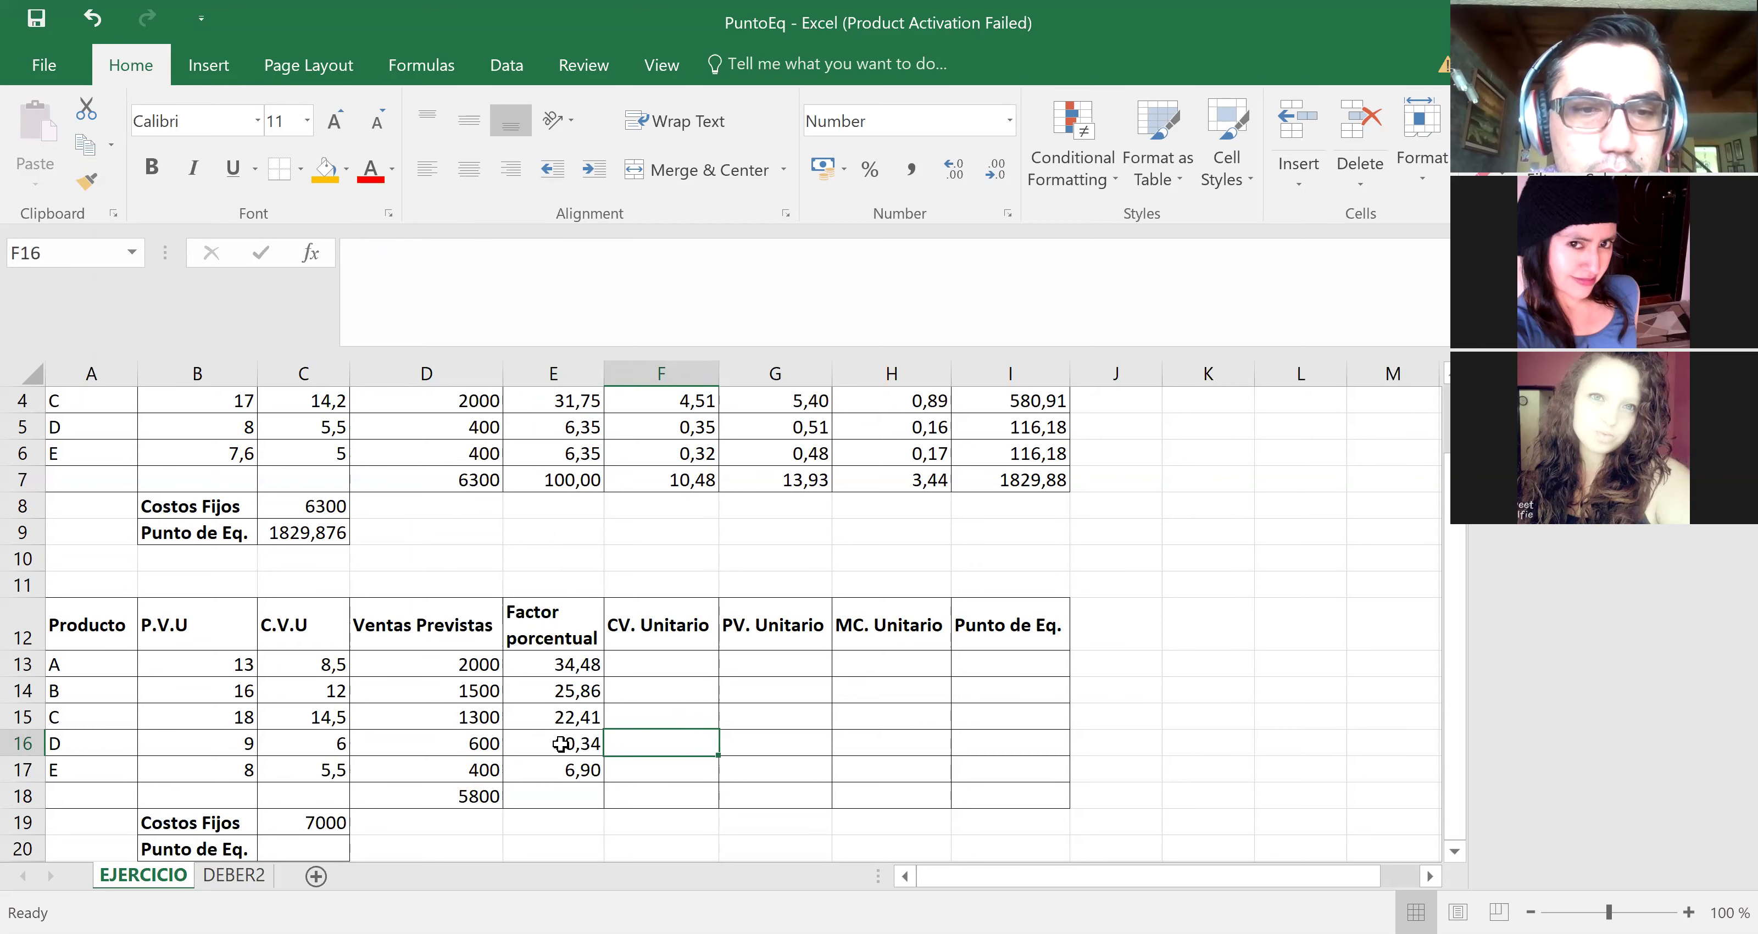
left_click(552, 792)
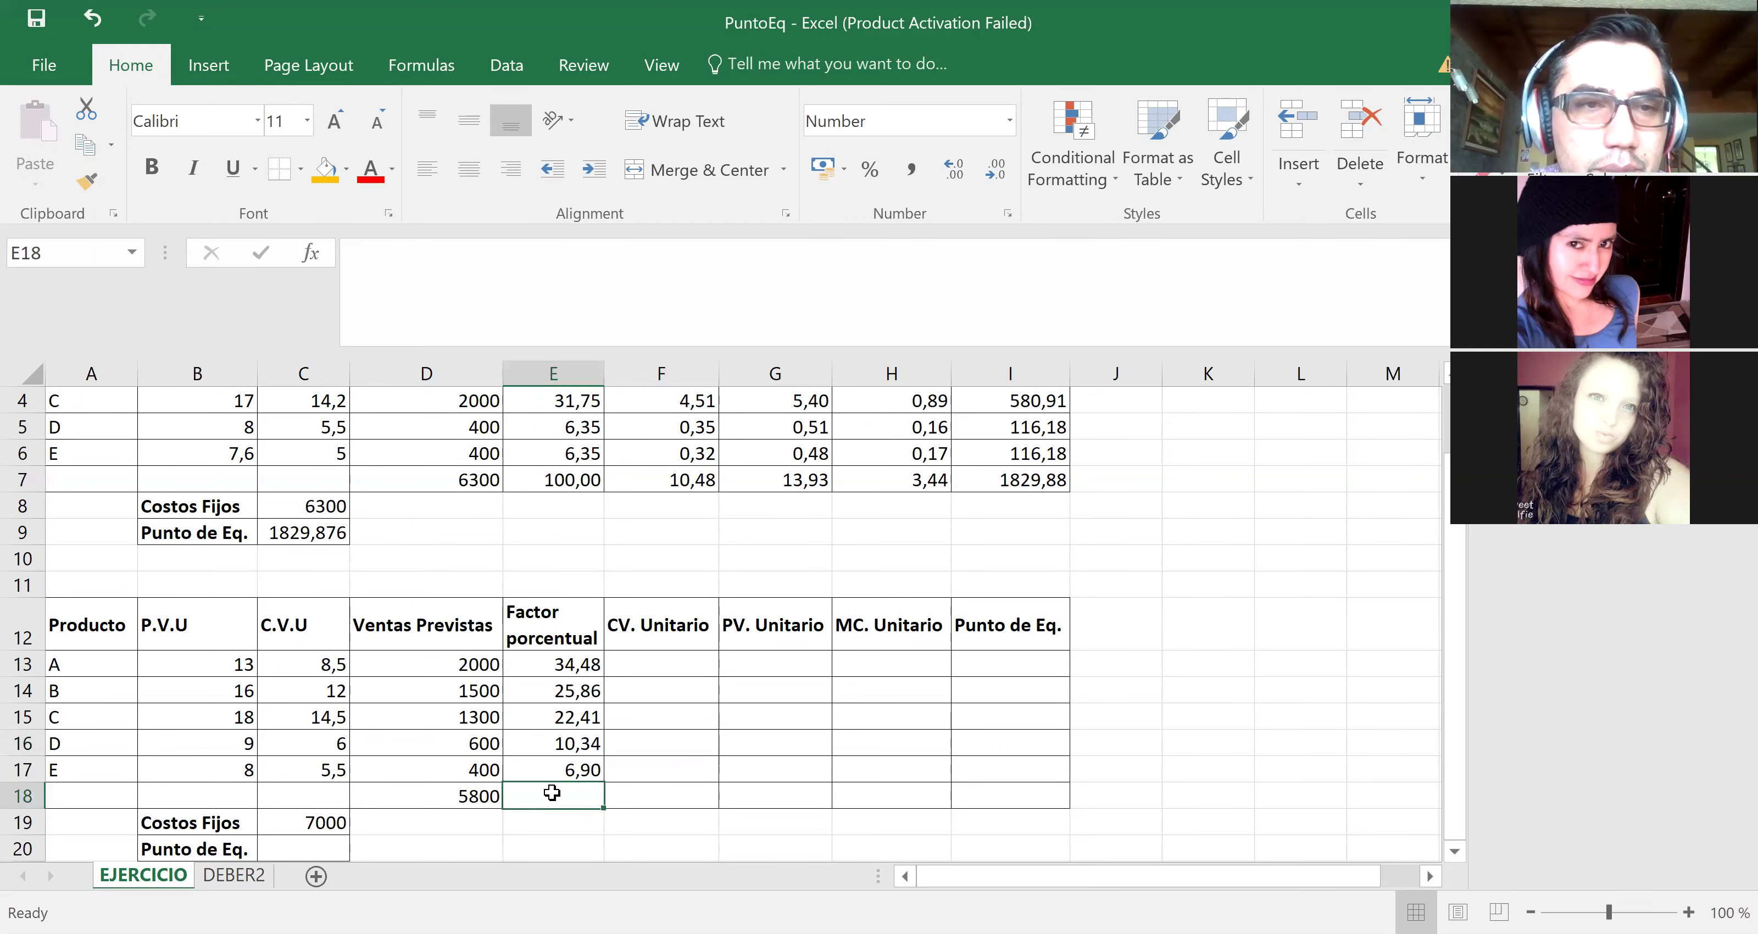
left_click(311, 253)
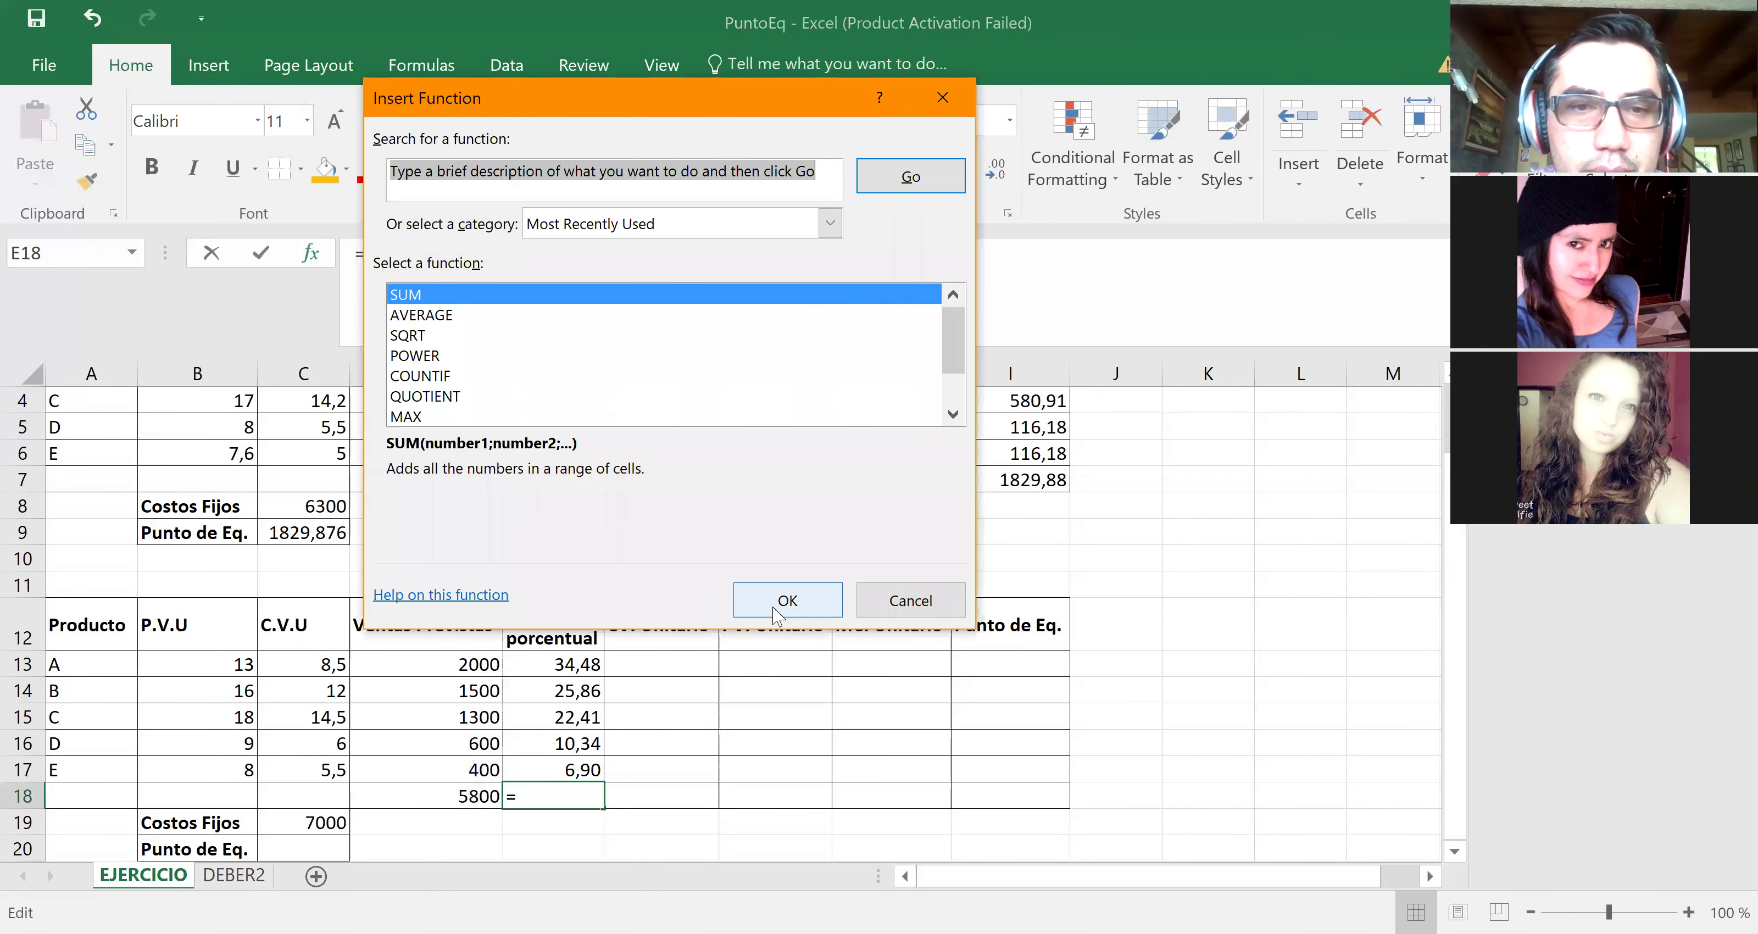
left_click(776, 605)
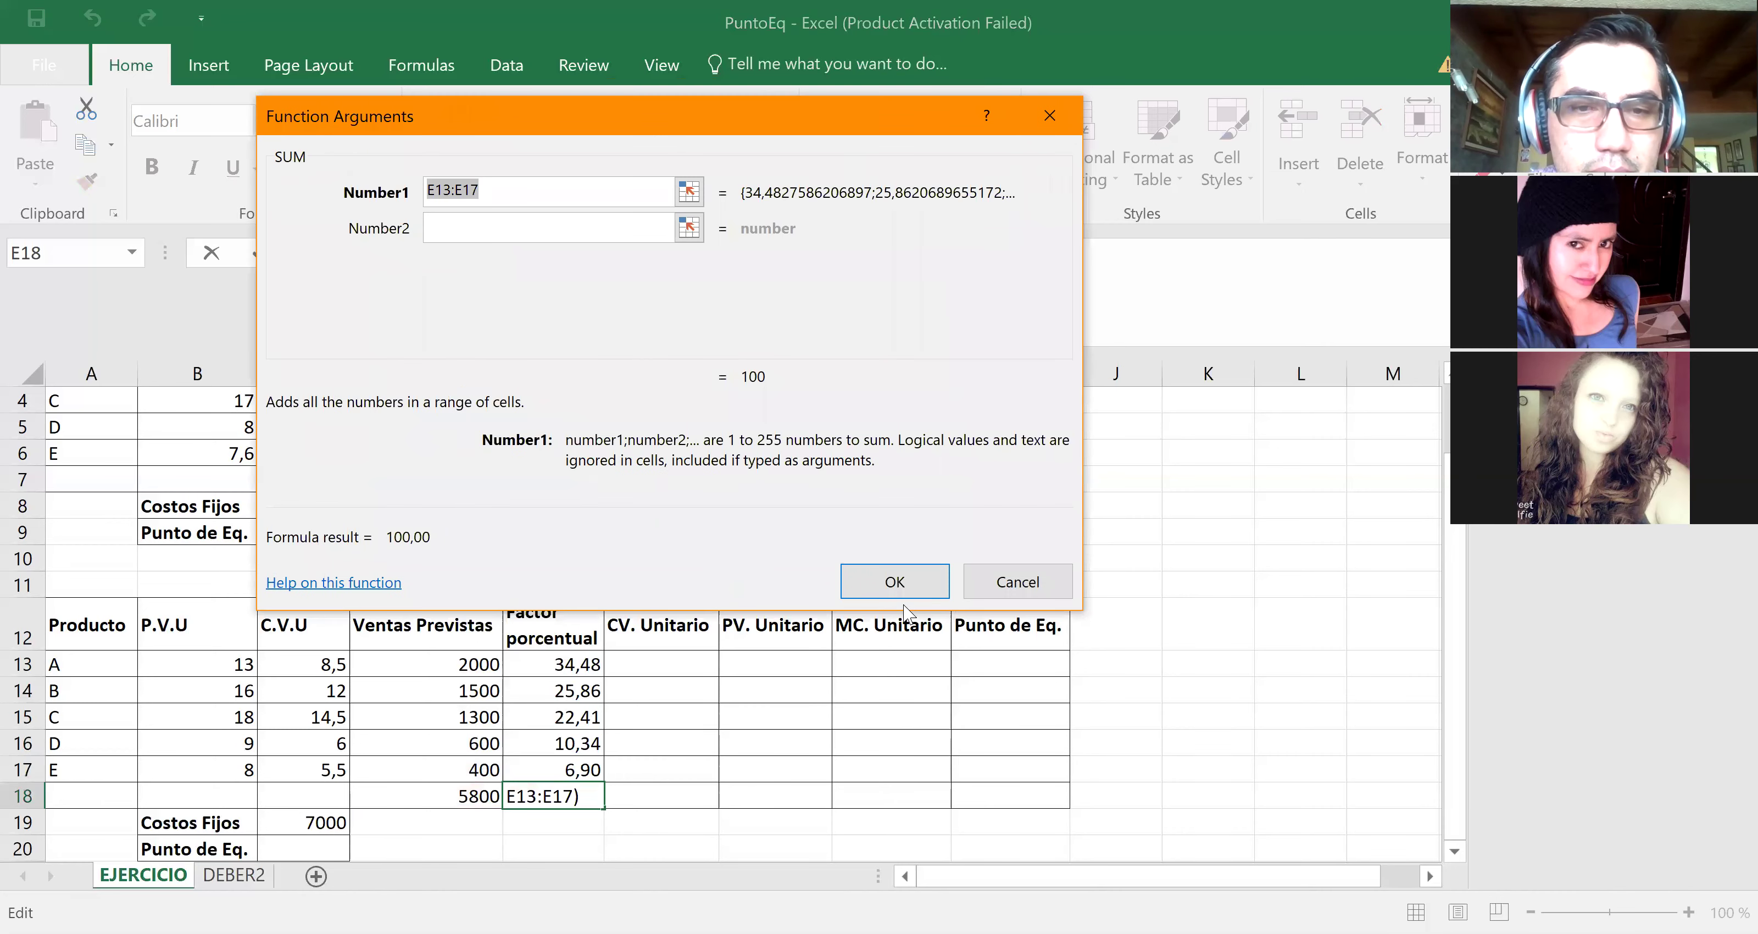
left_click(893, 582)
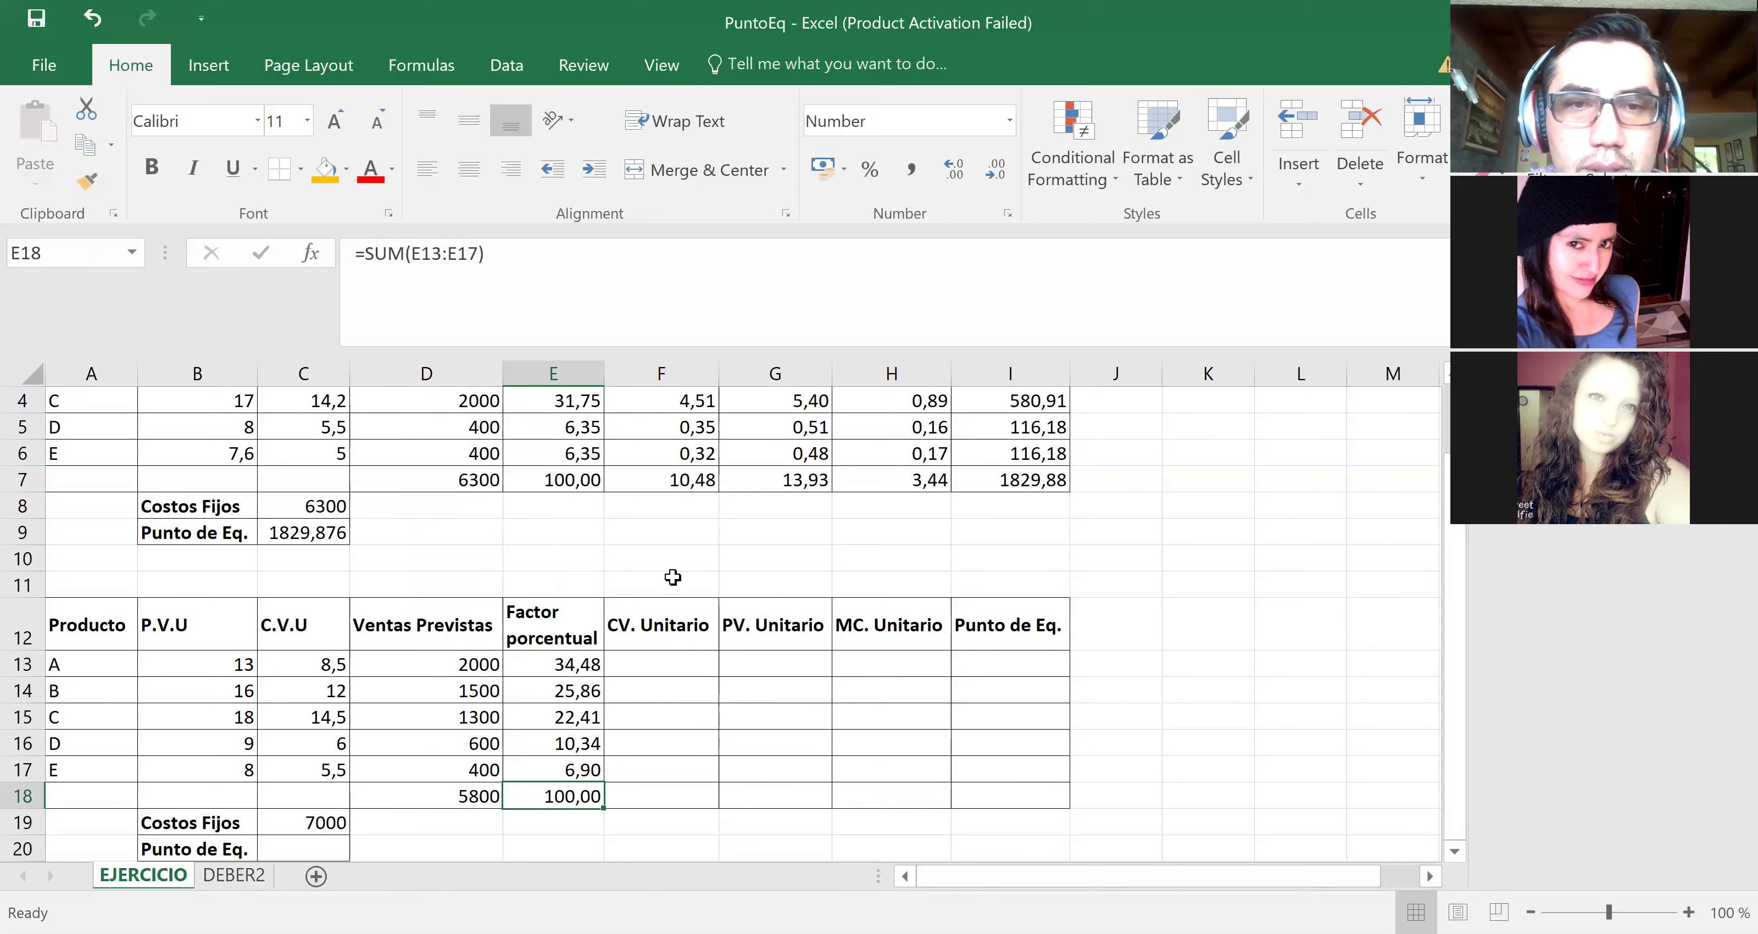
Step: Copy product A's CV. Unitario formula from F2 in the solved table into F13
left_click(674, 452)
key("Up")
key("Up")
key("Up")
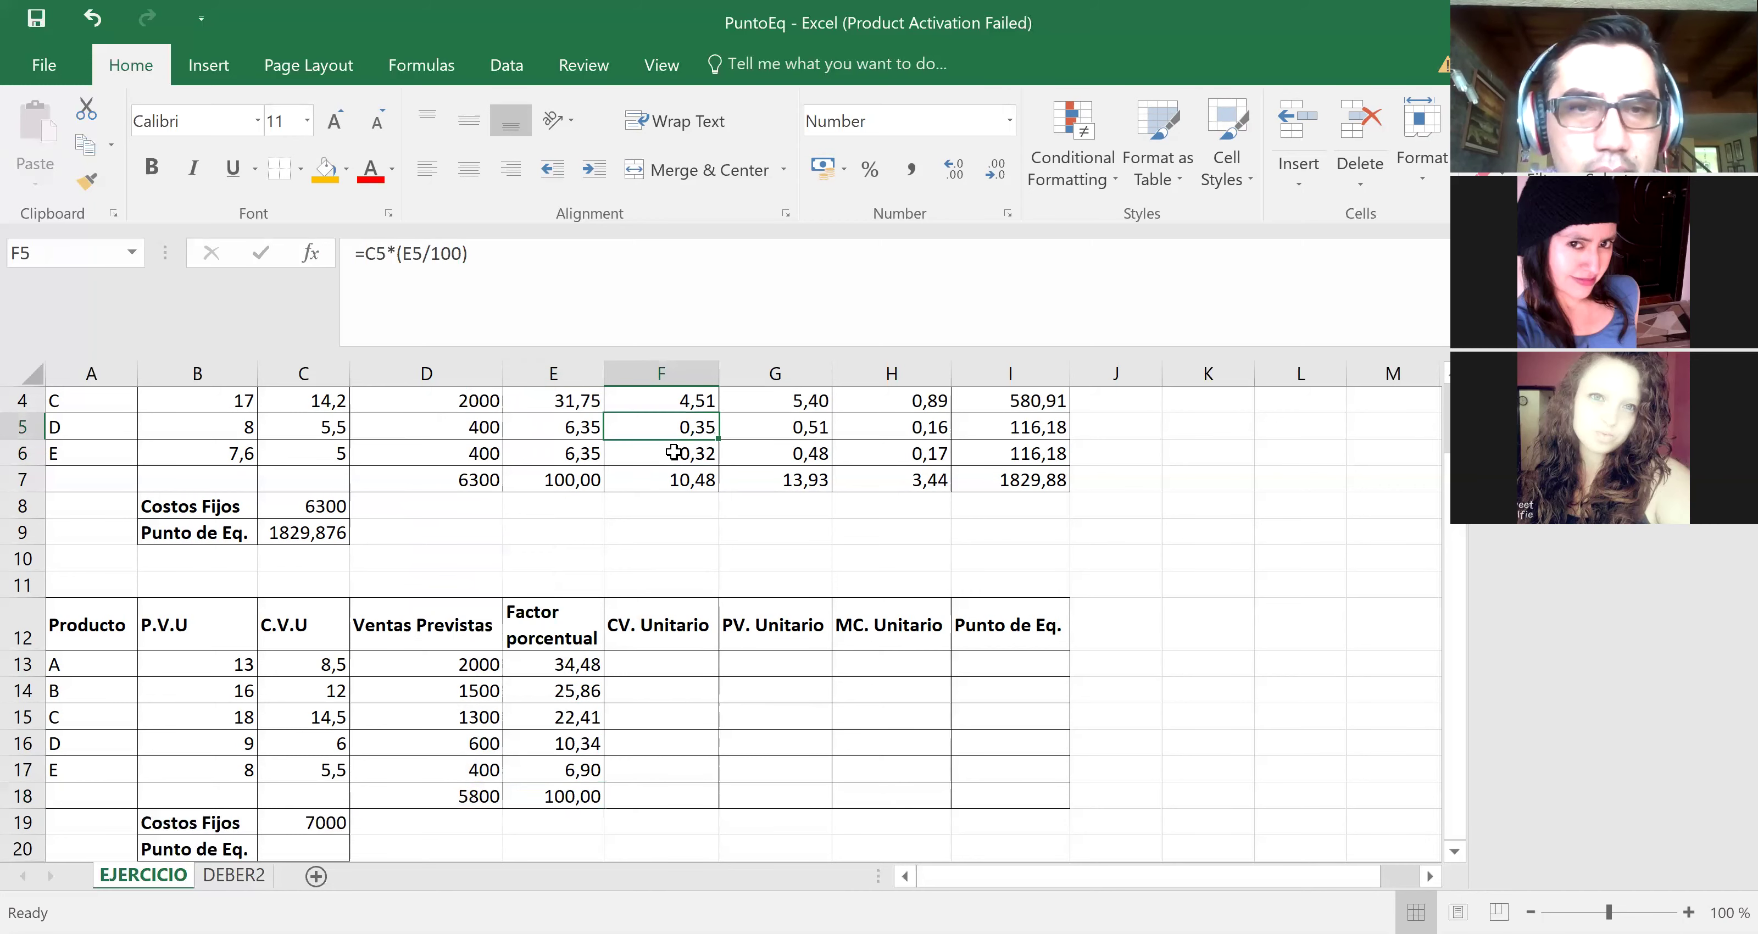
key("Up")
key("Up")
key("Down")
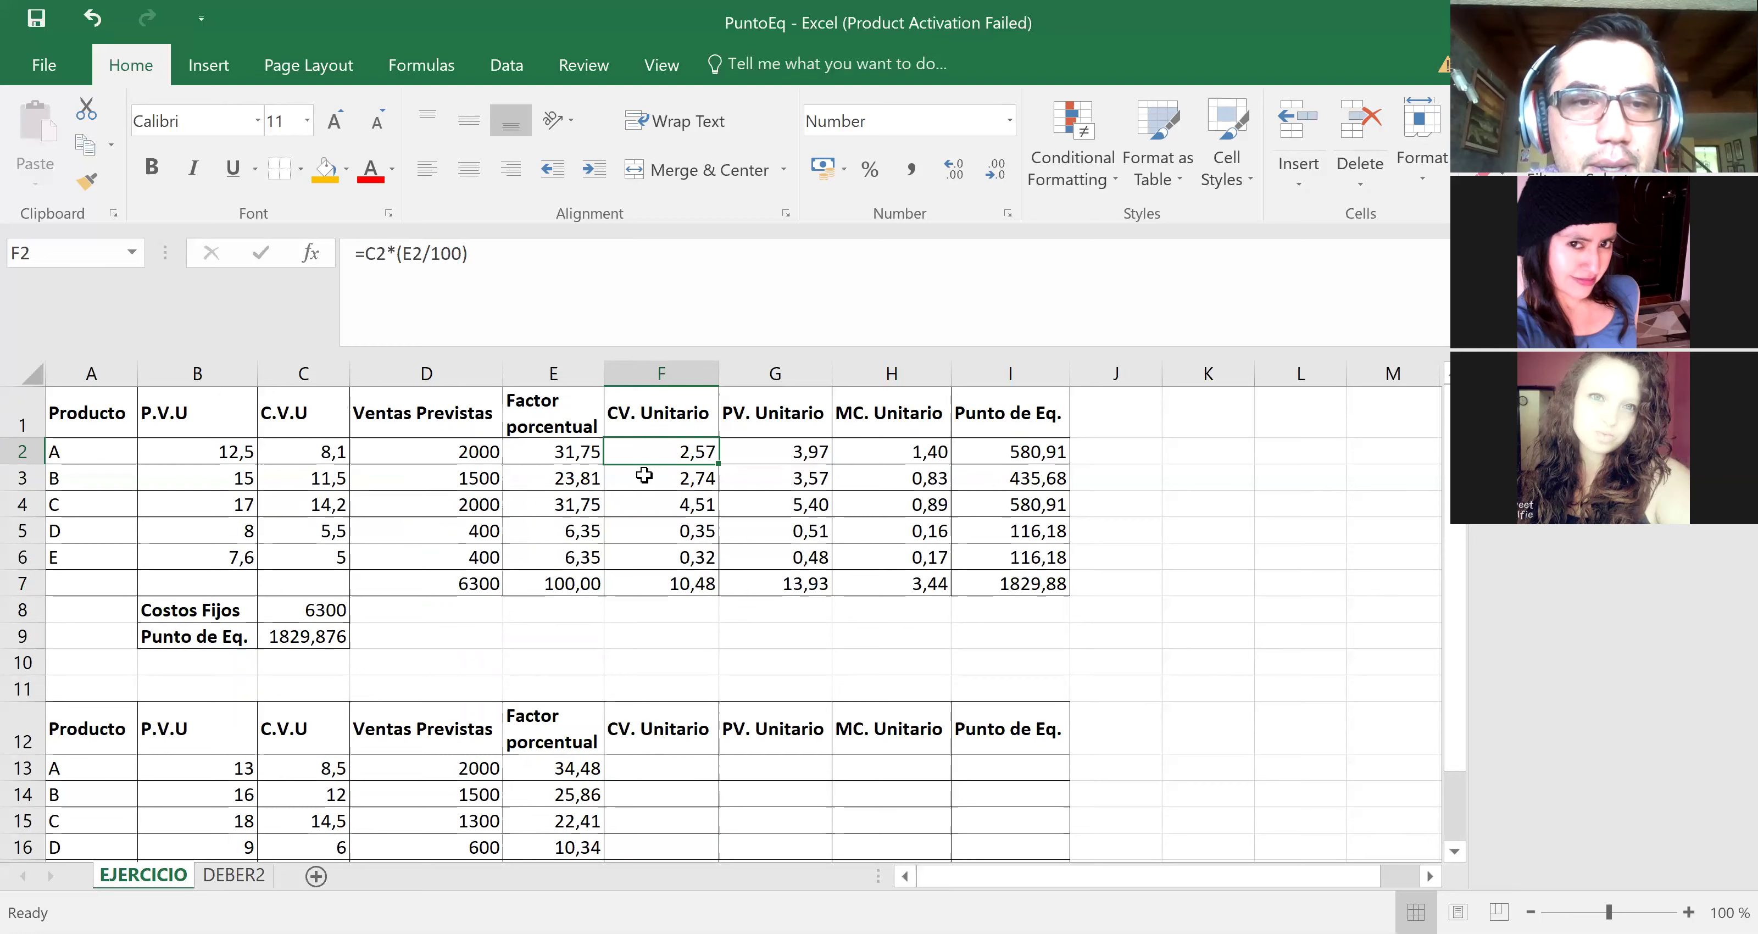
key("ctrl+c")
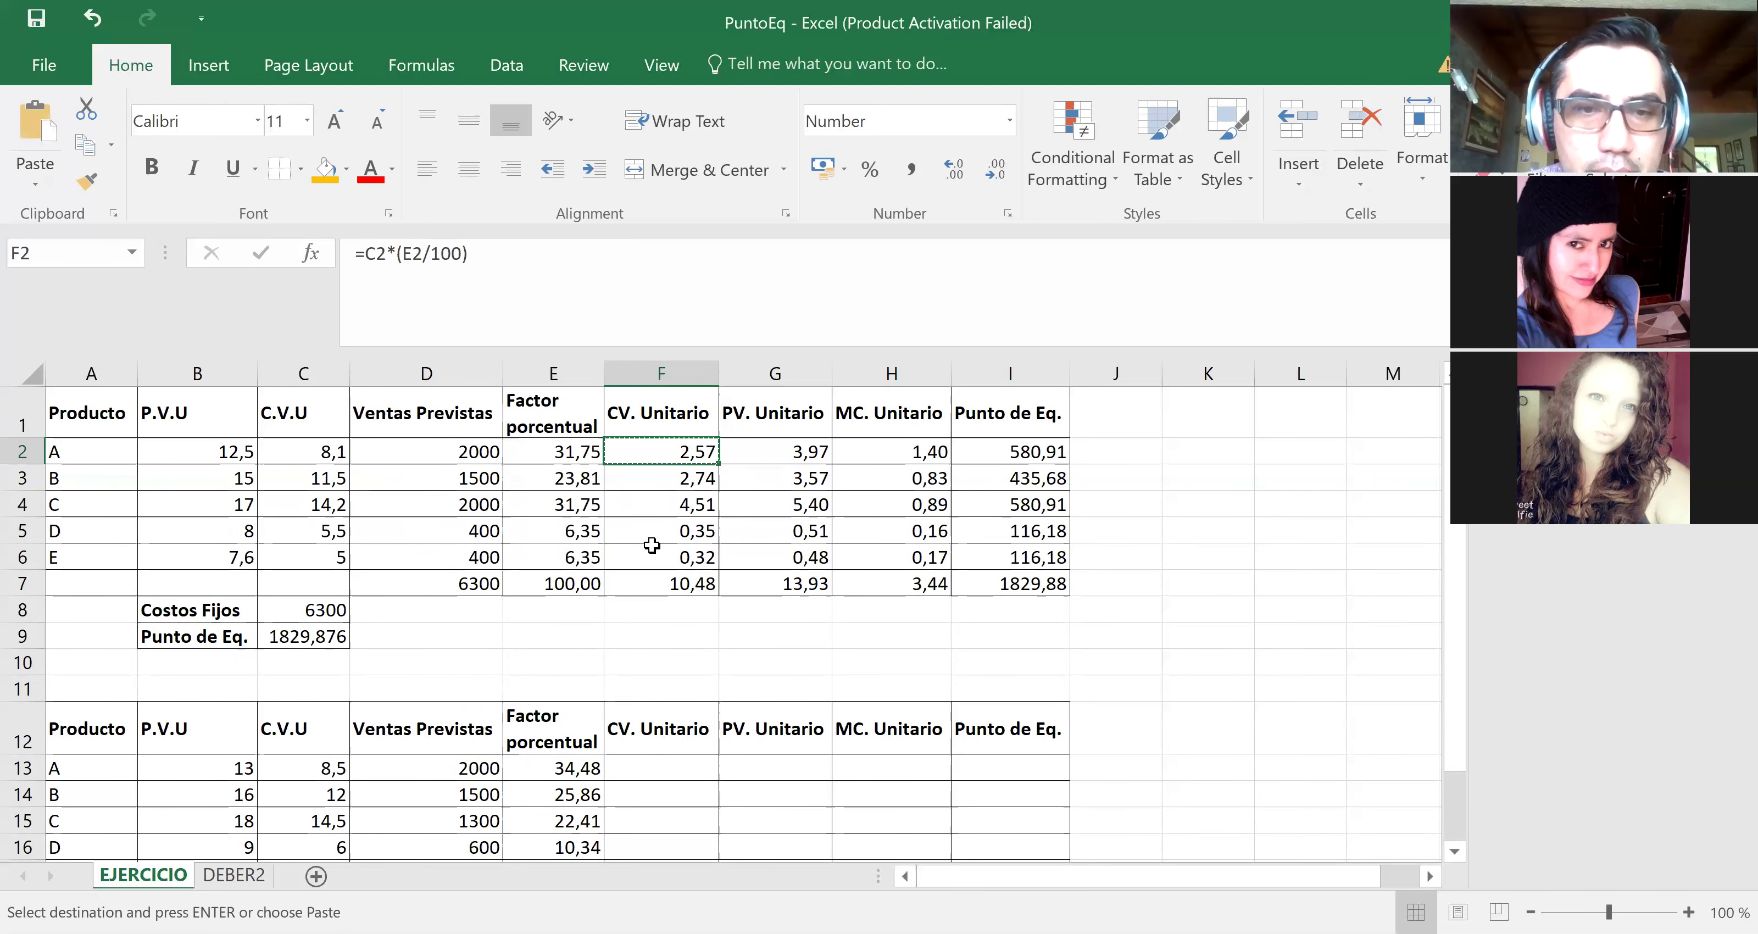
left_click(678, 765)
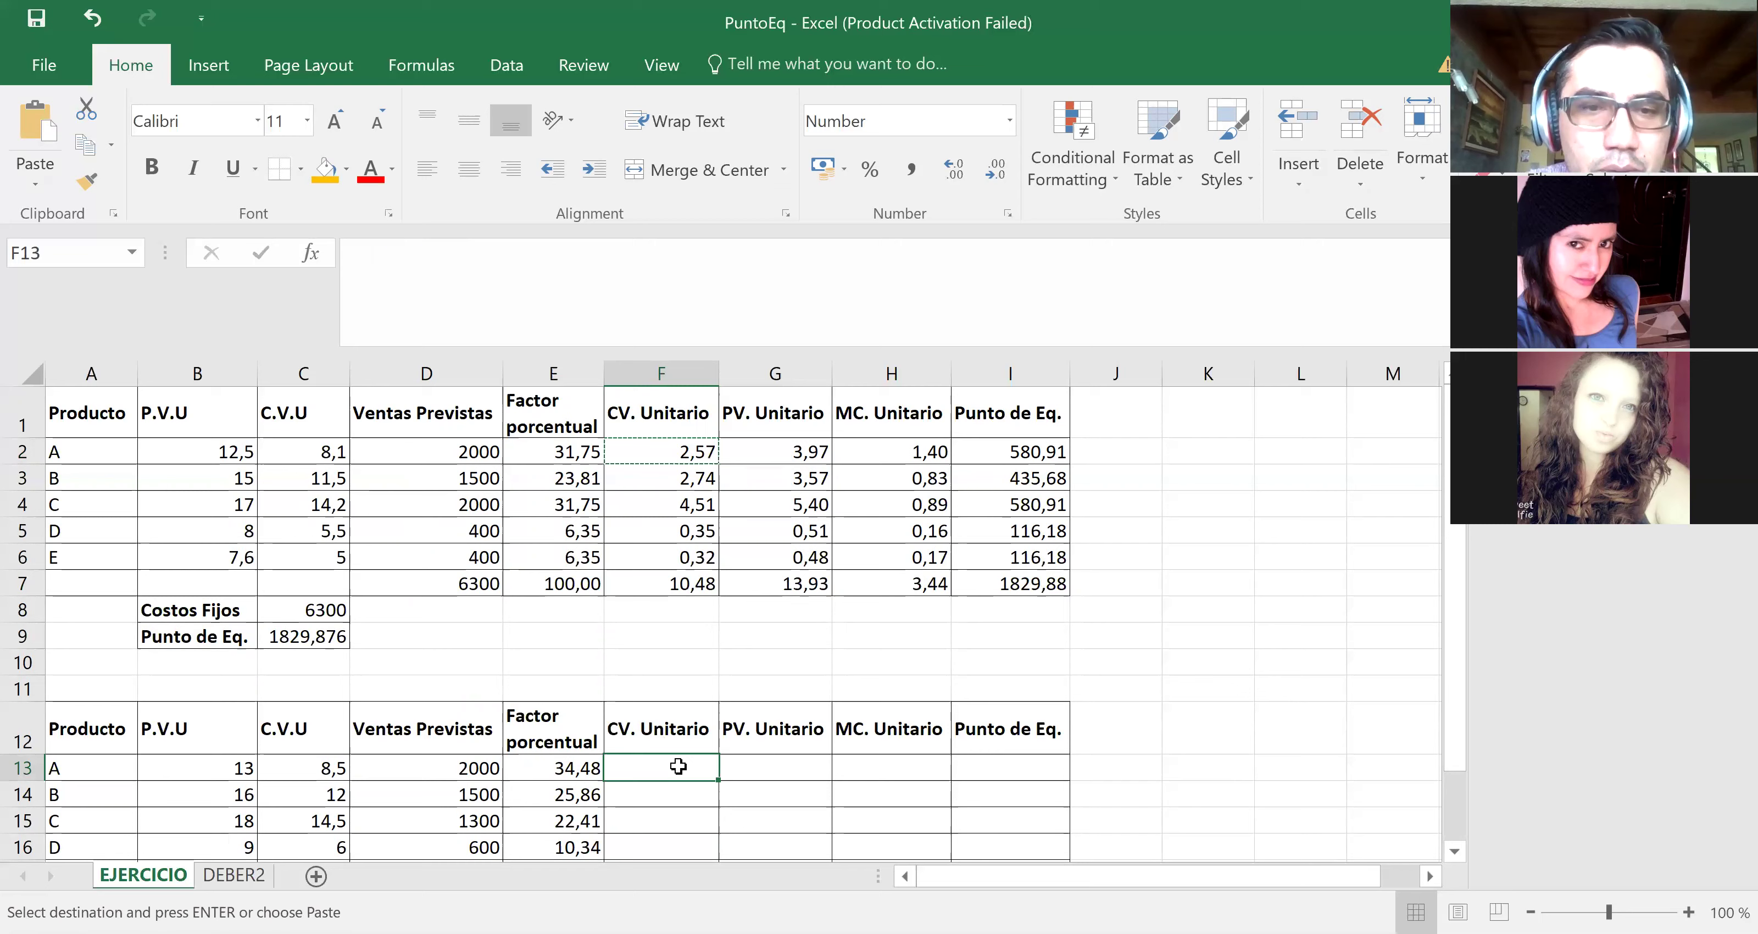
key("ctrl+v")
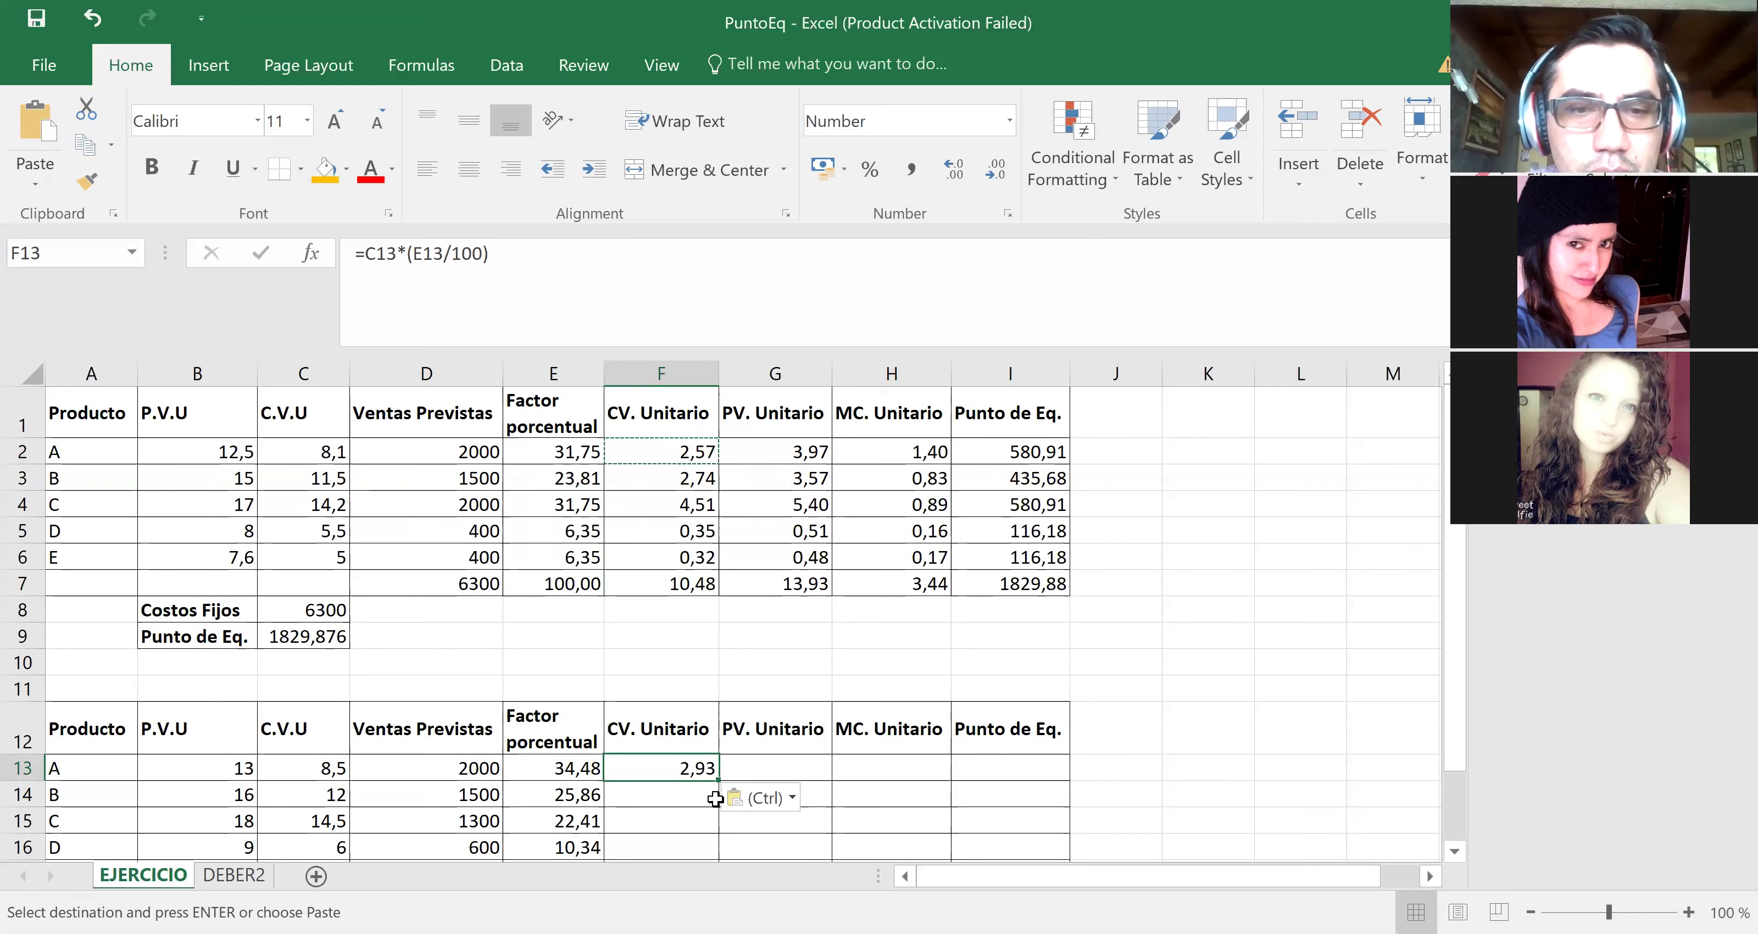
Step: Fill the CV. Unitario formula from F13 down through F17 for products B to E
left_click(659, 793)
key("Down")
key("Down")
key("Down")
key("Down")
key("Down")
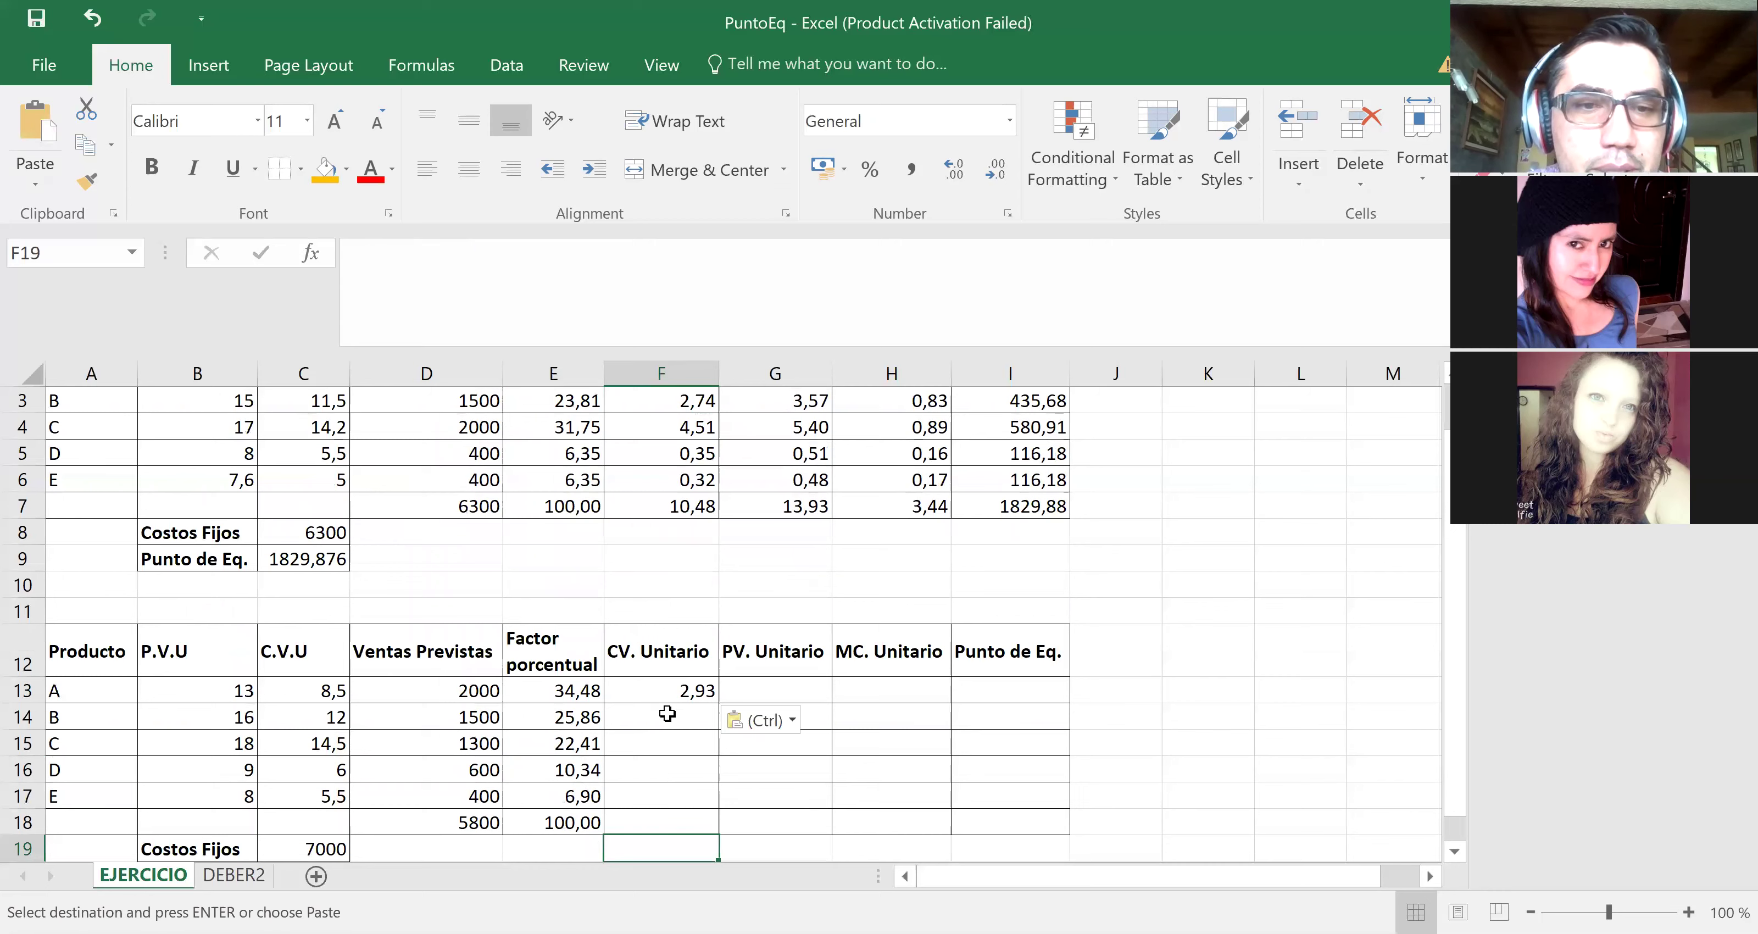
left_click(666, 694)
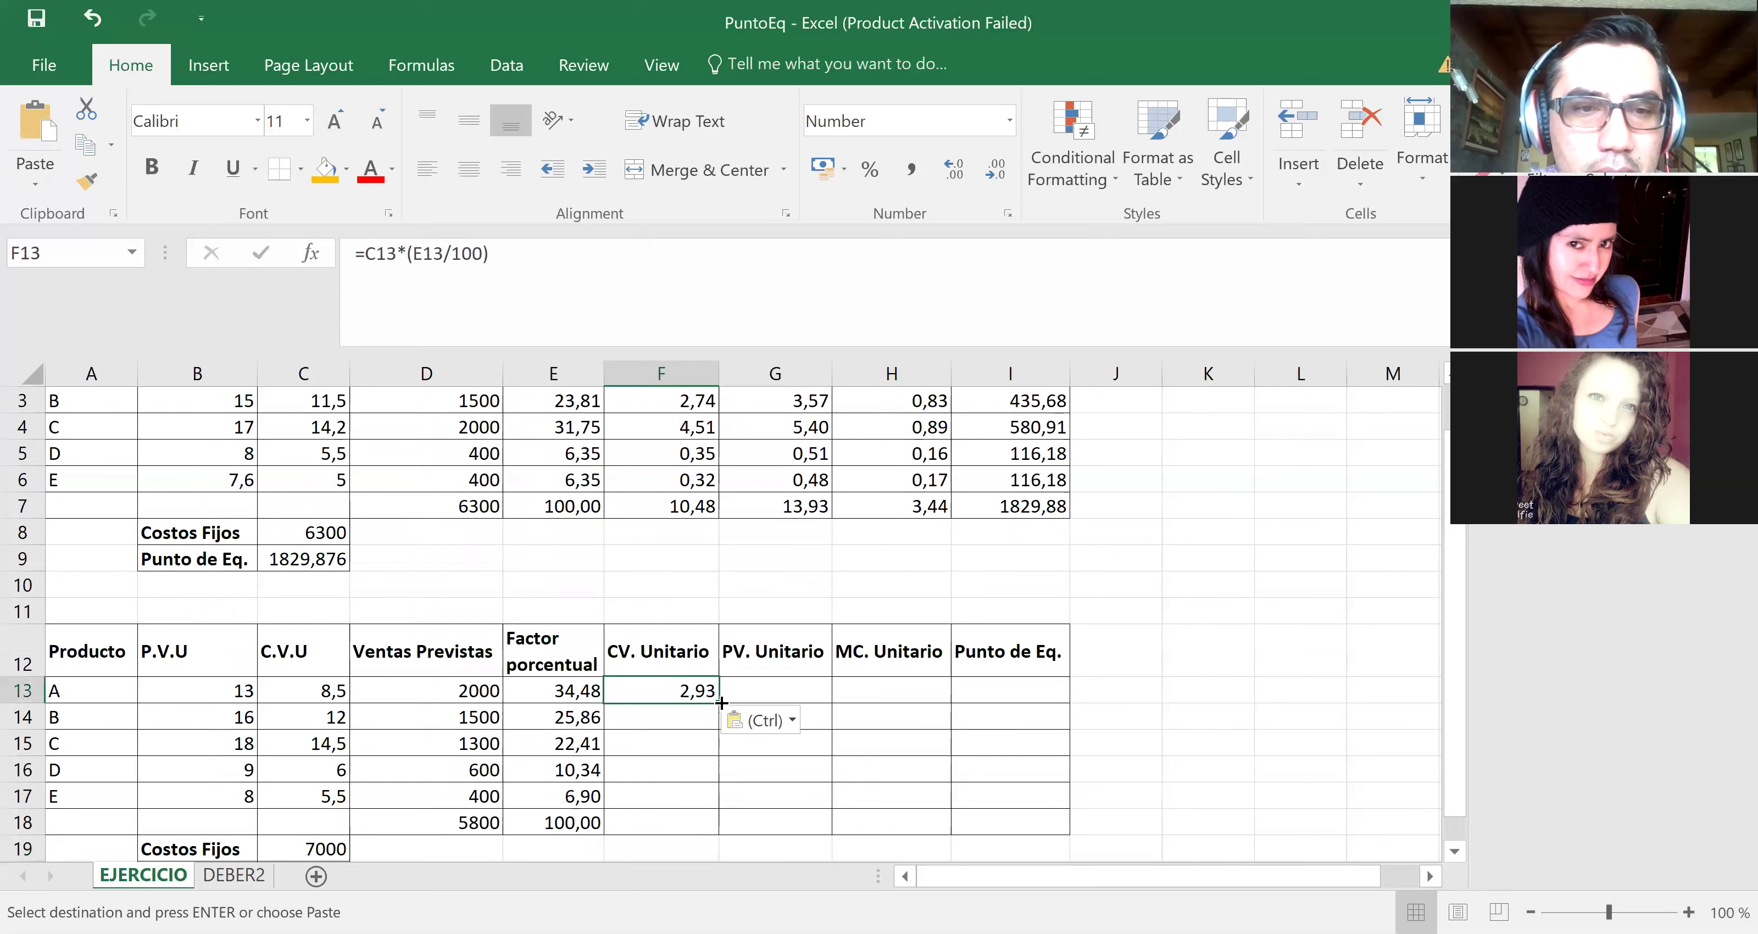
left_click_drag(725, 734, 724, 807)
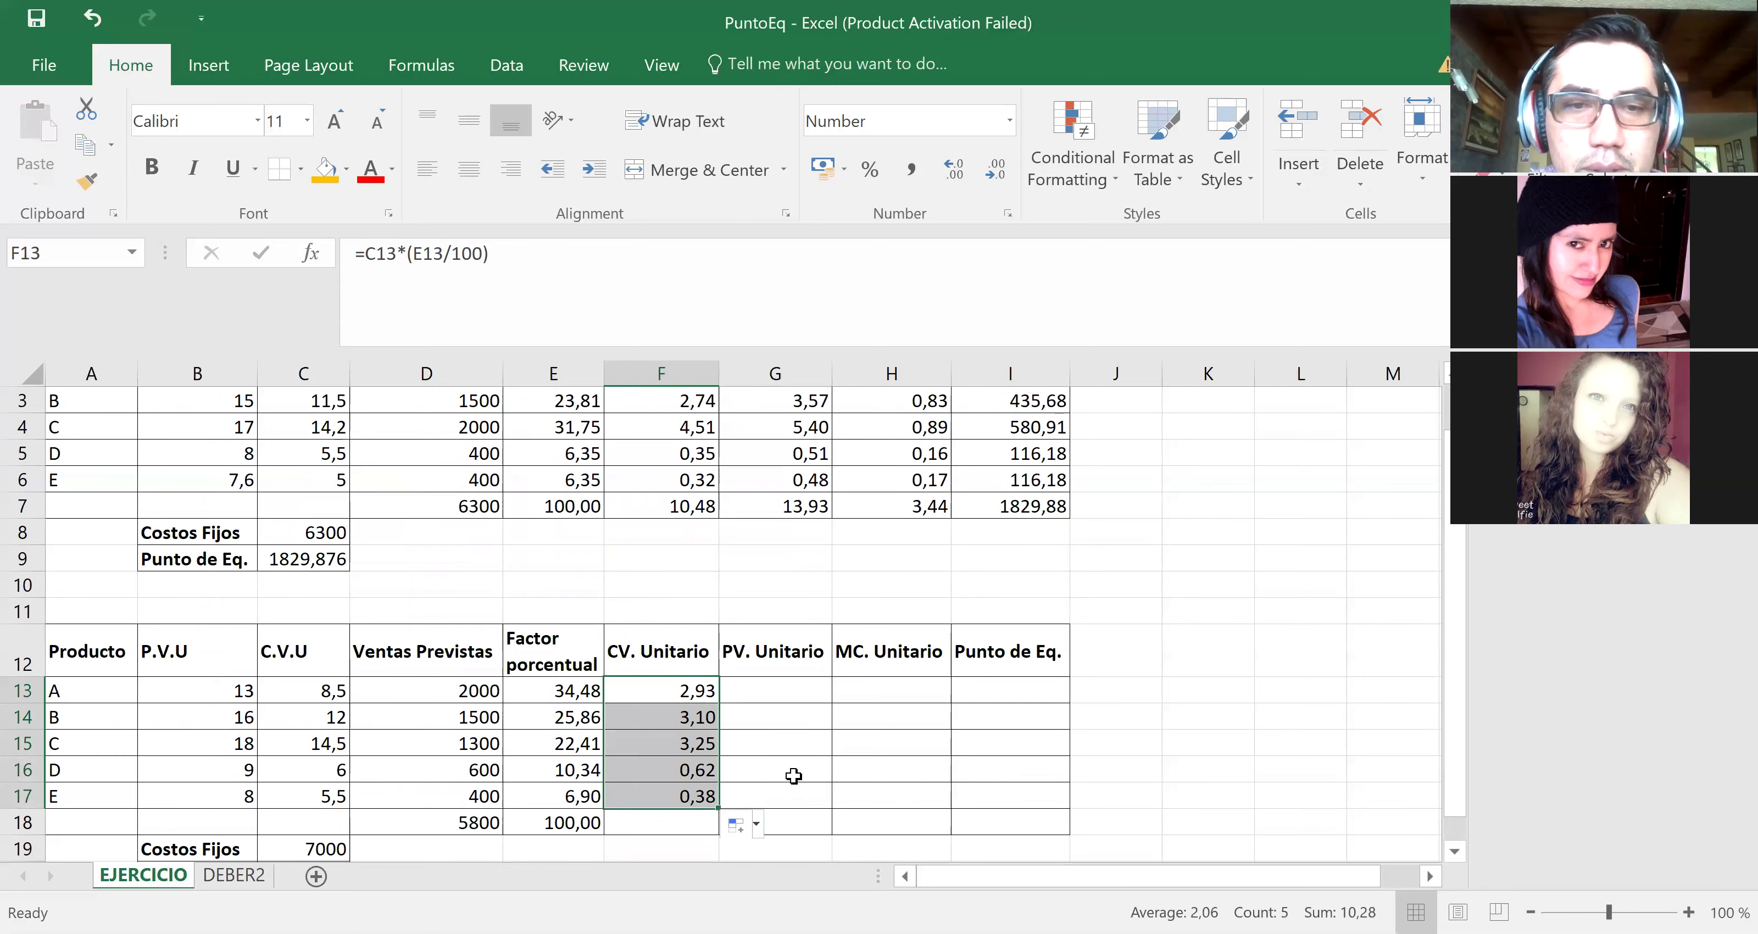
Step: Copy product A's PV. Unitario formula from G2 in the solved table into G13
left_click(792, 693)
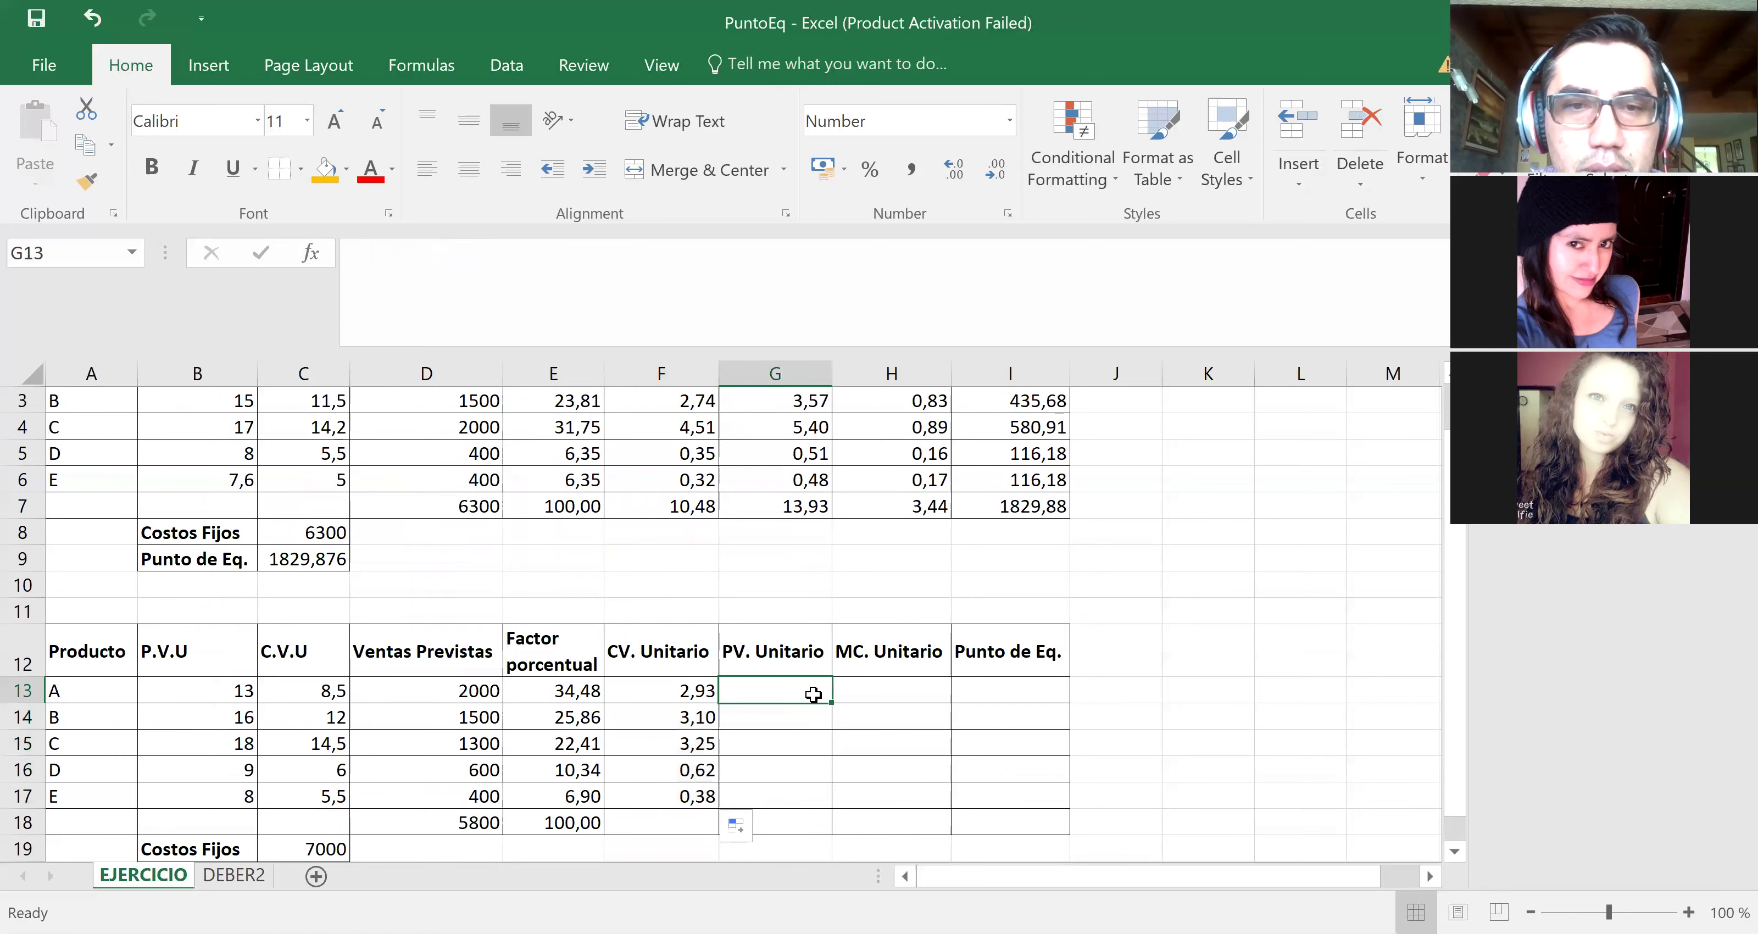
key("Up")
key("Up")
key("Up")
key("Up")
key("Up")
key("Up")
key("Up")
key("Up")
key("Up")
key("Up")
key("Up")
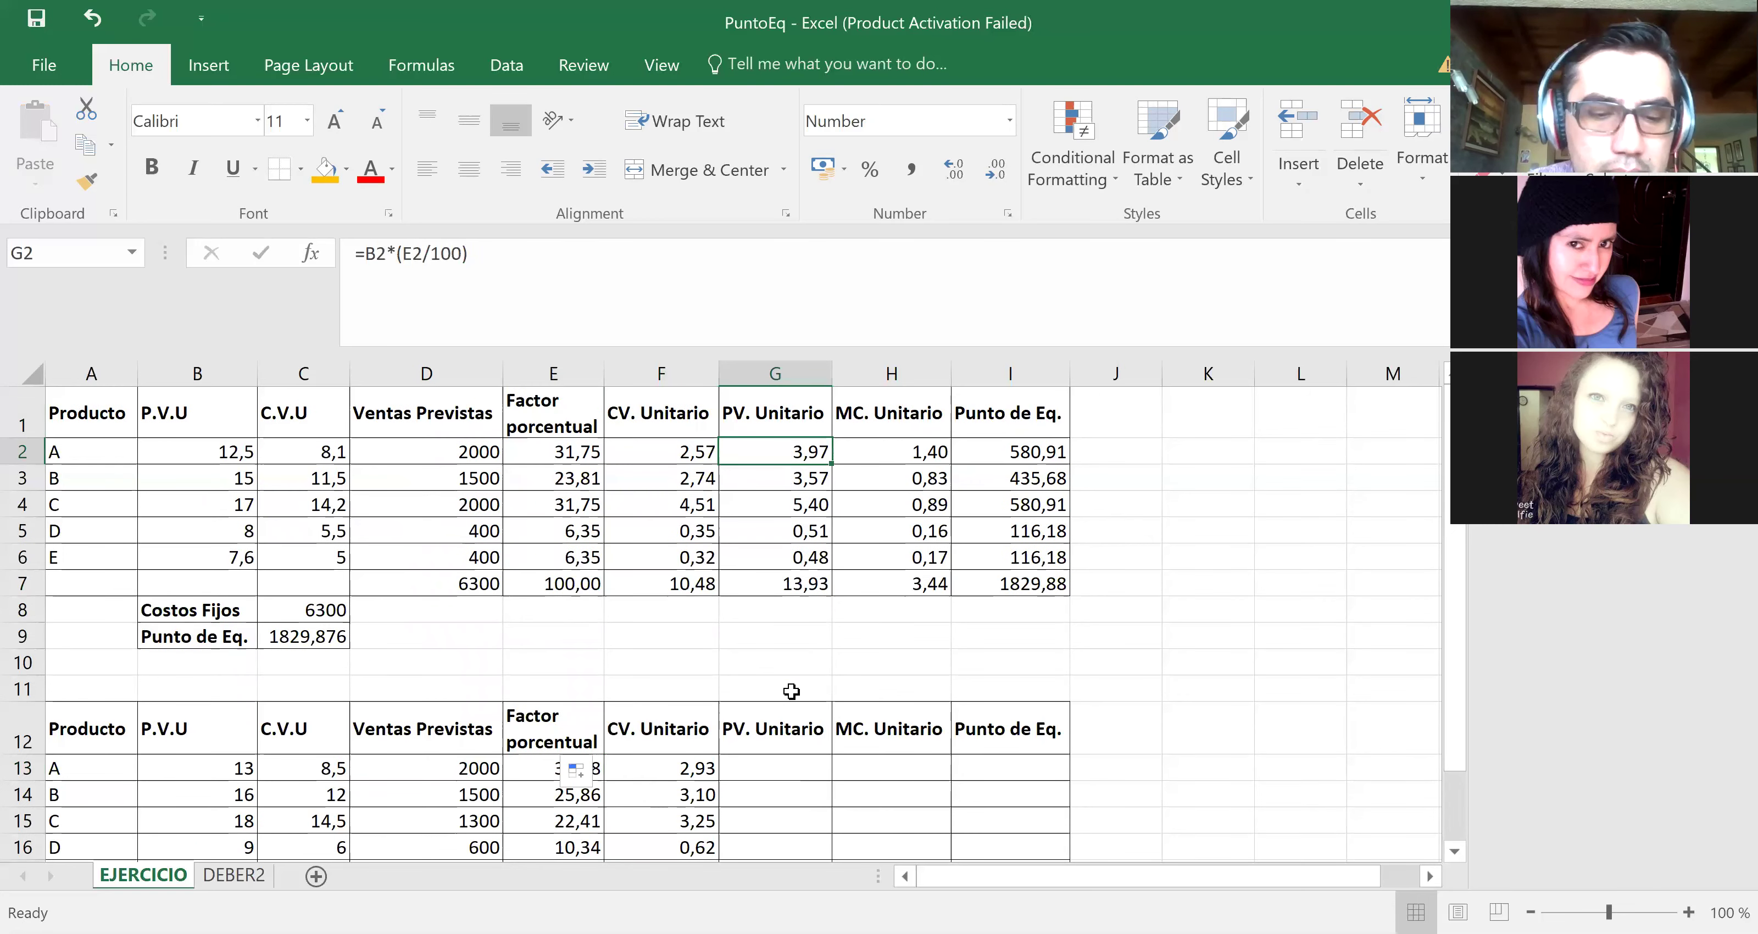
key("ctrl+c")
key("Down")
key("Down")
key("Down")
key("Down")
key("Down")
key("Down")
key("Down")
key("Down")
key("Down")
key("Down")
key("Down")
key("ctrl+v")
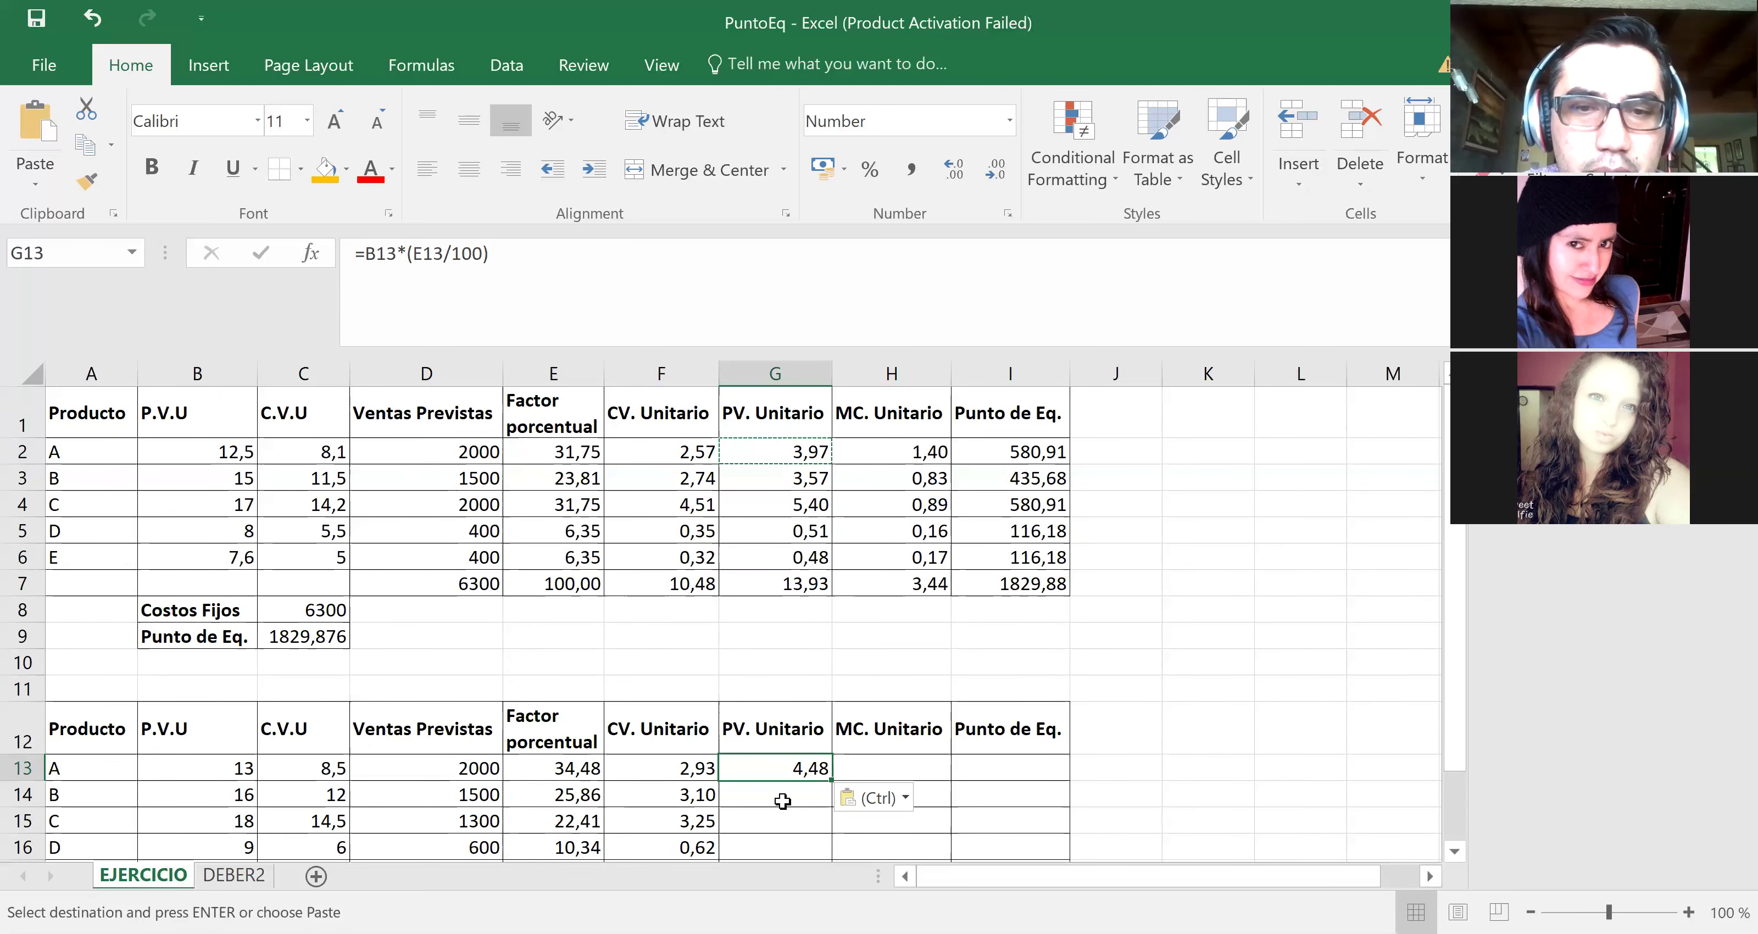
Step: Fill the PV. Unitario formula from G13 down through G17 for products B to E
key("Down")
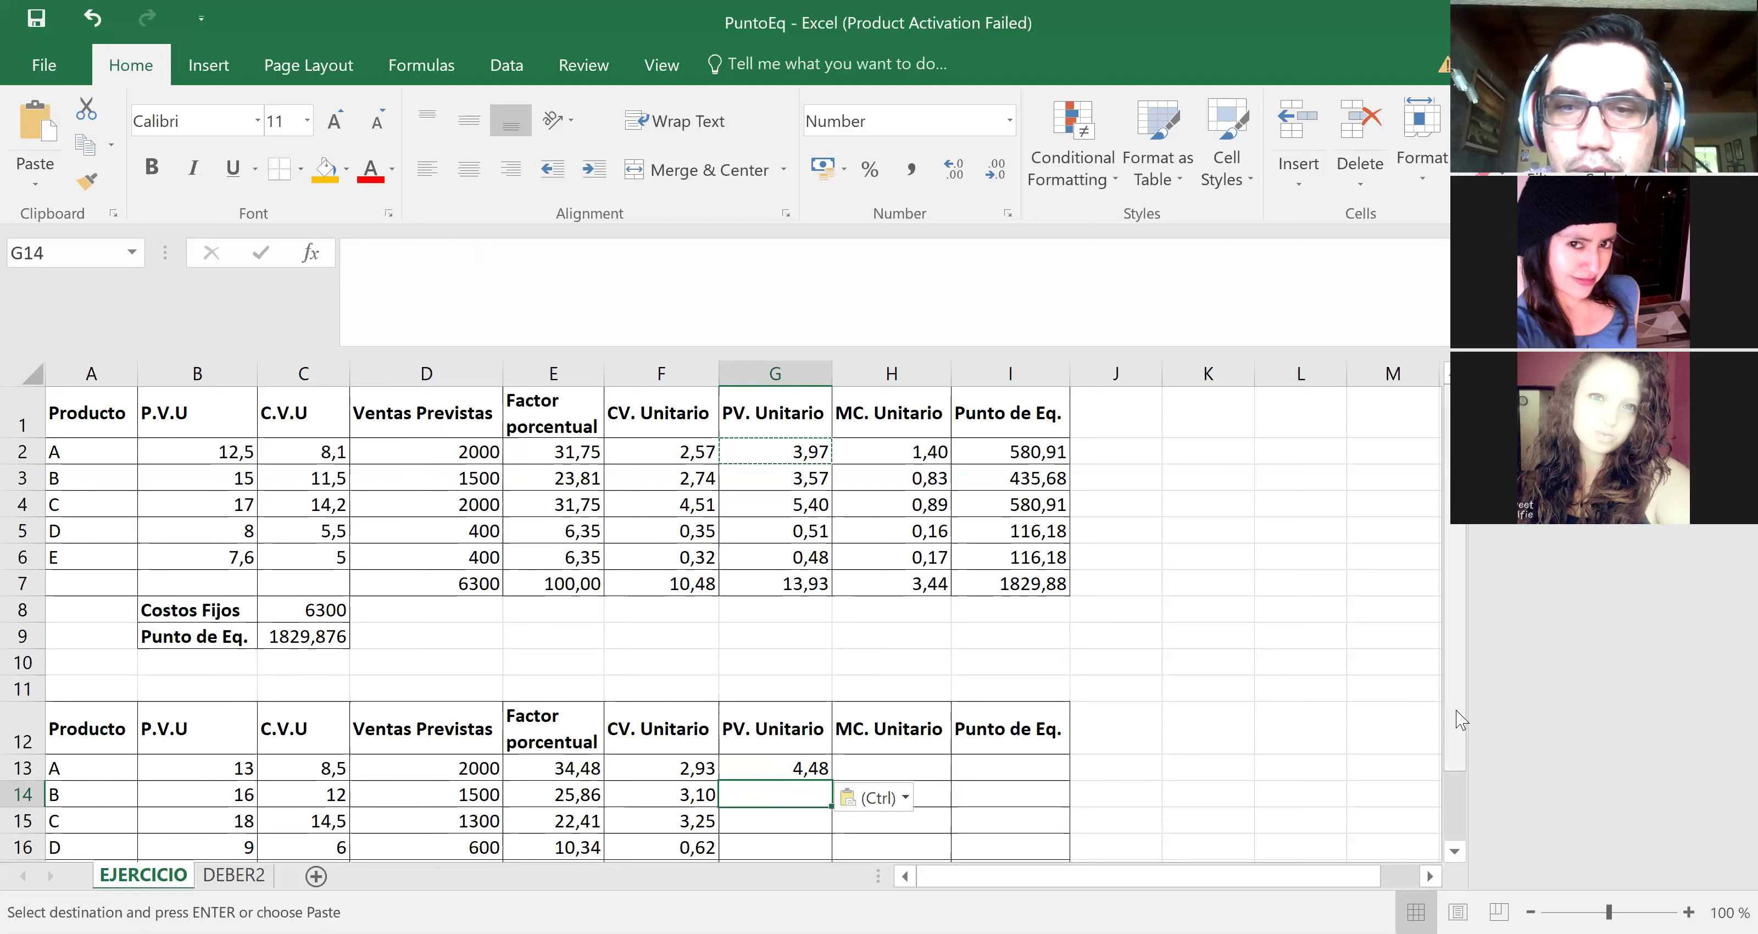
left_click_drag(1460, 717, 833, 805)
left_click(771, 689)
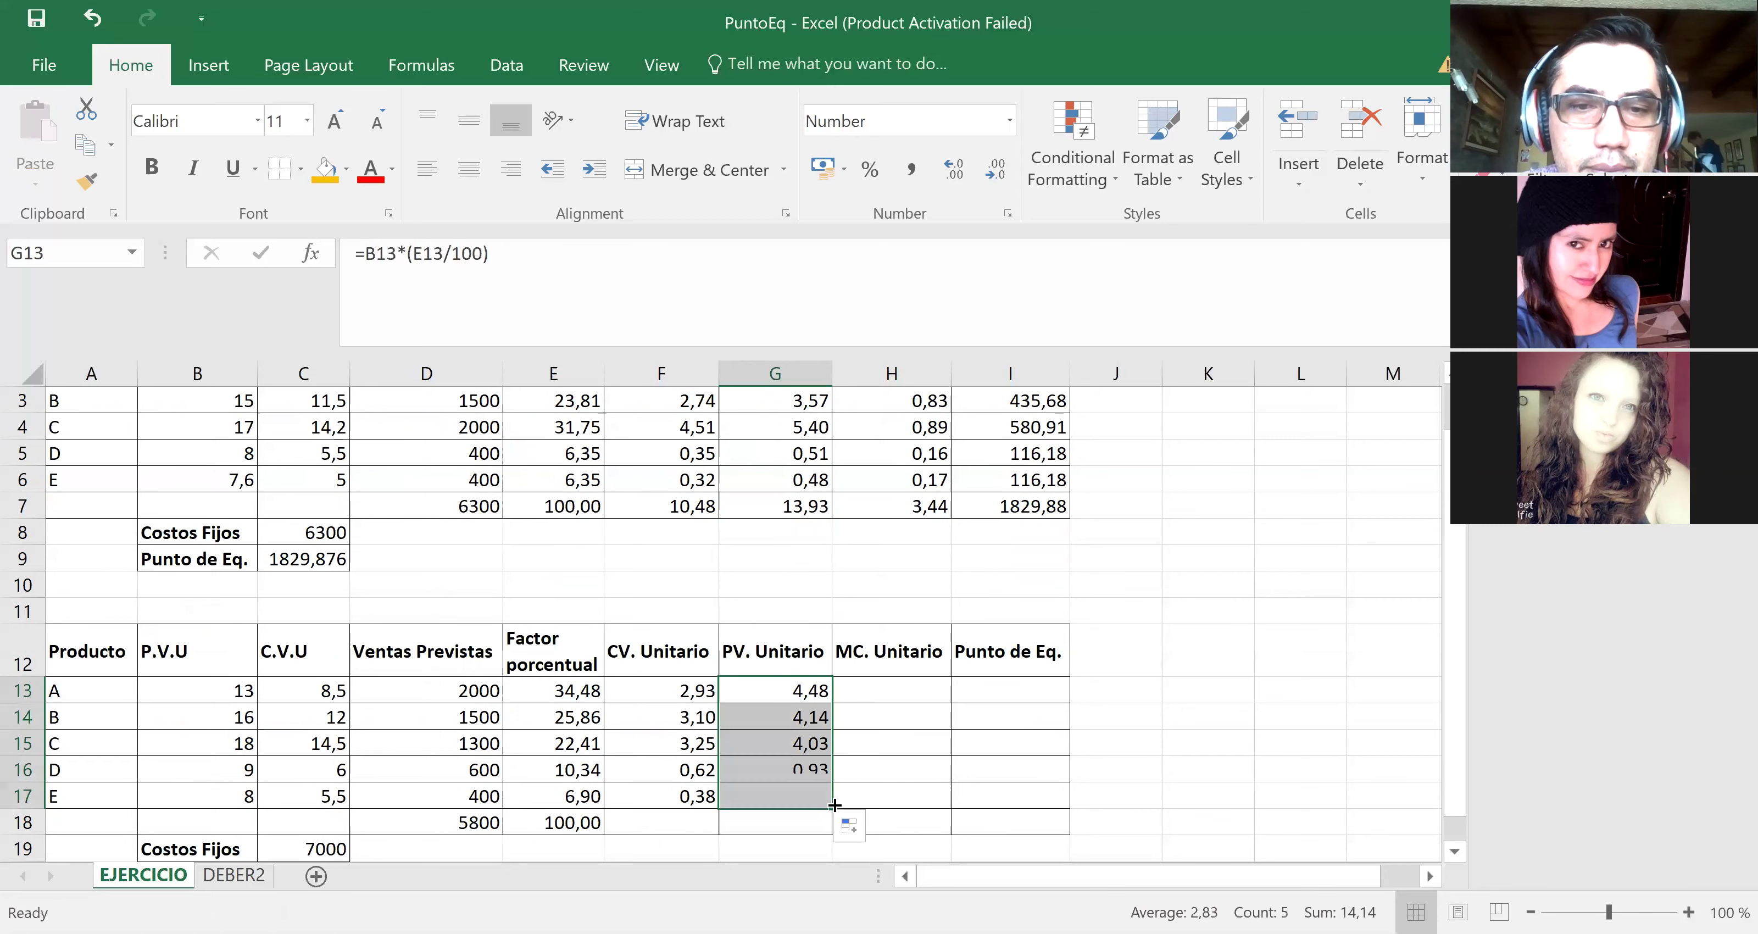
Step: Copy product A's MC. Unitario formula from H2 in the solved table into H13
left_click(753, 696)
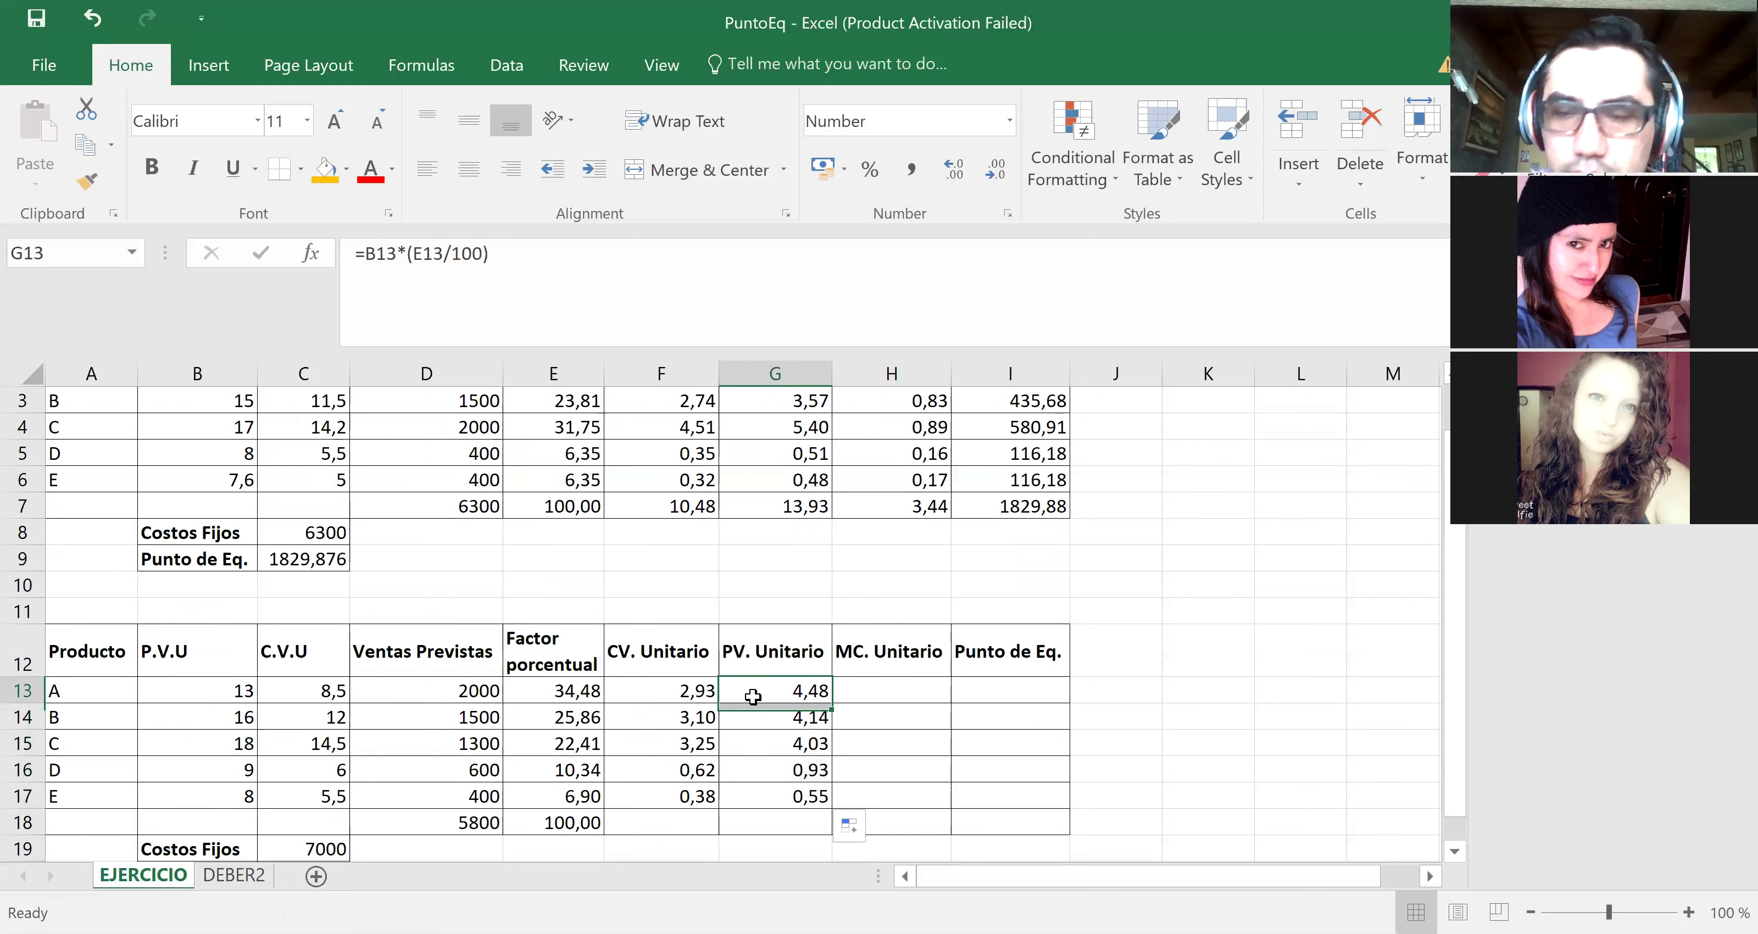
key("Up")
key("Up")
key("Up")
key("Up")
key("Up")
key("Up")
key("Up")
key("Up")
key("Up")
key("Up")
key("Up")
key("Up")
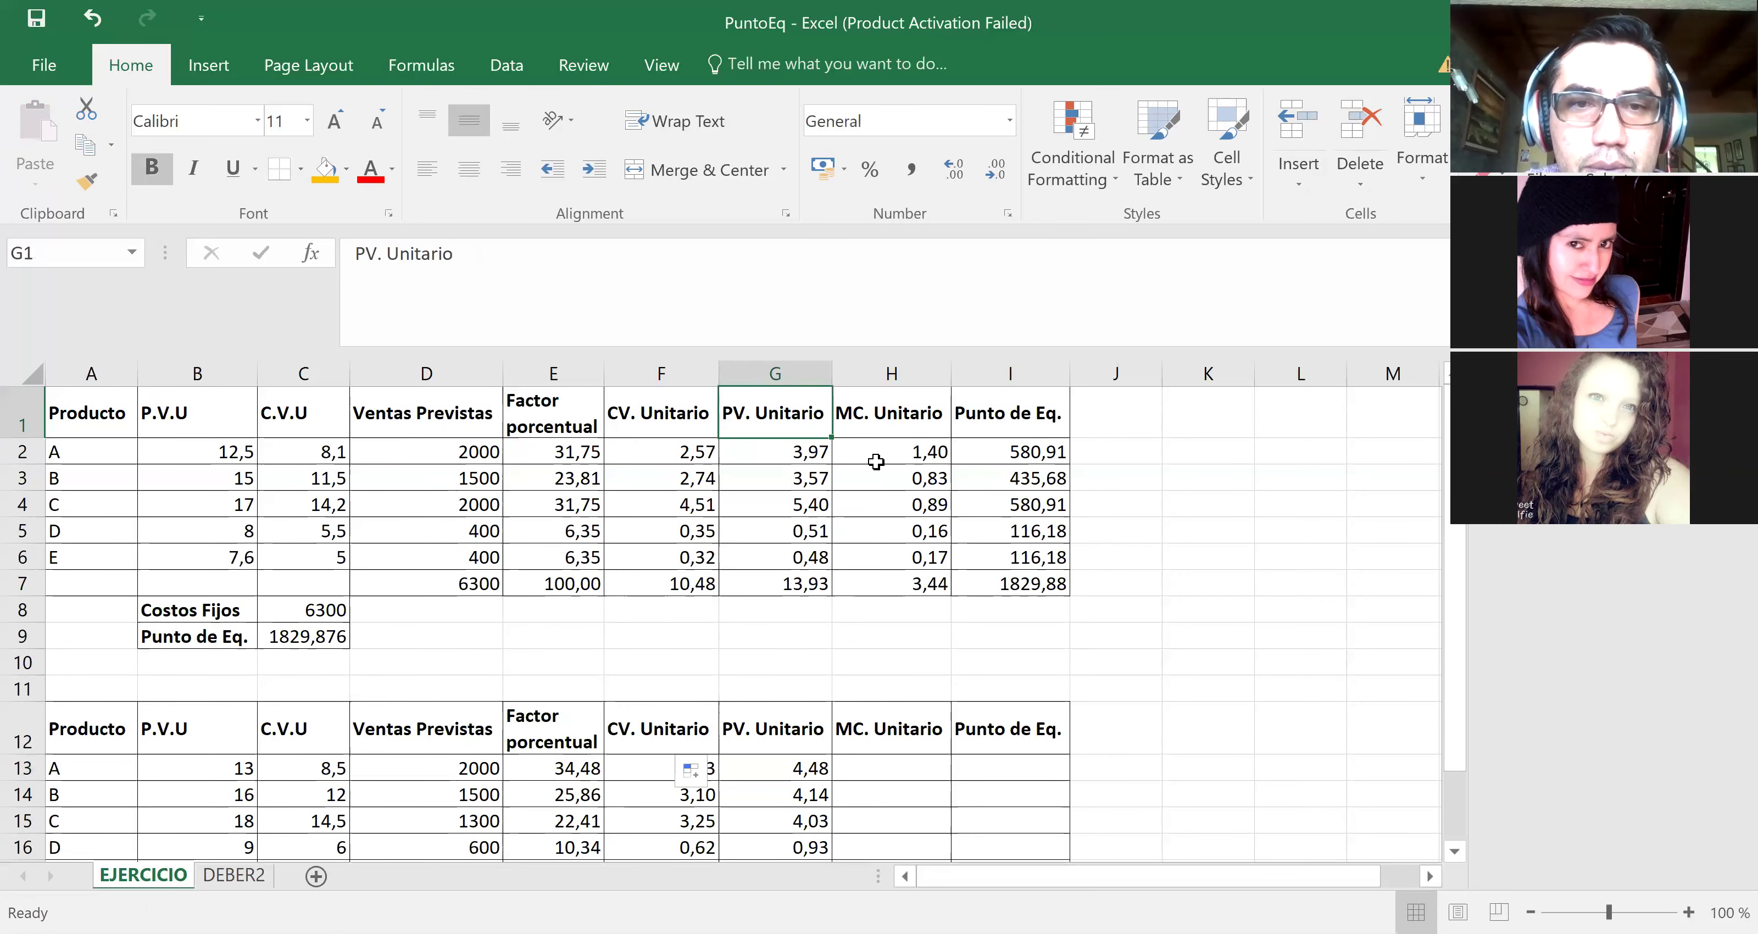
left_click(877, 451)
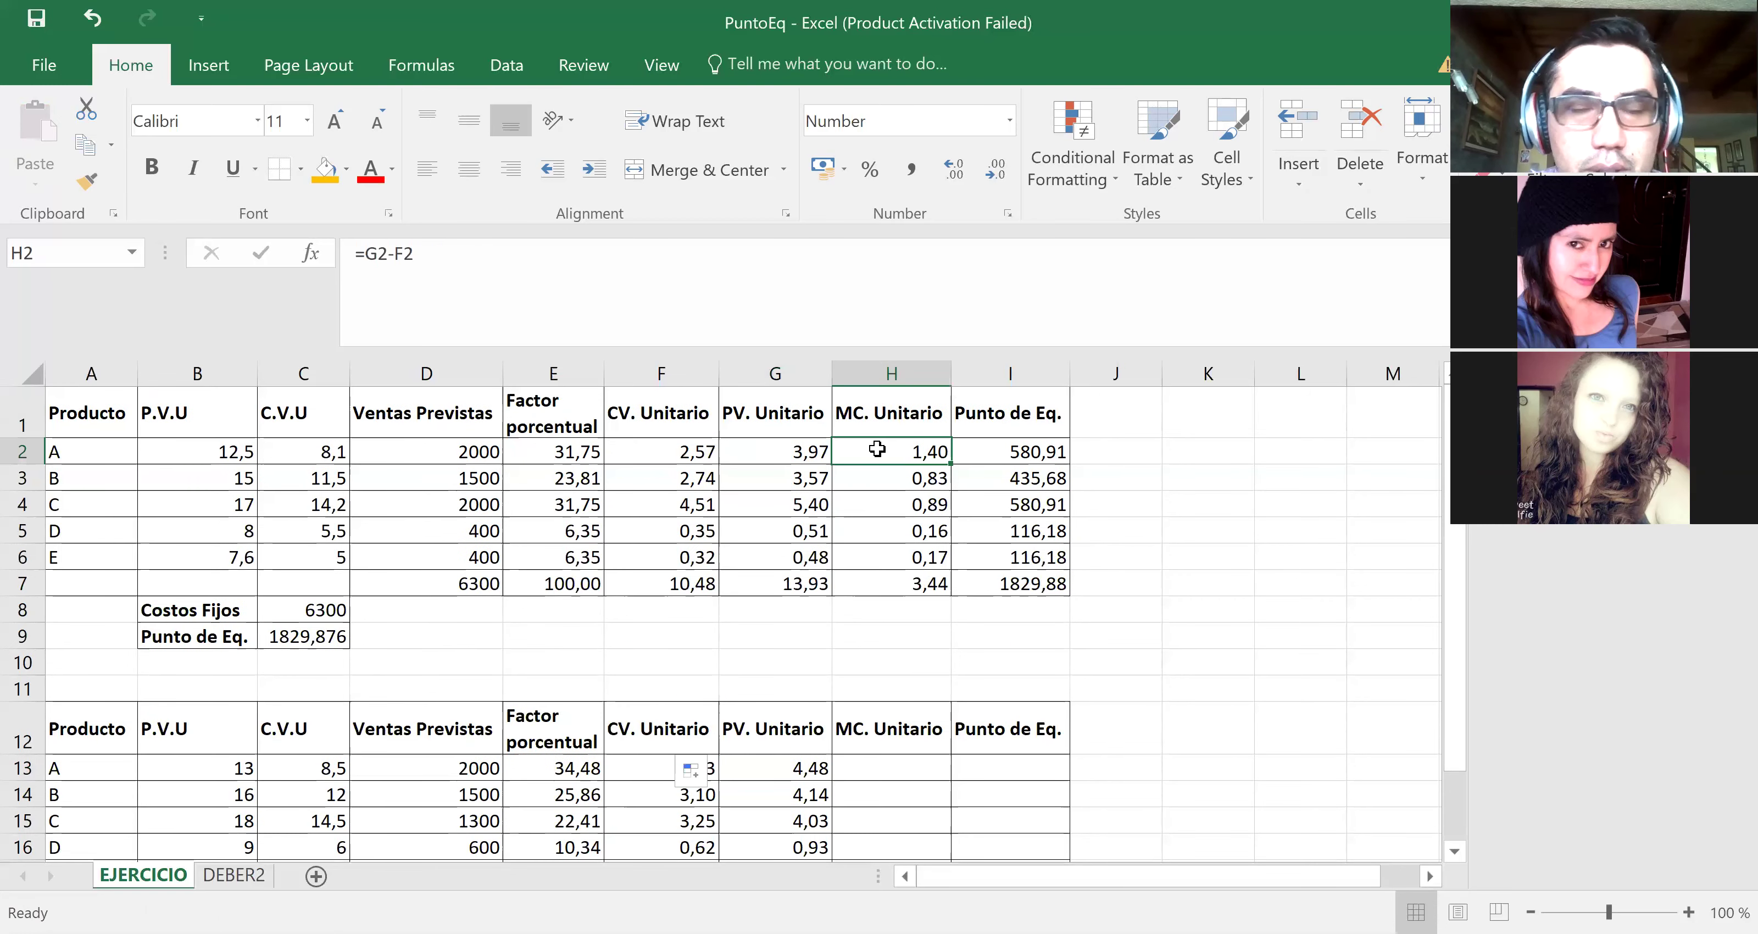
key("ctrl+c")
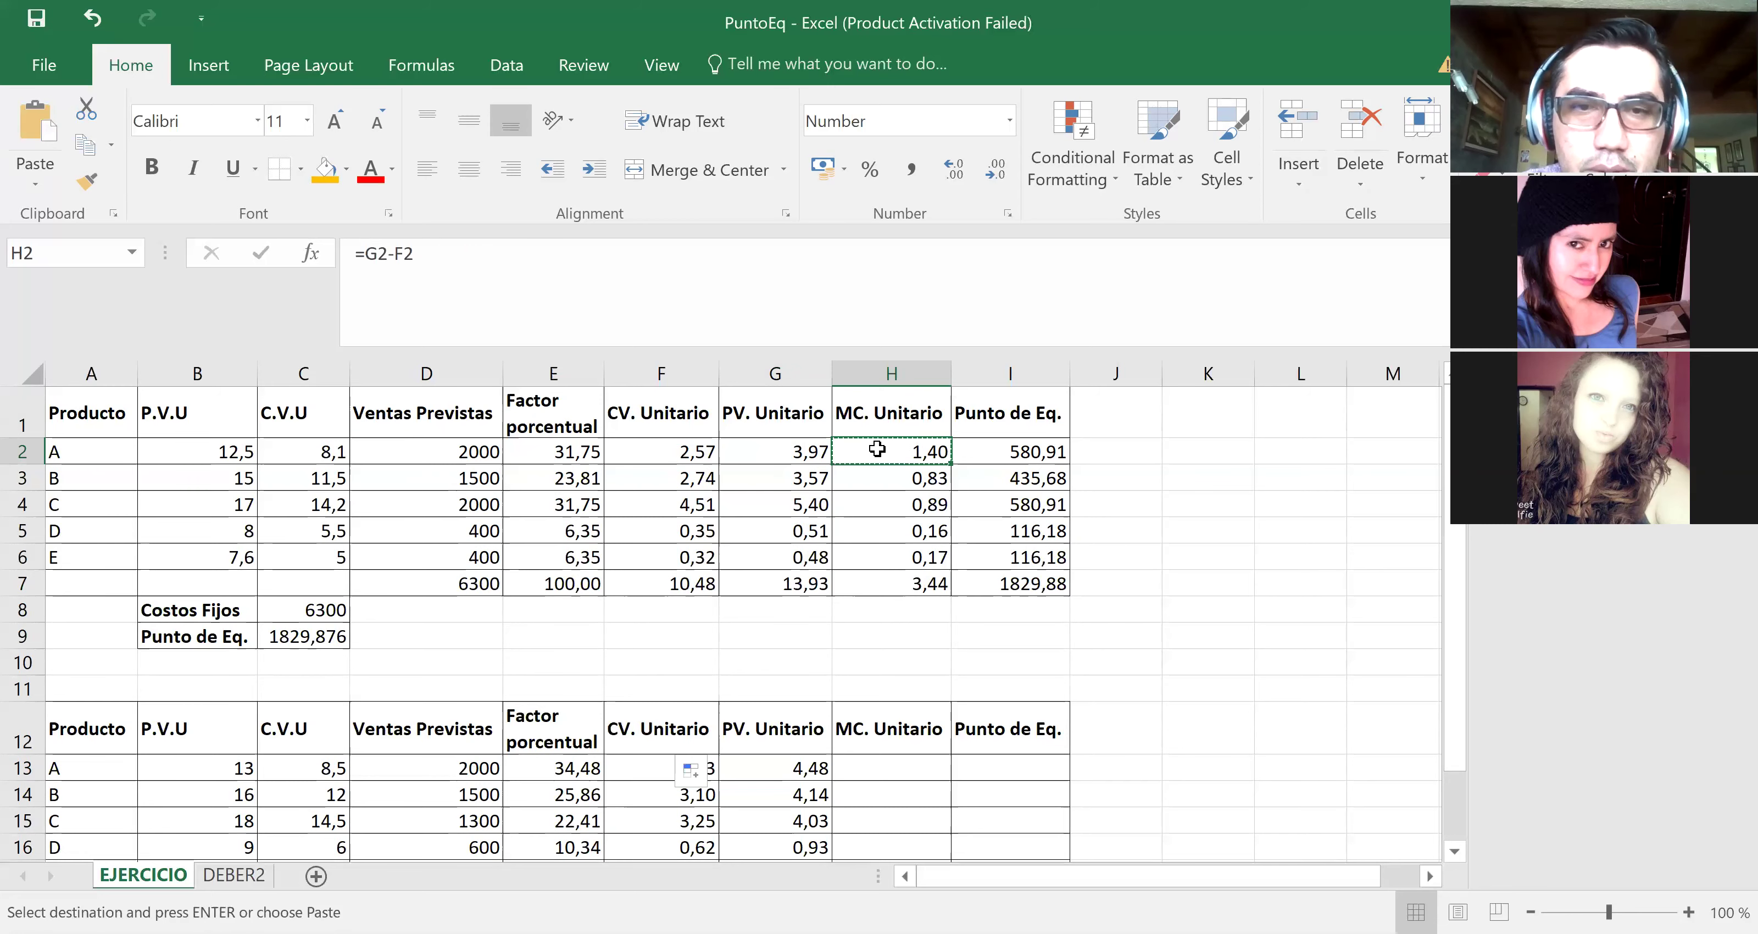
left_click(895, 762)
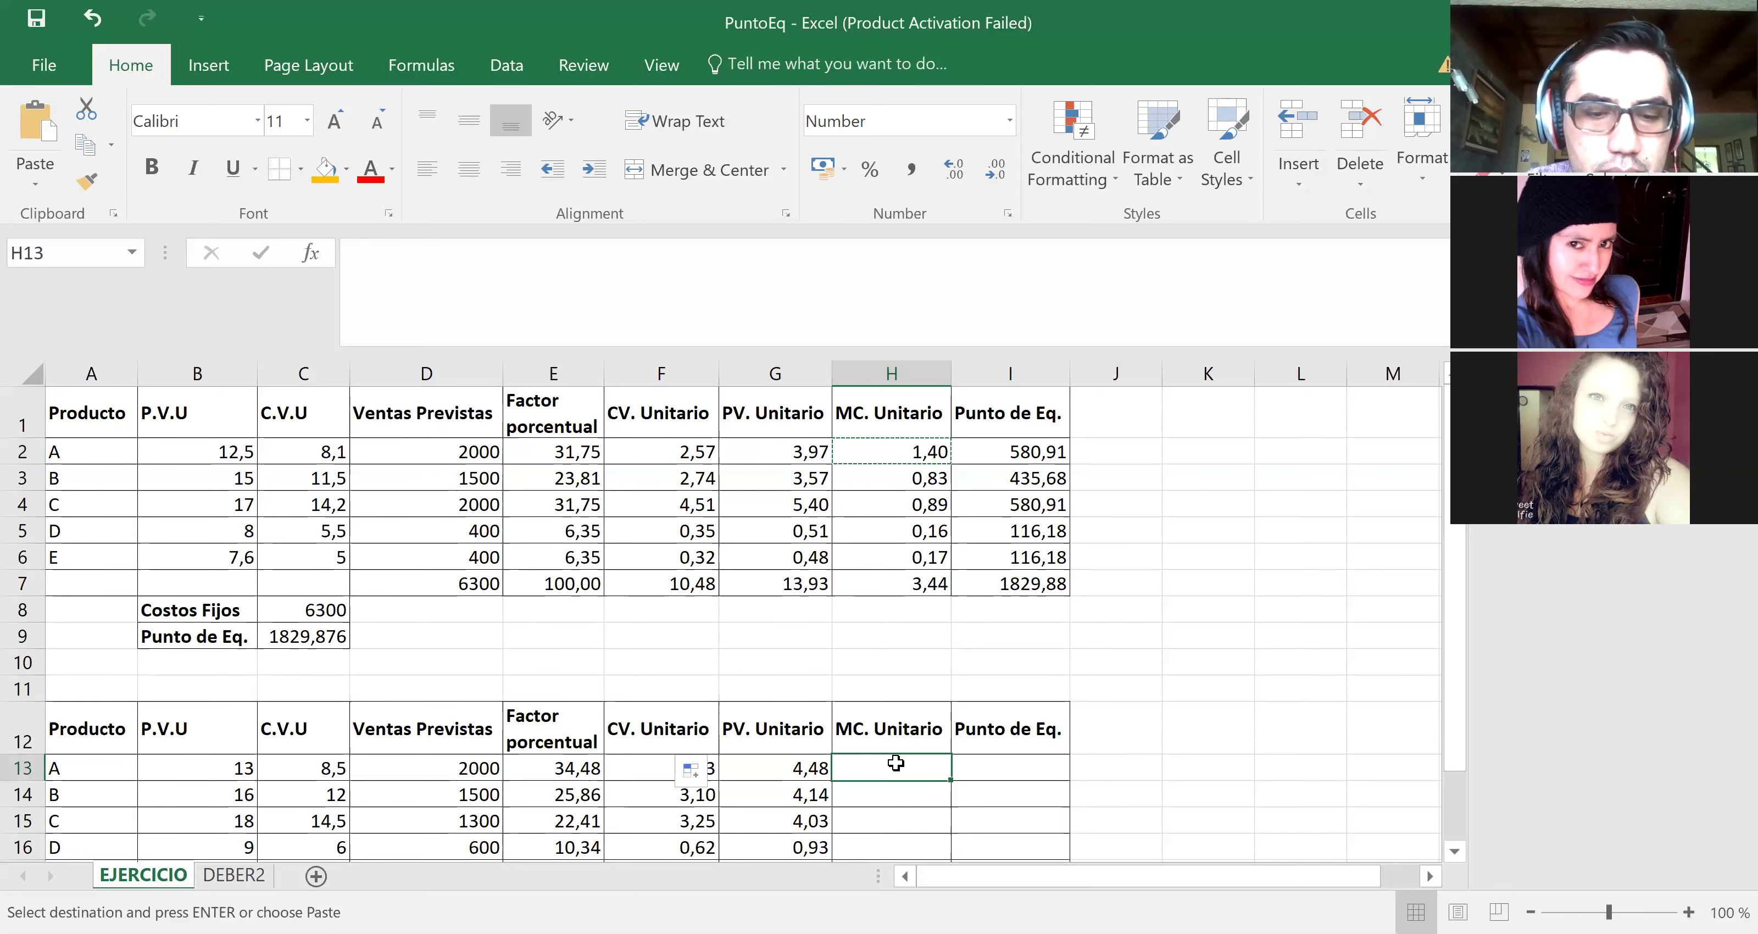
key("ctrl+v")
key("Down")
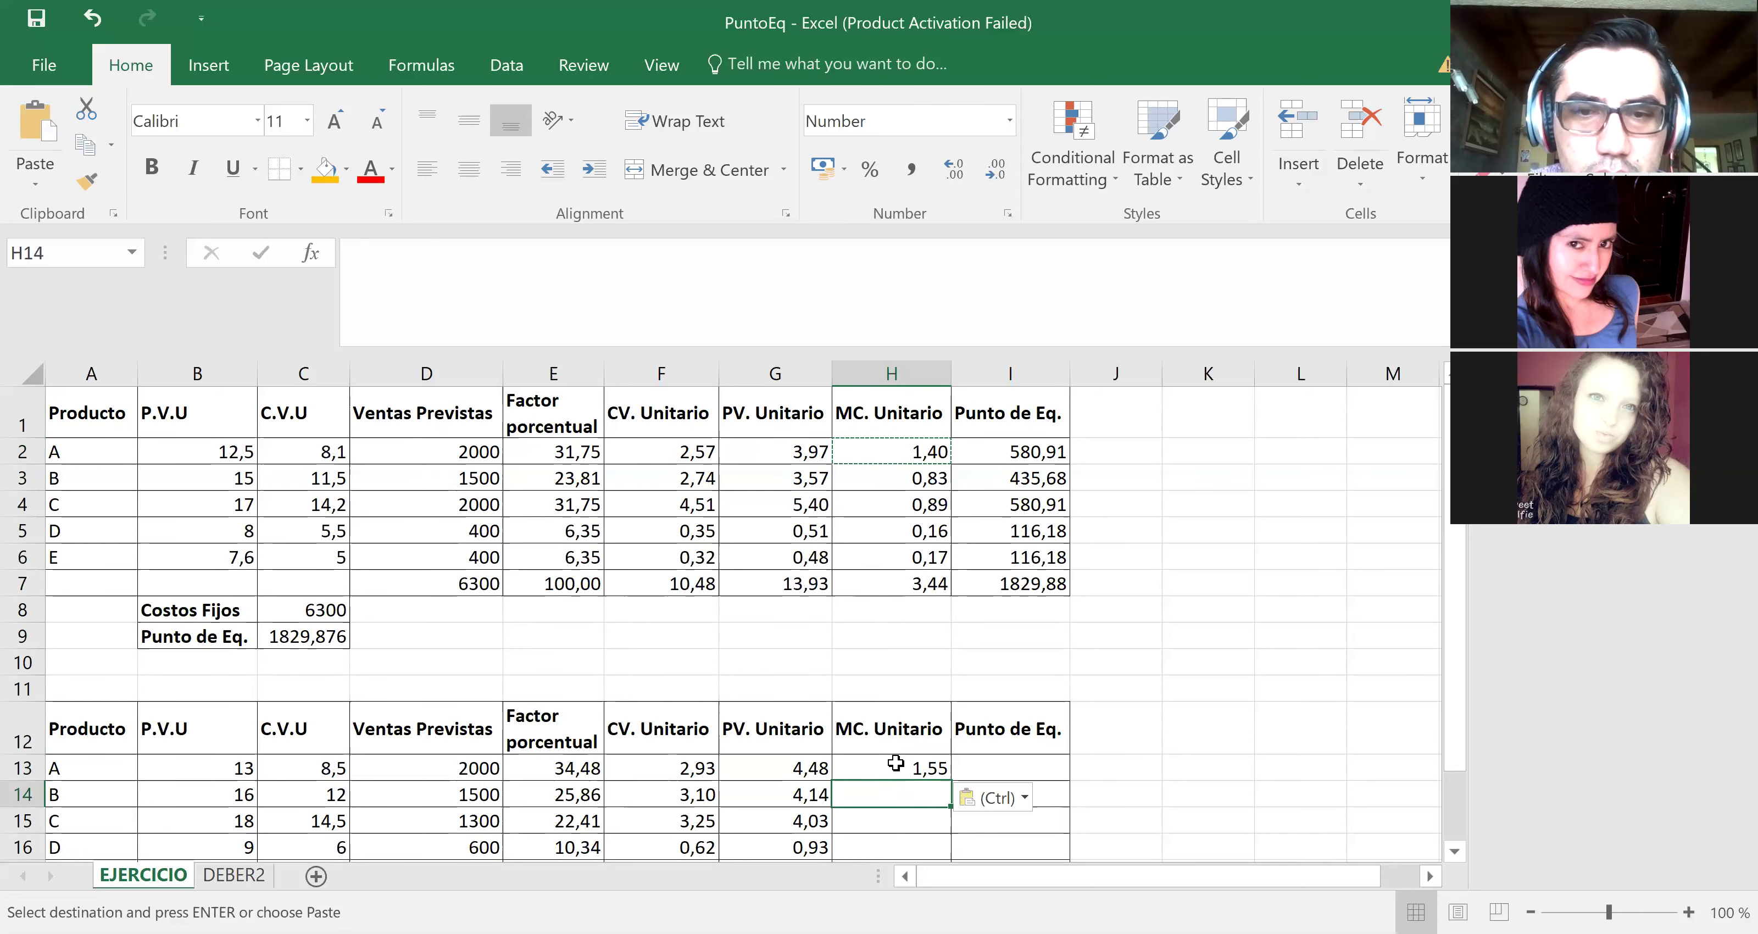
Step: Fill the MC. Unitario formula from H13 down through H17 for products B to E
left_click(895, 762)
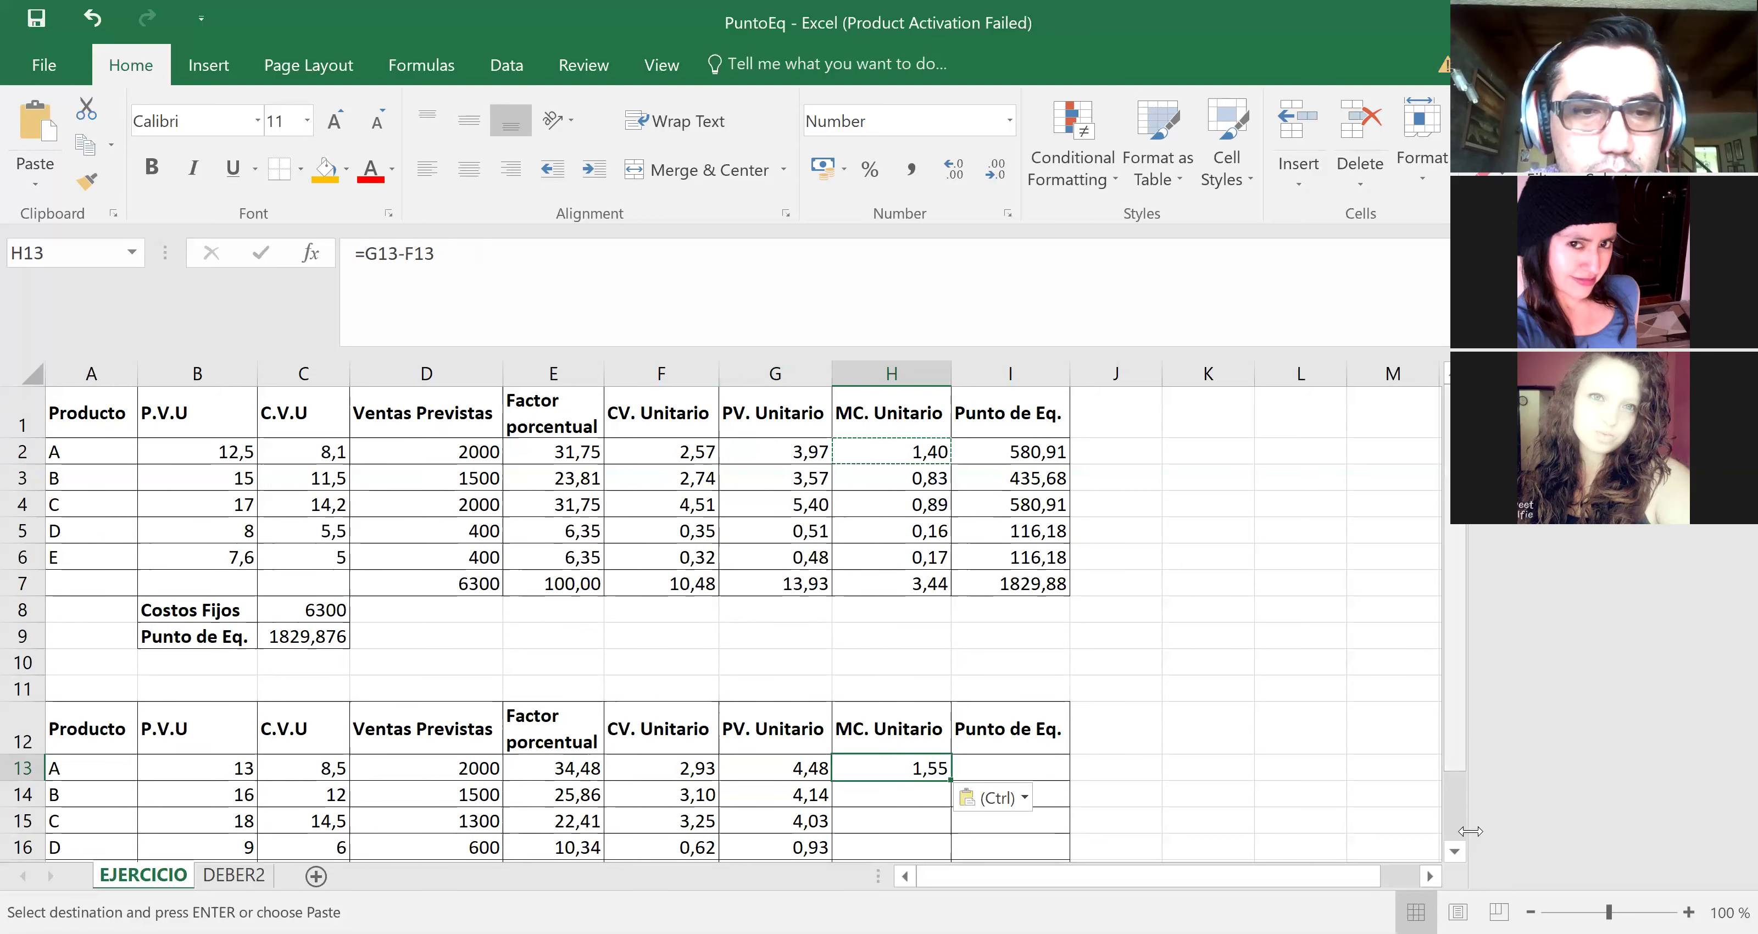
scroll(1467, 840, "down", 1)
left_click_drag(952, 677, 953, 779)
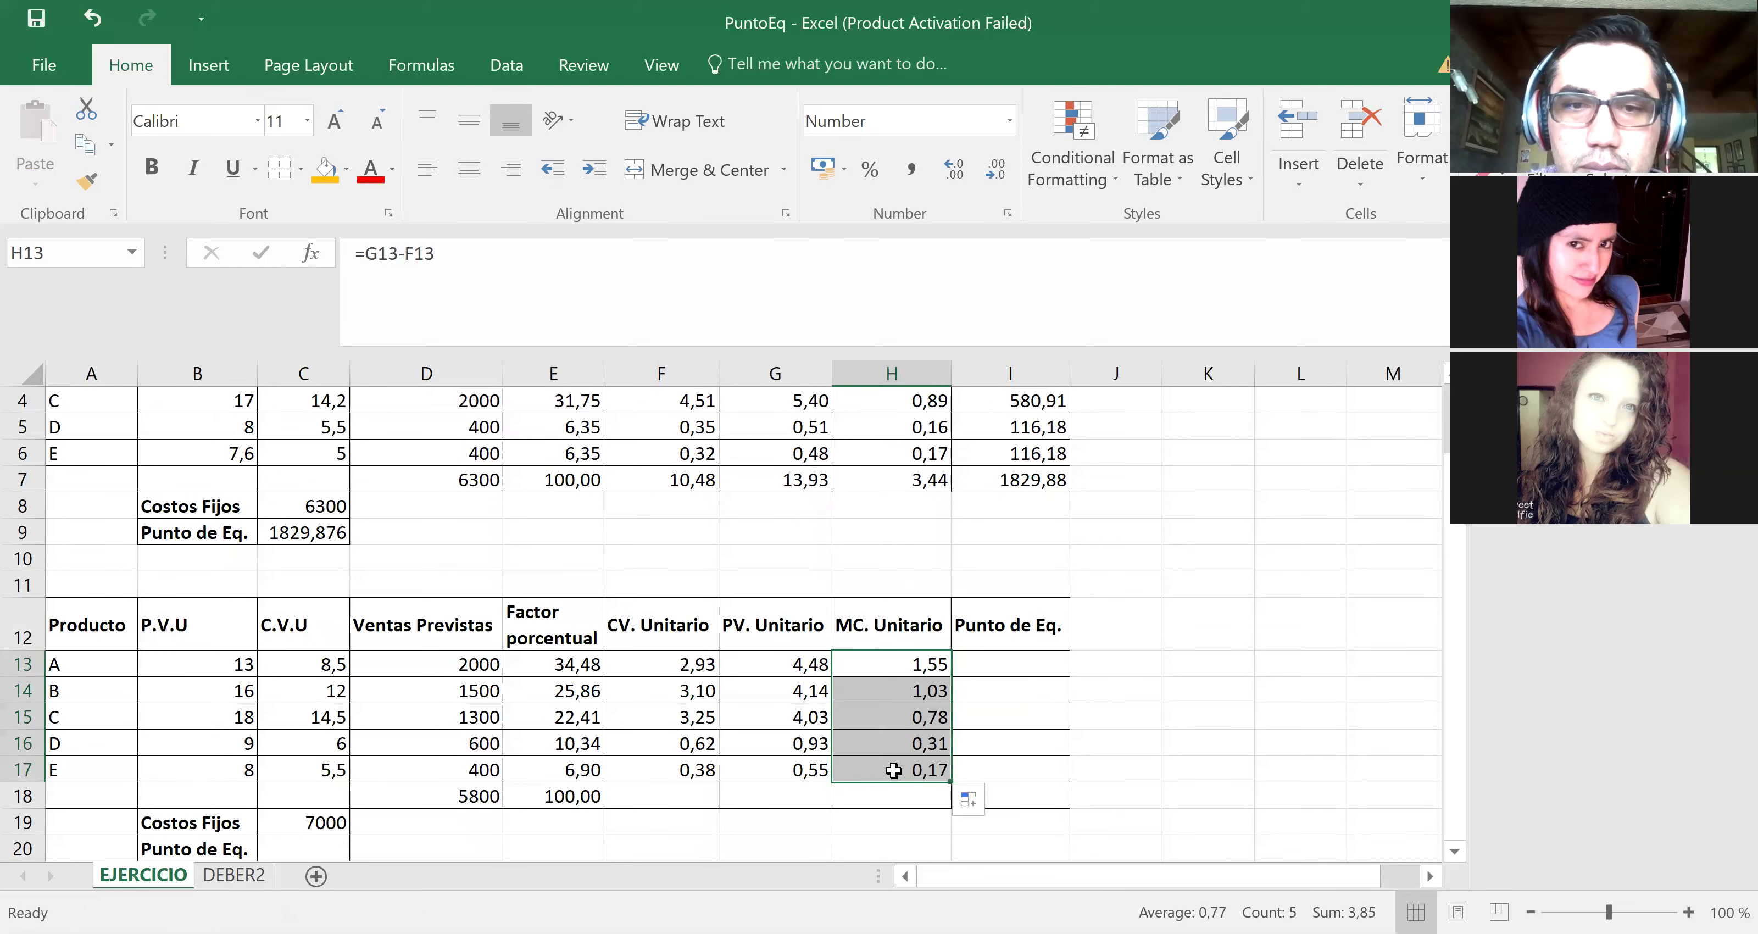
left_click(893, 770)
key("Down")
key("Down")
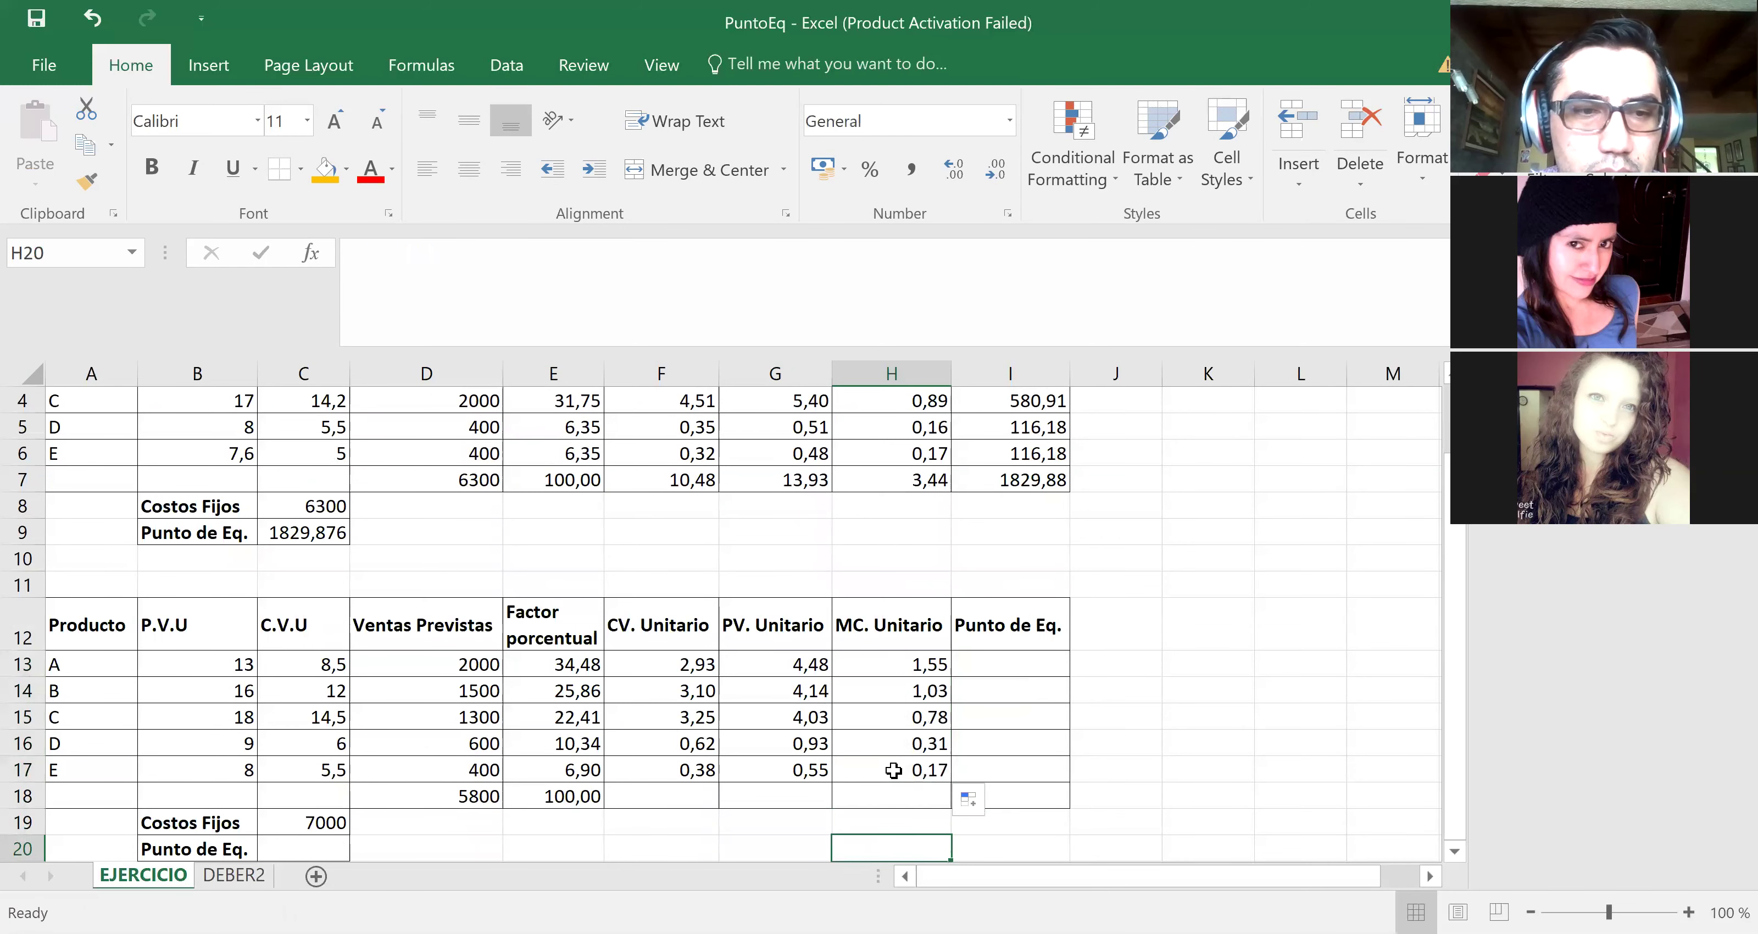
scroll(893, 770, "down", 1)
key("Up")
key("Up")
key("Up")
key("Up")
key("Up")
key("Up")
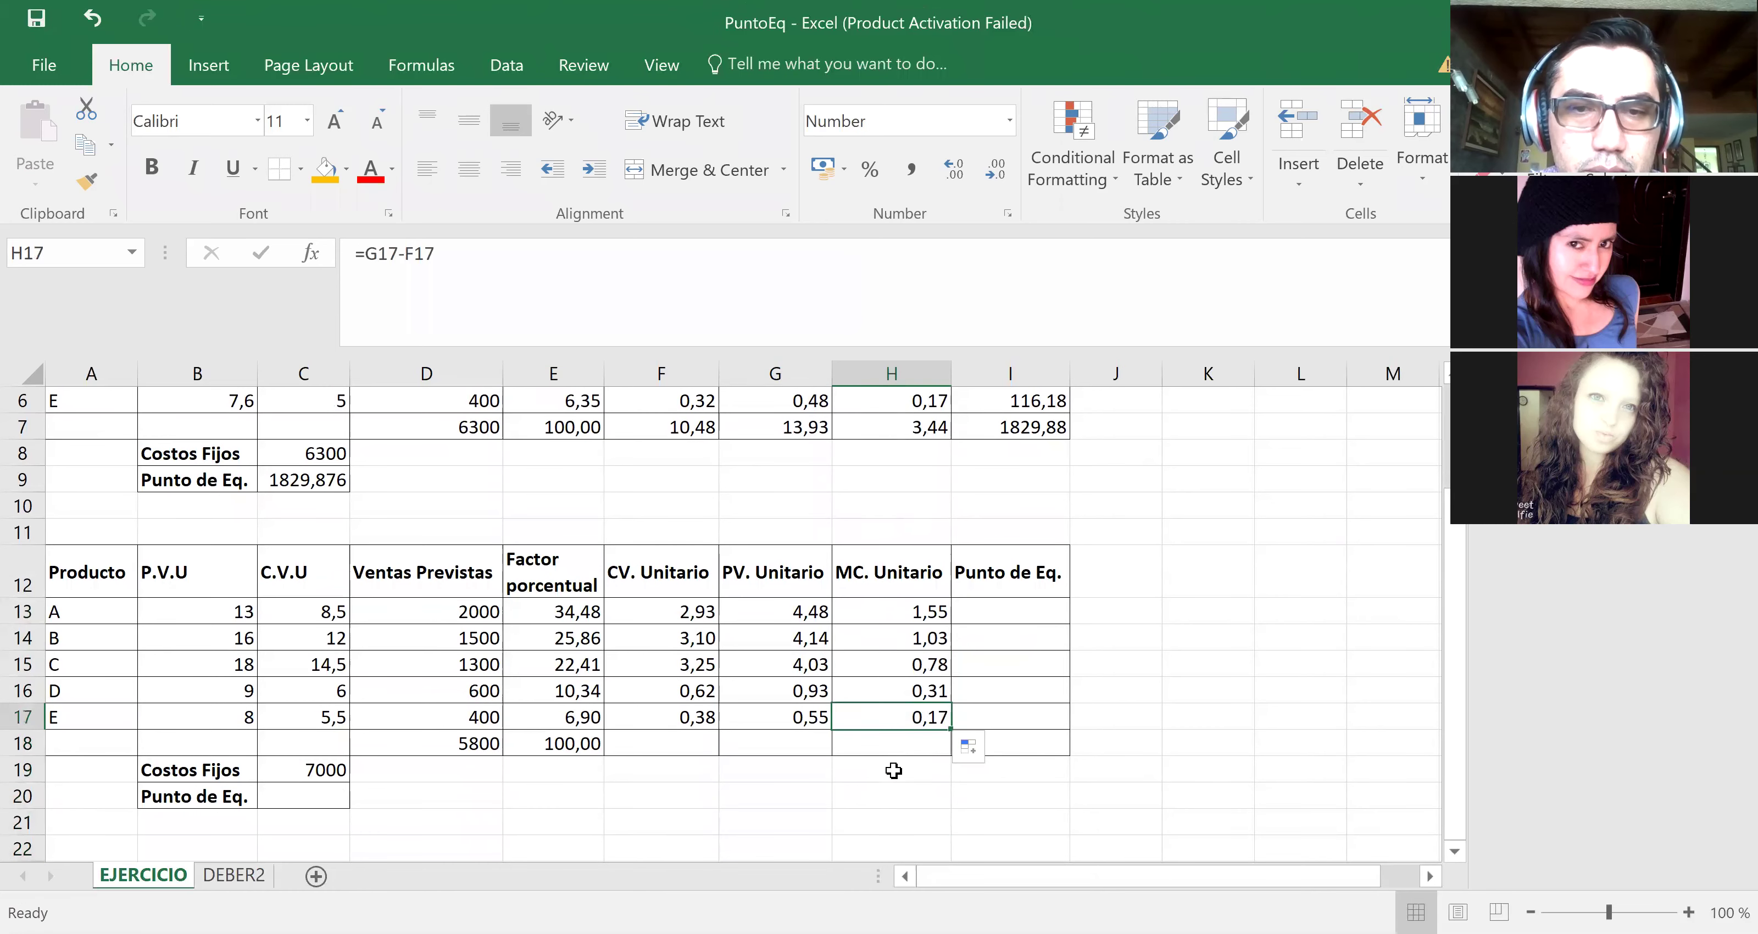
key("Up")
key("Up")
key("Up")
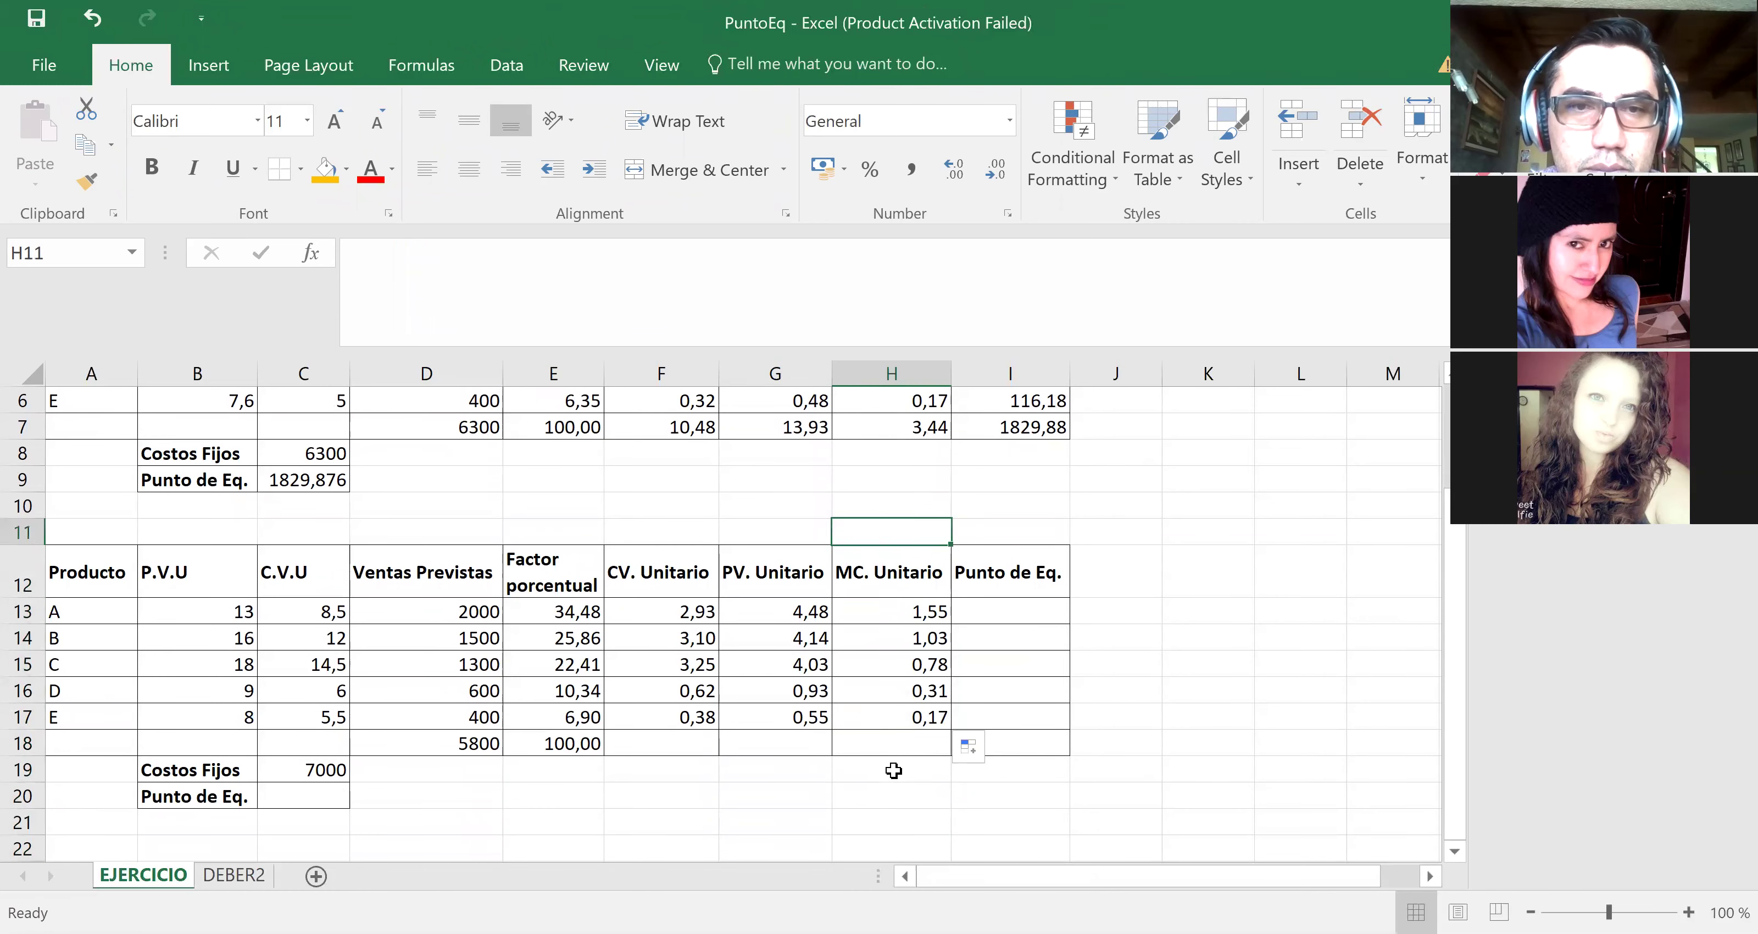
Step: Fill the total formula from E18 across to H18 for the CV., PV. and MC. Unitario columns
double_click(674, 749)
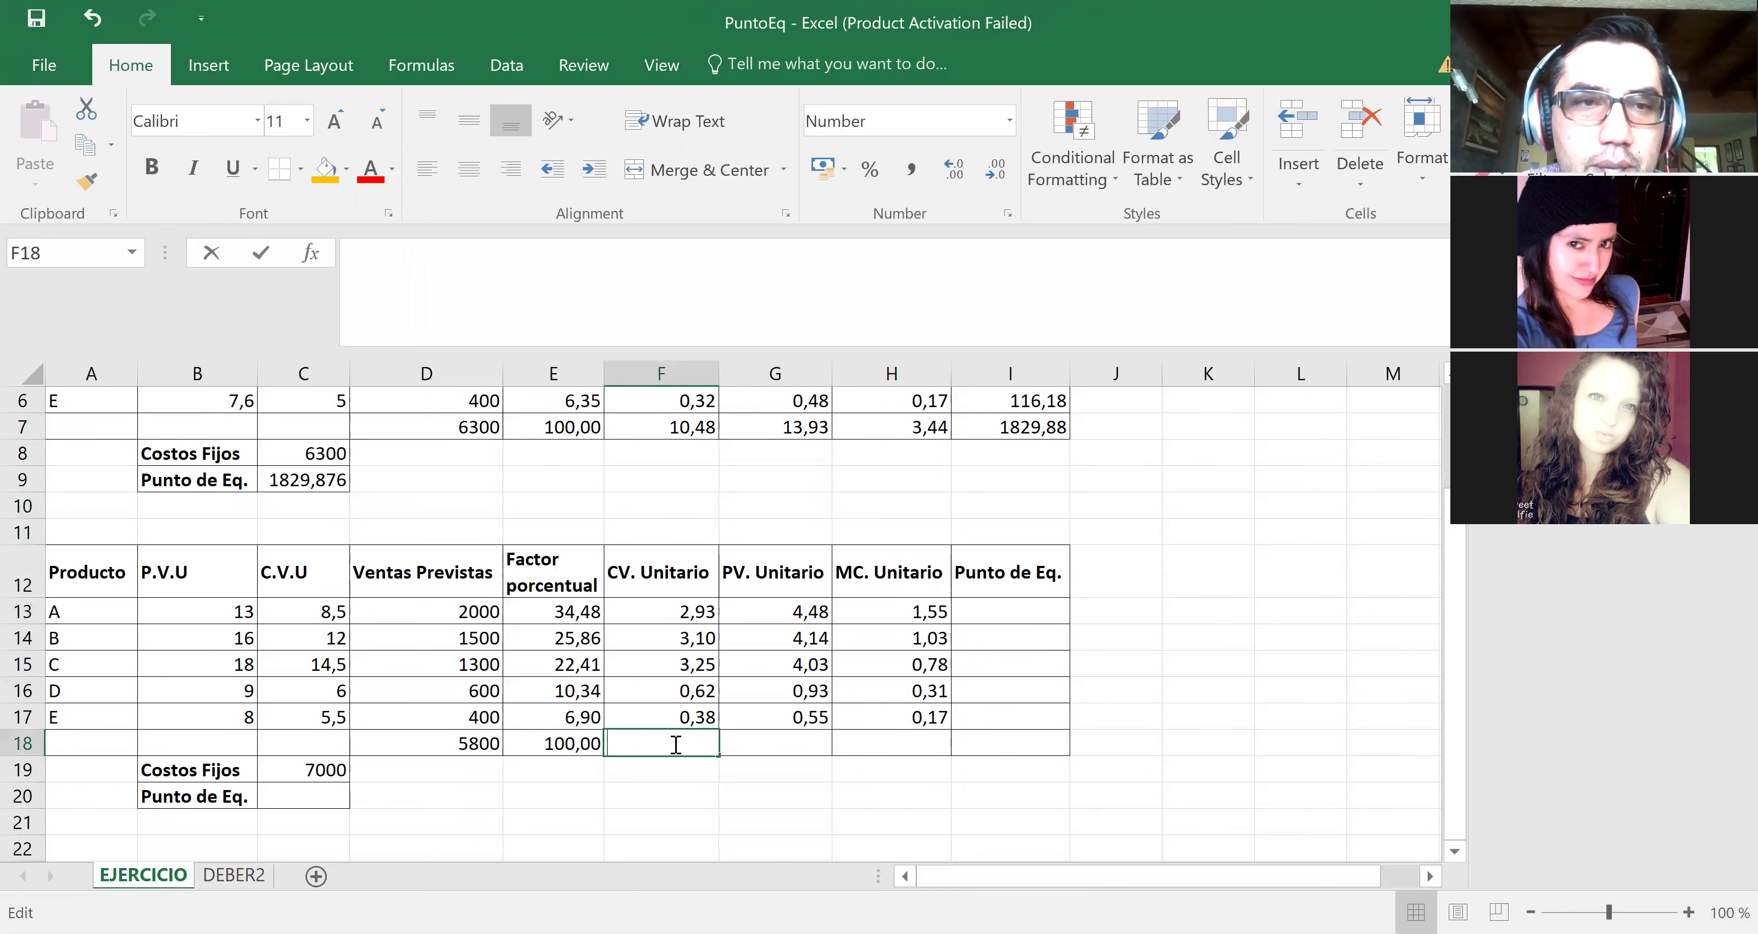
left_click(561, 742)
left_click_drag(604, 755, 918, 740)
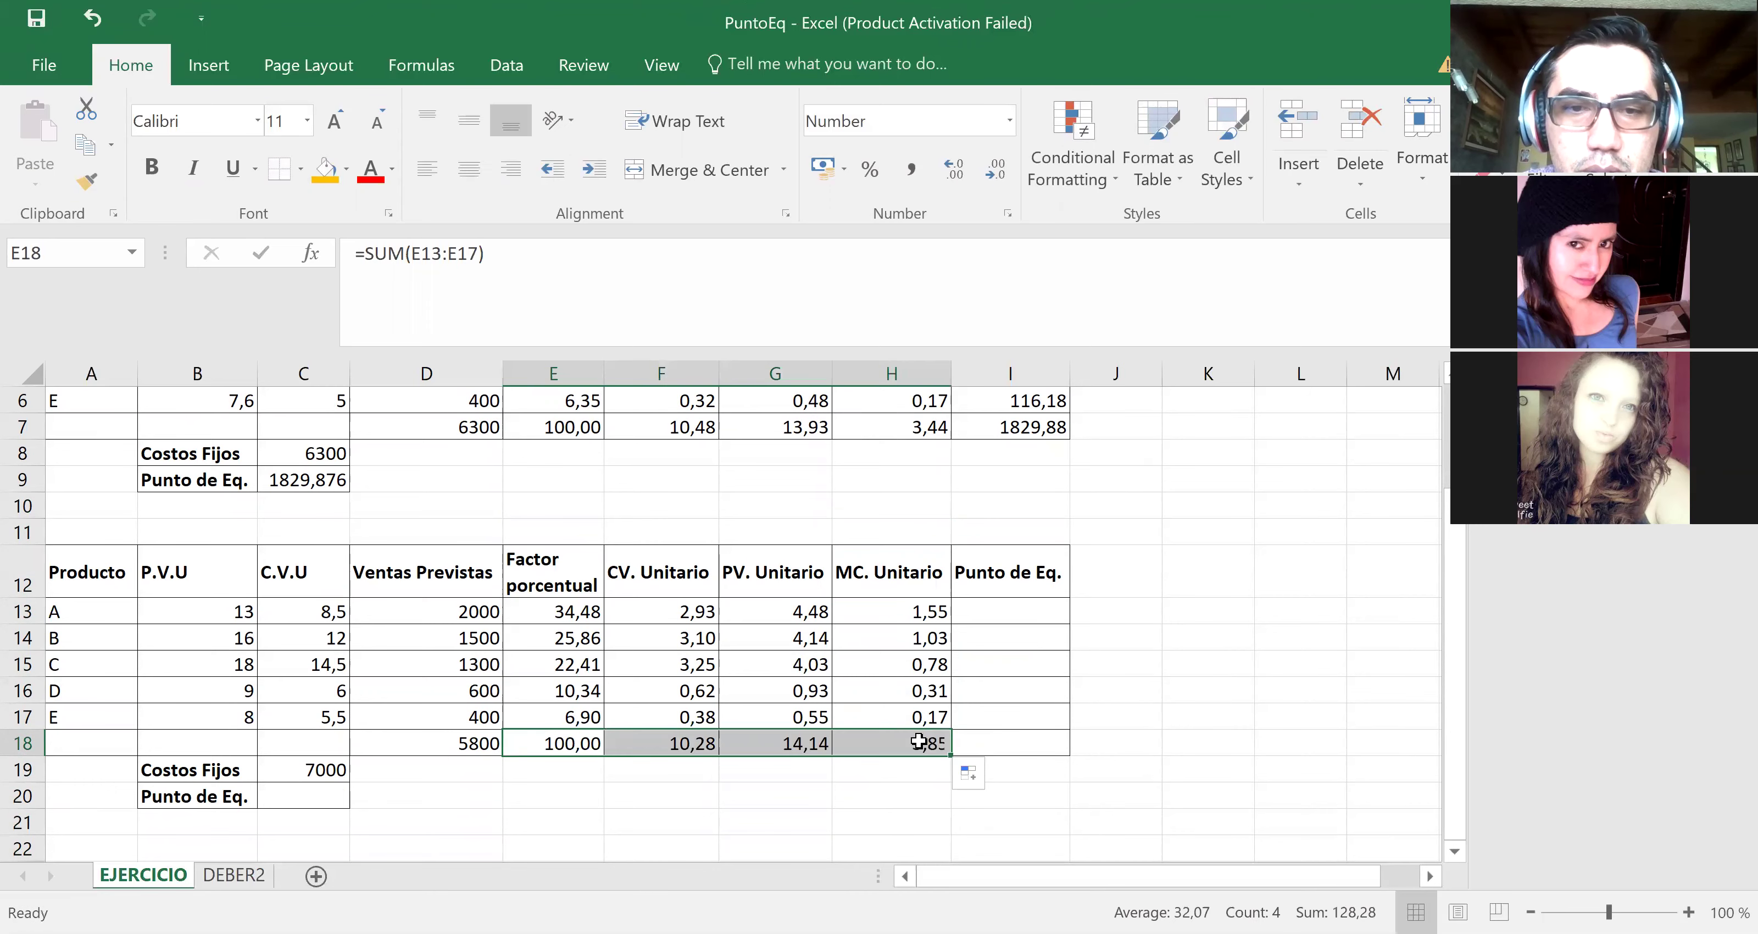
Step: Try to copy product A's Punto de Eq. formula from I2 in the solved table into I13, and clear I13 again
left_click(1030, 679)
key("Up")
key("Up")
key("Up")
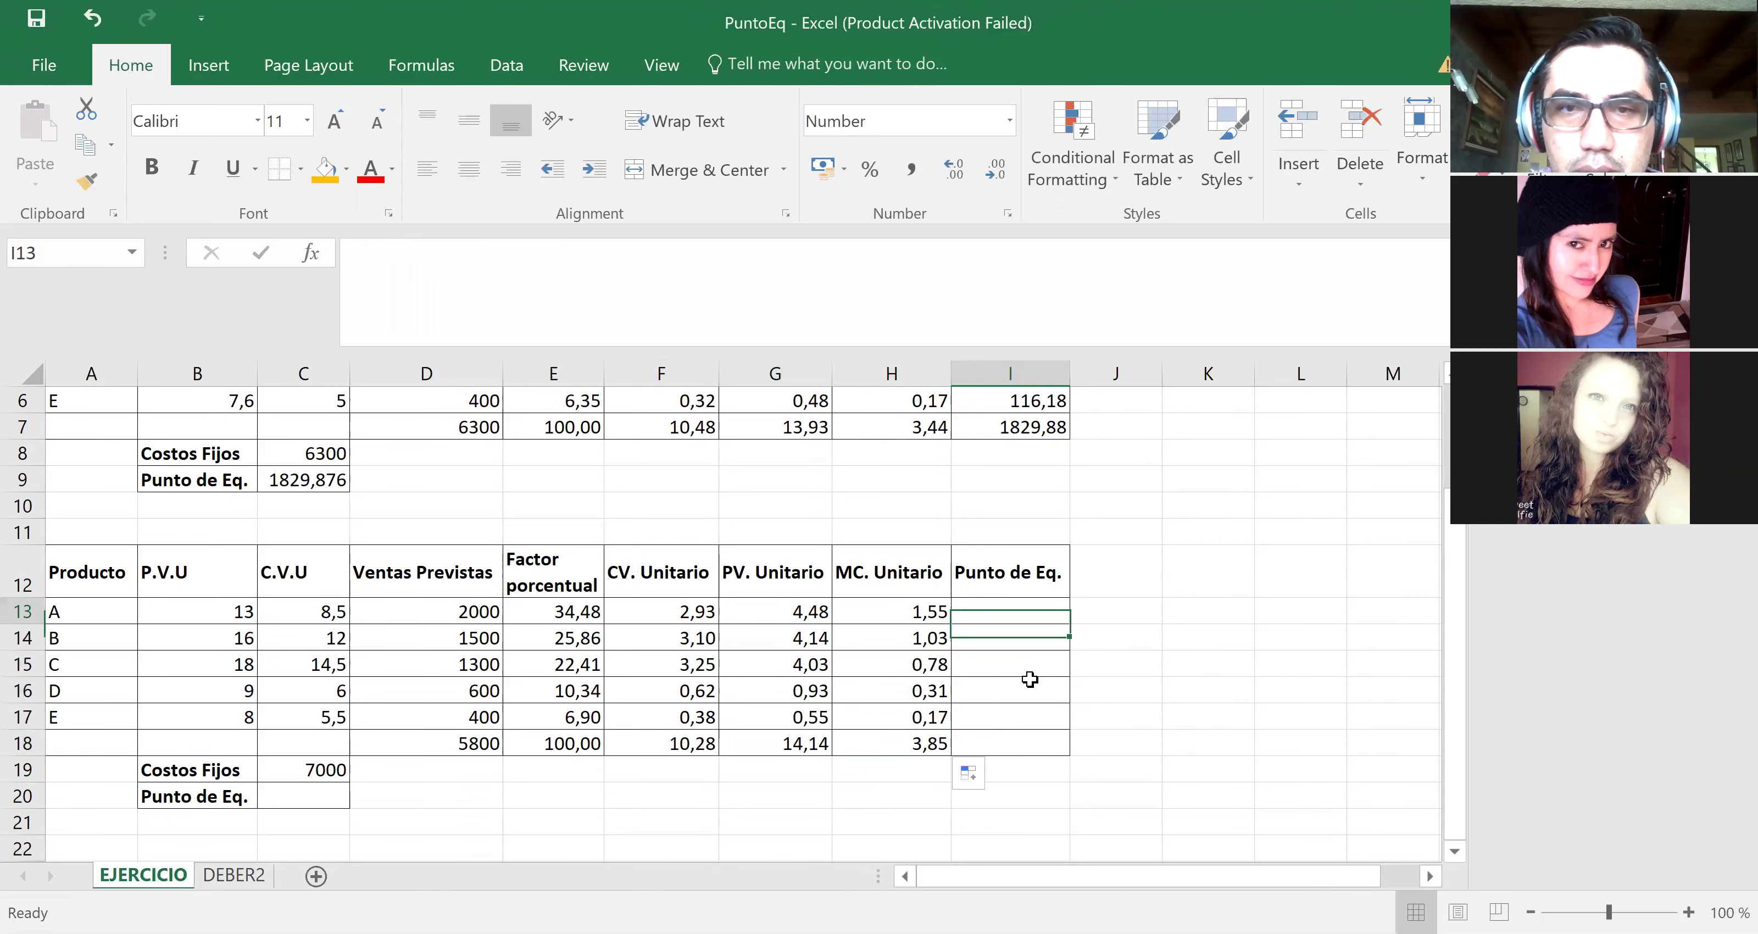
key("Up")
key("Up")
key("Up")
key("Up")
key("Up")
key("Up")
key("Up")
key("Up")
key("Up")
key("Up")
key("Up")
key("Up")
key("Down")
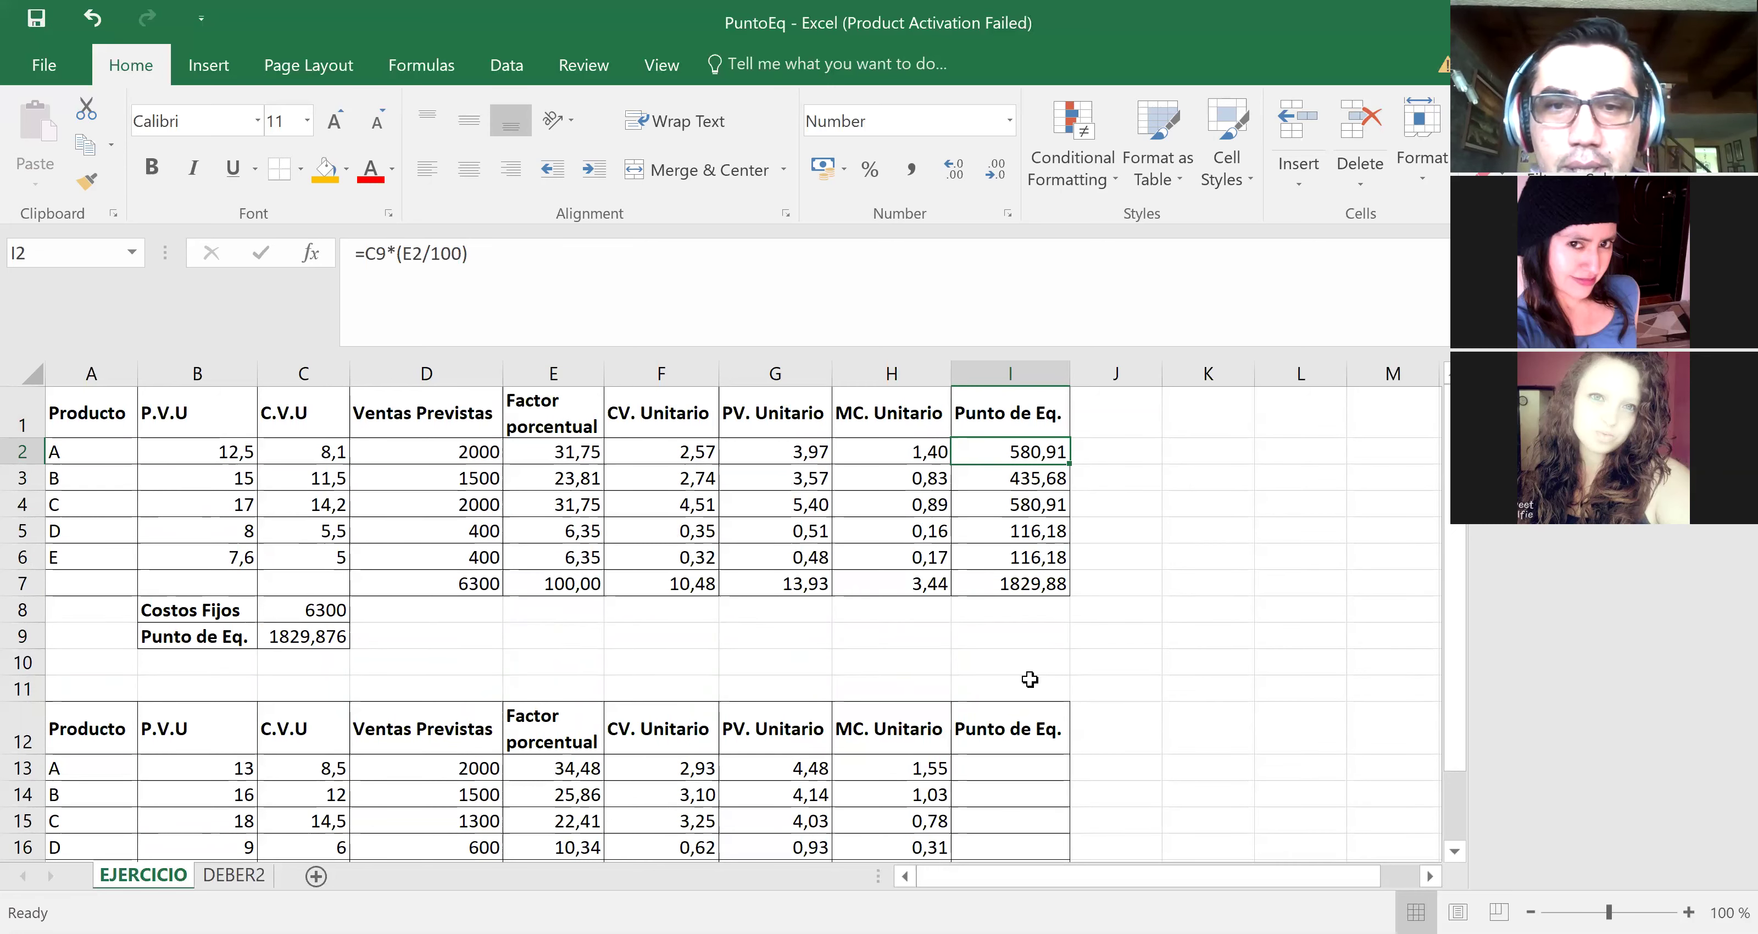
key("ctrl+c")
key("Down")
key("Down")
key("Down")
key("Down")
key("Down")
key("Down")
key("Down")
key("Down")
key("Down")
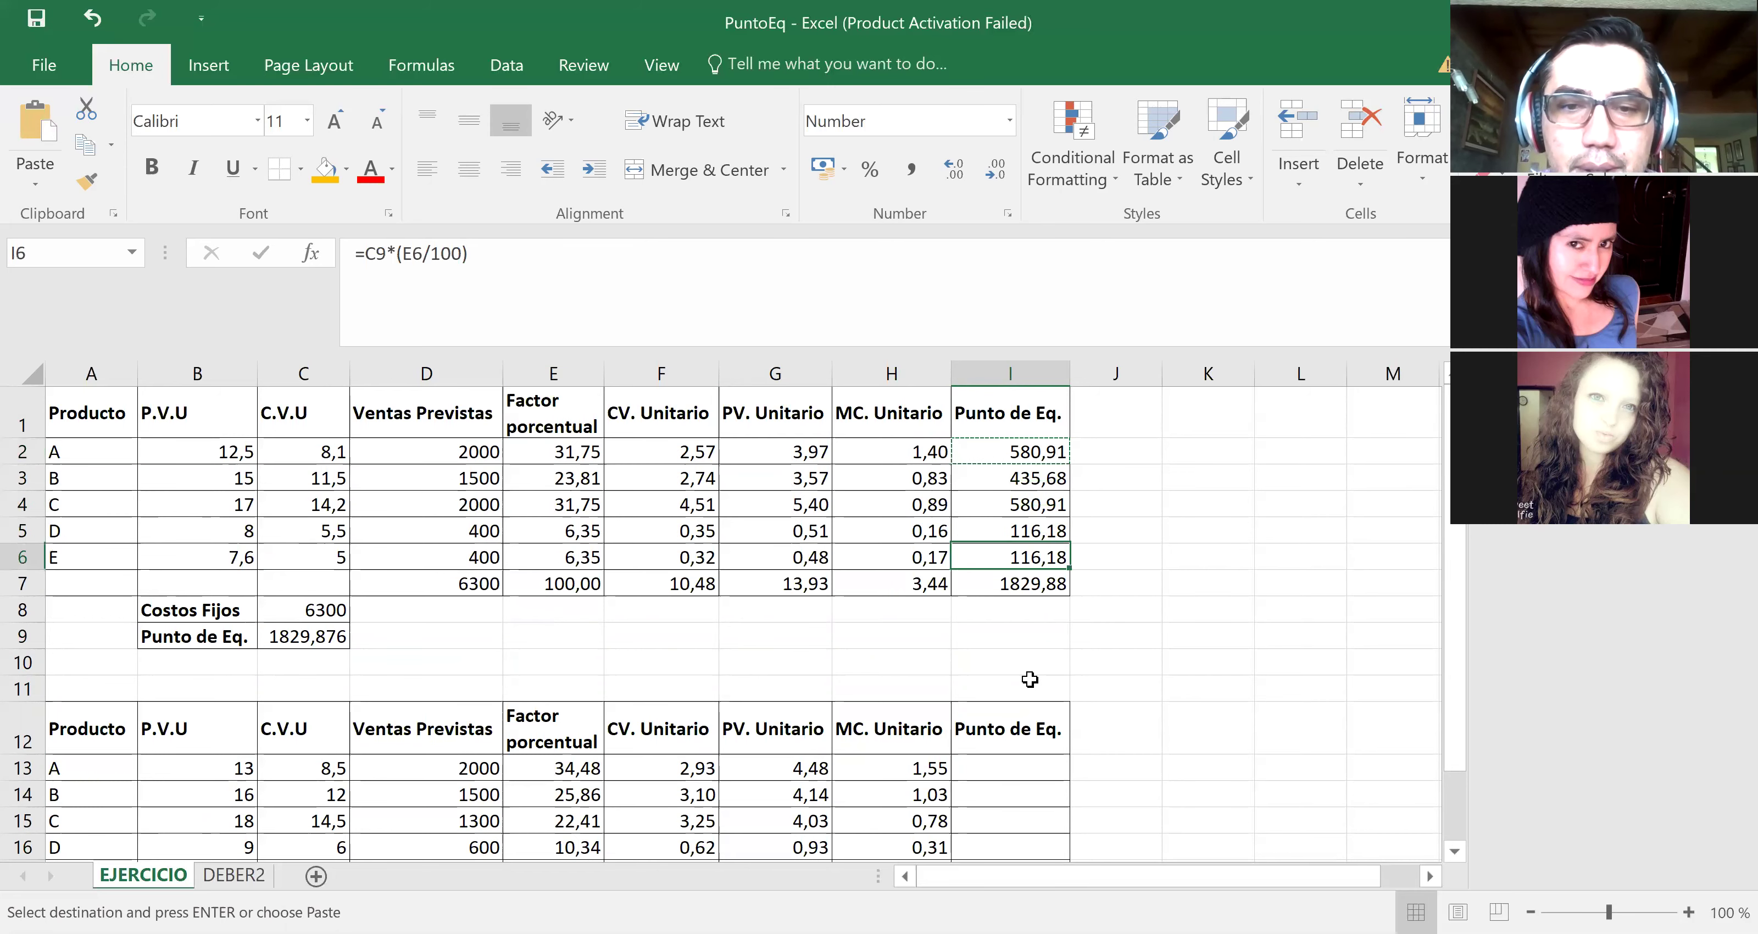
key("Down")
key("Down")
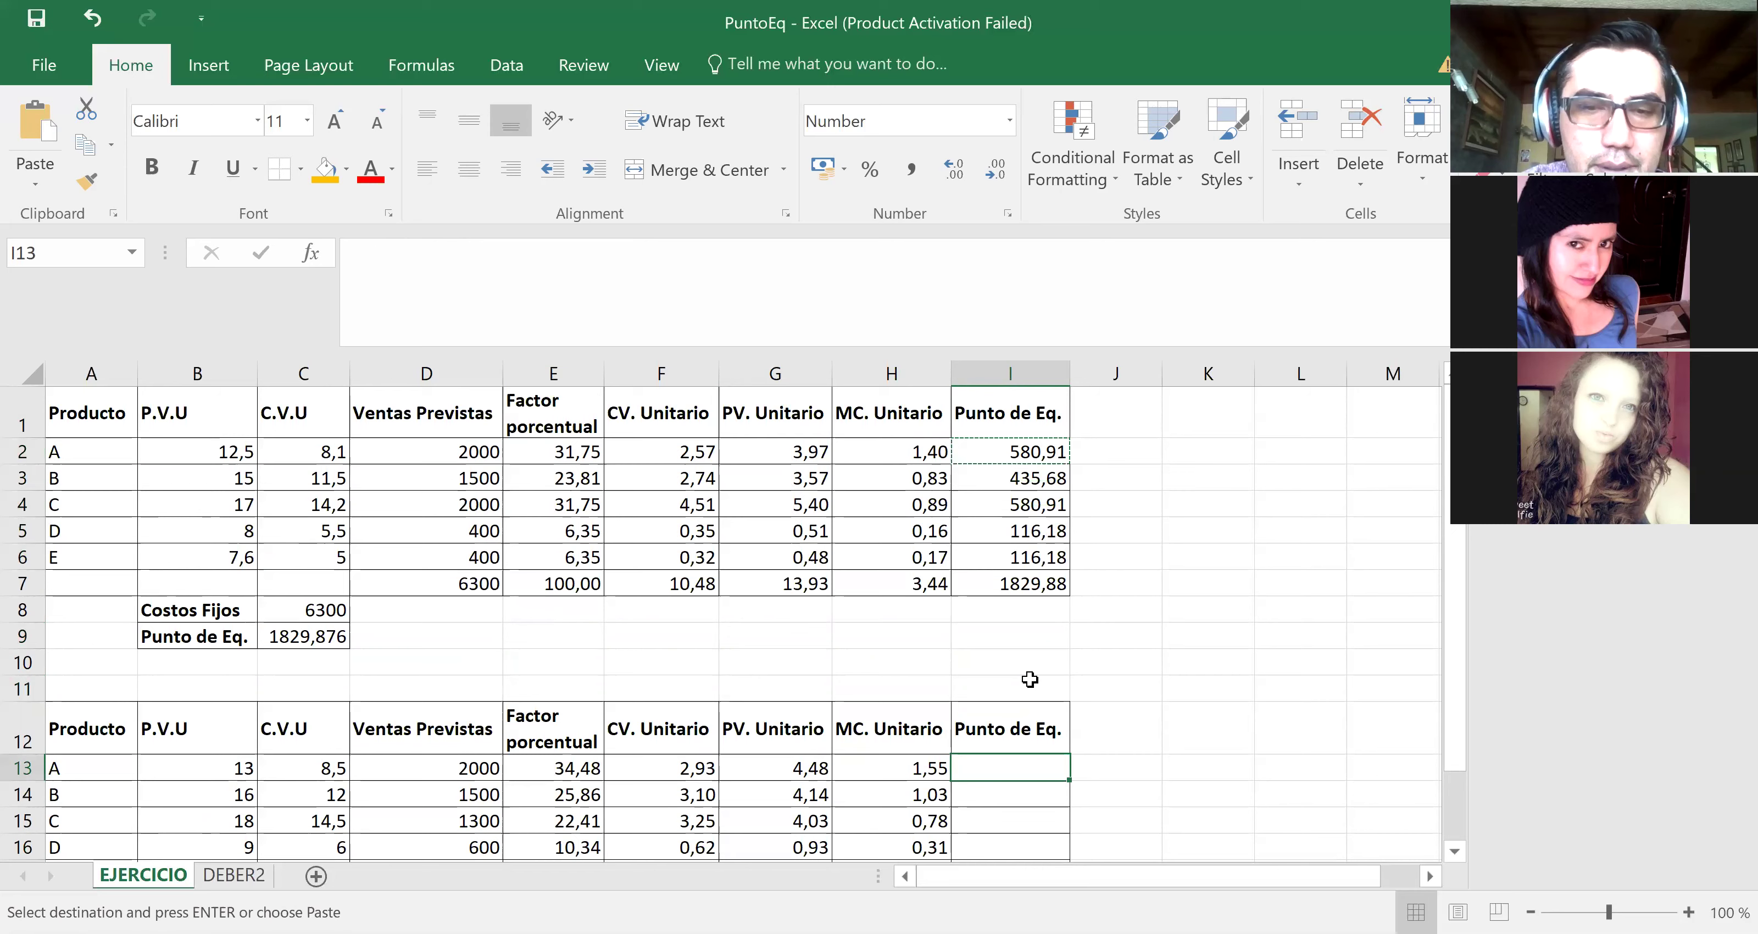
key("ctrl+v")
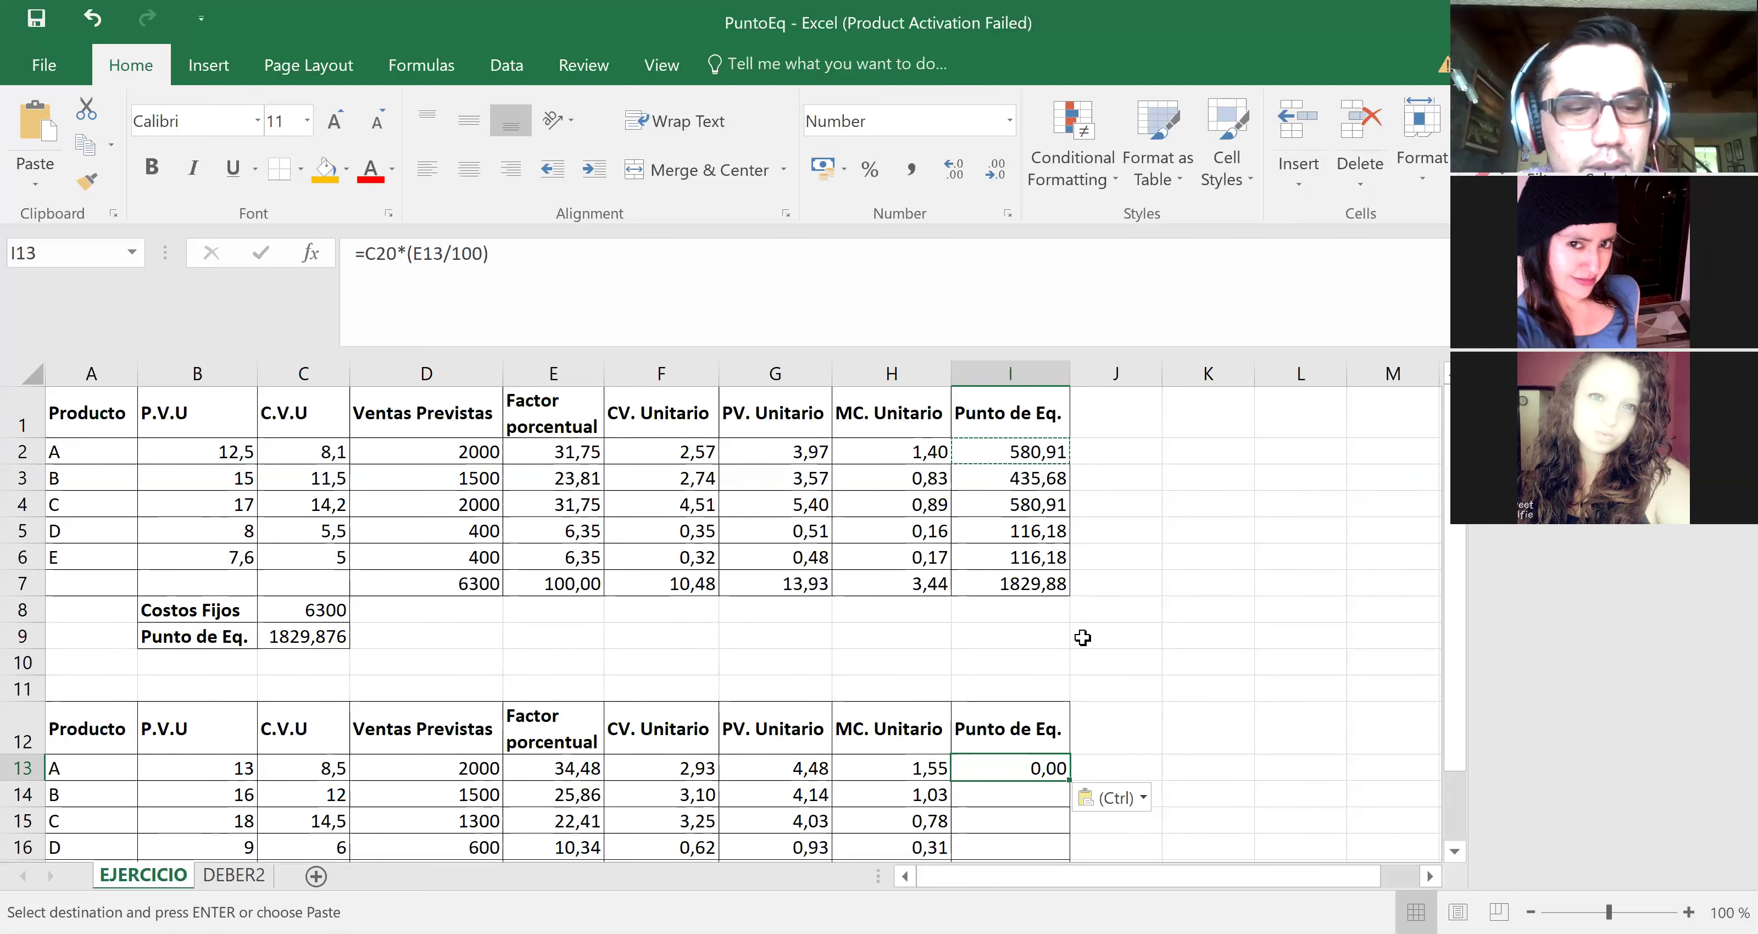
key("Escape")
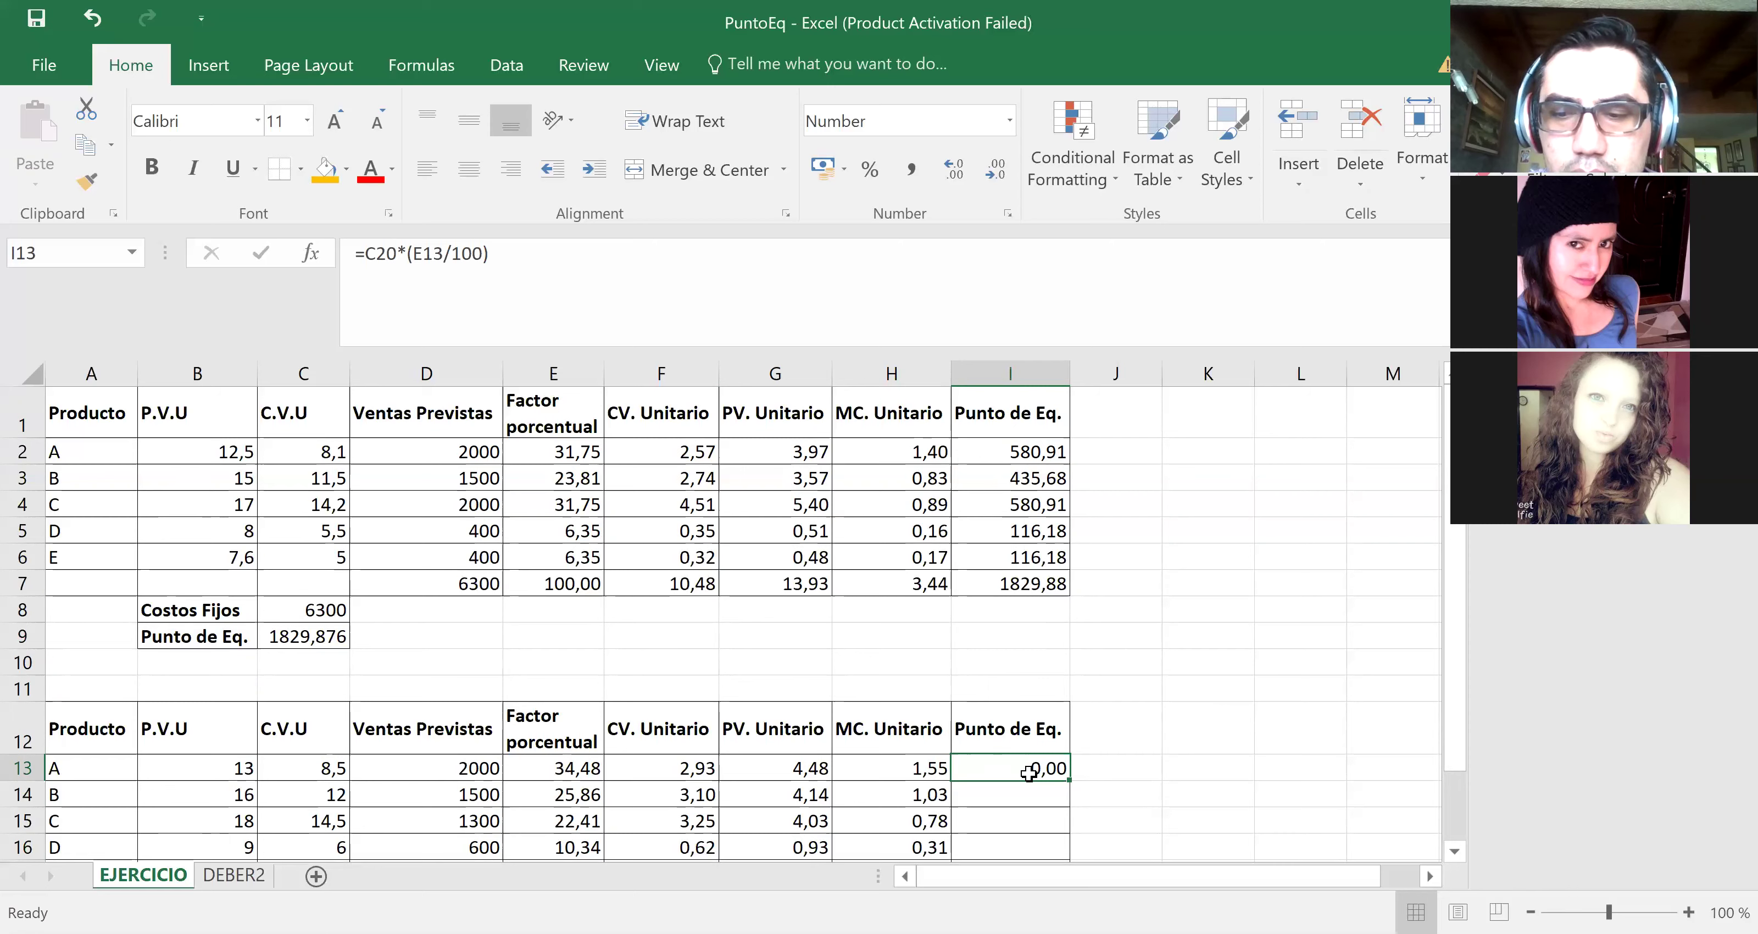
key("Delete")
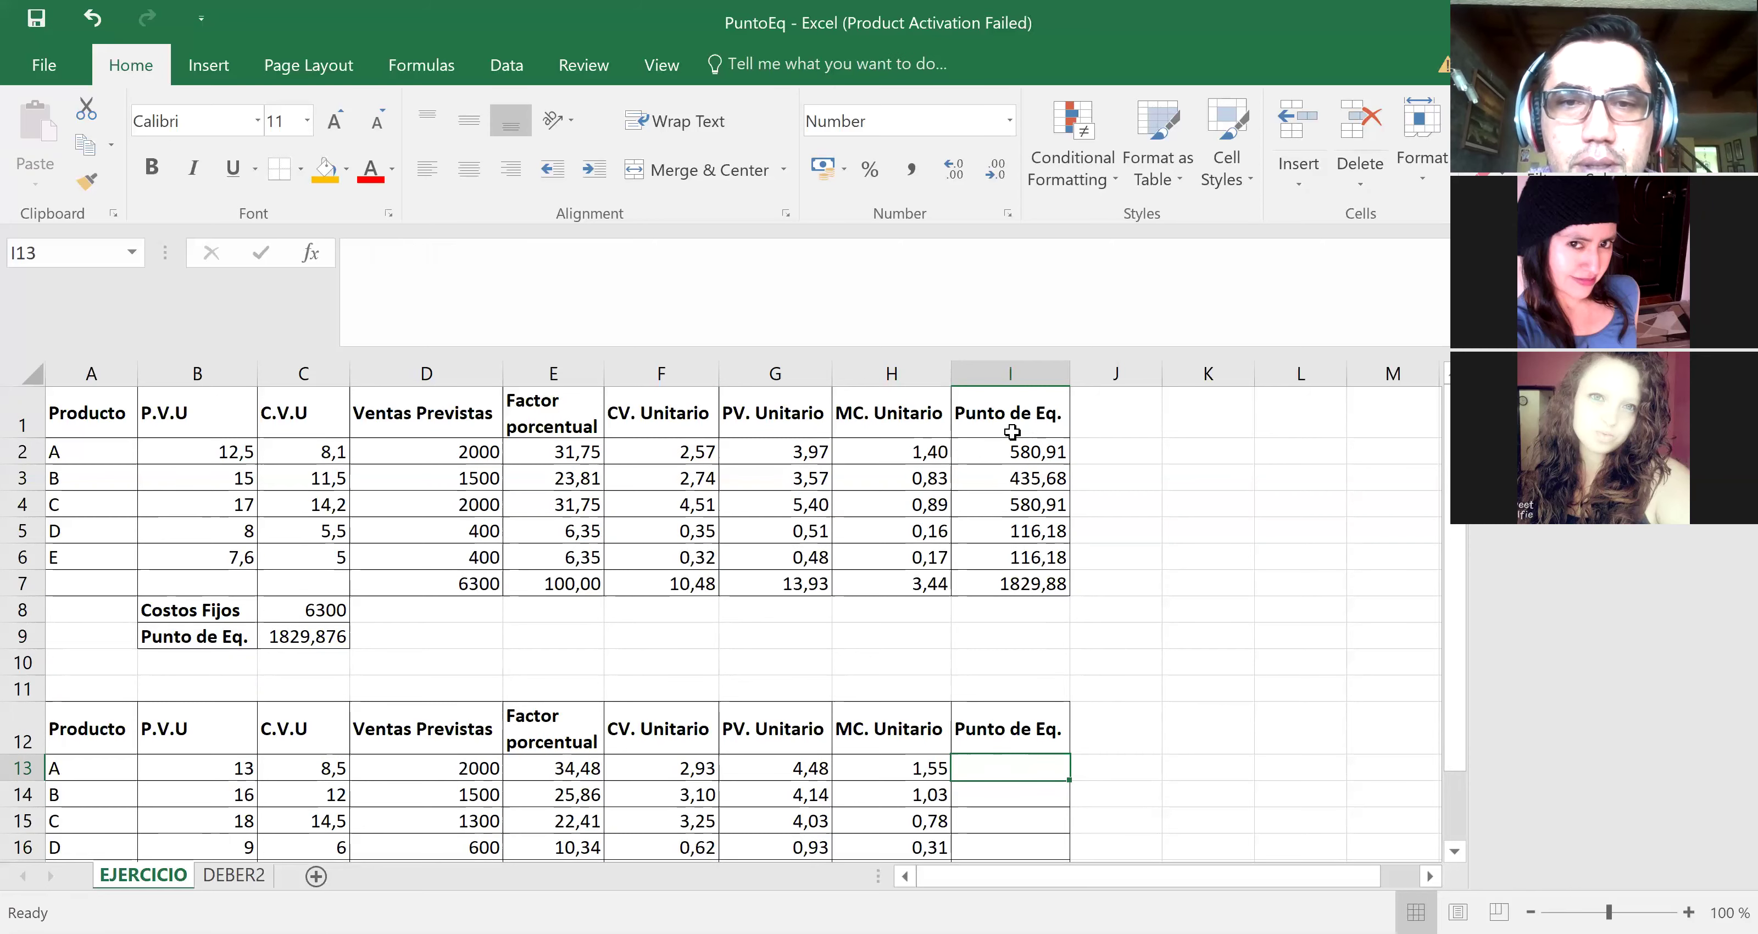
Step: Copy the overall Punto de Eq. formula from C9 in the solved table into C20 below Costos Fijos
left_click(983, 458)
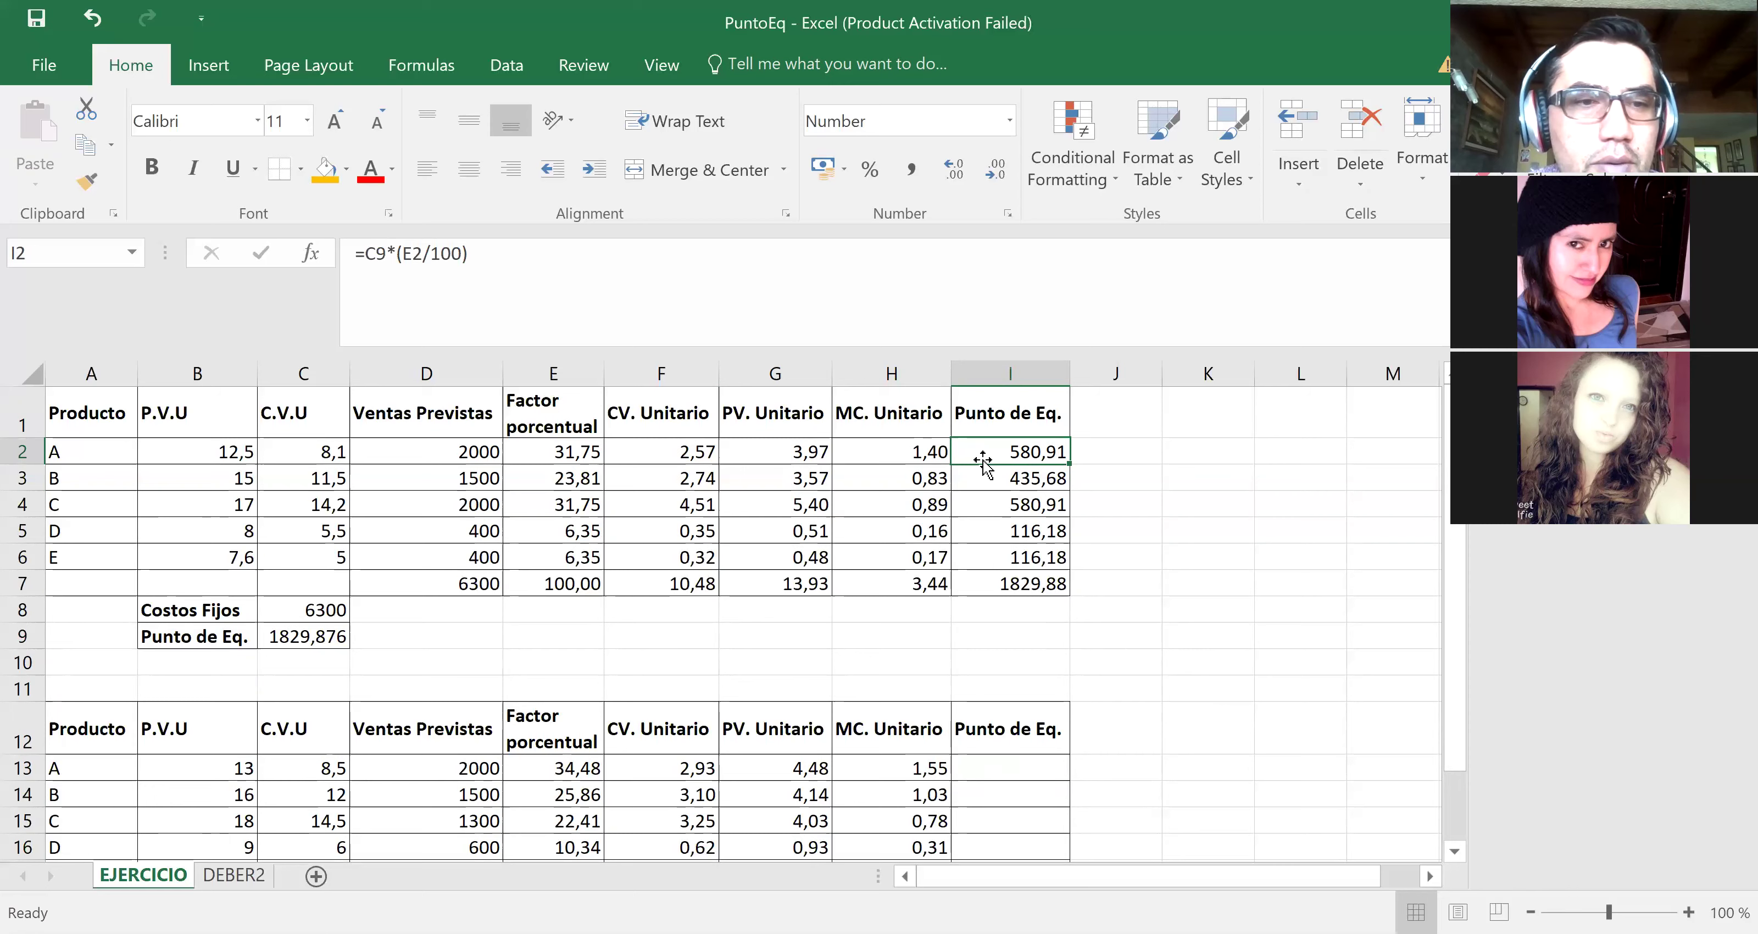
left_click(279, 635)
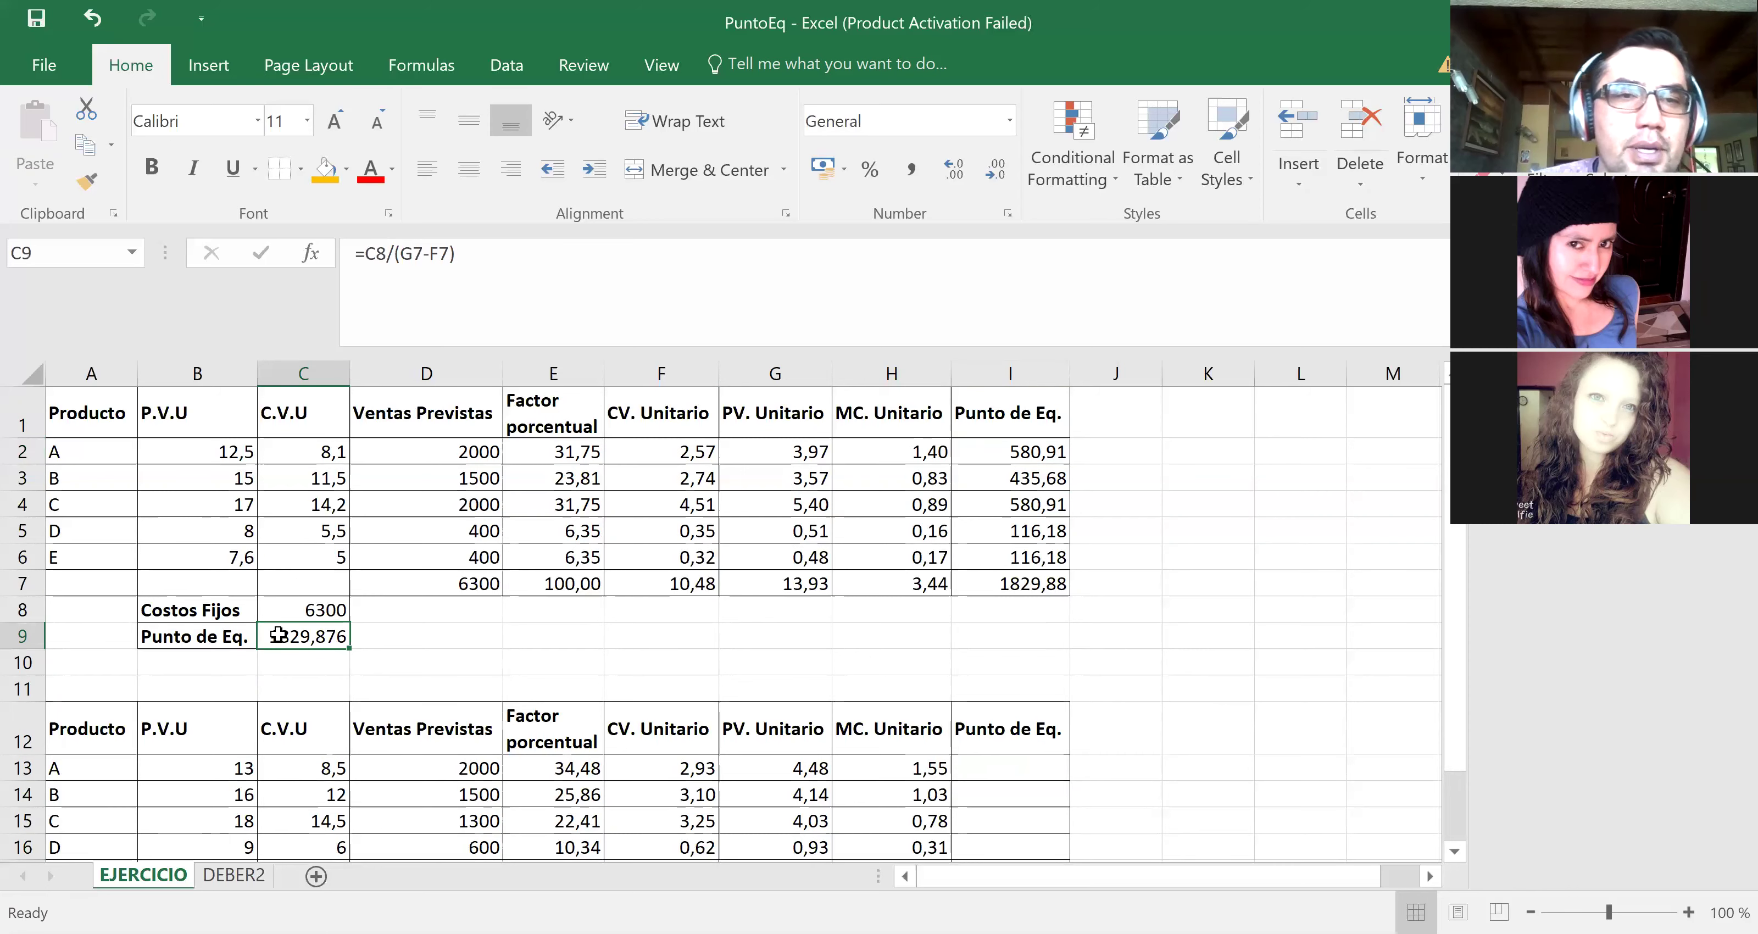
key("Down")
key("Down")
key("Down")
key("Down")
key("Down")
key("Down")
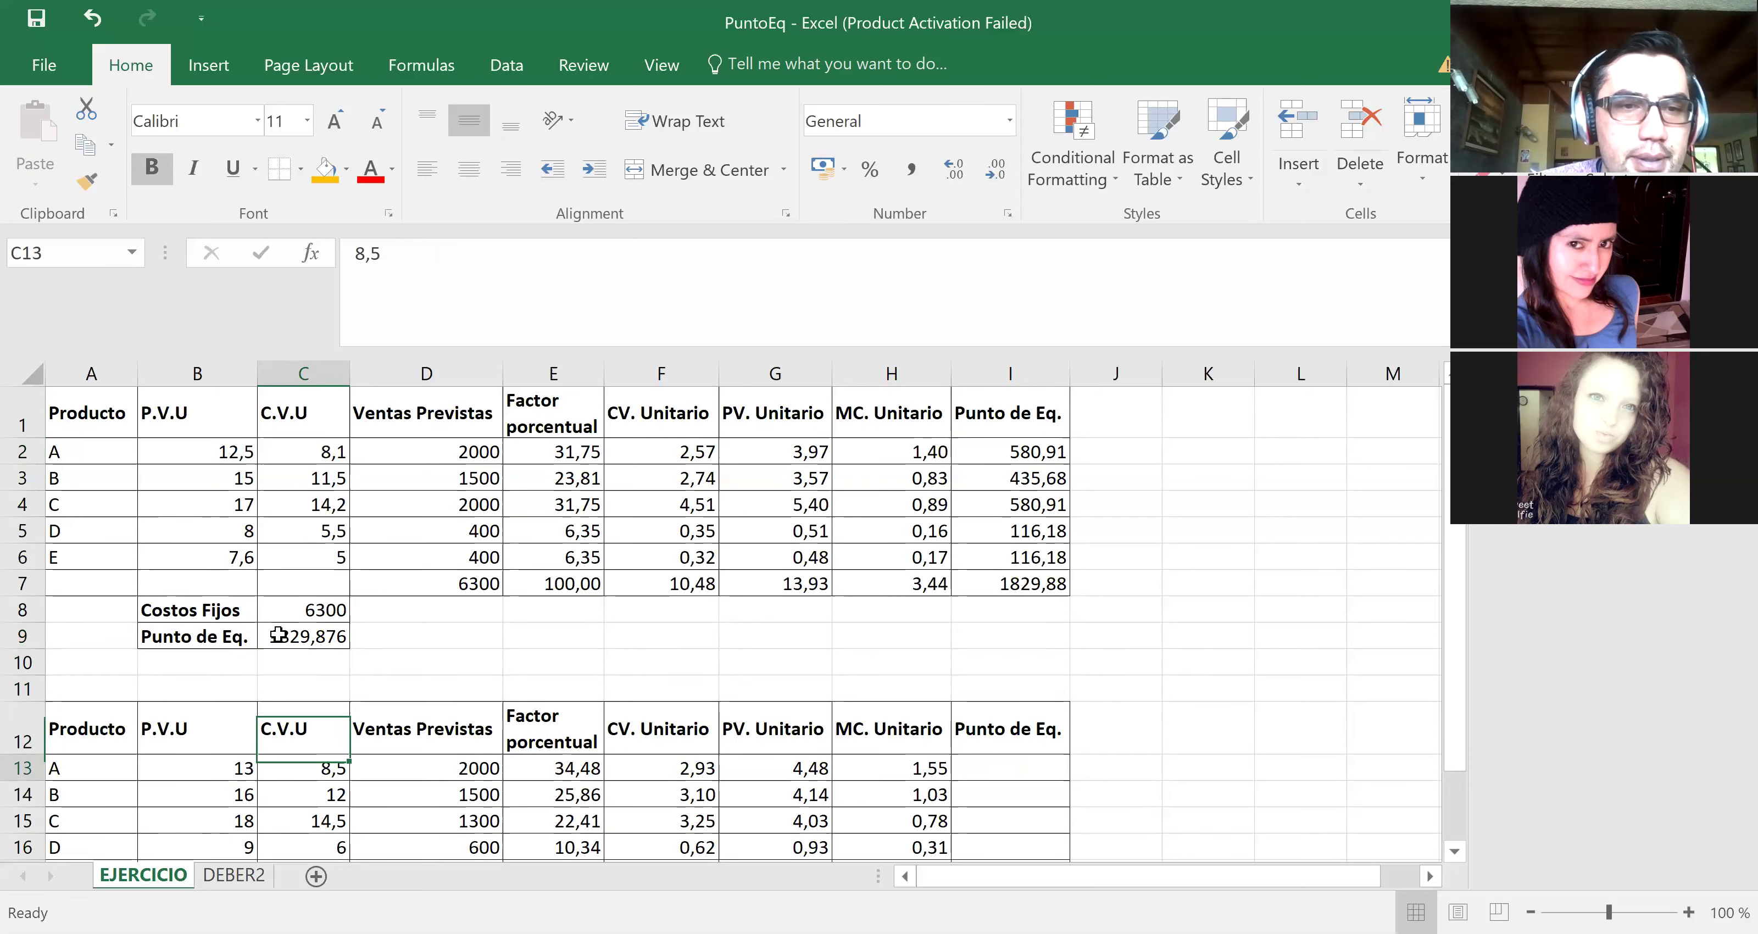
key("Down")
key("Down")
key("Down")
key("Down")
key("Down")
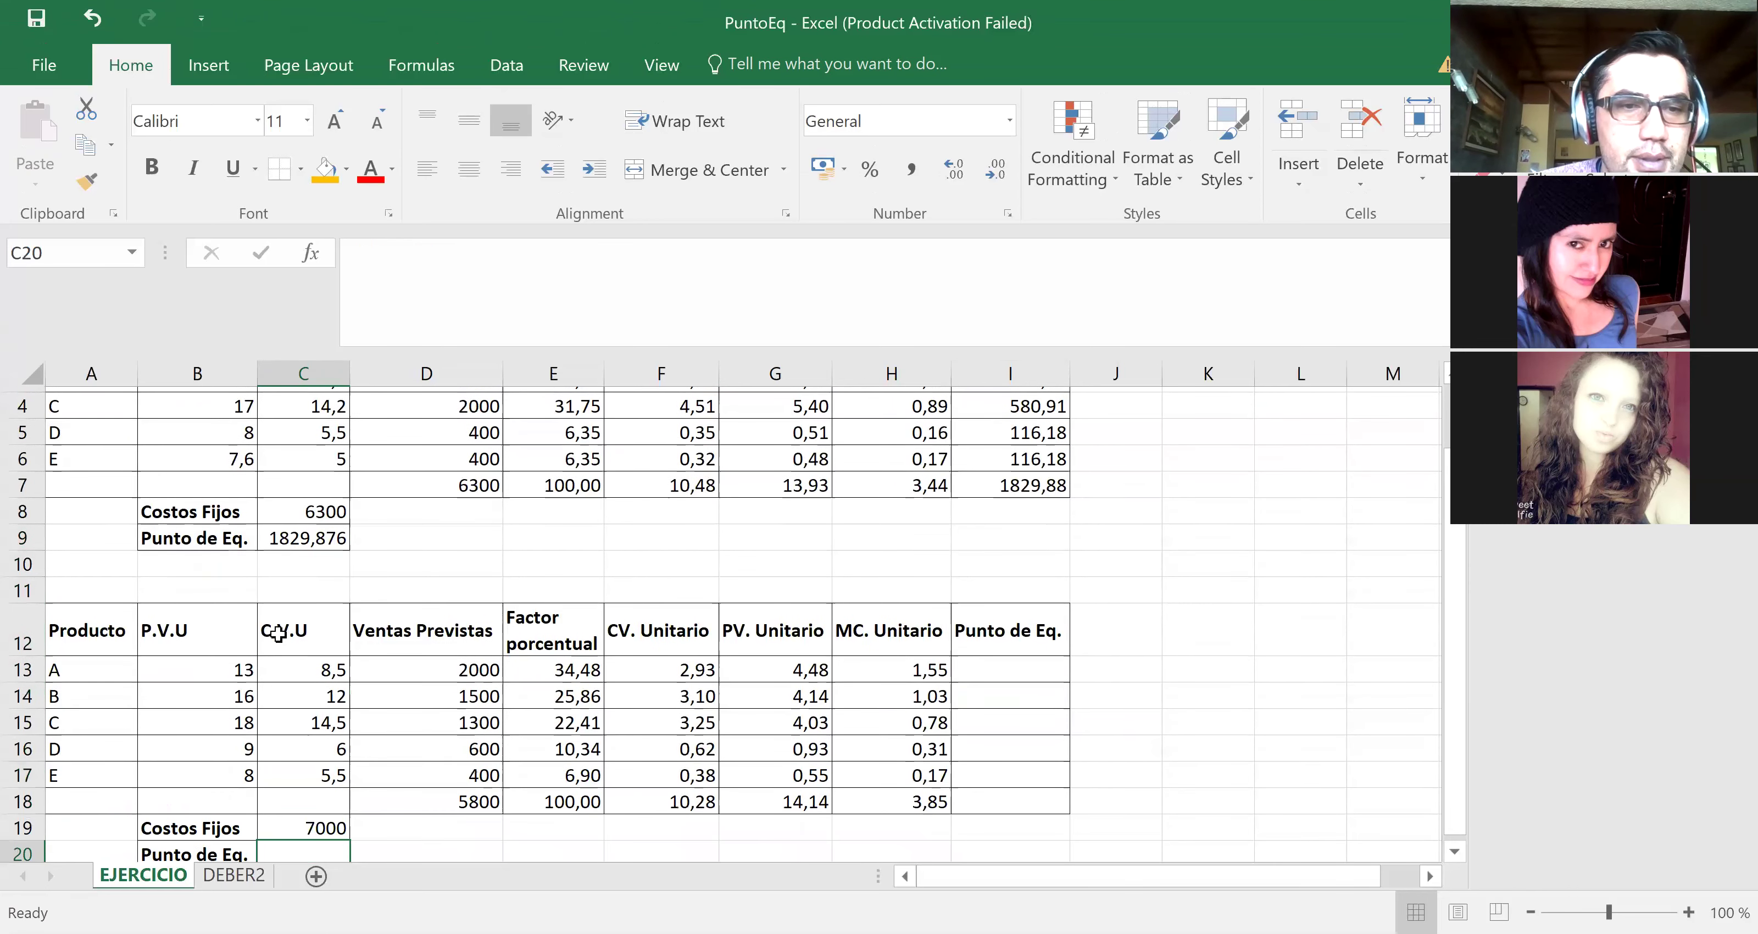
key("Up")
key("Up")
key("Up")
key("Up")
key("Up")
key("Up")
key("Up")
key("Up")
key("Up")
key("Up")
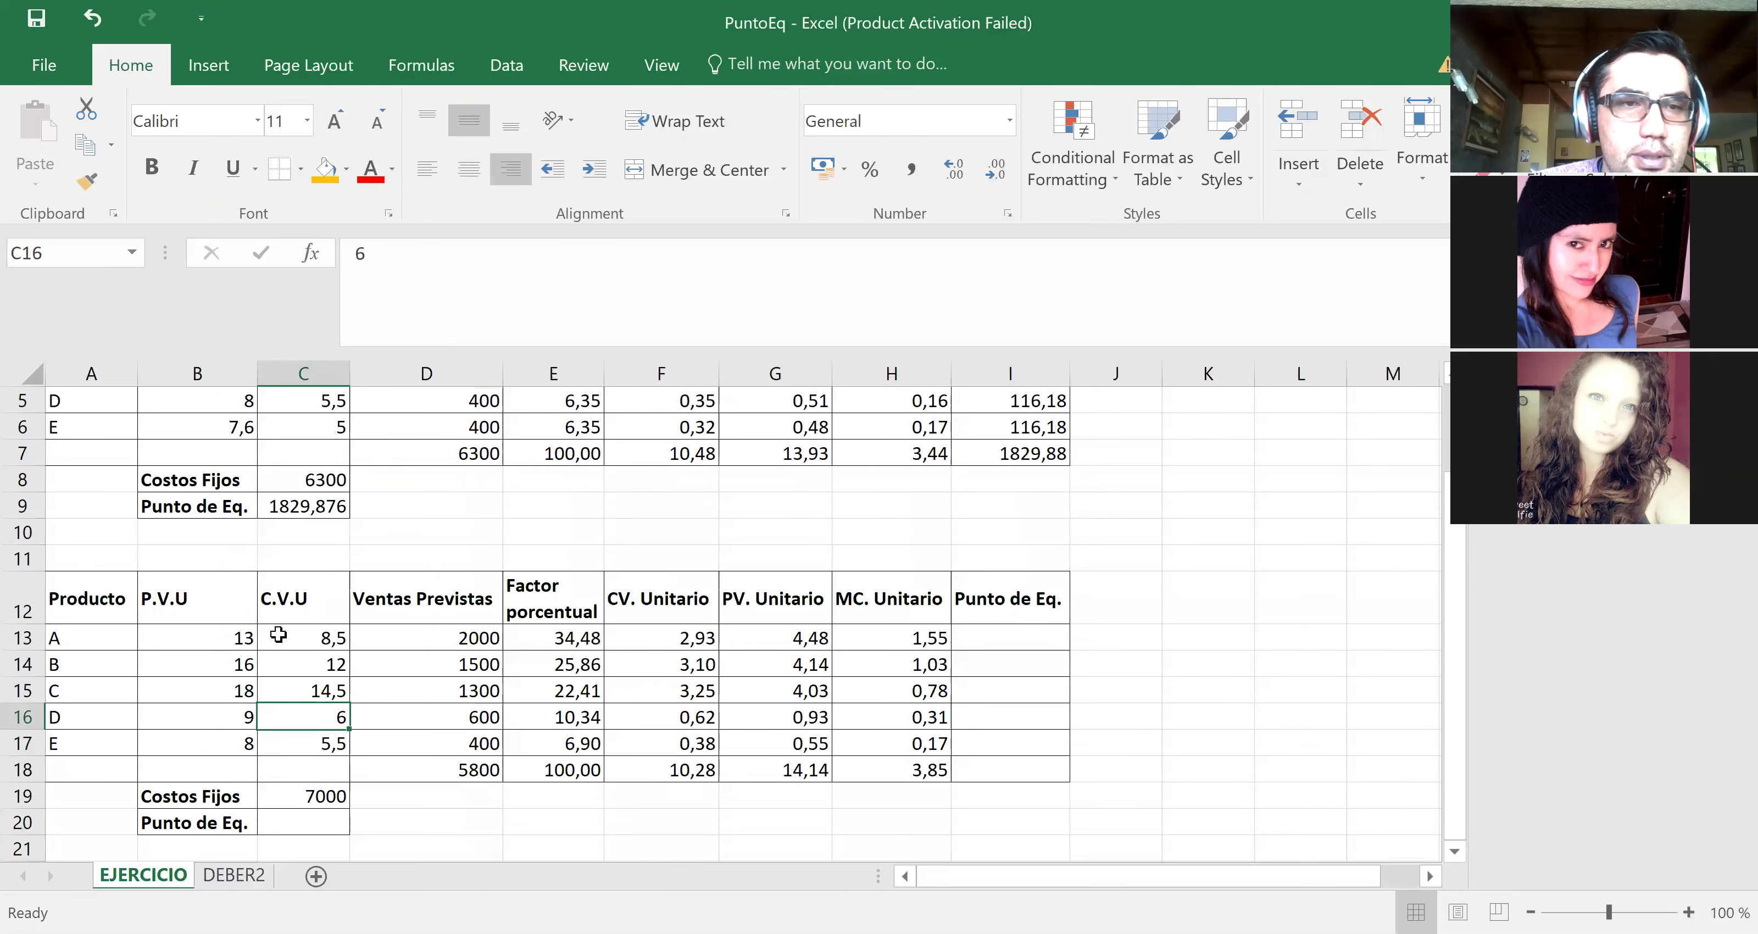
key("Up")
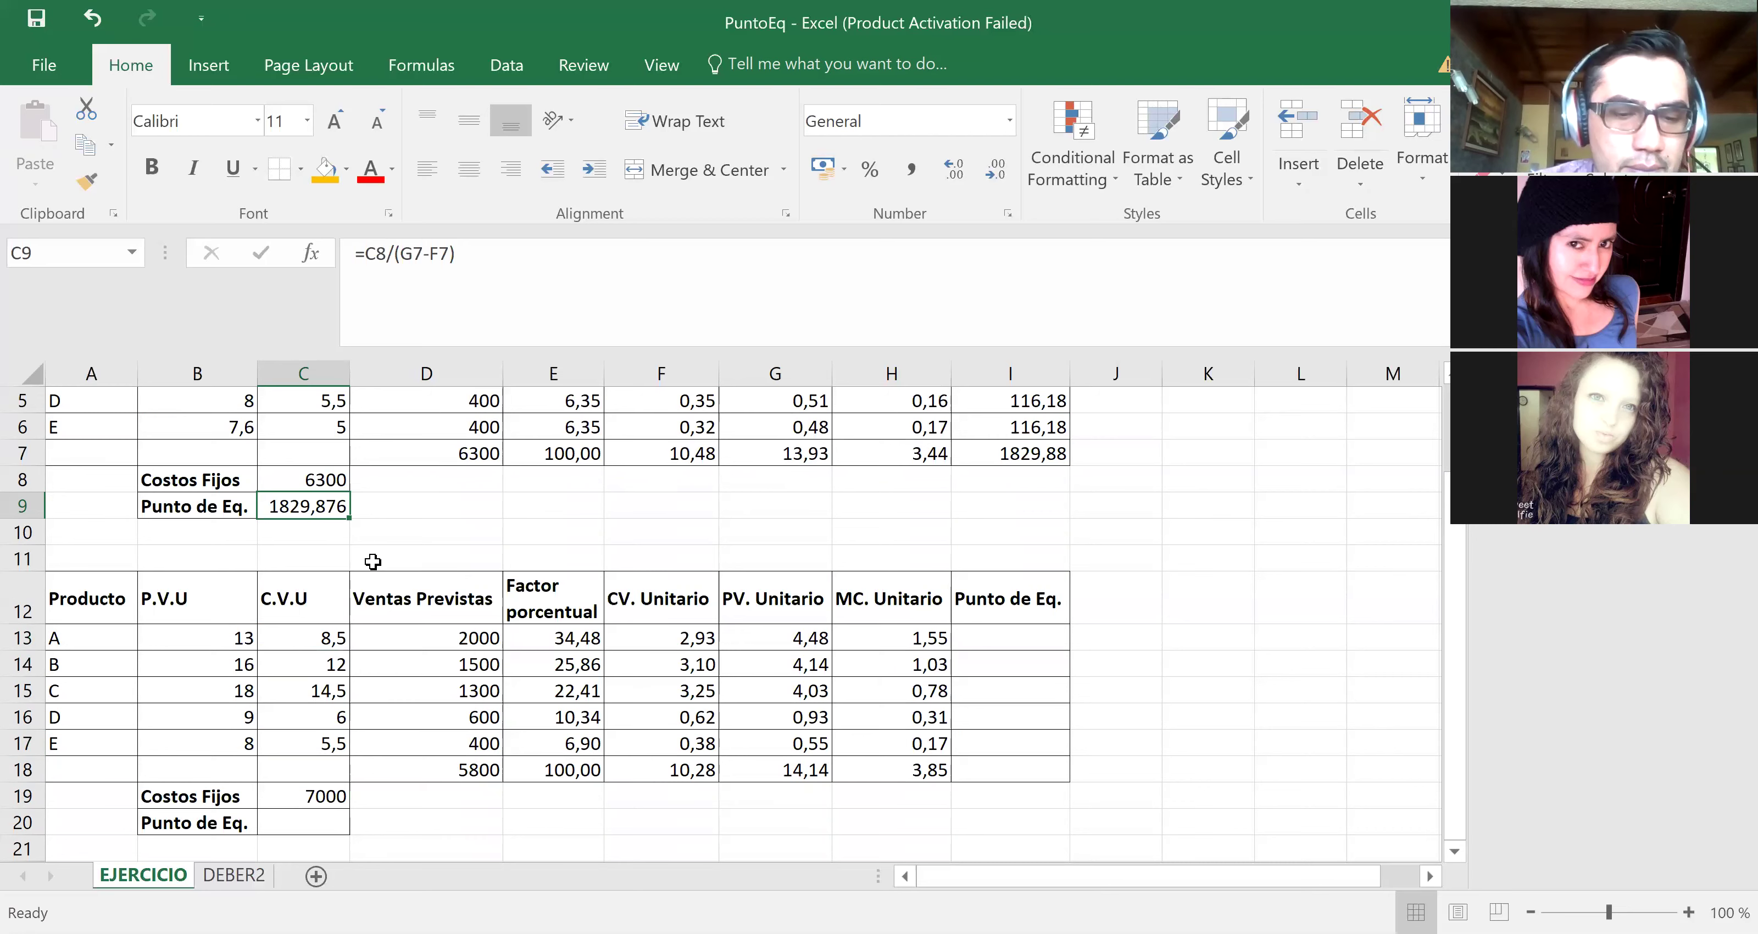
key("ctrl+c")
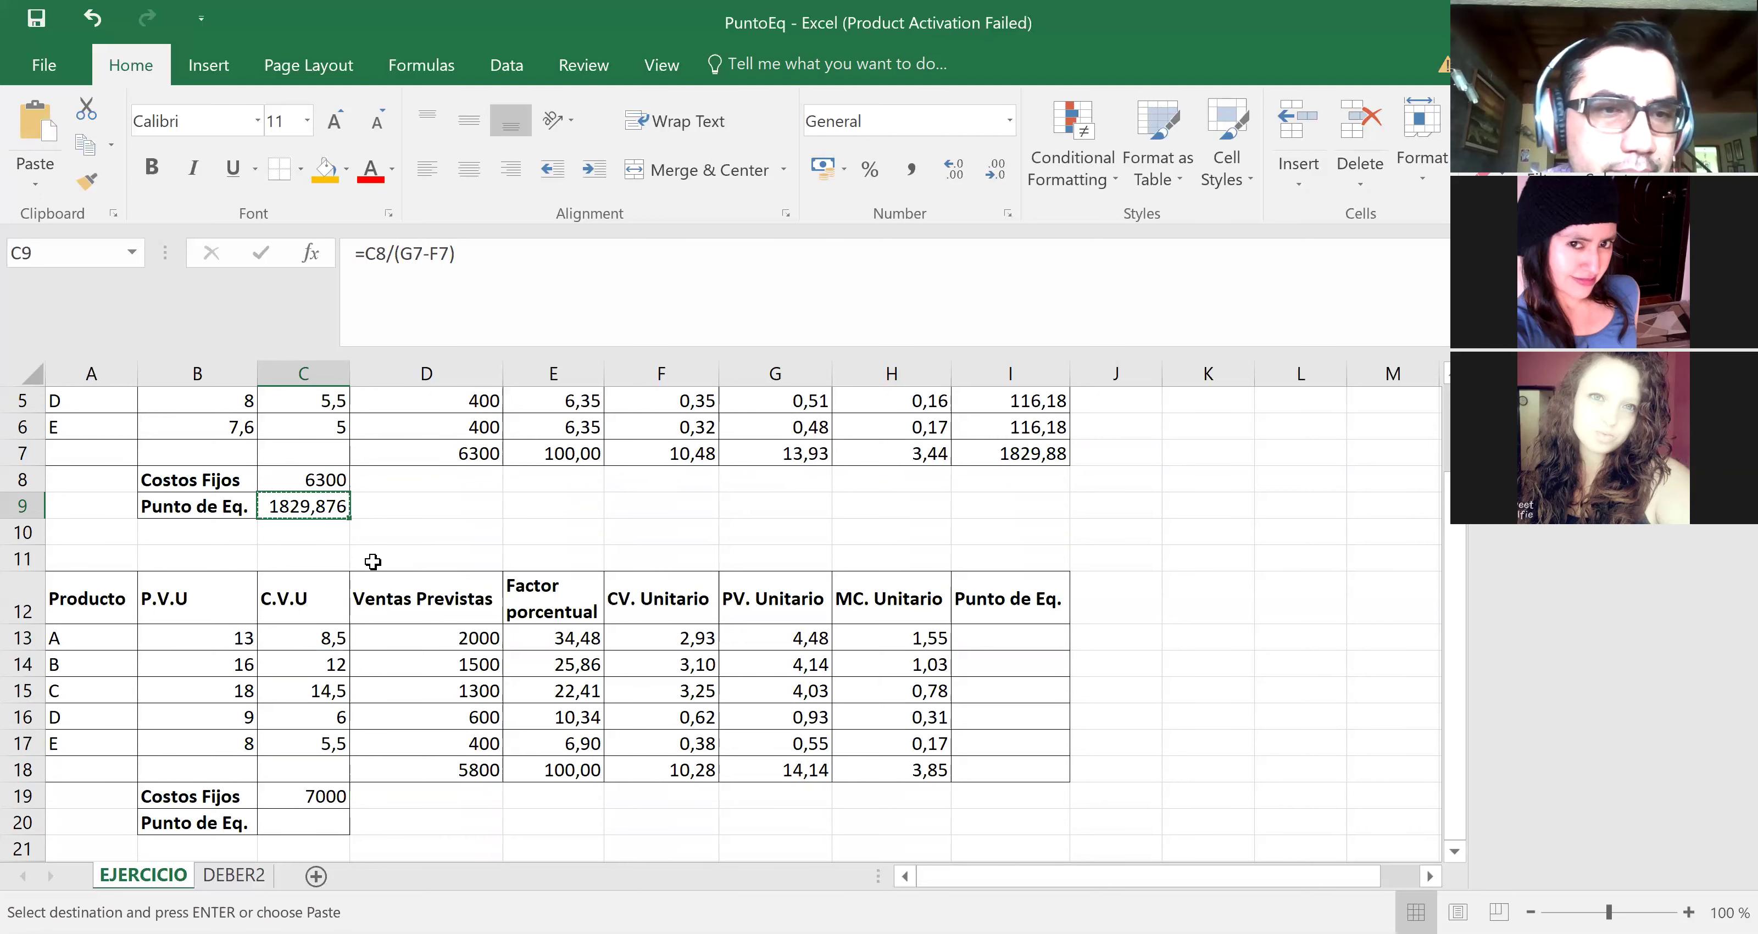
left_click(301, 822)
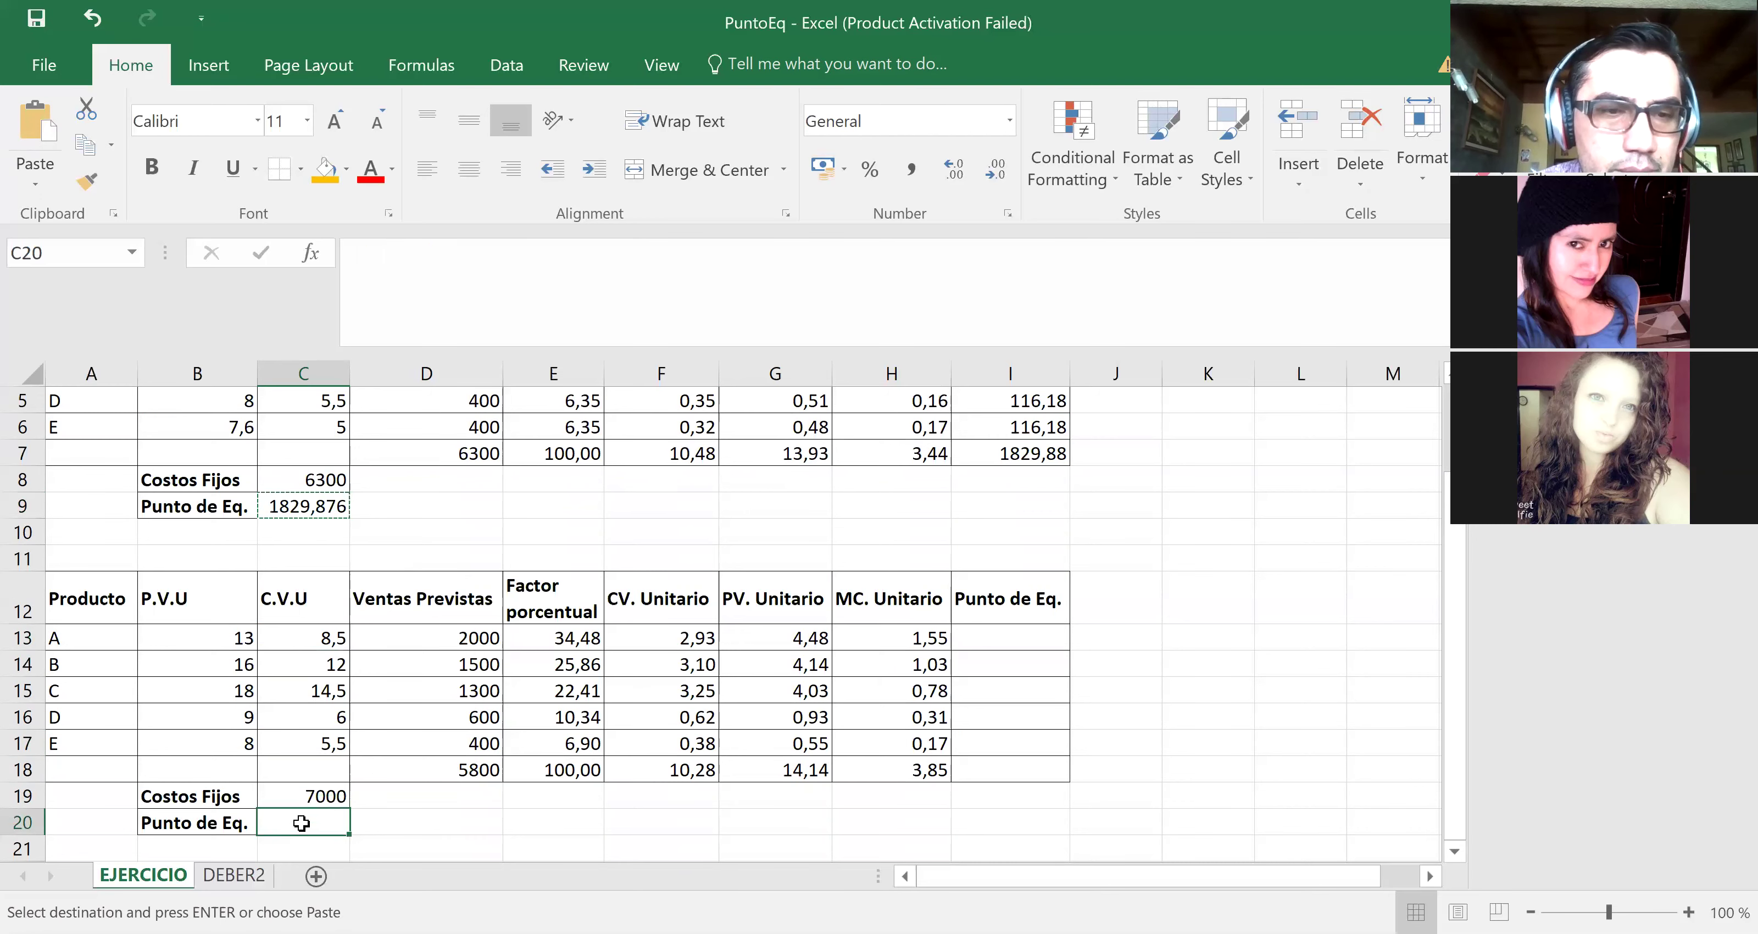
key("ctrl+v")
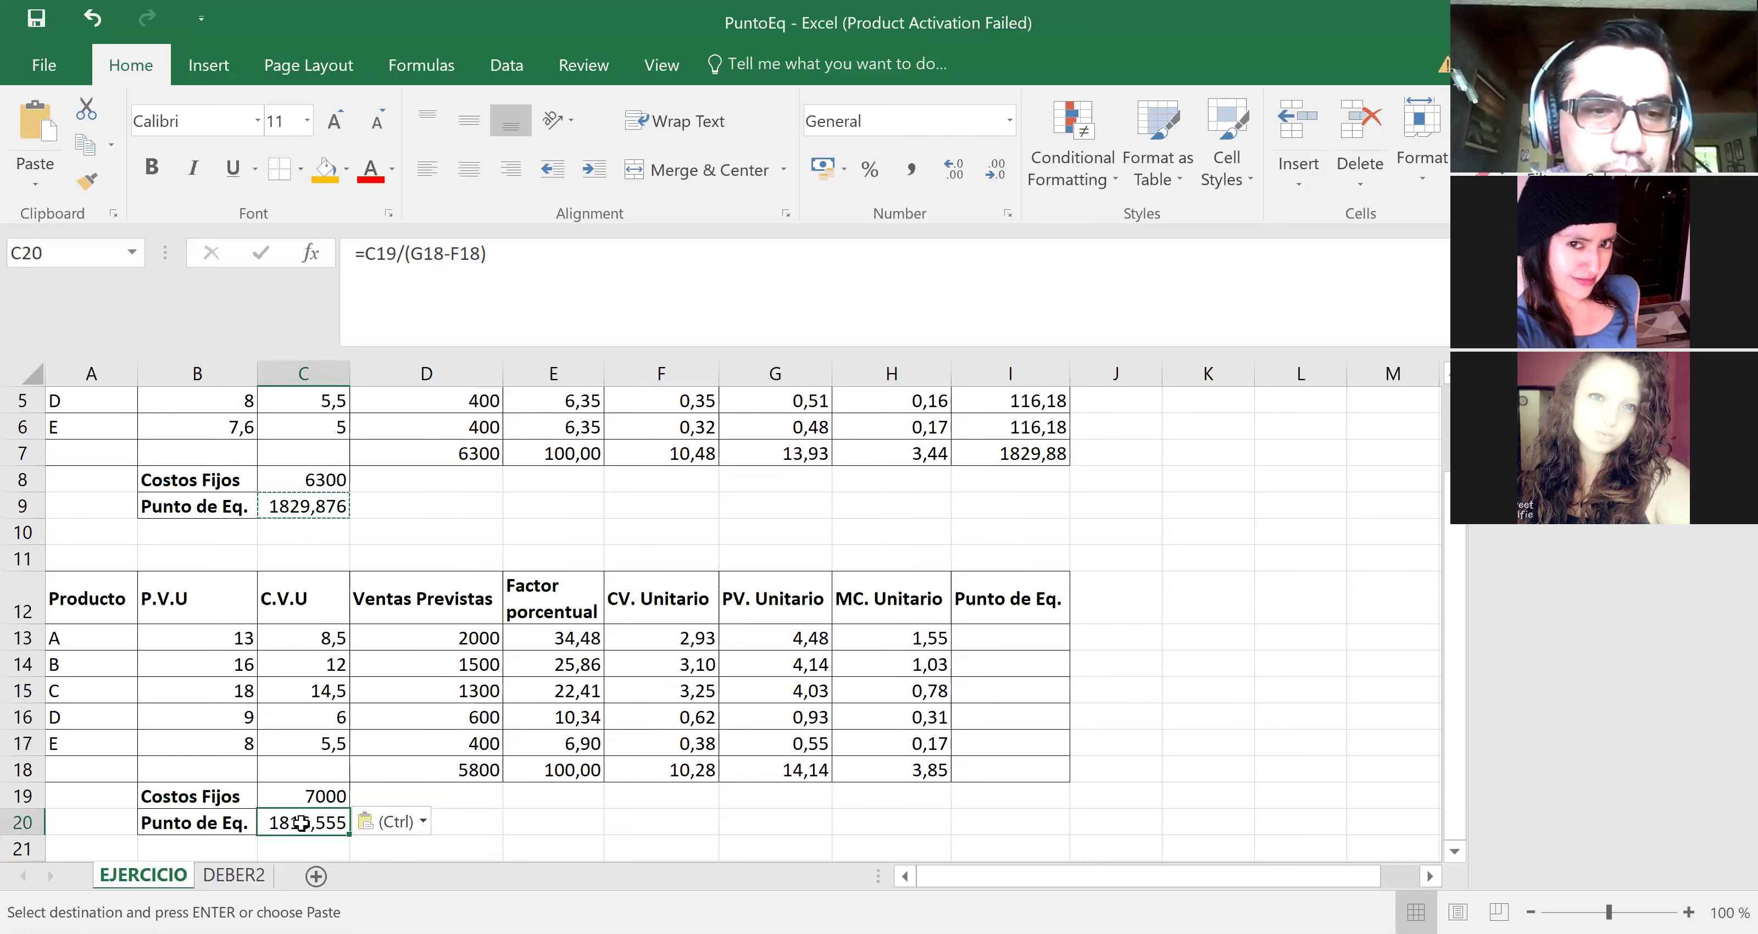
Step: Copy product A's Punto de Eq. formula from I2 into I13 and fill it down through I17 for products B to E
left_click(1005, 642)
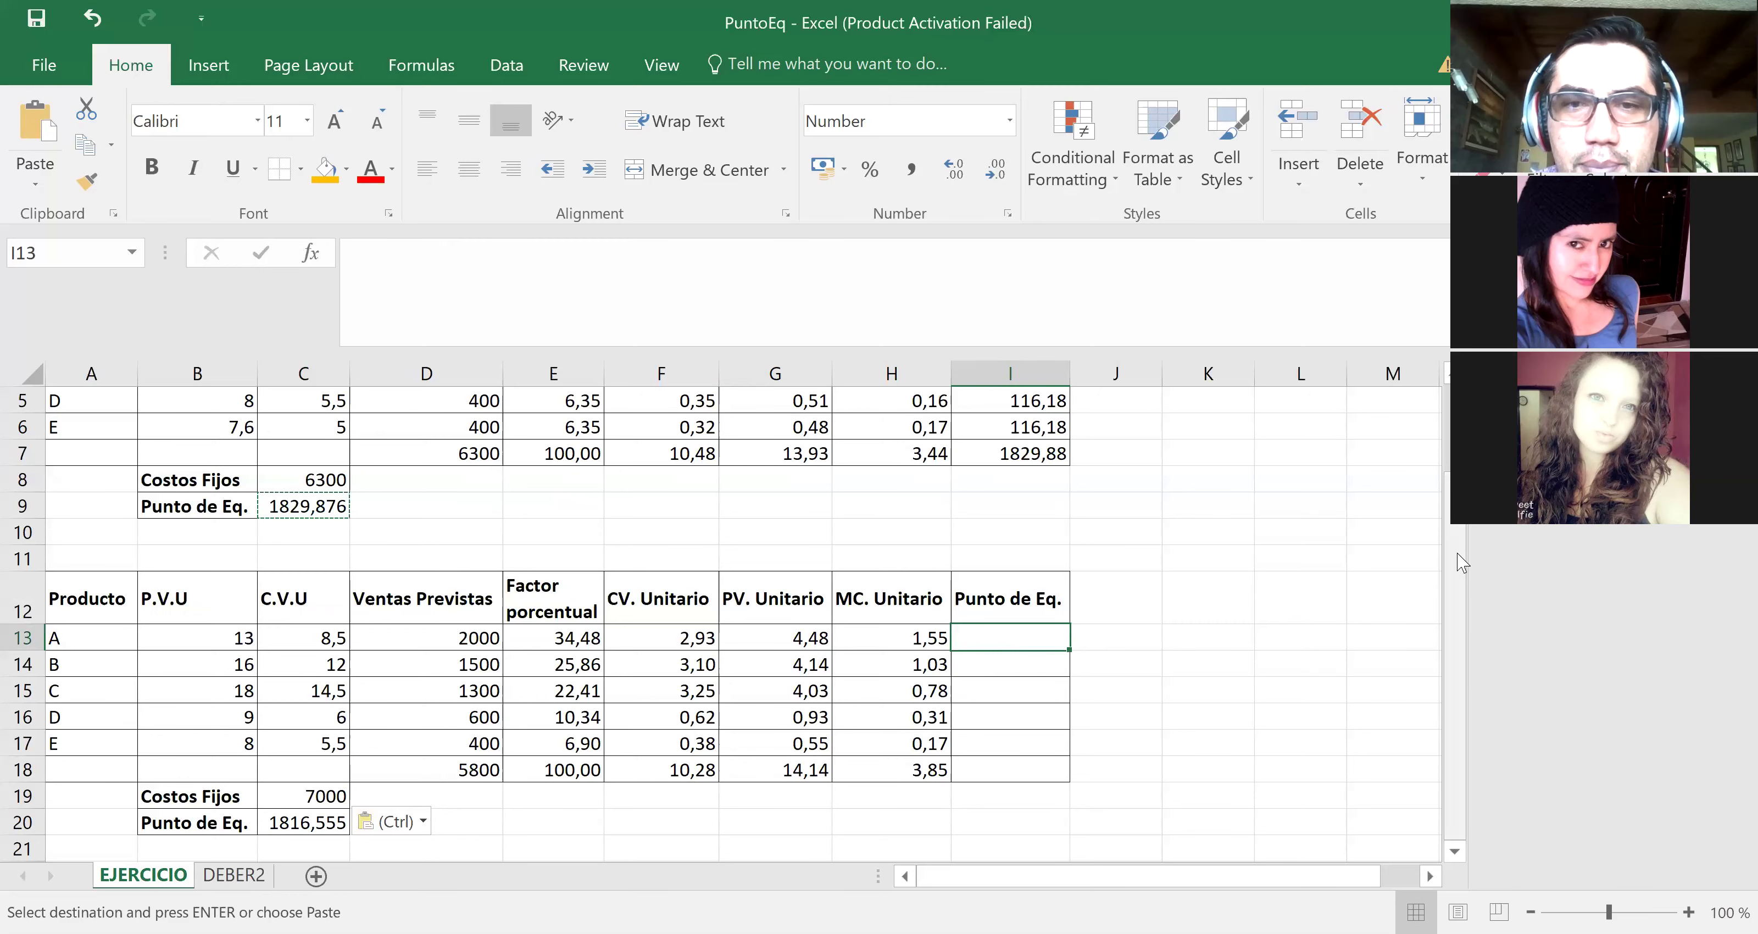
scroll(1460, 561, "up", 2)
left_click(978, 455)
key("ctrl+c")
left_click(983, 775)
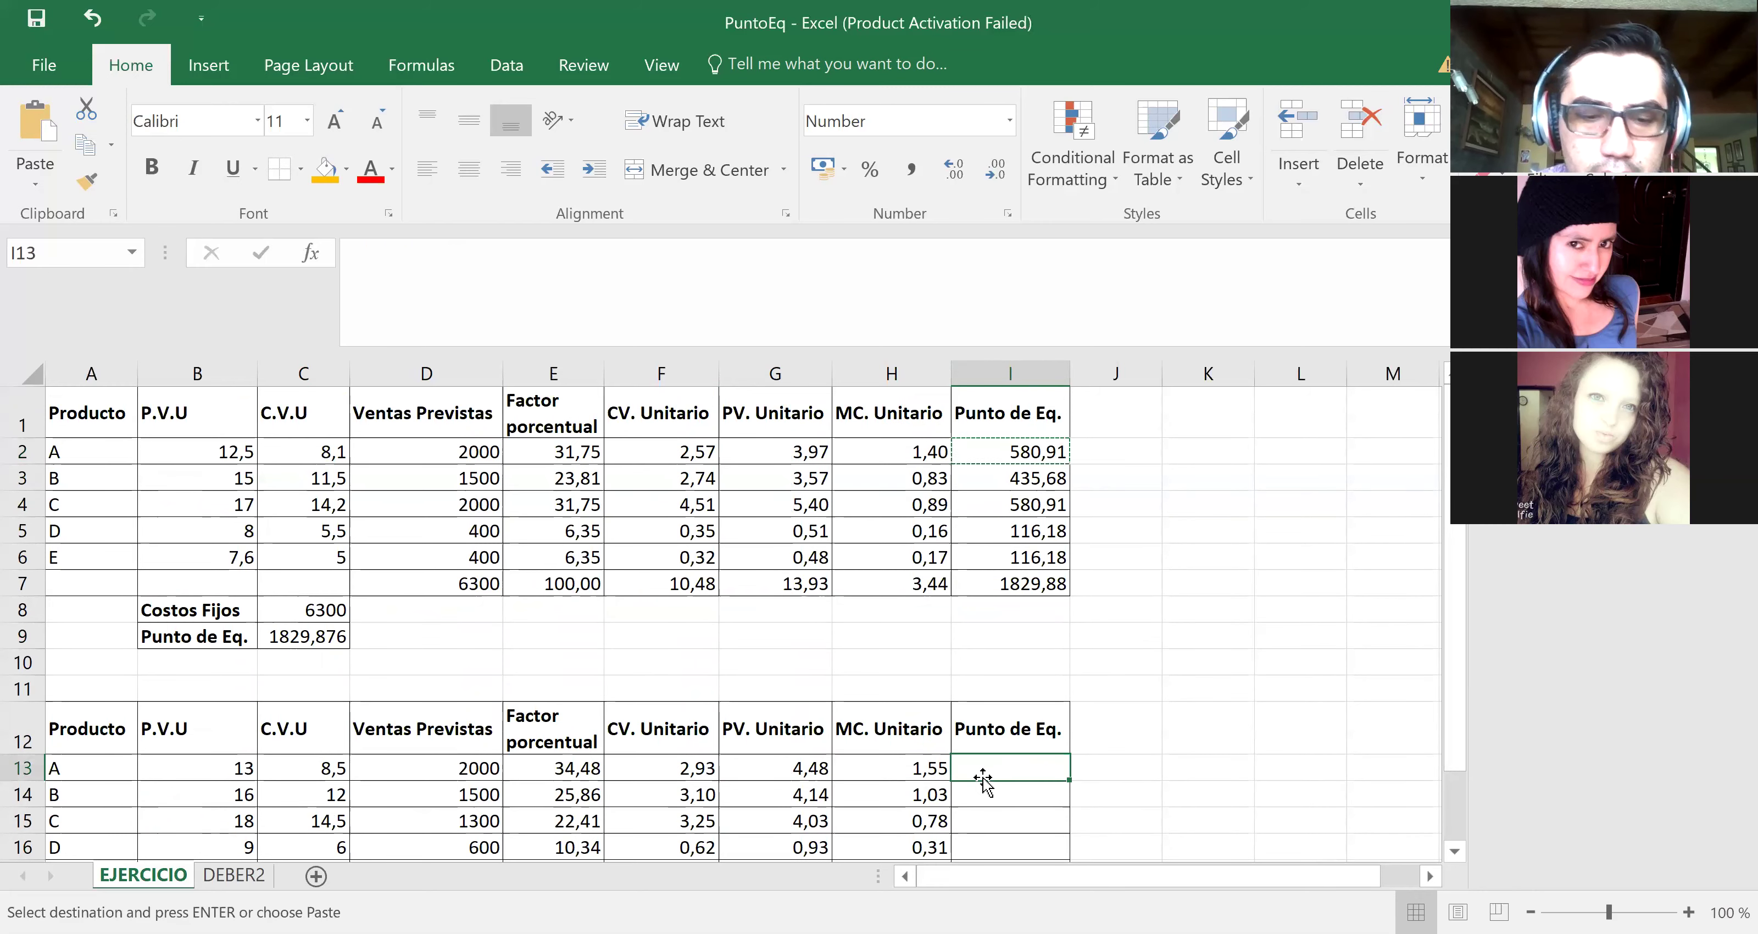
key("ctrl+v")
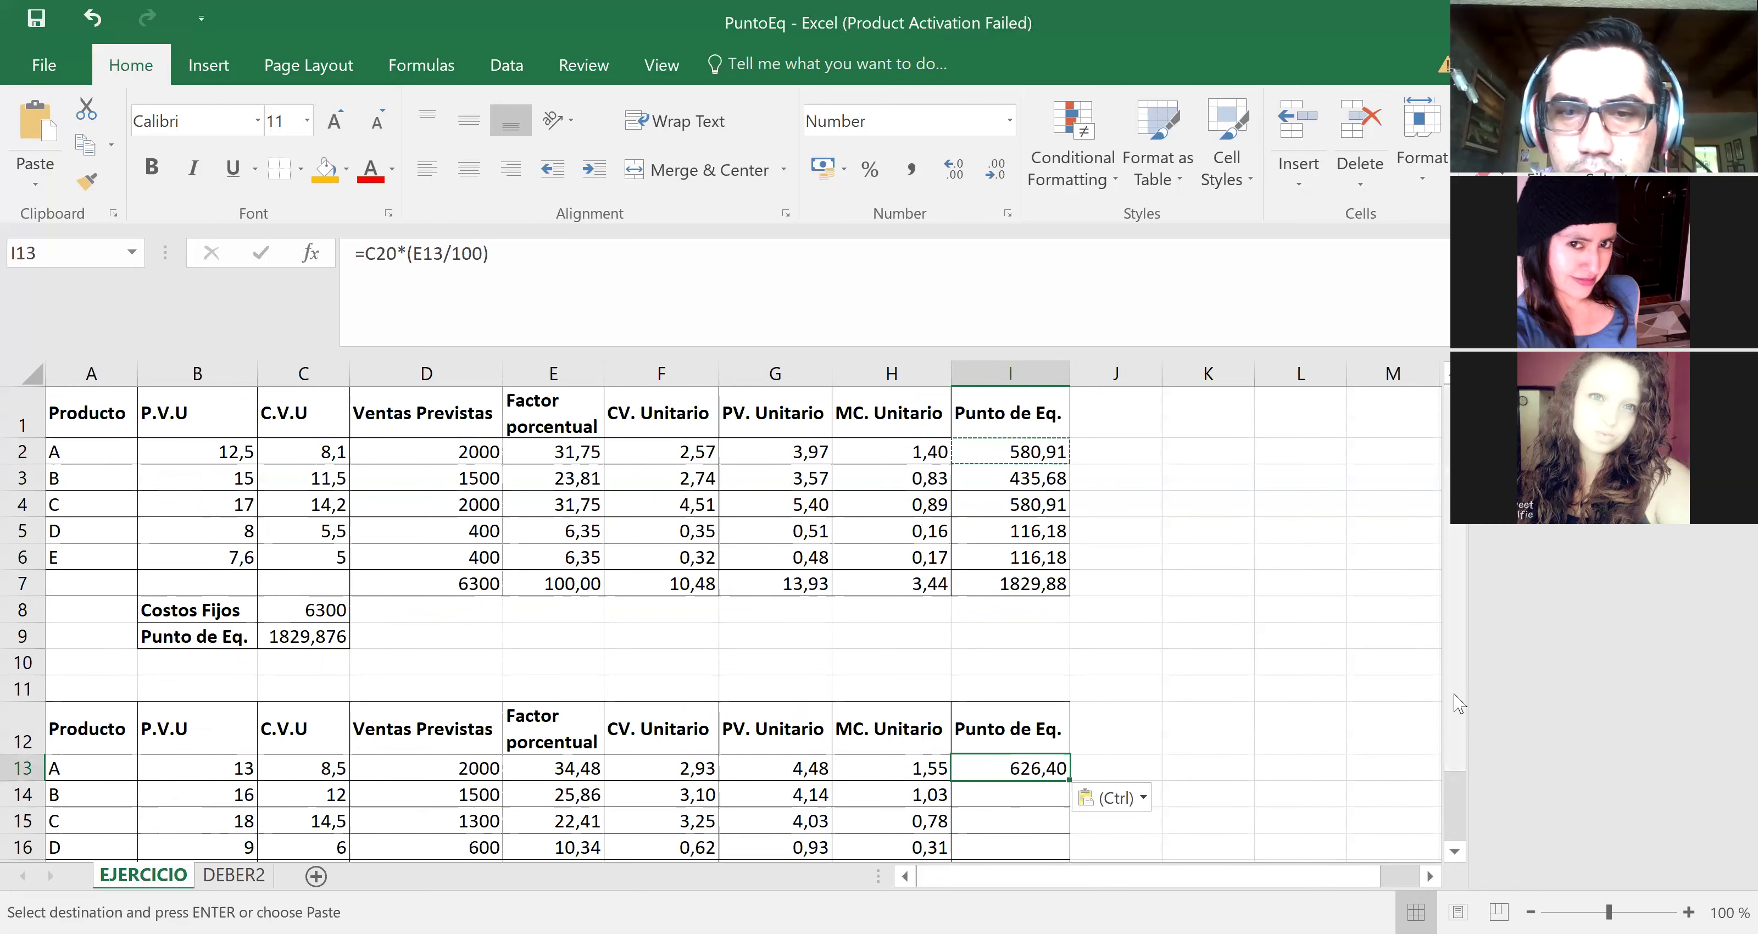
left_click_drag(1459, 703, 1466, 758)
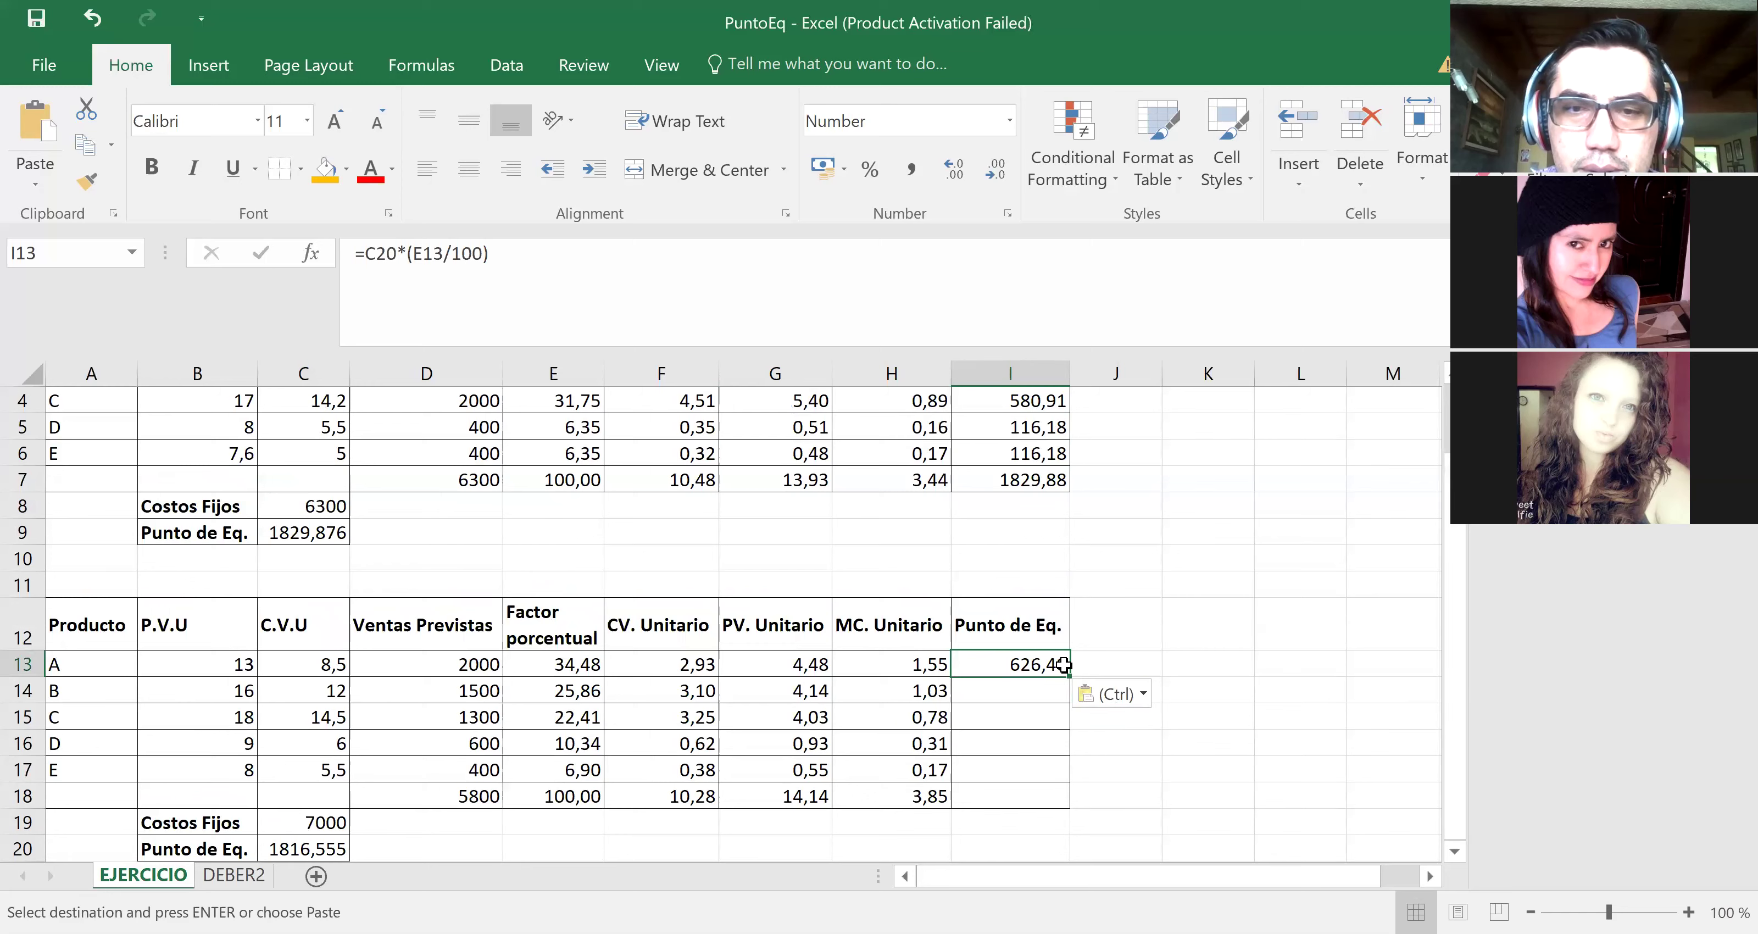
left_click_drag(1070, 675, 1067, 778)
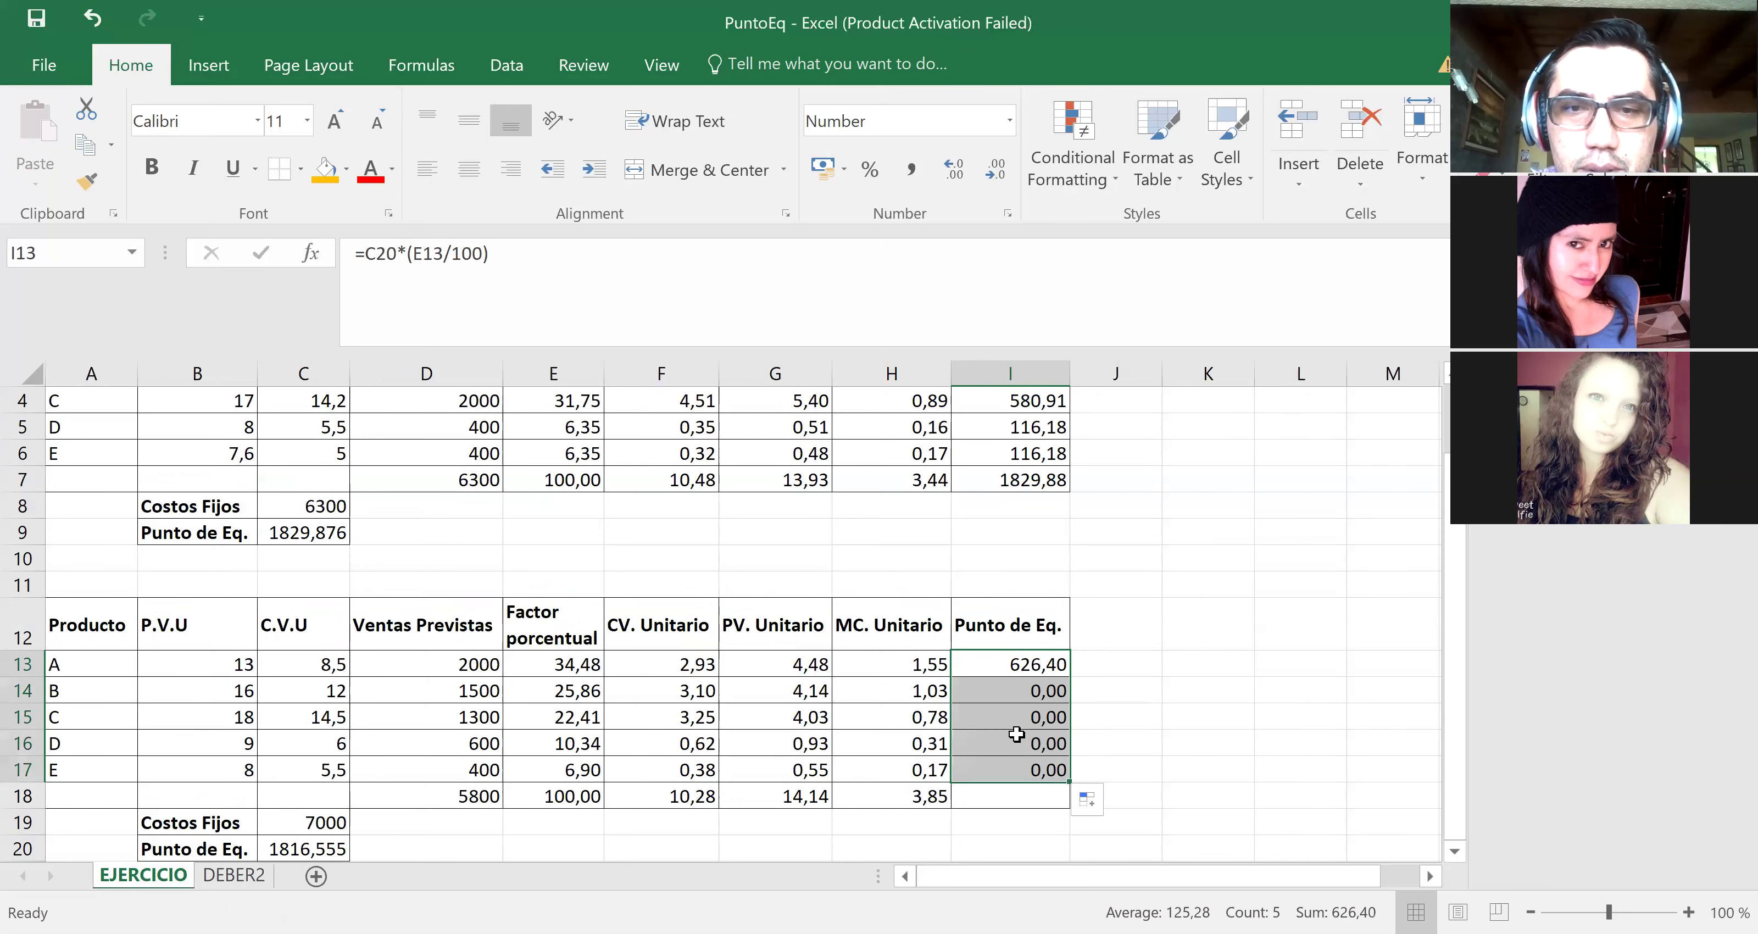
Step: Edit product B's Punto de Eq. formula in I14 to use E13 as the percentage factor
left_click(985, 695)
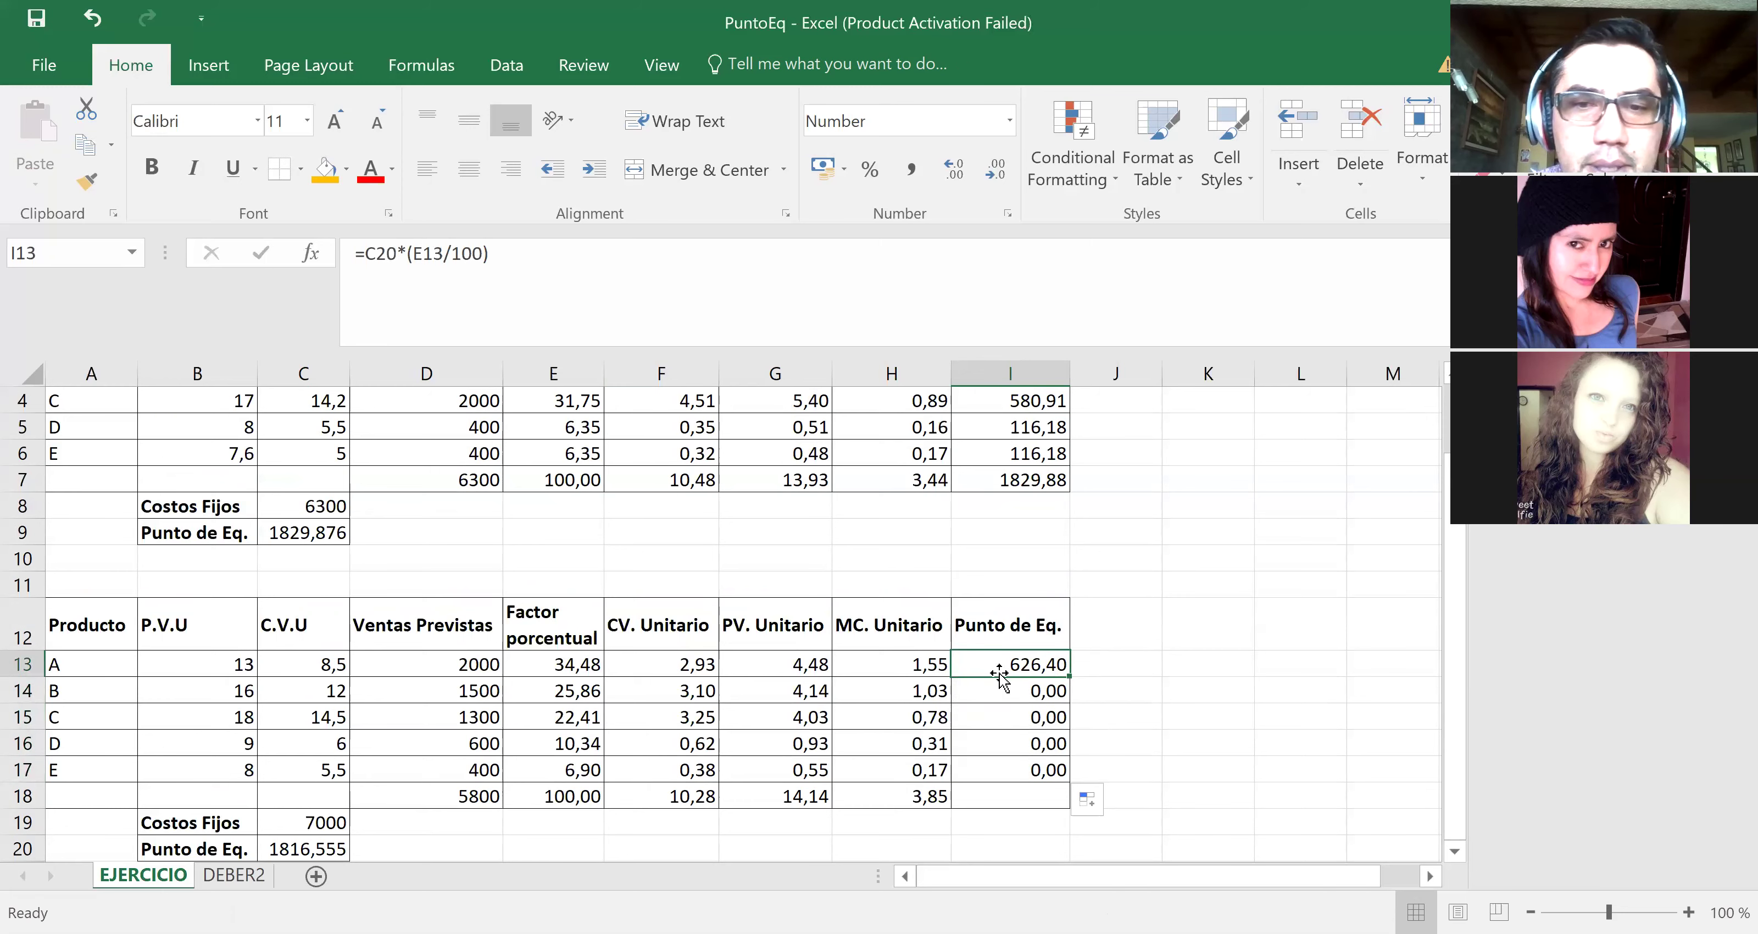
left_click(446, 253)
key("BackSpace")
type("3")
key("Return")
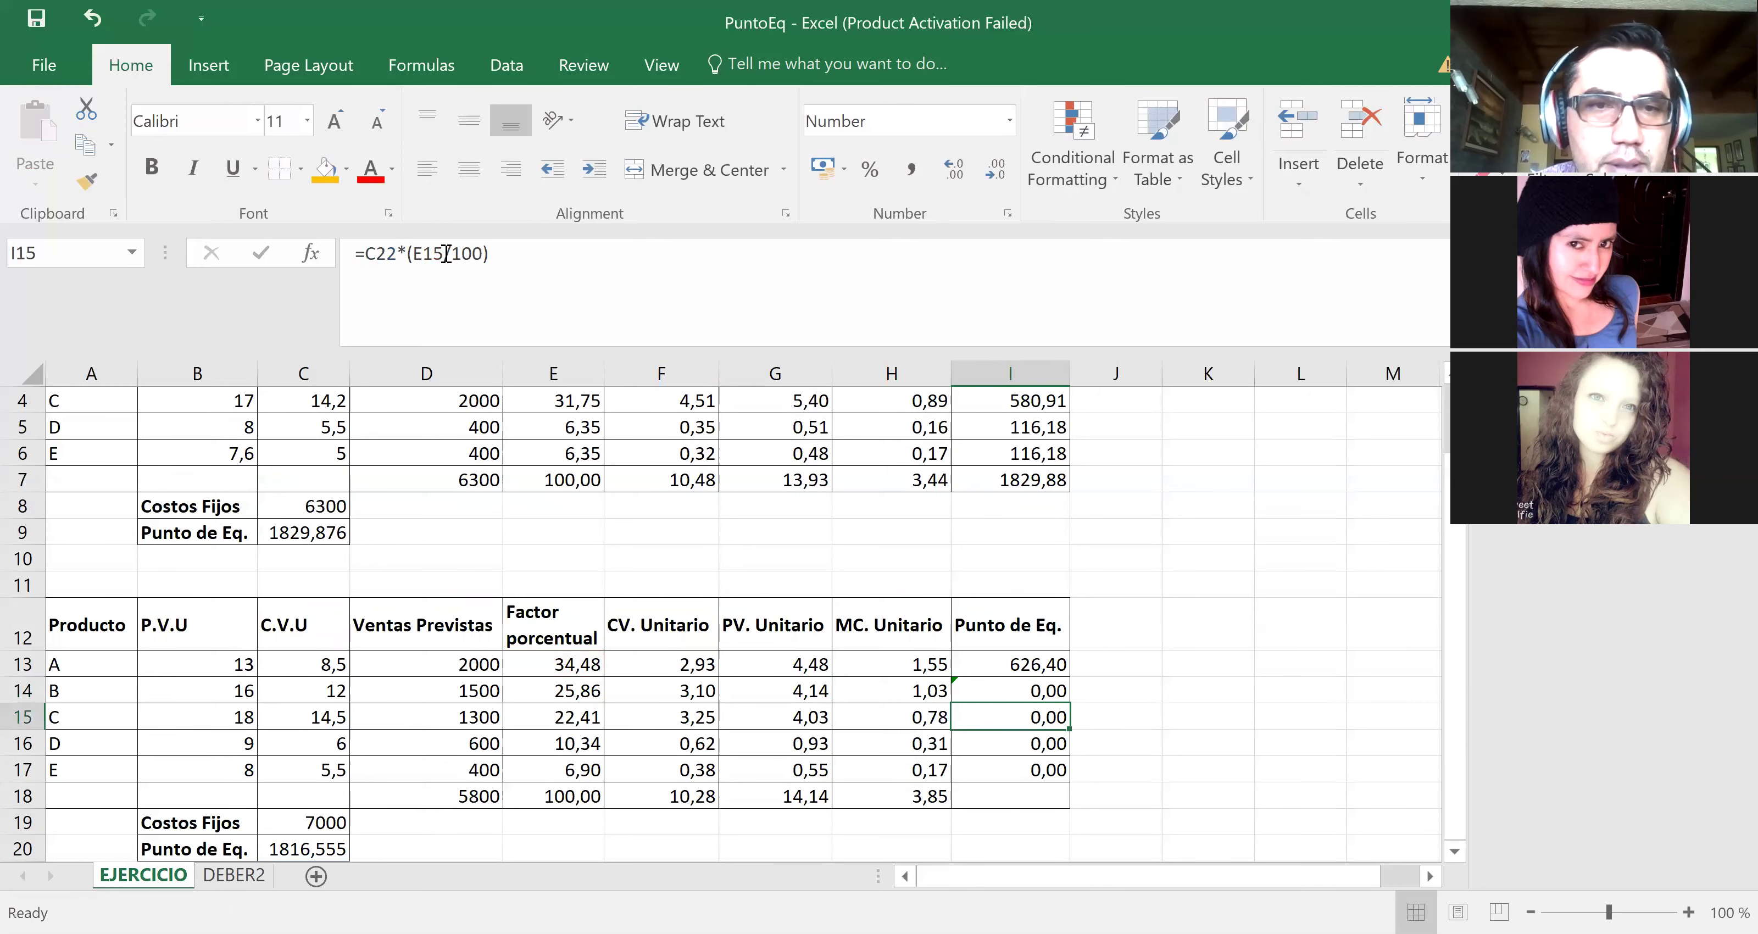
Step: Point product B's Punto de Eq. formula to the break-even cell C20, making I14 =C20*(E13/100)
left_click(1005, 692)
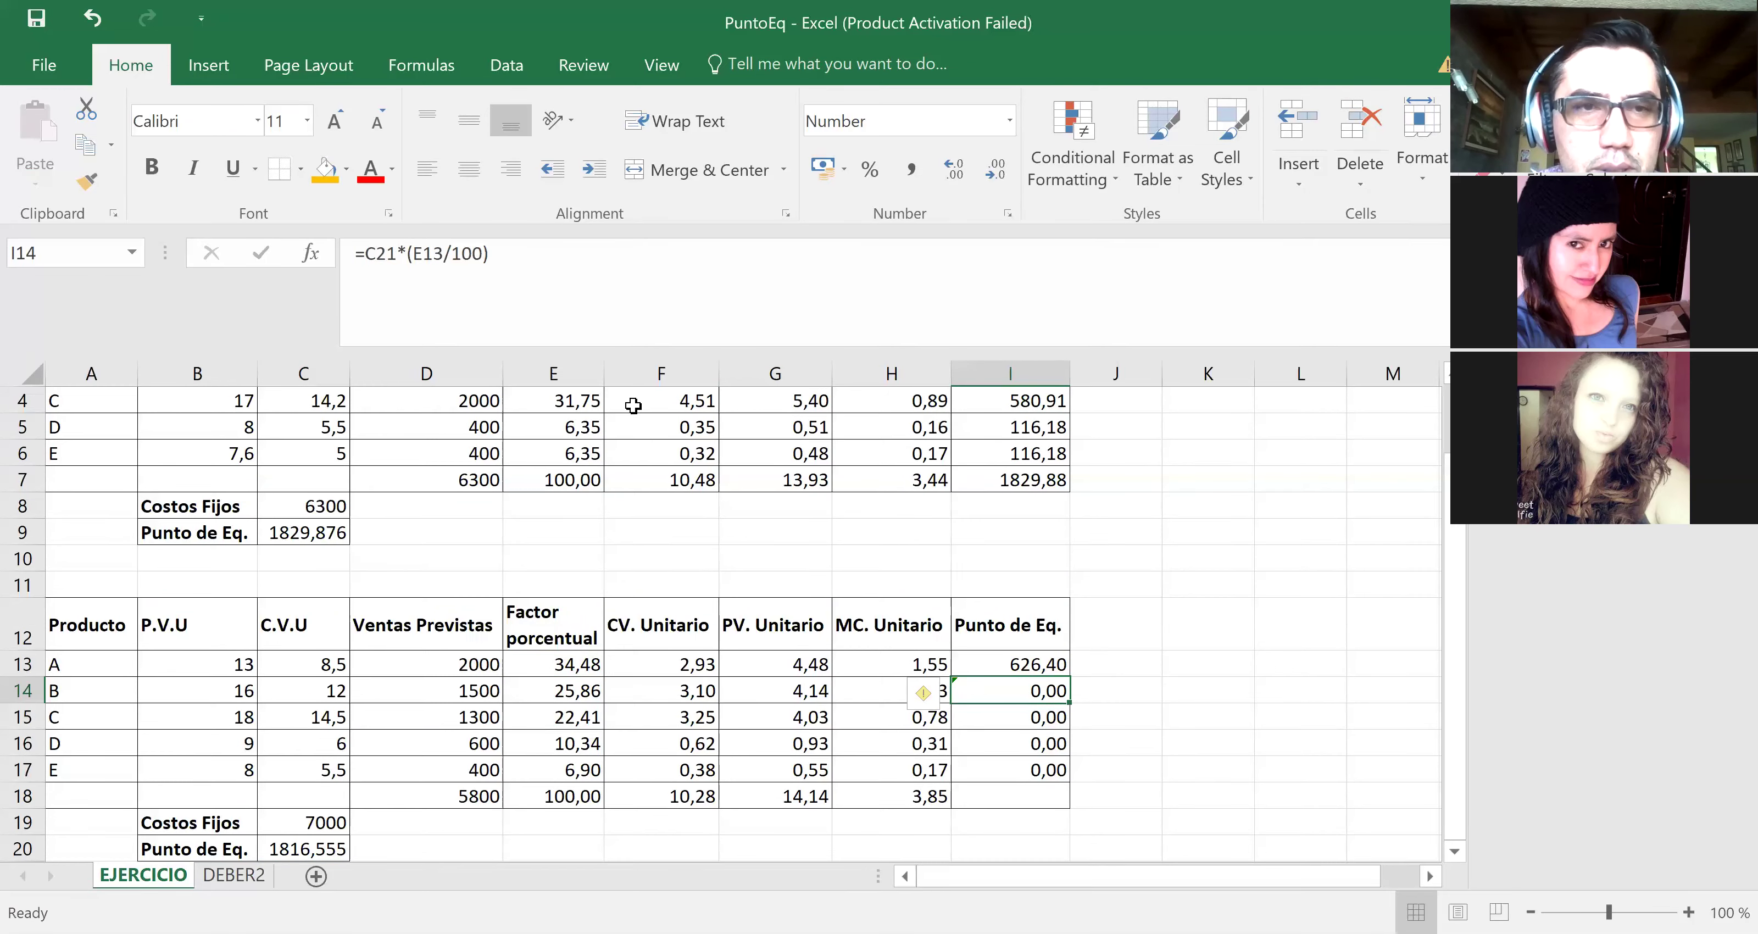
left_click(990, 664)
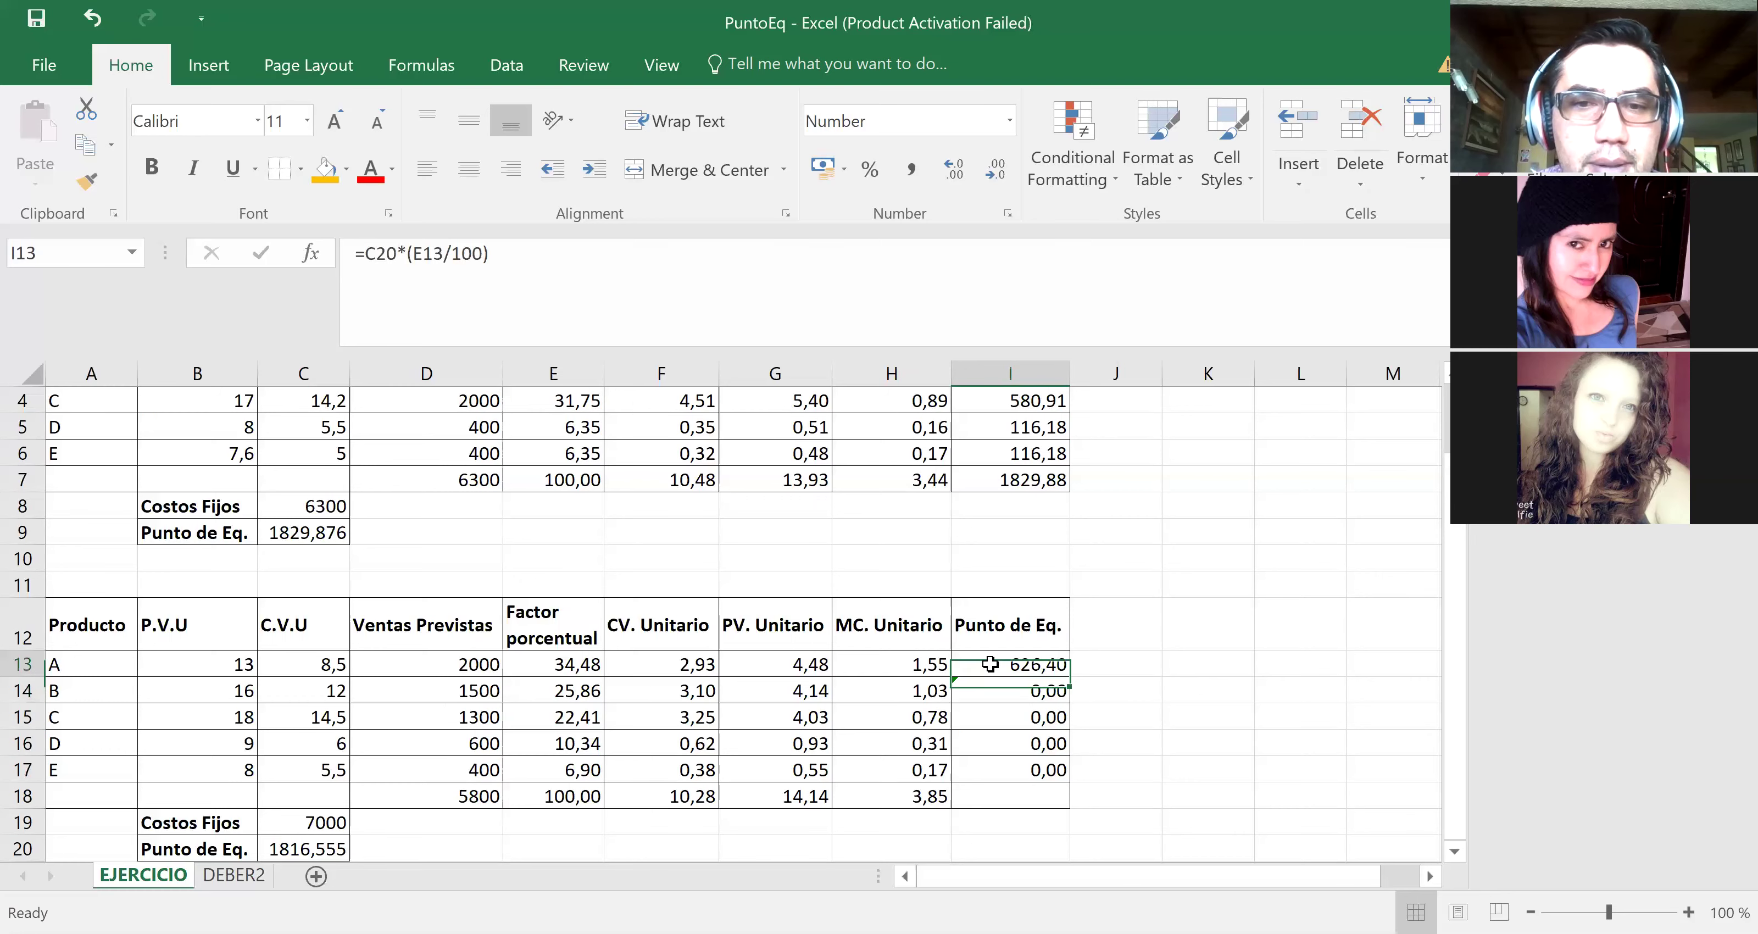
key("Down")
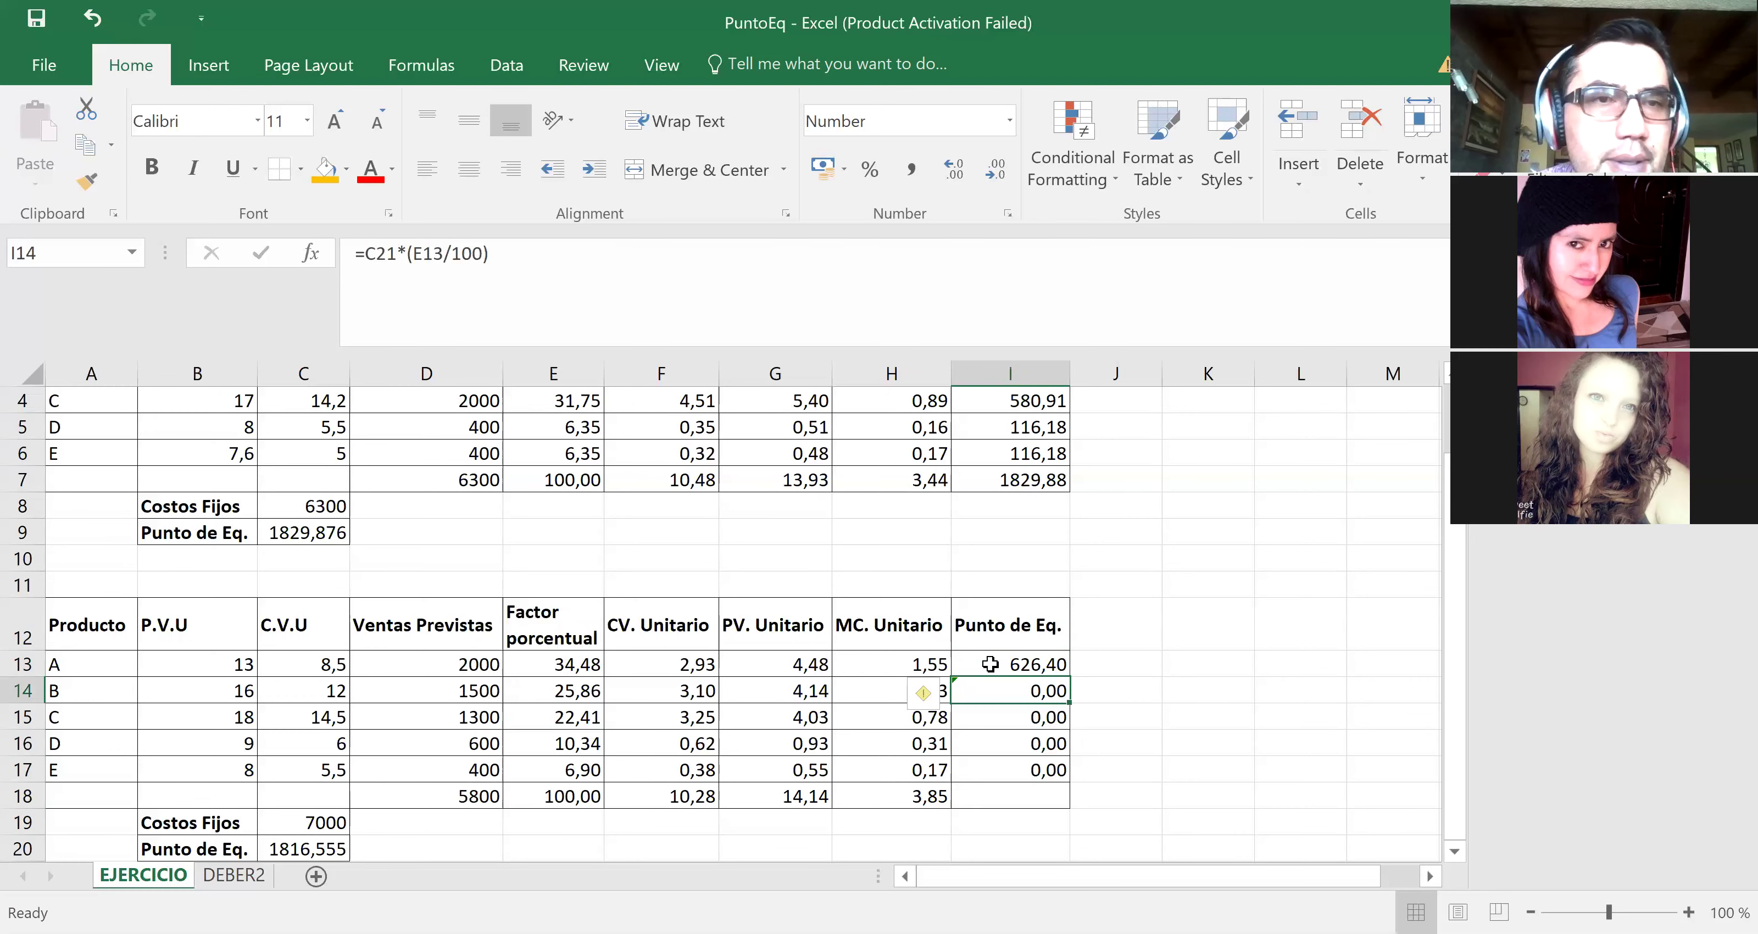
left_click(394, 256)
key("BackSpace")
type("0")
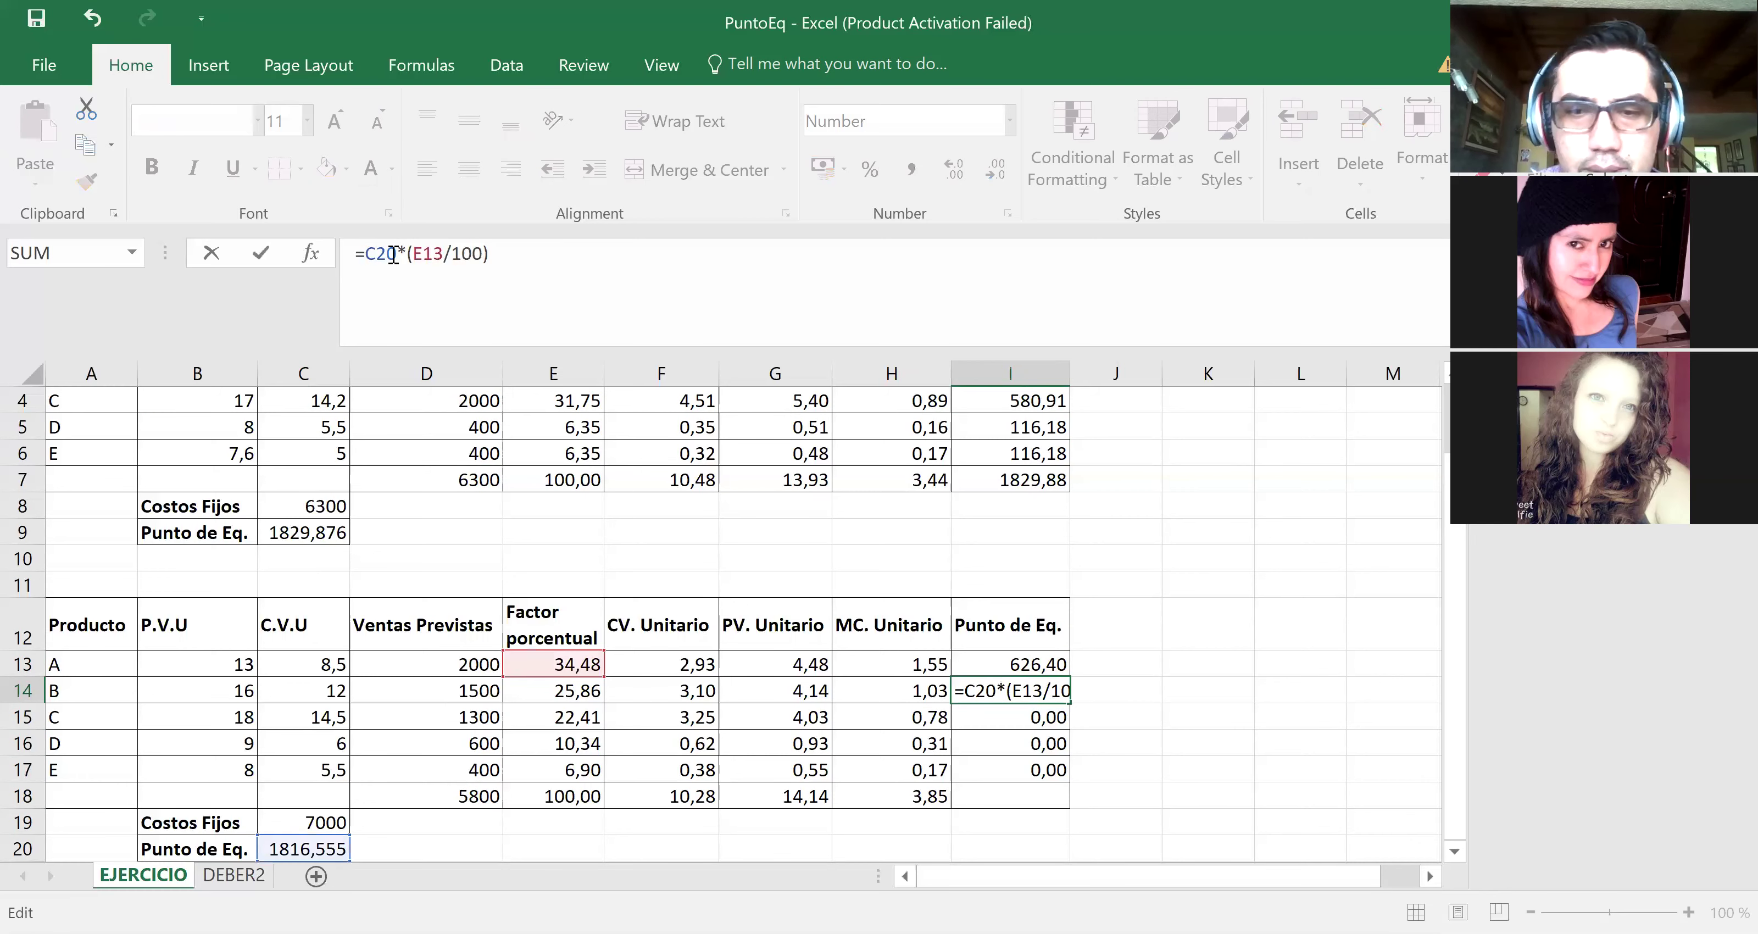
key("Return")
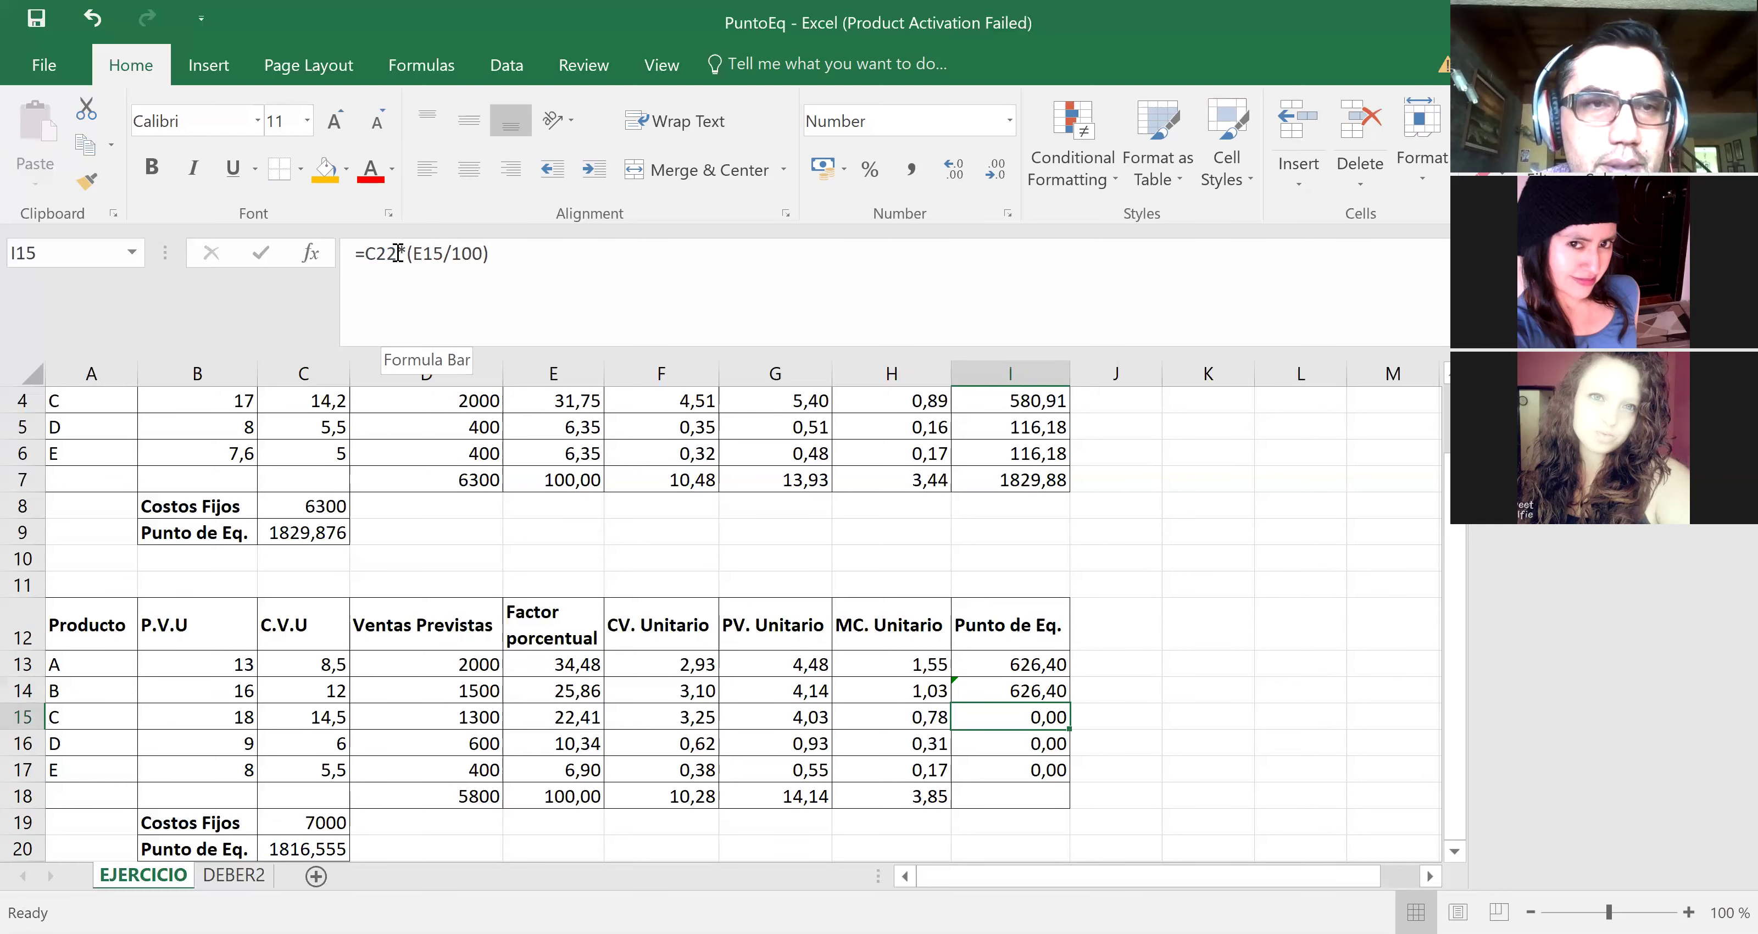
Step: Edit product C's Punto de Eq. formula in I15 to =C20*(E13/100)
left_click(396, 254)
key("BackSpace")
type("0")
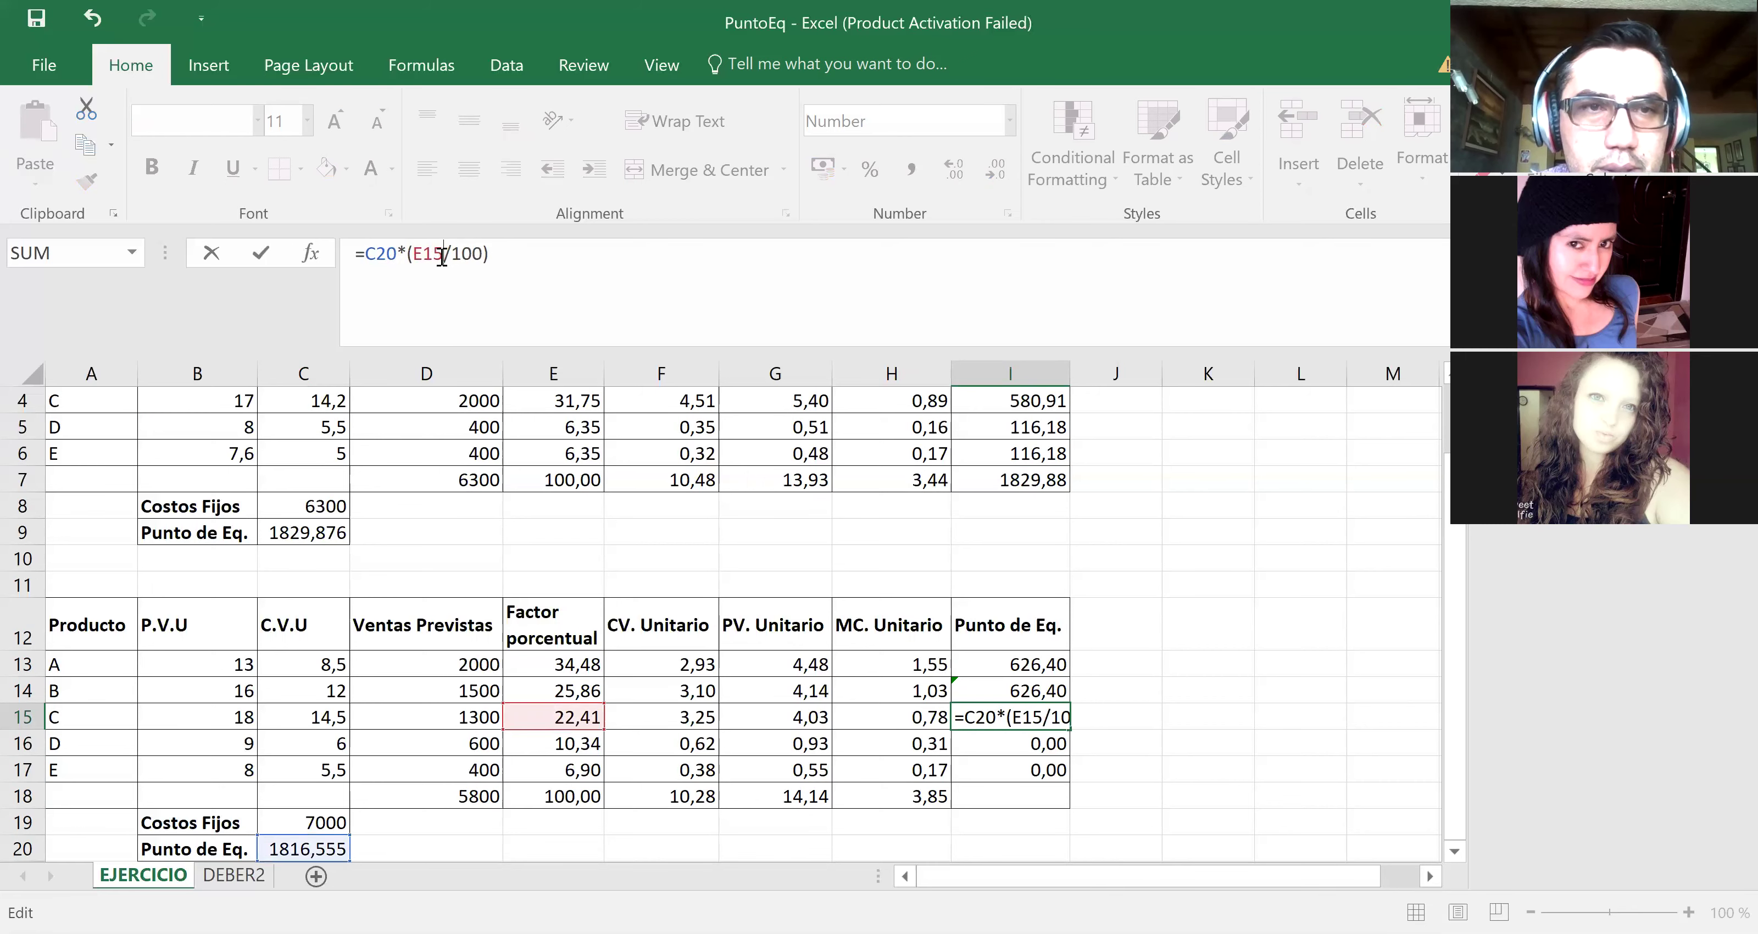
key("BackSpace")
type("3")
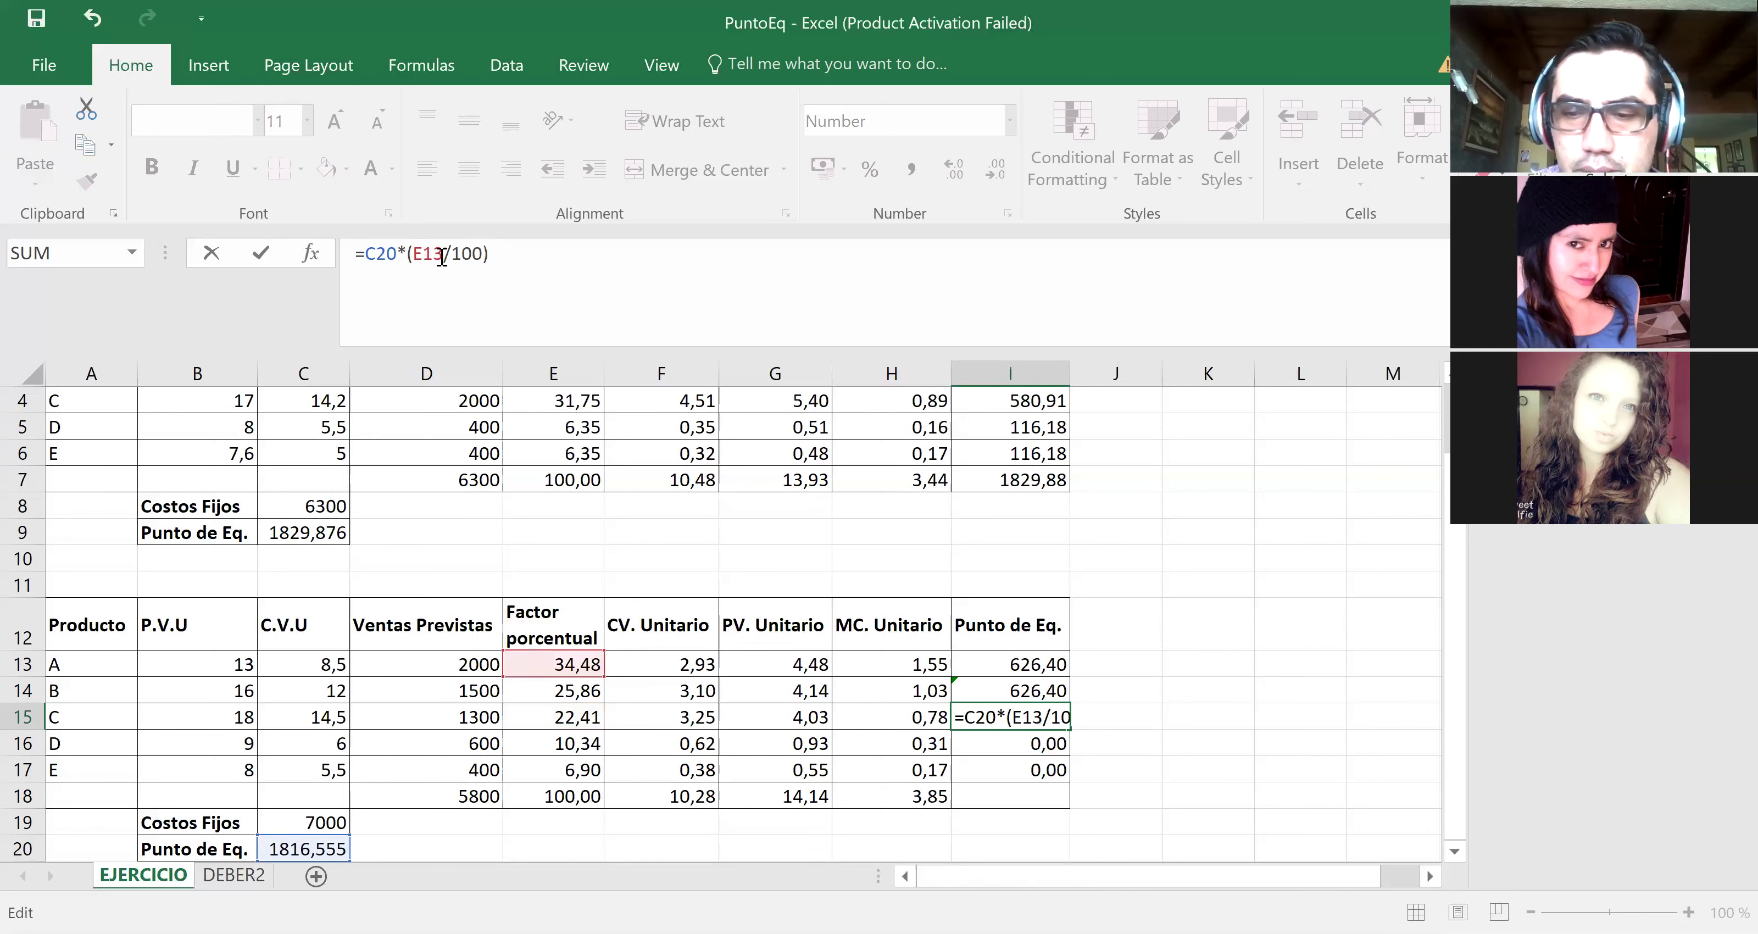
key("Return")
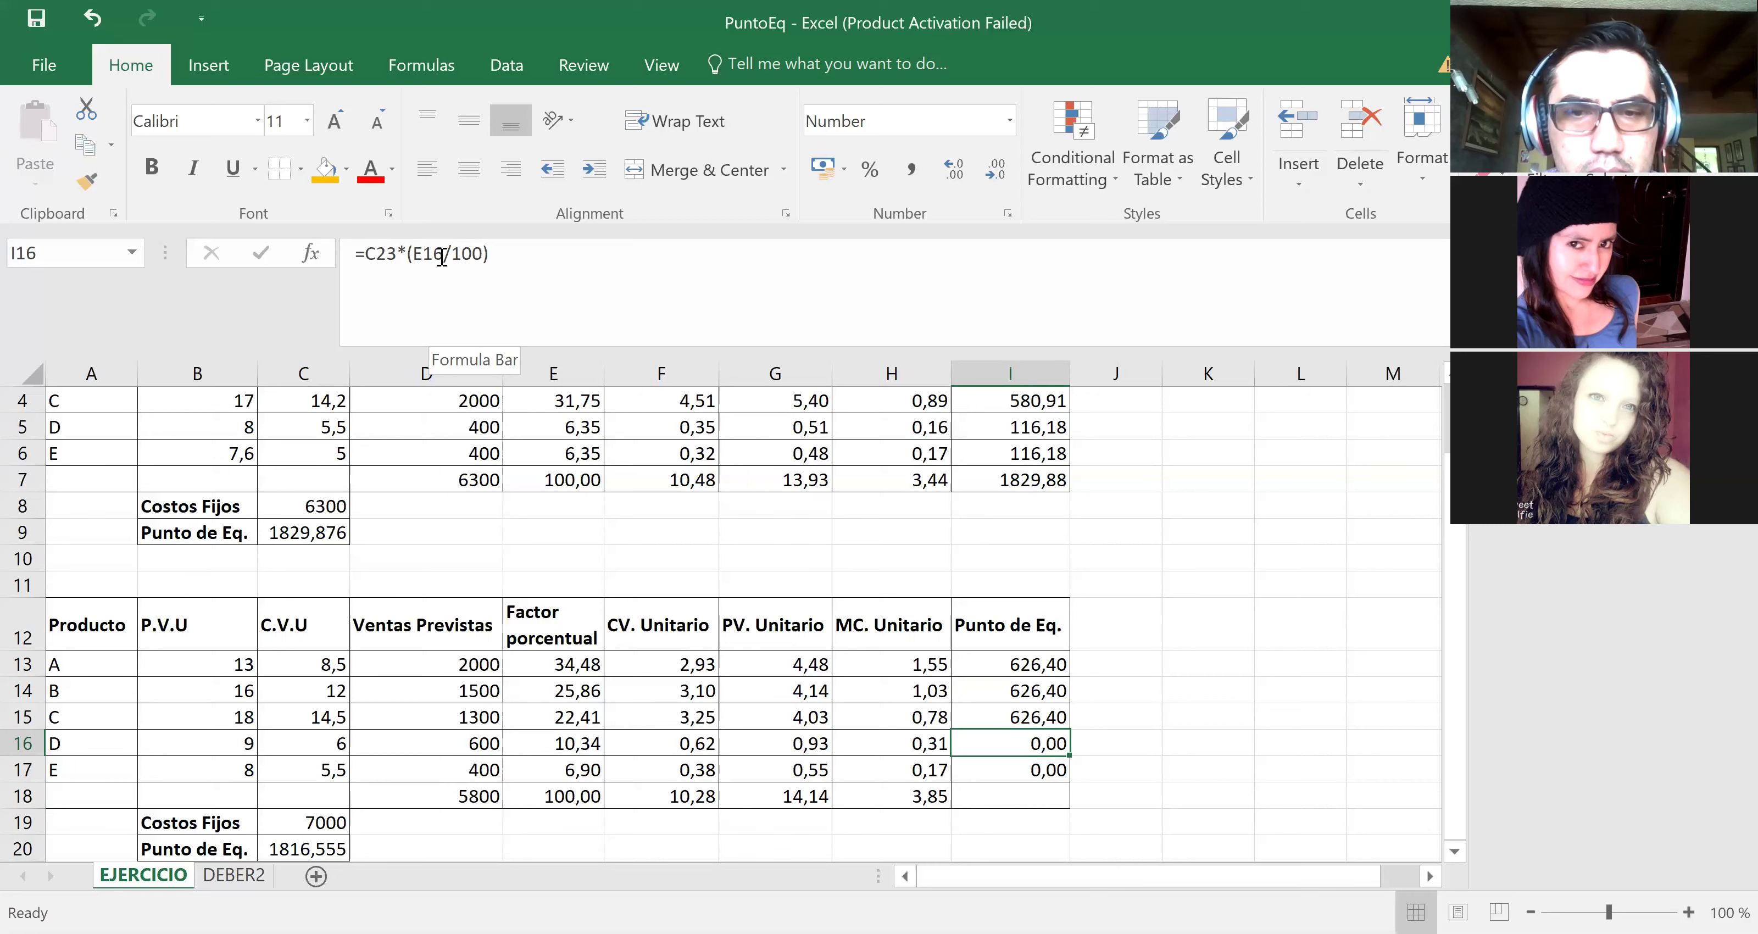
Step: Compare the Punto de Eq. formulas in column I of the second table with those of the solved table, checking their percentage factor references
key("Up")
key("Down")
key("Up")
key("Up")
key("Down")
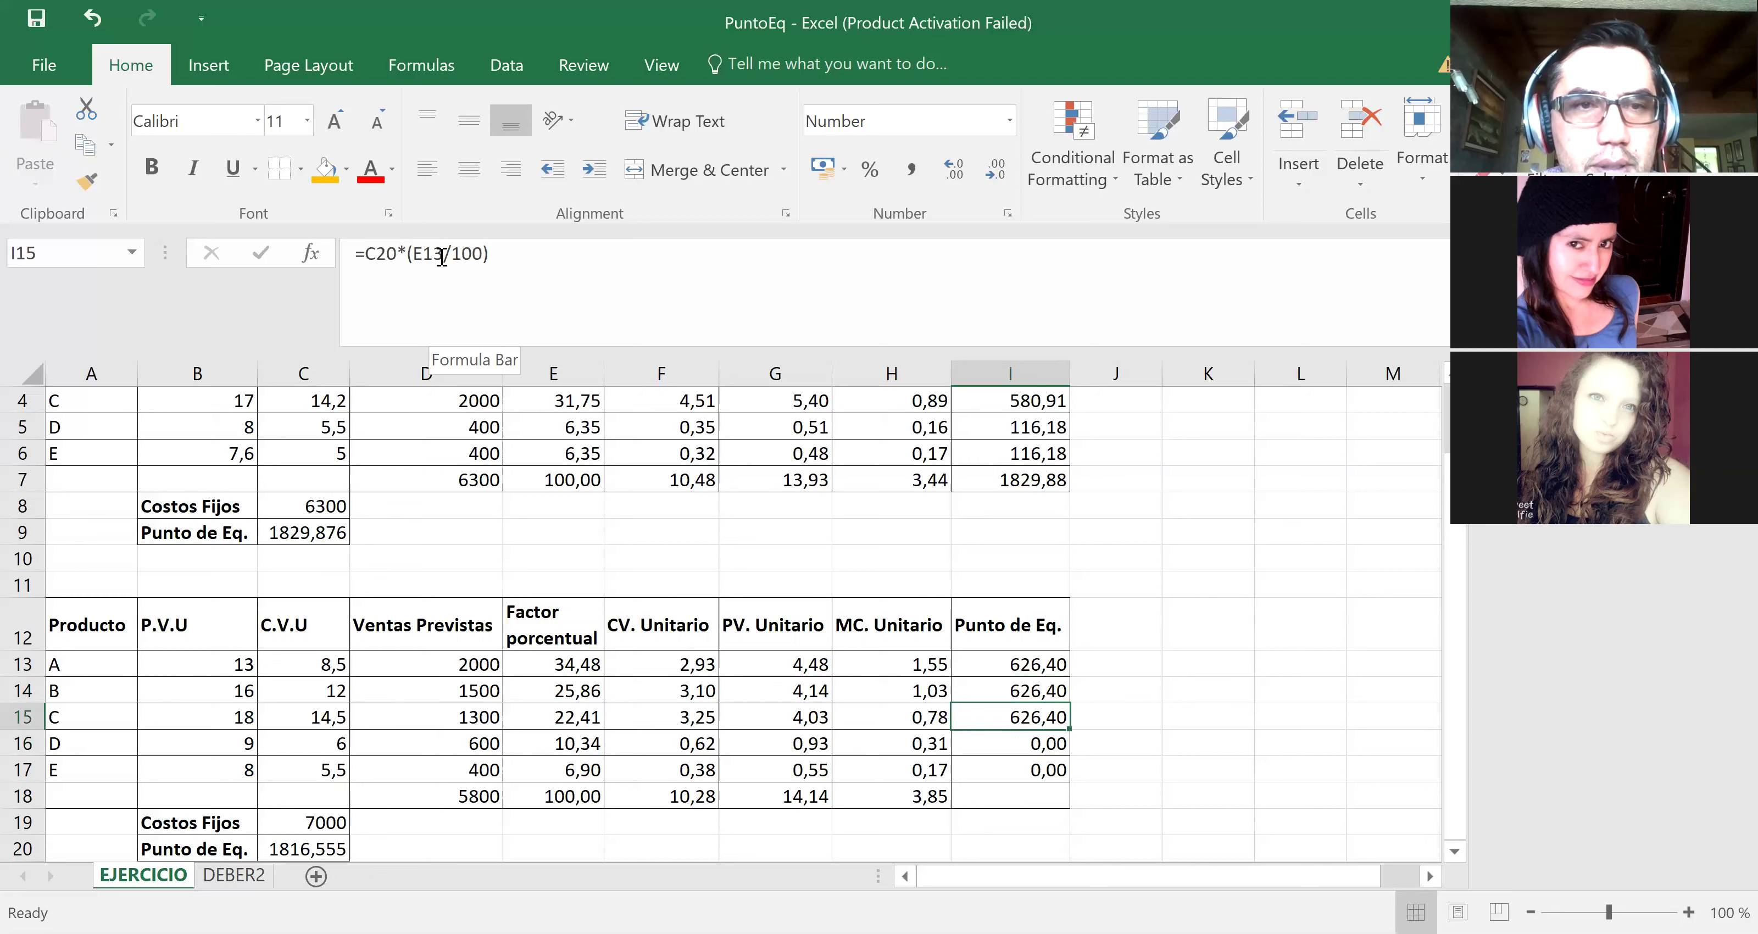
key("Up")
key("Up")
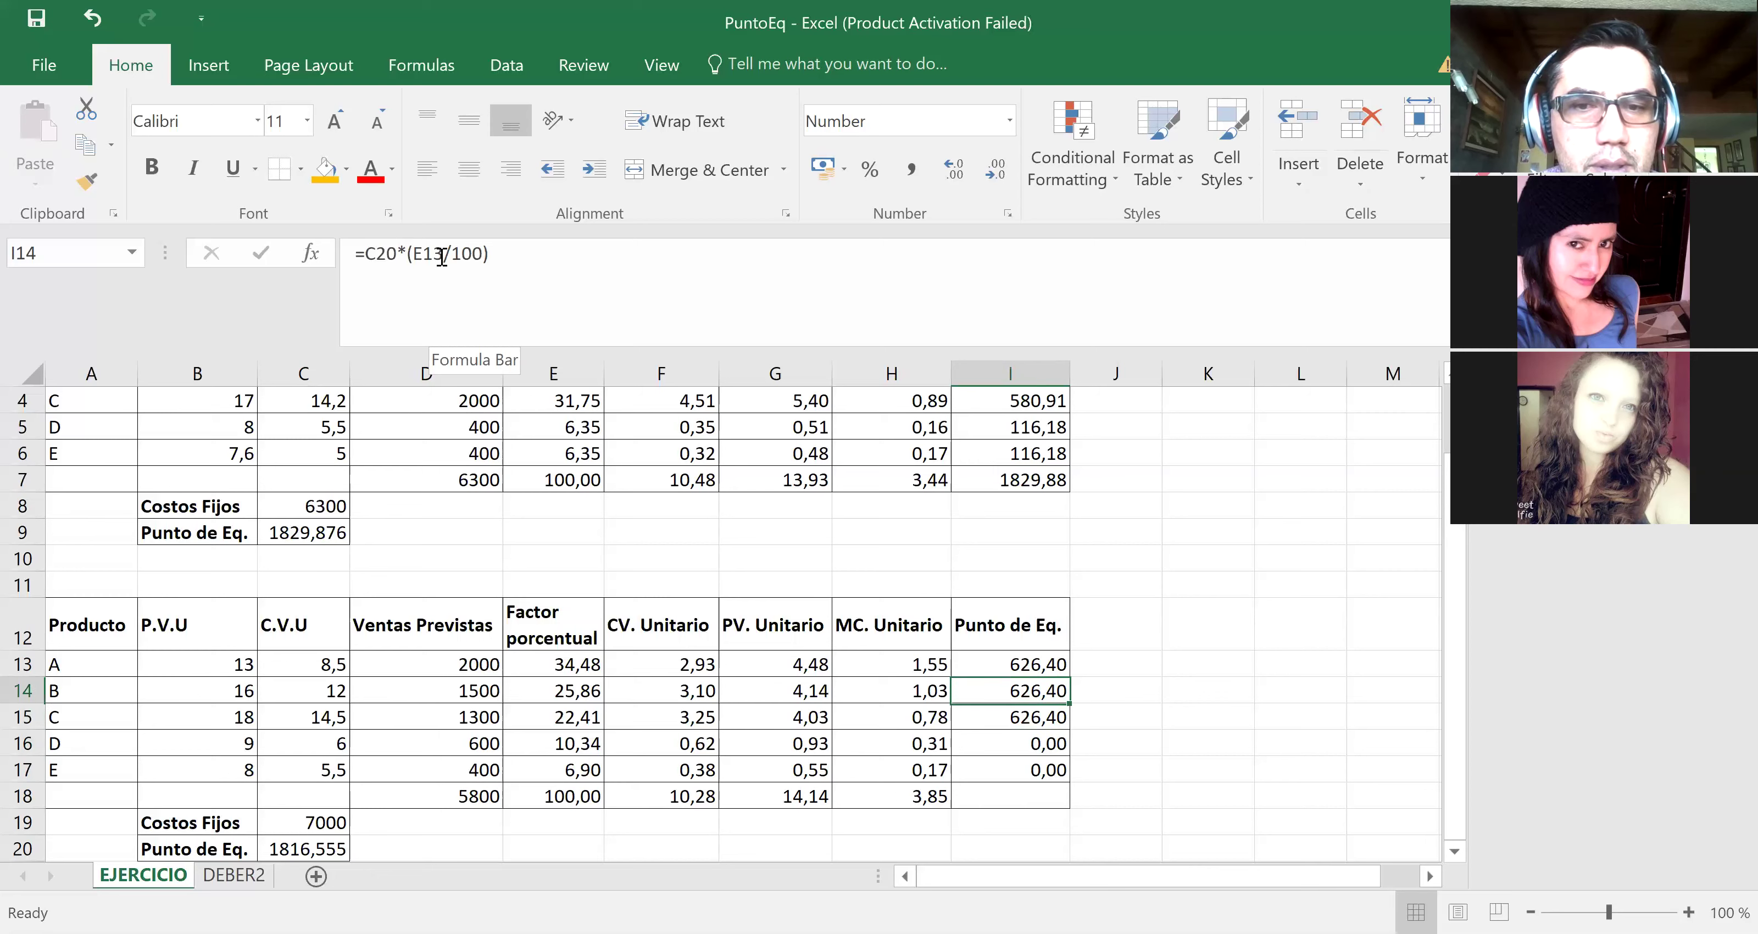
key("Up")
key("Up")
key("Up")
key("Up")
key("Up")
key("Up")
key("Up")
key("Up")
key("Up")
key("Up")
key("Up")
key("Up")
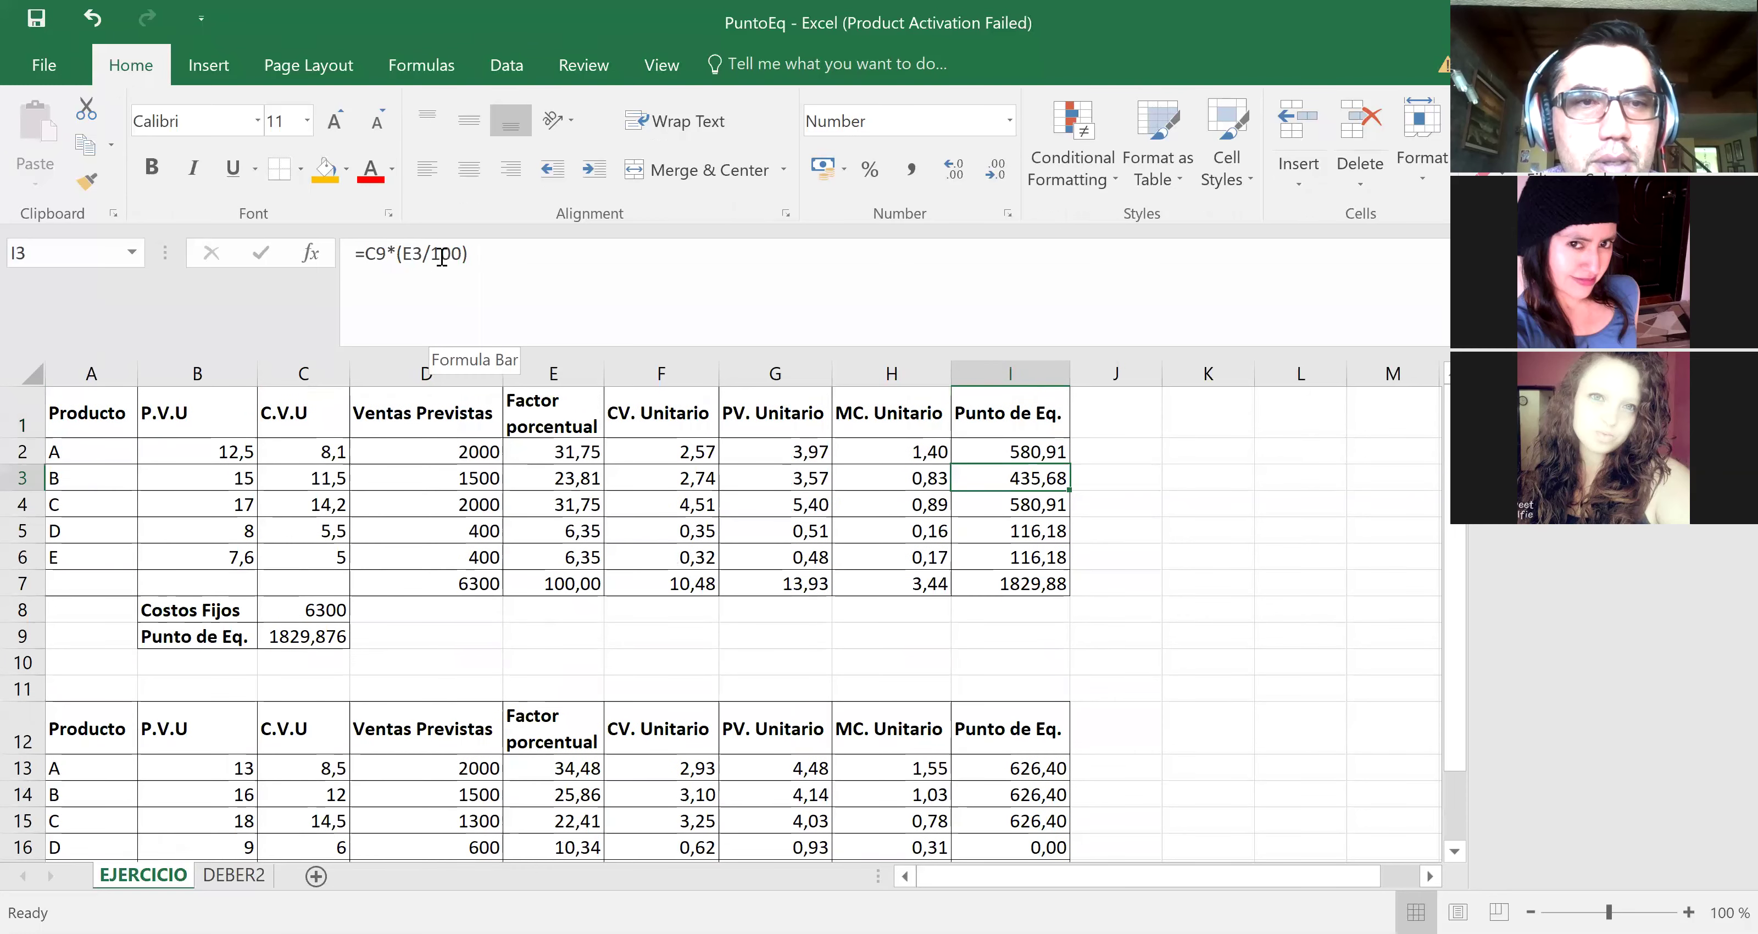
key("Up")
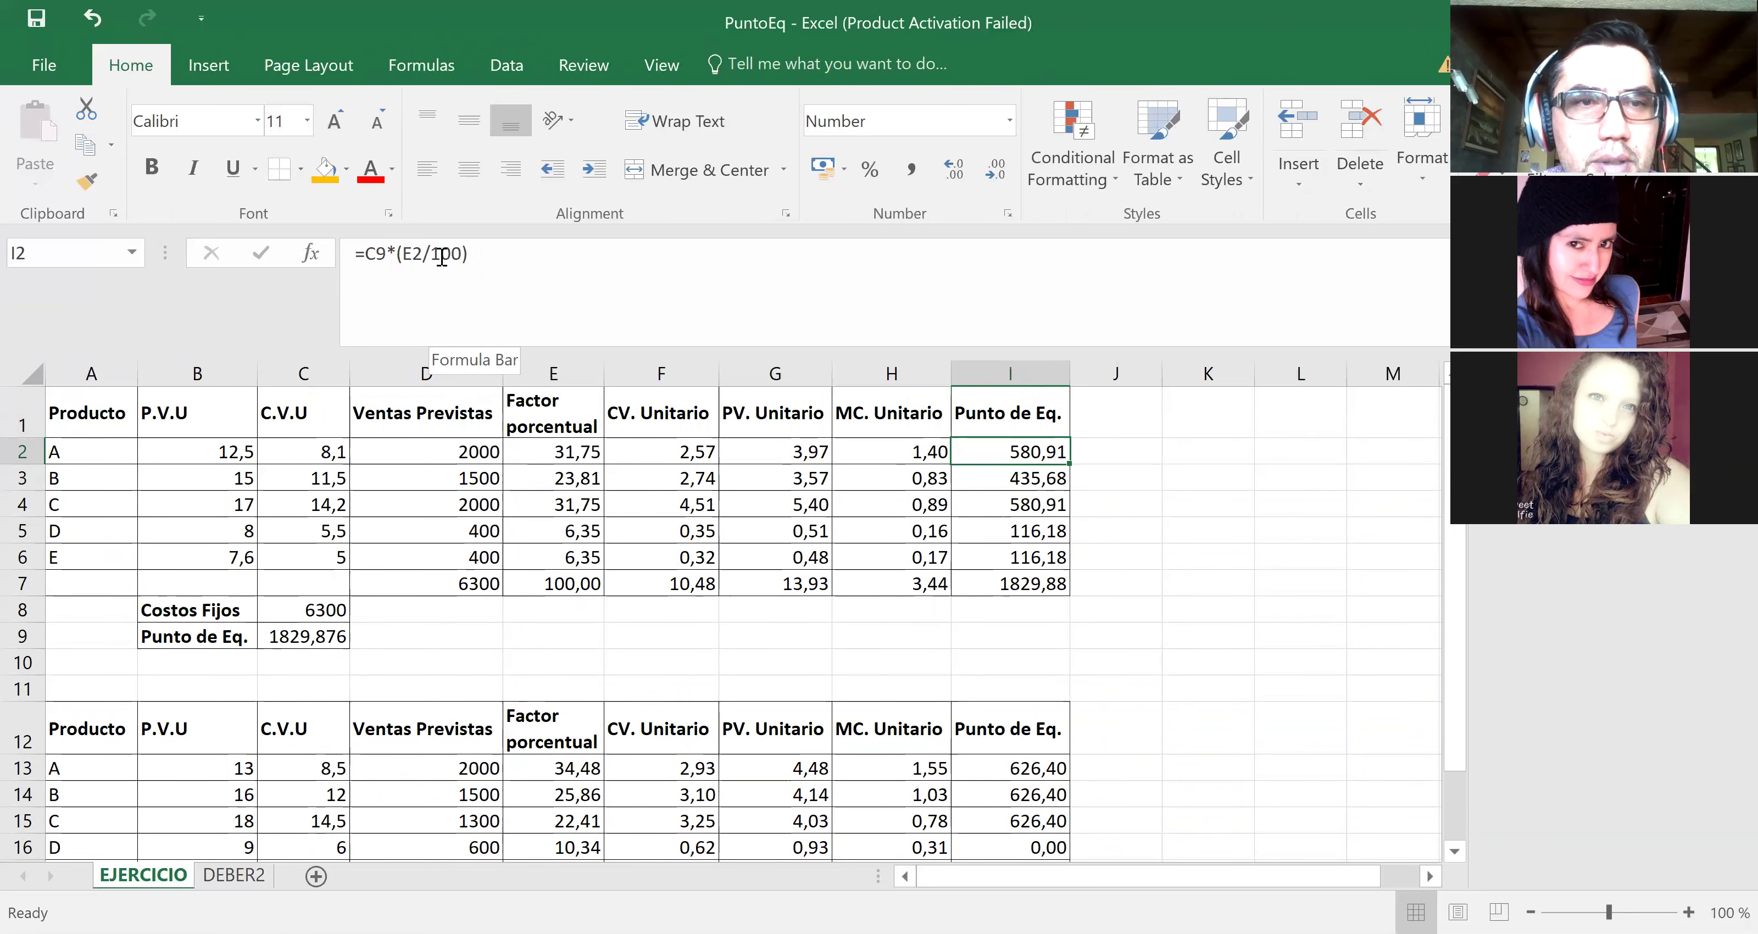
key("Down")
key("Down")
key("Down")
key("Down")
key("Down")
key("Down")
key("Down")
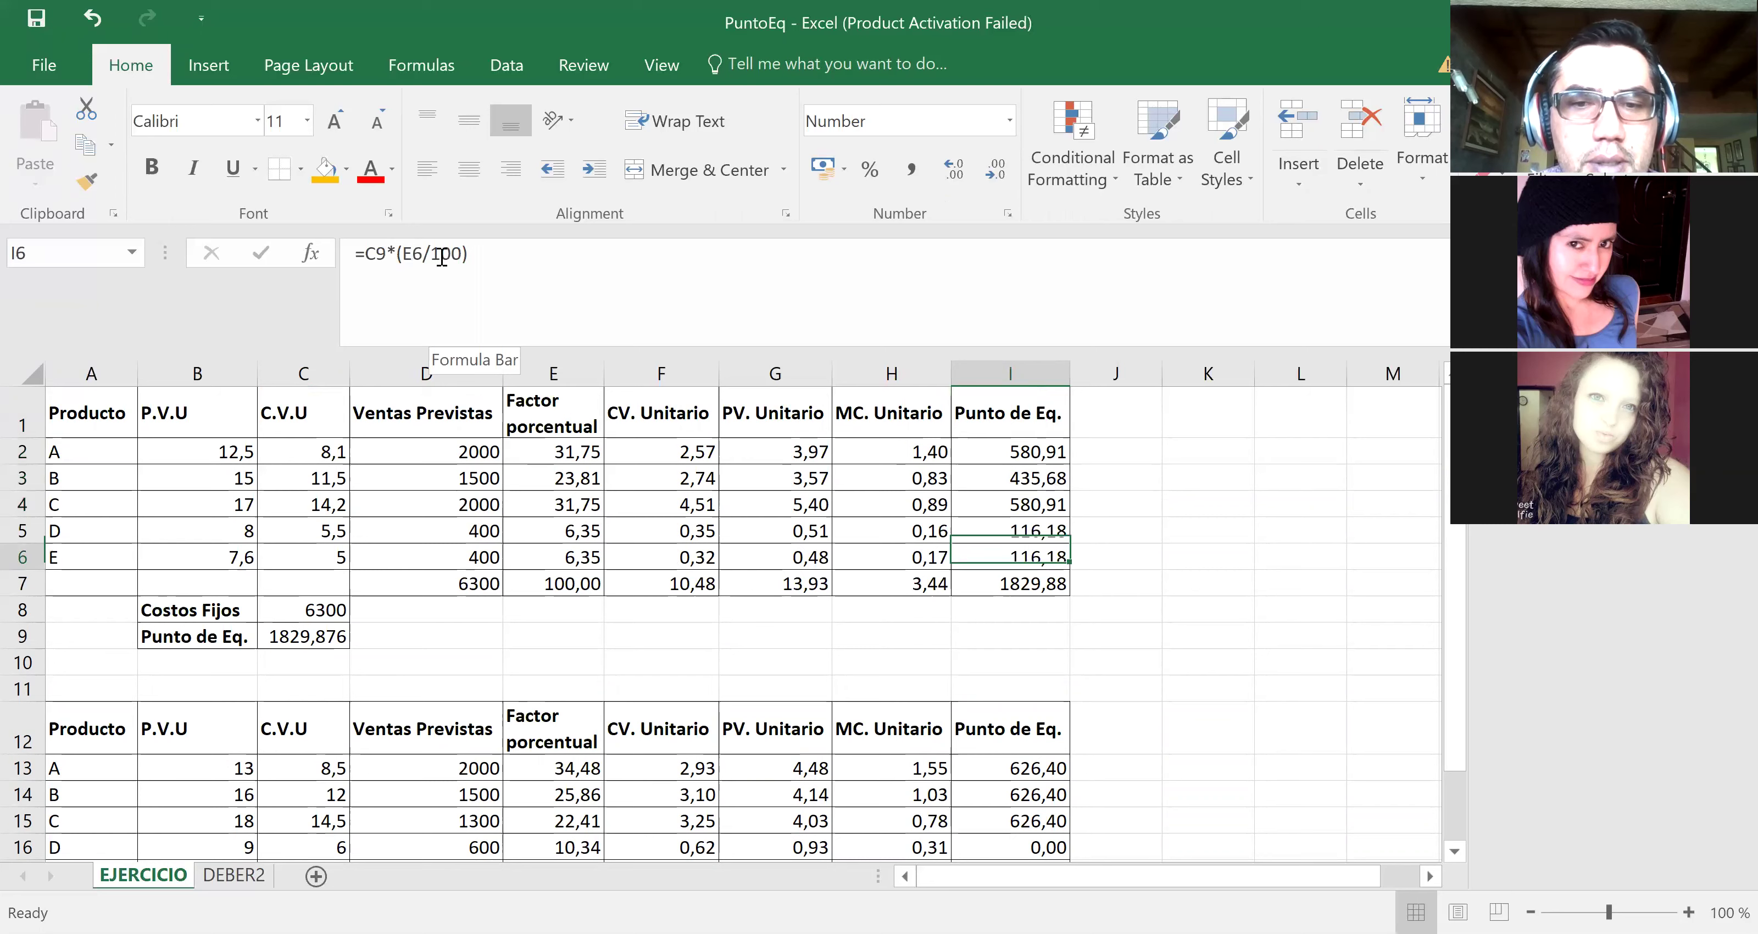
key("Down")
key("Down")
key("Down")
key("Down")
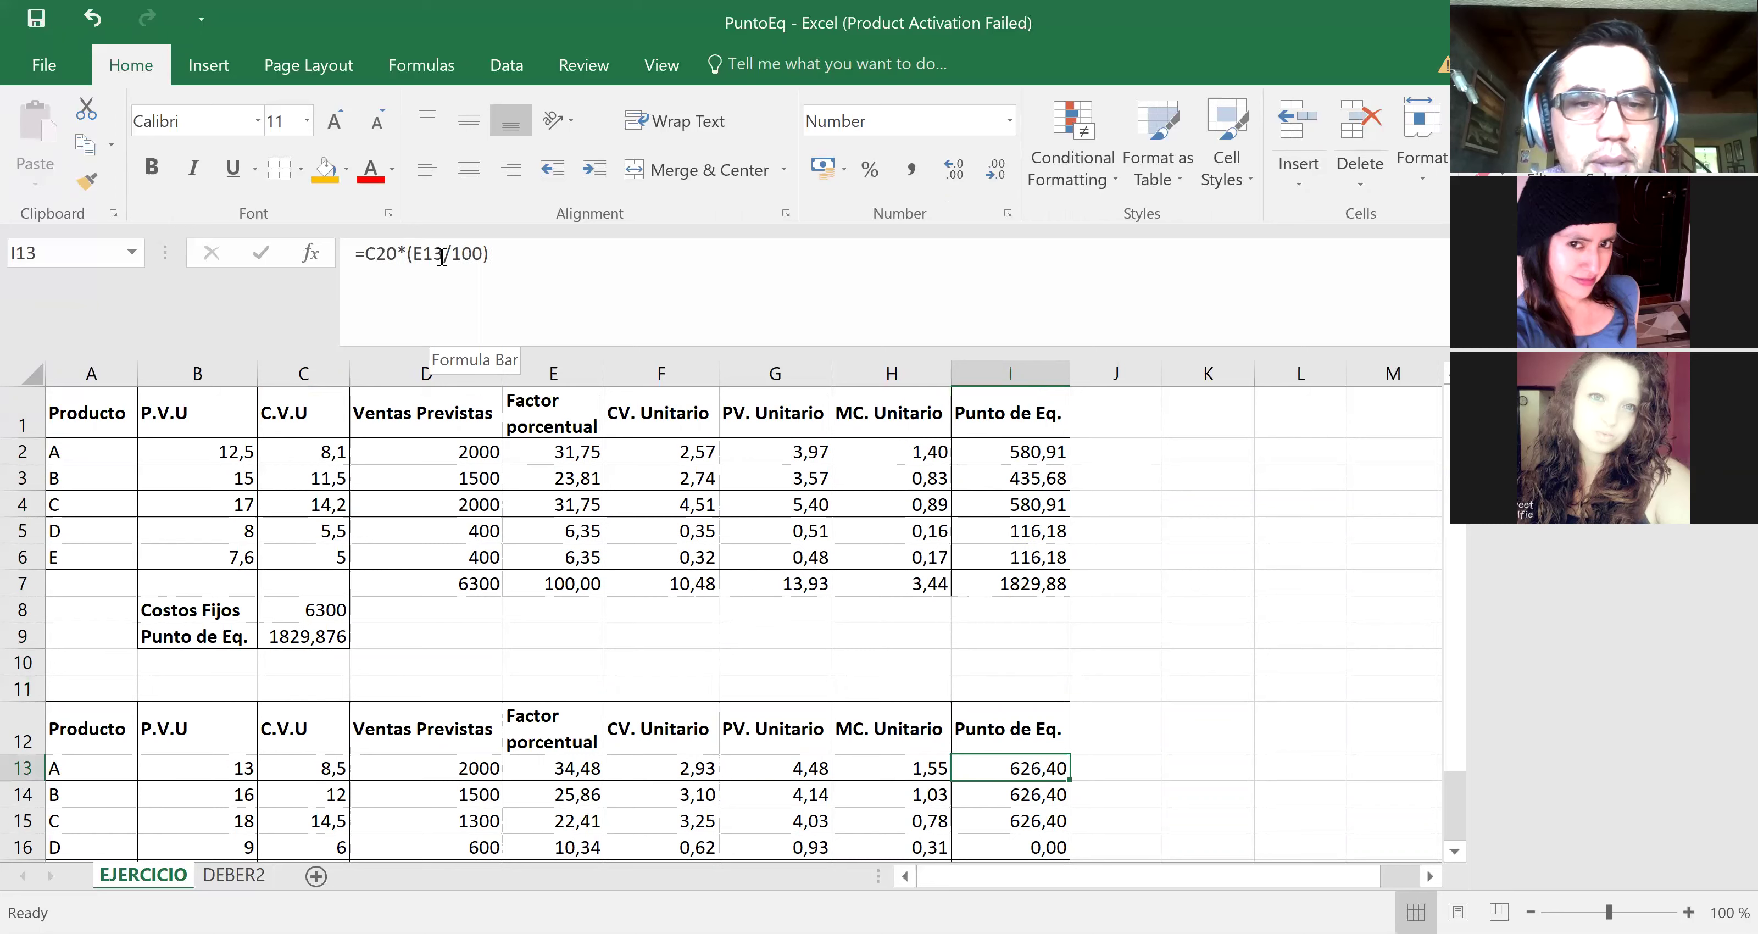
key("Up")
key("Up")
key("Down")
key("Down")
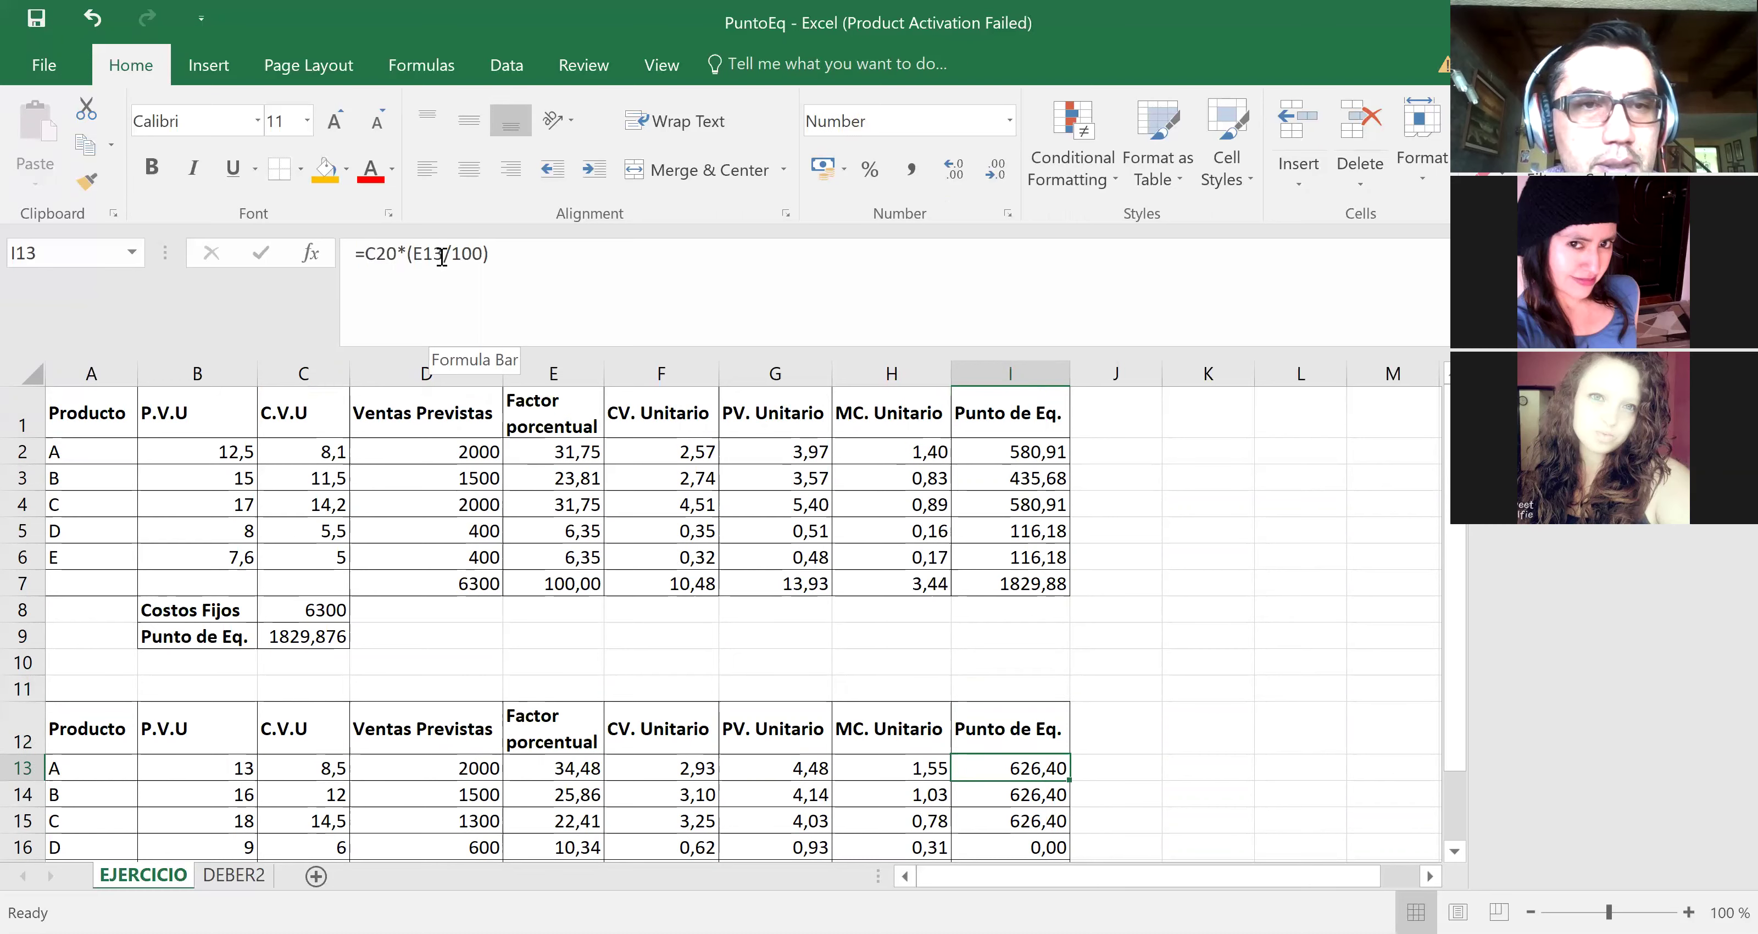
Step: Correct product B's Punto de Eq. formula in I14 to use its own percentage factor, making it =C20*(E14/100)
key("Down")
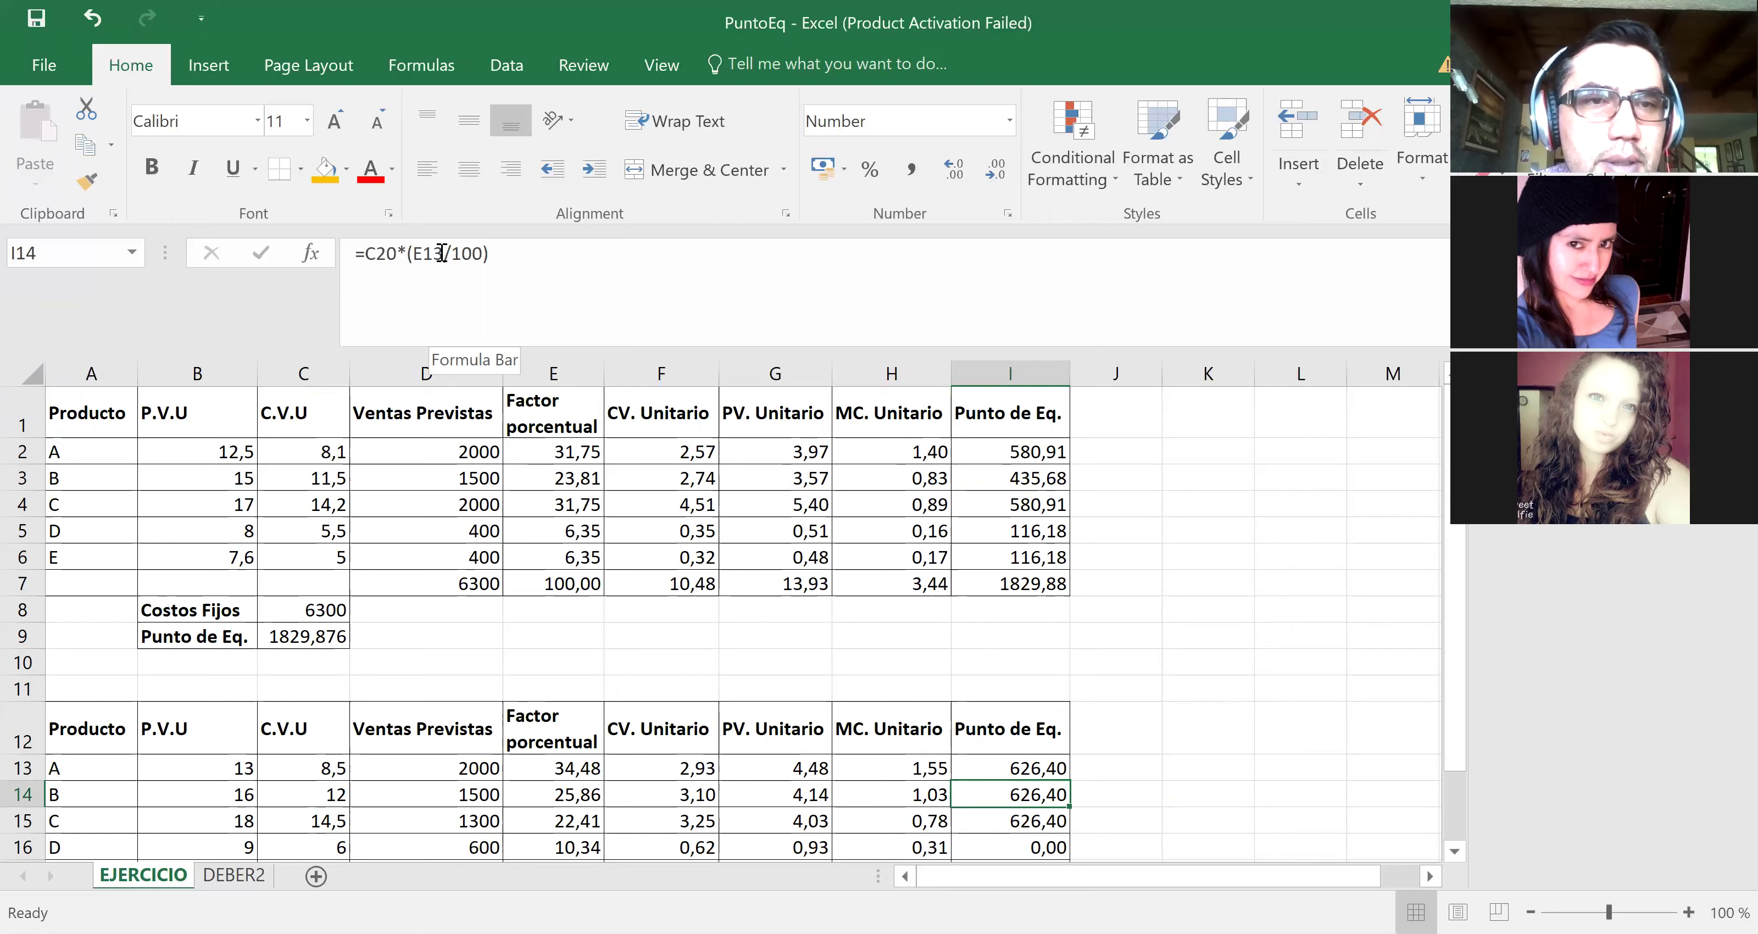
left_click(442, 256)
key("BackSpace")
type("4")
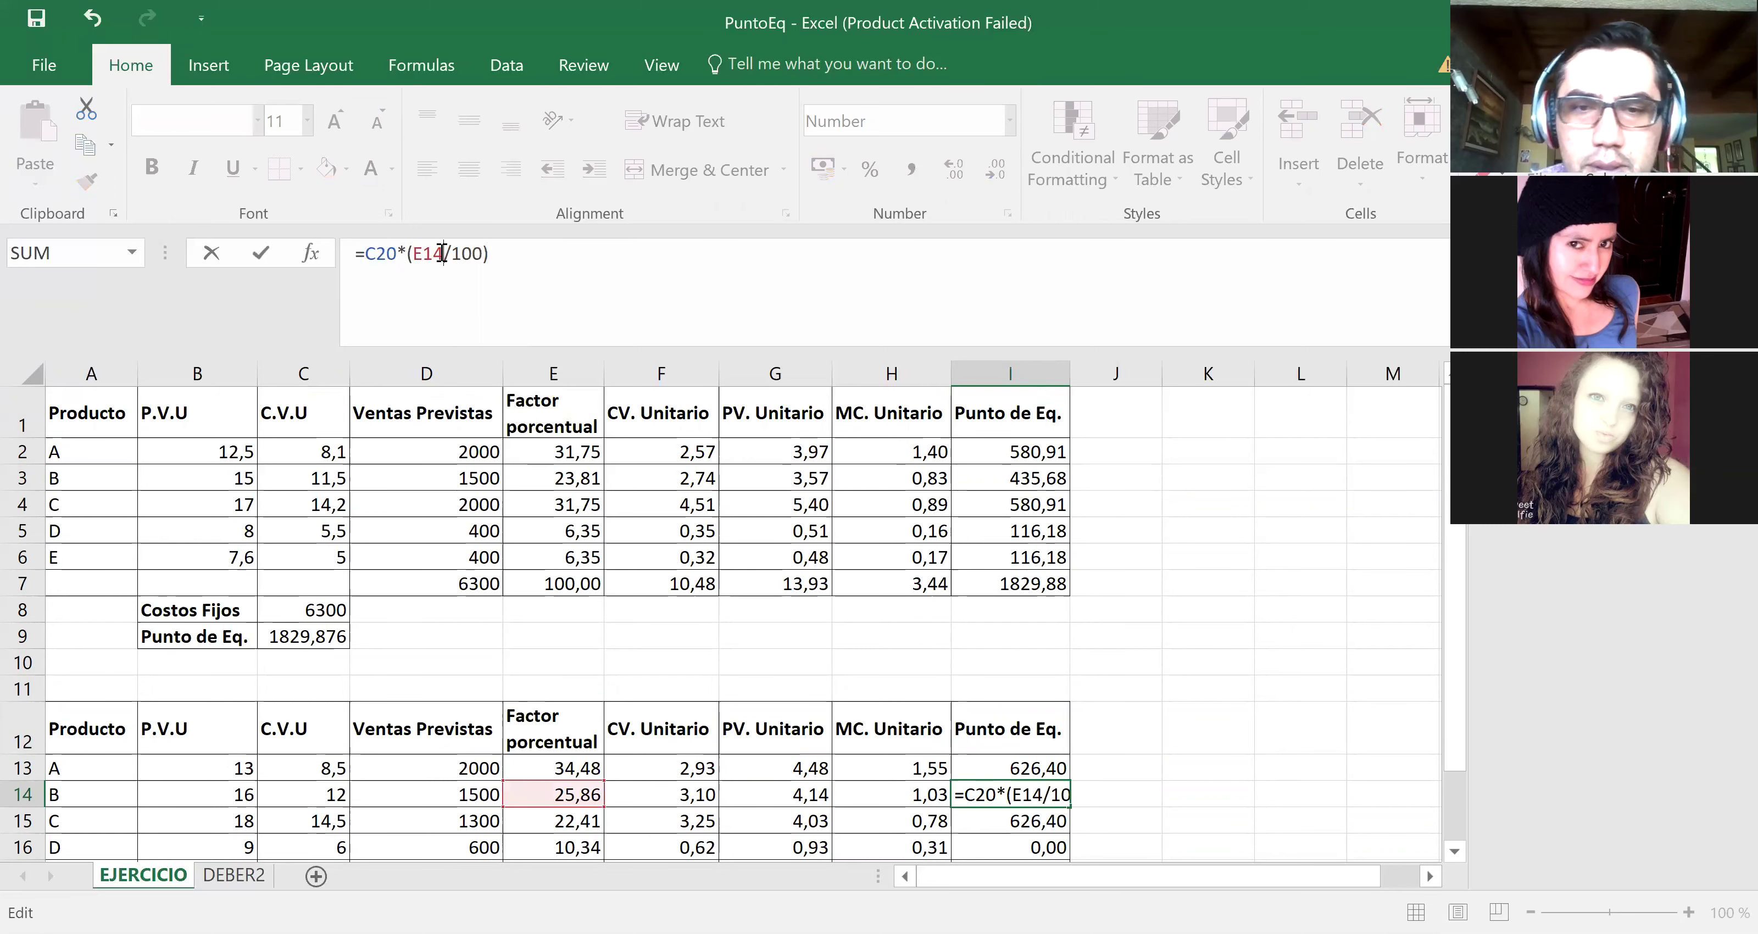
key("Return")
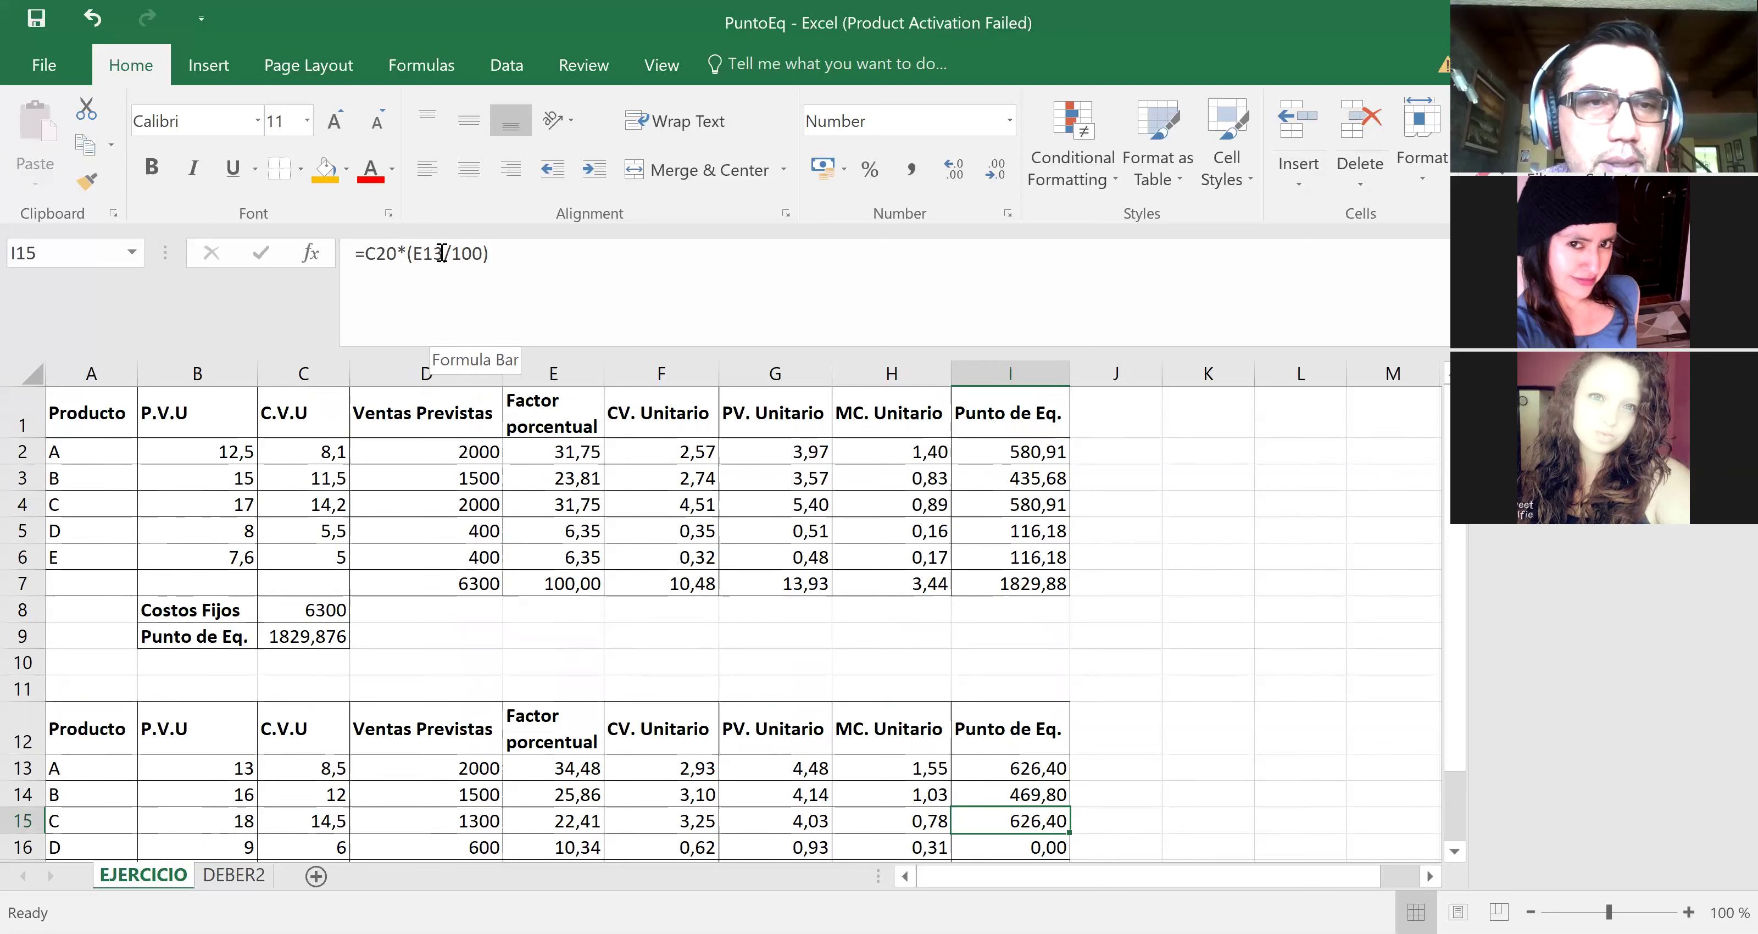
Step: Correct product C's Punto de Eq. formula in I15 to use percentage factor E15, making it =C20*(E15/100)
left_click(443, 253)
key("BackSpace")
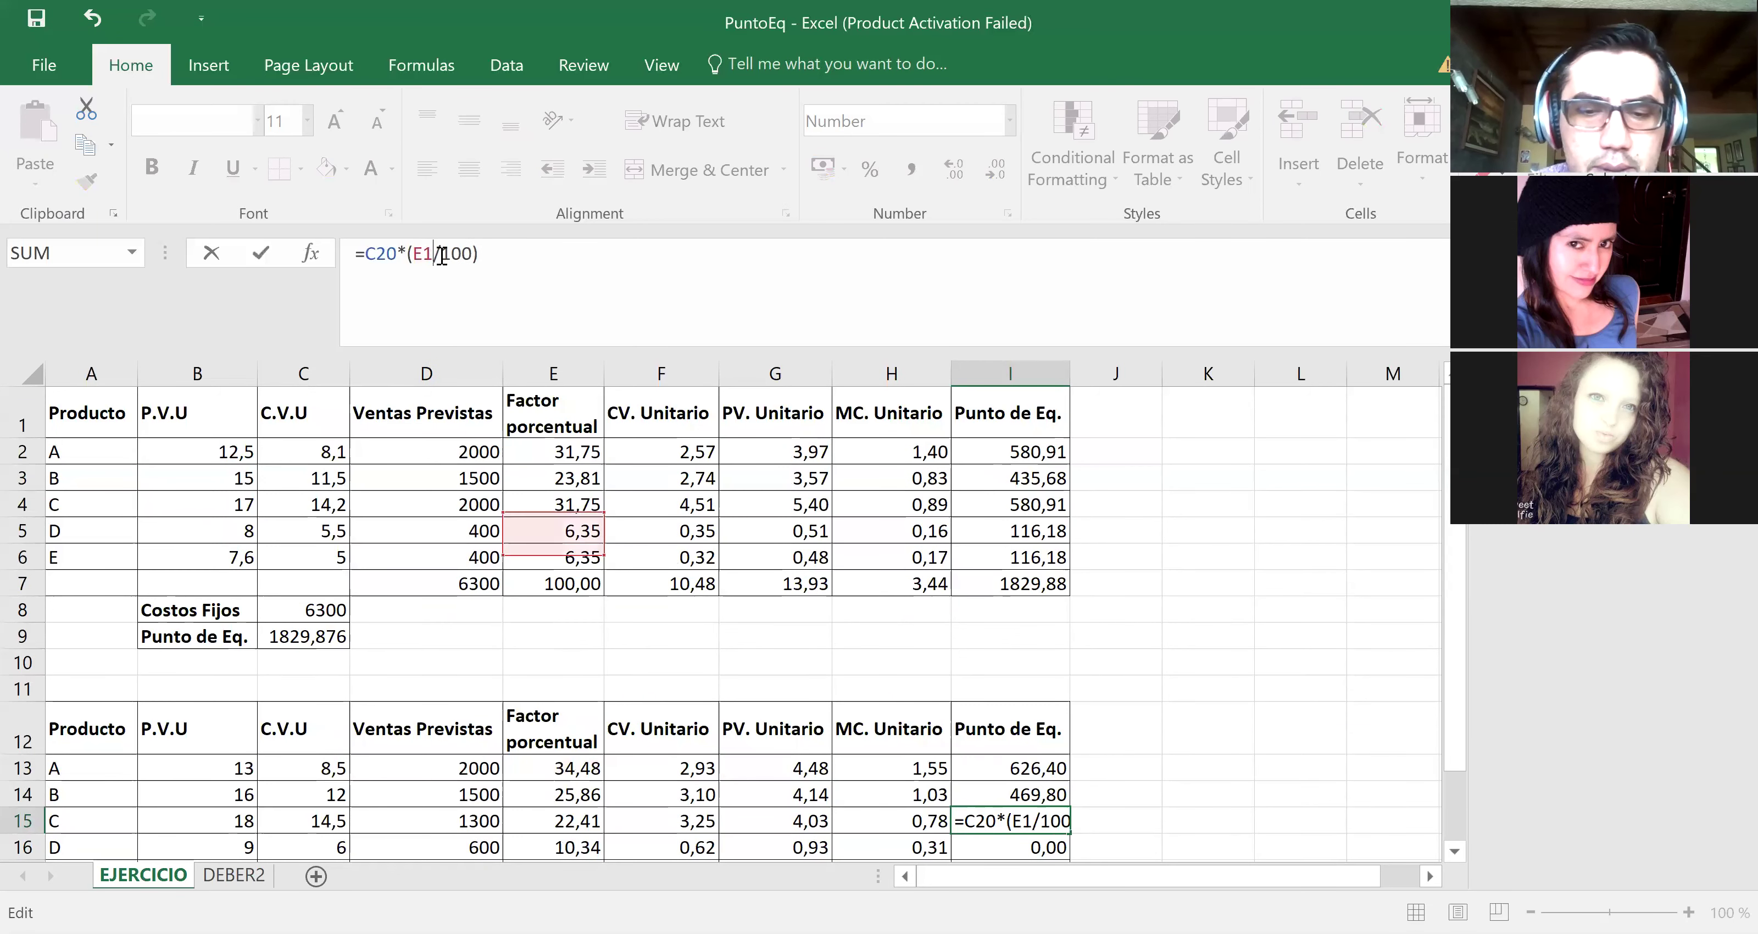
type("5")
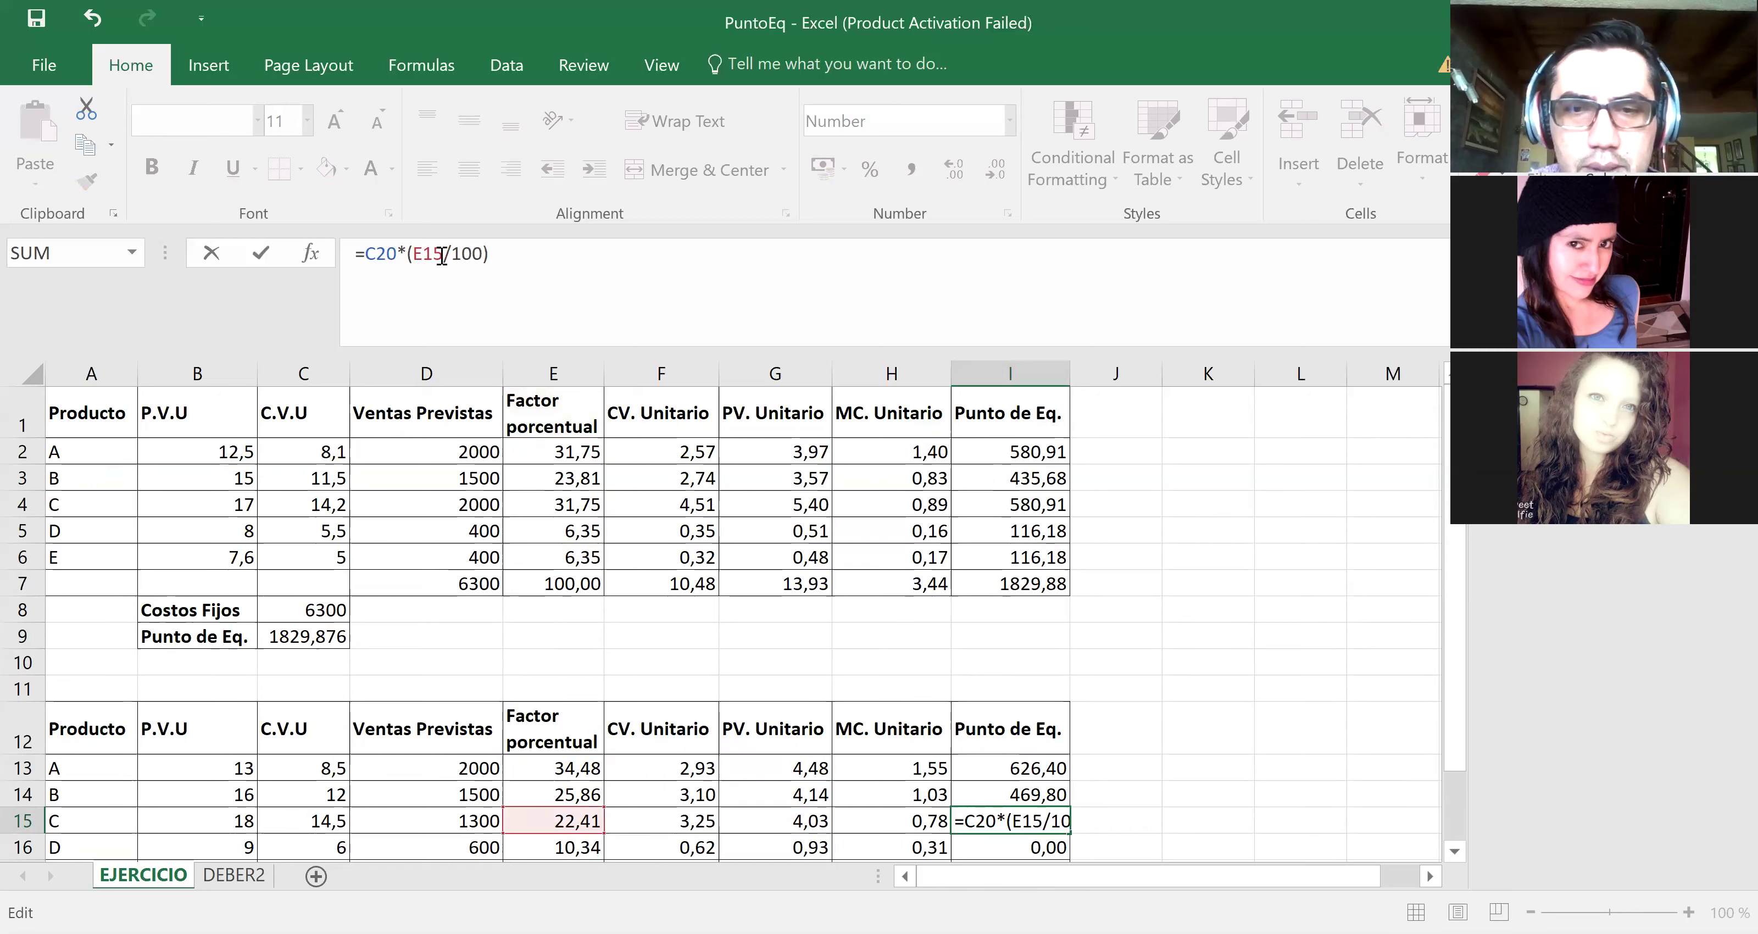
key("Return")
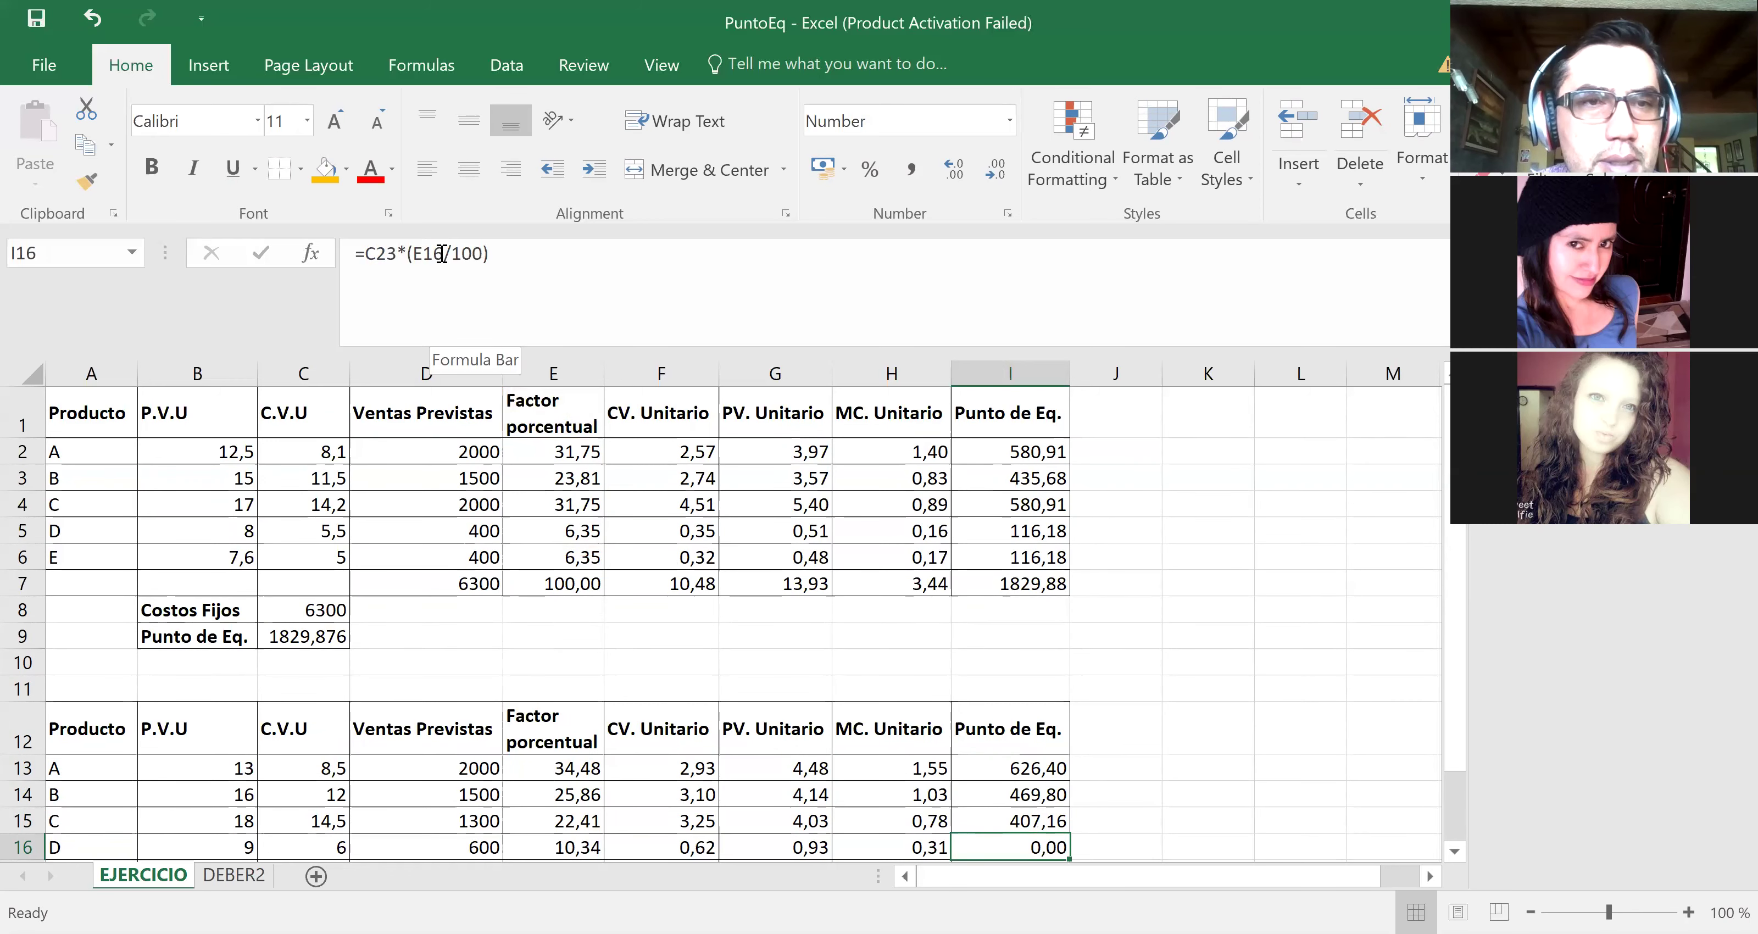
Step: Point product D's Punto de Eq. formula in I16 to the break-even cell C20, making it =C20*(E16/100)
left_click(395, 252)
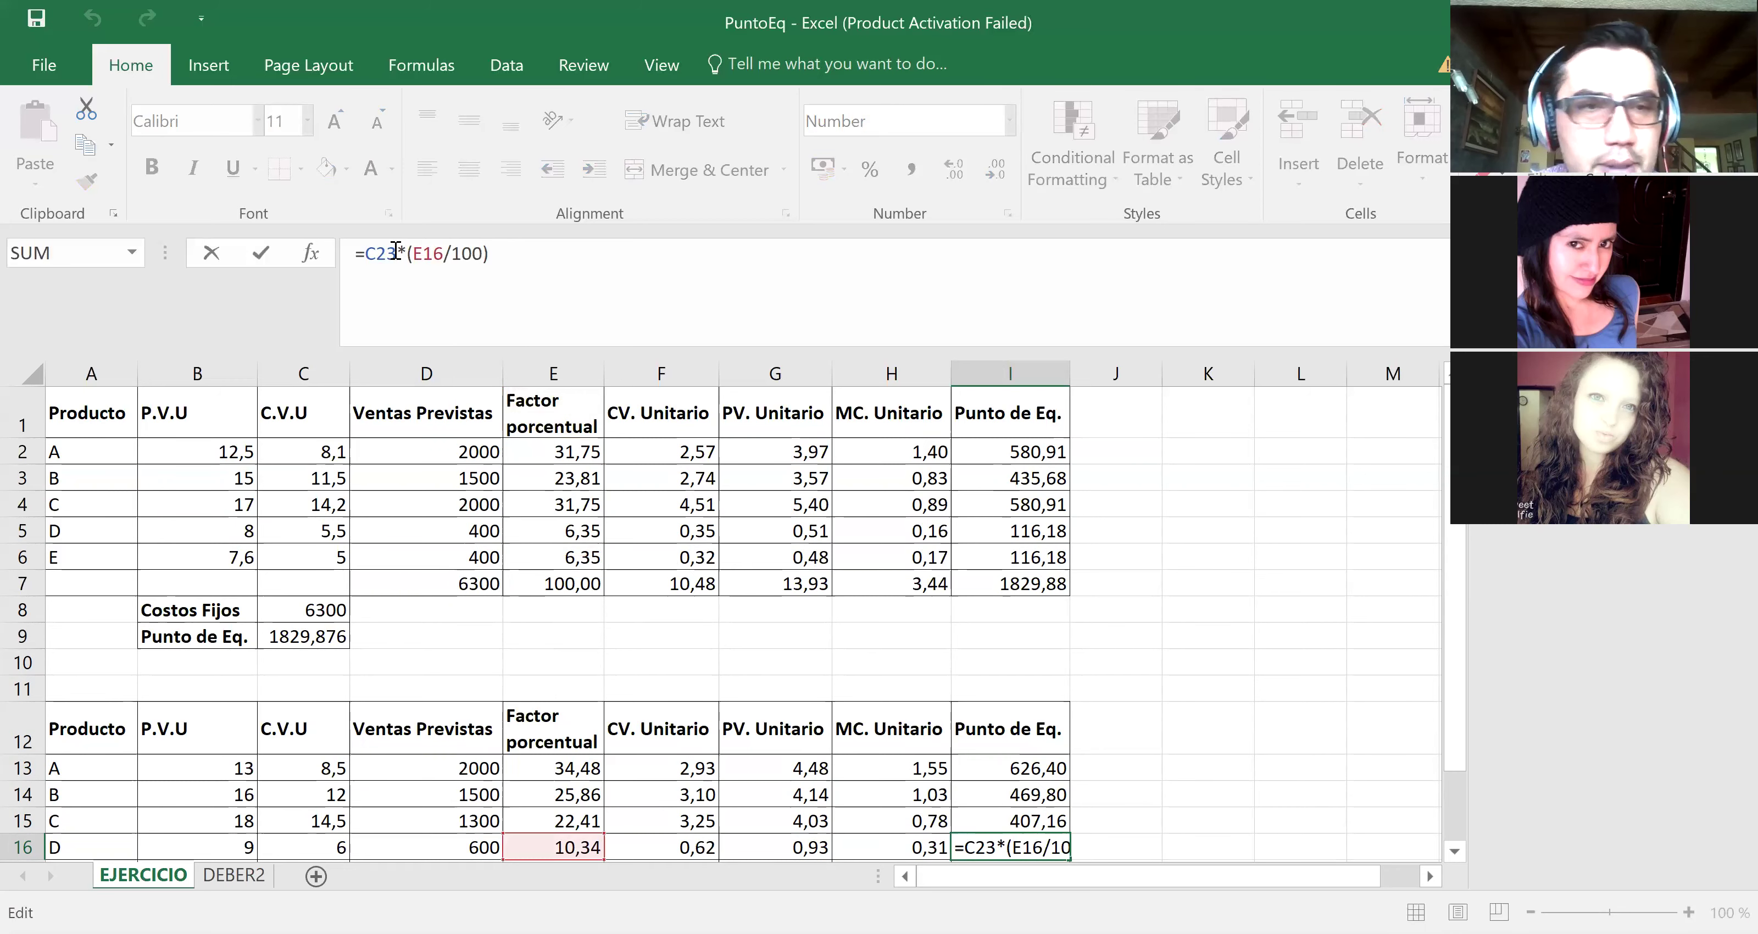
key("BackSpace")
type("0")
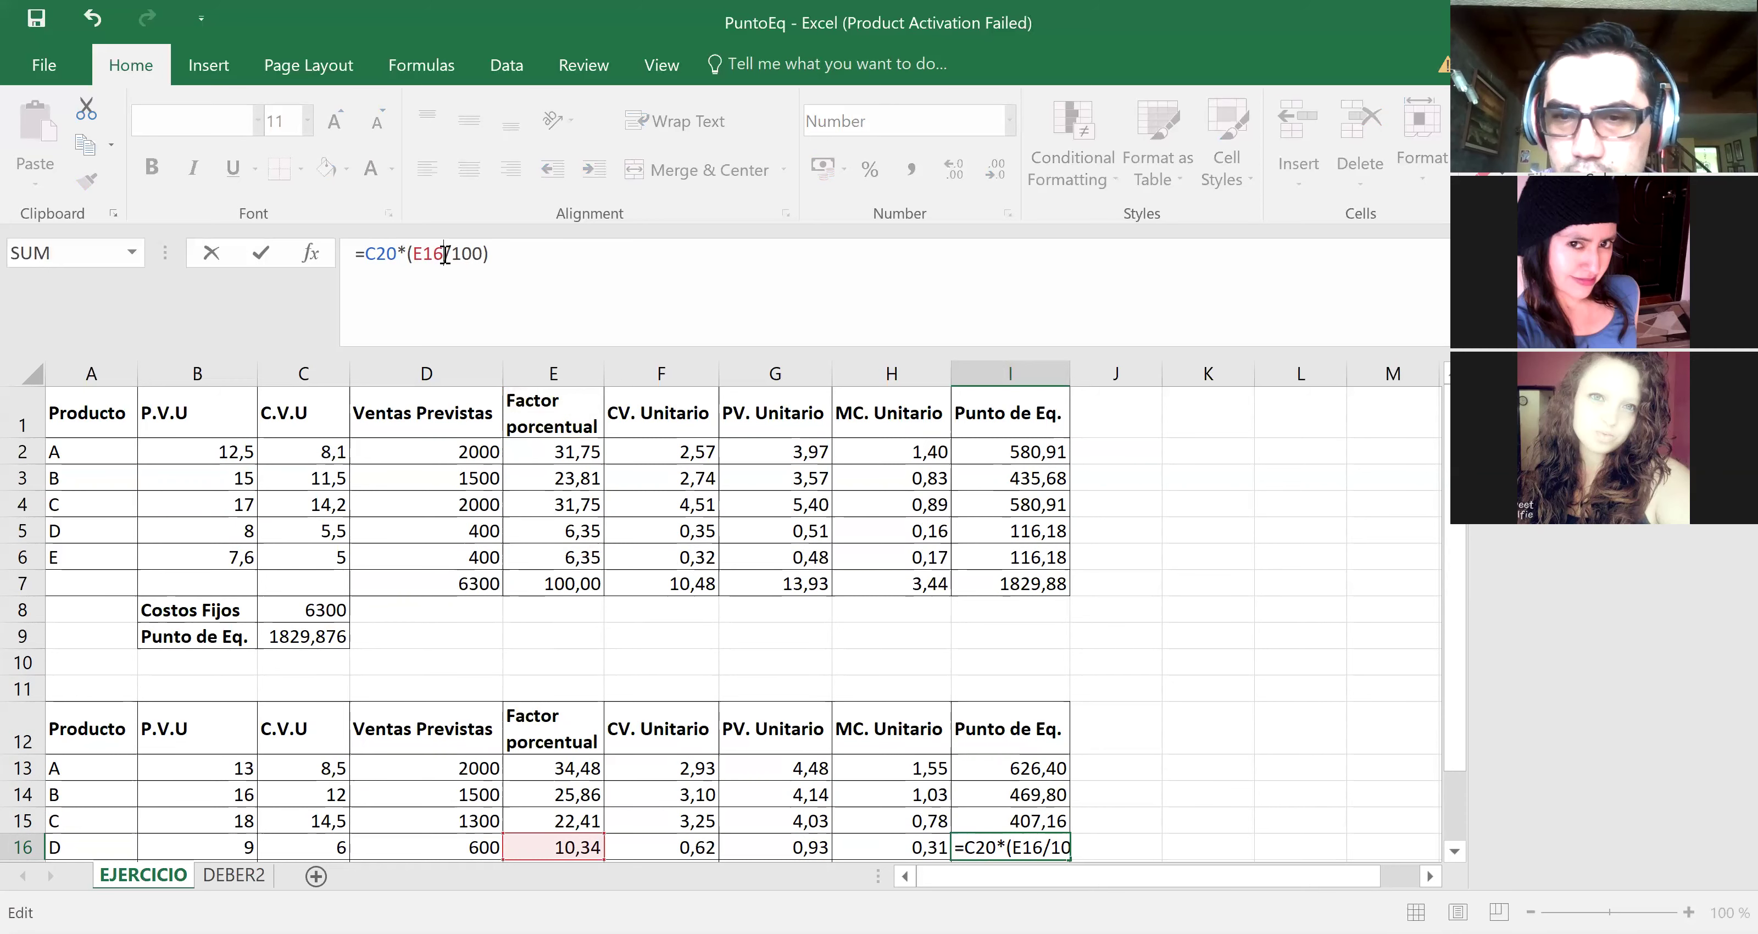
key("Return")
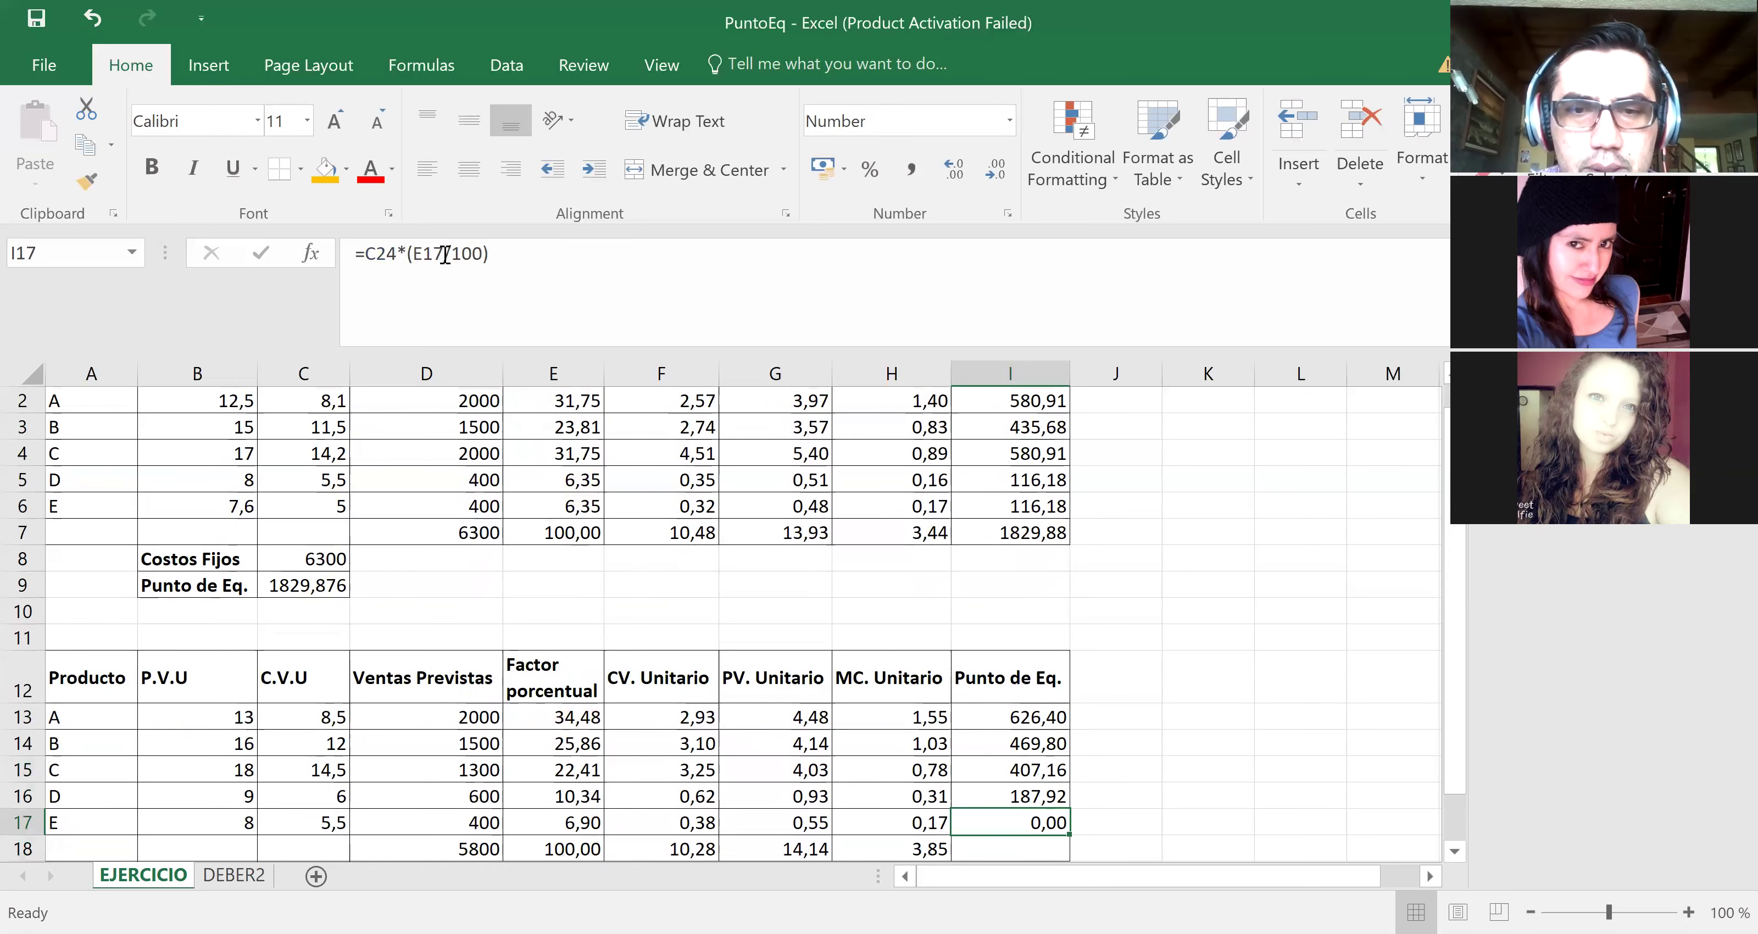
Step: Point product E's Punto de Eq. formula in I17 to the break-even cell C20, making it =C20*(E17/100)
left_click(399, 250)
key("BackSpace")
type("0")
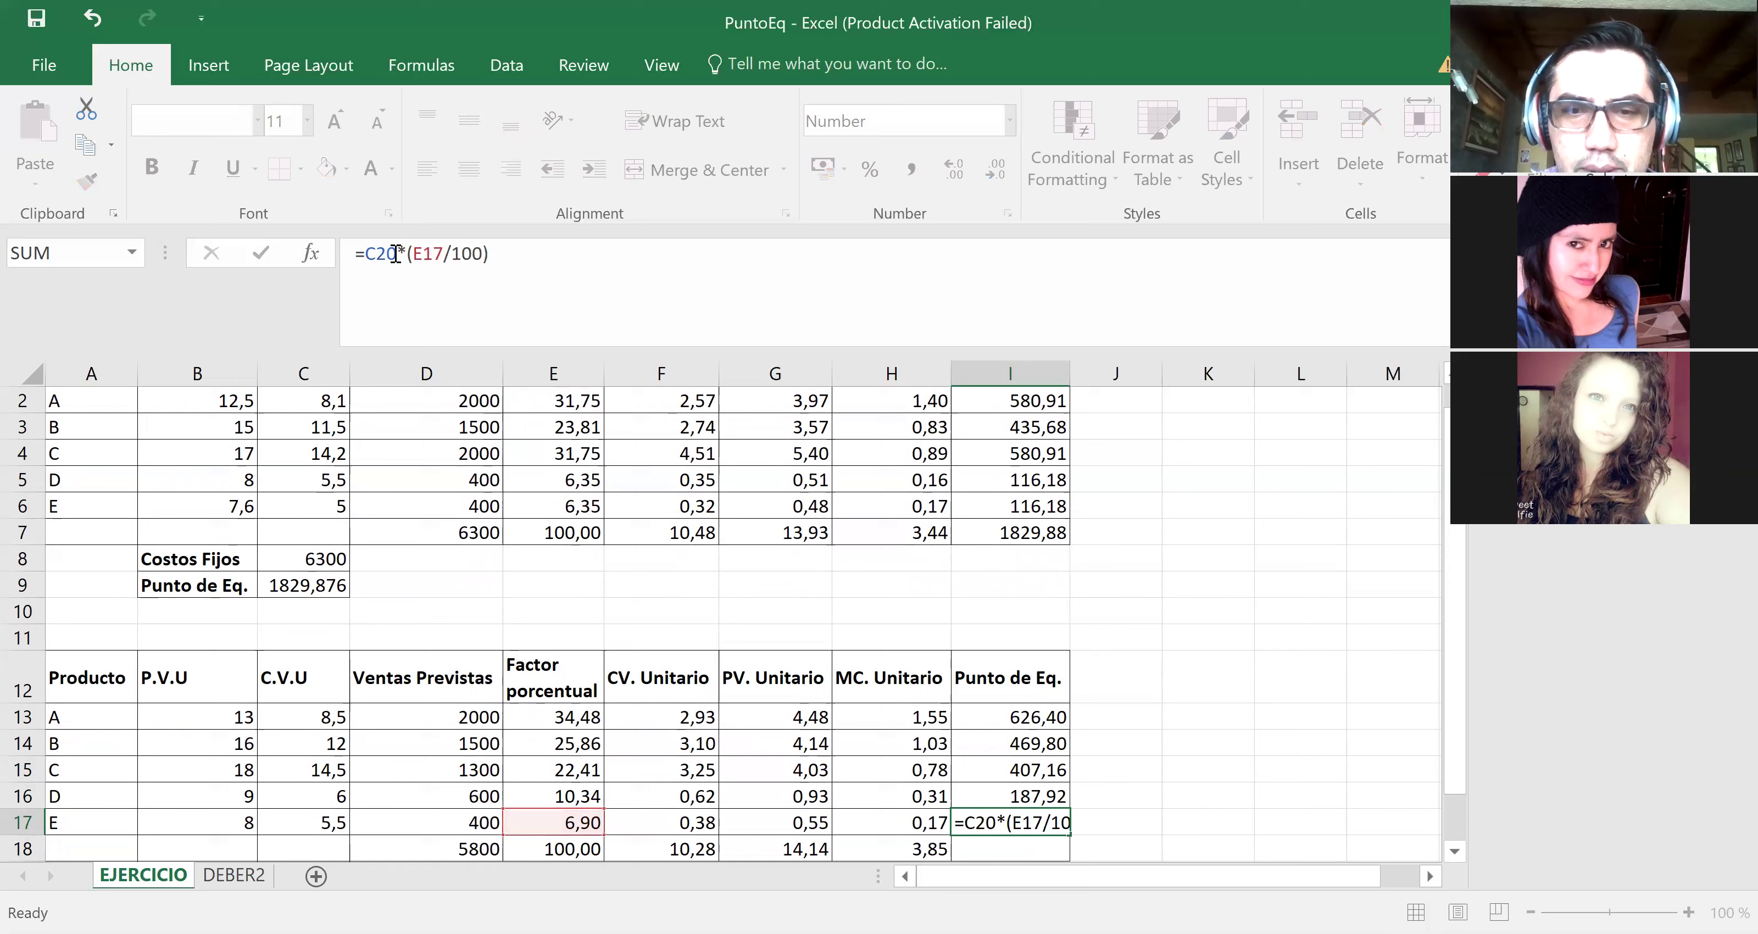
key("Return")
key("Right")
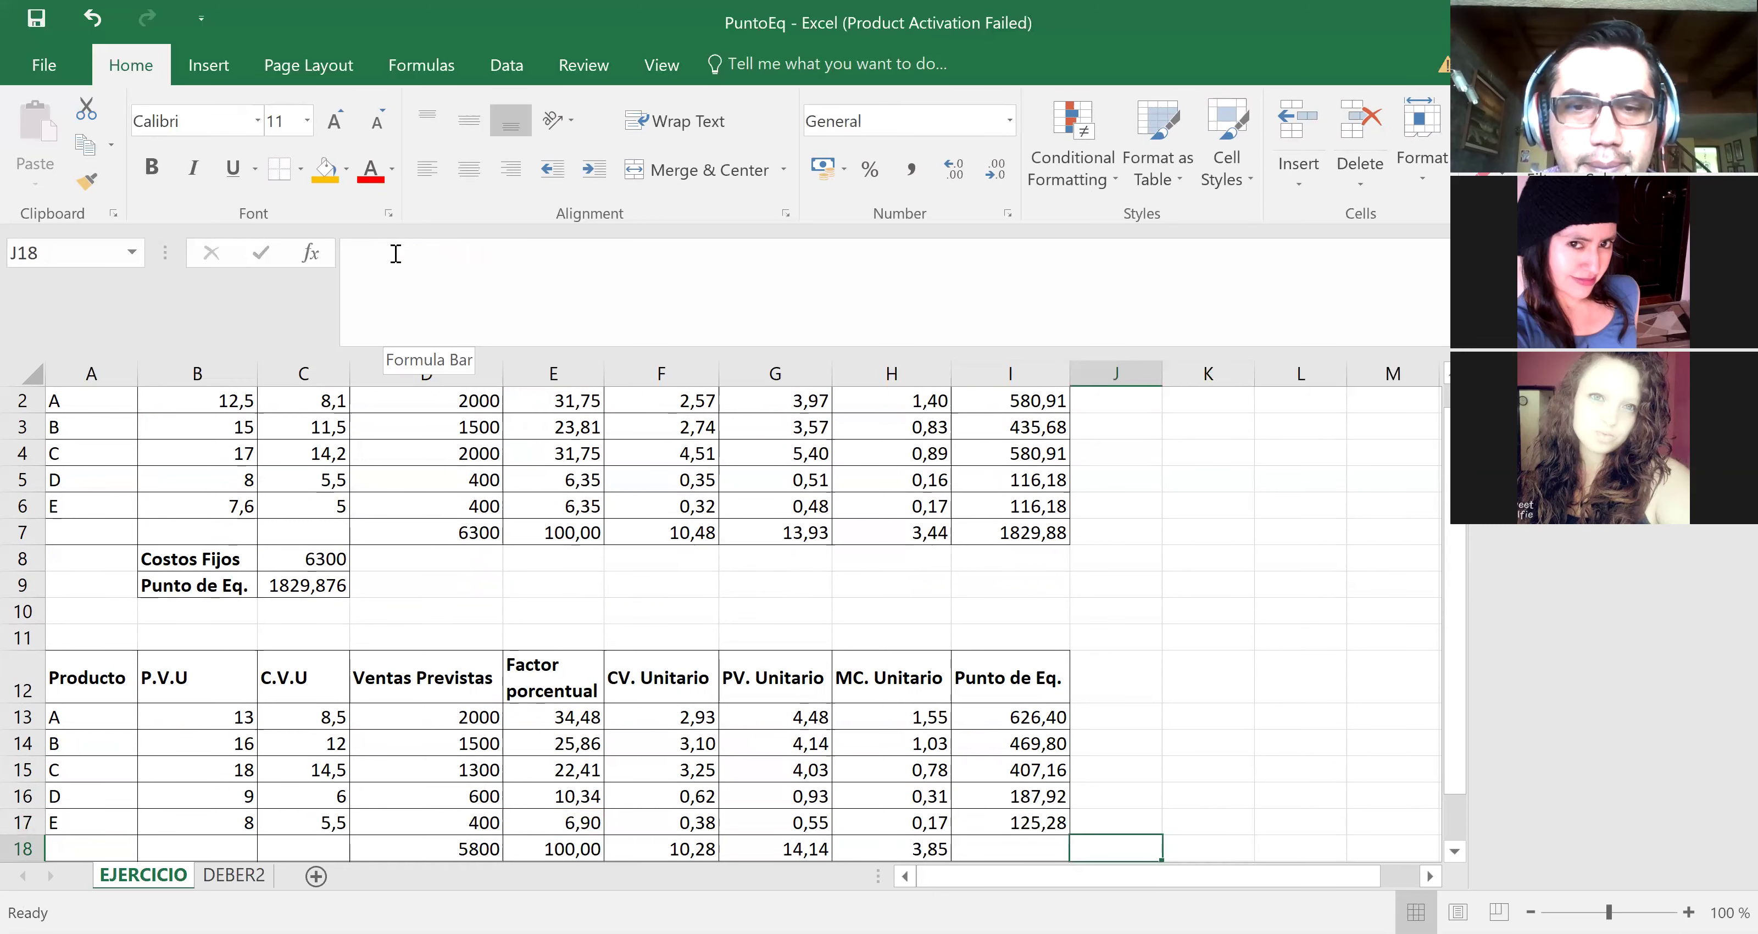
key("Left")
key("Left")
key("Down")
key("Down")
key("Down")
key("Down")
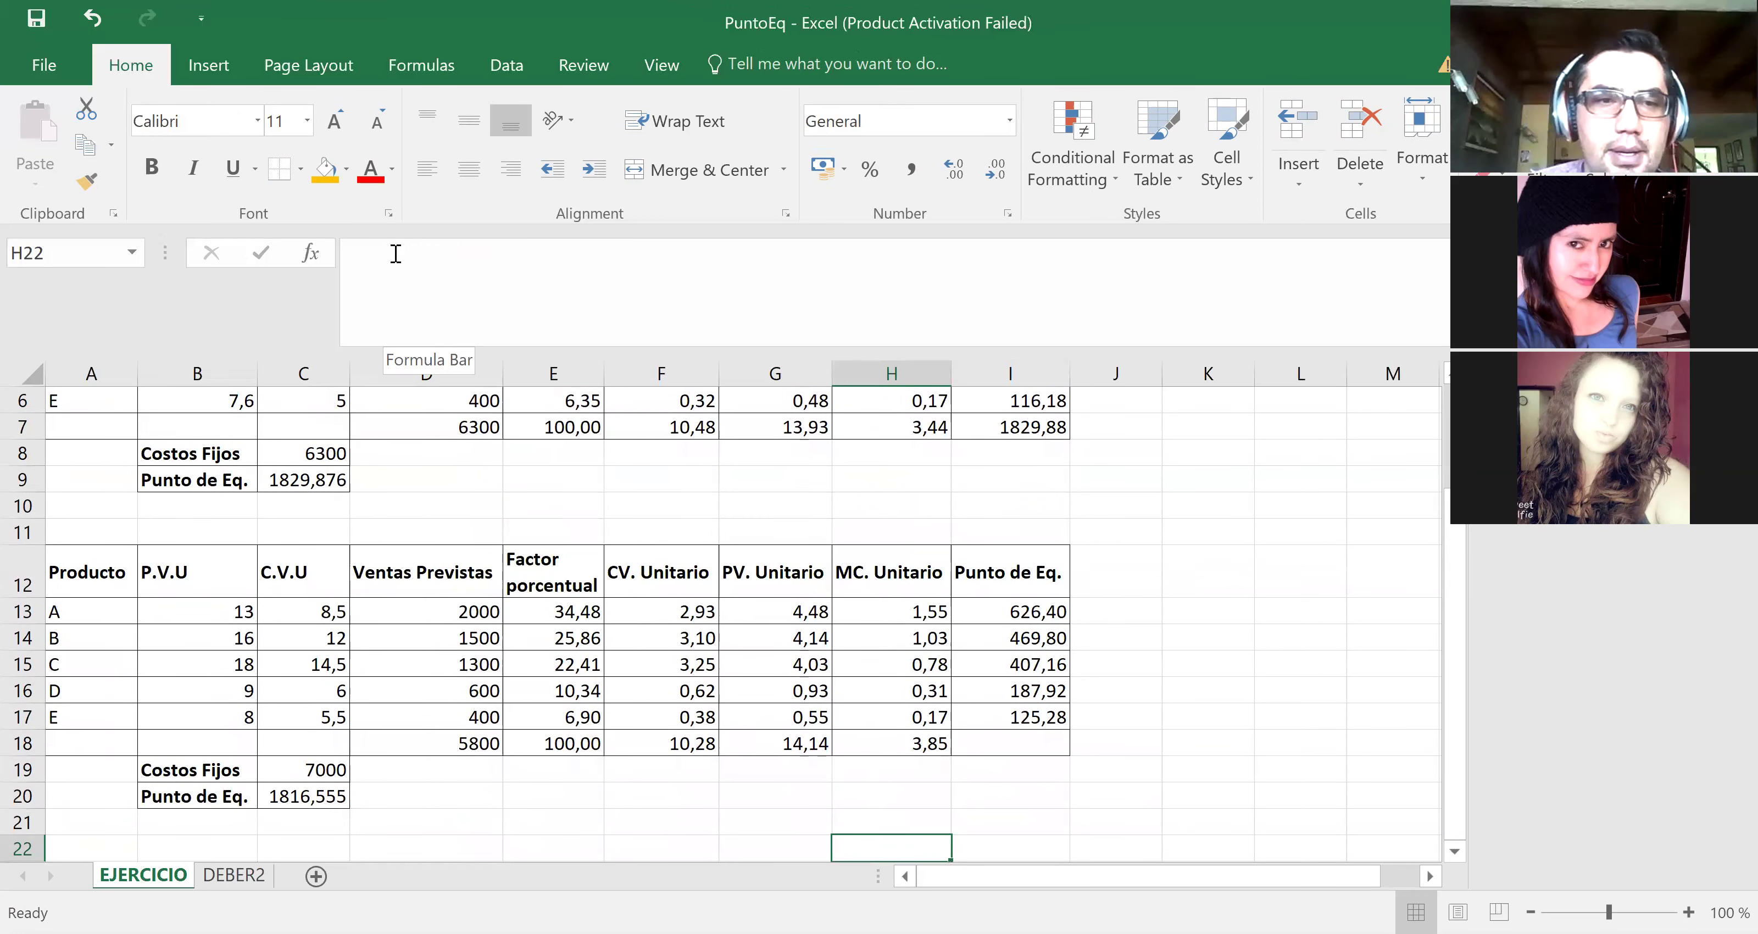
key("Left")
key("Left")
key("Left")
key("Left")
key("Left")
key("Left")
key("Left")
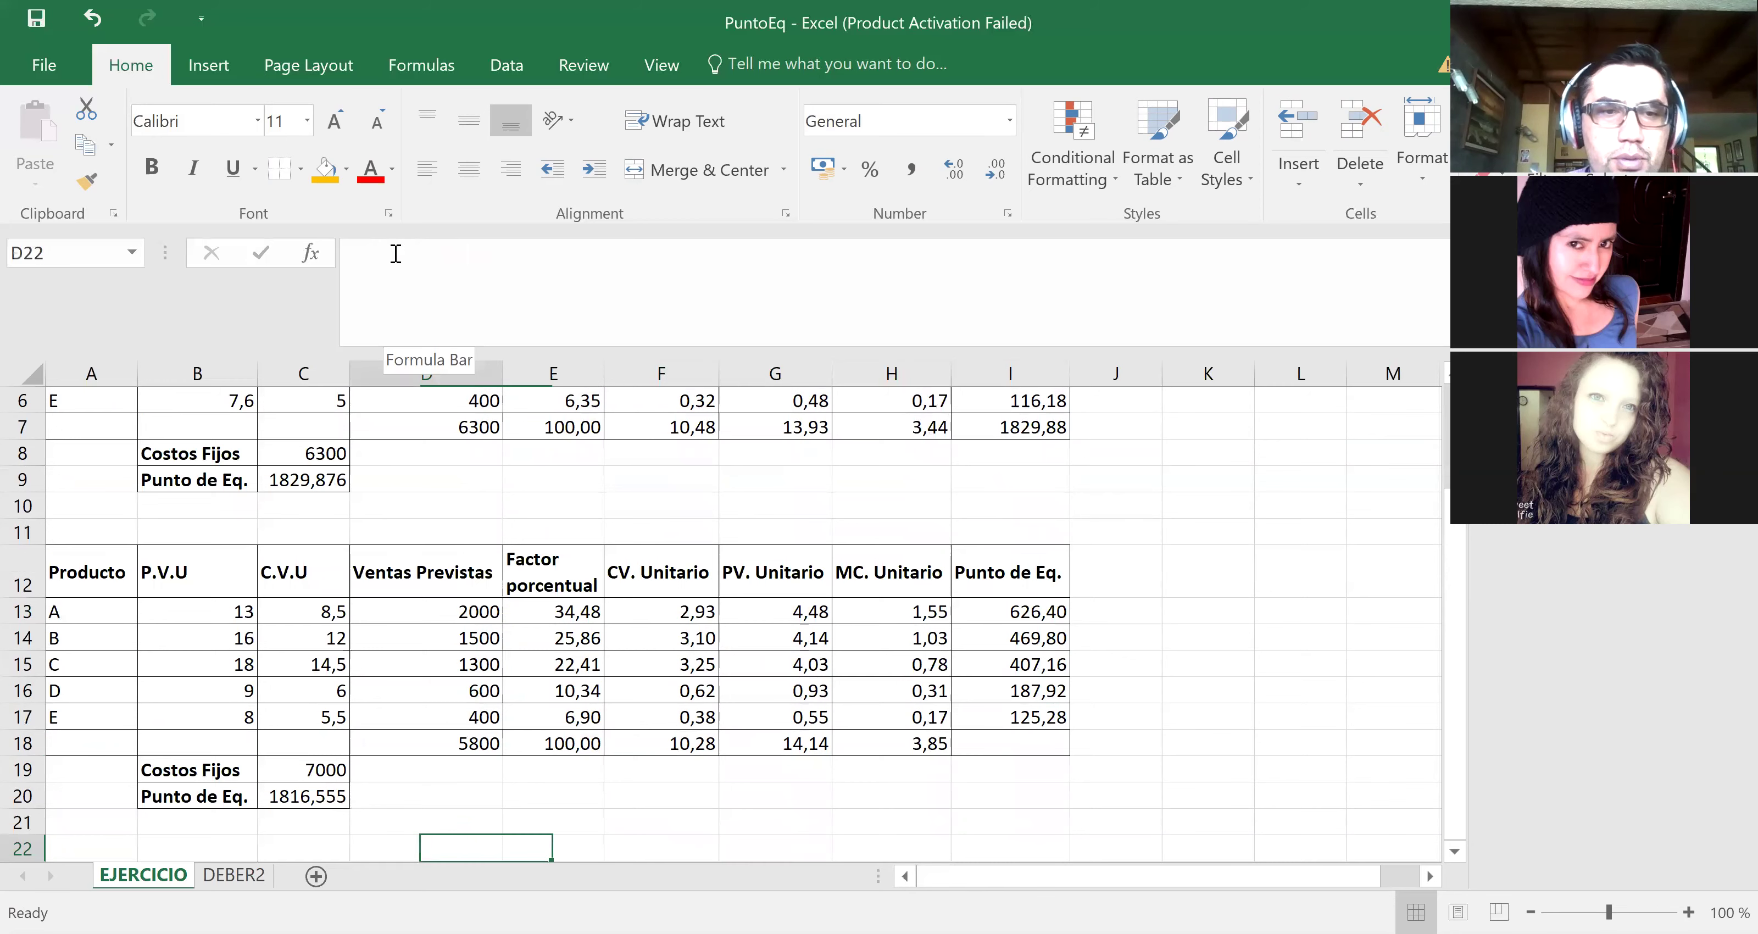
key("Up")
key("Up")
key("Up")
key("Up")
key("Up")
key("Up")
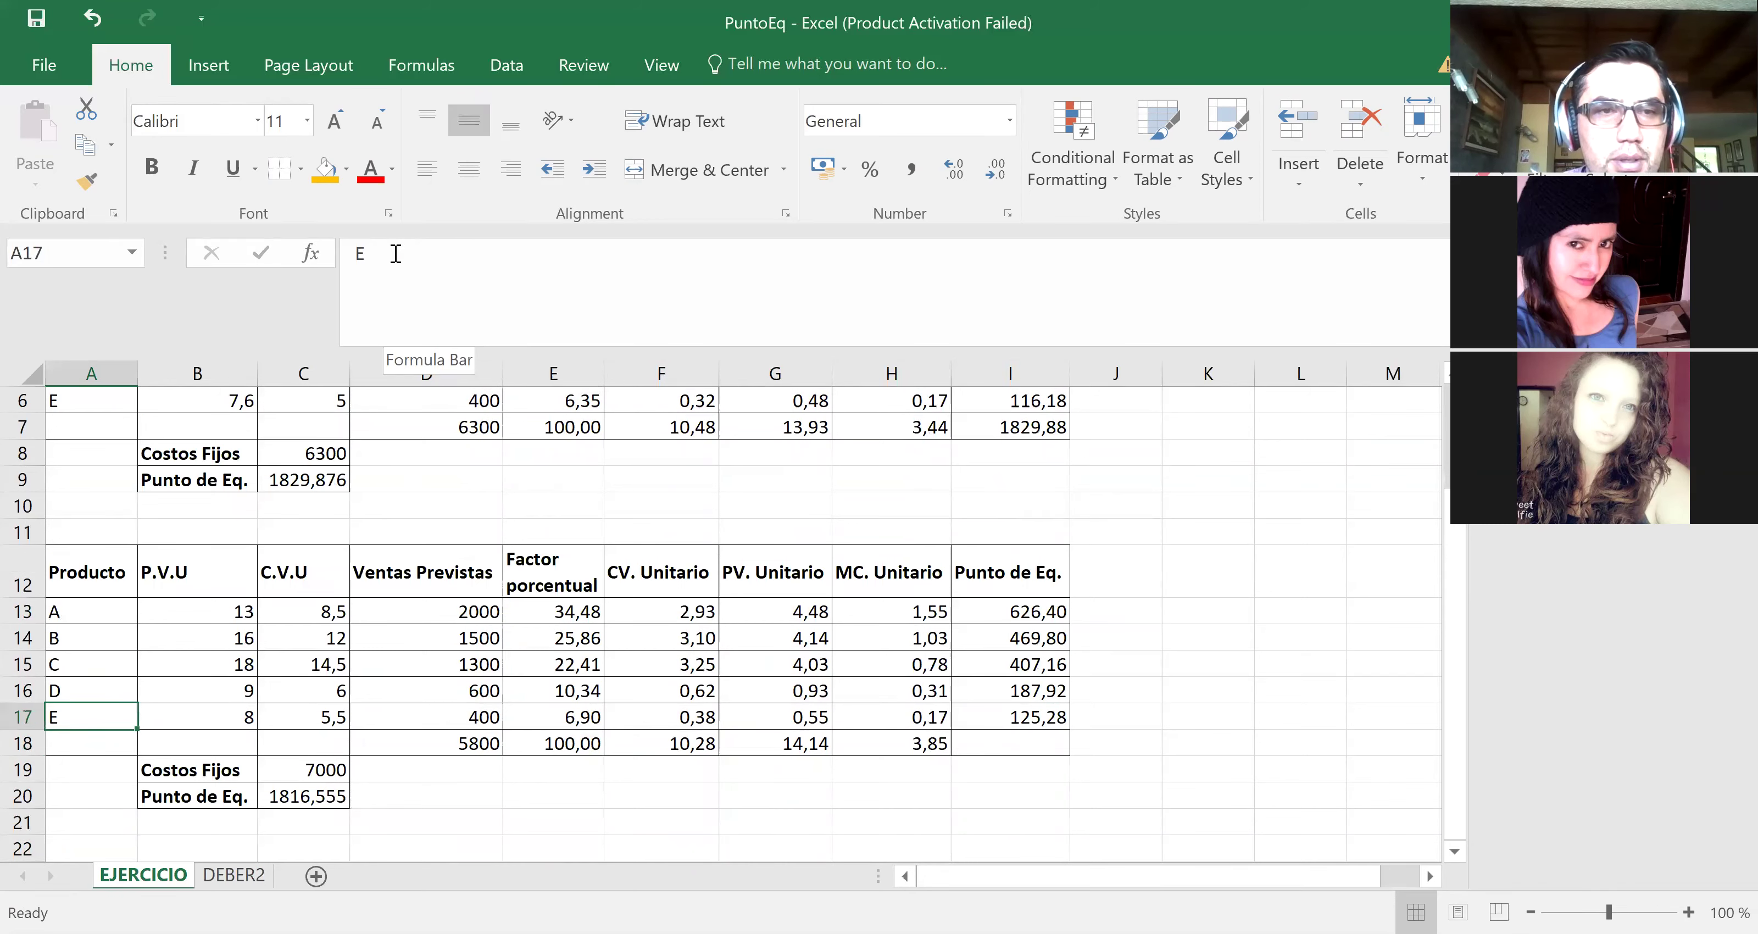
key("Up")
key("Up")
key("Up")
key("Up")
key("Up")
key("Up")
key("Up")
key("Up")
key("Up")
key("Up")
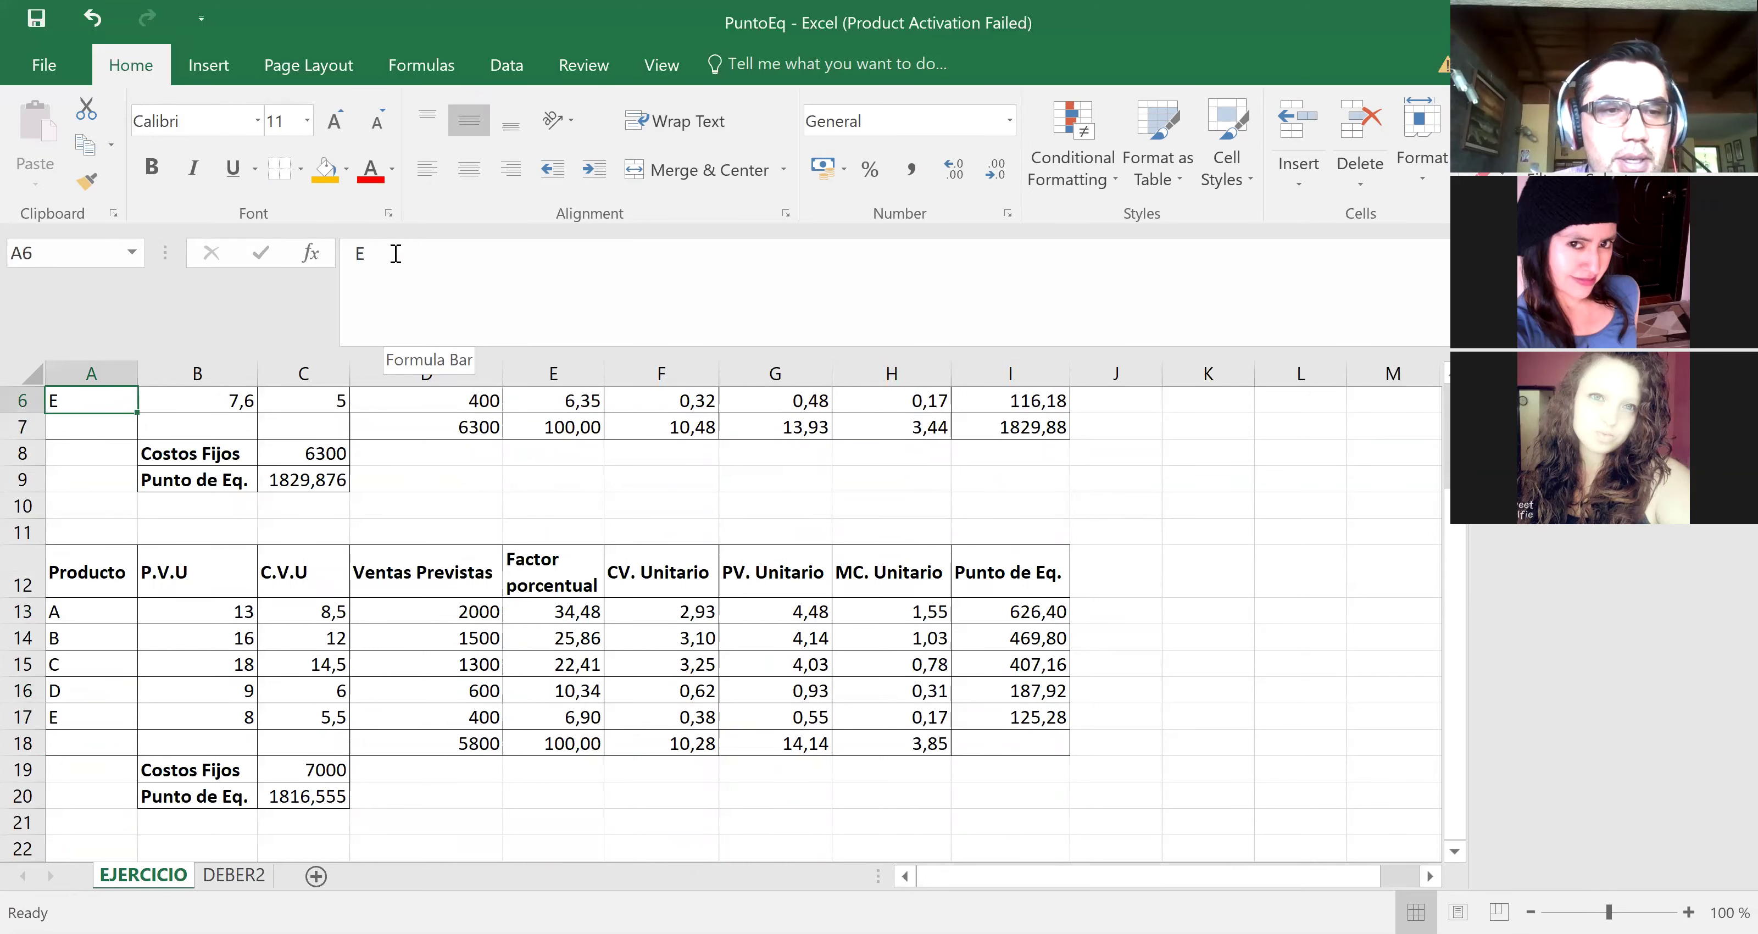
Step: Rename the EJERCICIO sheet as Multiproducto
double_click(151, 874)
type("M")
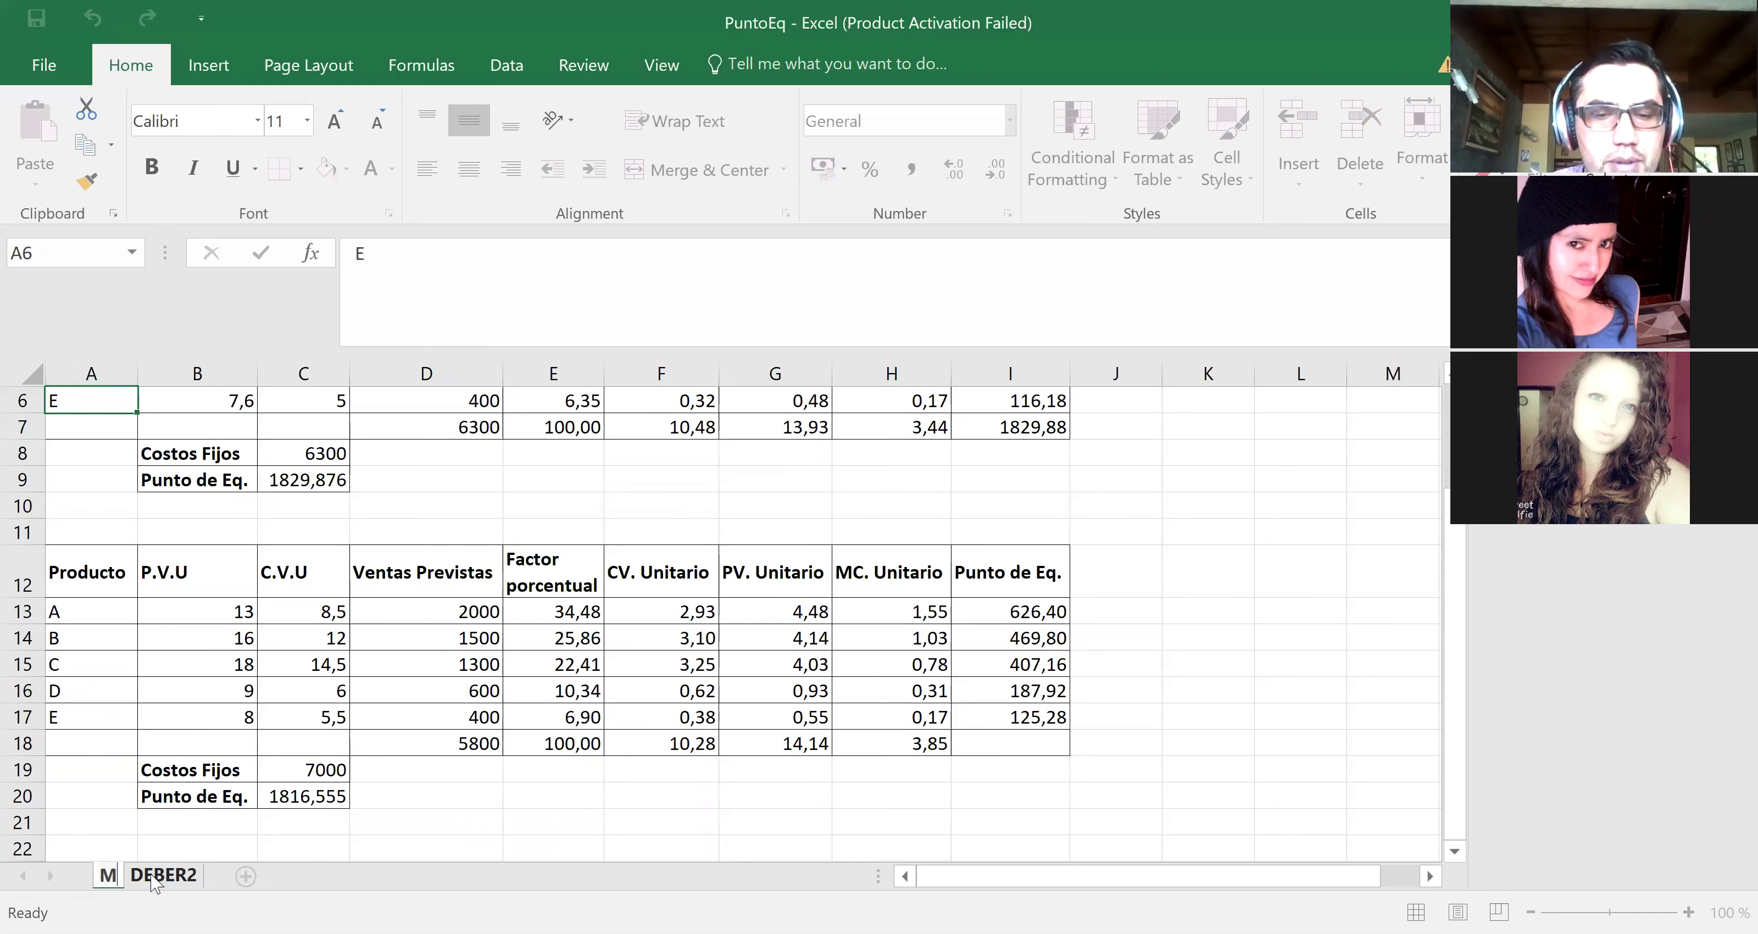
type("ultipr")
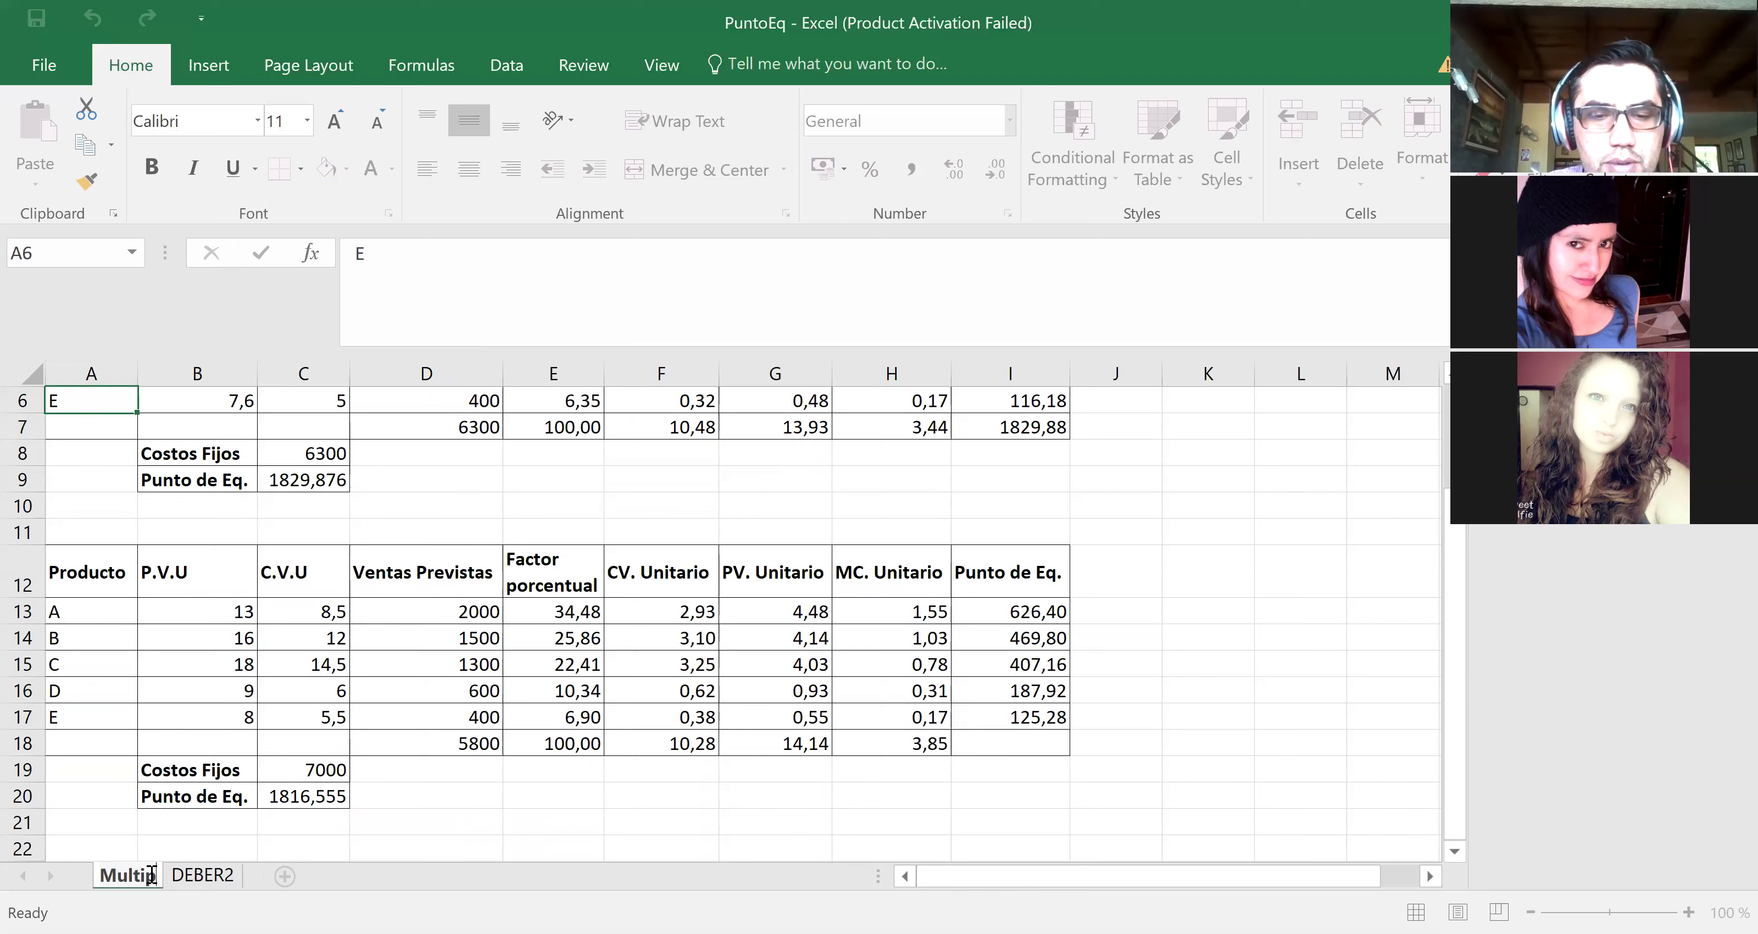
type("od")
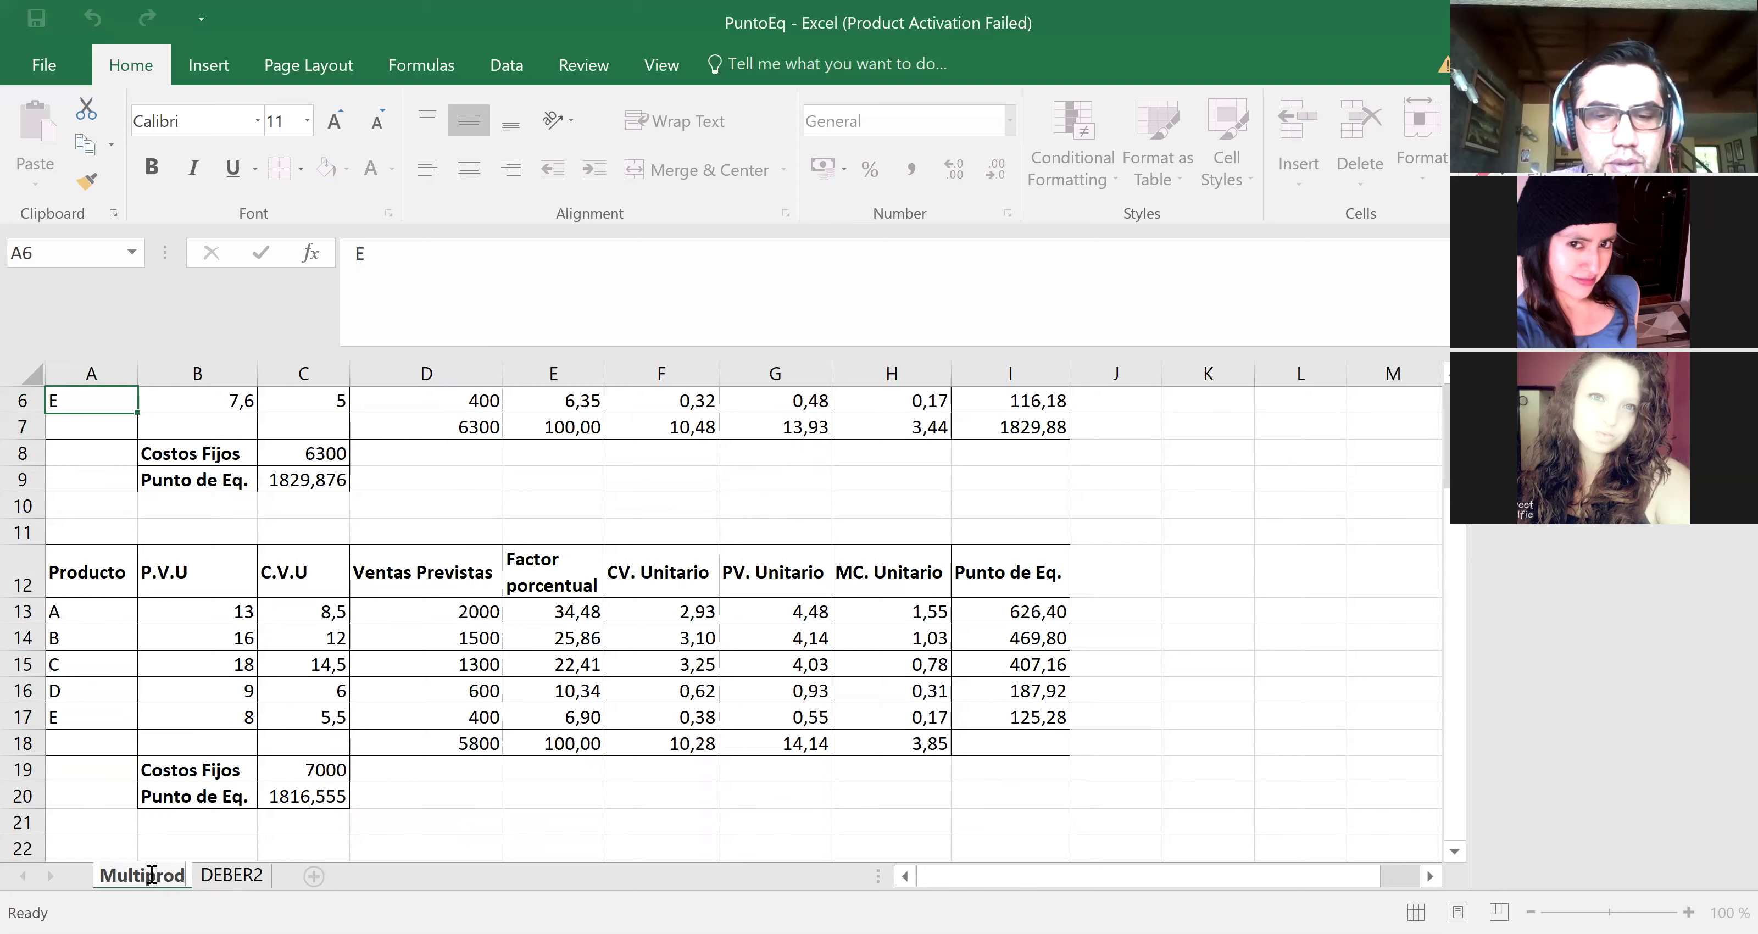
type("ucto")
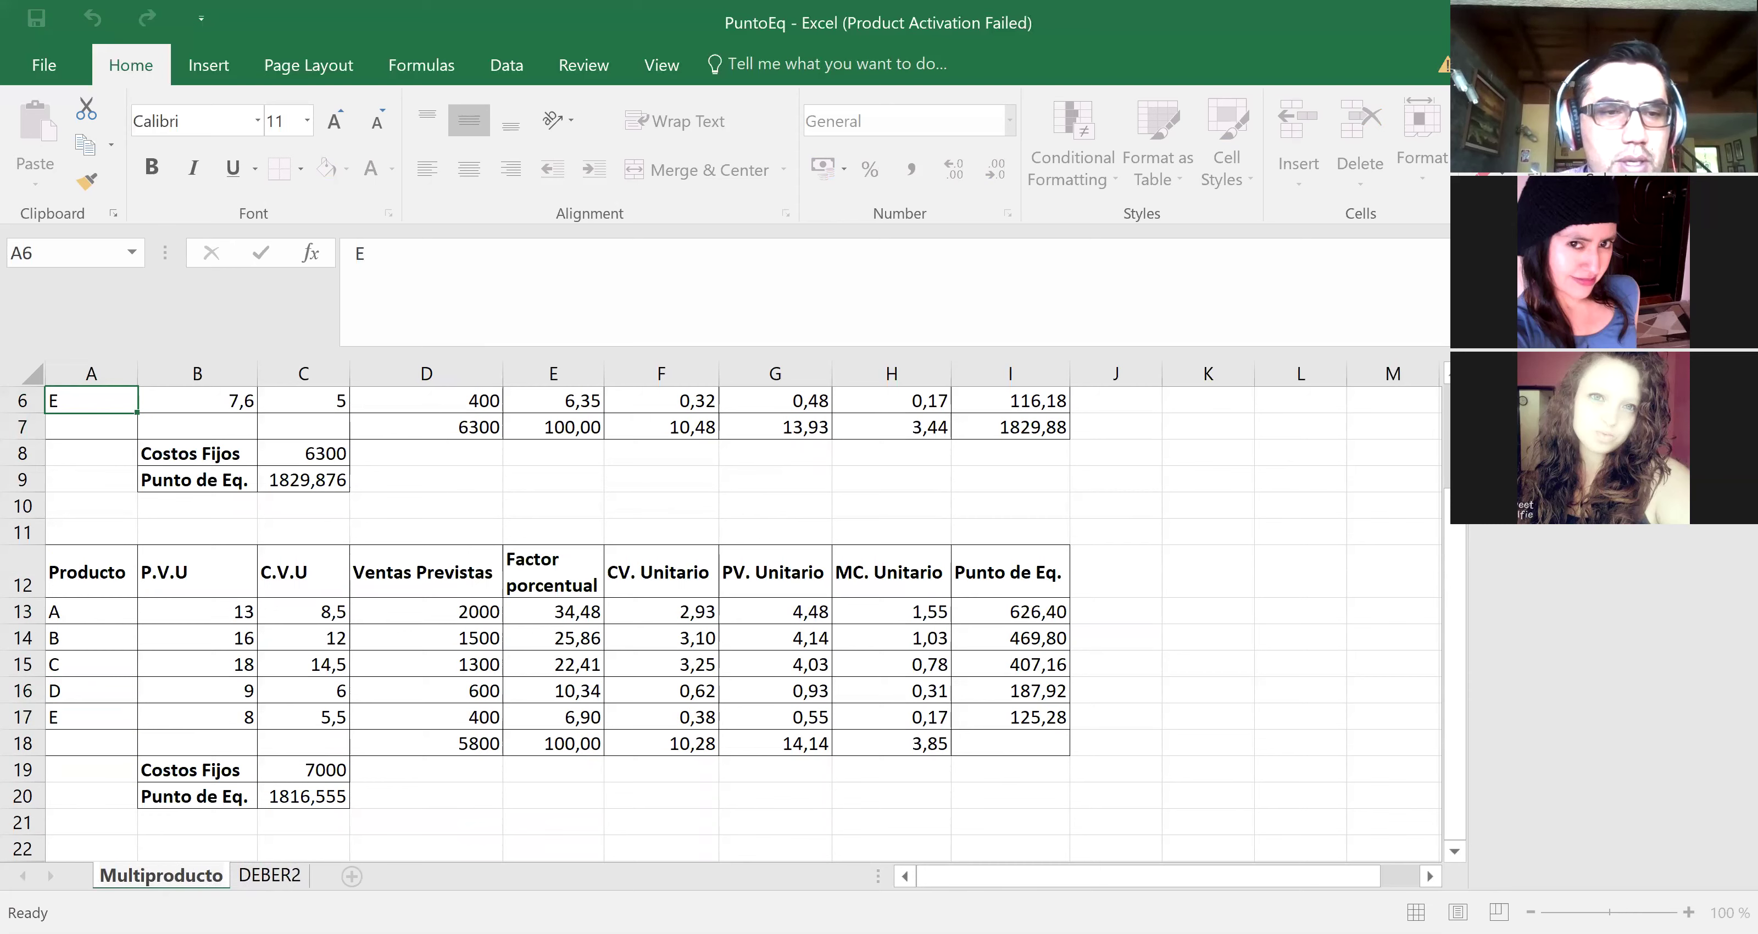
Step: Rename the DEBER2 sheet as Por producto
left_click(272, 881)
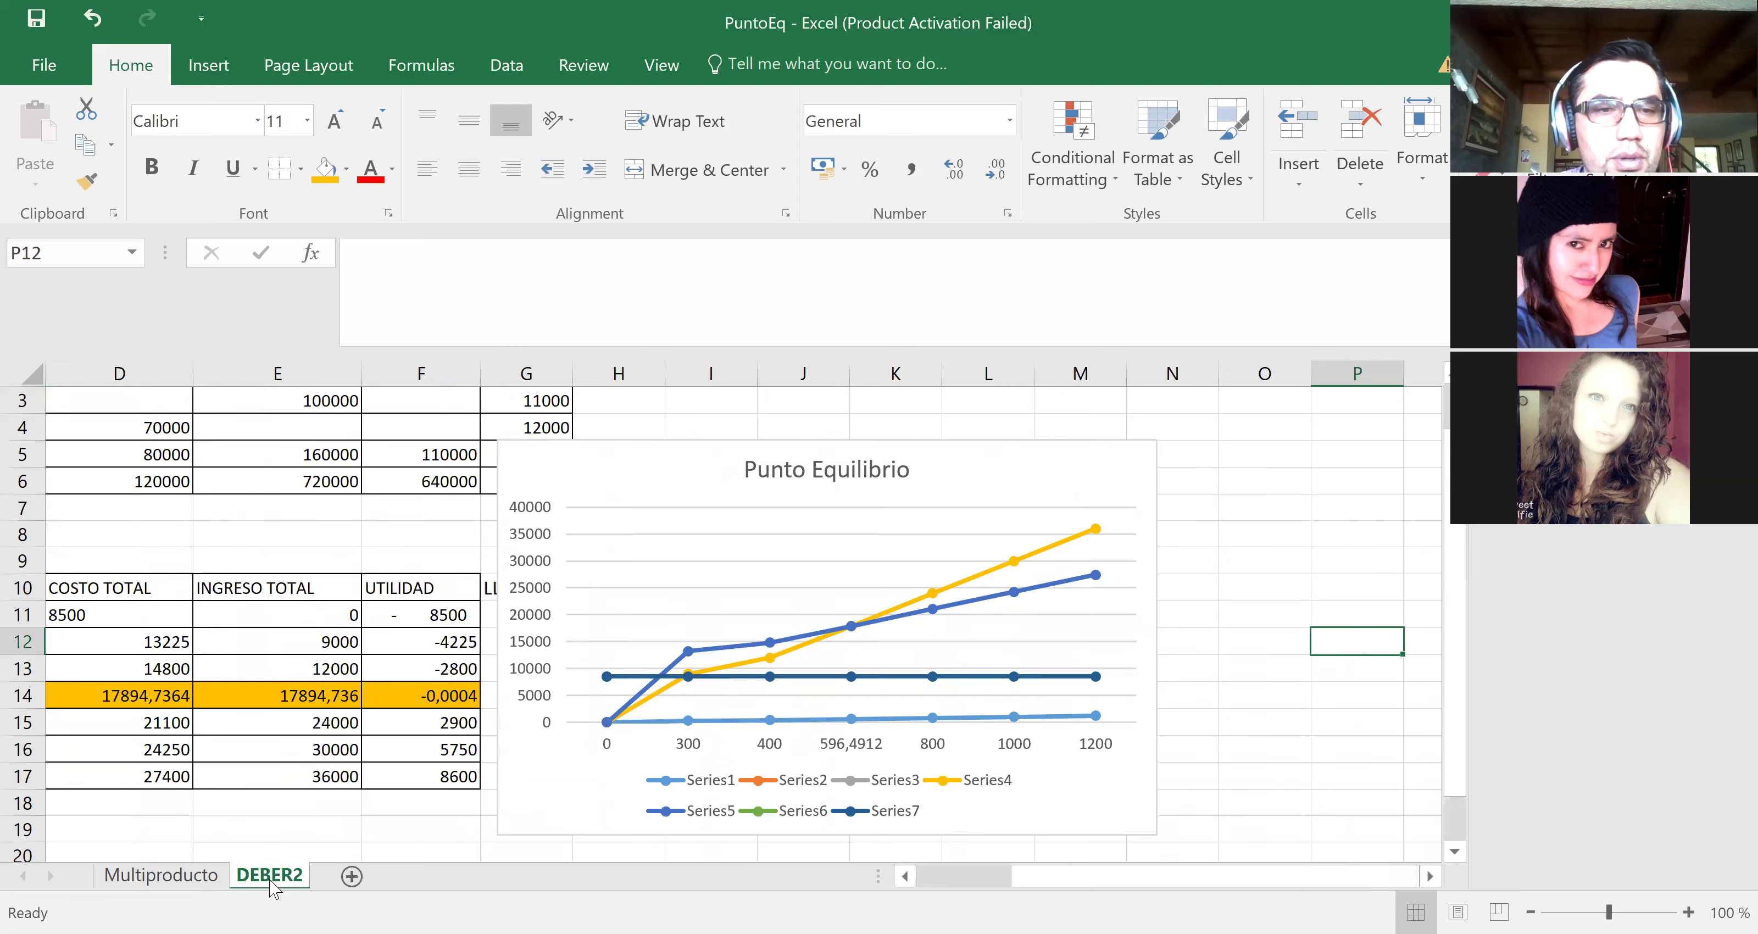
double_click(271, 875)
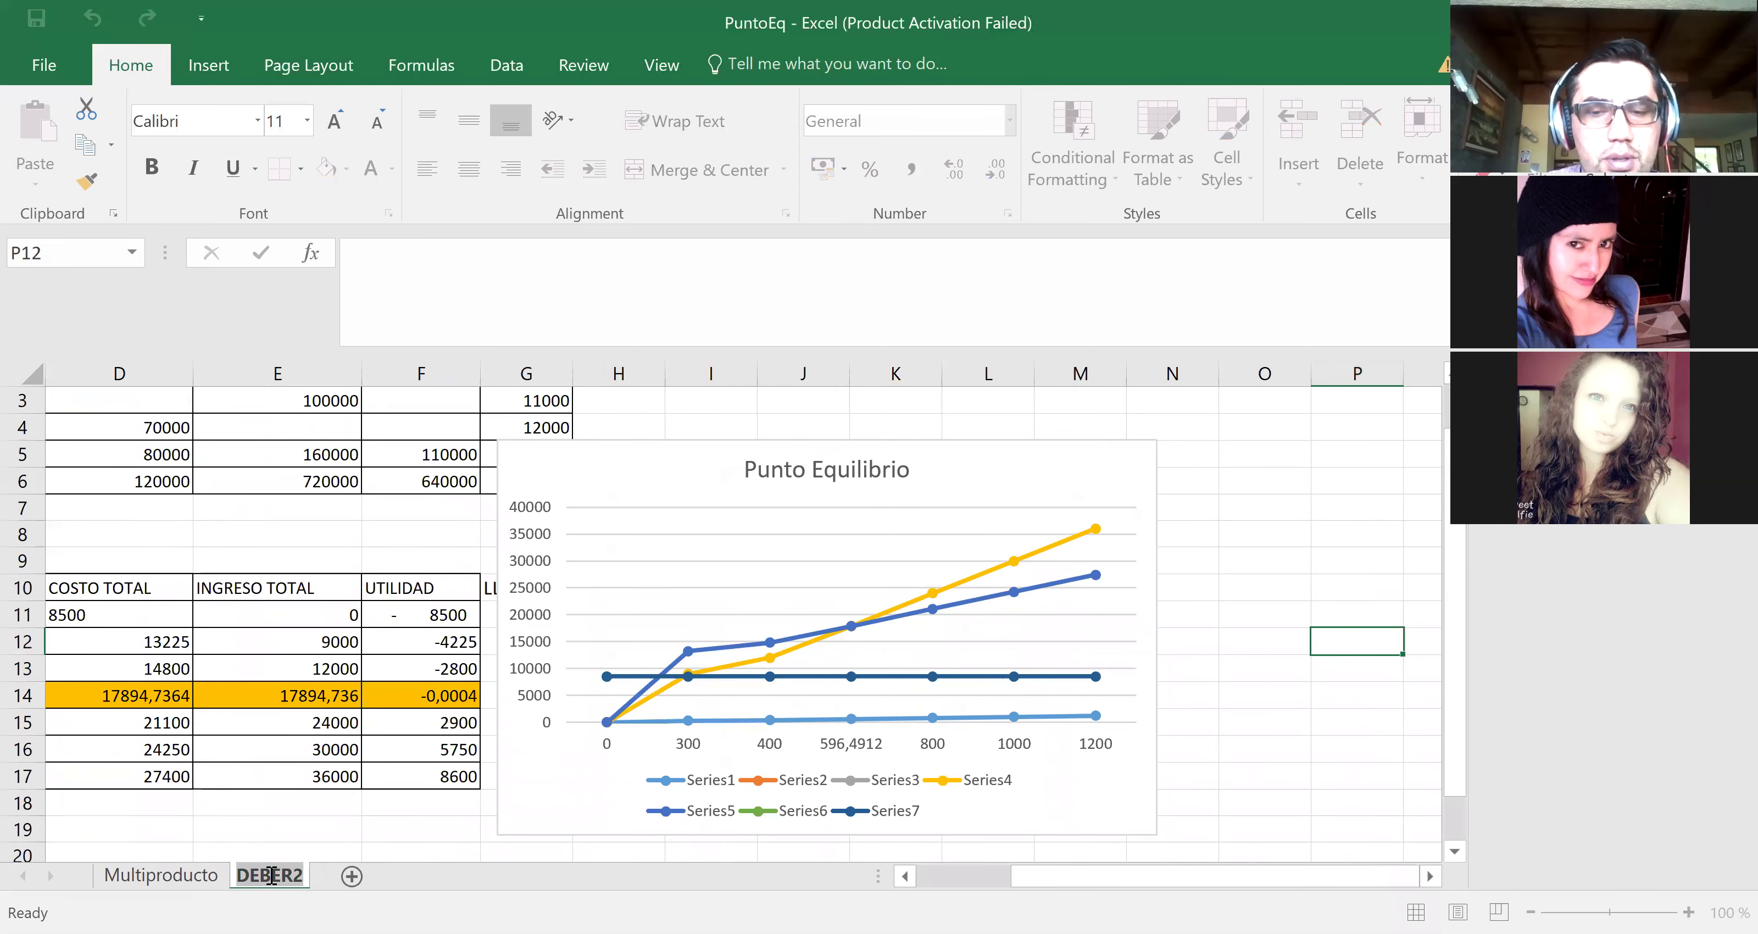
type("Por")
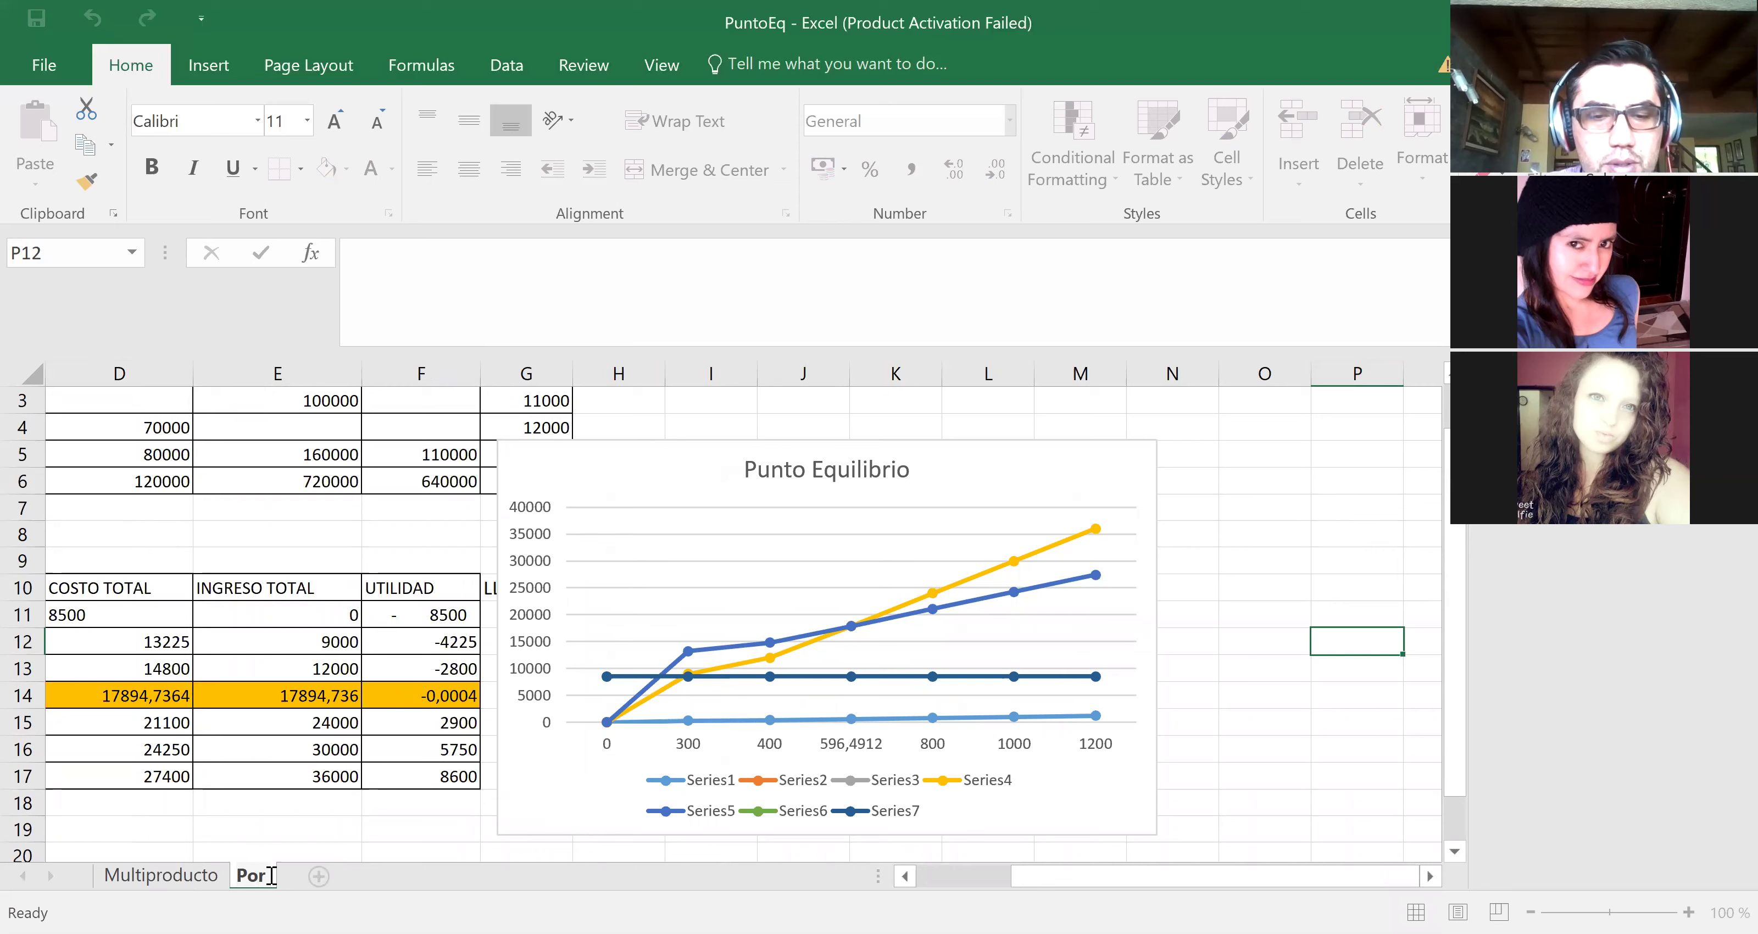
type(" productpo")
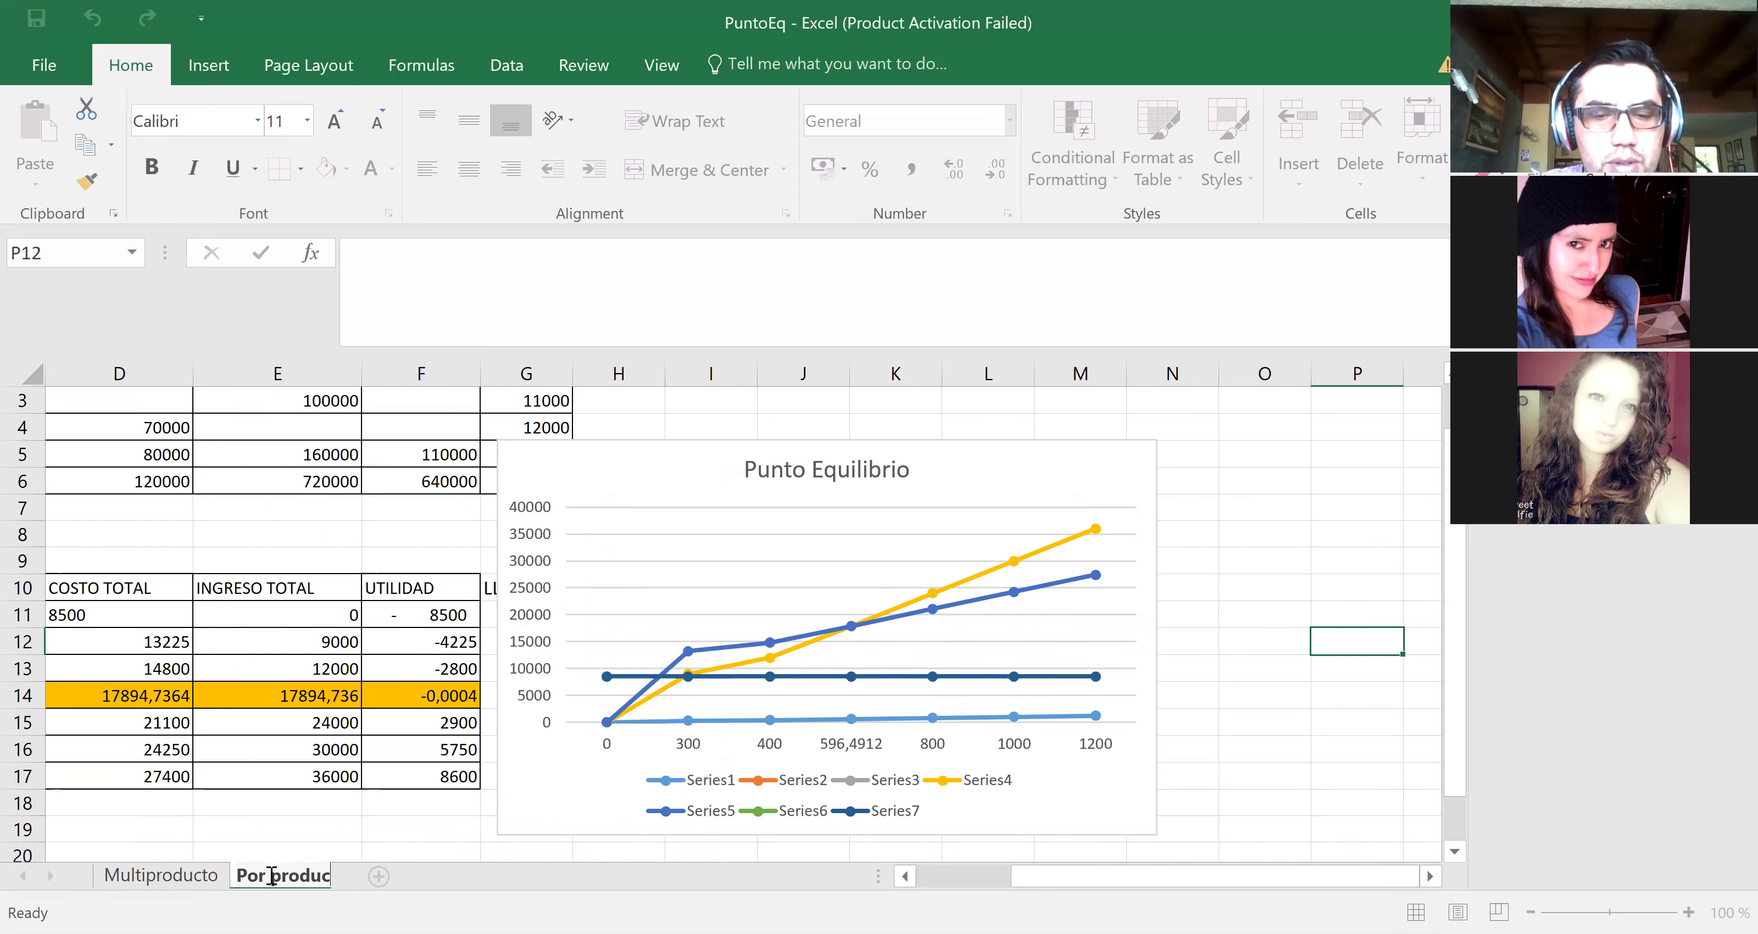
key("BackSpace")
key("BackSpace")
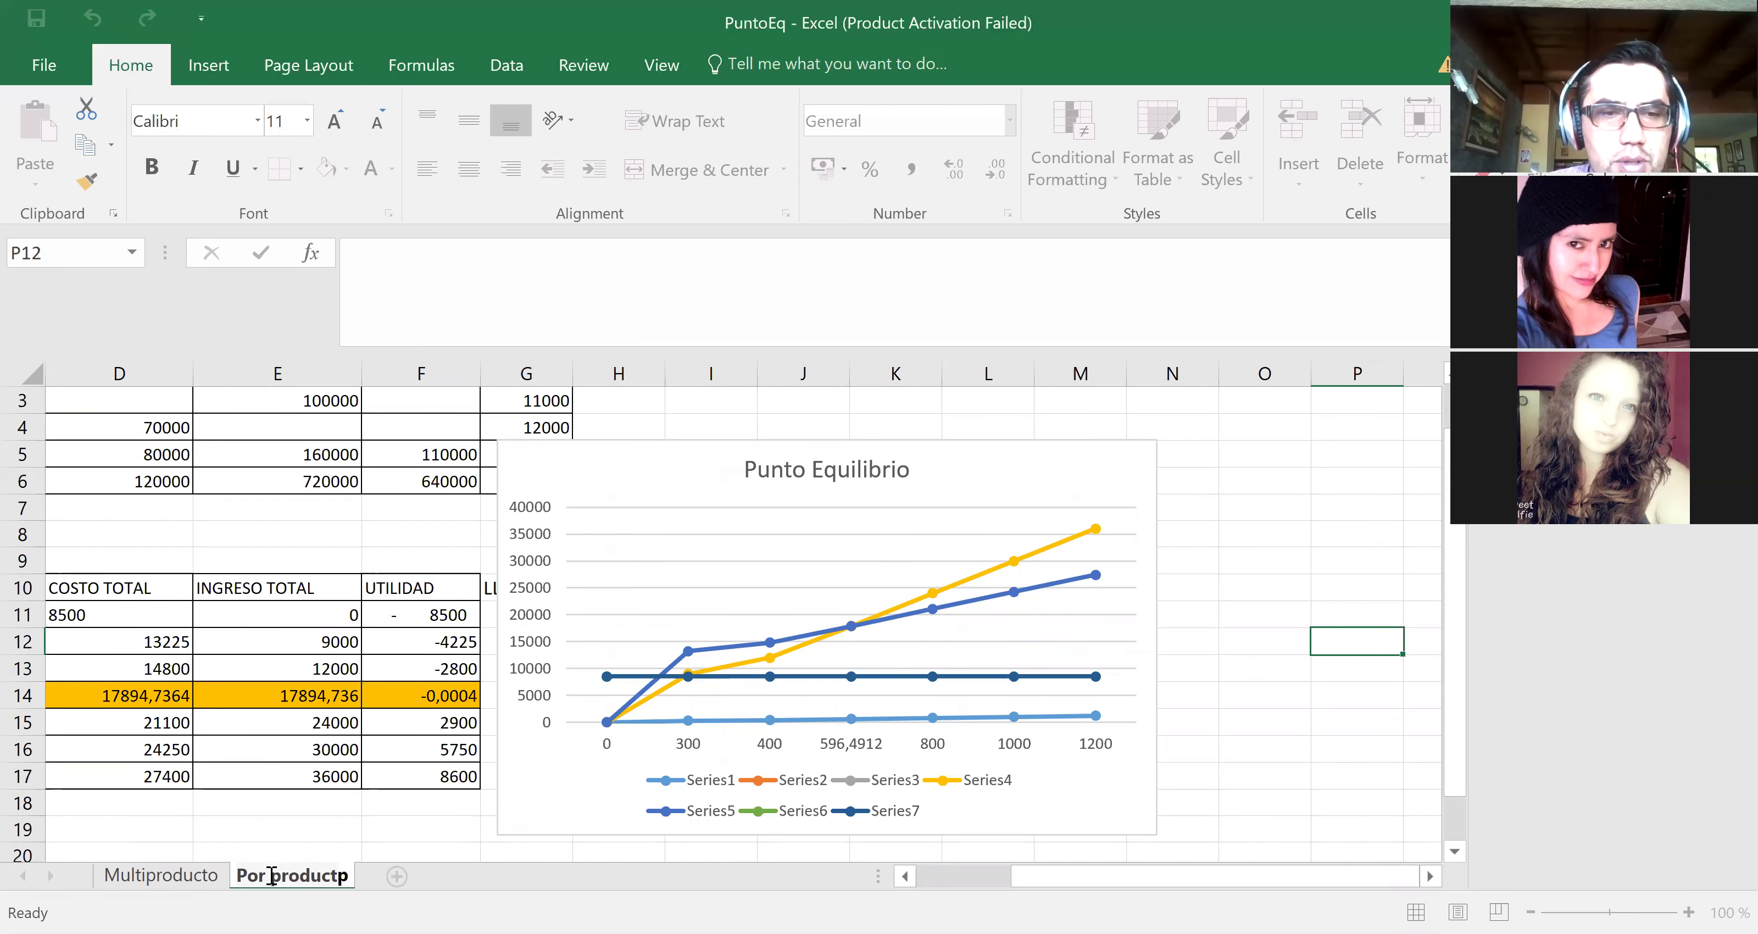
type("o")
key("Return")
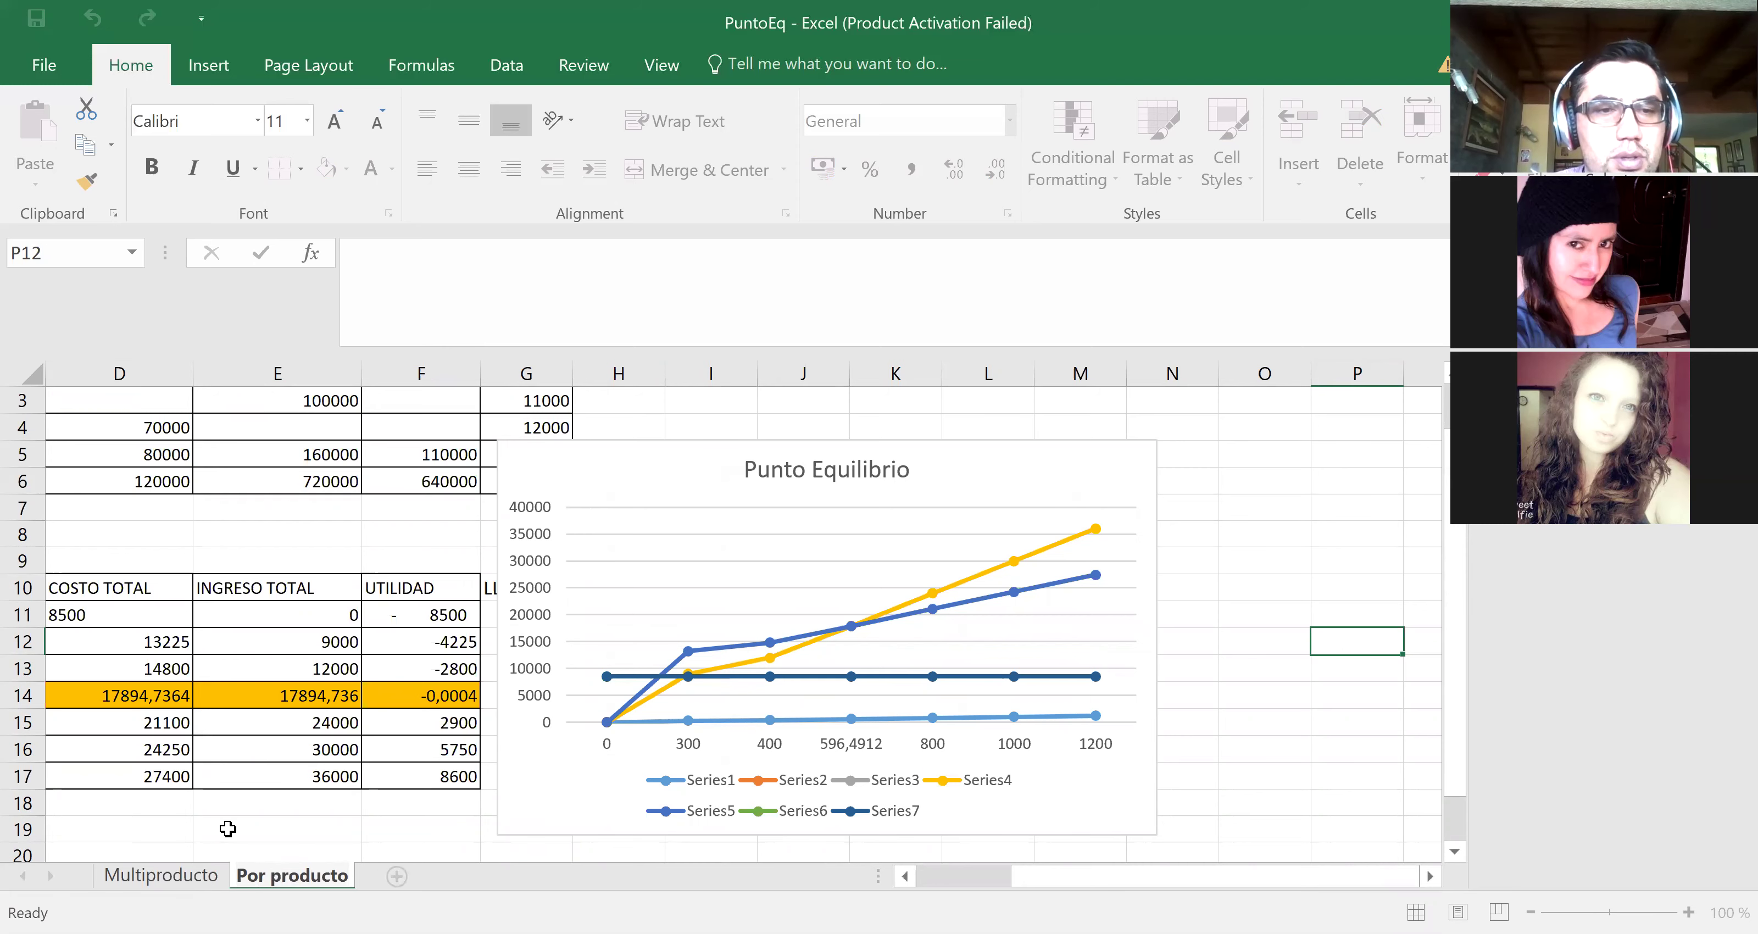
Step: Review the product tables on the Multiproducto sheet and return to the Por producto sheet
left_click(116, 729)
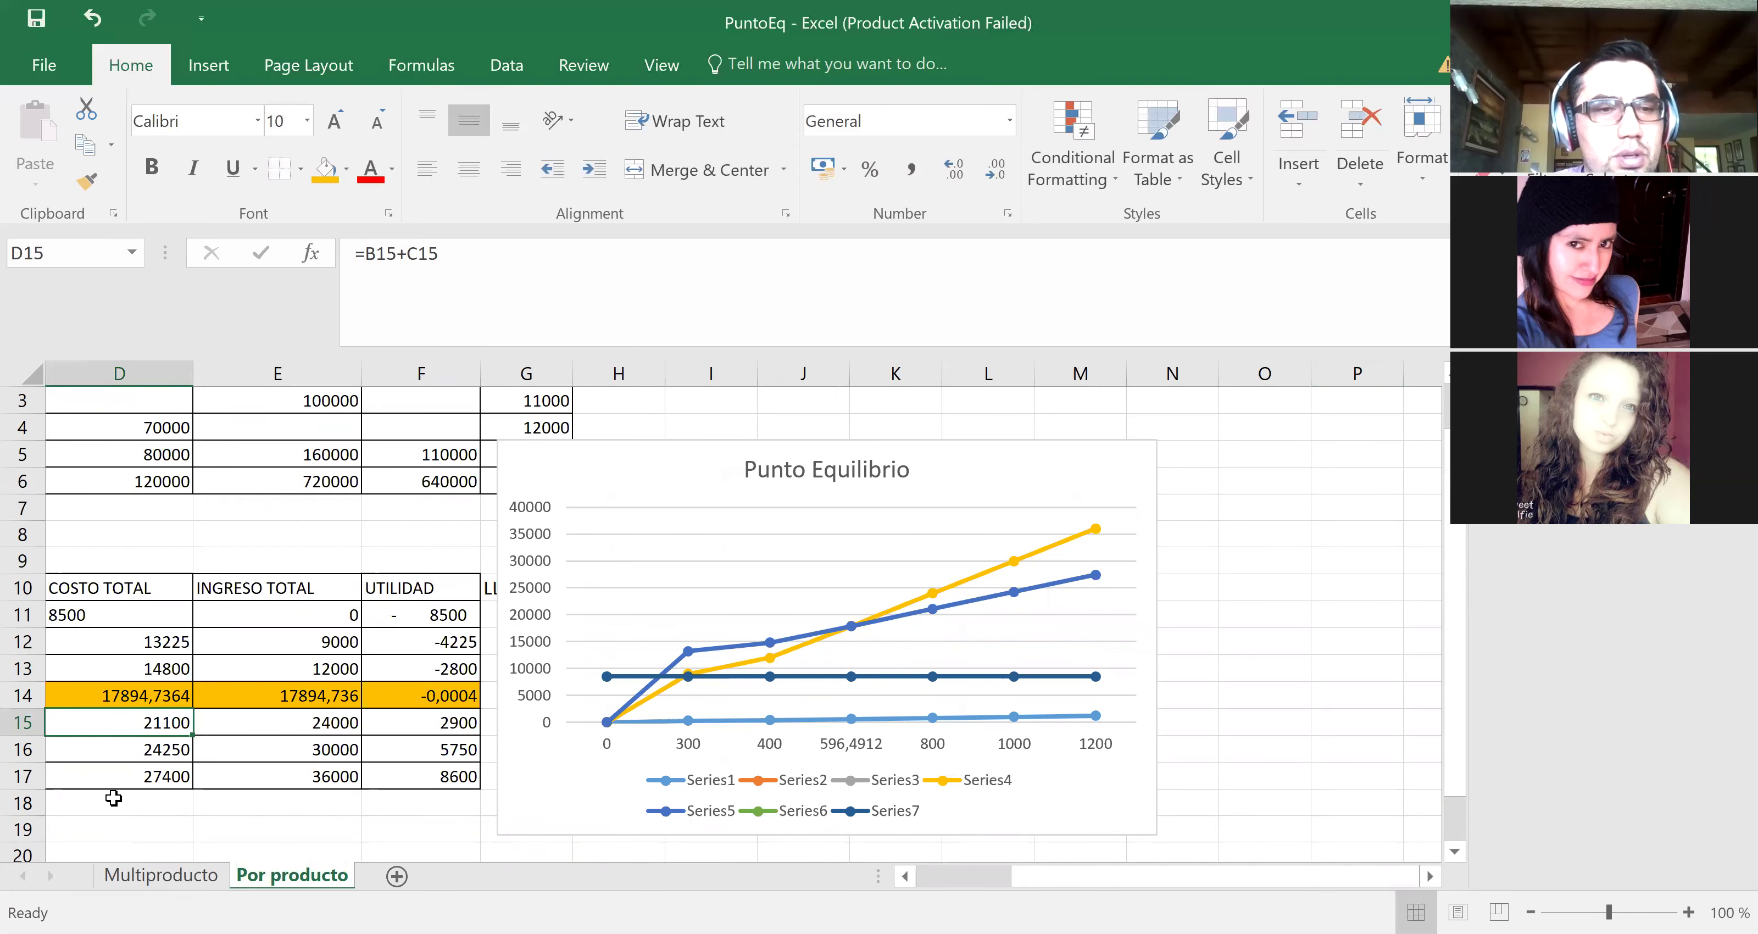
left_click(146, 882)
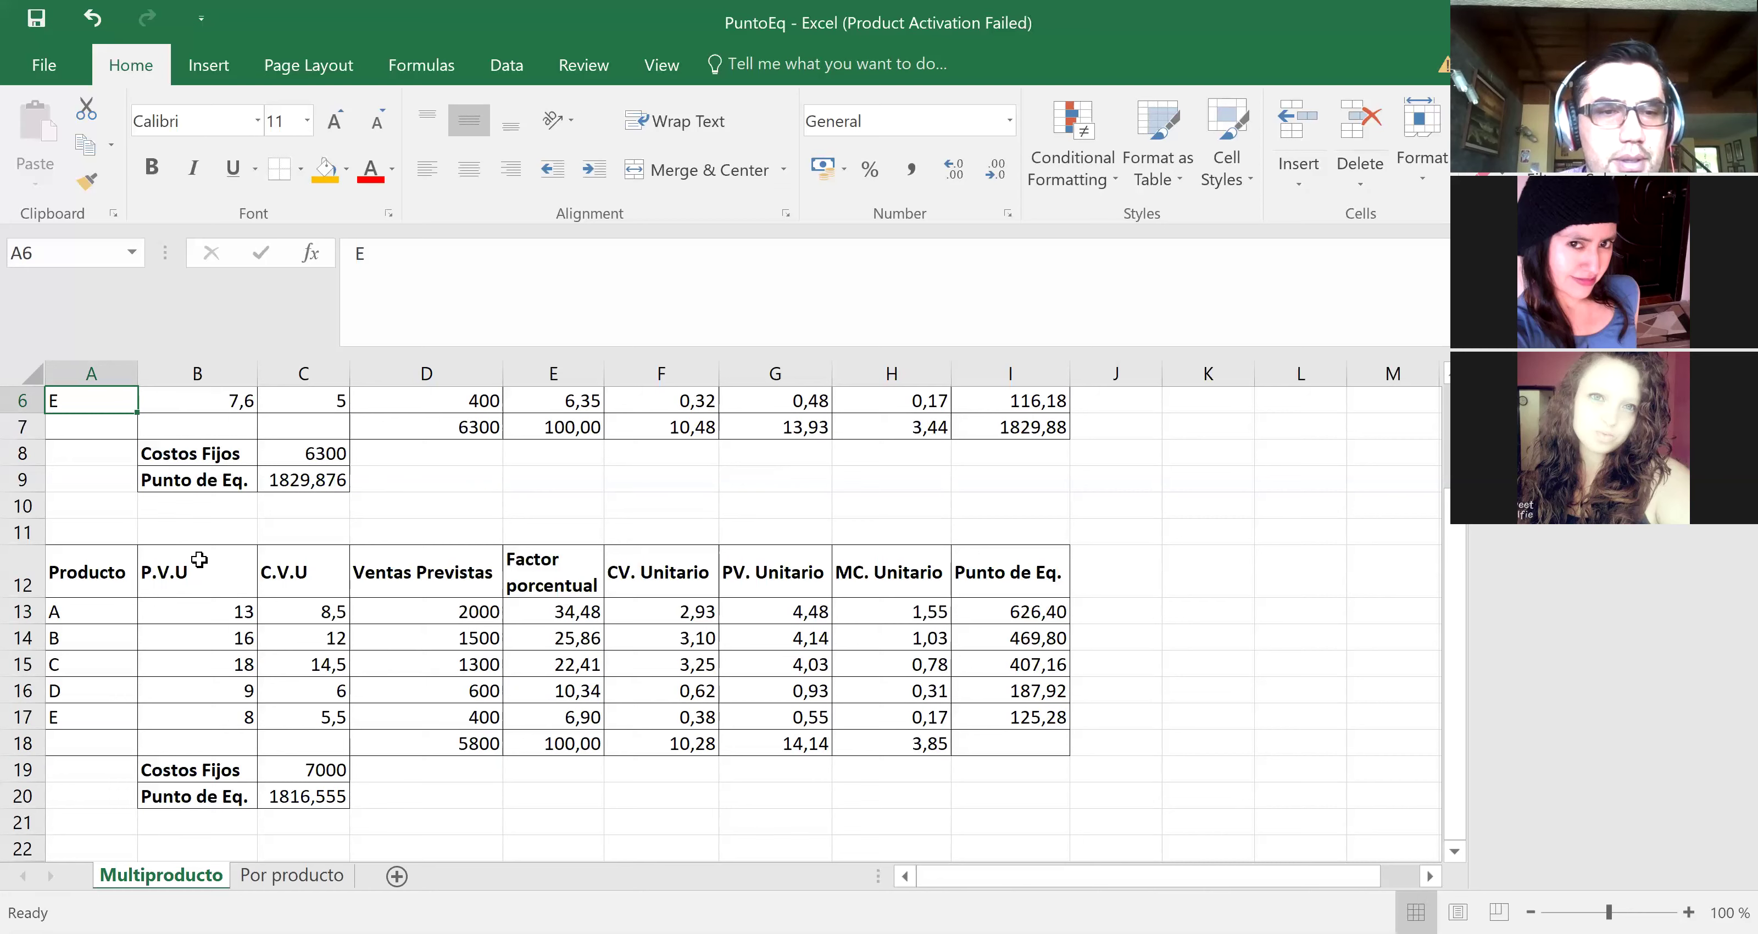
left_click(282, 874)
left_click(152, 611)
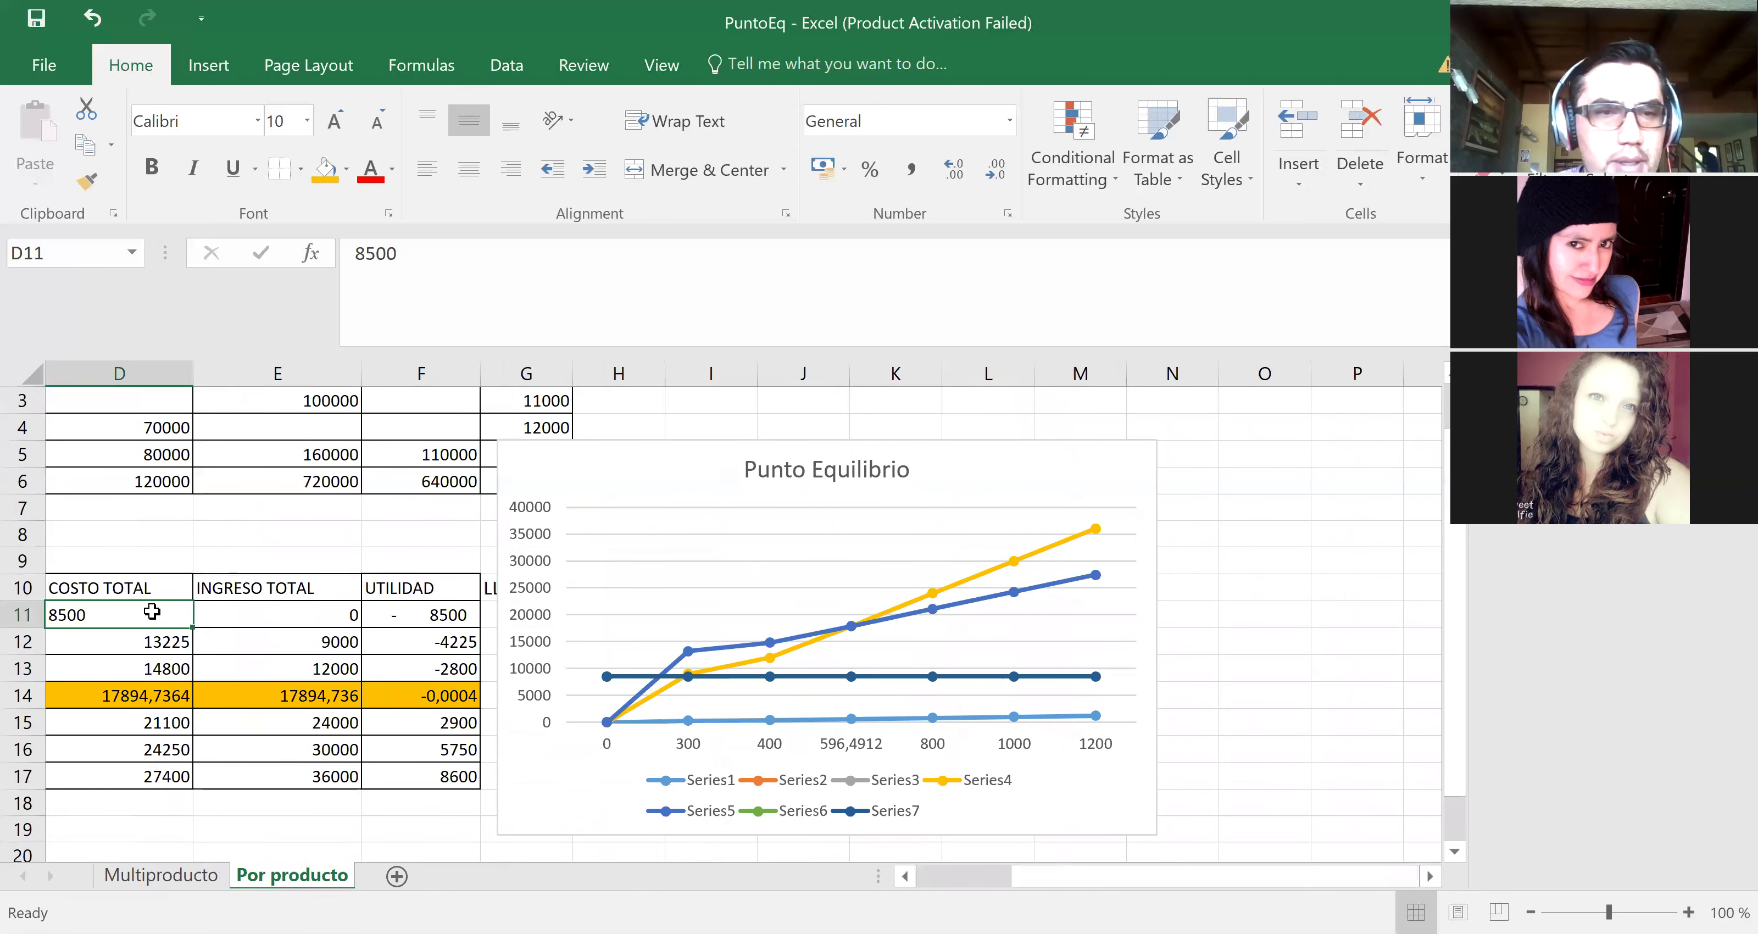
Step: Move the Punto Equilibrio chart away from the tables so that it starts at column I
key("Left")
key("Left")
key("Left")
key("Up")
key("Up")
key("Up")
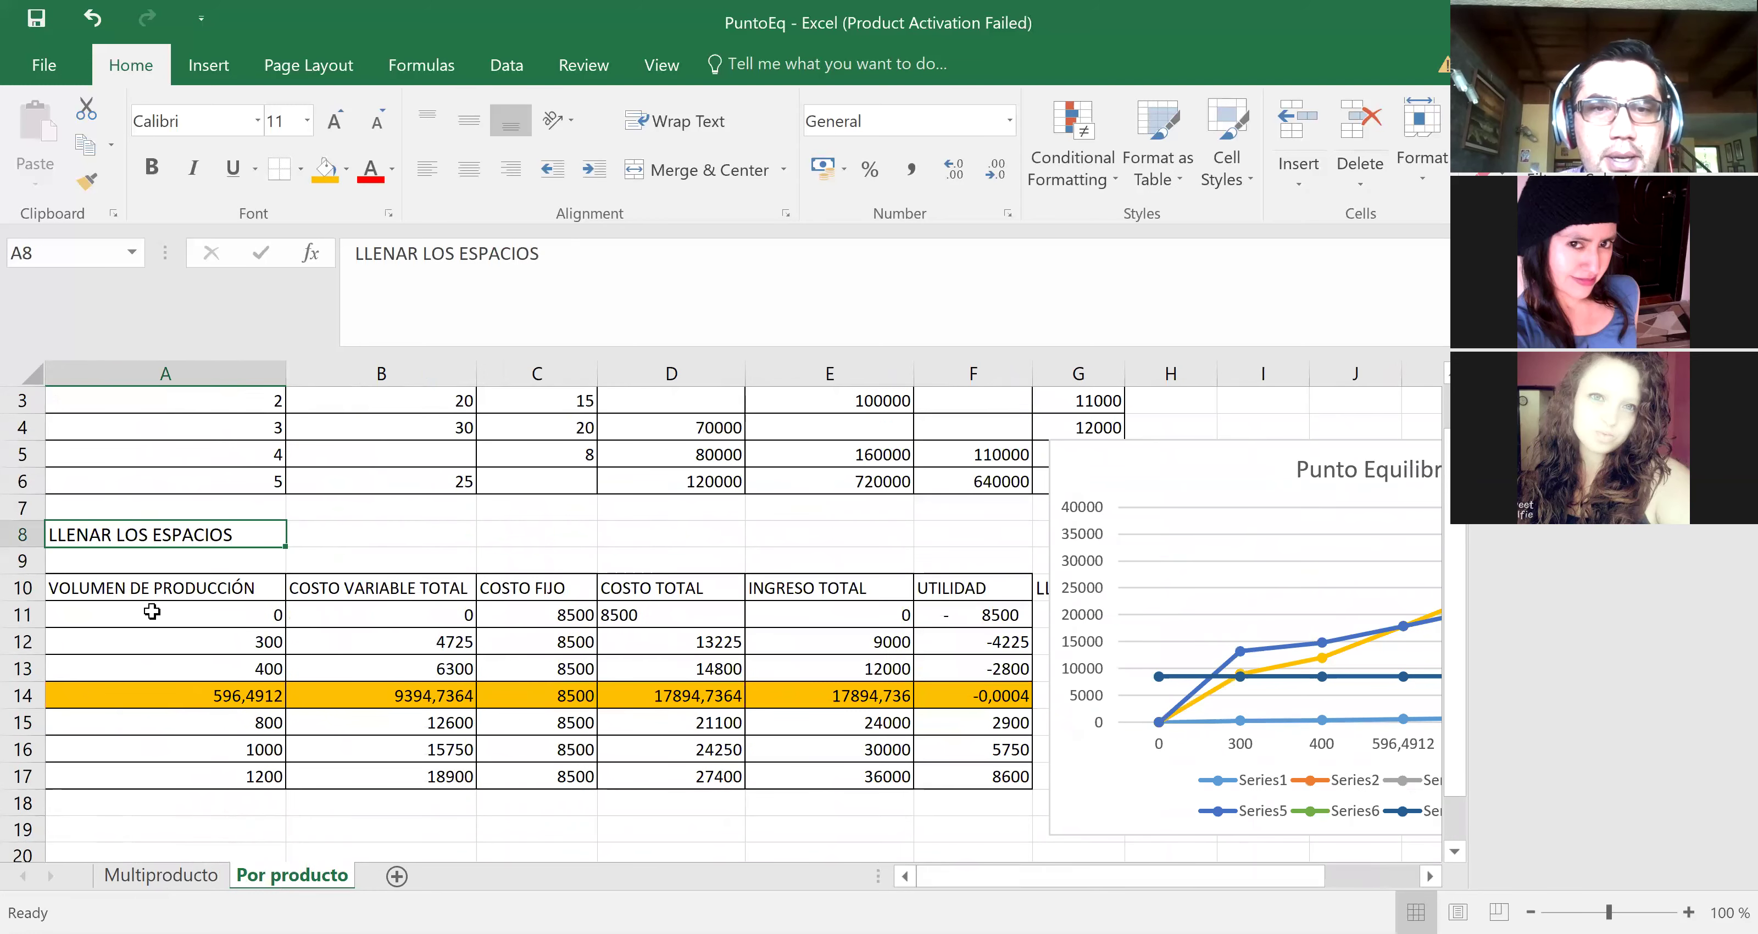
key("Up")
key("Up")
key("Up")
key("Up")
key("Up")
key("Up")
key("Up")
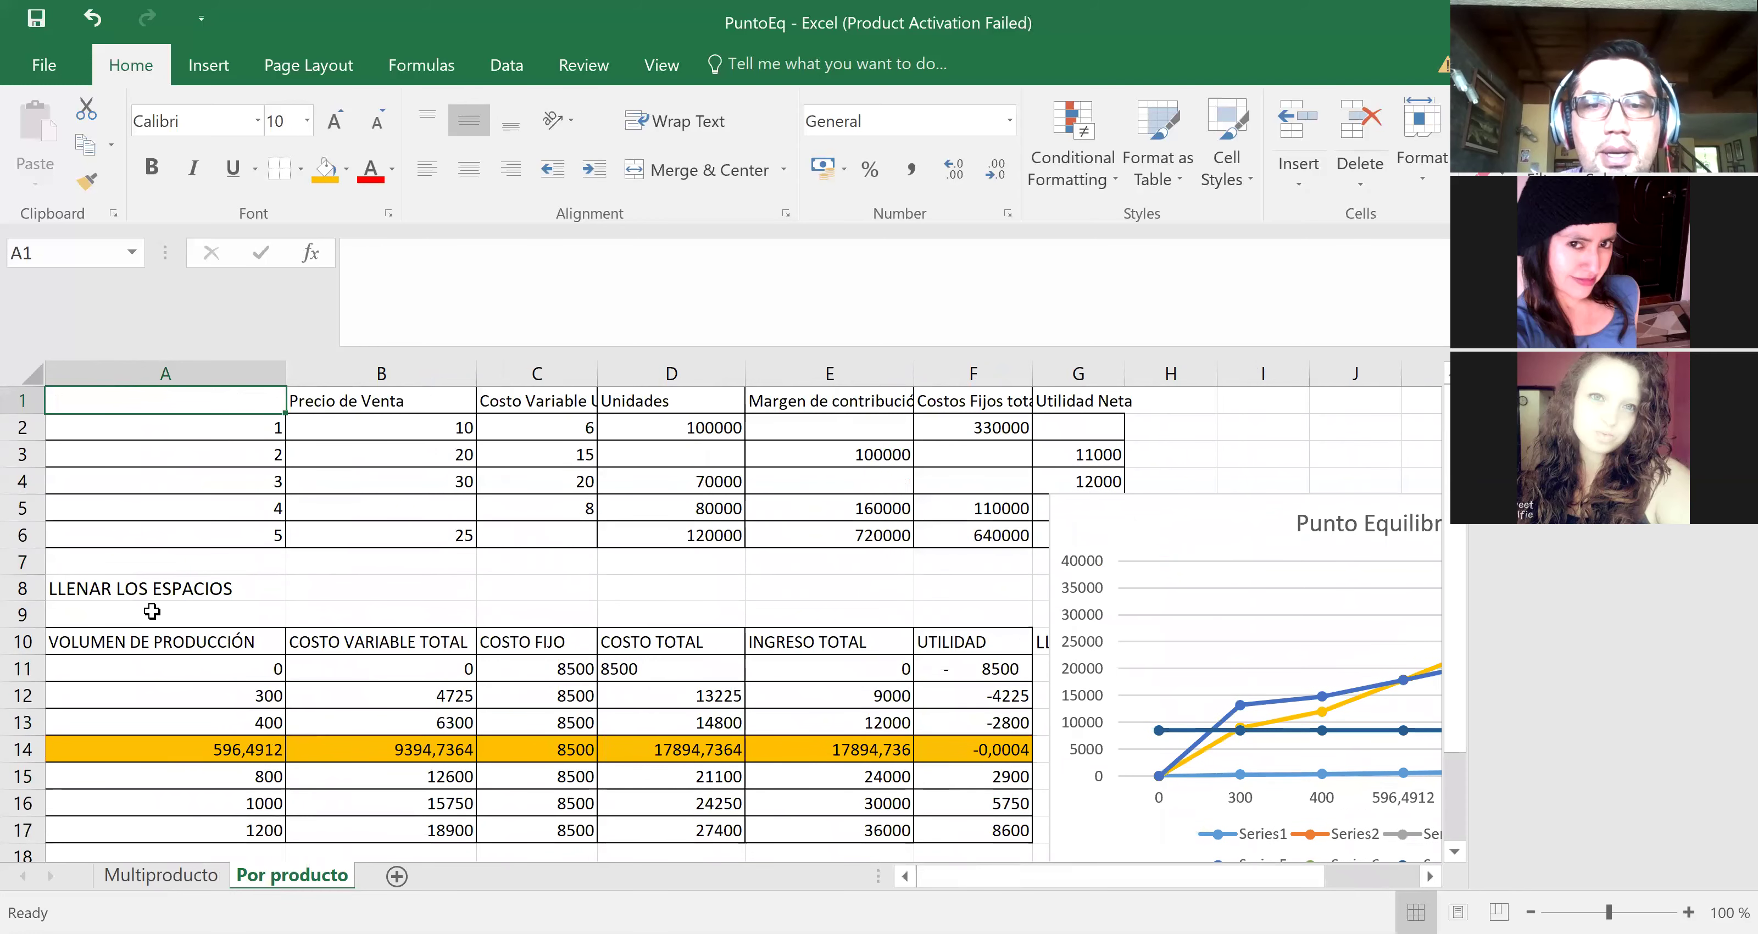
left_click_drag(1225, 506, 1429, 523)
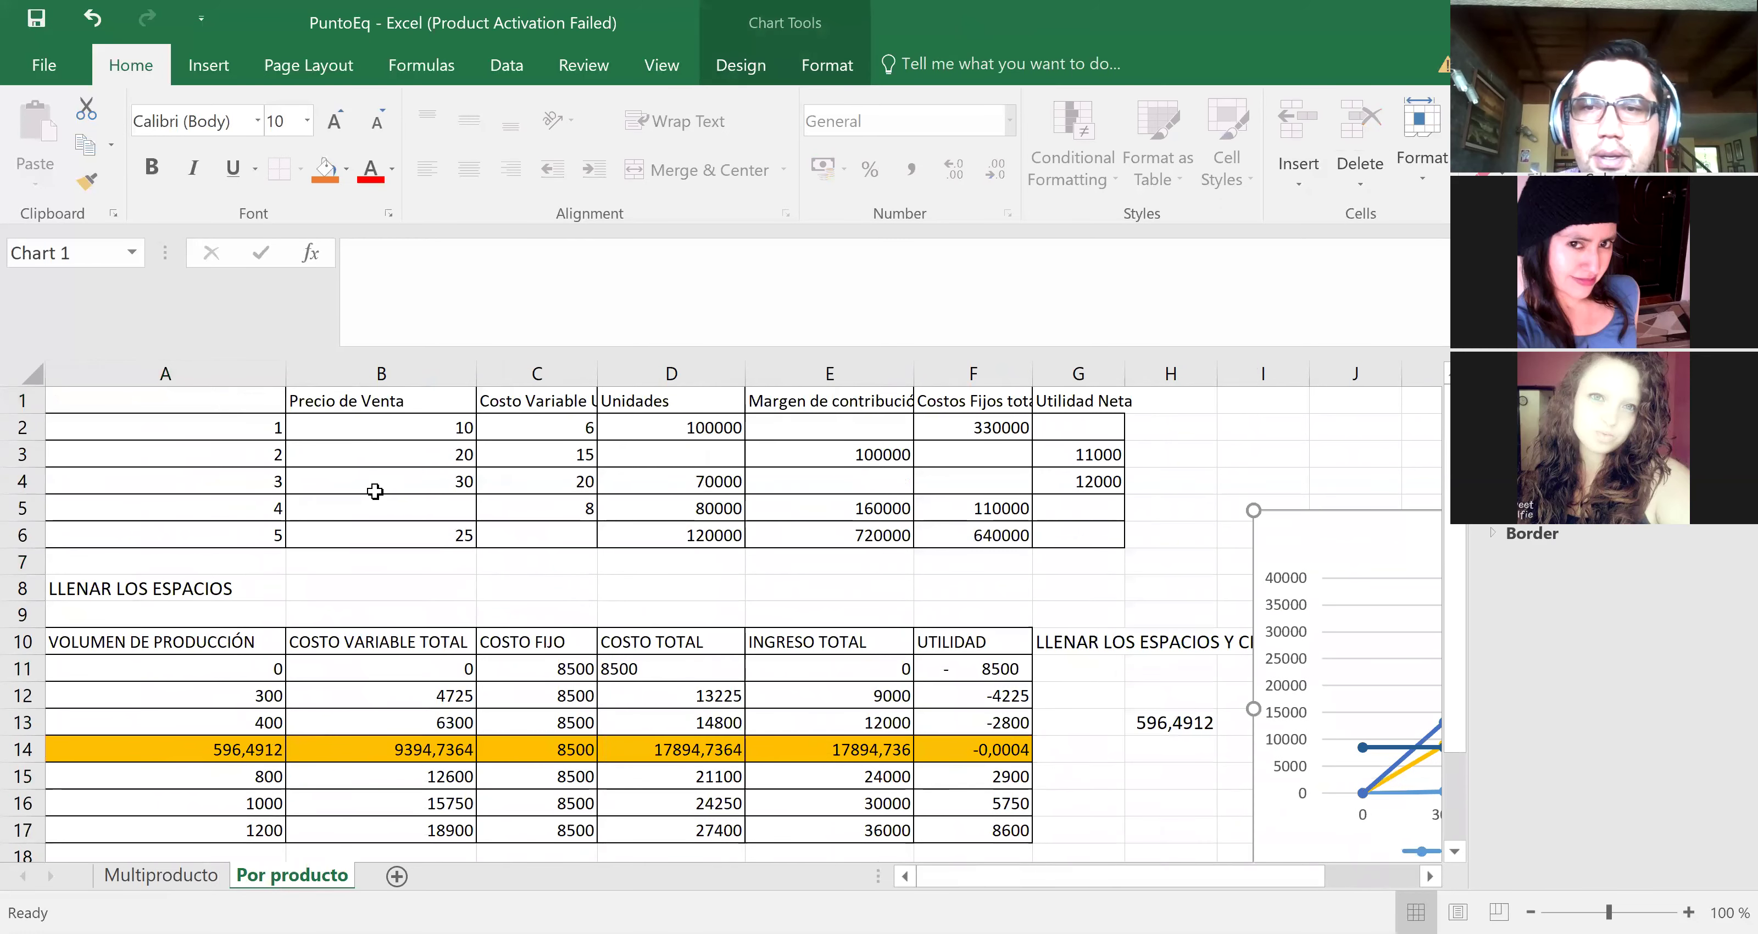
Step: Review the first table's column headings from Precio de Venta to Costos Fijos totales, along with their row 2 and 3 data
left_click(334, 428)
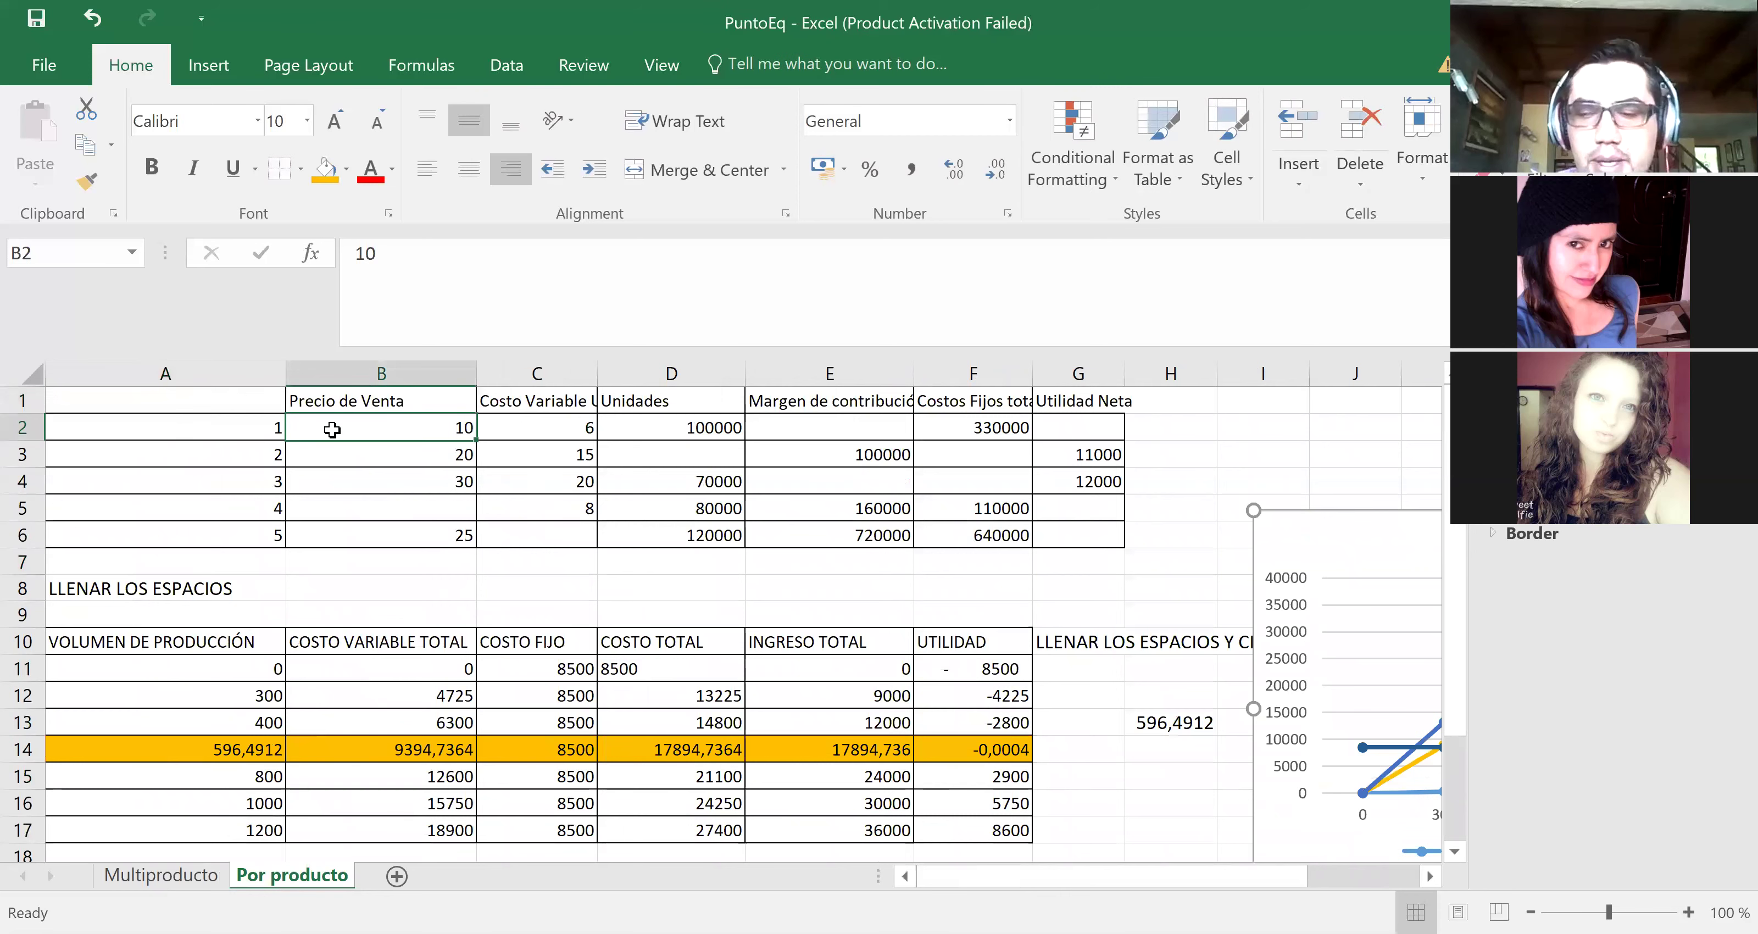
key("Up")
key("Right")
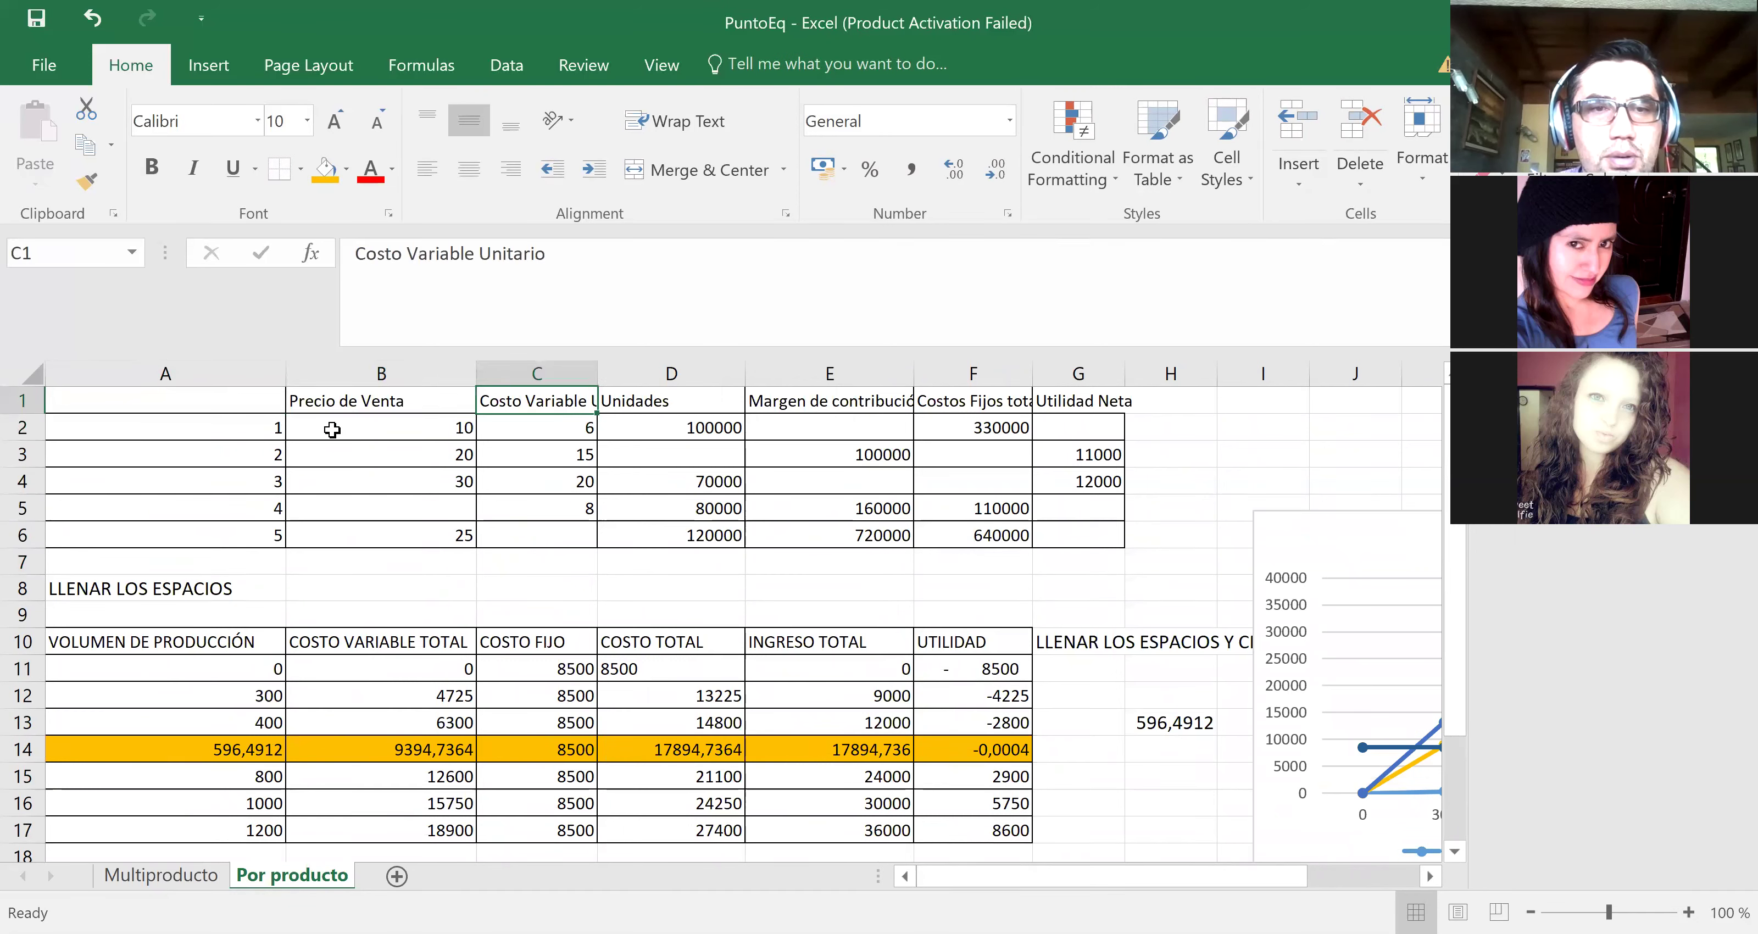
key("Down")
key("Right")
key("Up")
key("Down")
key("Down")
key("Right")
key("Up")
key("Up")
key("Right")
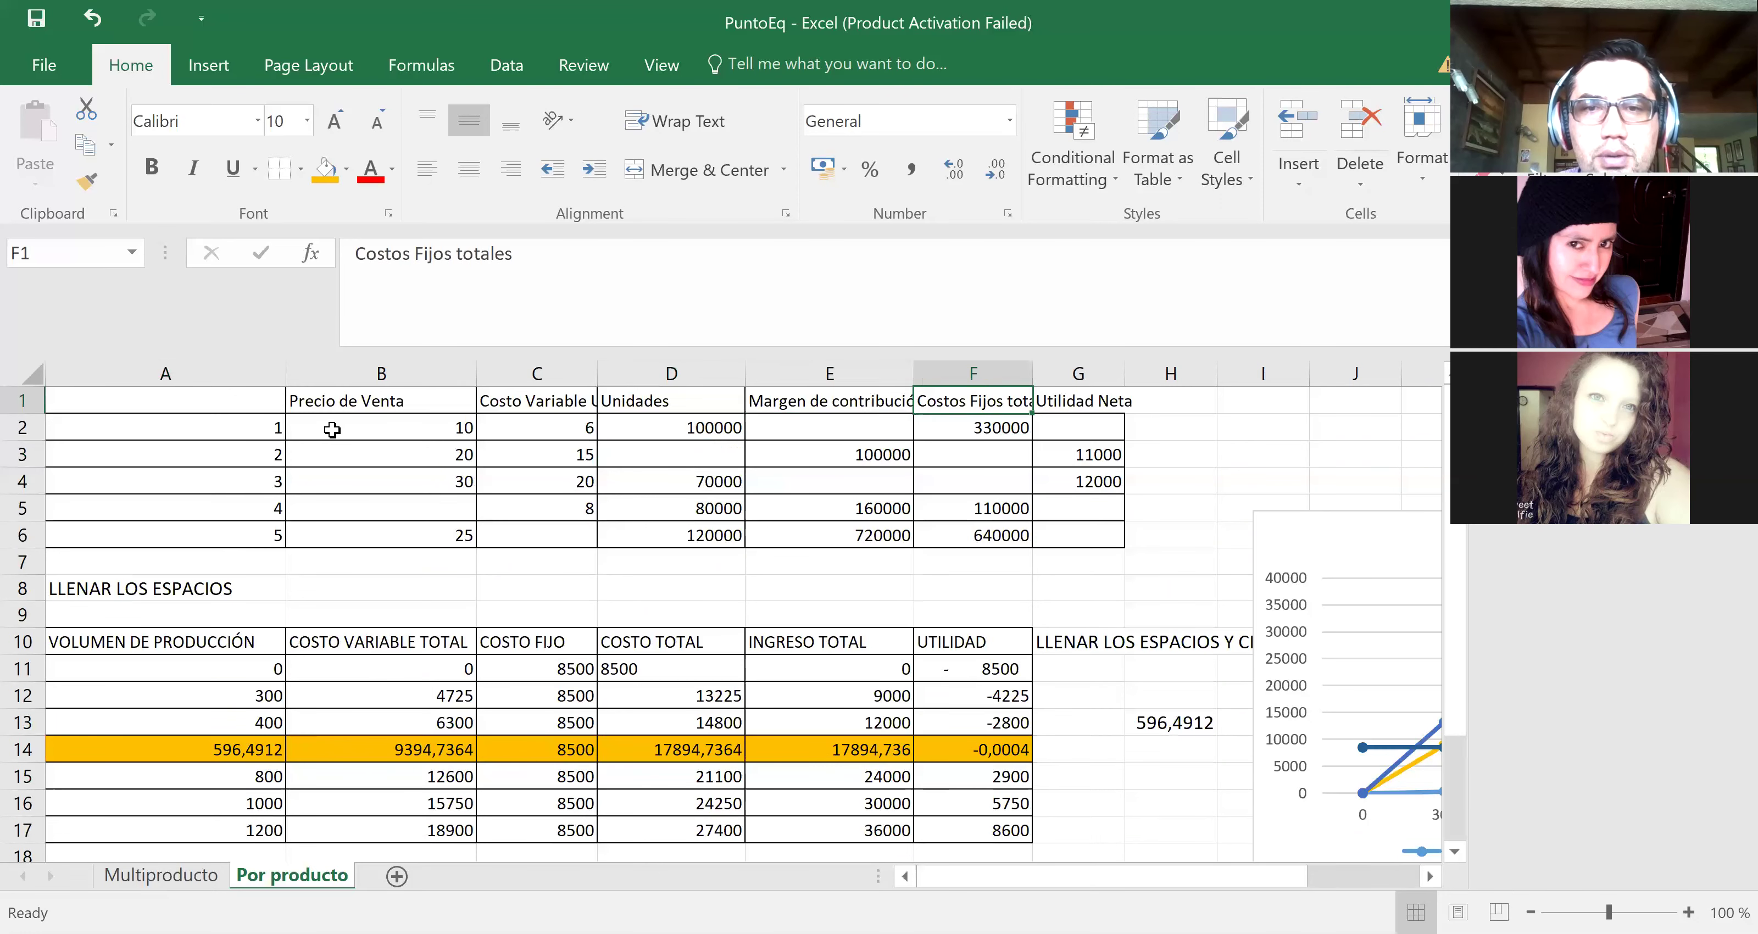
Step: Calculate row 1's Utilidad Neta in G2 with the formula =(D2*B2)-(C2*D2)
key("Down")
key("Right")
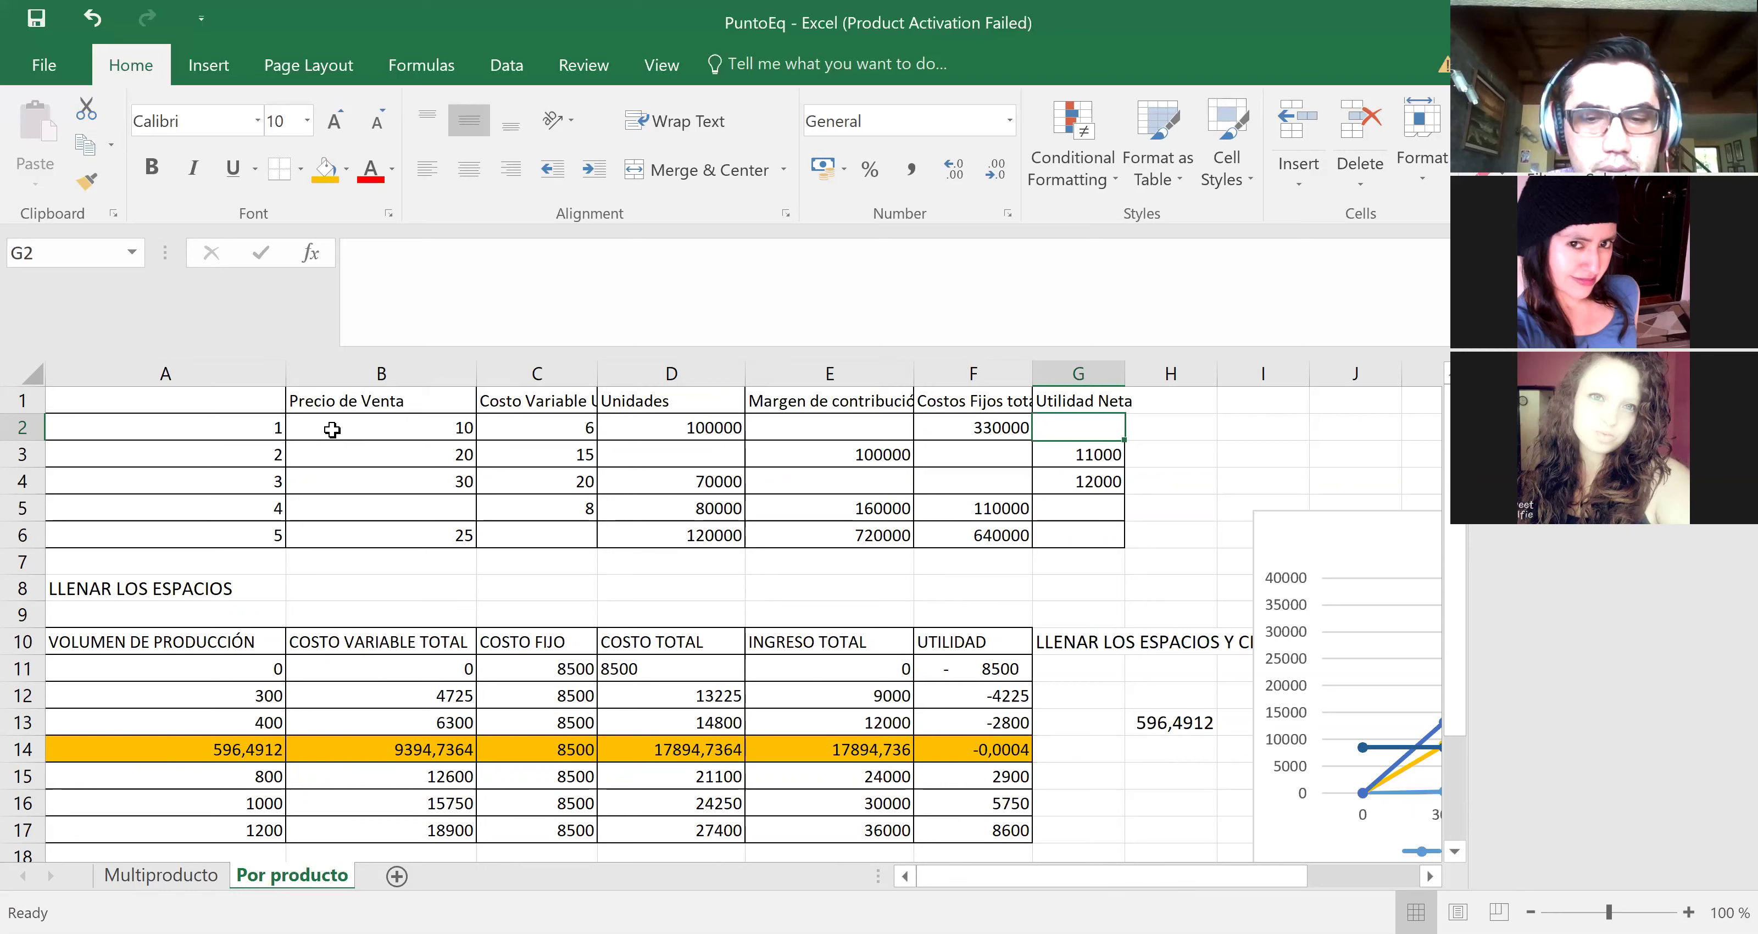
type("=")
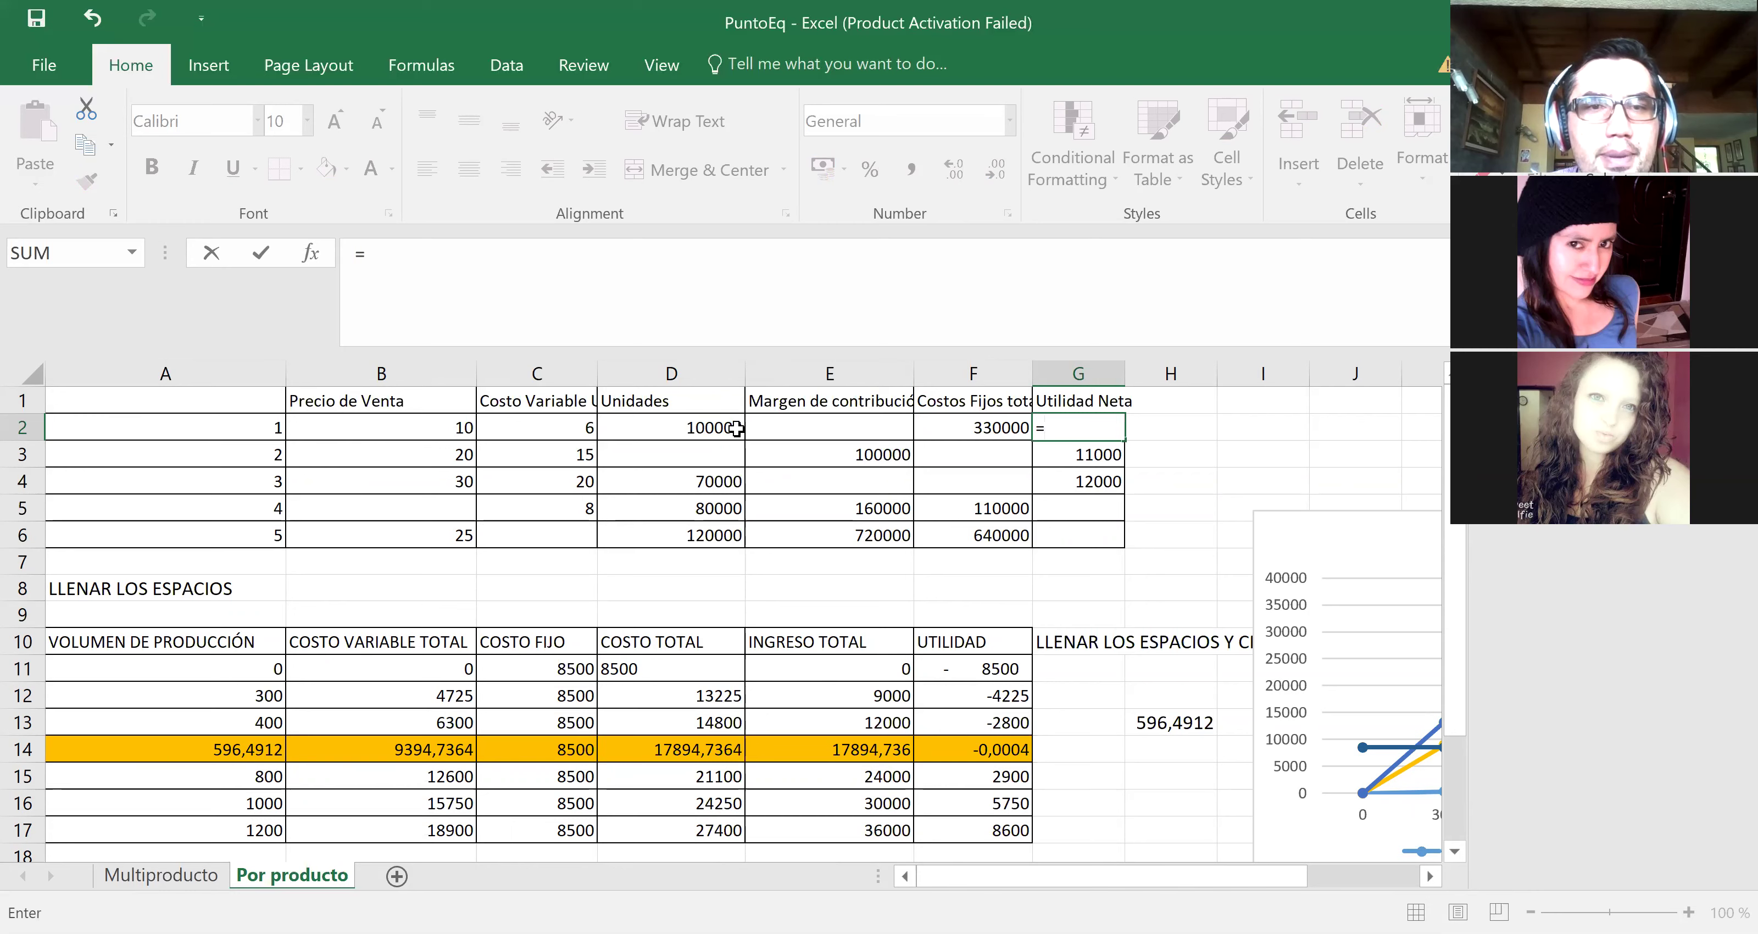
left_click(670, 424)
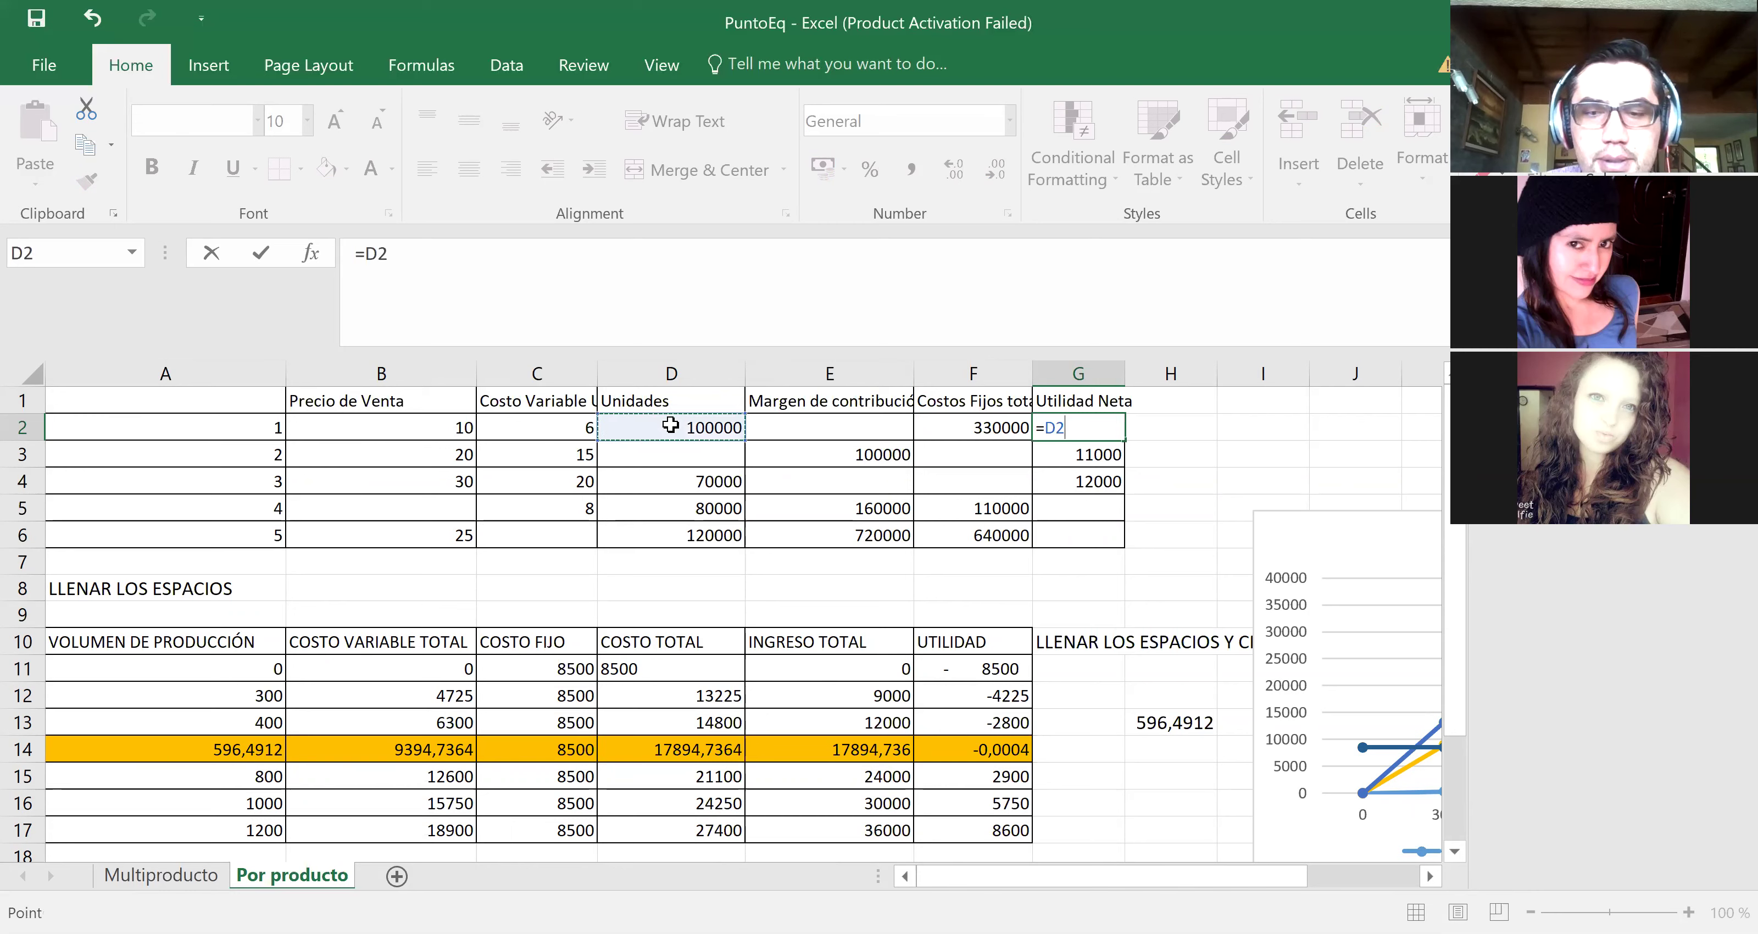
type("*")
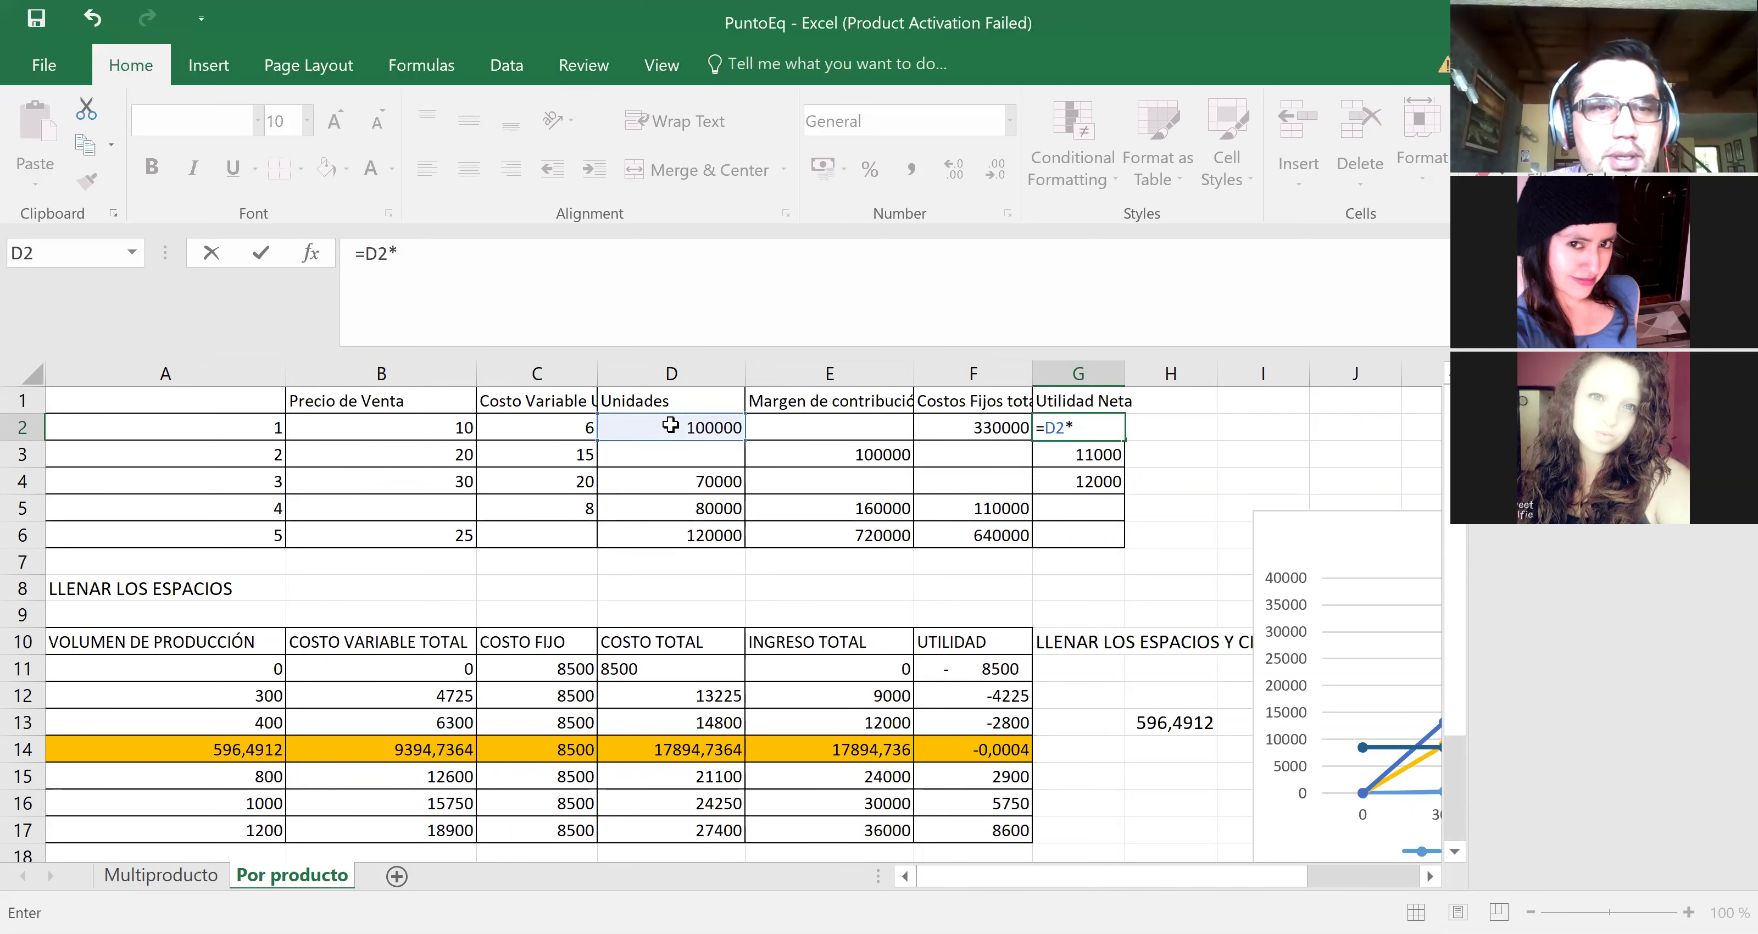
left_click(397, 431)
left_click(368, 253)
type("(")
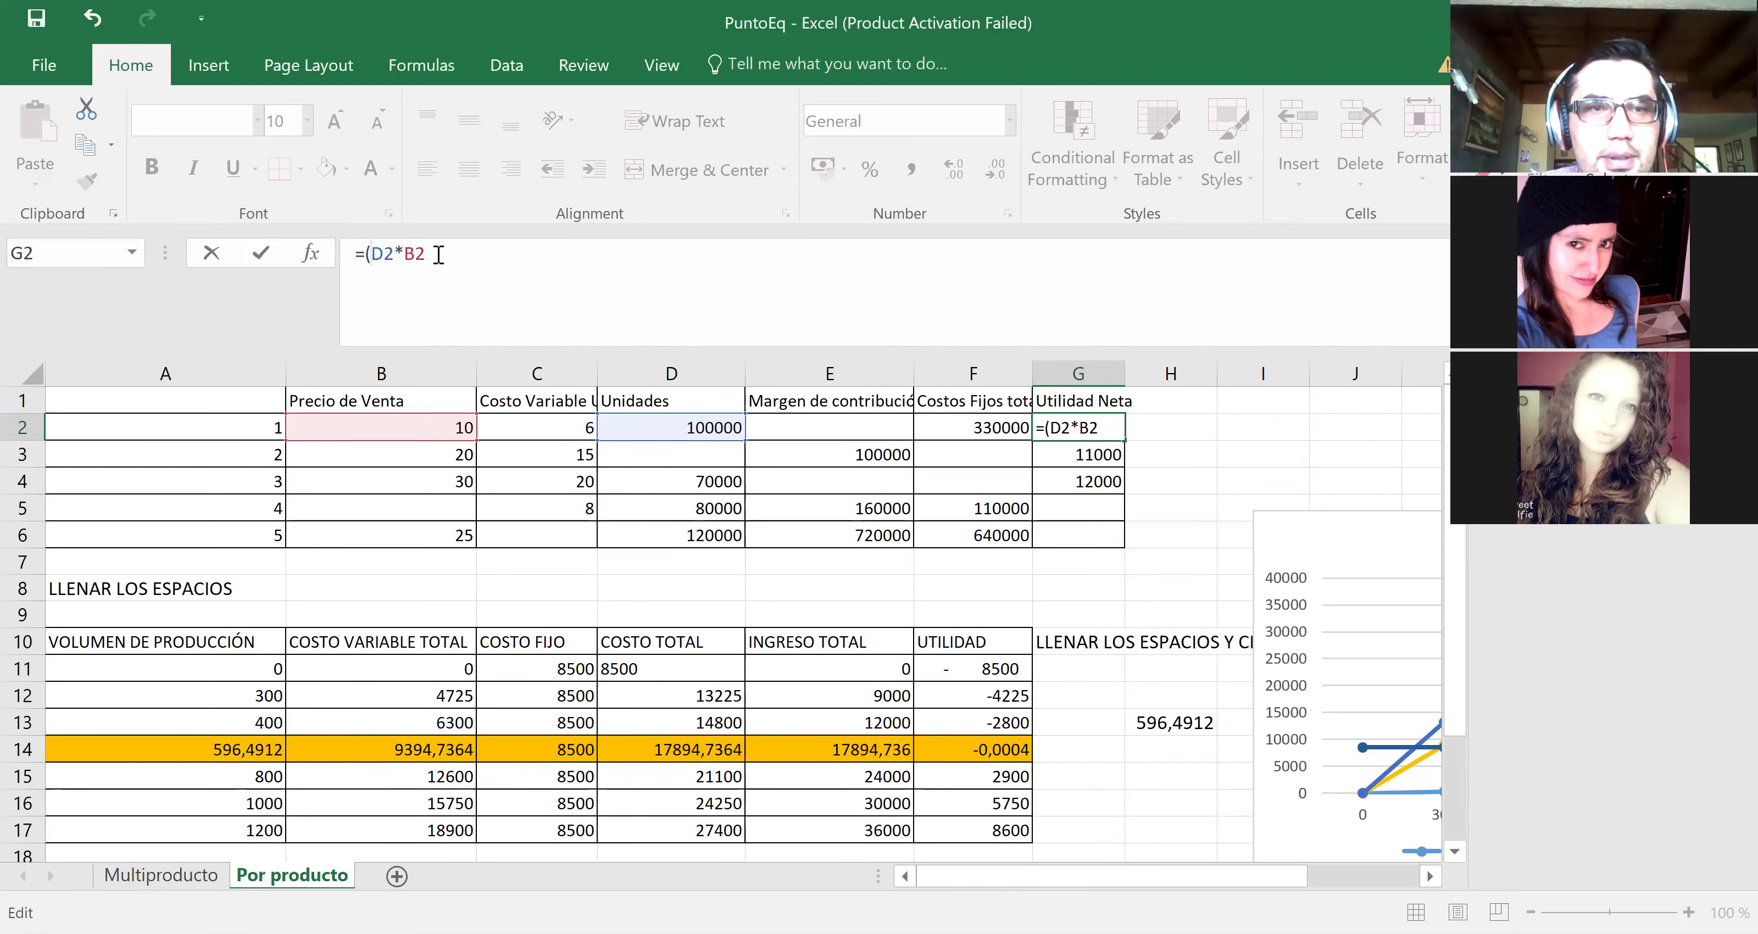
left_click(436, 252)
type(")")
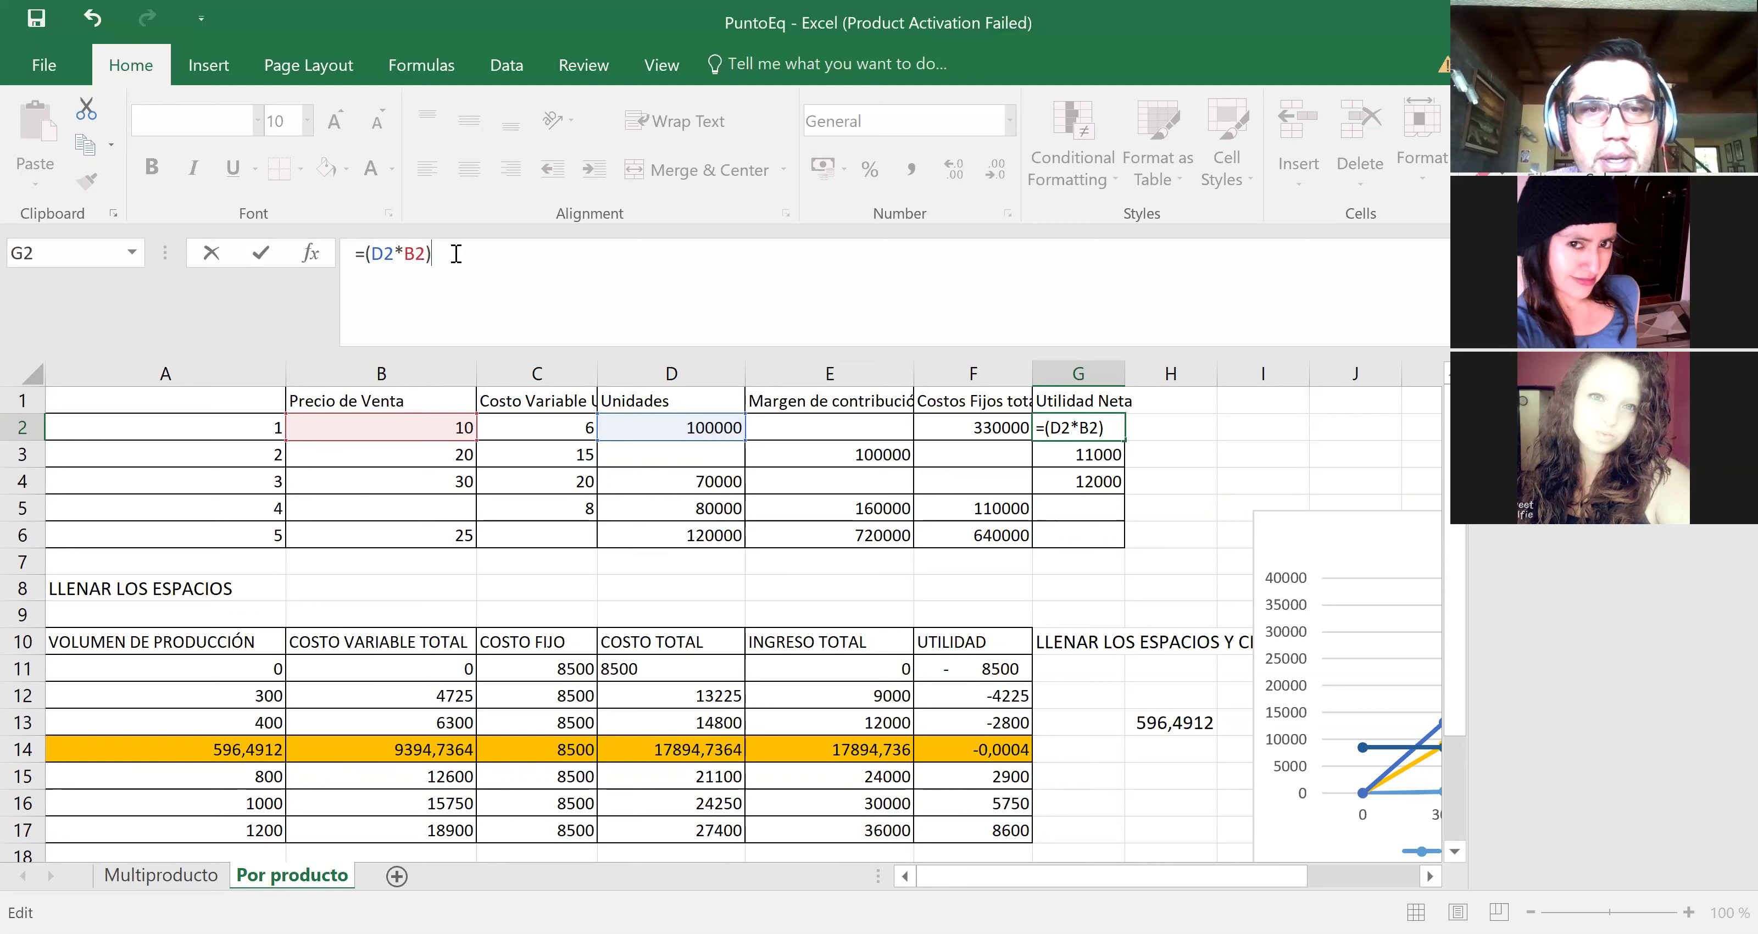
type("-")
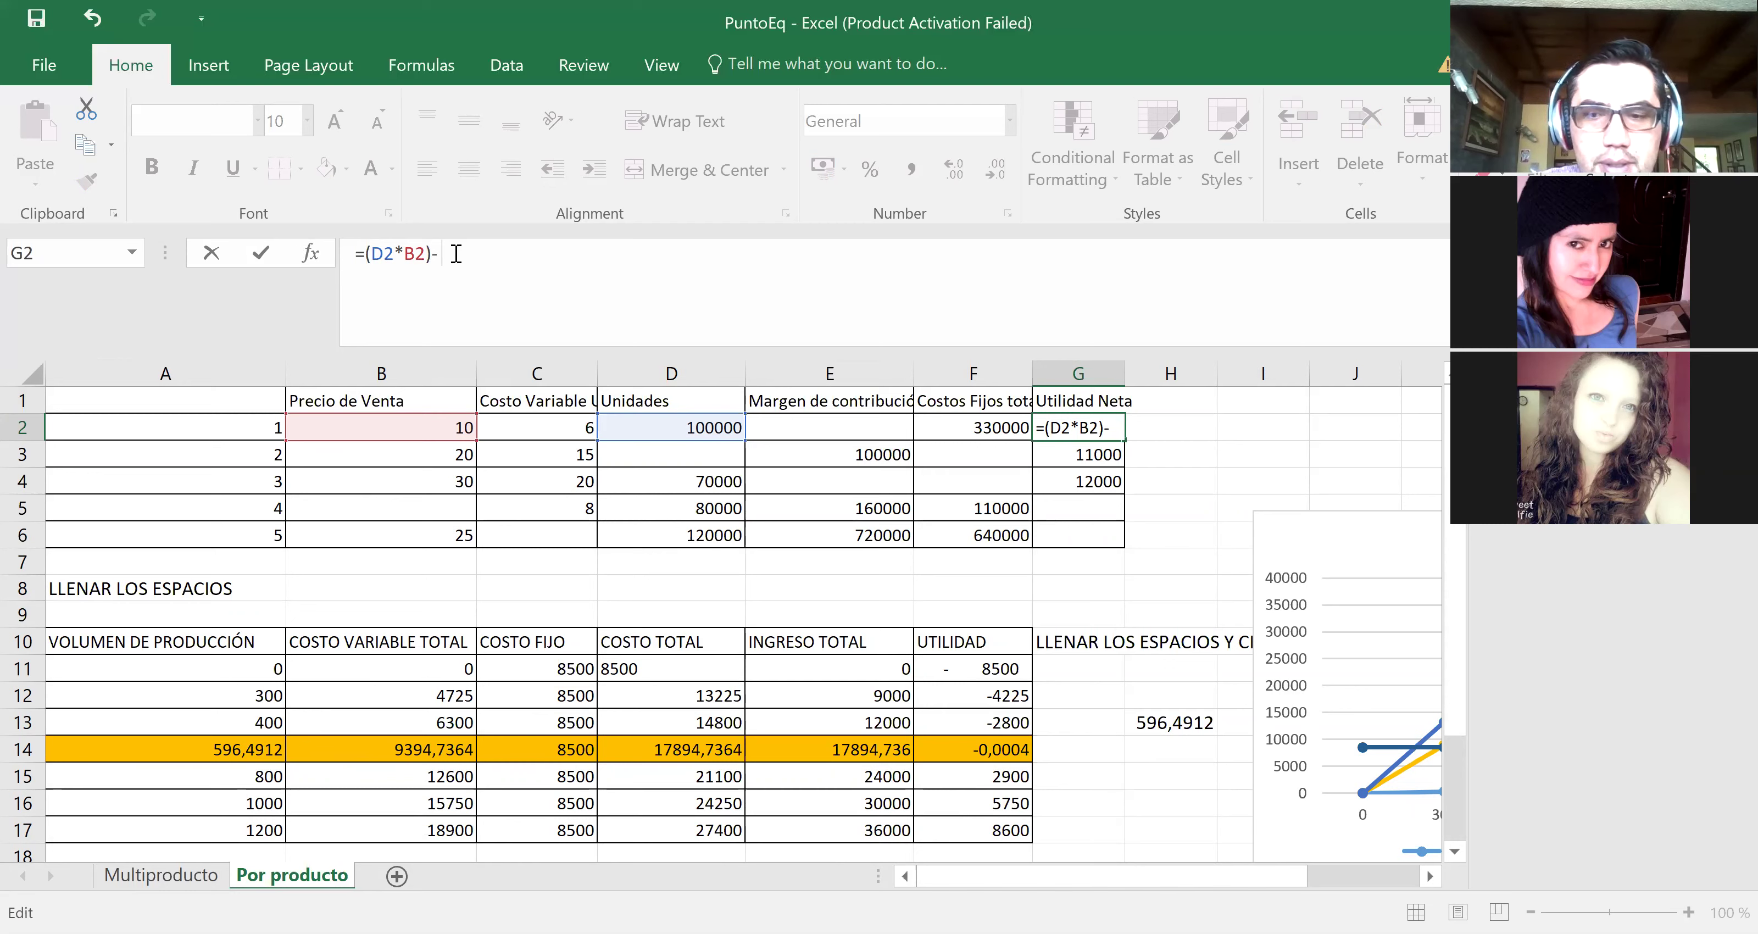
type("(")
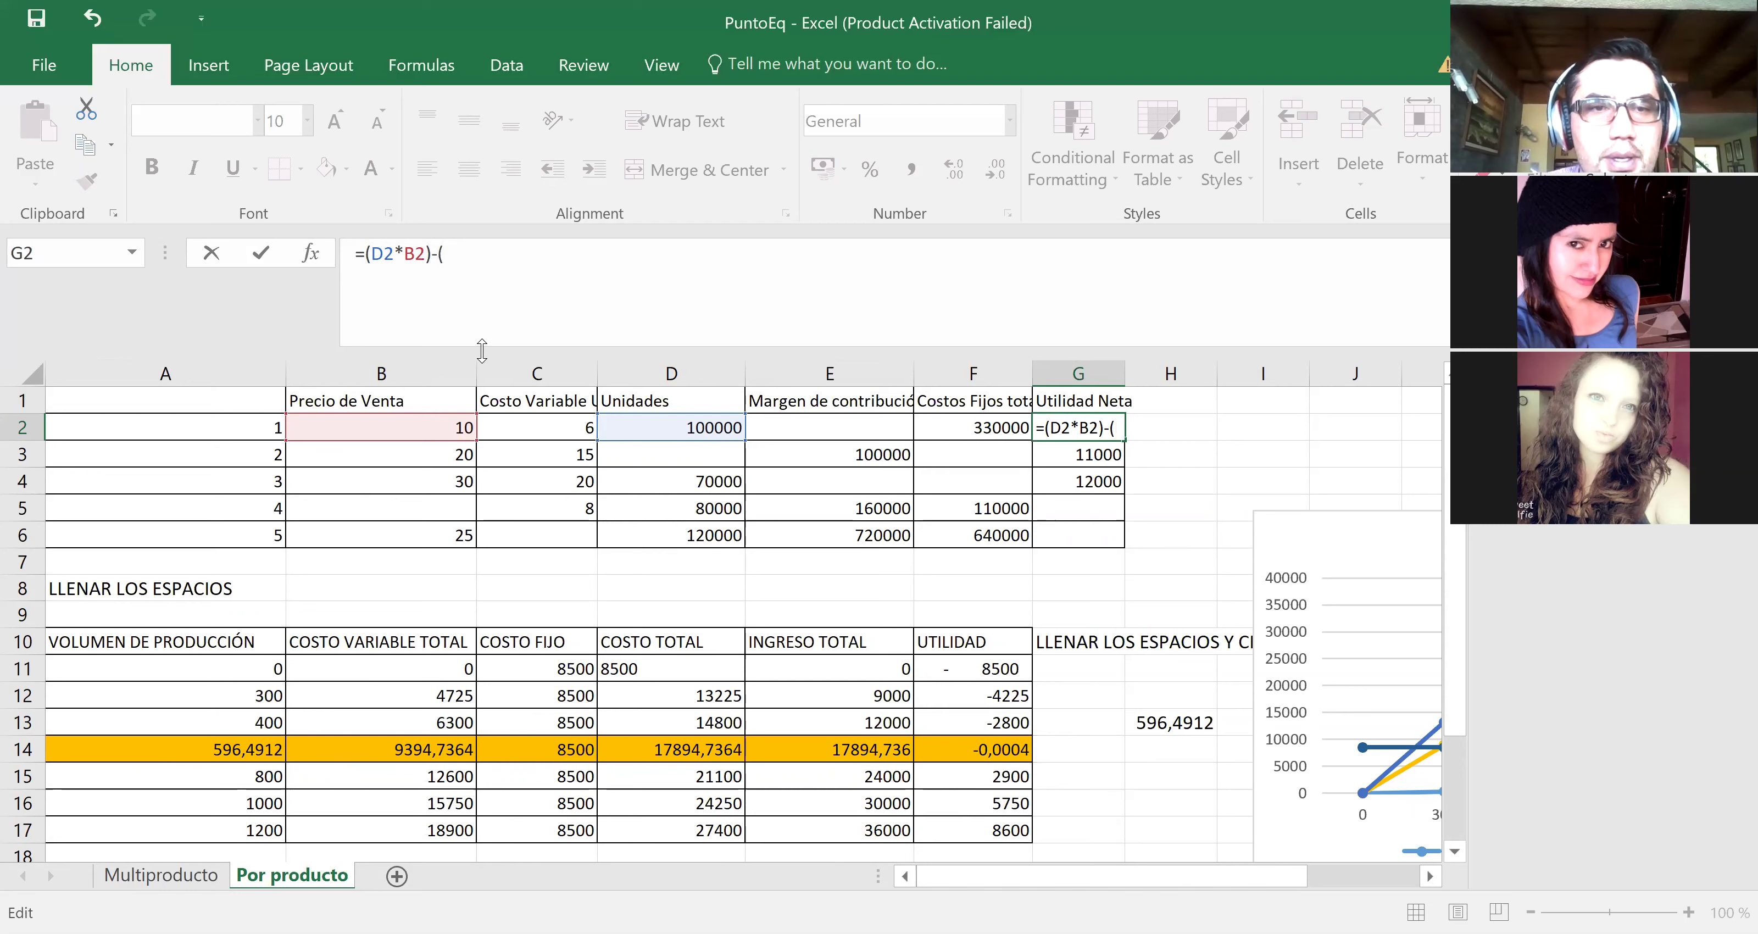
left_click(515, 423)
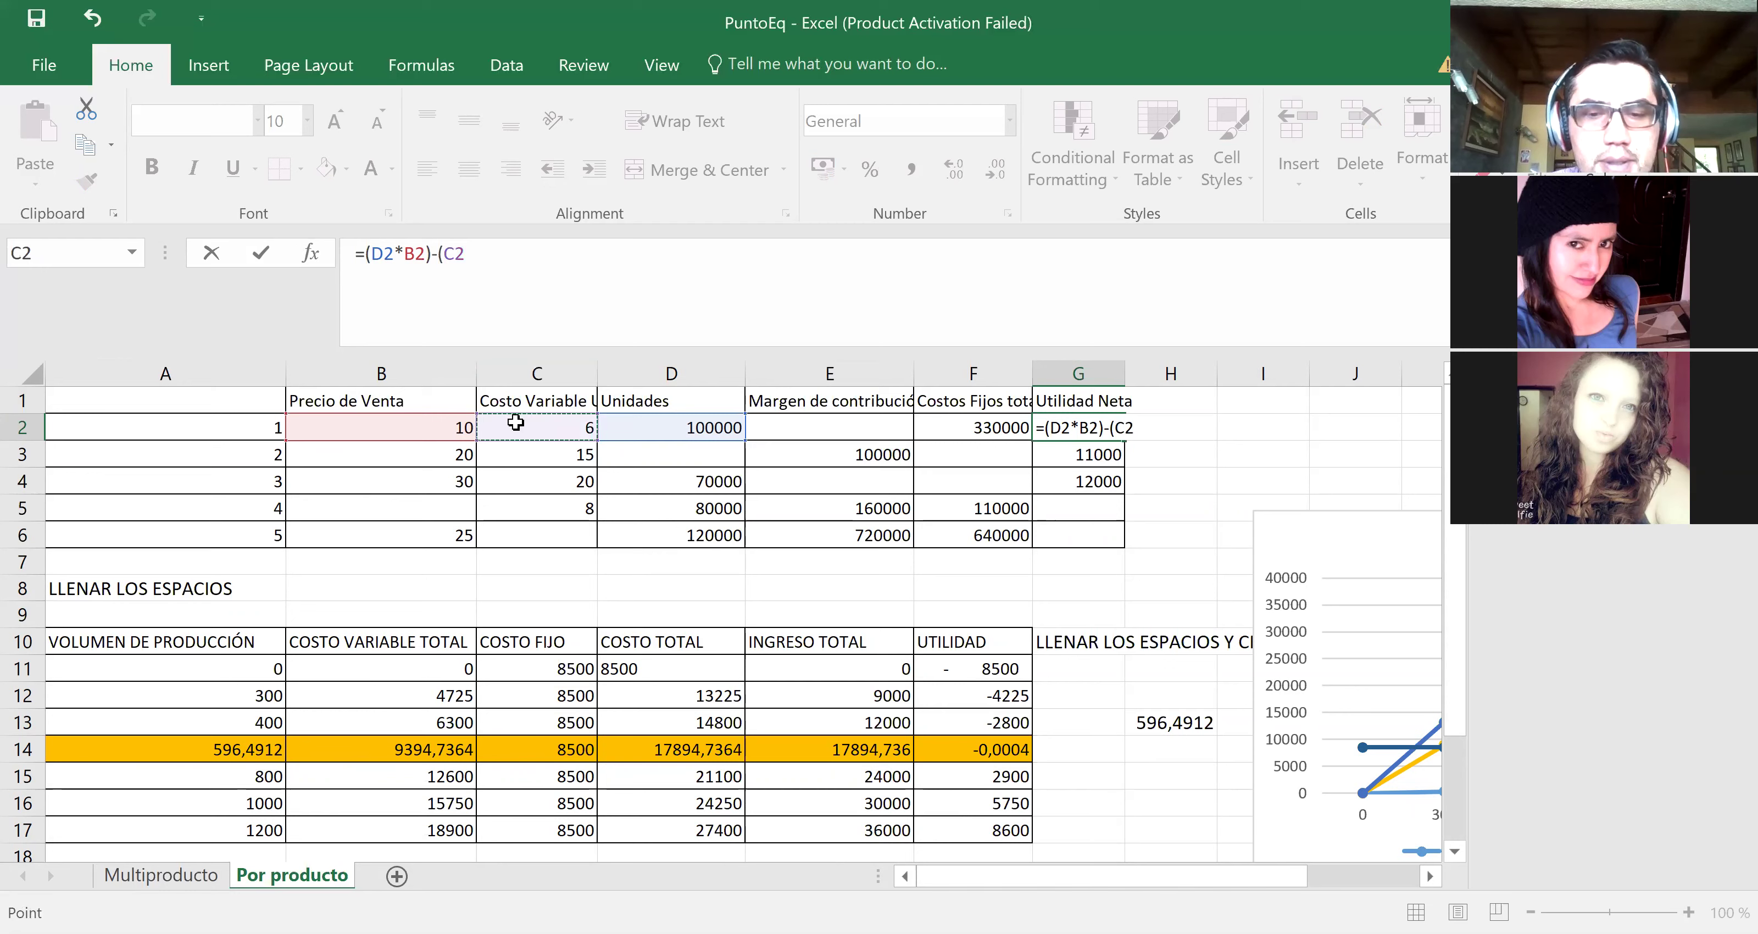
type("*")
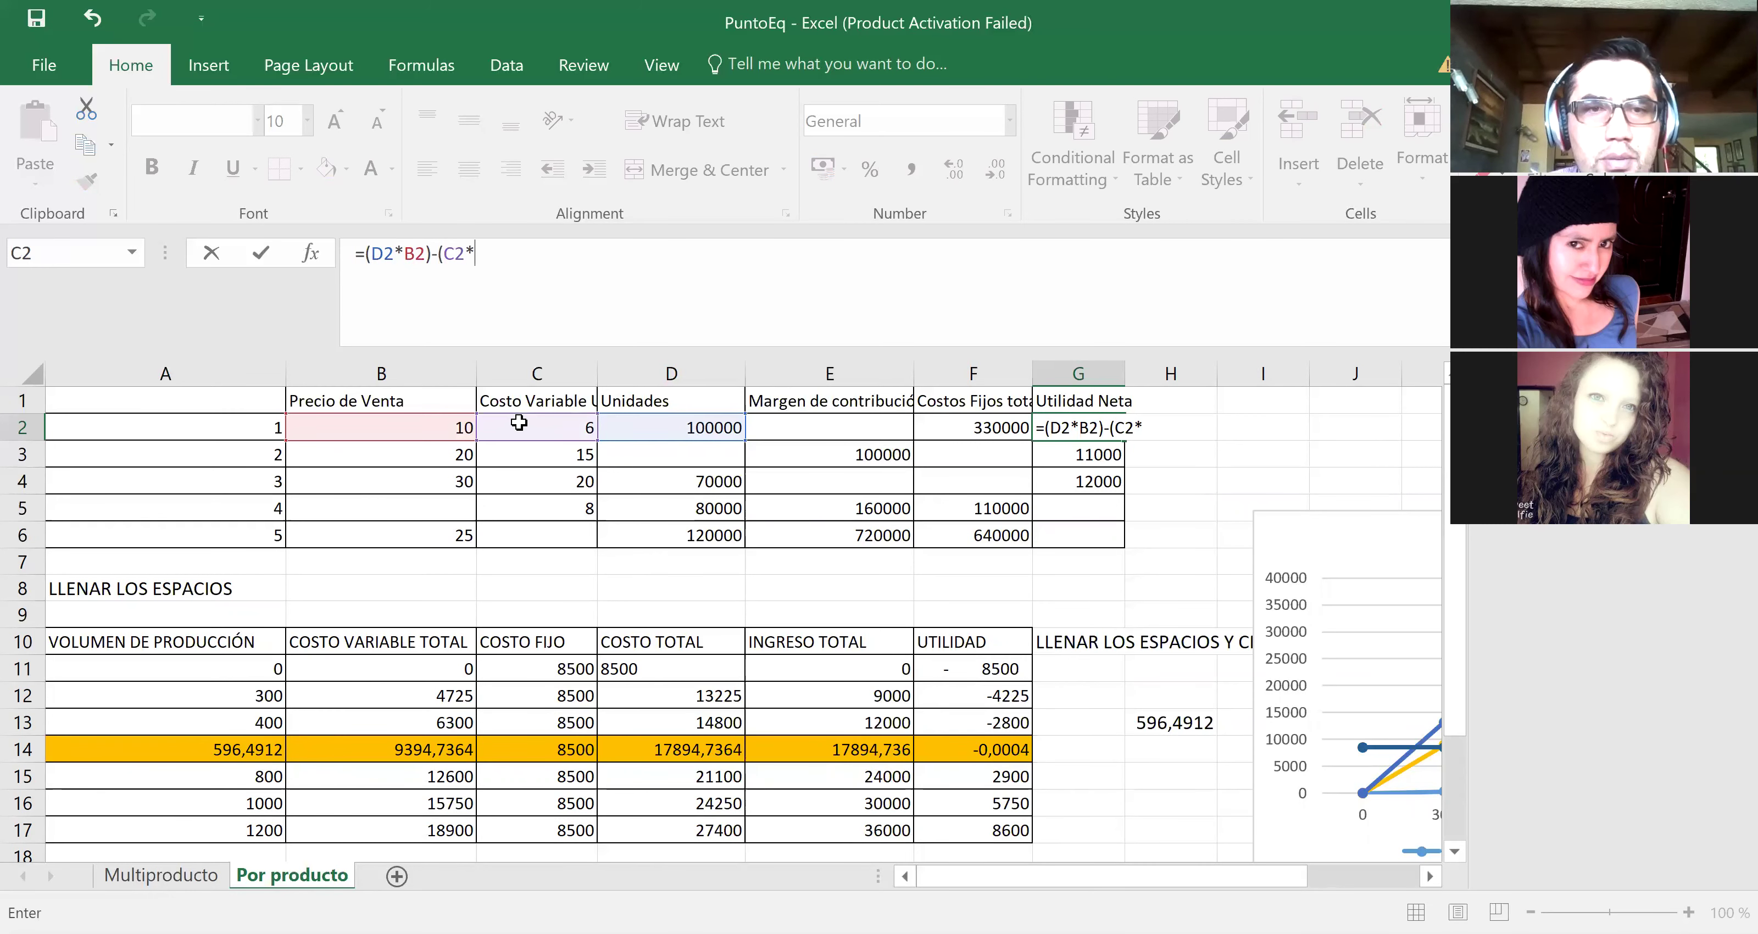
left_click(668, 427)
type(")")
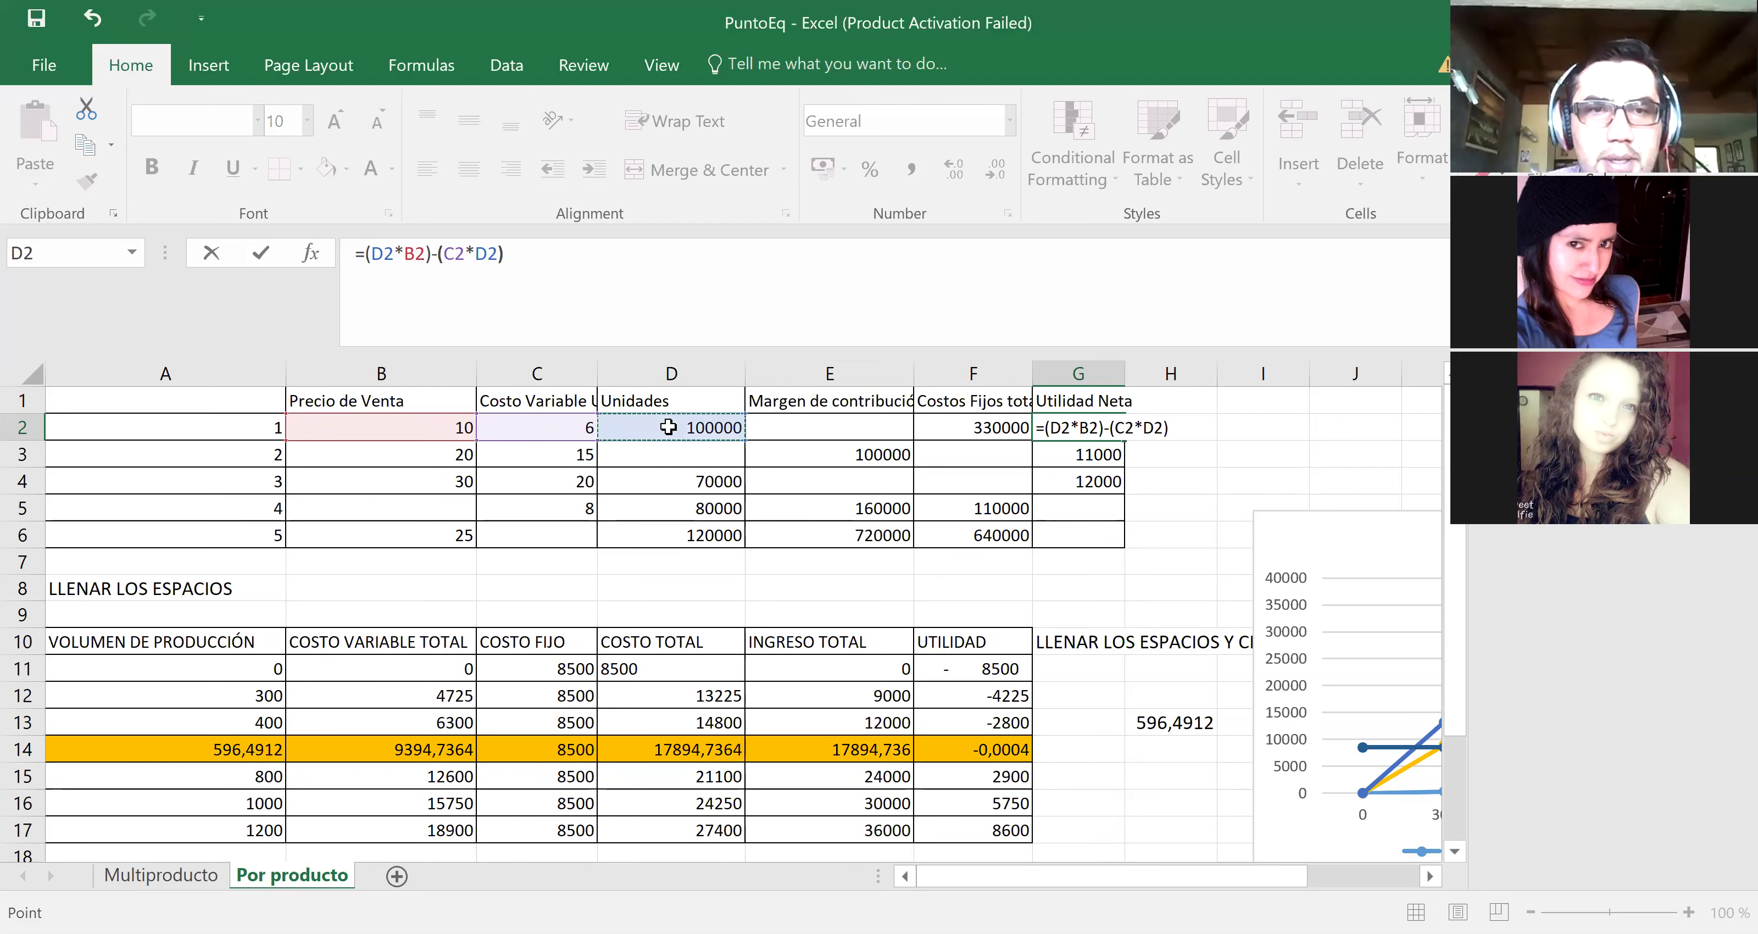
key("Return")
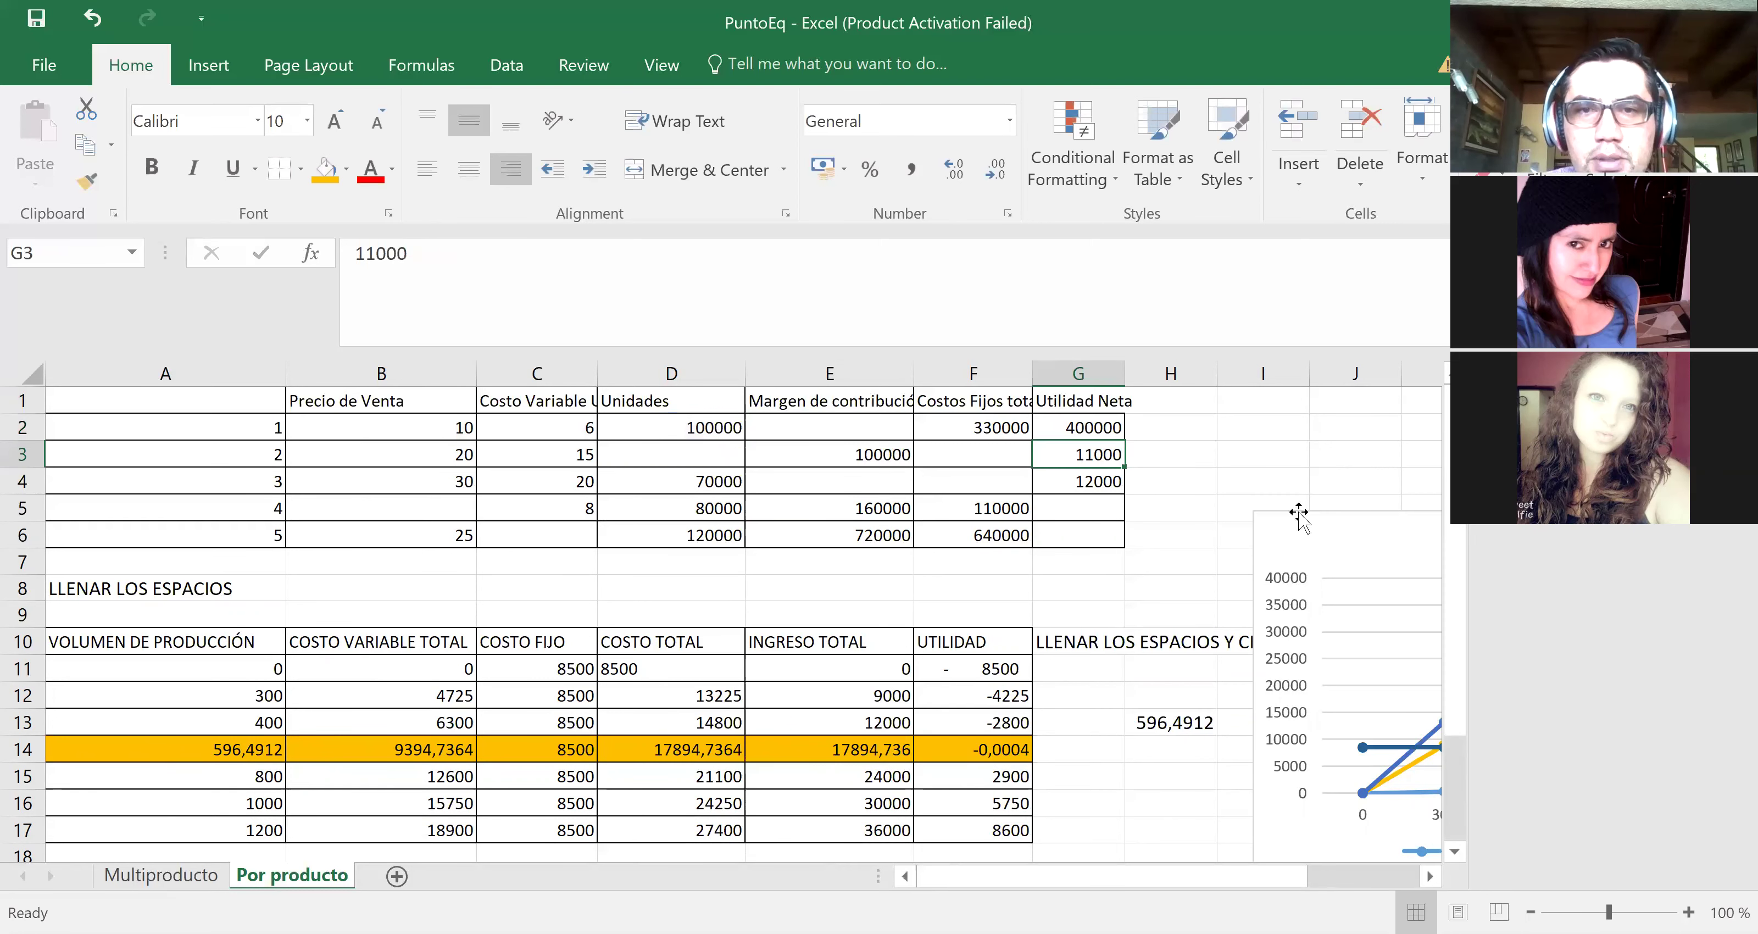
Step: Copy the Utilidad Neta formula from G2 into the empty cells G5 and G6
left_click(1066, 425)
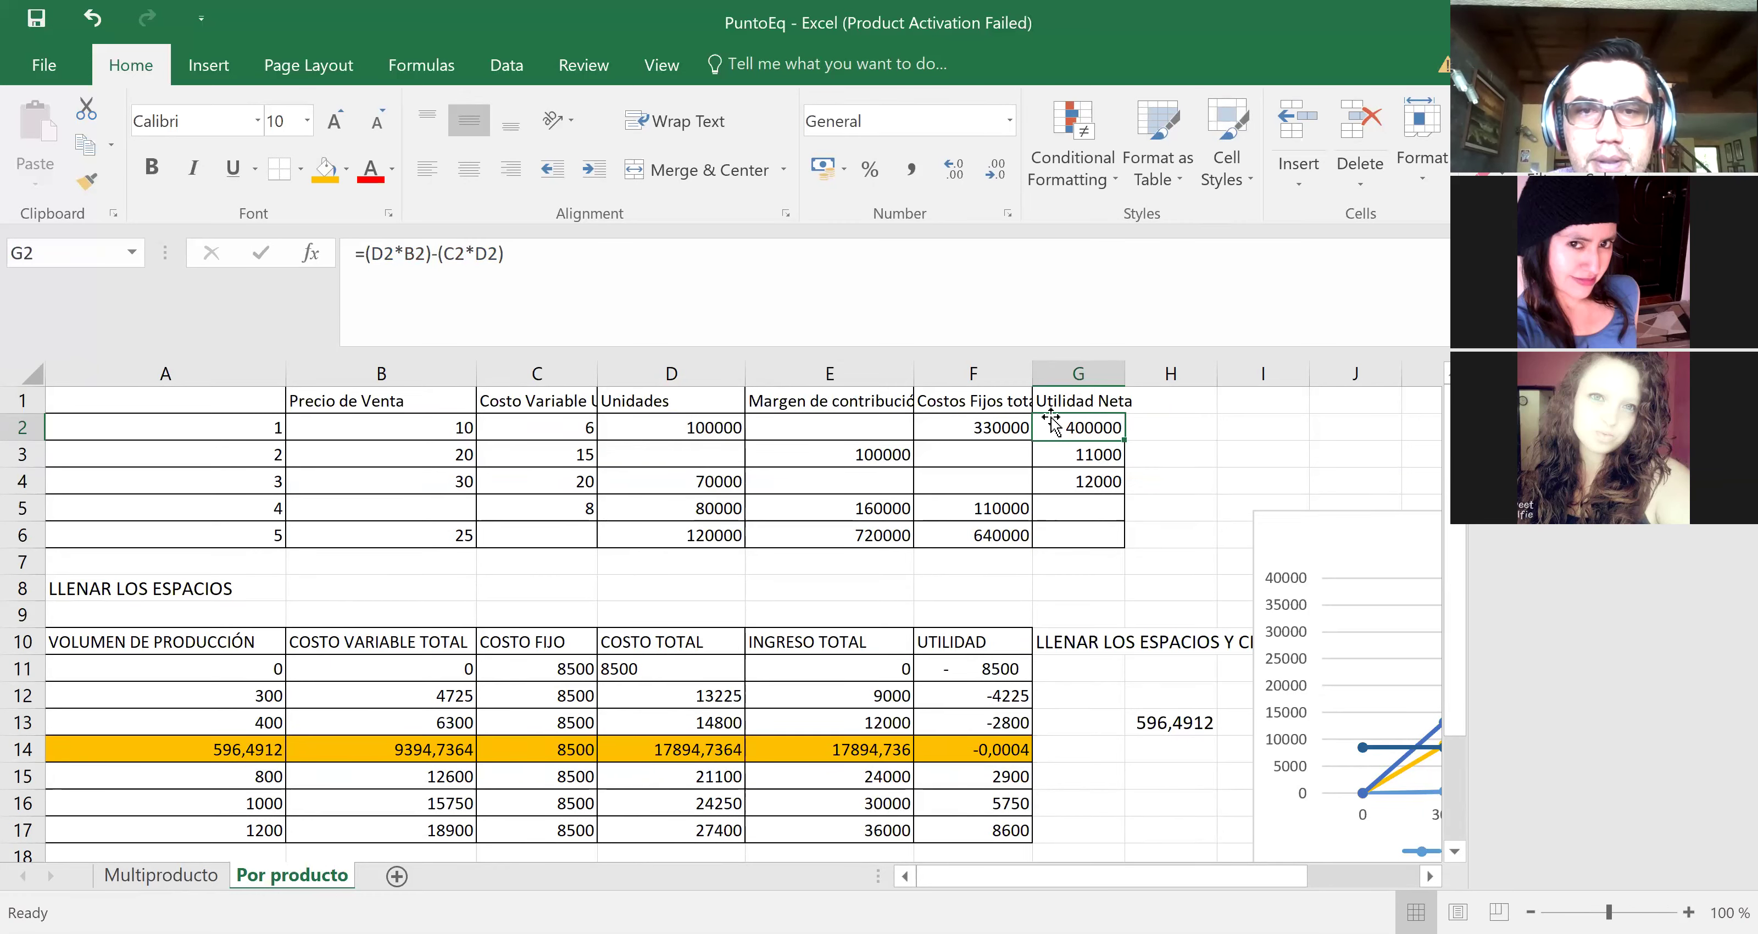
left_click(1057, 482)
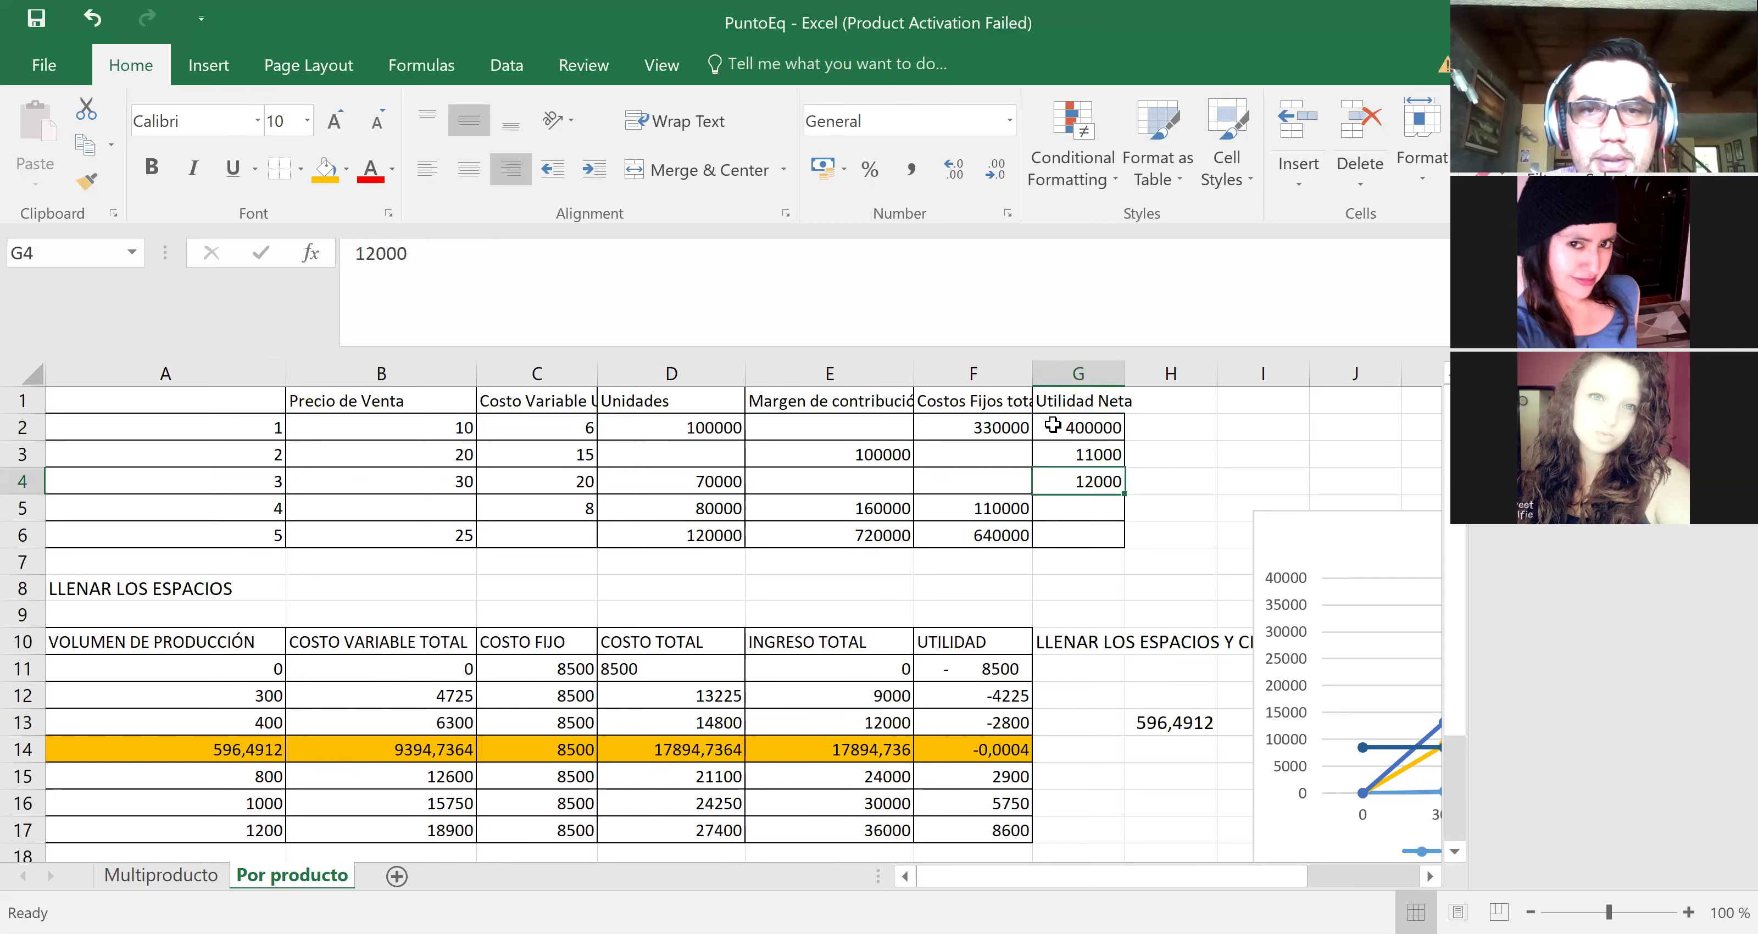
left_click(1053, 425)
key("ctrl+c")
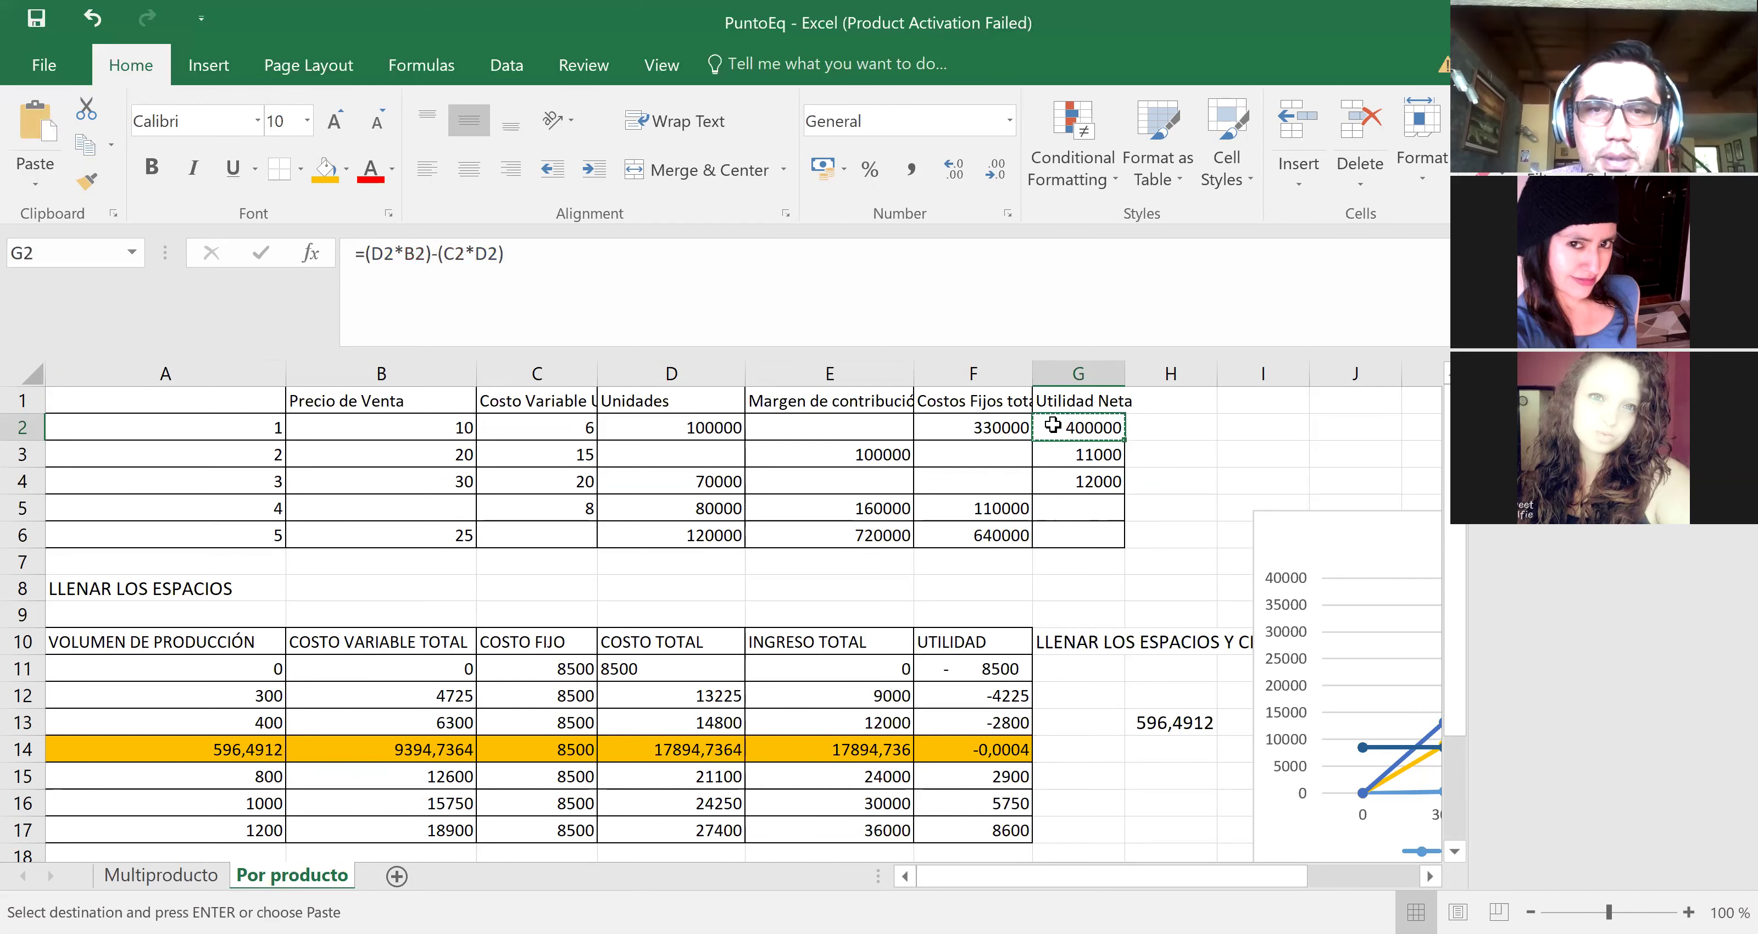
left_click(1054, 512)
key("ctrl+v")
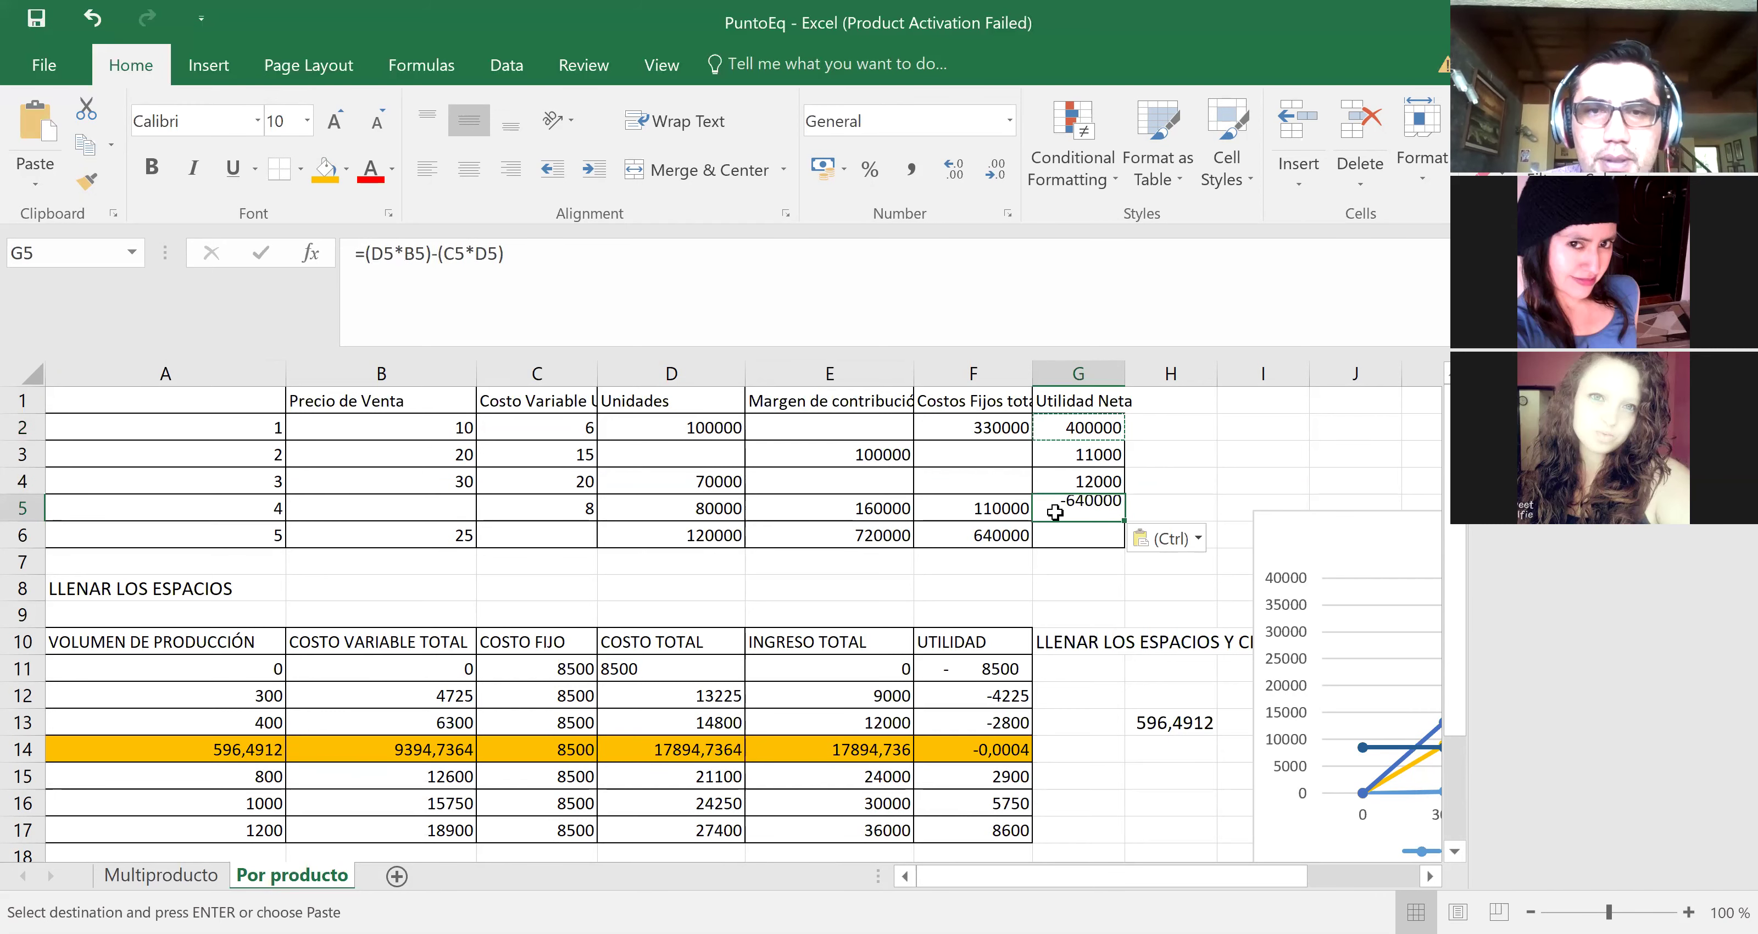
left_click(1050, 539)
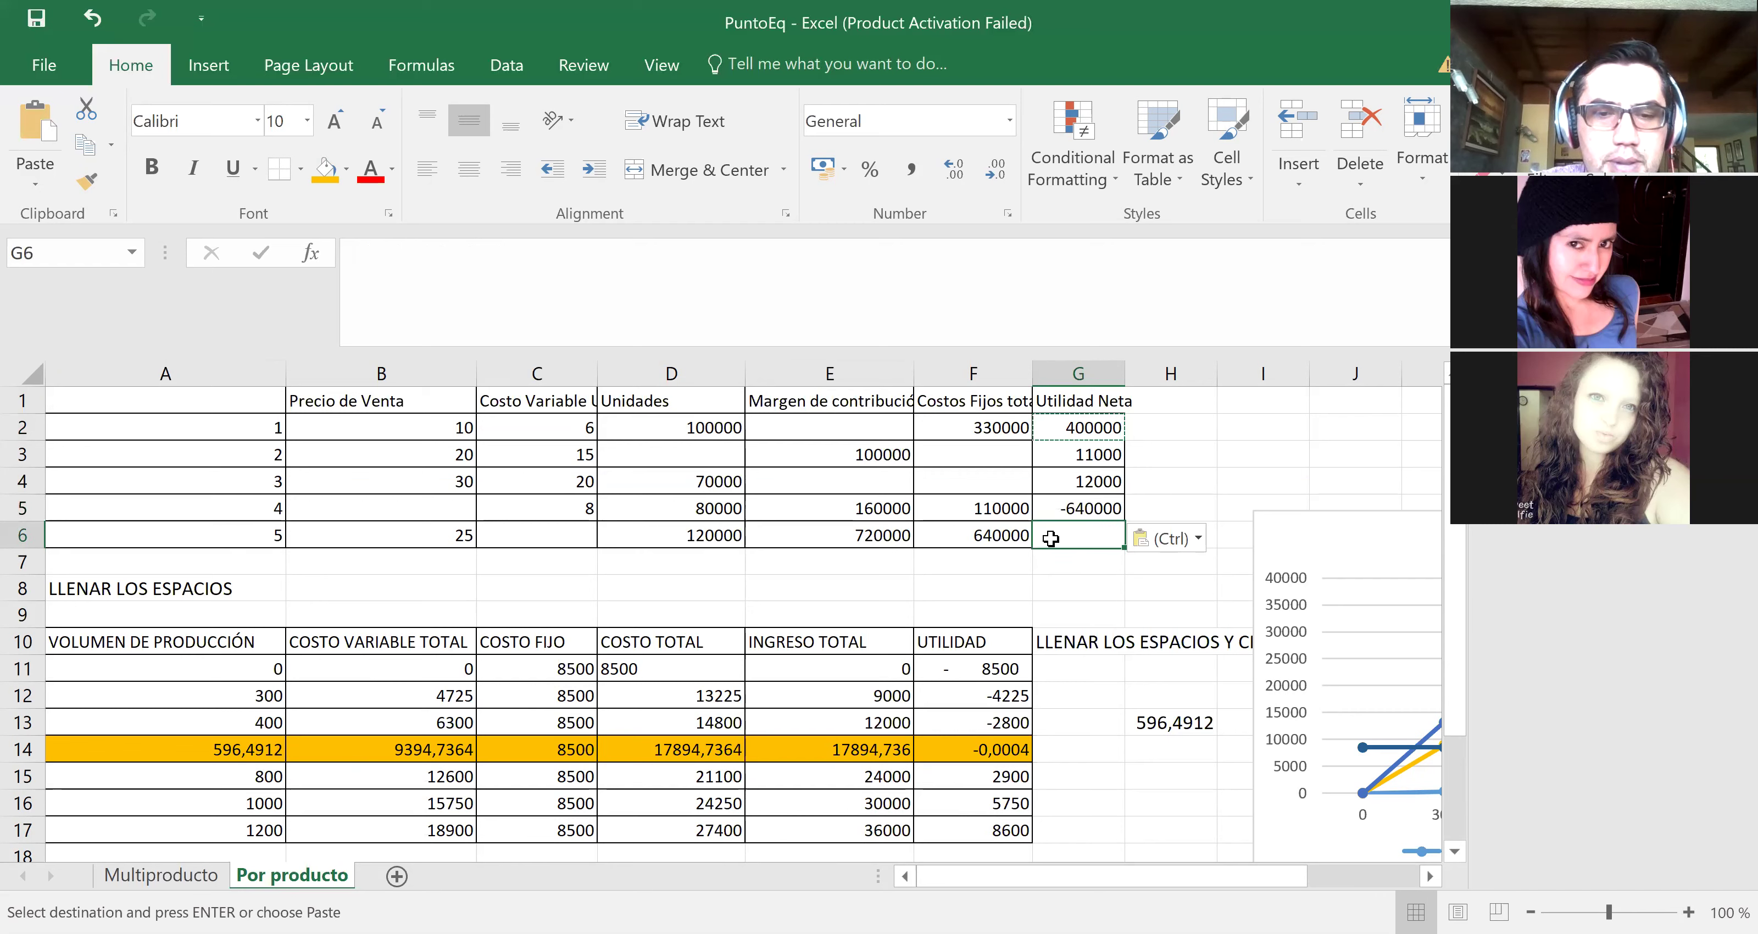
key("ctrl+v")
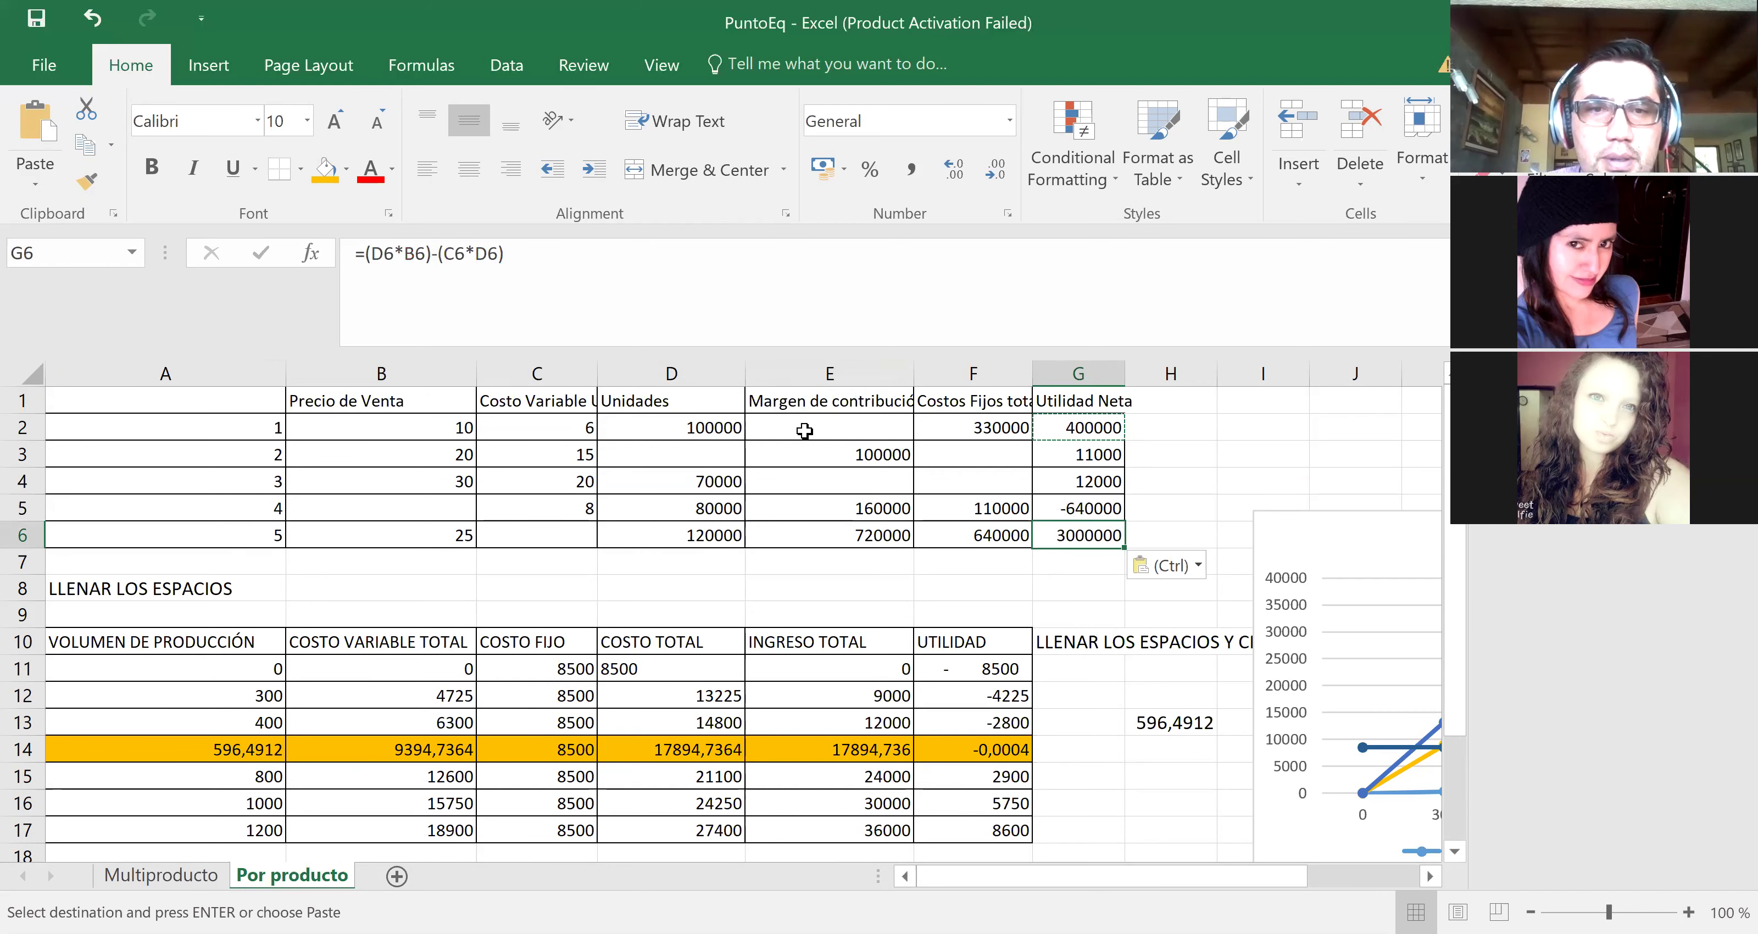
Step: Enter the formula =(B2-C2) in E2, row 1's empty Margen de contribución cell
left_click(731, 447)
key("Up")
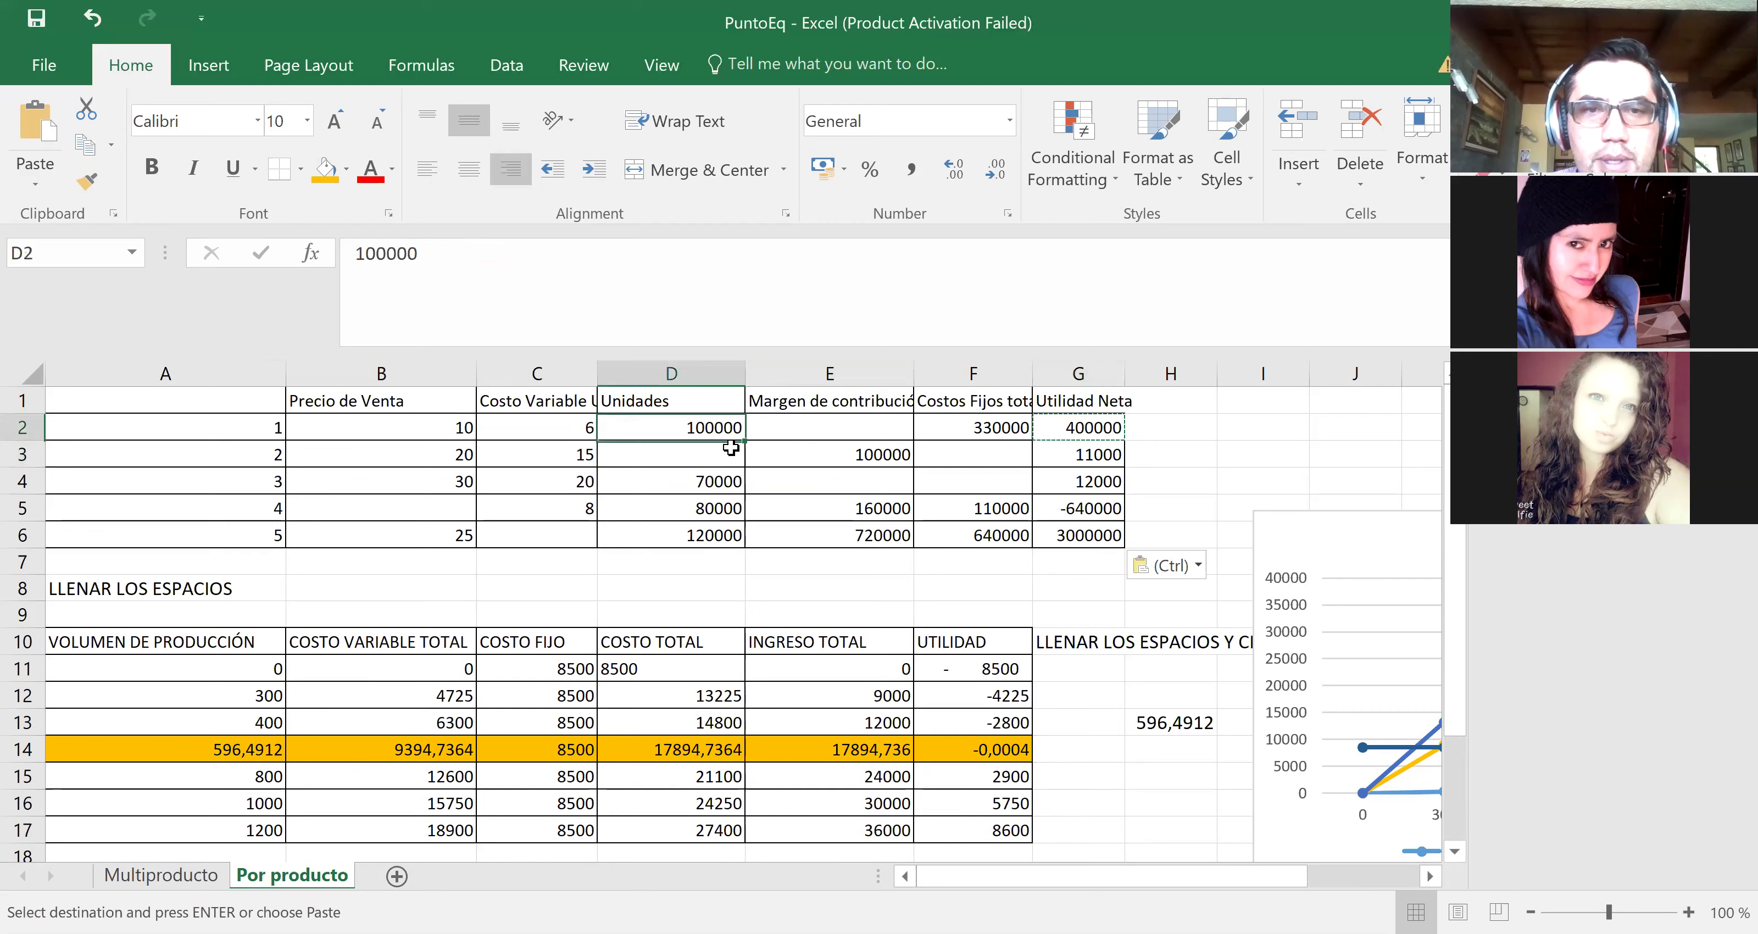
key("Right")
key("Right")
key("Left")
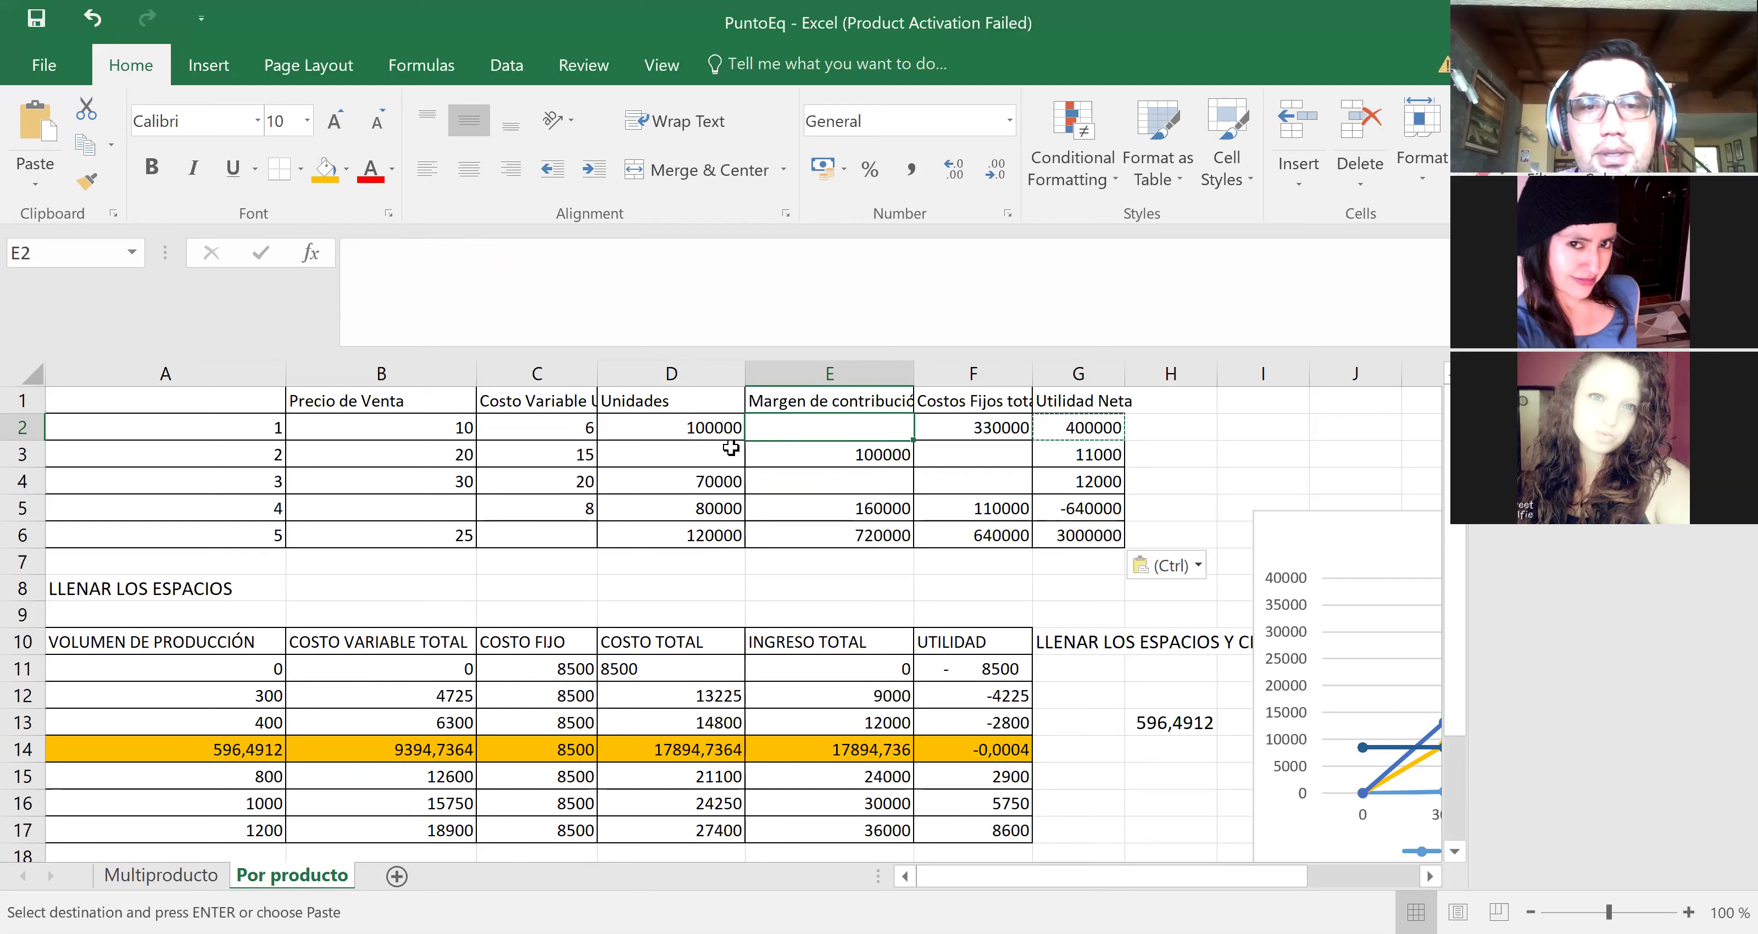
key("Down")
key("Up")
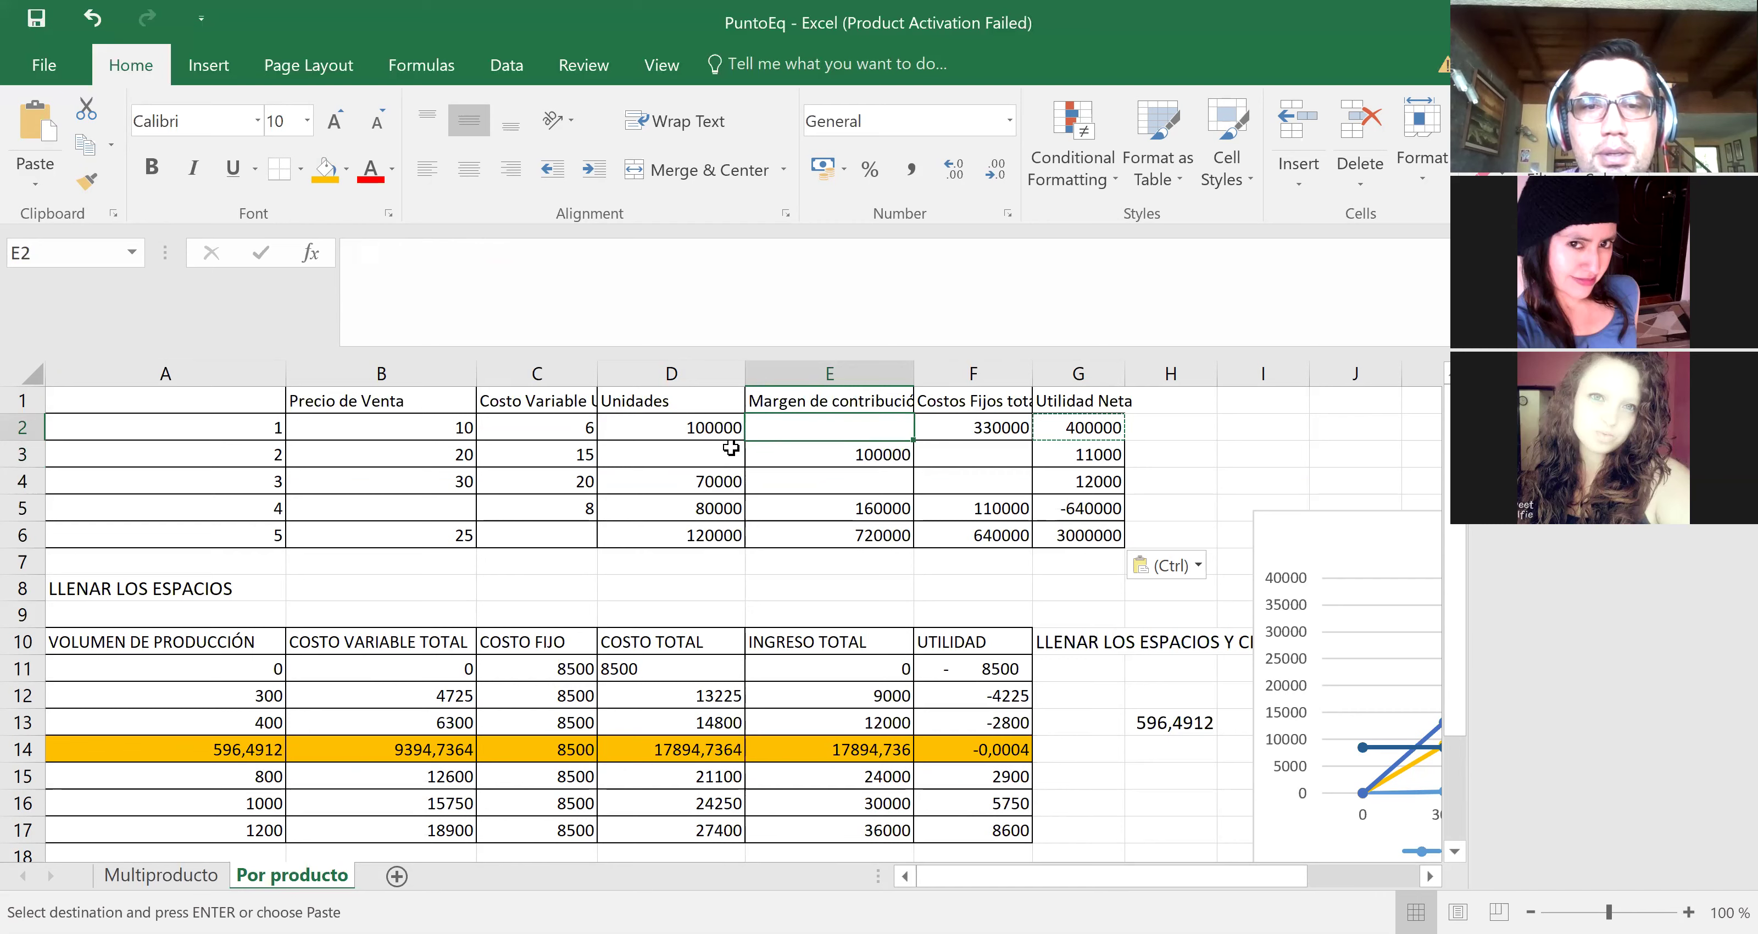
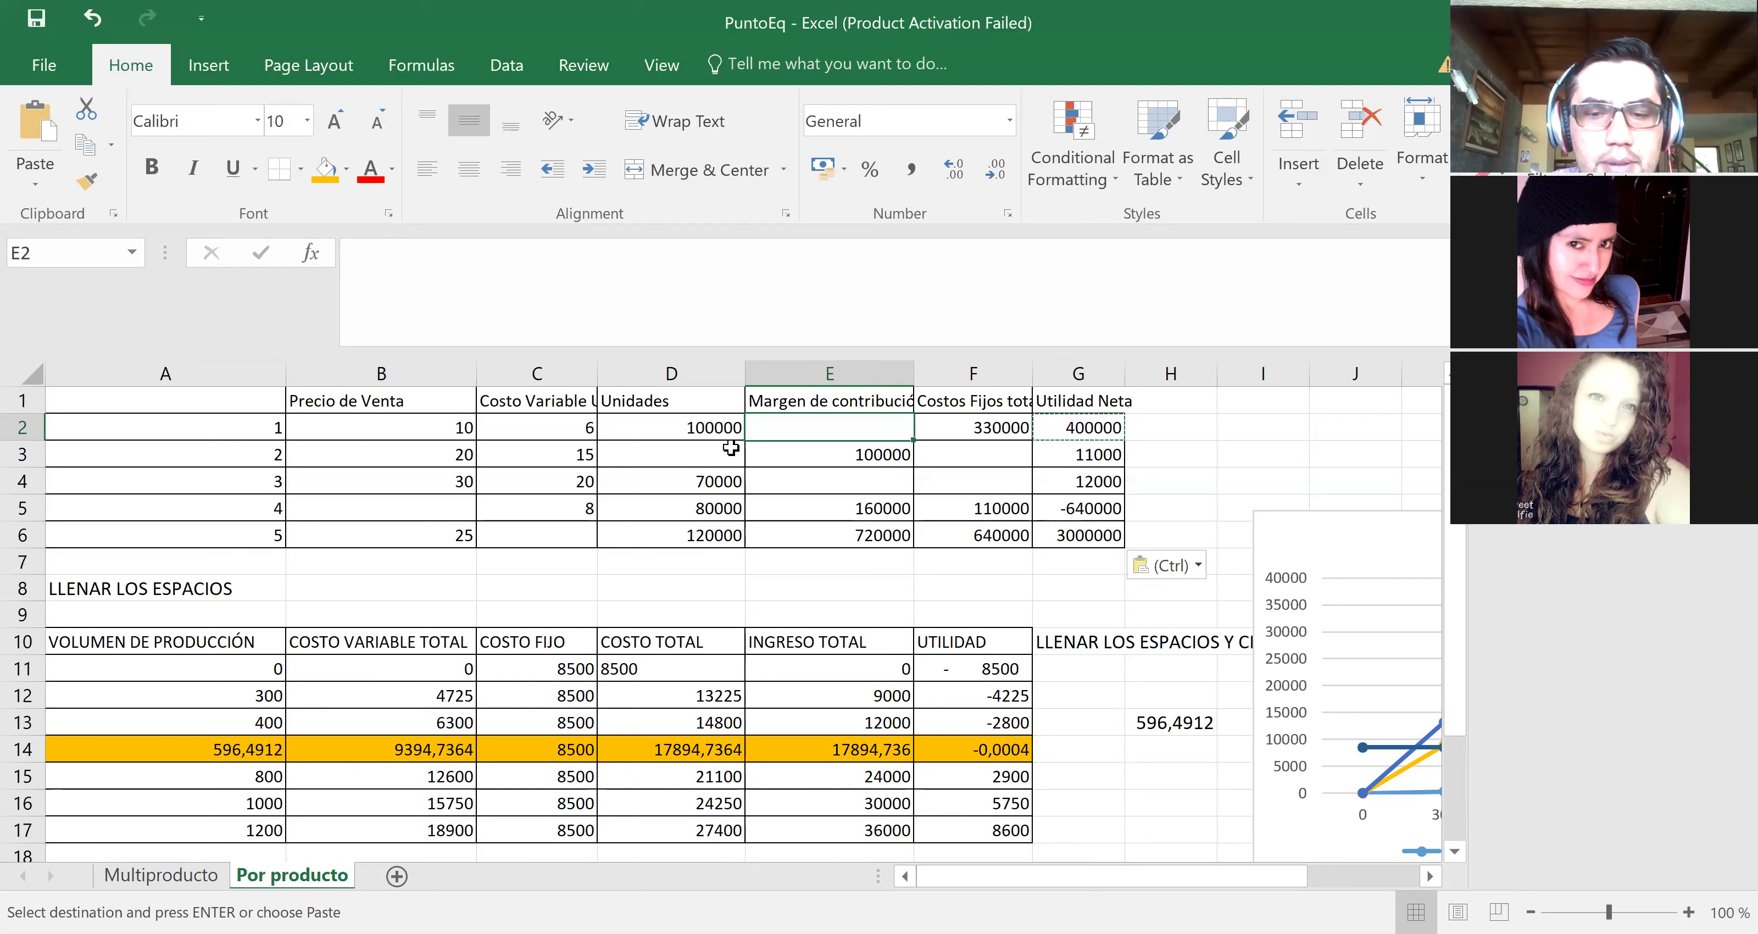
type("=")
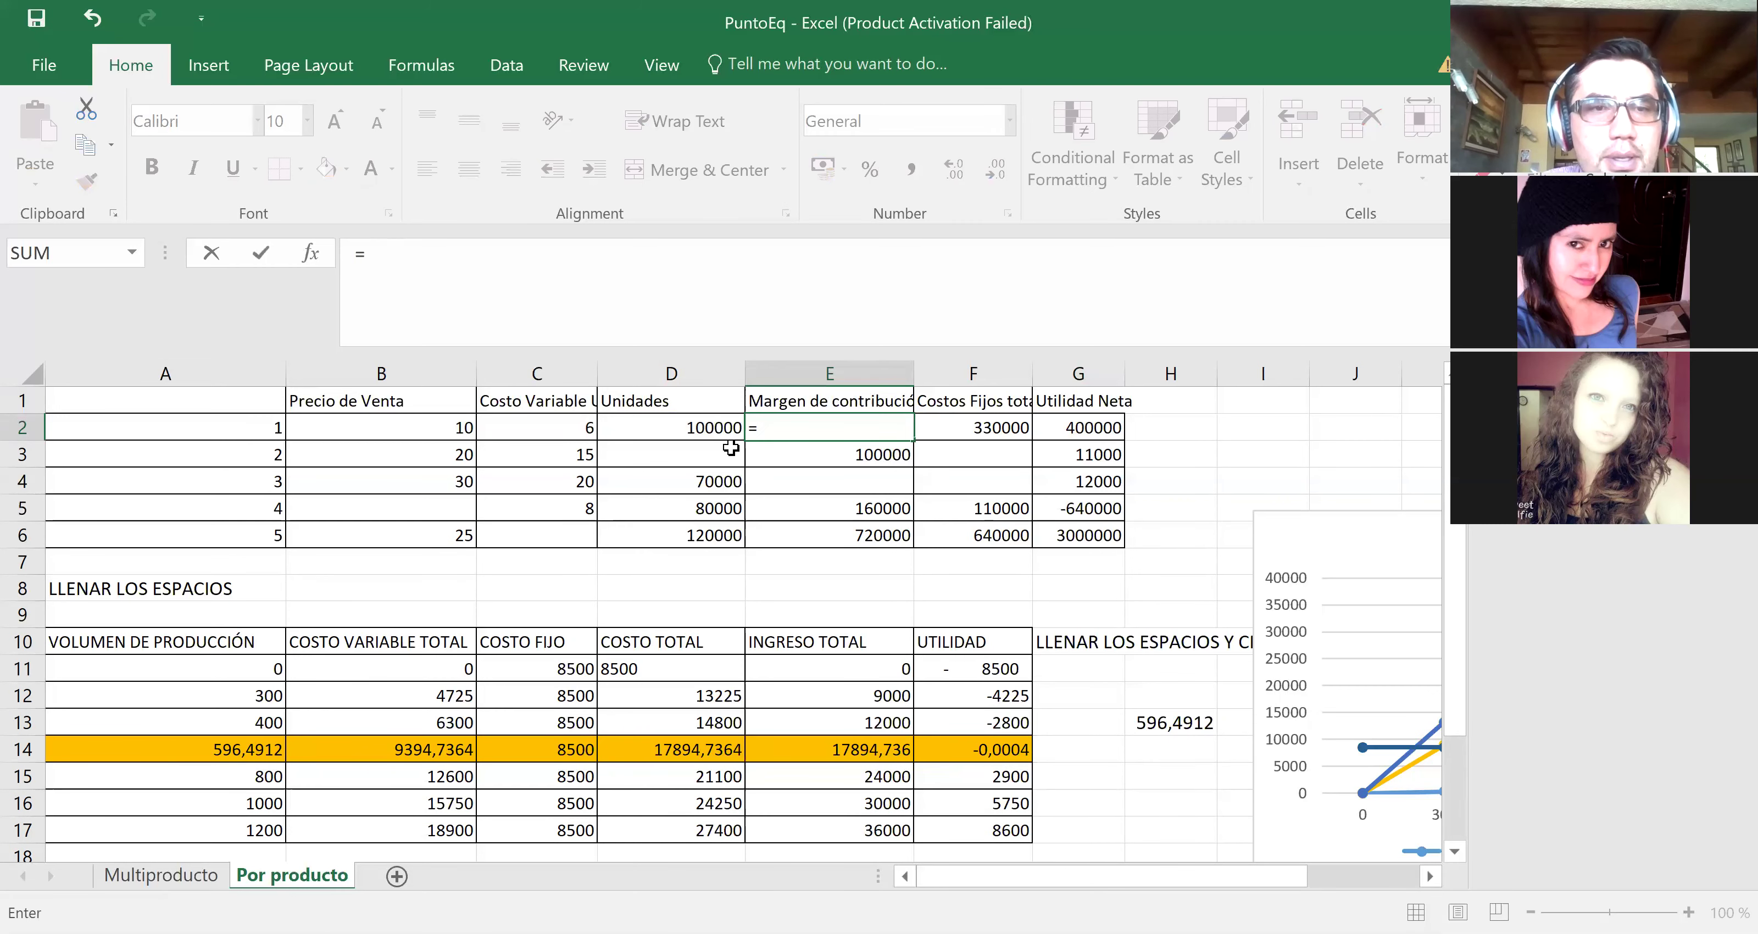
left_click(439, 424)
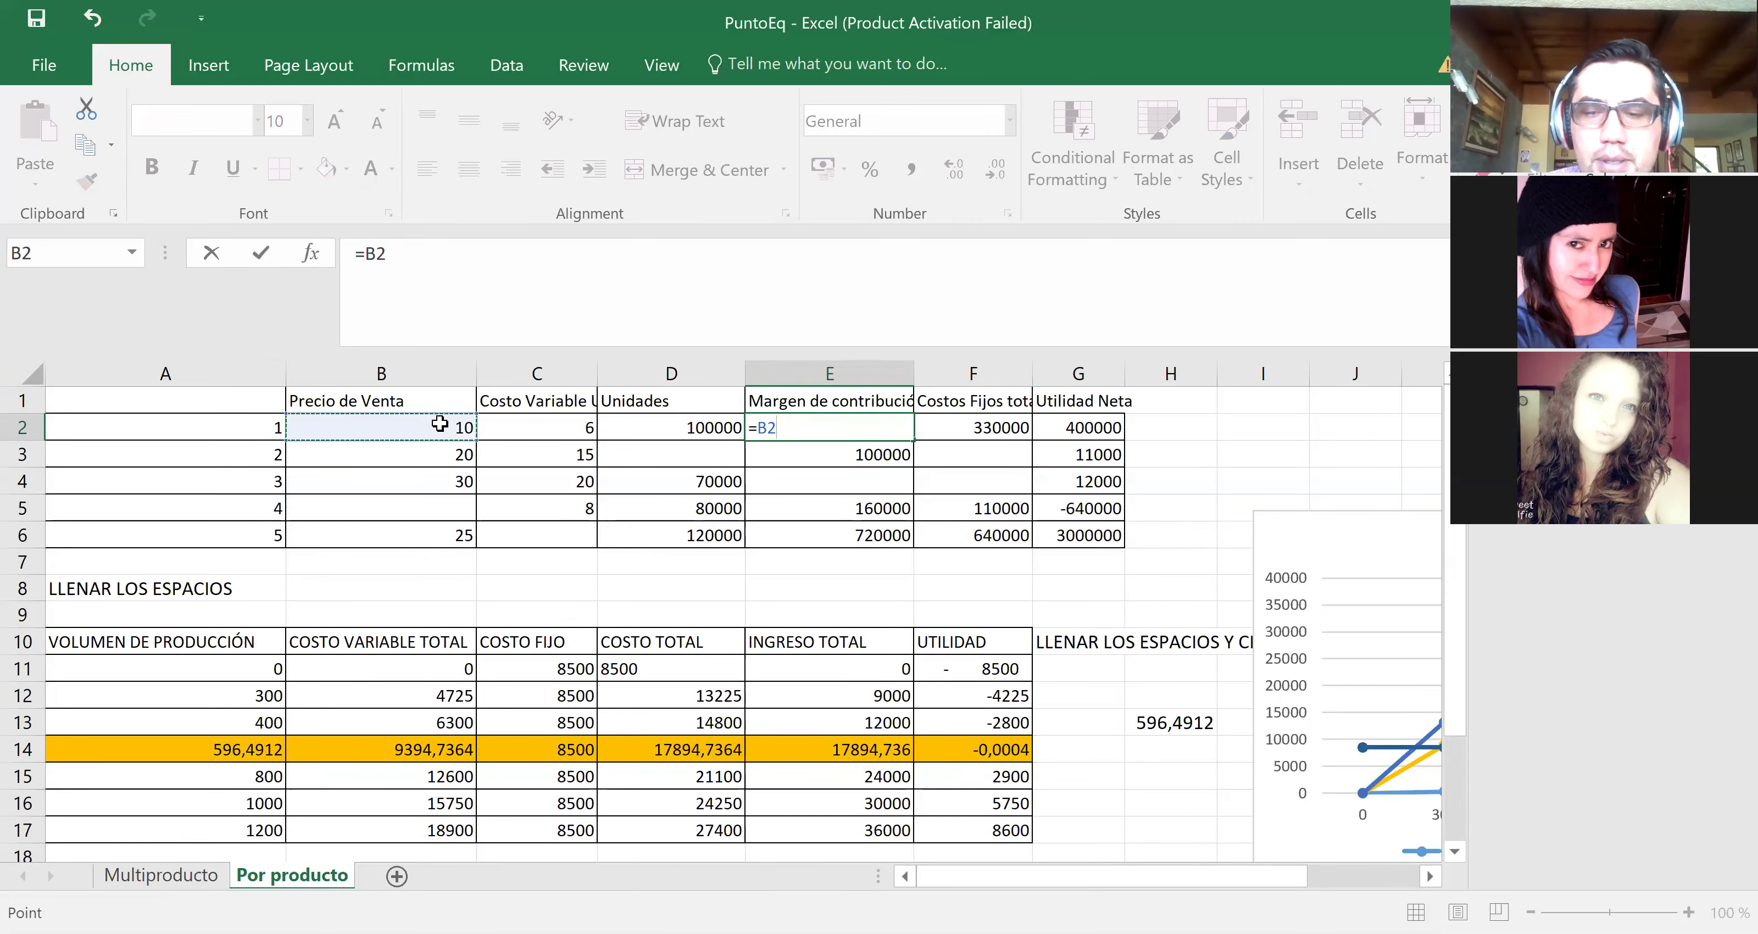
type("-")
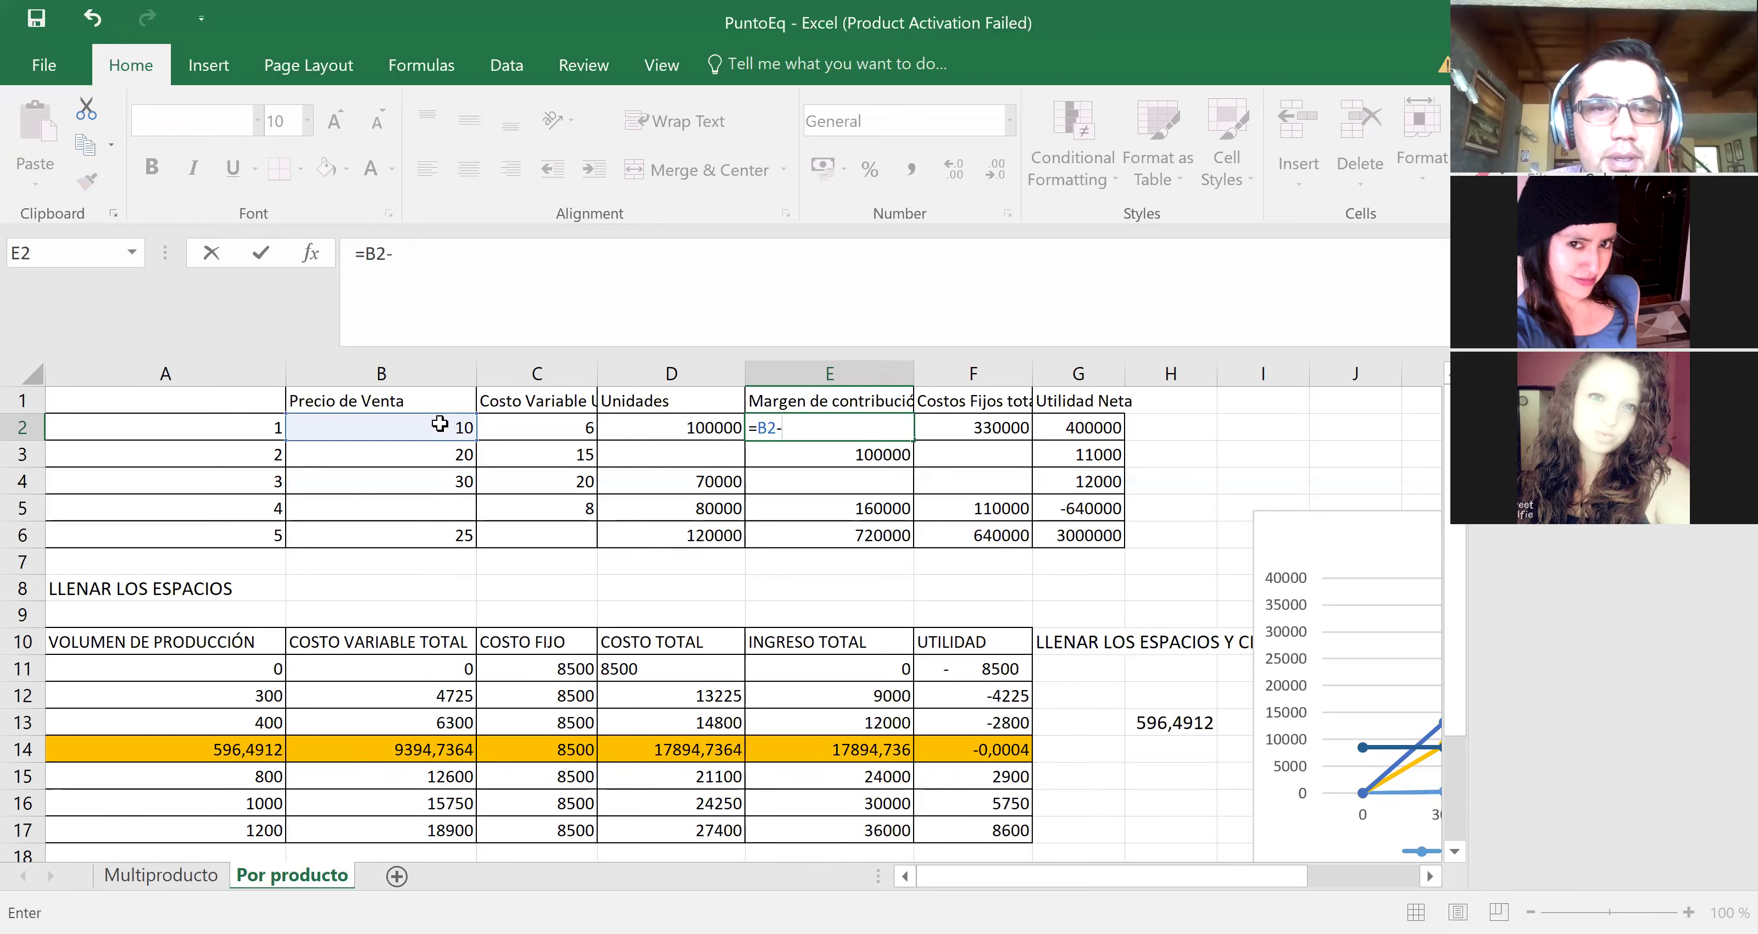
left_click(542, 427)
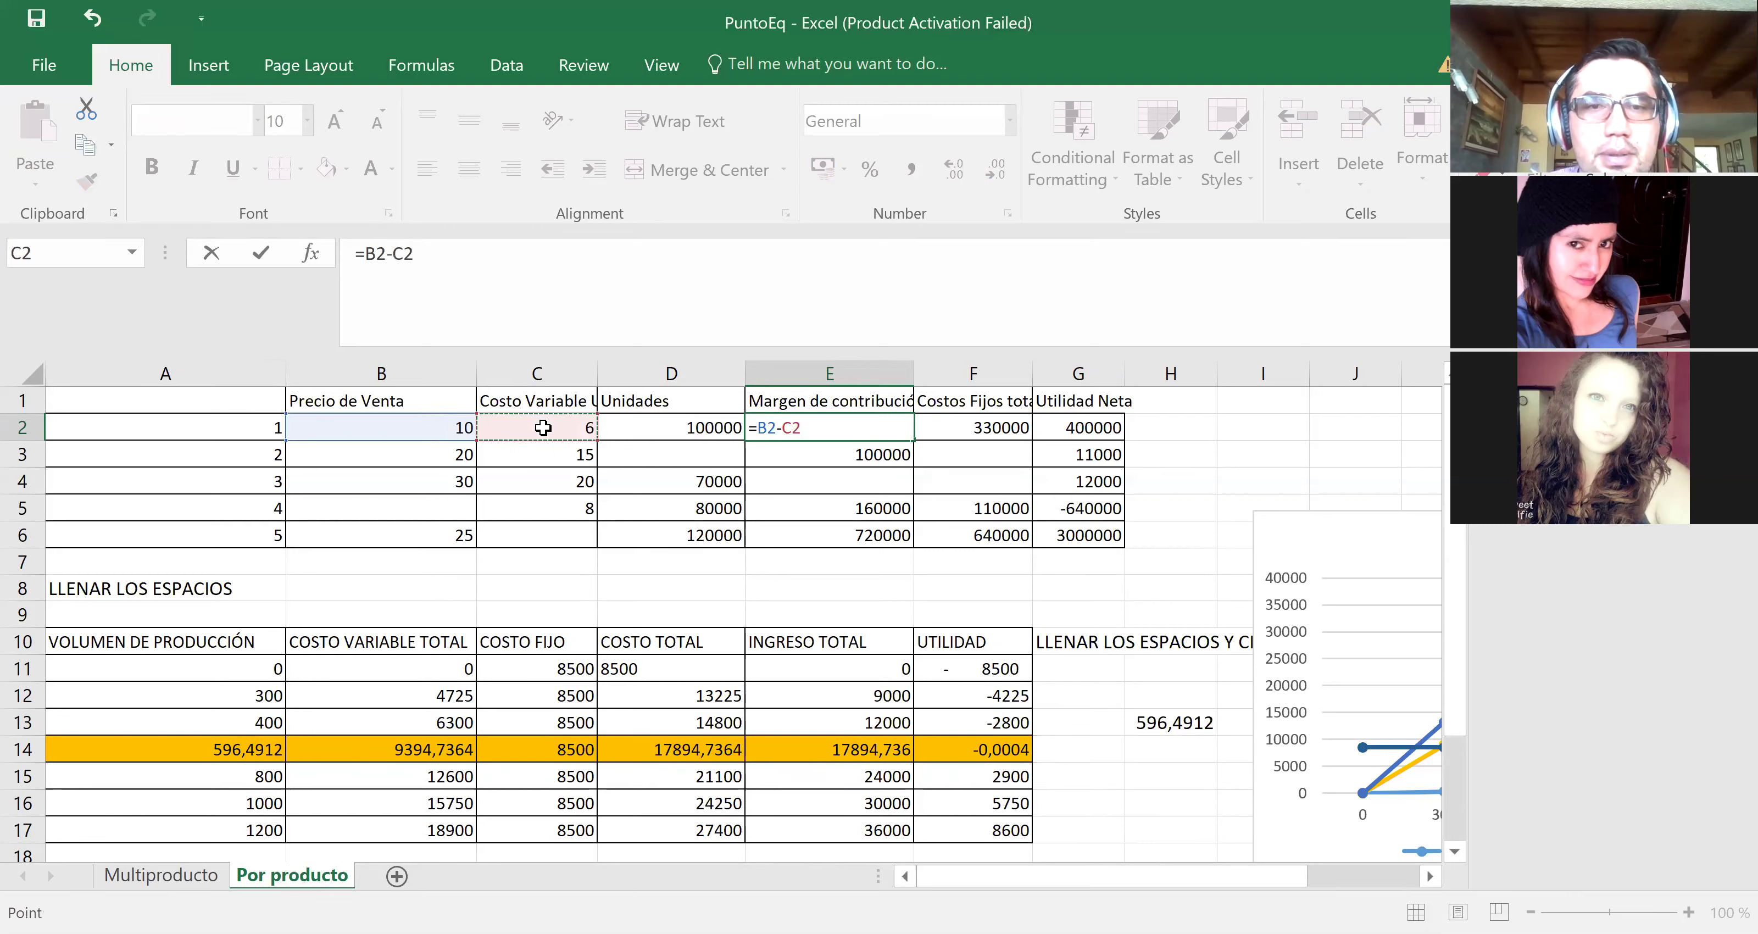
left_click(367, 253)
type("(")
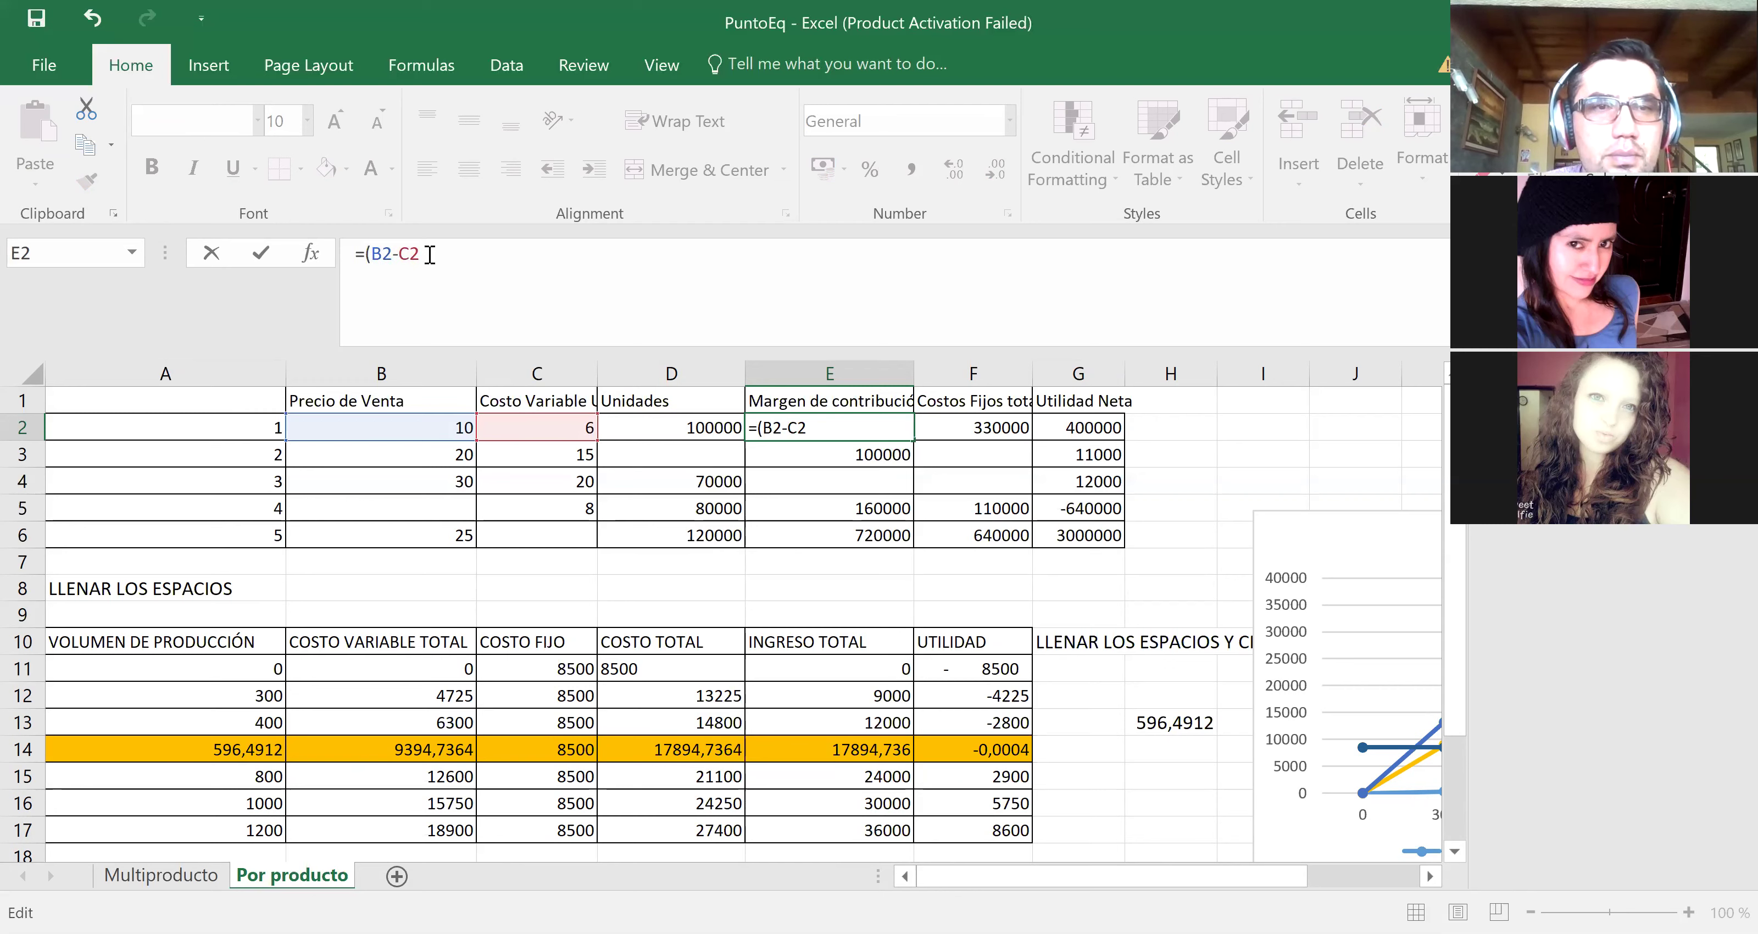
type(")")
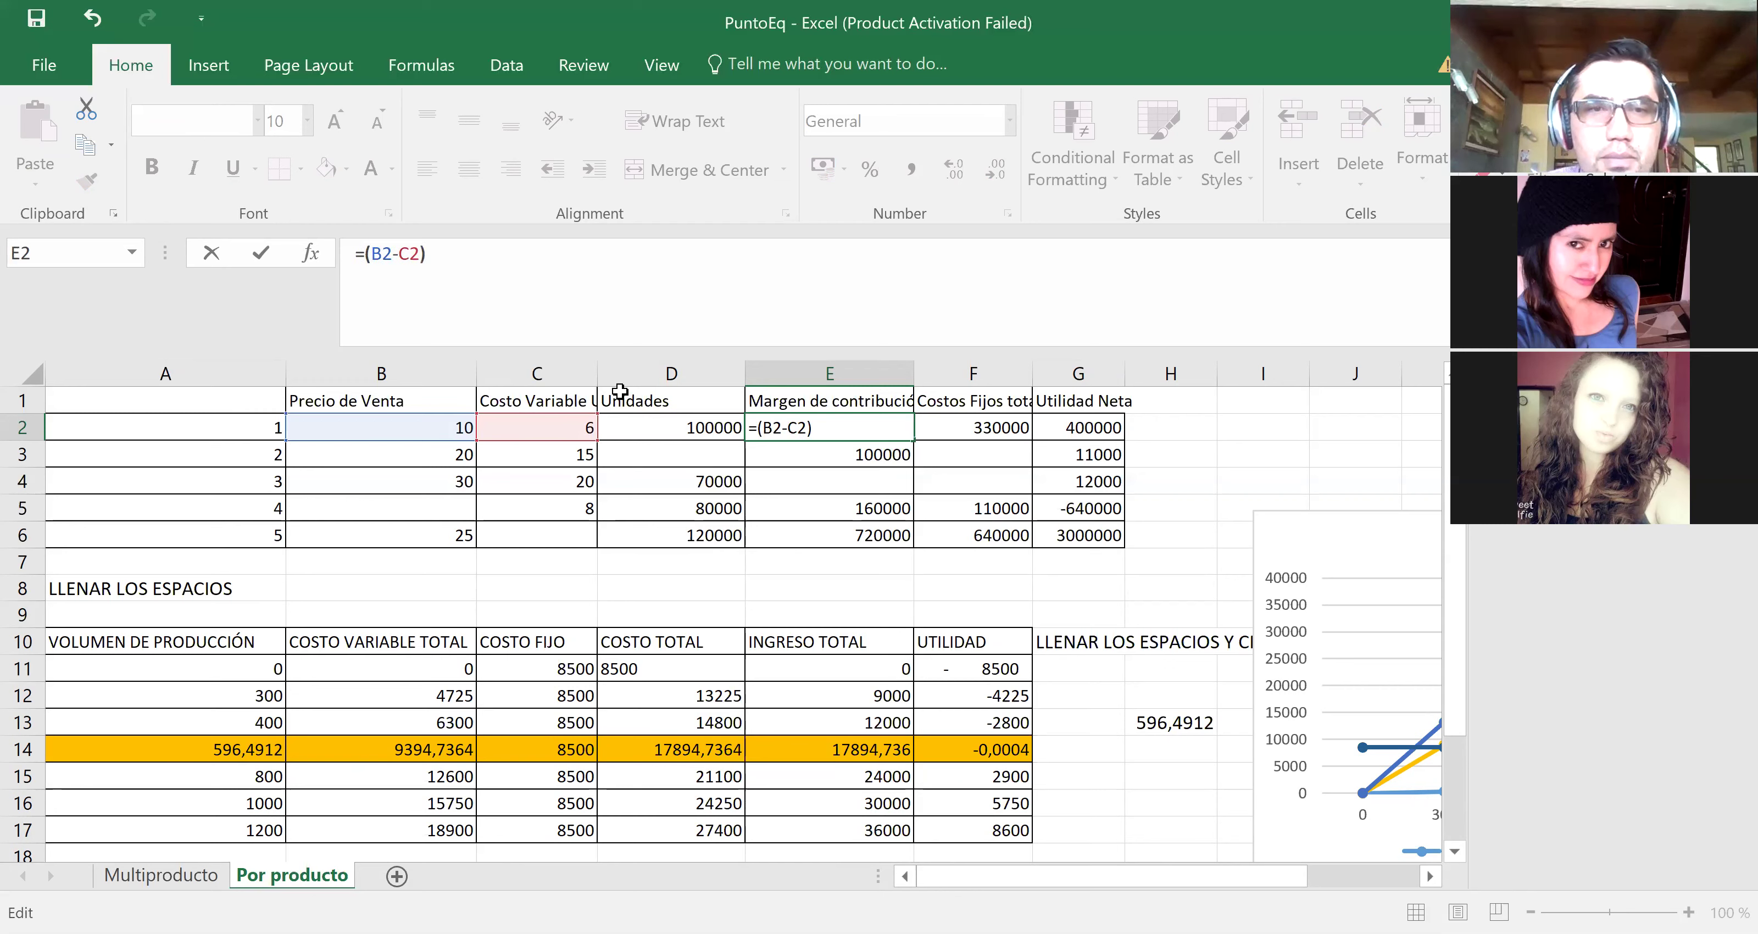
key("Return")
Step: Extend the contribution margin formula in E2 to multiply by the units, making it =(B2-C2)*D2
left_click(645, 431)
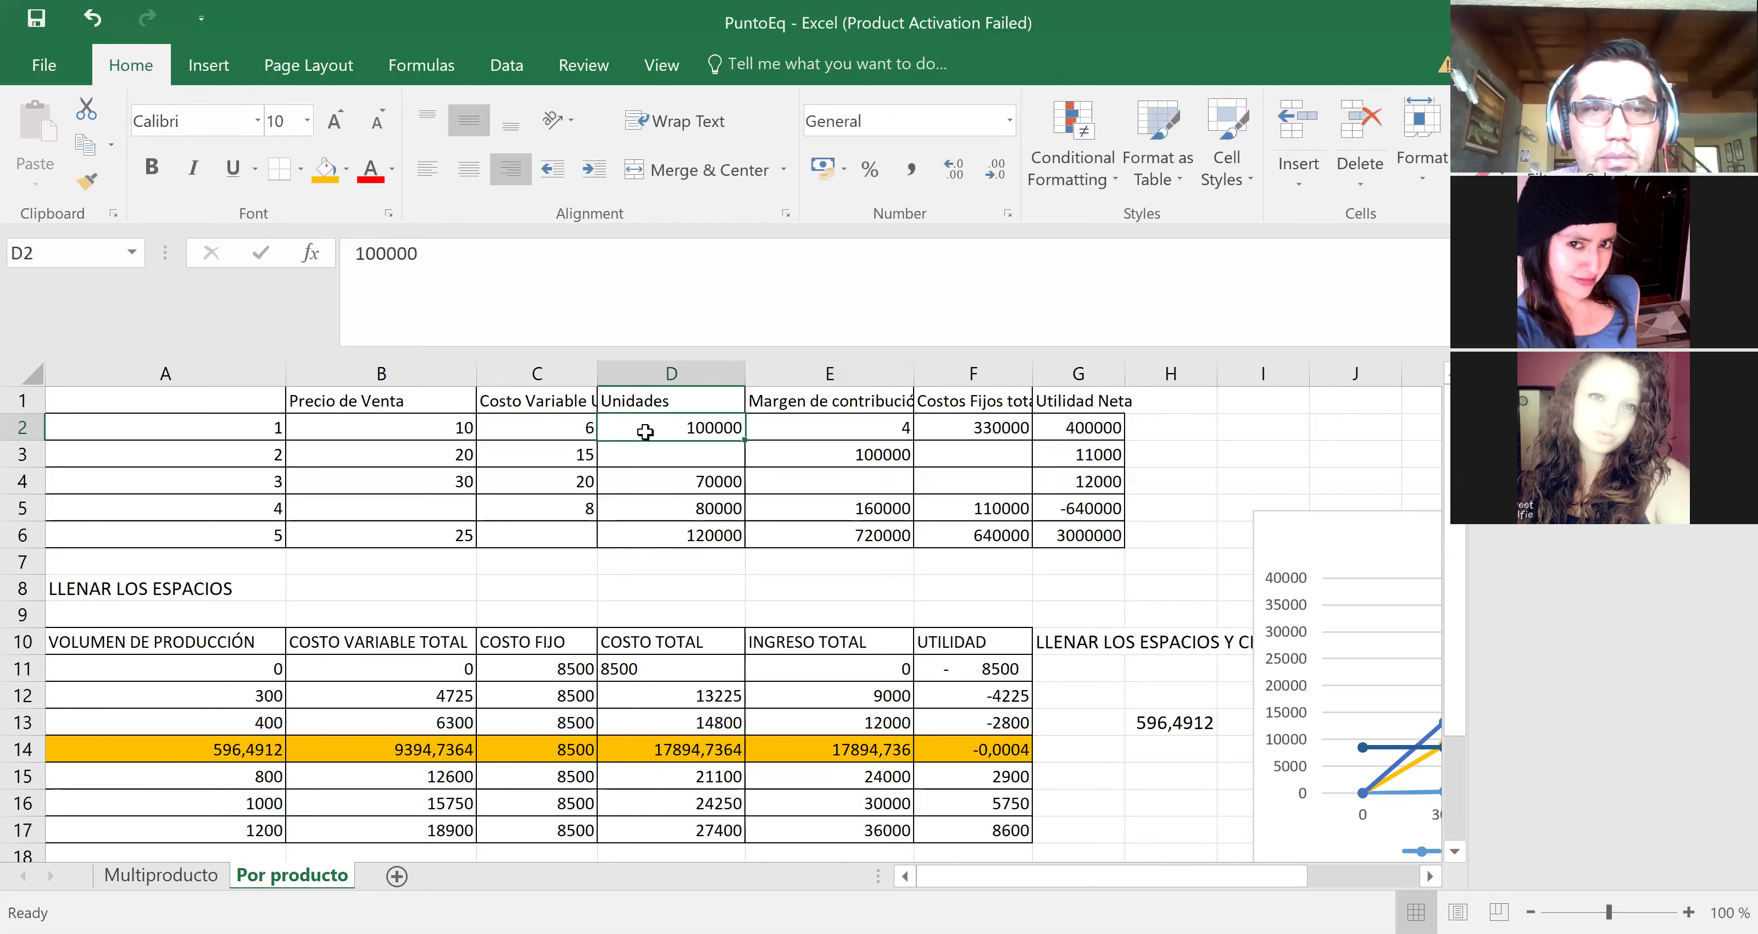
left_click(816, 427)
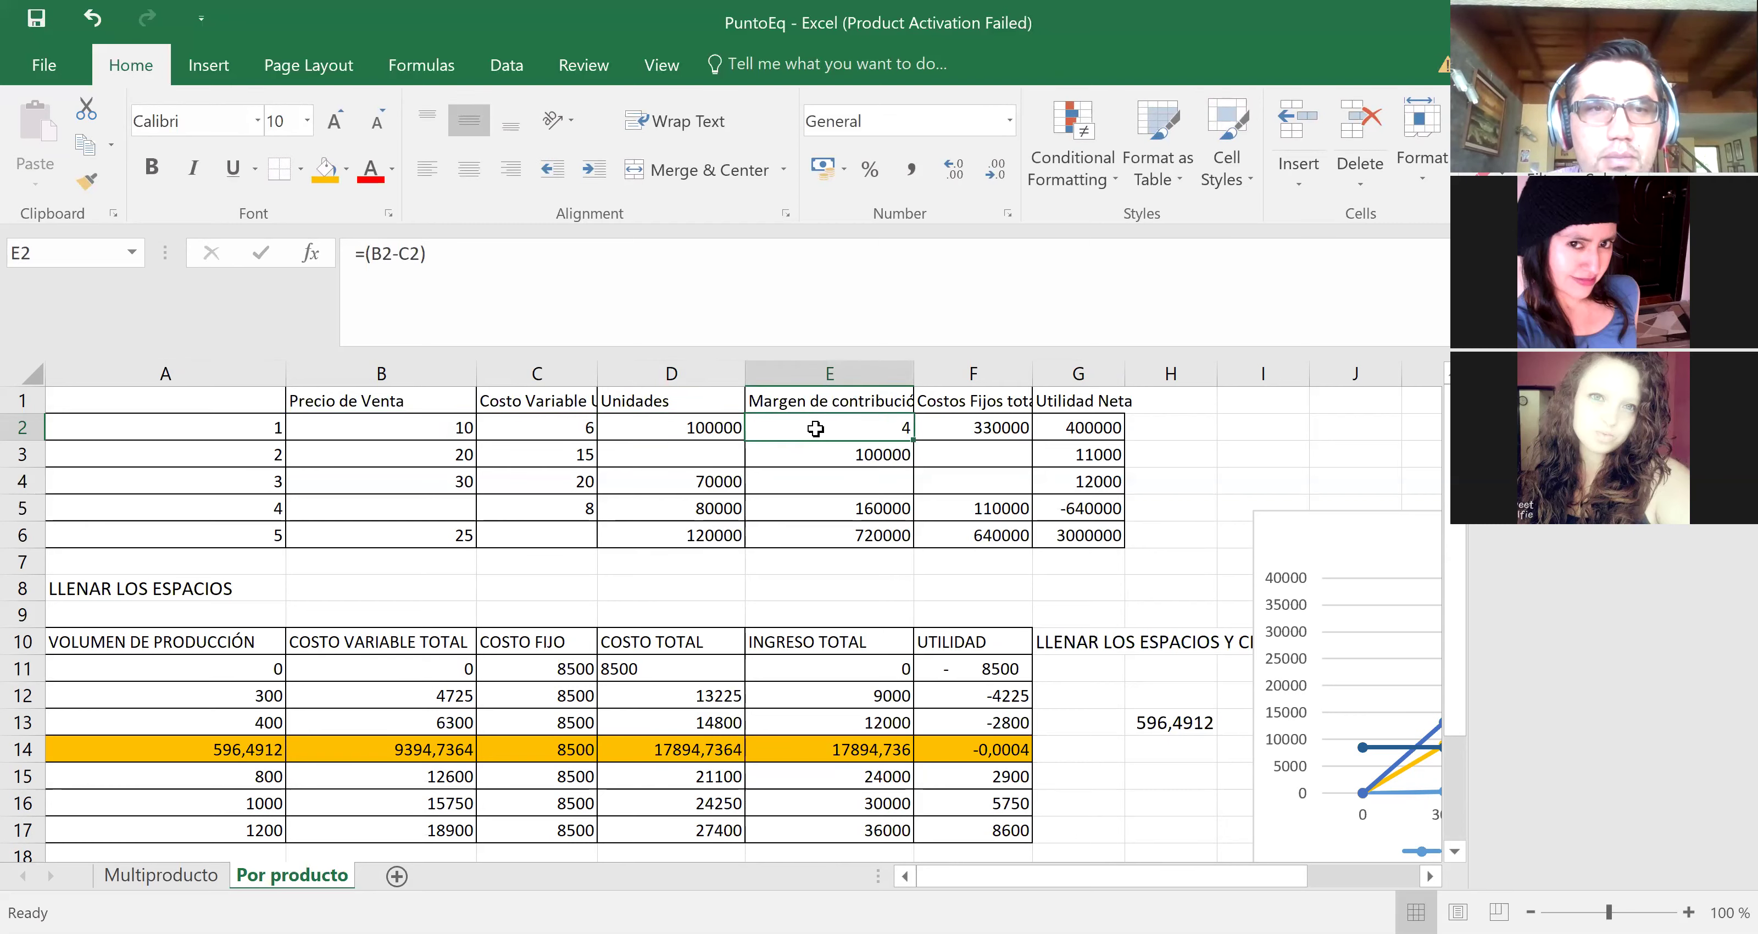
left_click(436, 253)
type("*")
left_click(642, 430)
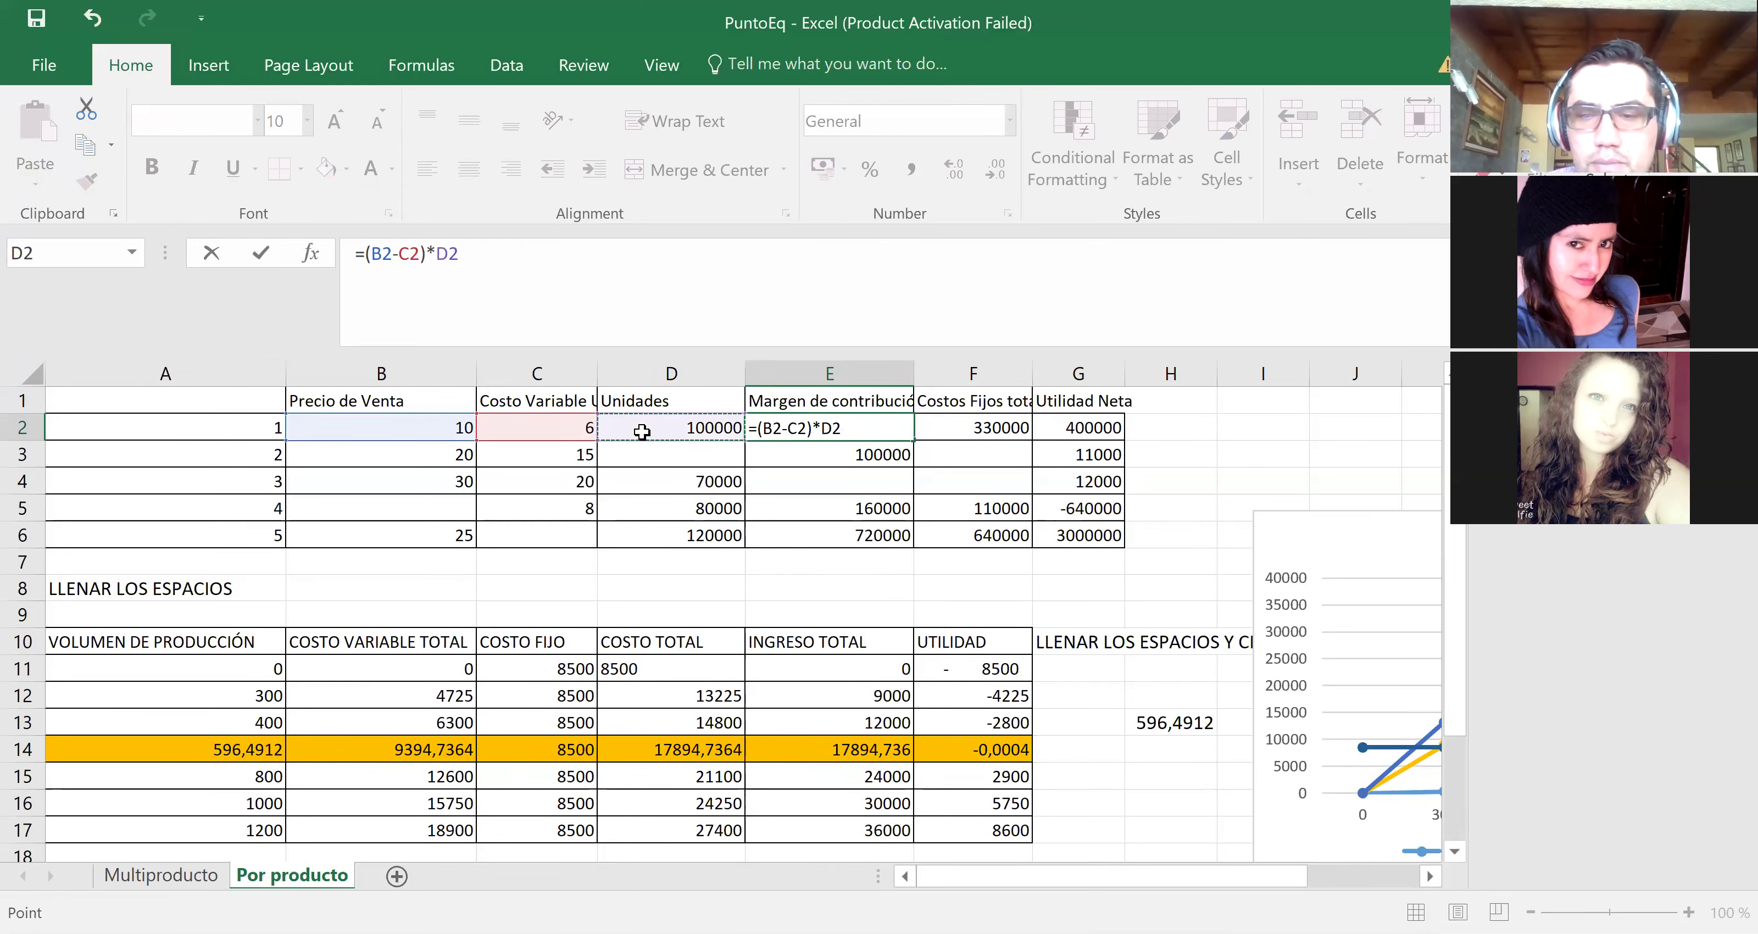
key("Return")
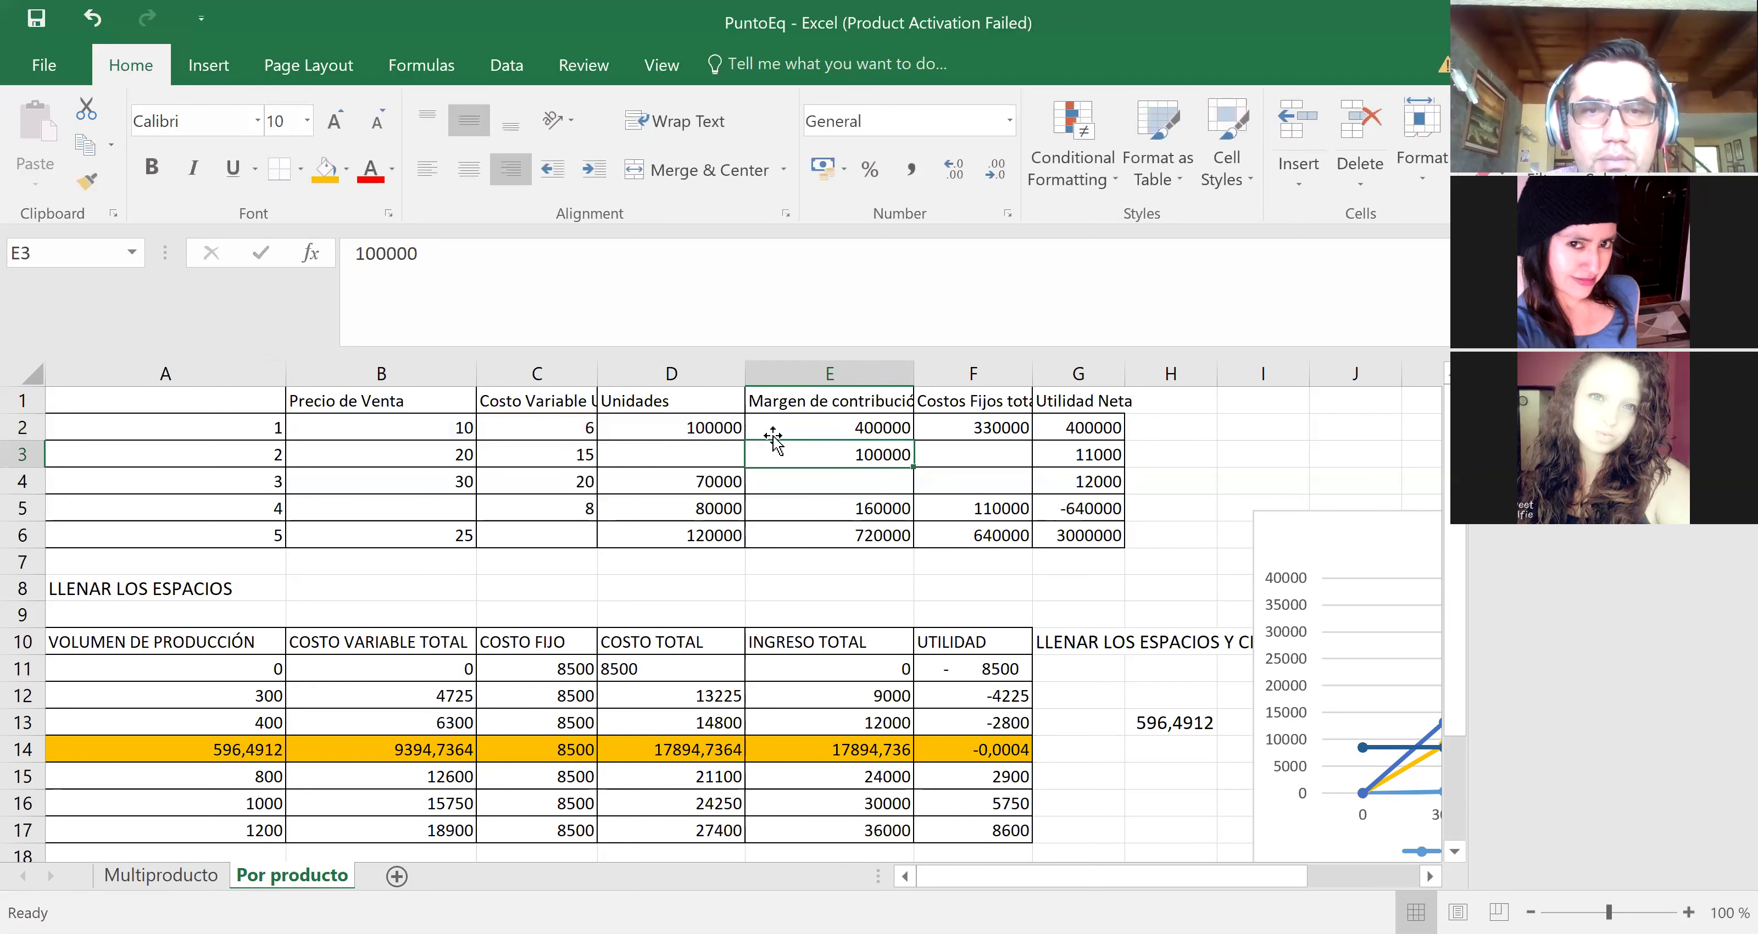
Step: Copy the contribution margin formula from E2 into the empty cell E4
left_click(788, 428)
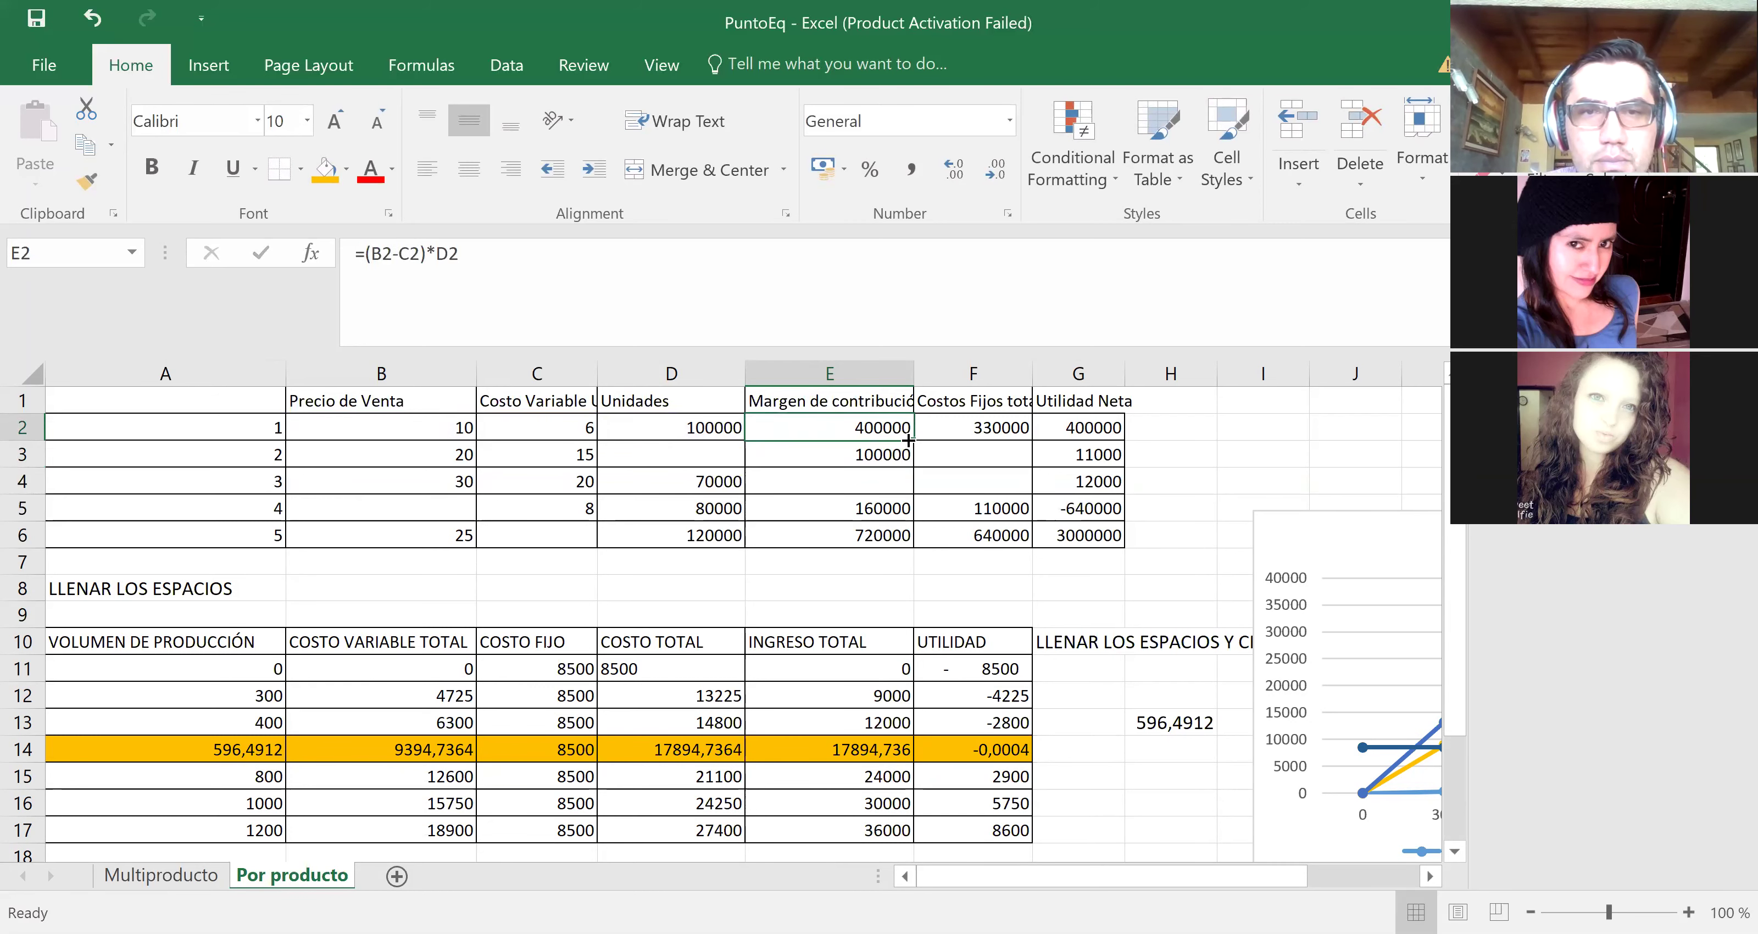
key("ctrl+c")
key("Down")
key("Down")
key("ctrl+v")
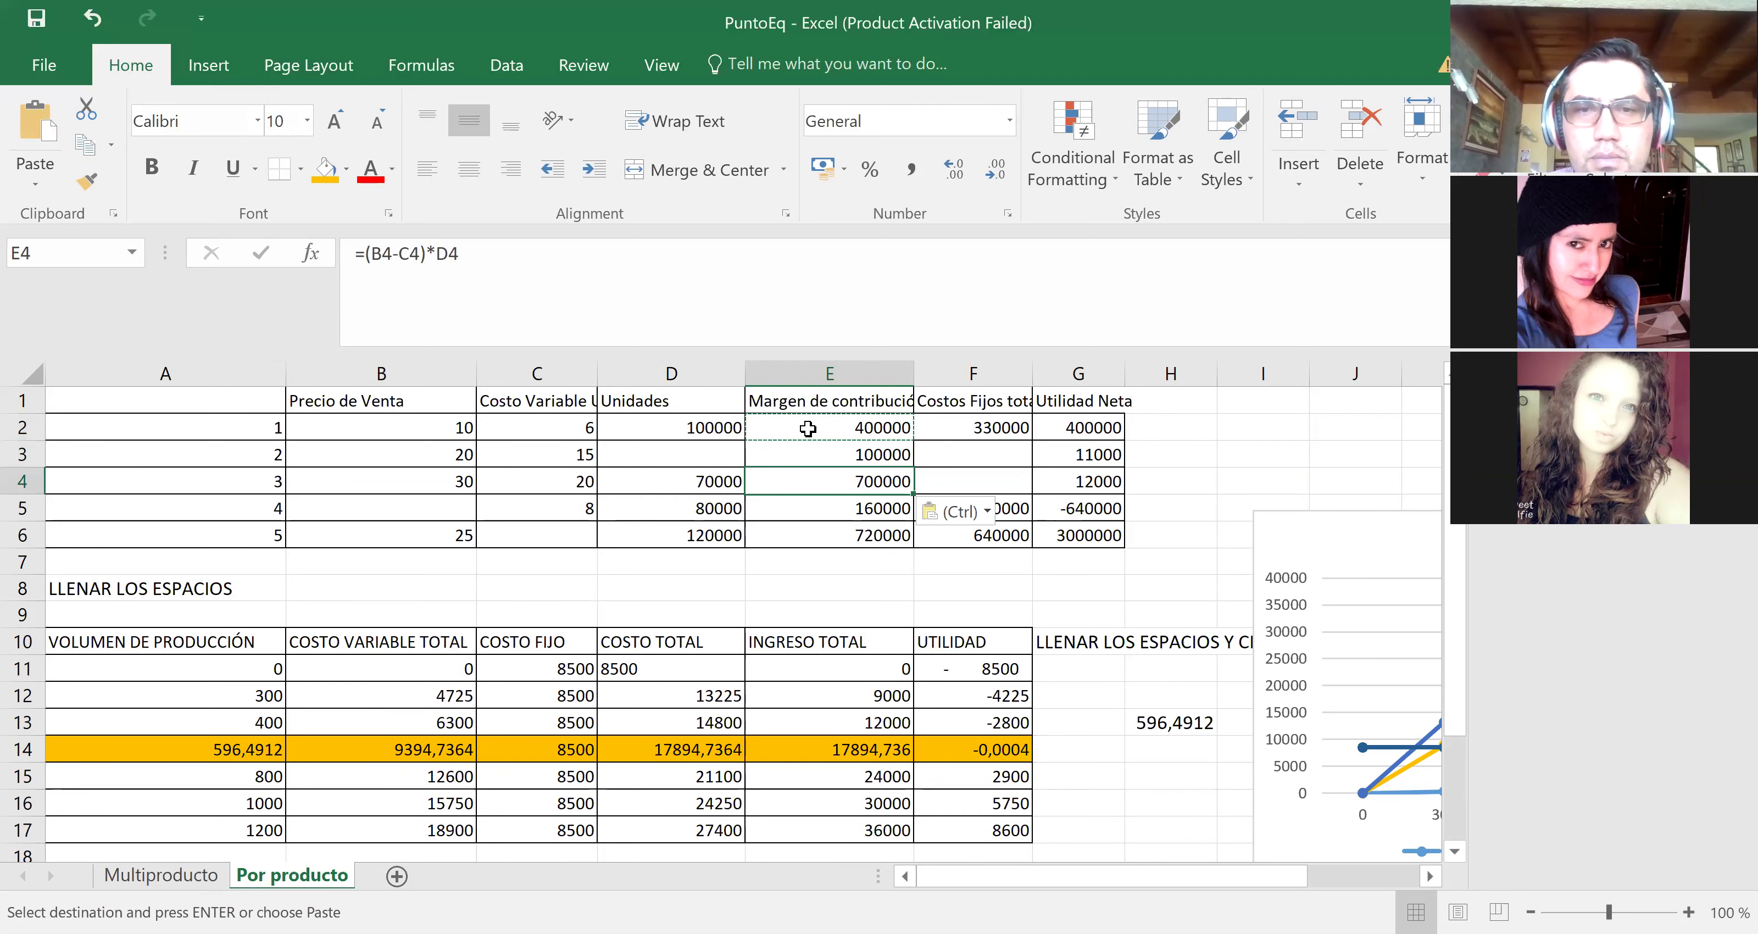
Step: Examine the first table's remaining empty cells under Unidades, Costos Fijos totales and Precio de Venta, along with the data in their rows
key("Right")
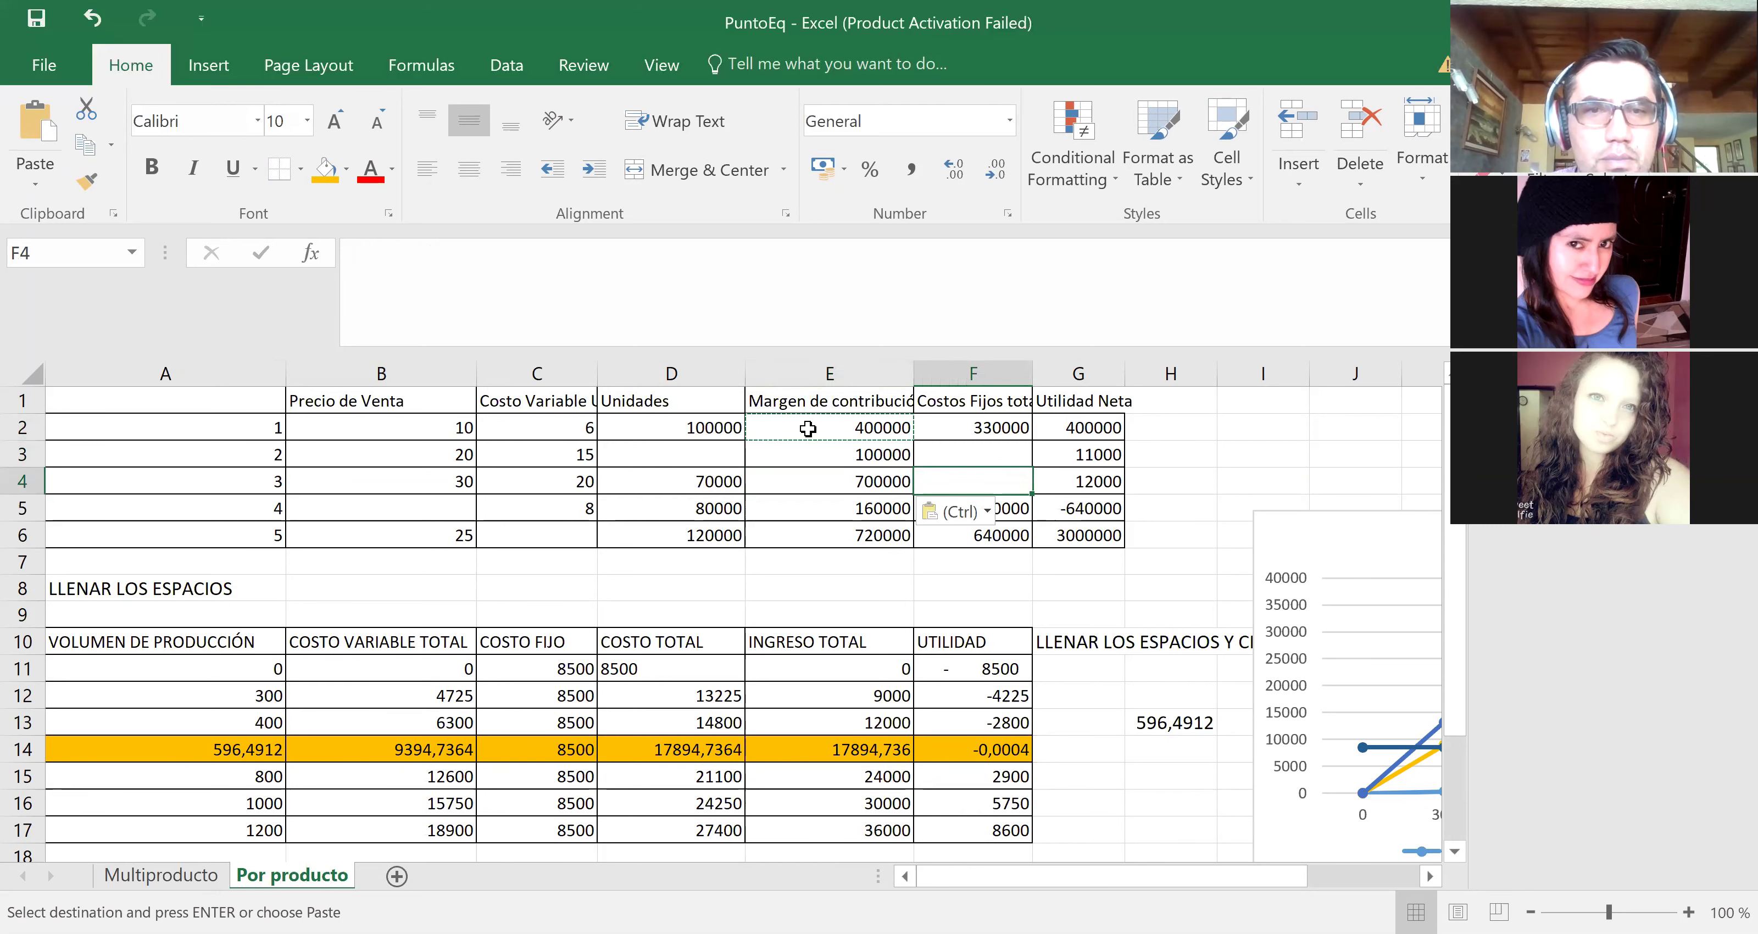
key("Up")
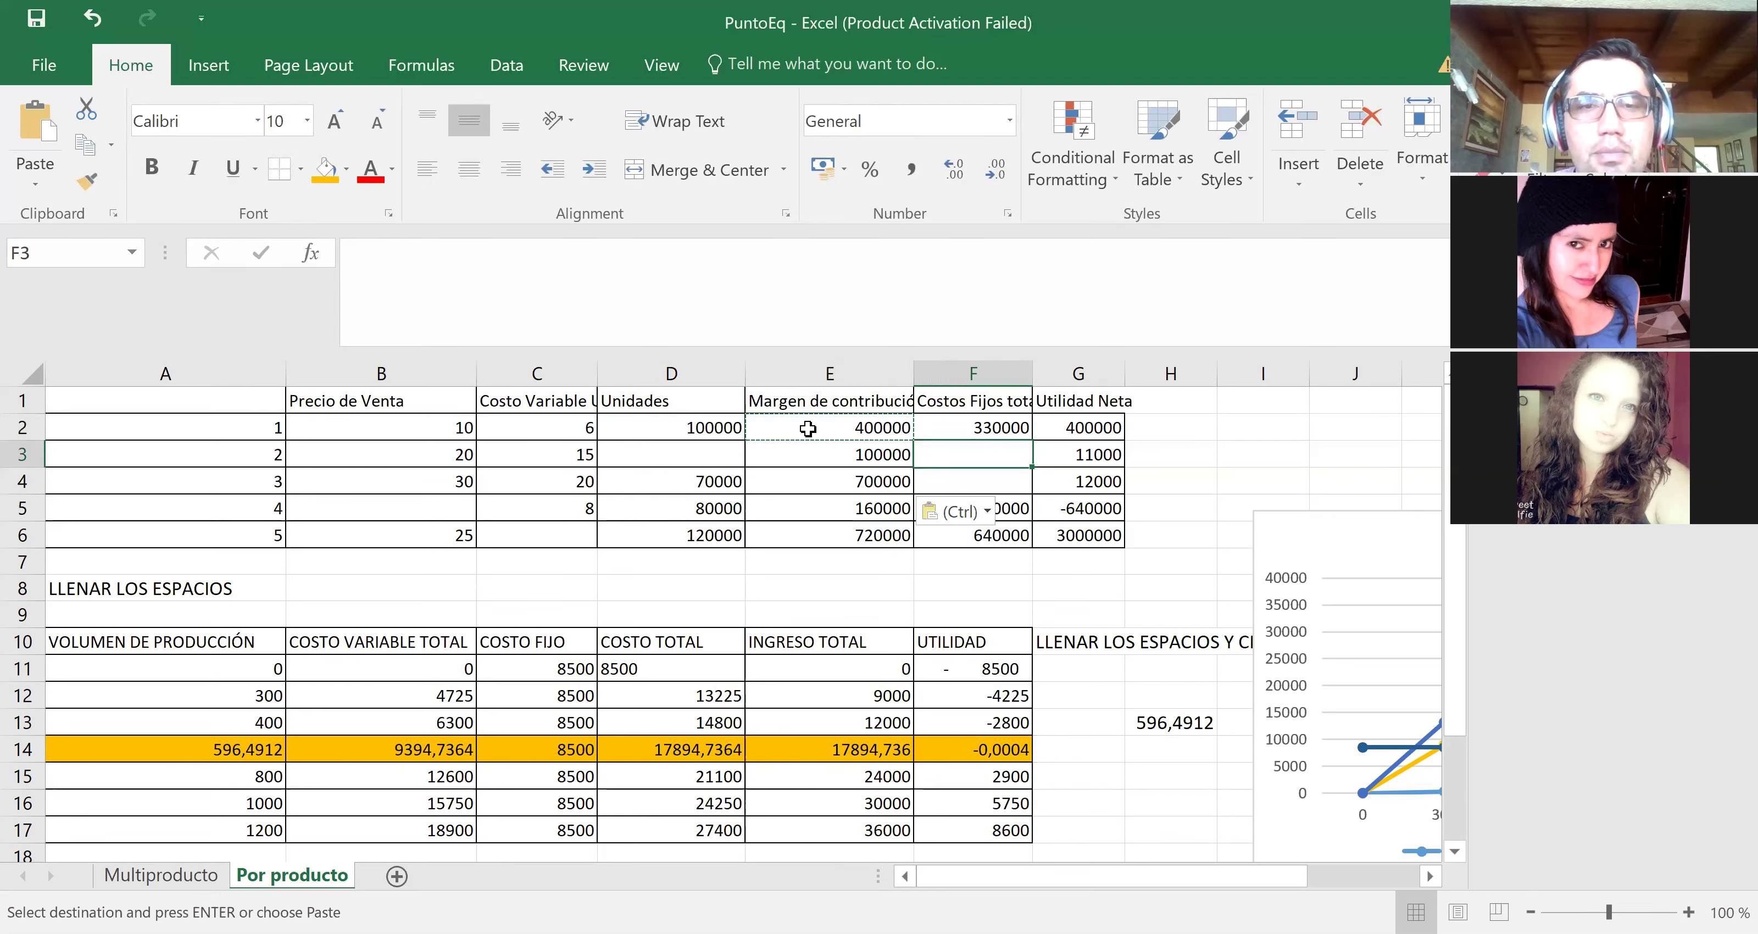
key("Left")
key("Left")
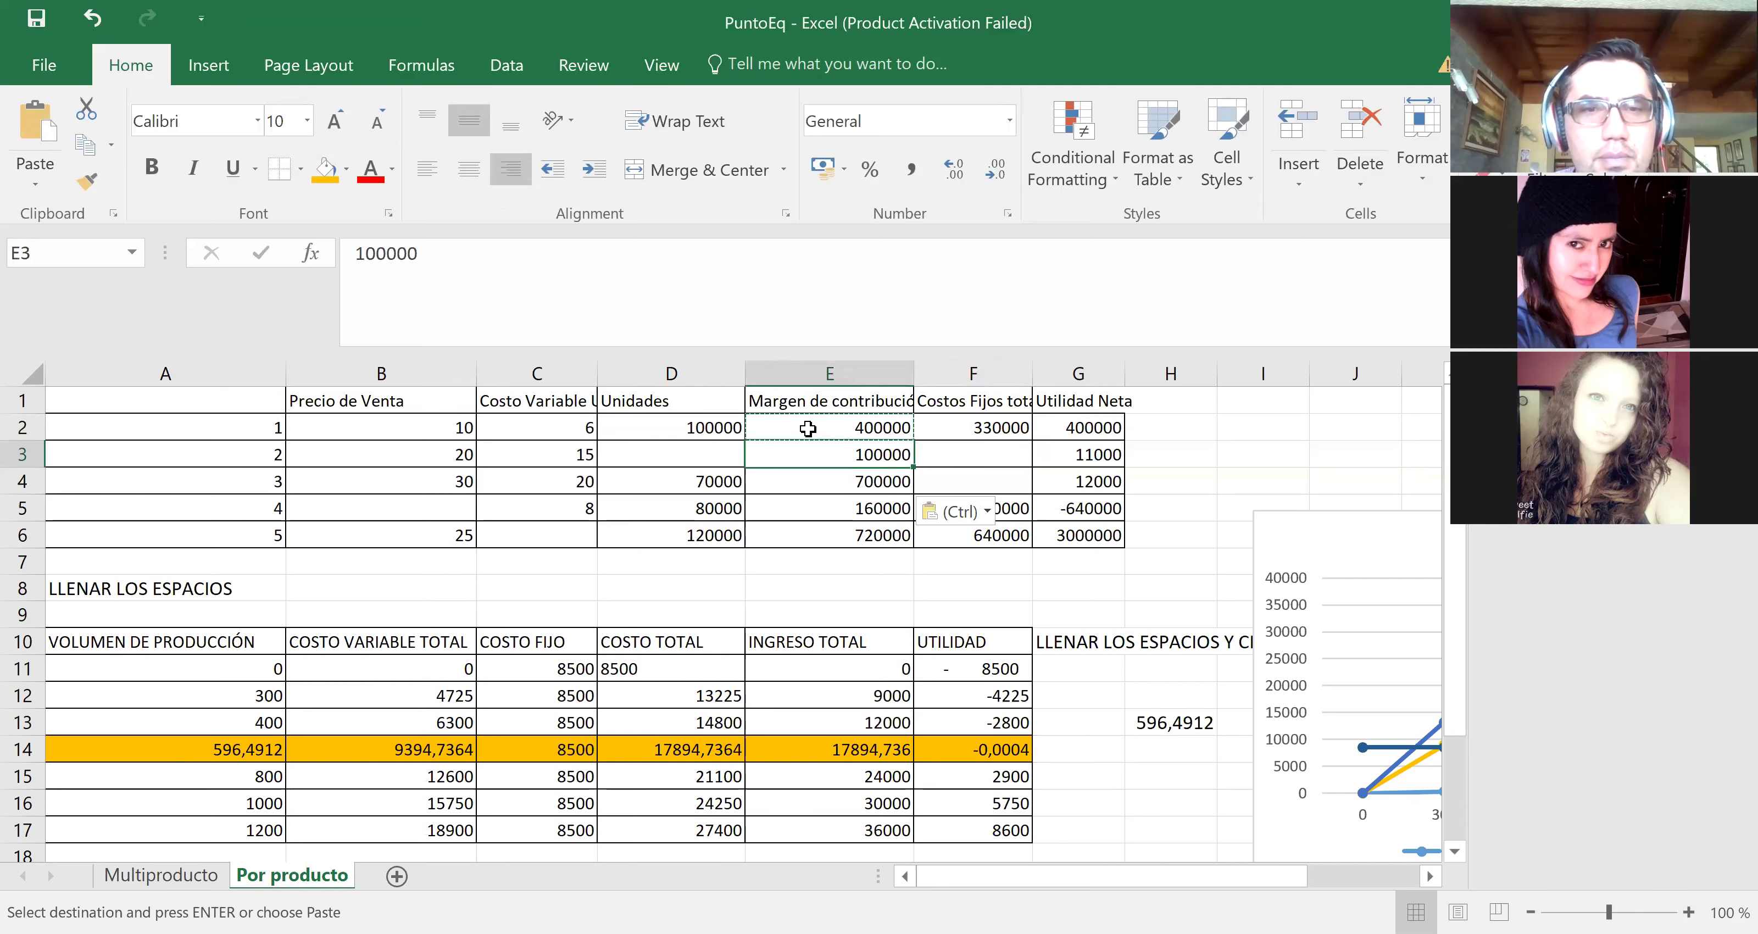
key("Left")
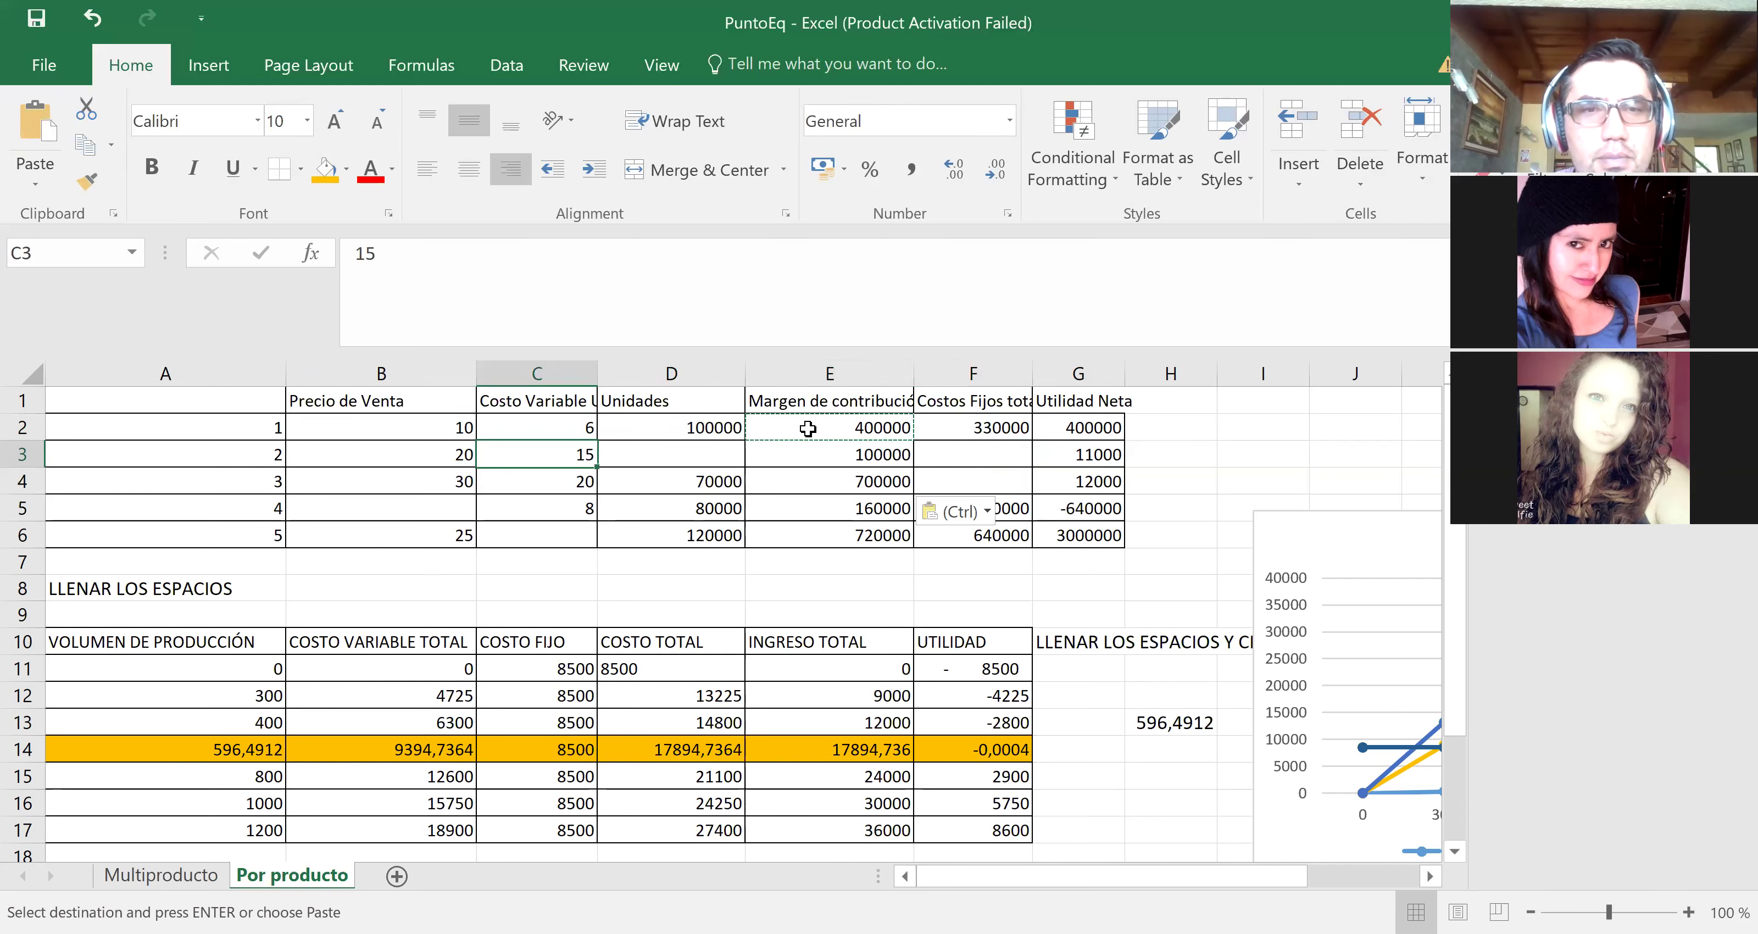
key("Left")
key("Right")
key("Right")
key("Right")
key("Right")
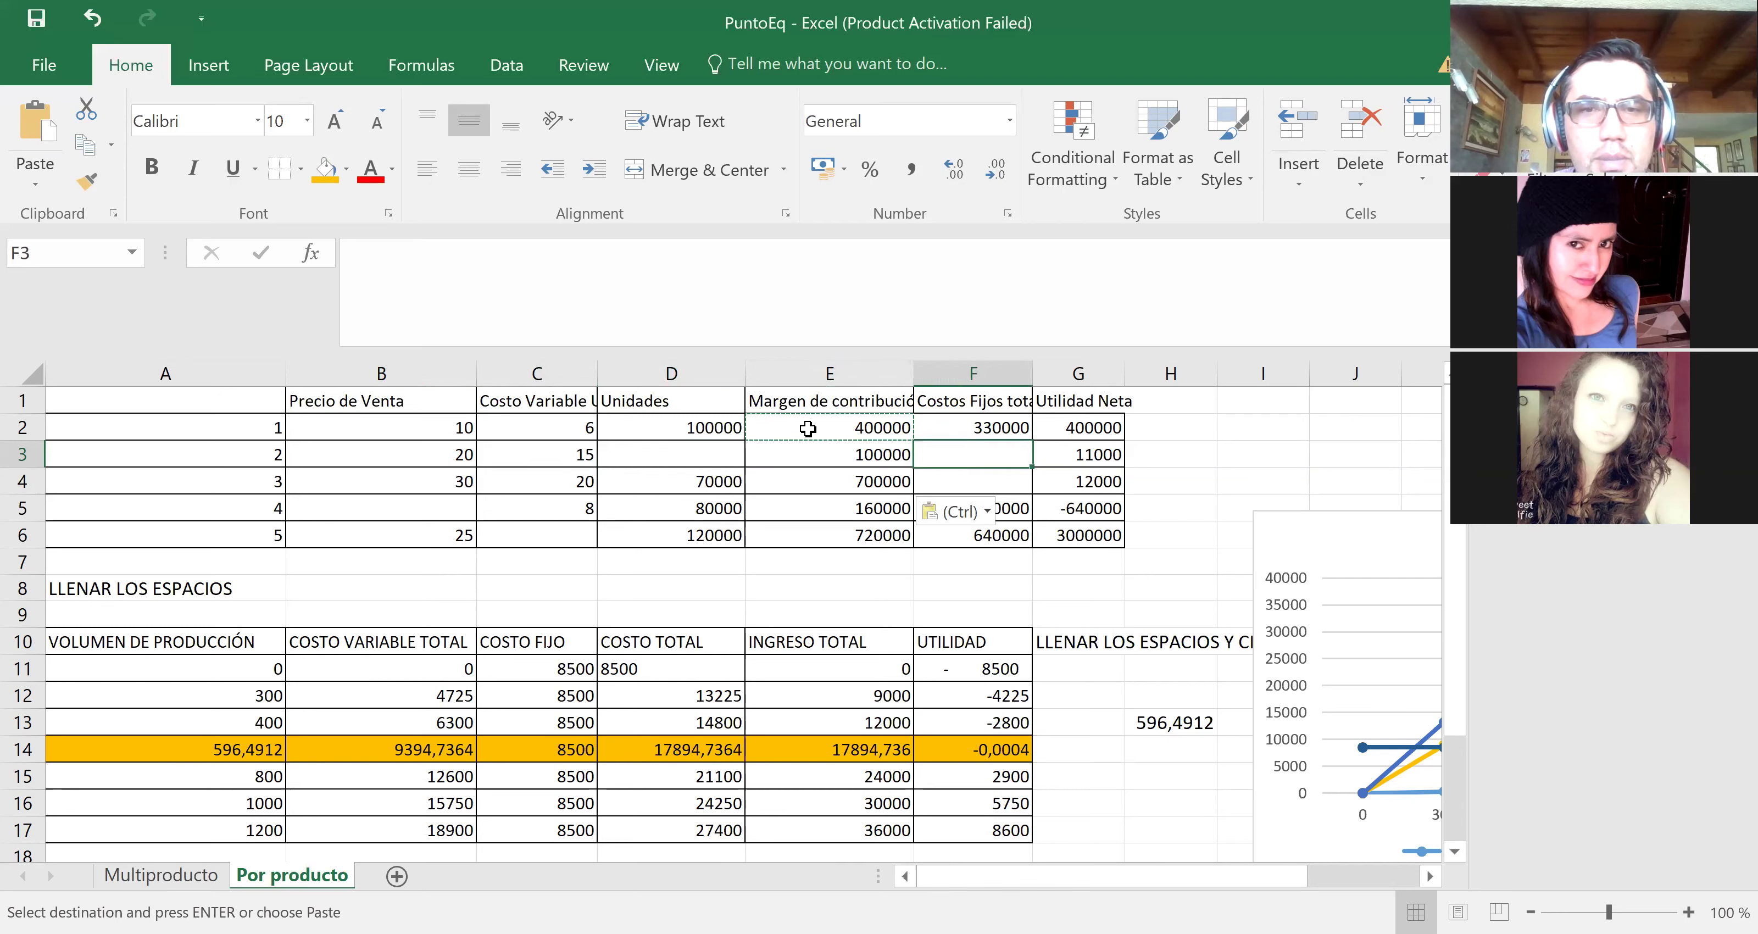
key("Left")
key("Left")
key("Down")
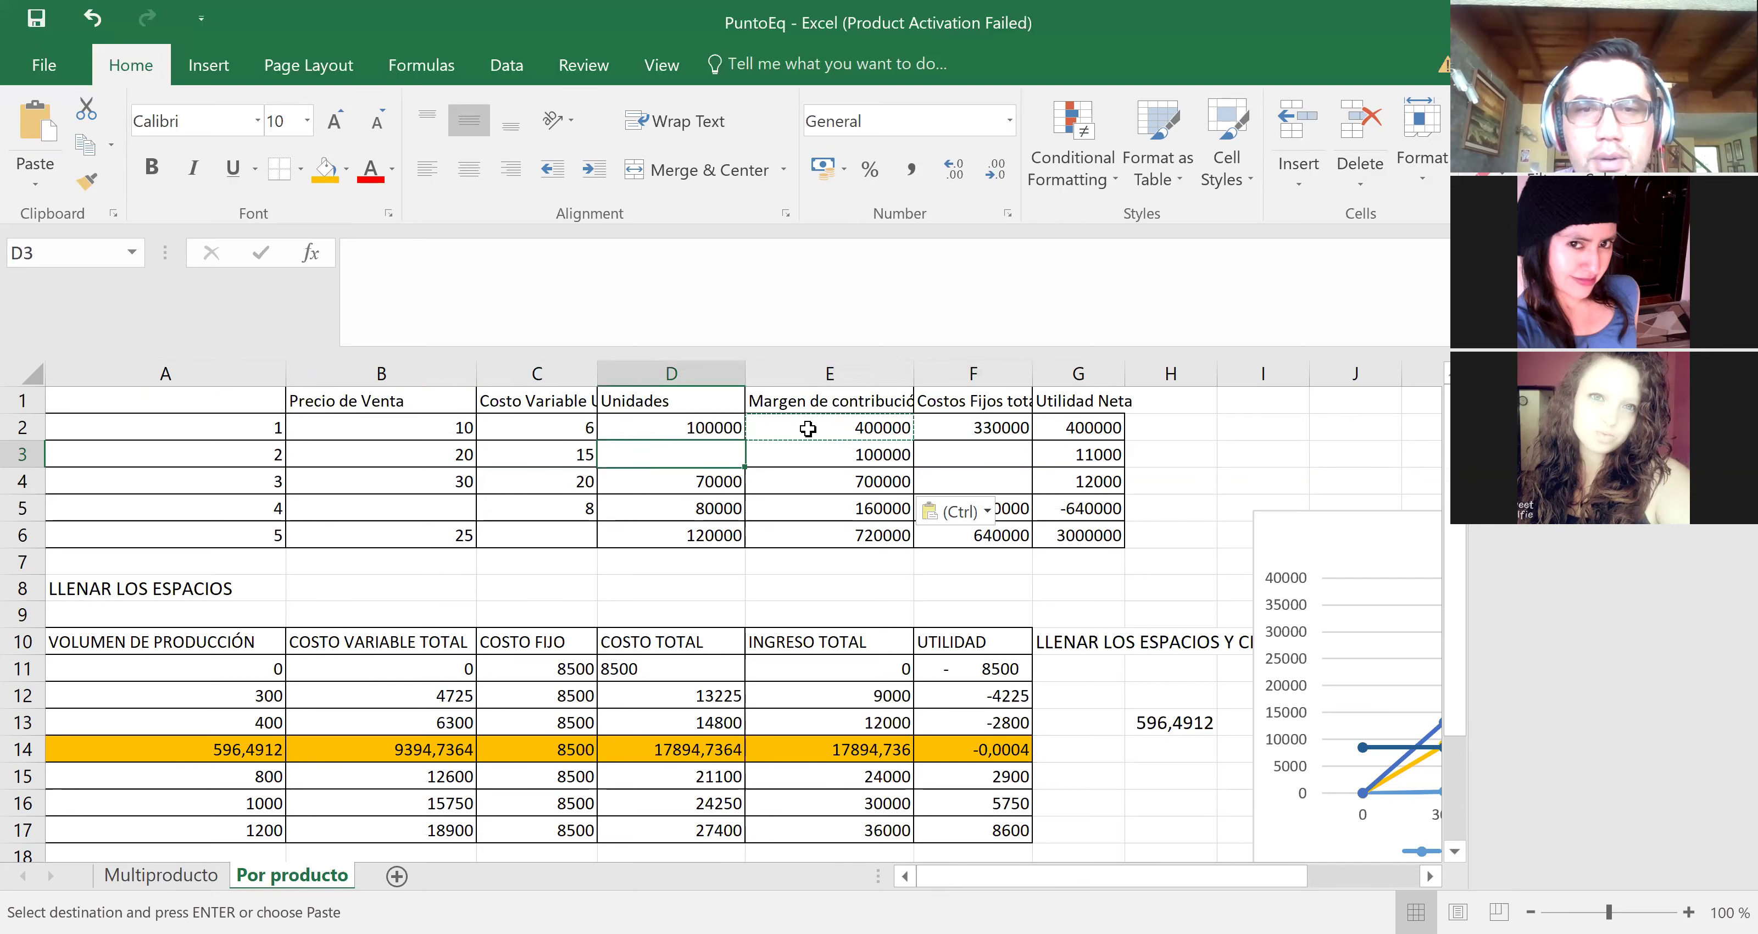
key("Right")
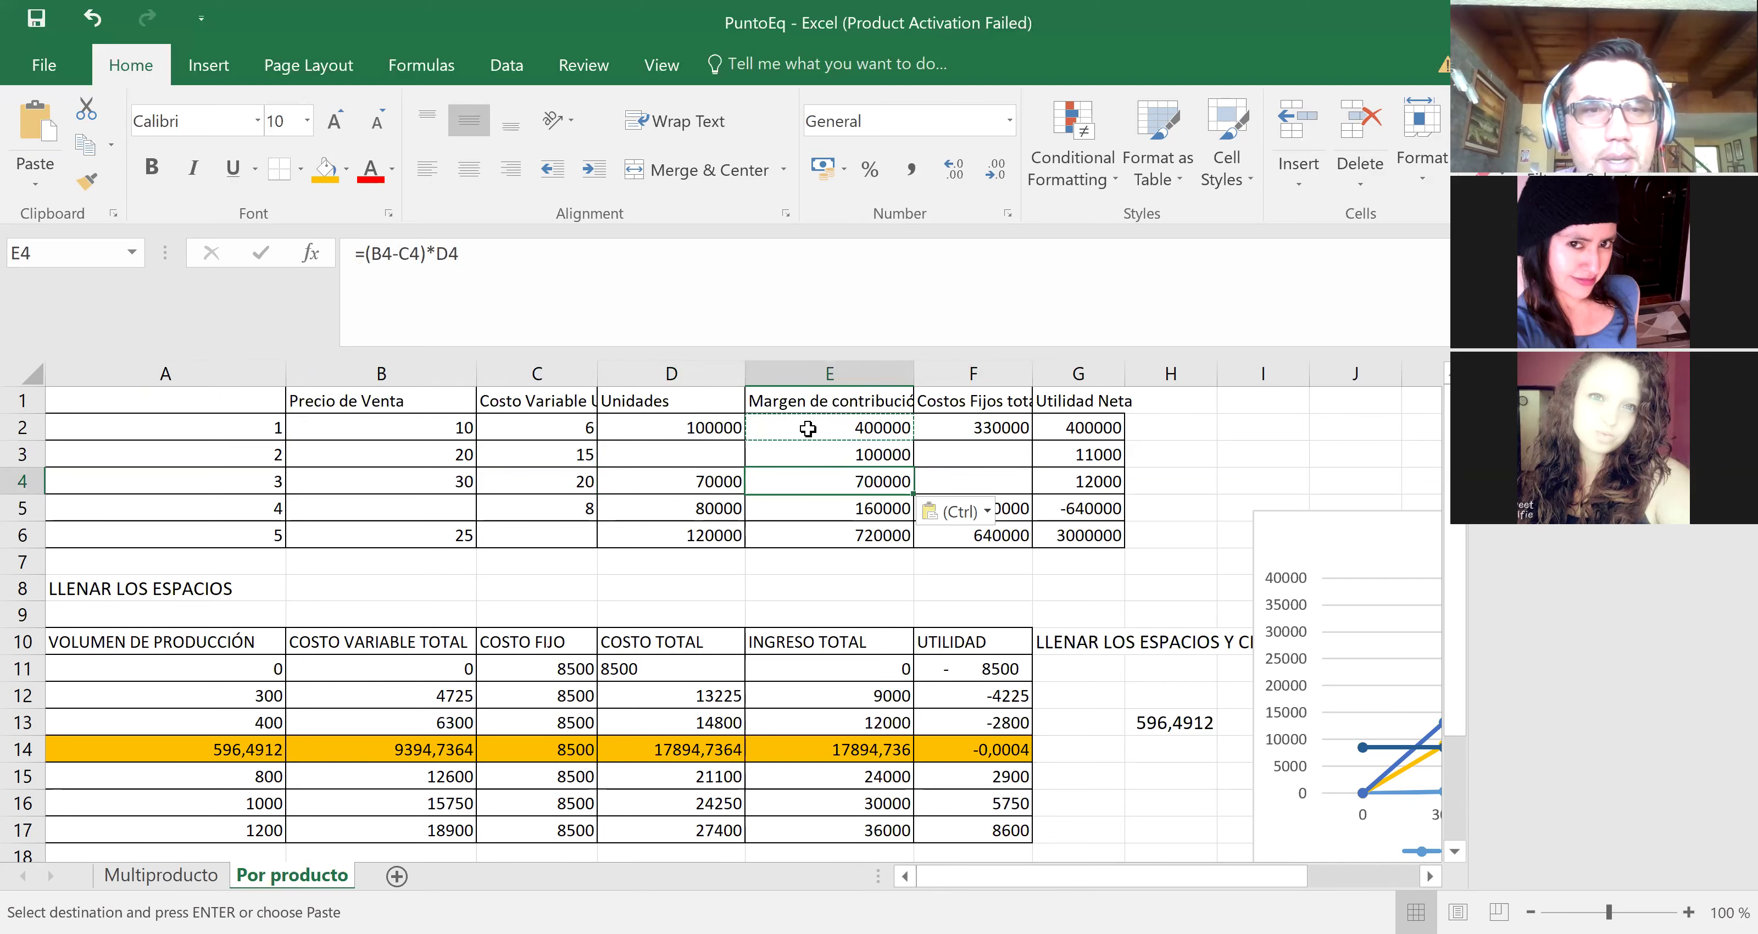
key("Right")
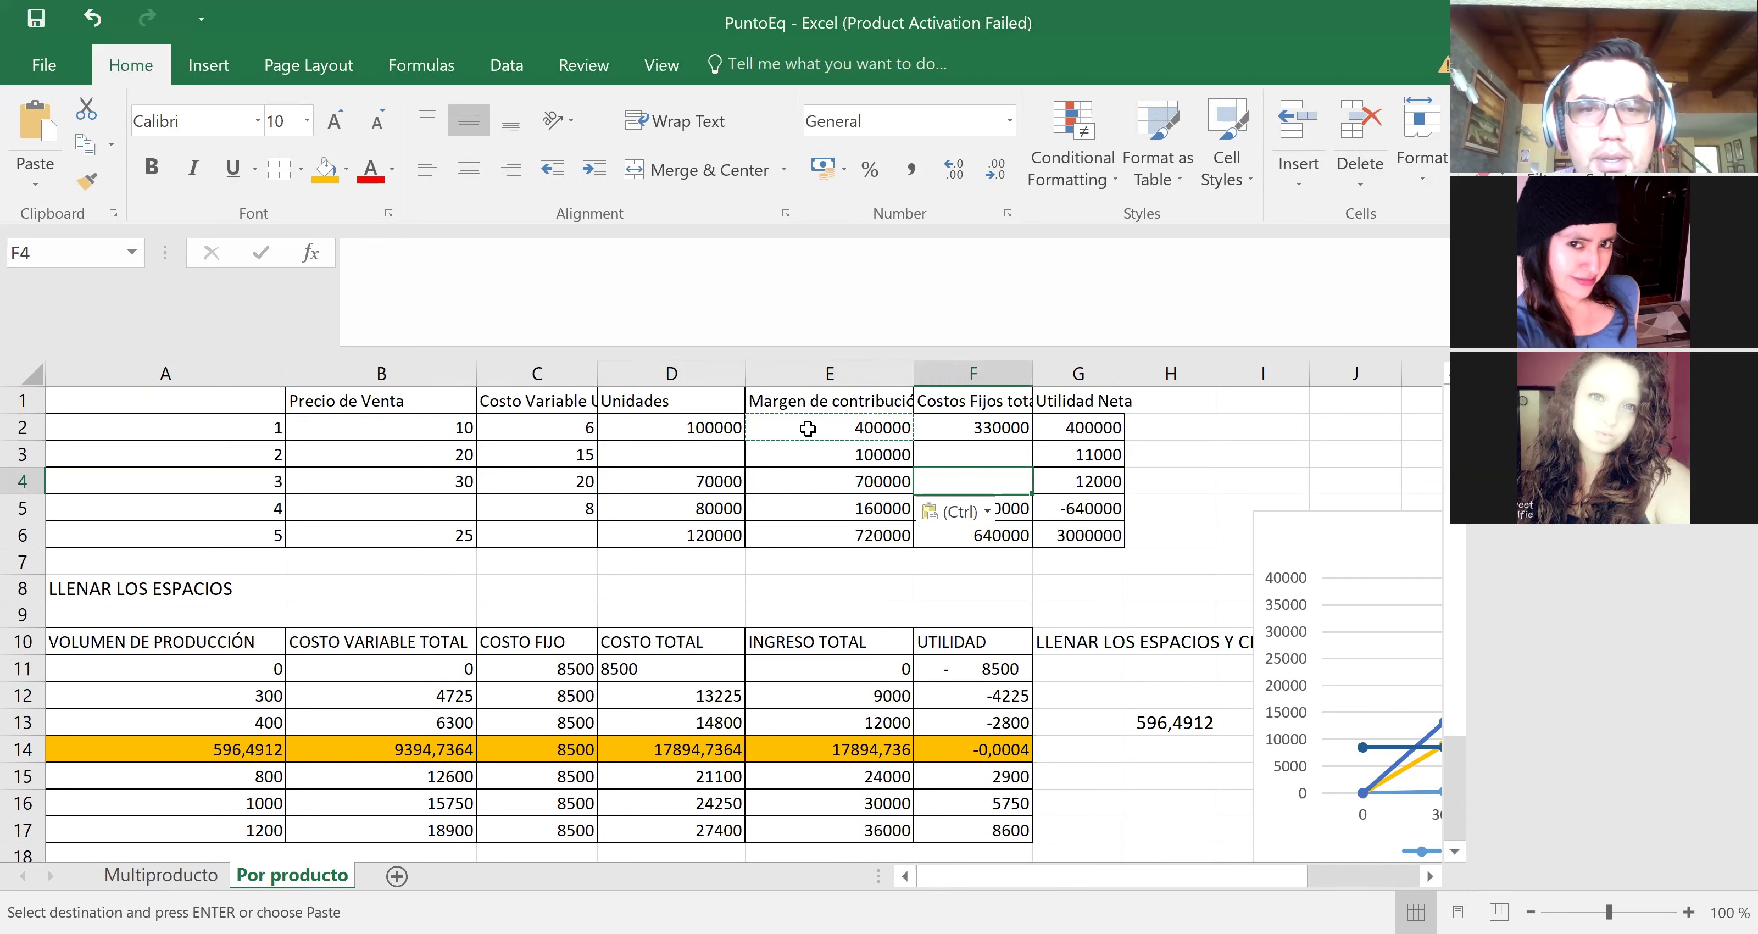
key("Down")
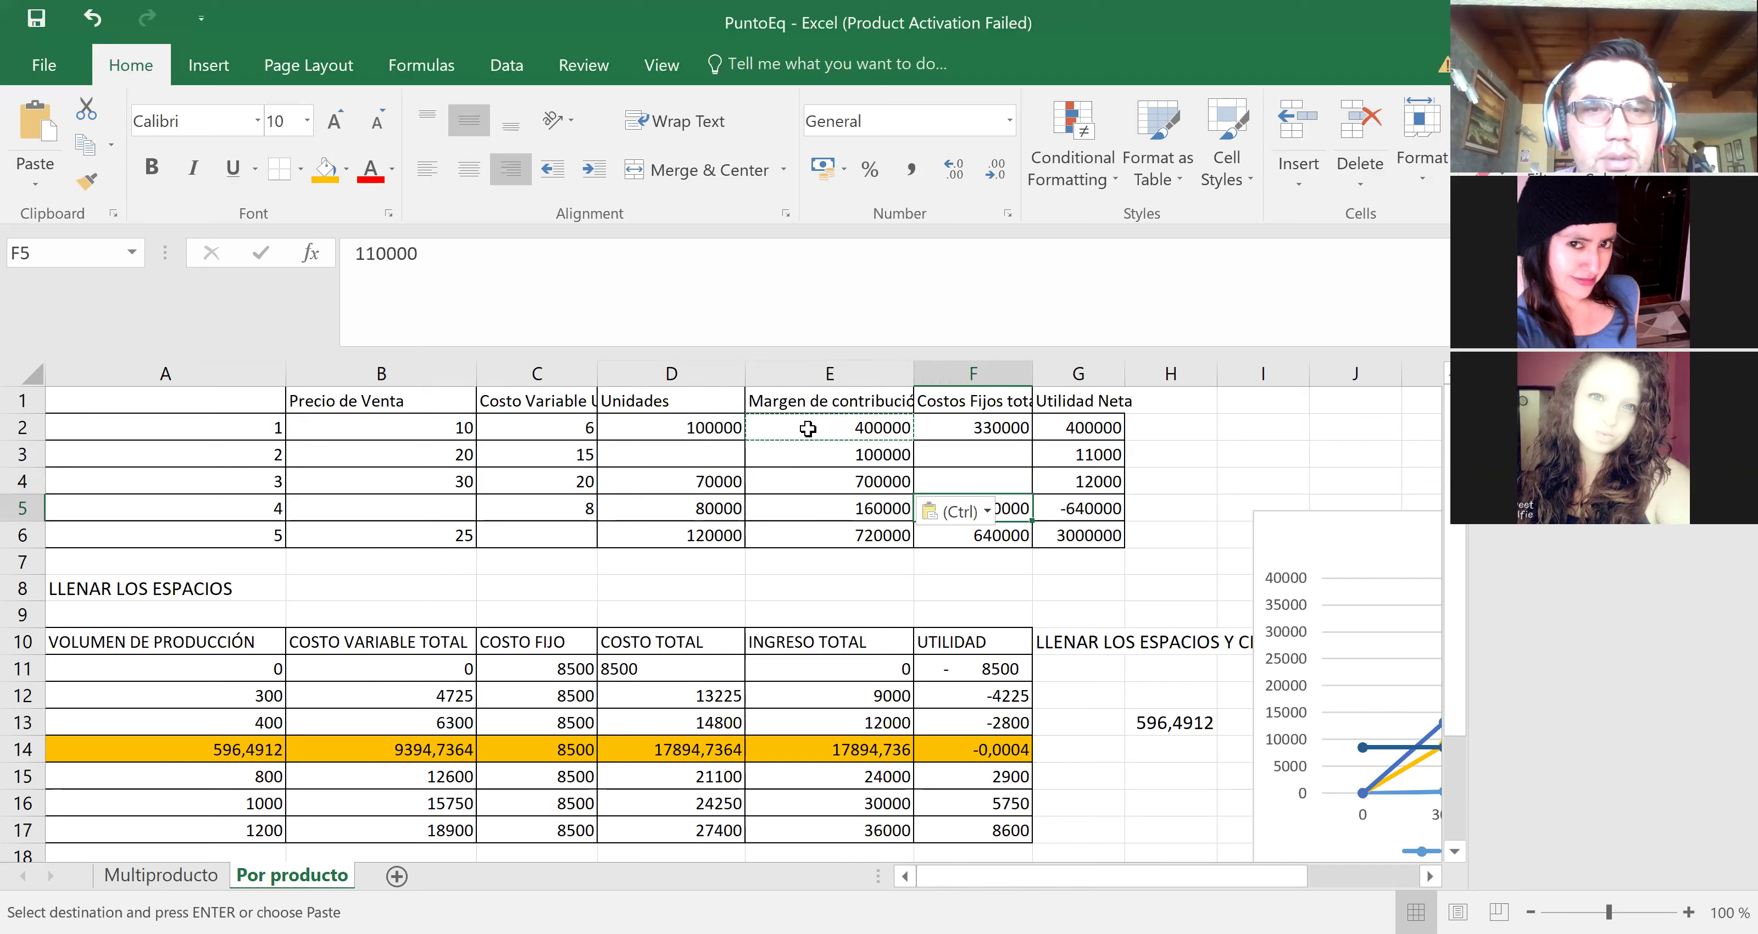
key("Left")
key("Left")
key("Left")
key("Left")
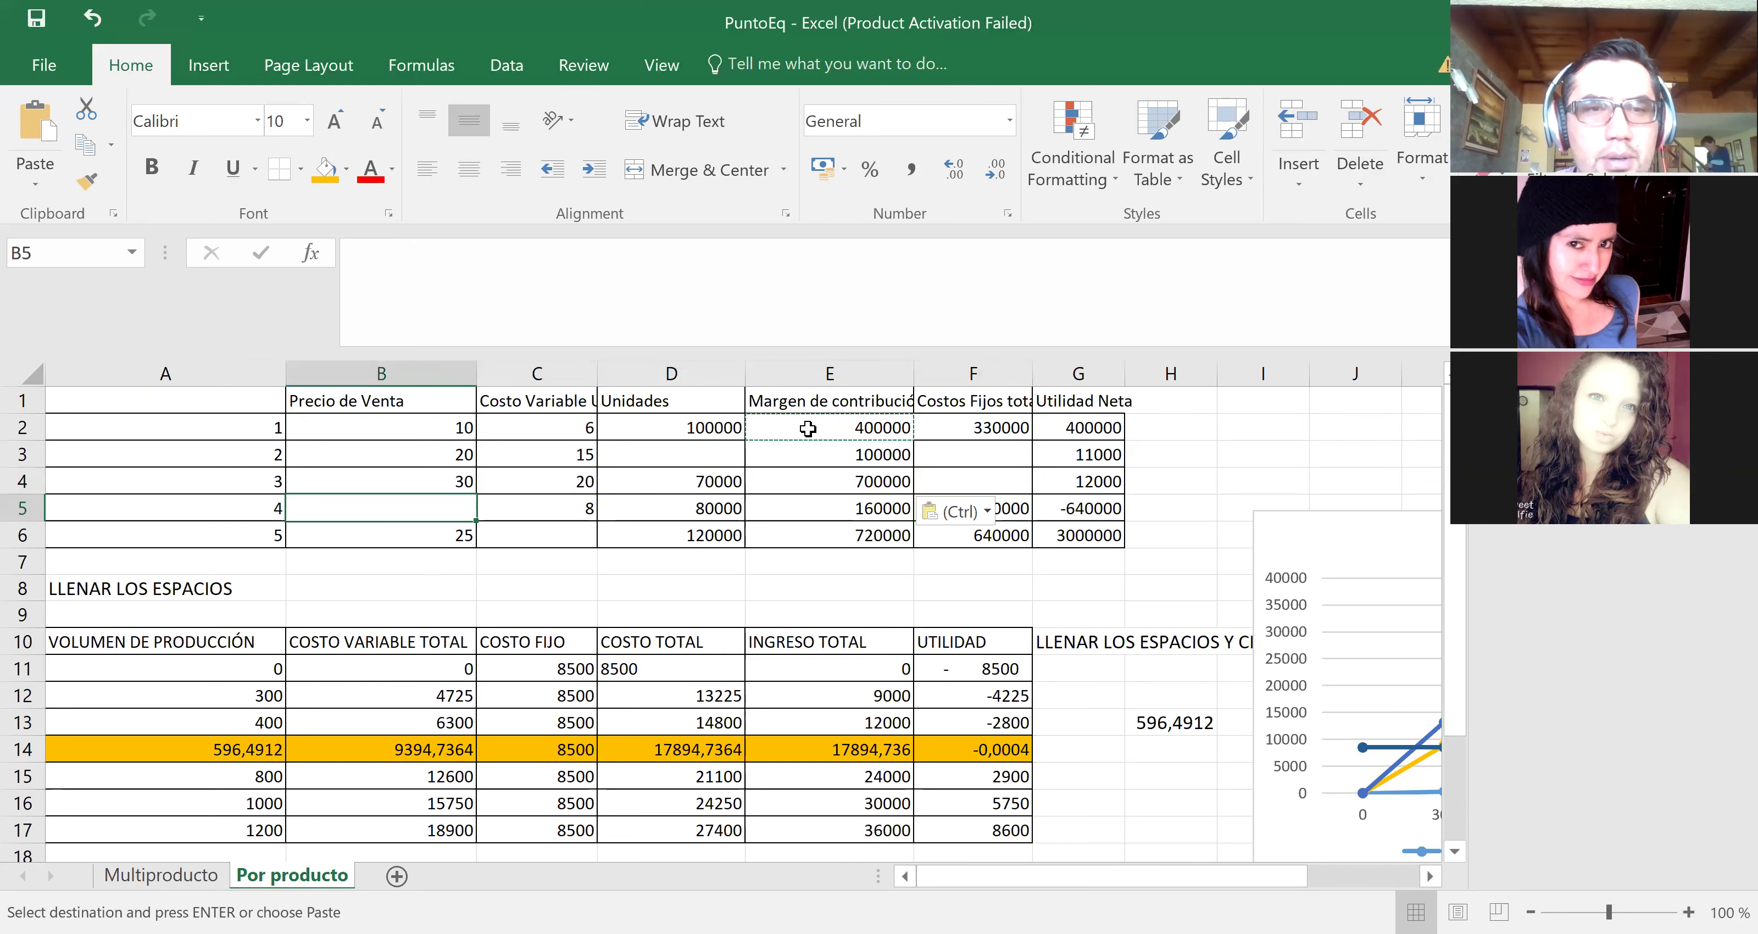
key("Up")
key("Up")
key("Down")
key("Down")
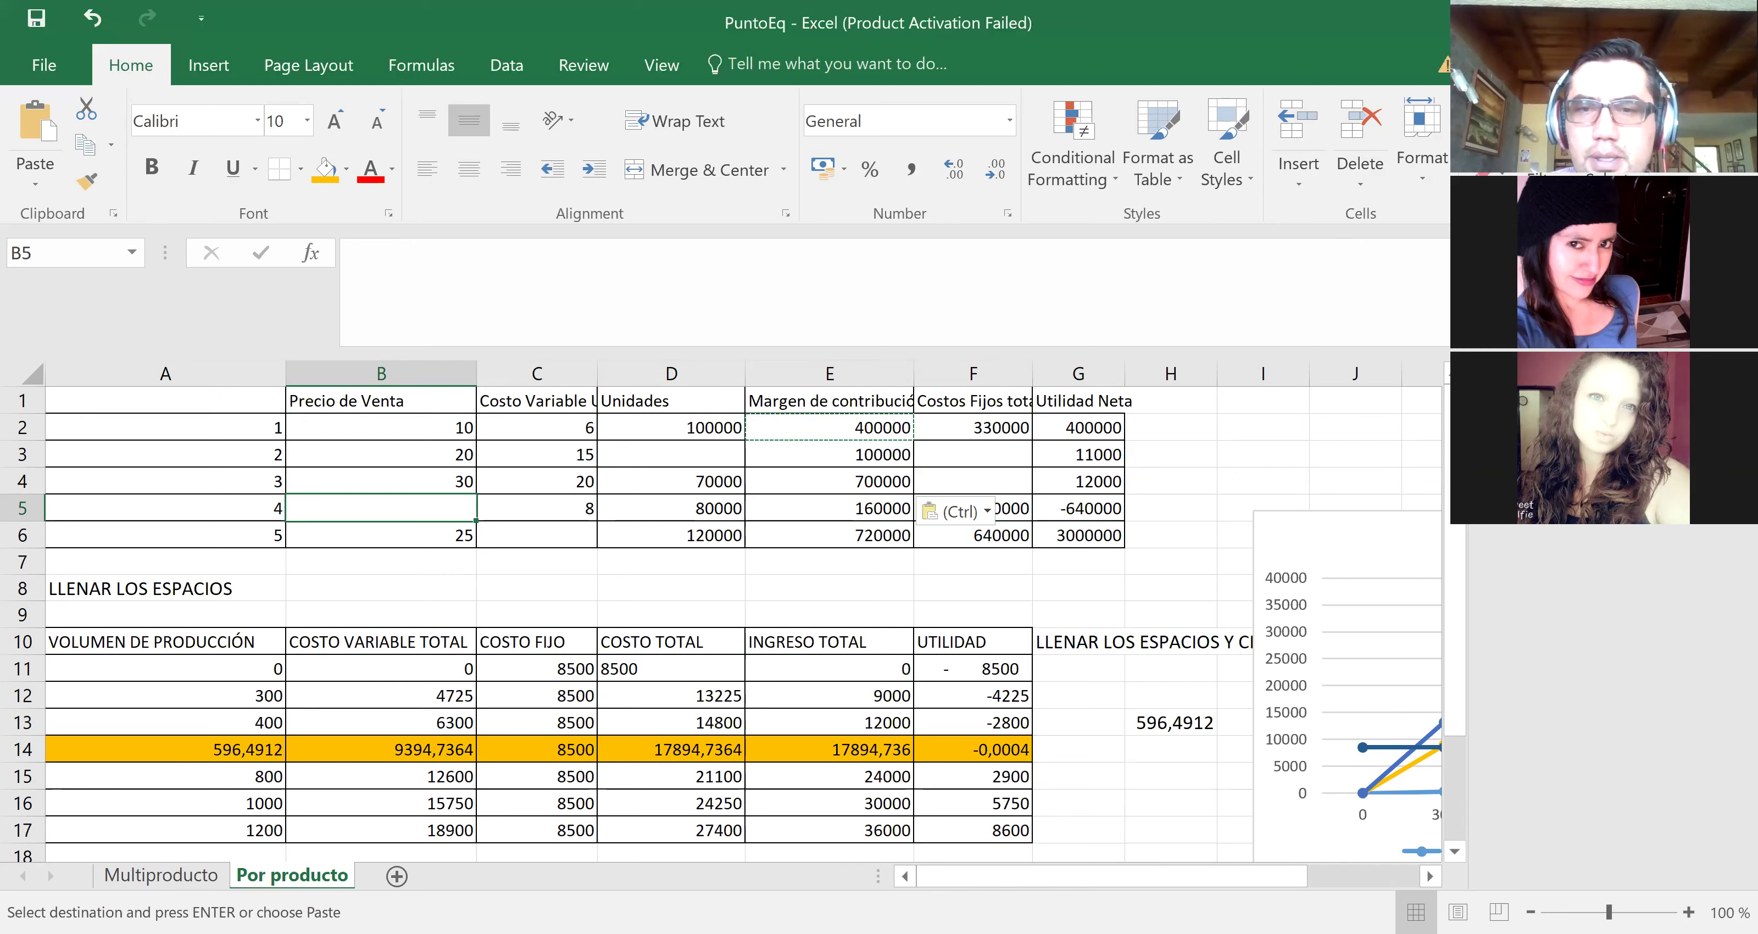
Step: Switch to the Multiproducto sheet and go to cell A1 to view its first product table
left_click(143, 877)
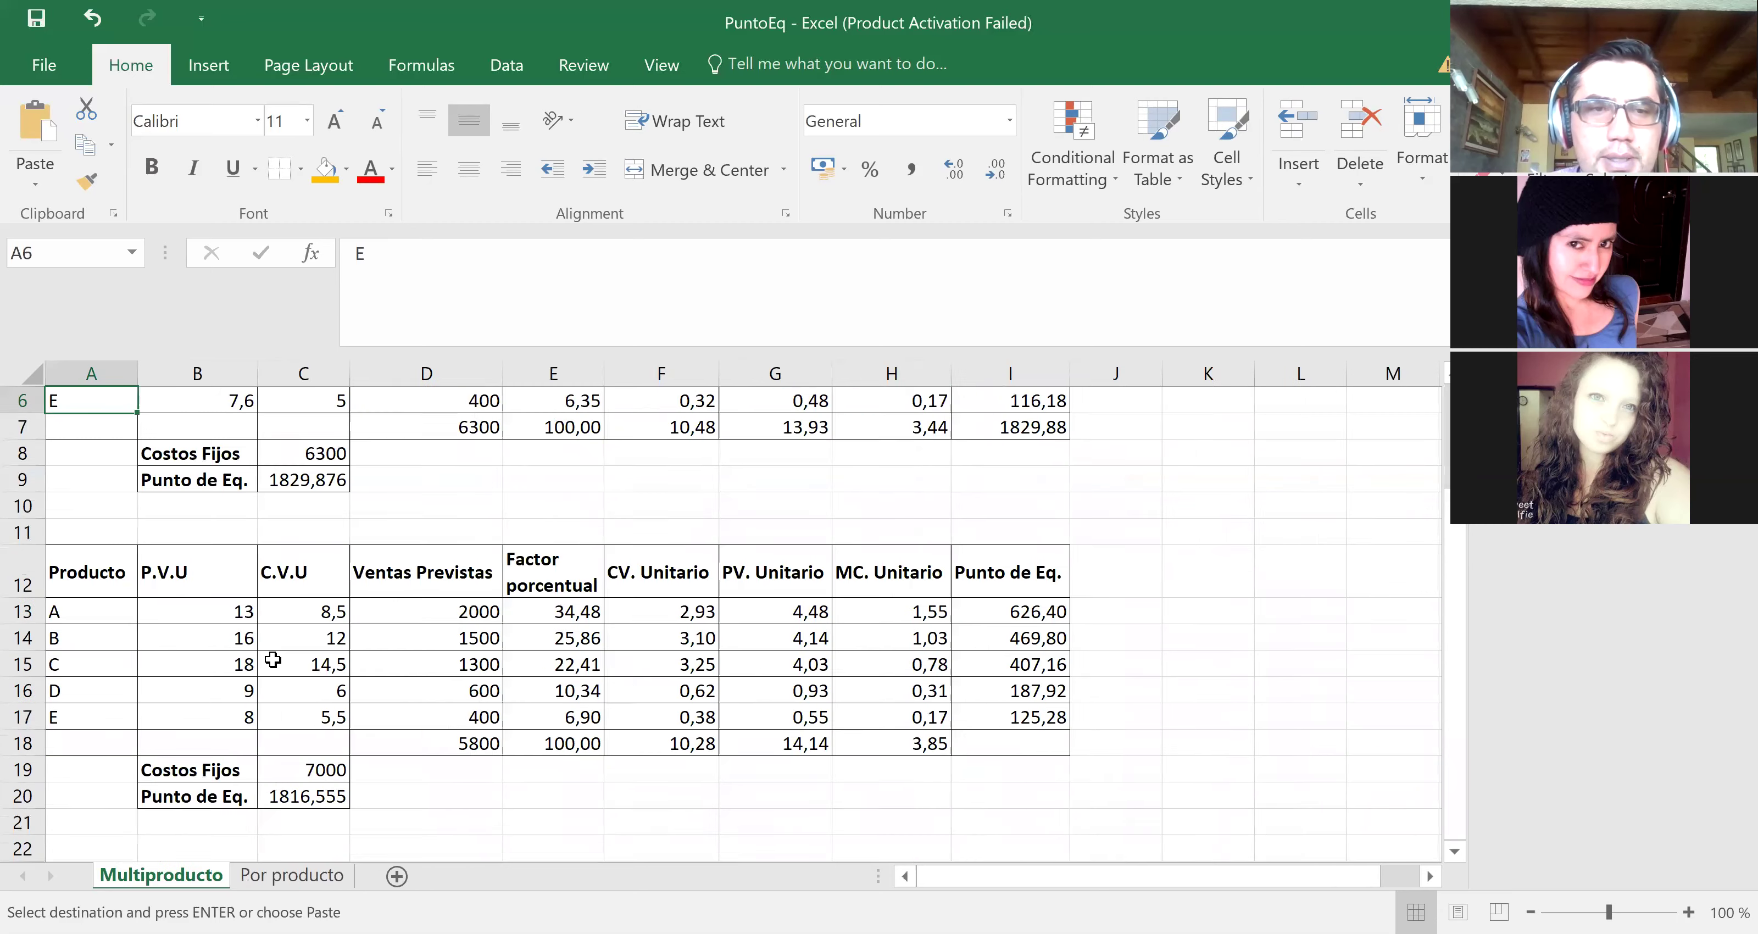
left_click(174, 563)
key("Left")
key("Up")
key("Up")
key("Up")
key("Up")
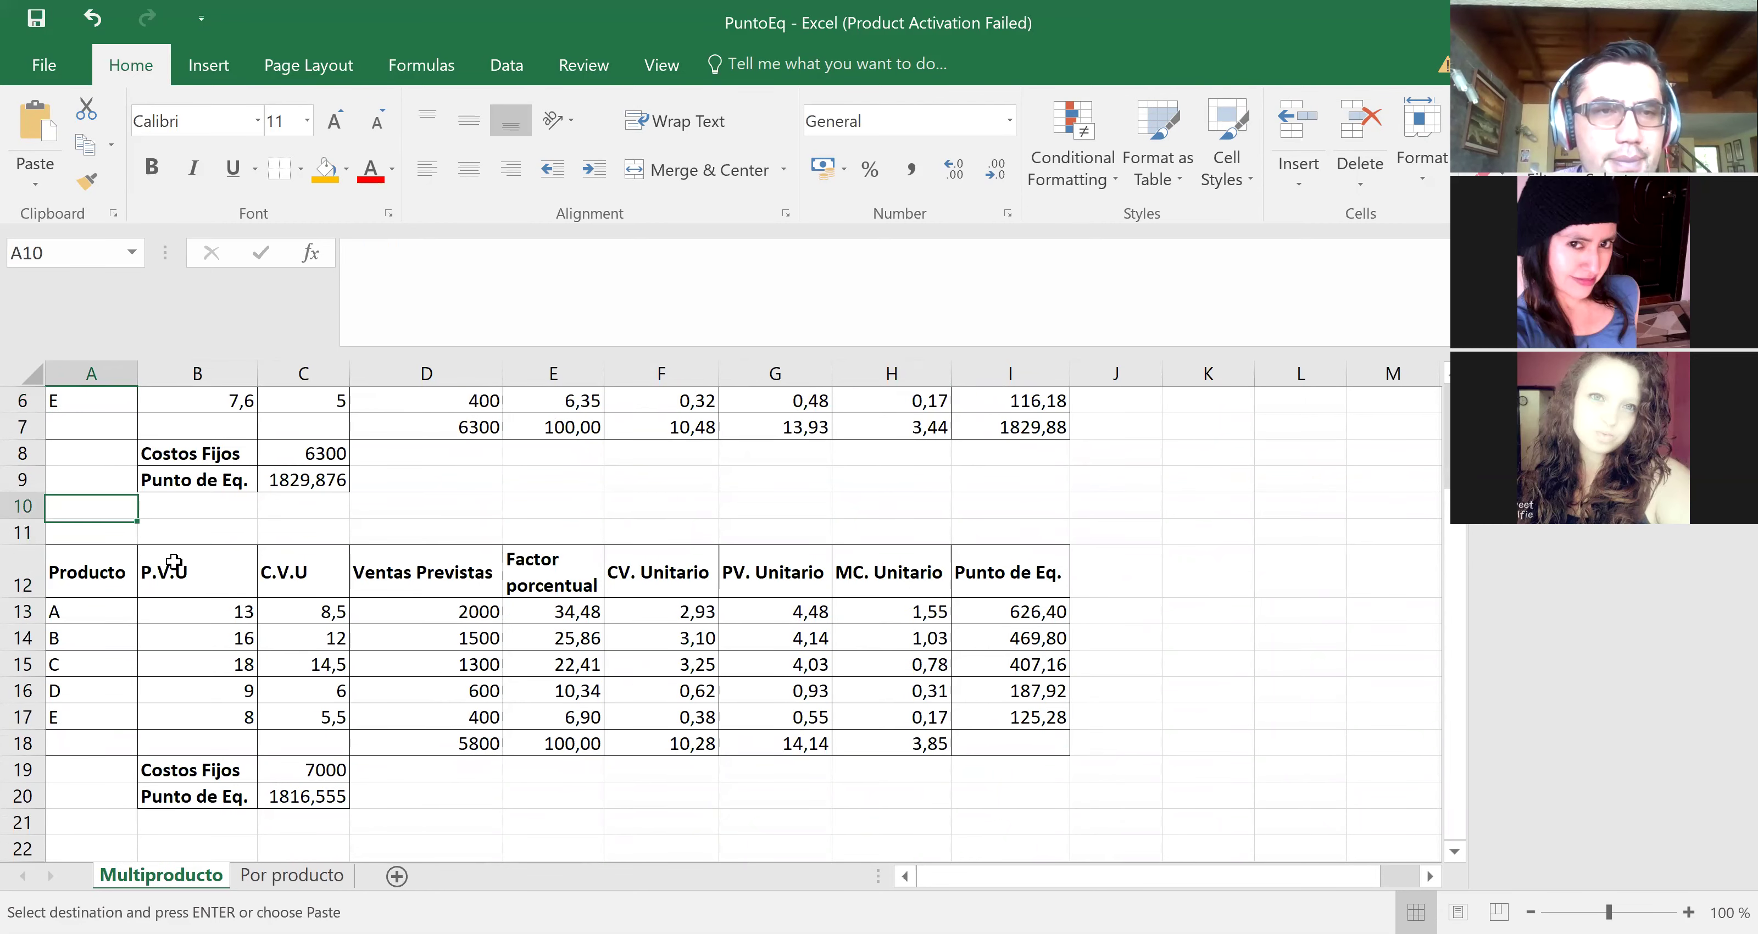
key("Up")
key("Up")
key("Up")
key("Up")
key("Up")
key("Up")
key("Up")
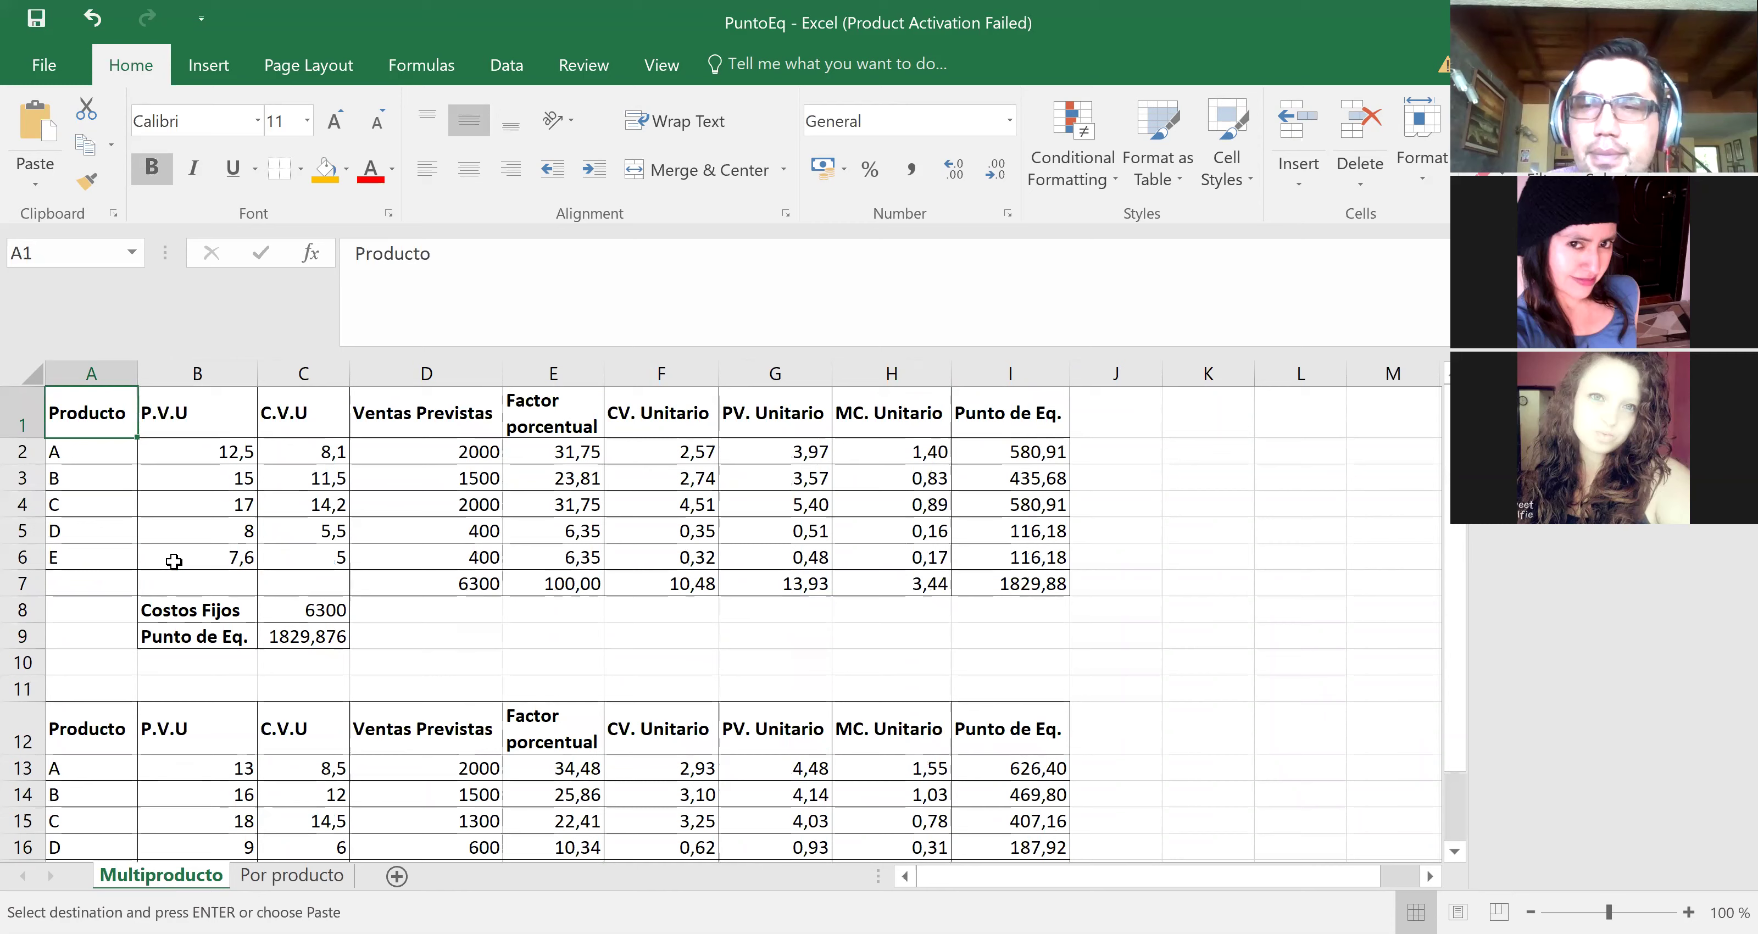